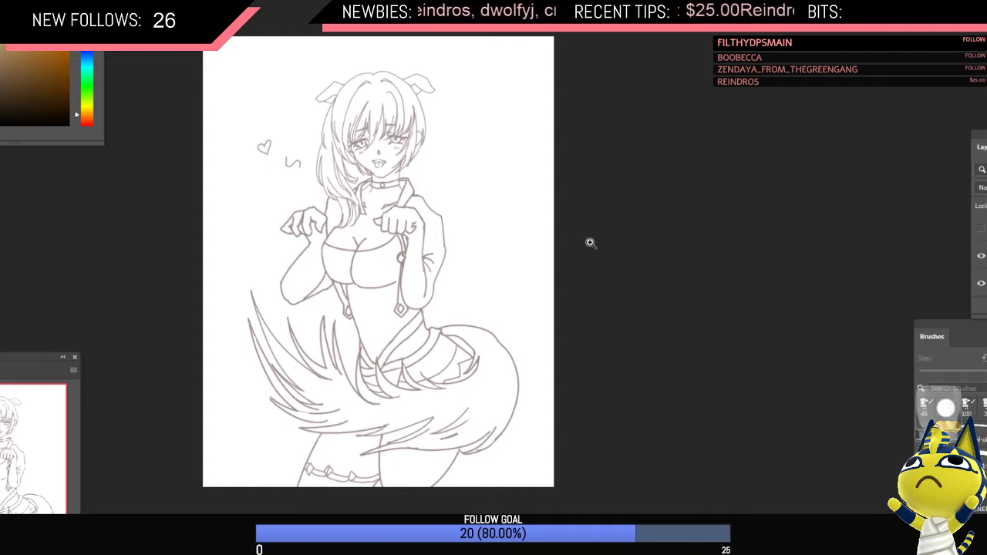
scroll(511, 257, up, 1)
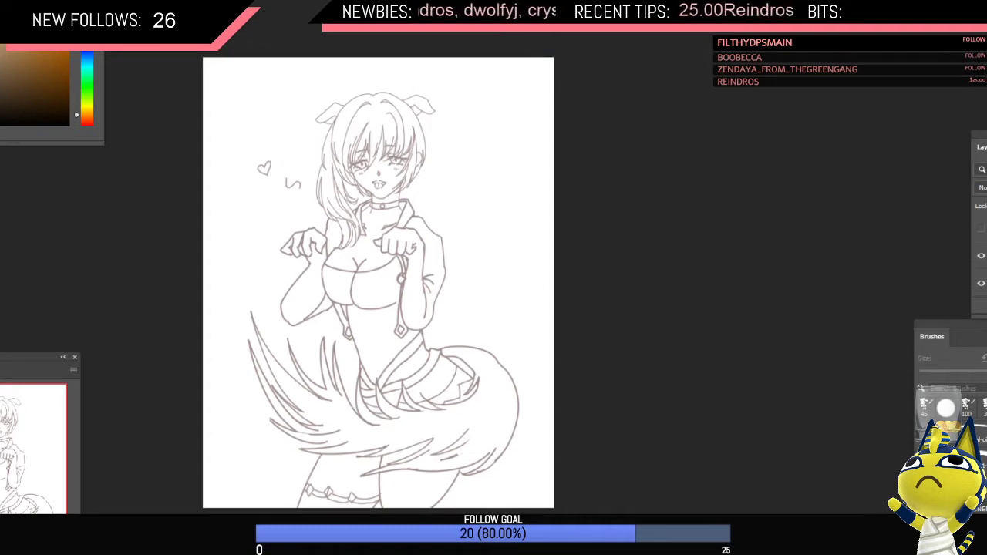
scroll(539, 222, down, 1)
scroll(537, 224, up, 1)
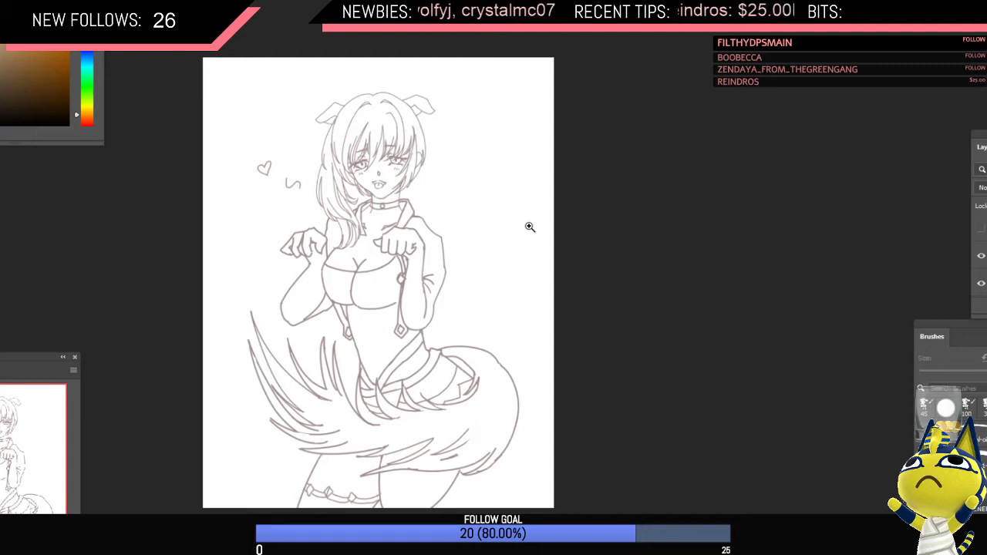
drag(365, 223, 340, 234)
drag(340, 233, 362, 219)
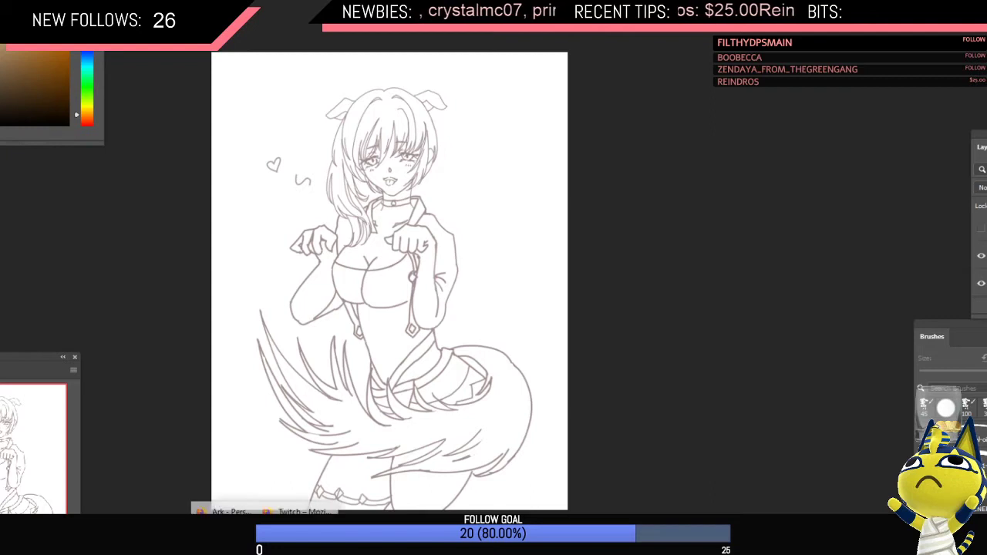
Step: Switch to the YouTube window, play the Donkey Kong Country: Tropical Freeze track from the VG/Music playlist, and return to the drawing
click(268, 546)
scroll(879, 353, up, 2)
drag(883, 356, 876, 317)
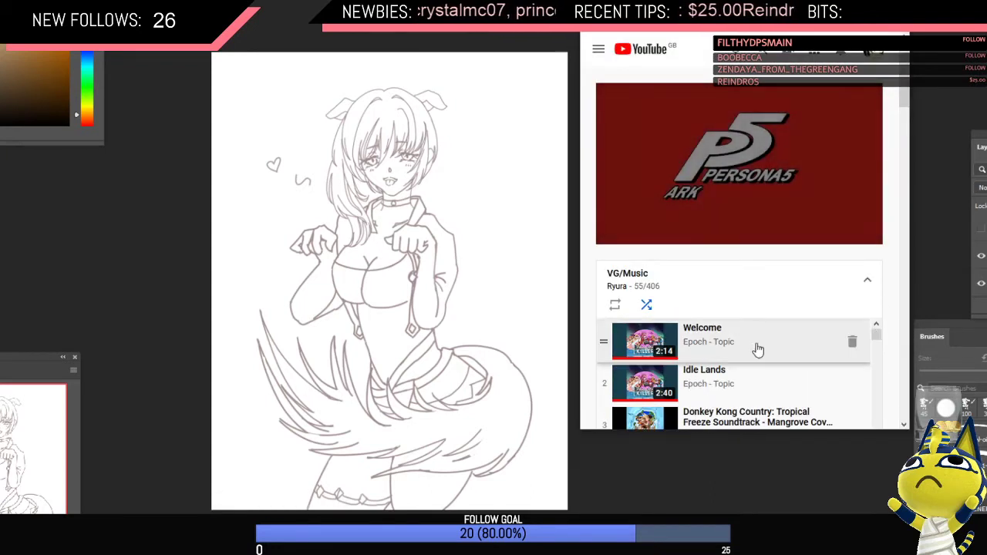
scroll(751, 368, down, 2)
scroll(758, 371, up, 1)
scroll(759, 370, up, 1)
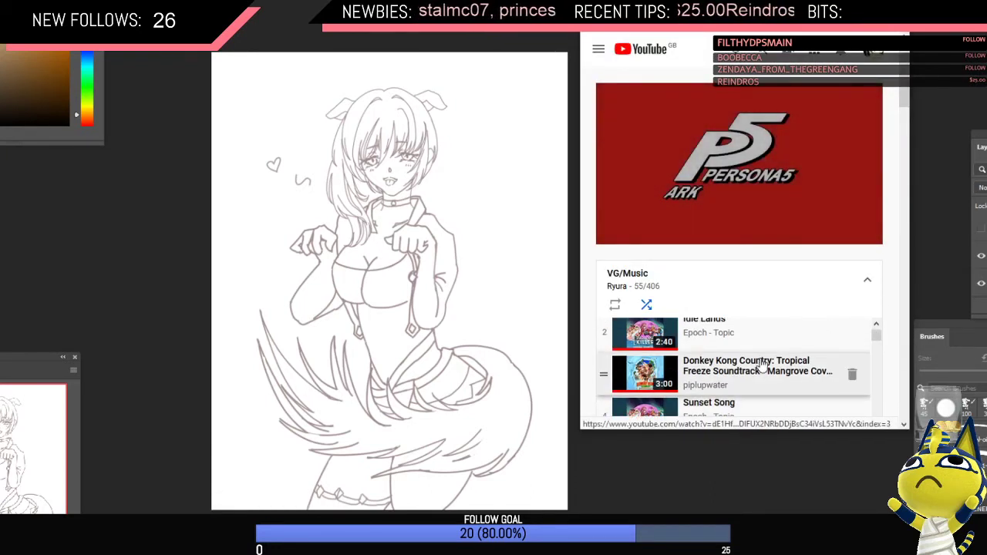
click(759, 370)
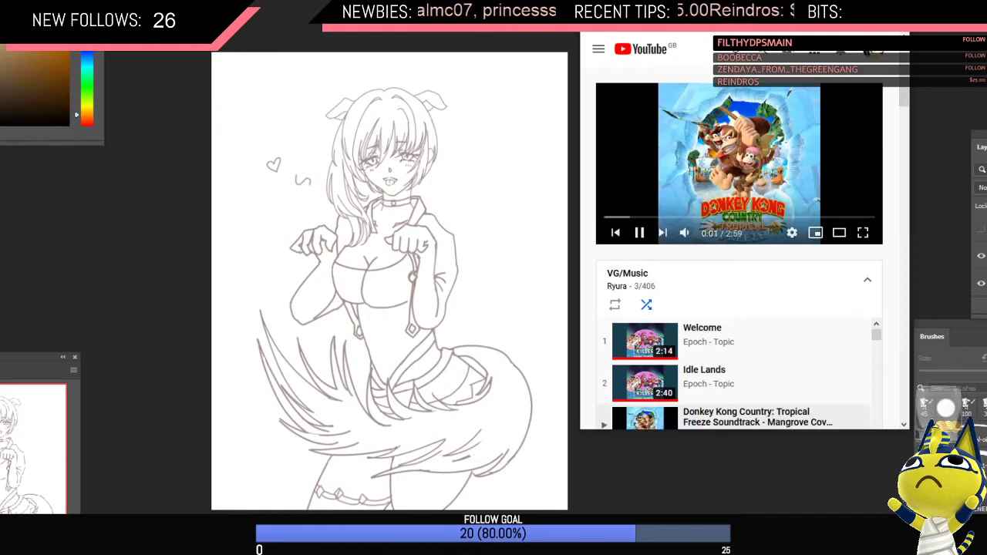
key(alt+Tab)
scroll(439, 268, up, 1)
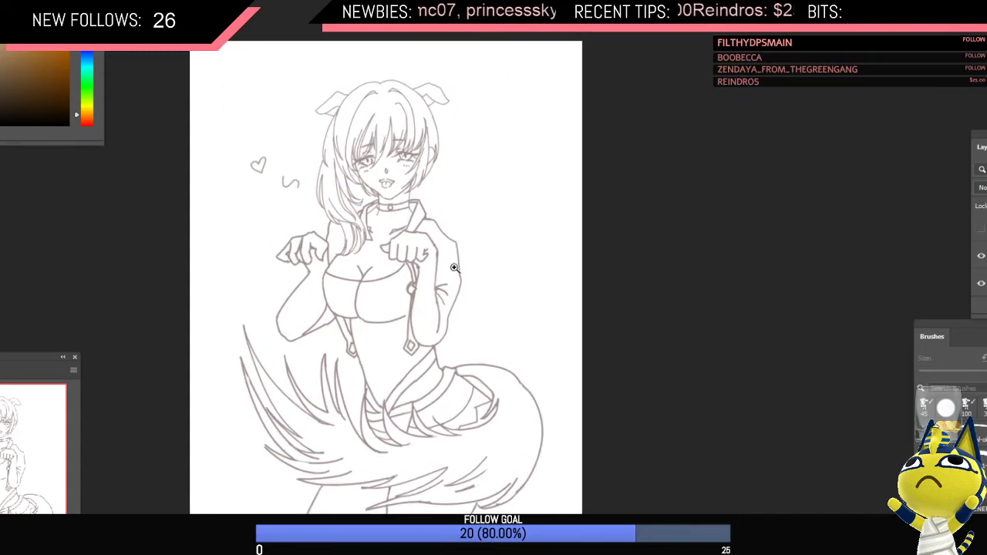
scroll(463, 274, down, 1)
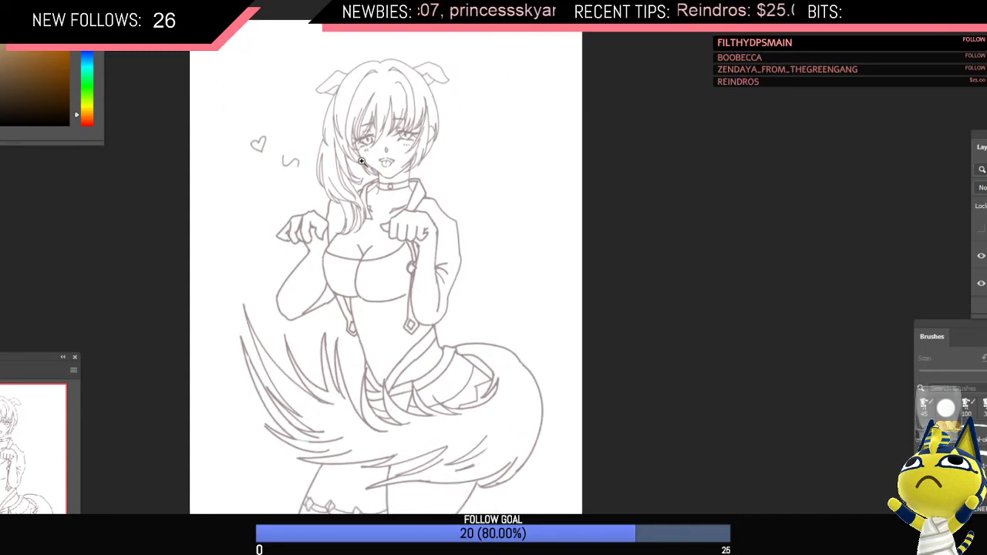
scroll(363, 220, down, 1)
drag(370, 229, 401, 218)
scroll(386, 219, up, 1)
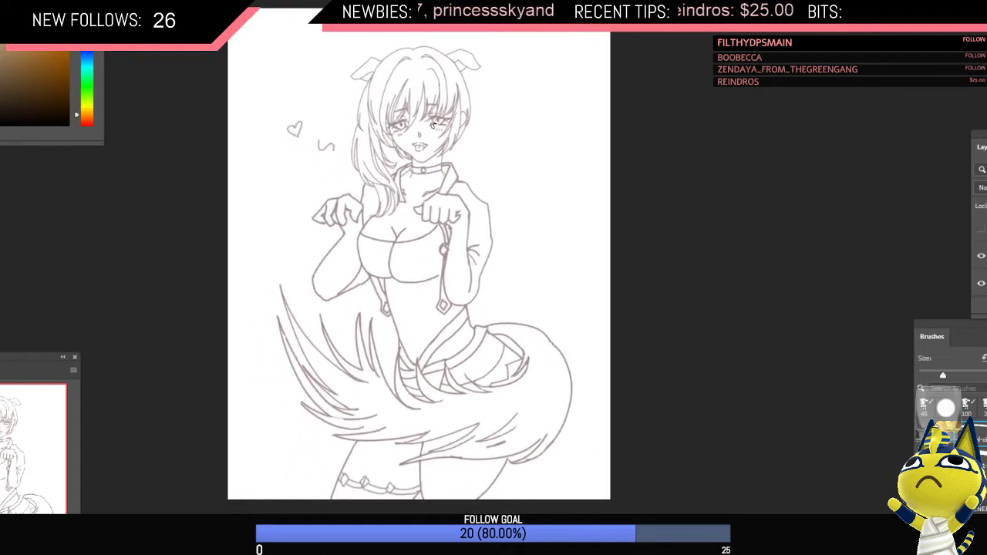
mouse_move(434, 125)
mouse_down()
mouse_move(422, 167)
mouse_move(436, 157)
mouse_up()
key(ctrl+z)
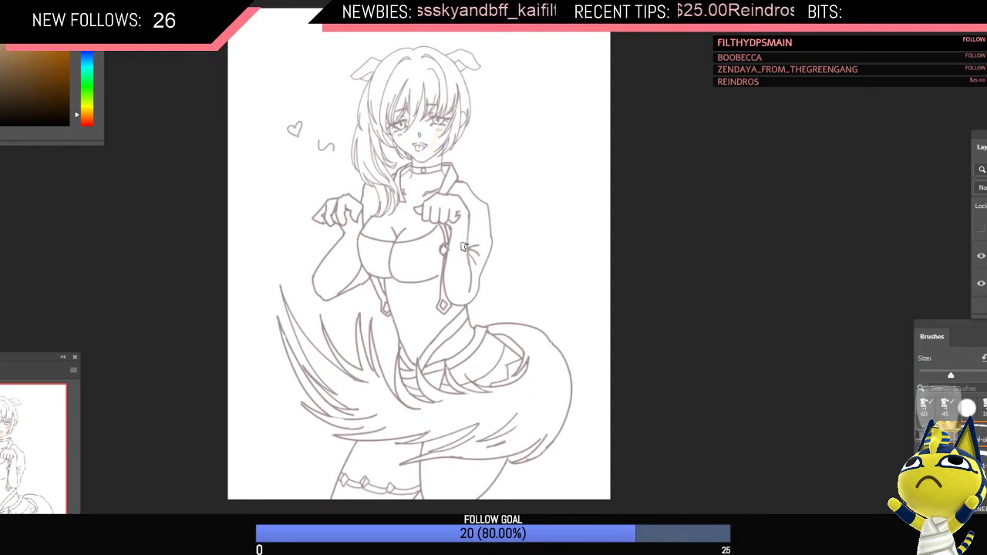
Step: Paint a light orange crescent test stroke in the canvas's upper-left corner and enlarge the brush
mouse_move(290, 47)
mouse_down()
mouse_move(278, 25)
mouse_move(257, 52)
mouse_move(276, 63)
mouse_up()
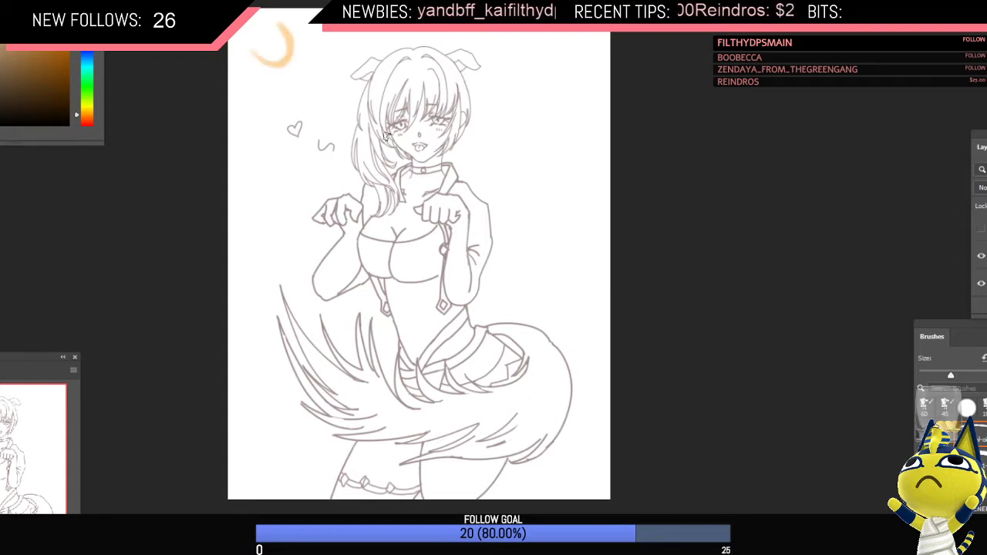
key(bracketright)
key(bracketright)
key(bracketright)
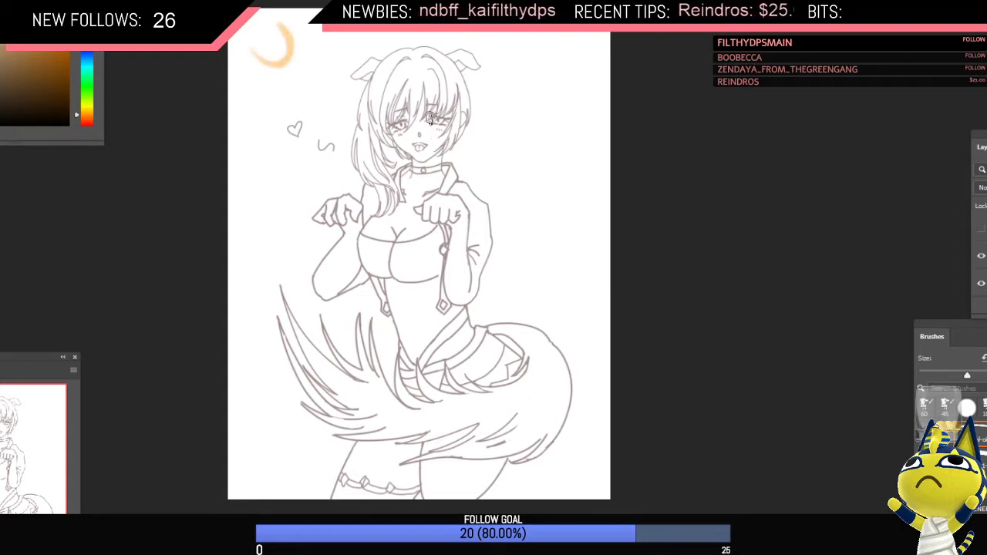
drag(433, 118, 428, 157)
key(ctrl+z)
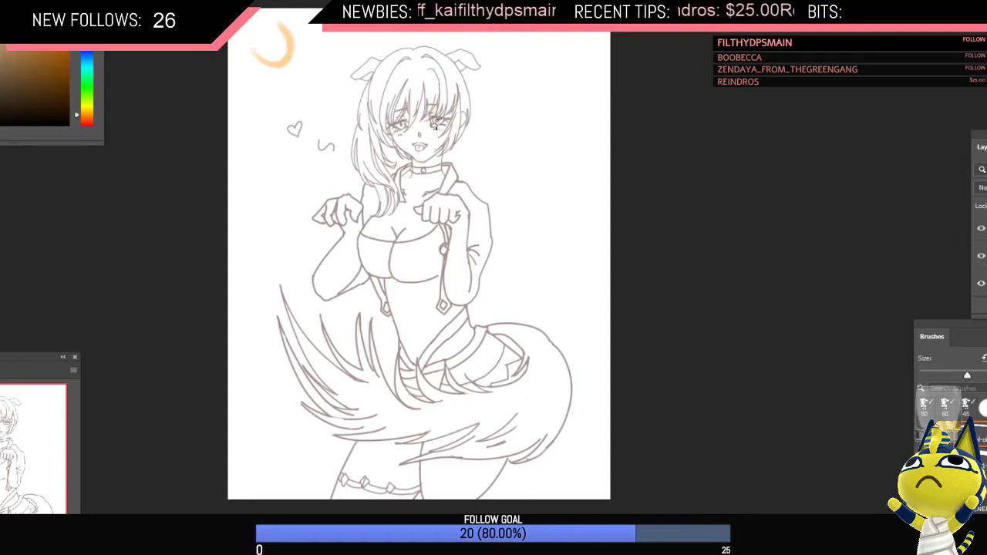
drag(436, 122, 423, 157)
key(ctrl+z)
Step: Restroke the orange crescent test mark and reduce the brush size to 45
drag(279, 22, 291, 50)
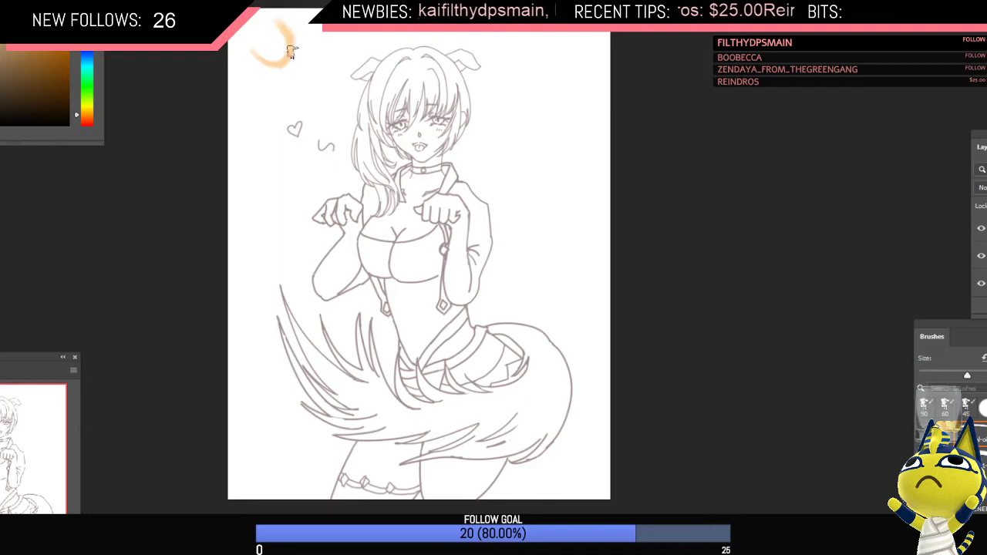
key(bracketleft)
key(bracketleft)
key(bracketleft)
key(bracketleft)
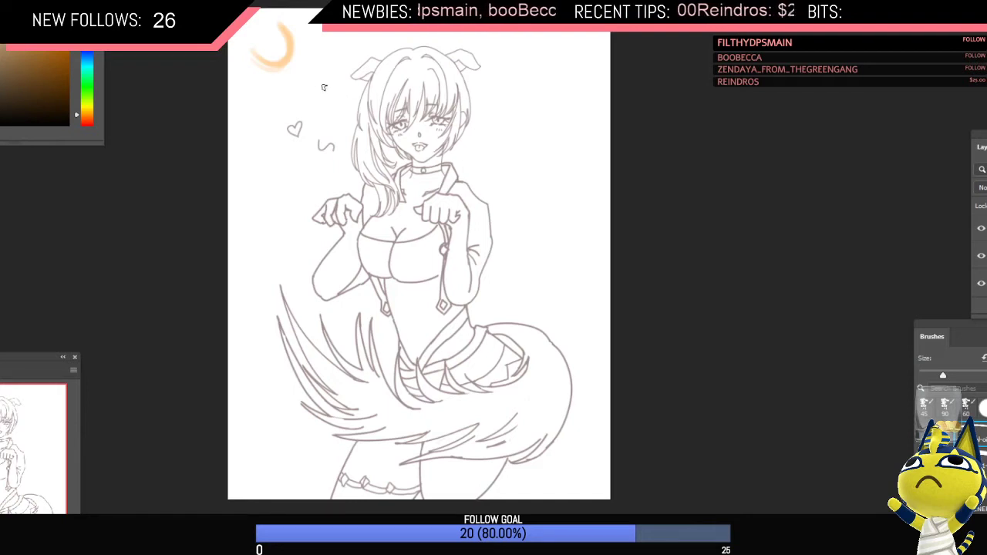
Step: Paint light orange shading down one side of the face and across the neck and collar
key(z)
mouse_move(329, 90)
mouse_down()
mouse_move(313, 101)
mouse_move(327, 106)
mouse_up()
scroll(335, 100, down, 1)
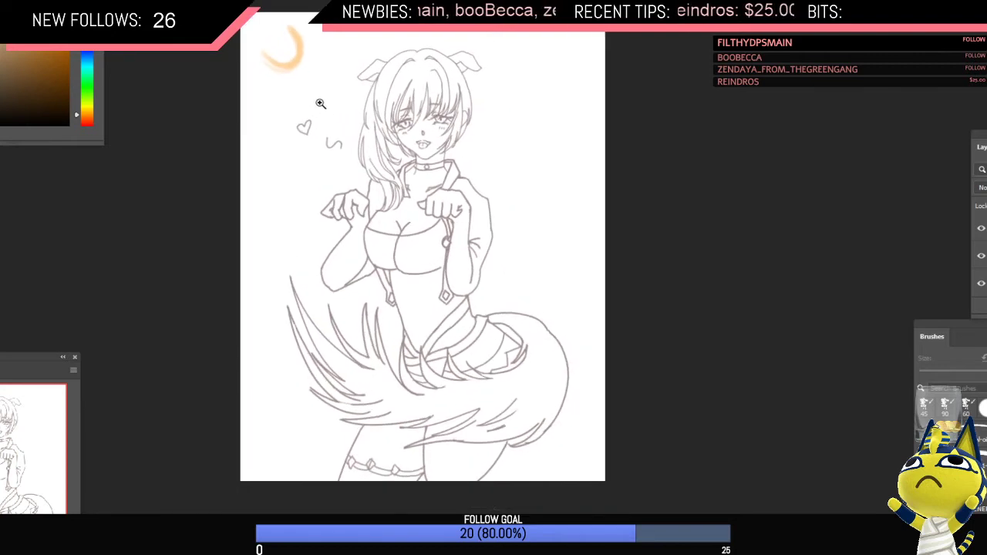
scroll(320, 103, up, 1)
drag(442, 120, 433, 158)
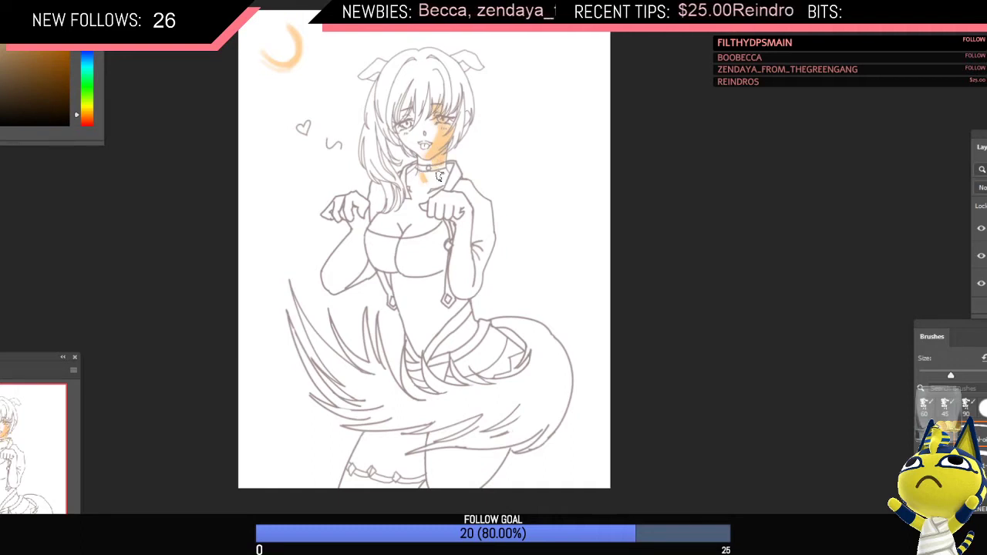
key(bracketright)
mouse_move(439, 177)
mouse_down()
mouse_move(402, 192)
mouse_move(430, 192)
mouse_up()
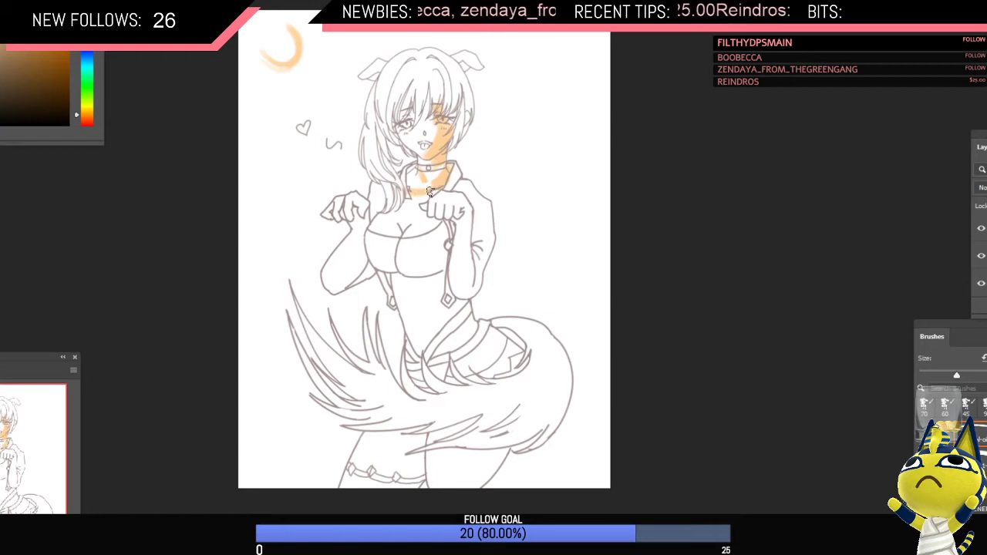
Step: Brush light orange shading onto the upper chest and the raised hand with a larger brush
key(])
mouse_move(420, 229)
mouse_down()
mouse_move(426, 207)
mouse_move(424, 226)
mouse_move(438, 210)
mouse_move(436, 224)
mouse_move(393, 229)
mouse_up()
key(])
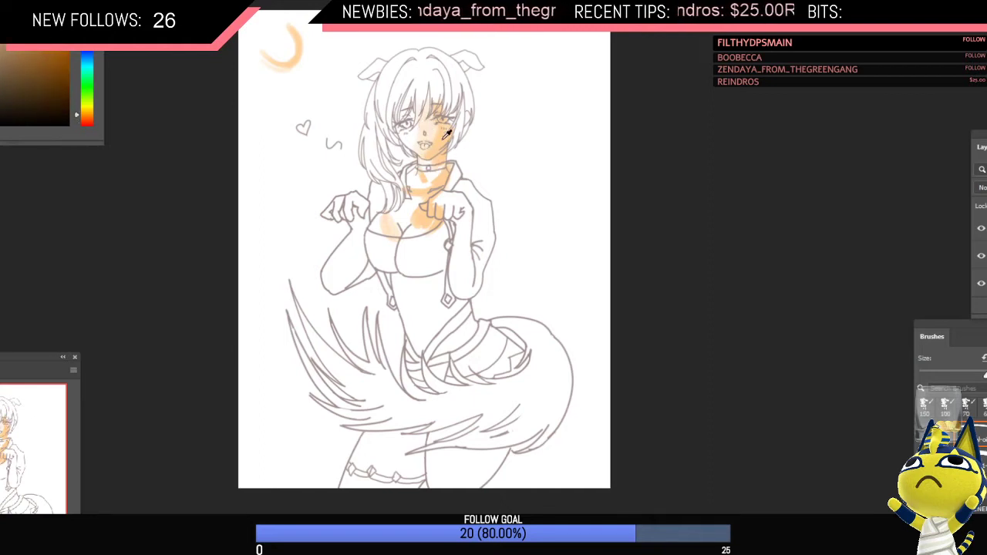
Step: Paint light orange shading over the collar, sleeve, side of the torso, hip, tail and rear thigh
key([)
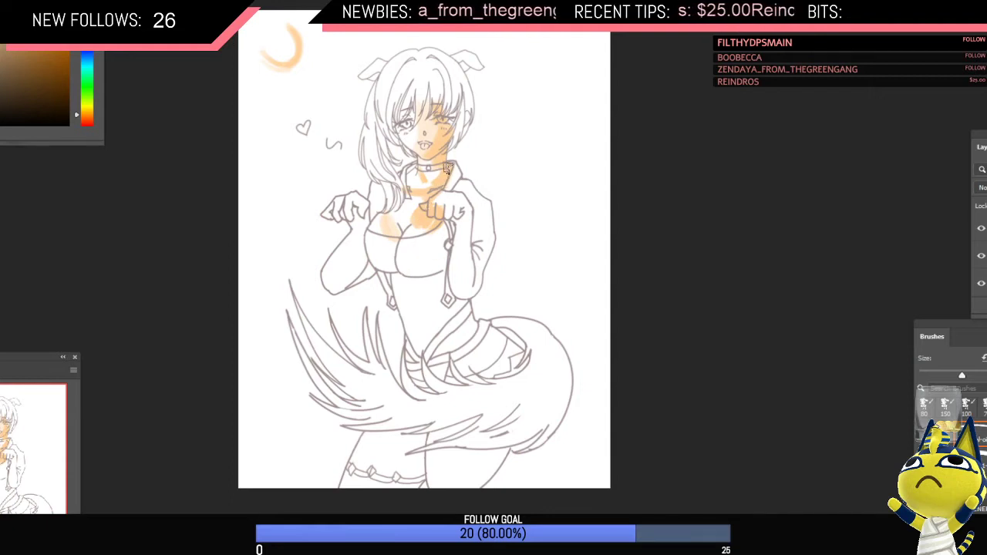
mouse_move(448, 169)
mouse_down()
mouse_move(452, 193)
mouse_move(468, 185)
mouse_move(481, 206)
mouse_up()
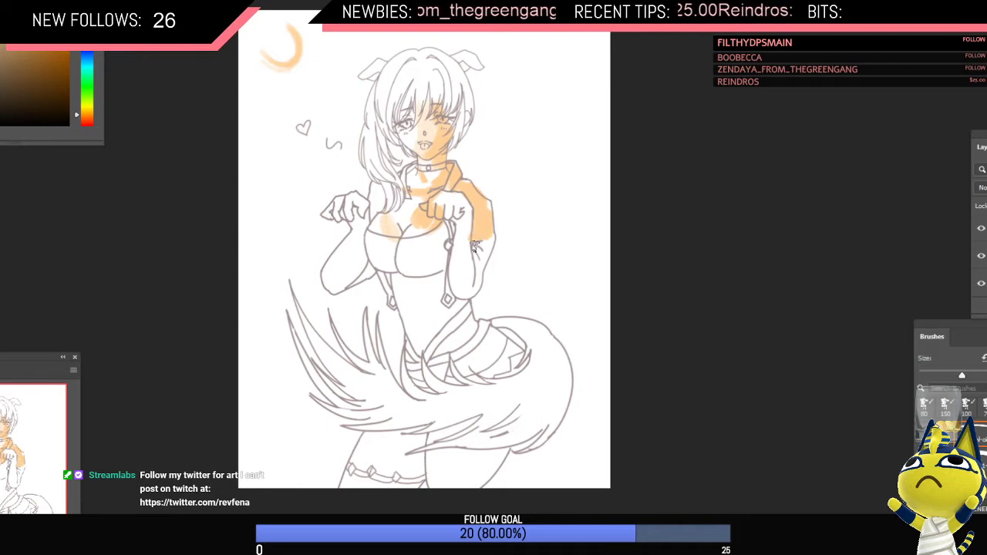
mouse_move(472, 243)
mouse_down()
mouse_move(478, 273)
mouse_move(445, 235)
mouse_move(458, 233)
mouse_move(463, 208)
mouse_move(424, 279)
mouse_move(436, 239)
mouse_move(415, 273)
mouse_move(440, 238)
mouse_move(440, 301)
mouse_move(456, 310)
mouse_move(456, 332)
mouse_move(467, 312)
mouse_move(453, 339)
mouse_move(425, 355)
mouse_move(462, 333)
mouse_move(469, 355)
mouse_move(489, 336)
mouse_move(479, 346)
mouse_move(500, 335)
mouse_move(515, 362)
mouse_up()
key(bracketright)
key(bracketright)
mouse_move(466, 456)
mouse_down()
mouse_move(457, 482)
mouse_move(475, 474)
mouse_move(460, 489)
mouse_move(483, 460)
mouse_move(481, 443)
mouse_move(502, 436)
mouse_move(487, 448)
mouse_move(535, 386)
mouse_move(521, 430)
mouse_move(543, 396)
mouse_move(544, 351)
mouse_move(477, 433)
mouse_move(505, 406)
mouse_move(425, 431)
mouse_move(514, 379)
mouse_move(448, 411)
mouse_move(371, 418)
mouse_move(374, 407)
mouse_move(435, 403)
mouse_move(395, 372)
mouse_move(427, 397)
mouse_move(405, 386)
mouse_move(455, 383)
mouse_move(418, 353)
mouse_move(457, 370)
mouse_move(345, 332)
mouse_move(392, 371)
mouse_move(309, 324)
mouse_move(475, 426)
mouse_up()
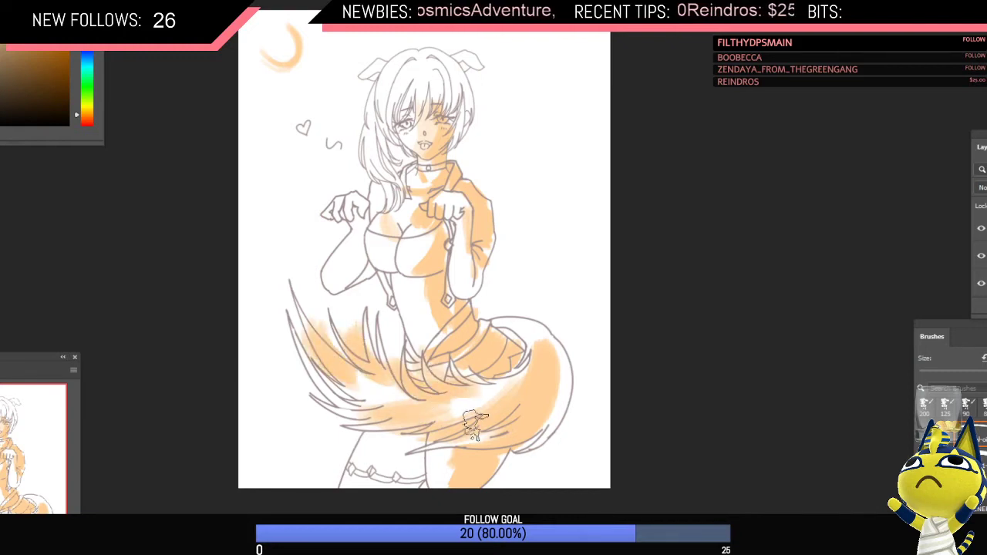
Step: Try vertical light orange strokes on the blank background beside the figure, using a smaller brush
drag(285, 157, 287, 215)
key(ctrl+z)
key(bracketleft)
key(bracketleft)
drag(280, 154, 279, 224)
mouse_move(279, 224)
mouse_down()
mouse_move(279, 159)
mouse_move(279, 223)
mouse_up()
key(ctrl+z)
mouse_move(278, 142)
mouse_down()
mouse_move(278, 181)
mouse_move(297, 154)
mouse_move(294, 230)
mouse_move(311, 170)
mouse_move(310, 226)
mouse_move(325, 158)
mouse_move(327, 239)
mouse_up()
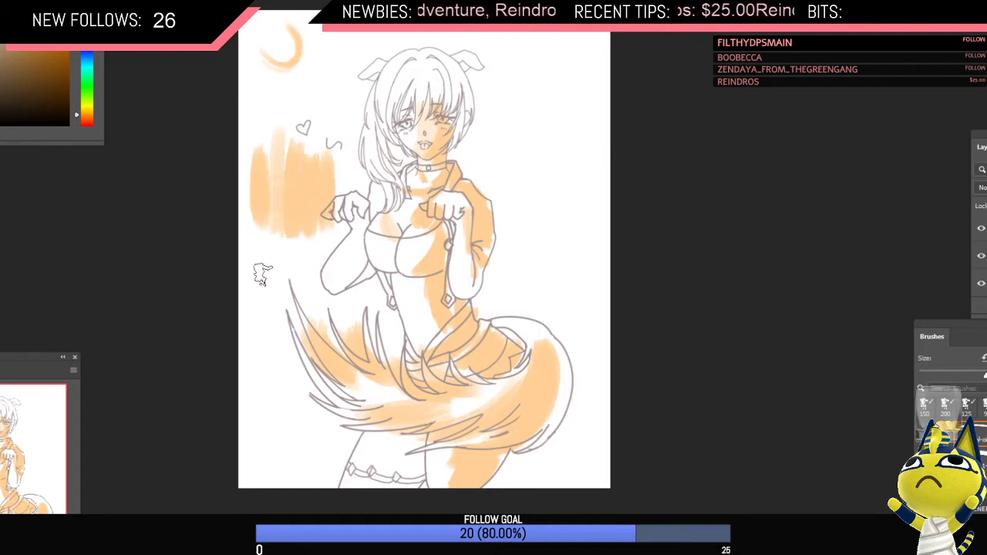
drag(259, 128, 255, 235)
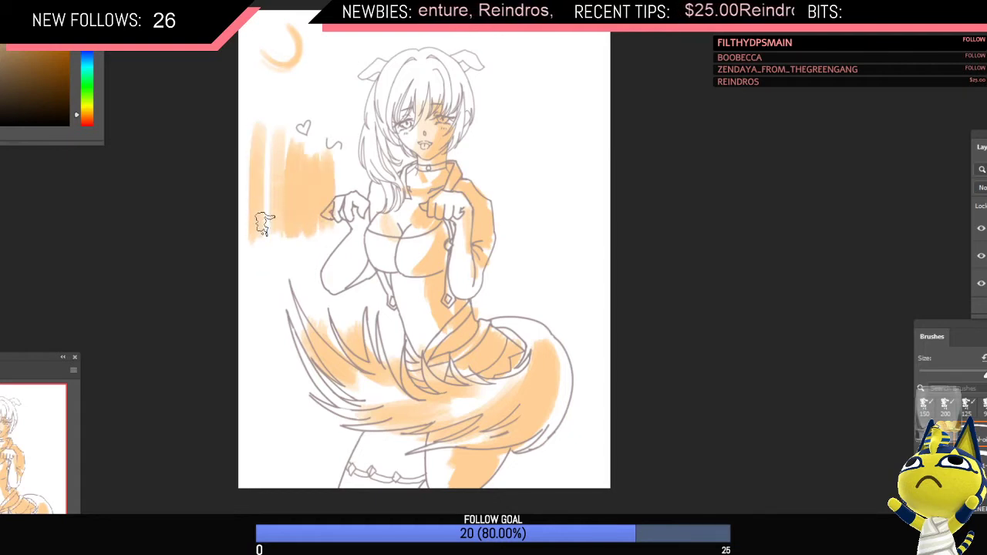
key(ctrl+z)
drag(262, 131, 262, 225)
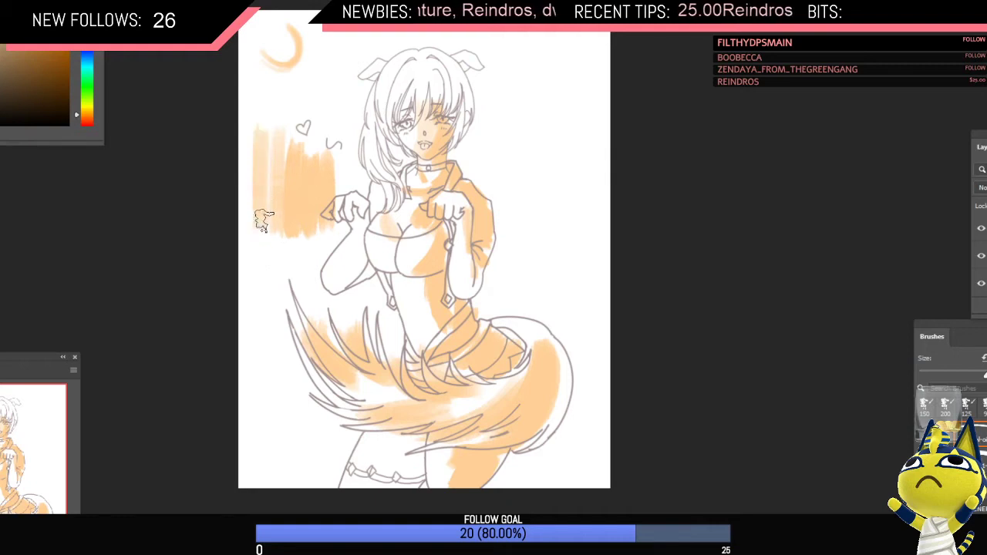
key(ctrl+z)
Step: Try longer orange strokes down the canvas edge and a darker orange patch, sampling its tones
drag(263, 137, 271, 480)
mouse_move(245, 123)
mouse_down()
mouse_move(245, 257)
mouse_move(283, 259)
mouse_move(283, 293)
mouse_move(296, 310)
mouse_move(295, 345)
mouse_up()
drag(293, 259, 291, 285)
key(ctrl+z)
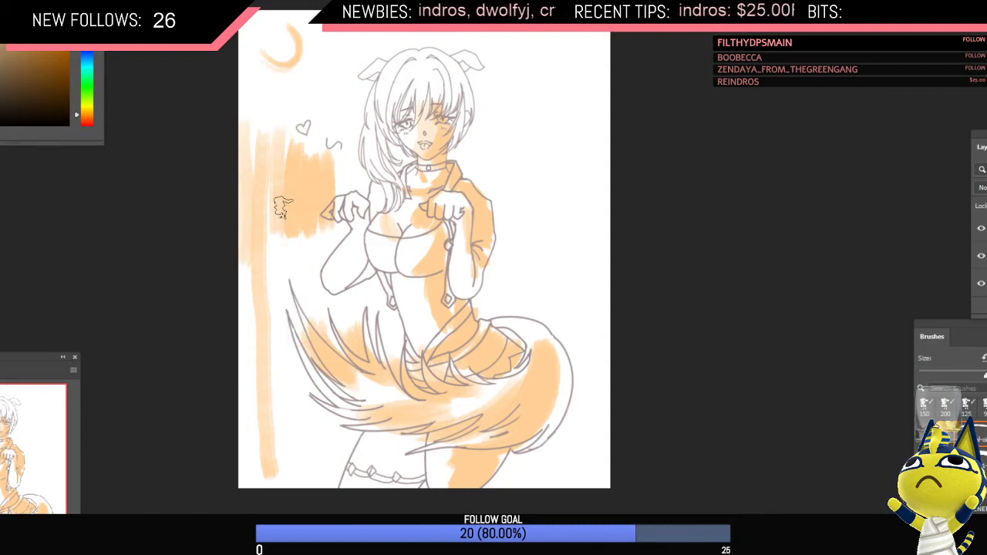
mouse_move(296, 195)
mouse_down()
mouse_move(287, 222)
mouse_move(276, 212)
mouse_move(277, 252)
mouse_move(298, 230)
mouse_move(291, 241)
mouse_move(291, 222)
mouse_move(316, 225)
mouse_move(290, 237)
mouse_up()
alt+click(276, 237)
alt+click(297, 217)
alt+click(287, 220)
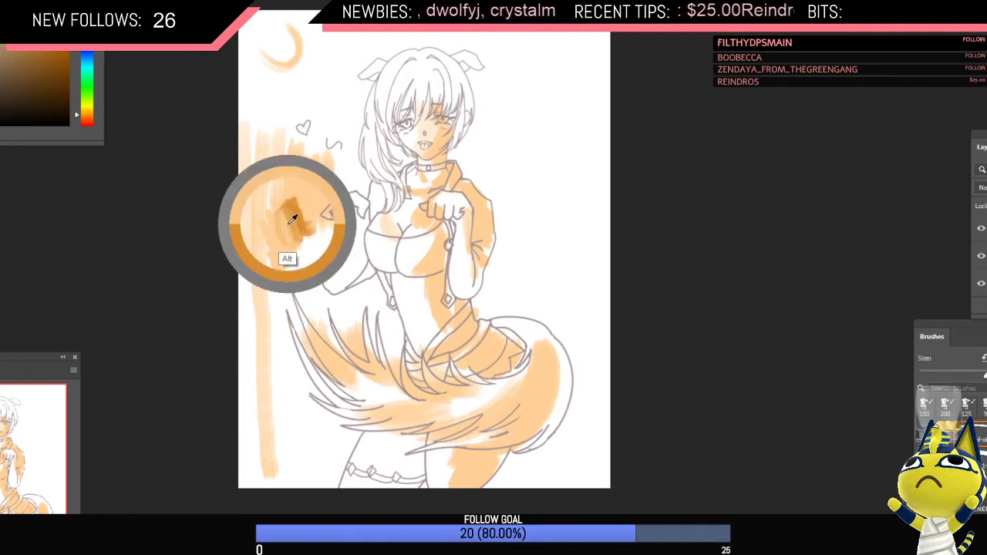
Step: Erase the orange test strokes from the background beside the figure and return to the brush
key(e)
mouse_move(295, 232)
mouse_down()
mouse_move(255, 155)
mouse_move(253, 390)
mouse_move(269, 452)
mouse_move(324, 472)
mouse_up()
key(b)
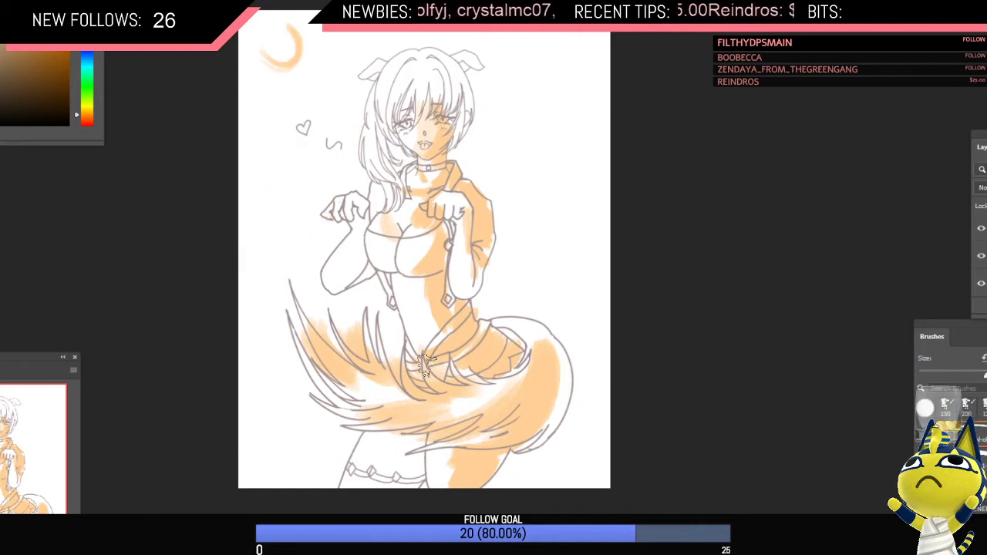
Step: Extend the light orange shading on the waist and hips and down the inner side of the gartered thigh
mouse_move(436, 272)
mouse_down()
mouse_move(440, 279)
mouse_move(454, 262)
mouse_move(423, 293)
mouse_up()
key(bracketleft)
key(bracketleft)
key(bracketleft)
mouse_move(415, 440)
mouse_down()
mouse_move(402, 469)
mouse_move(423, 455)
mouse_move(395, 483)
mouse_move(417, 484)
mouse_up()
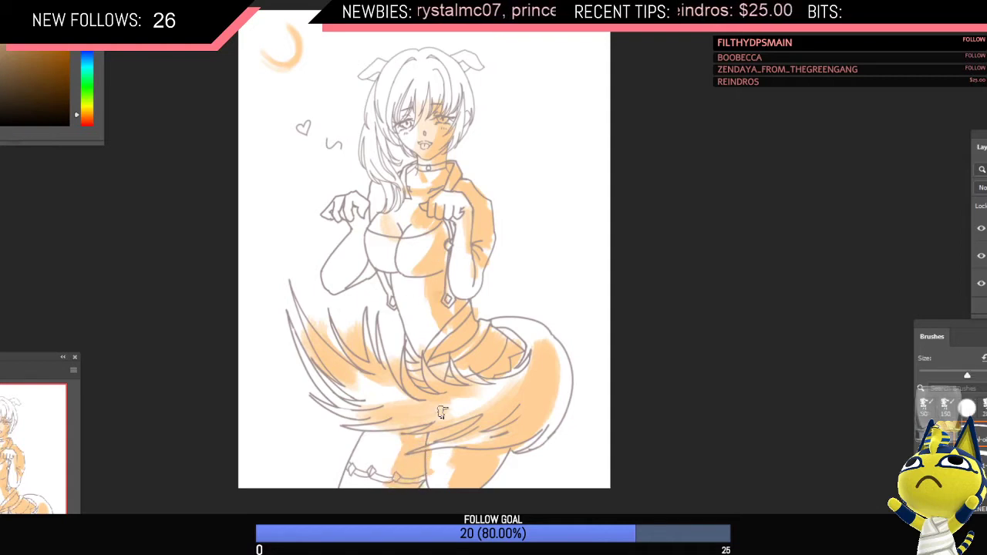
key(bracketright)
key(bracketright)
drag(423, 351, 456, 378)
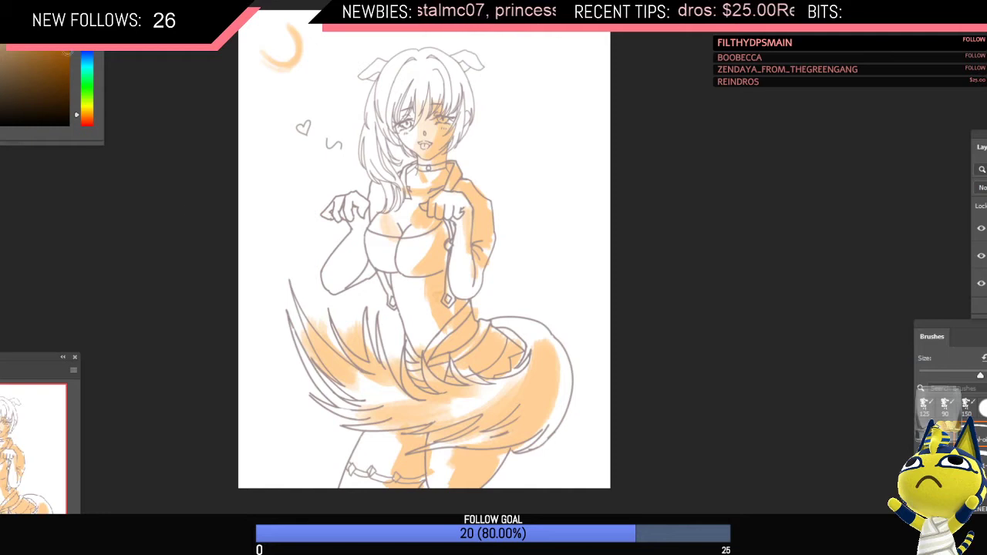
Step: Choose a purple colour and paint the crossed straps at the hips with a smaller brush
click(86, 45)
key(bracketleft)
key(bracketleft)
key(bracketleft)
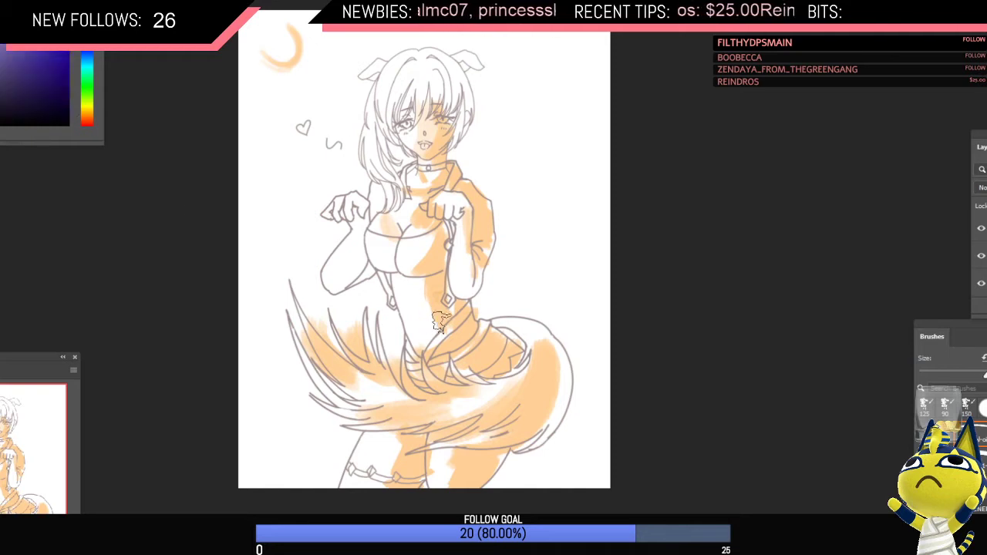
mouse_move(467, 308)
mouse_down()
mouse_move(448, 333)
mouse_move(466, 308)
mouse_move(455, 324)
mouse_up()
drag(438, 361, 484, 337)
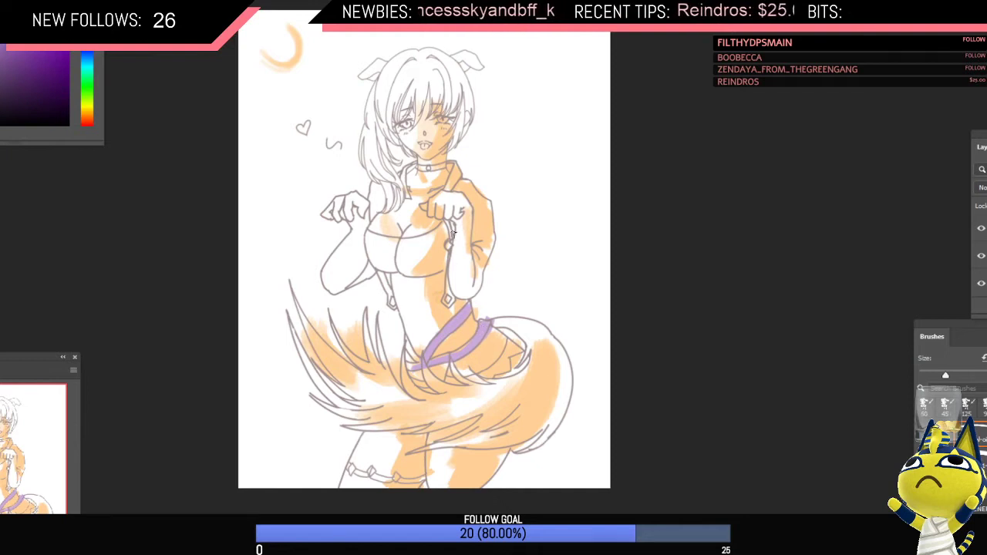
Step: Paint the character's top and the band beneath the bust light purple
mouse_move(378, 267)
mouse_down()
mouse_move(390, 289)
mouse_move(430, 283)
mouse_up()
key(e)
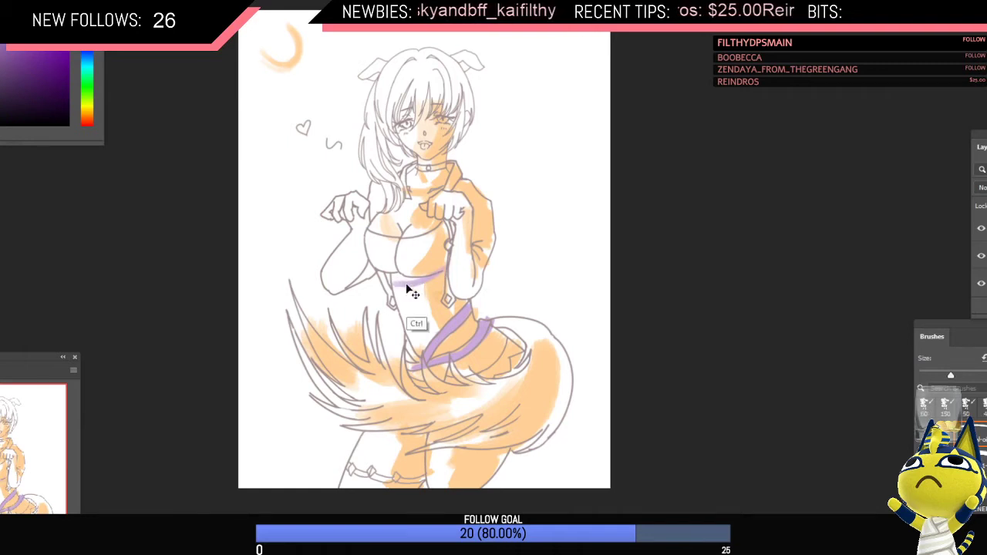
key(ctrl+z)
mouse_move(397, 287)
mouse_down()
mouse_move(414, 239)
mouse_move(437, 251)
mouse_move(408, 264)
mouse_move(372, 243)
mouse_move(384, 257)
mouse_move(403, 260)
mouse_move(372, 239)
mouse_move(381, 262)
mouse_move(415, 279)
mouse_up()
alt+click(382, 250)
Step: Try a purple brush stroke on the midriff with a smaller brush
key(bracketleft)
key(bracketleft)
key(bracketleft)
key(bracketleft)
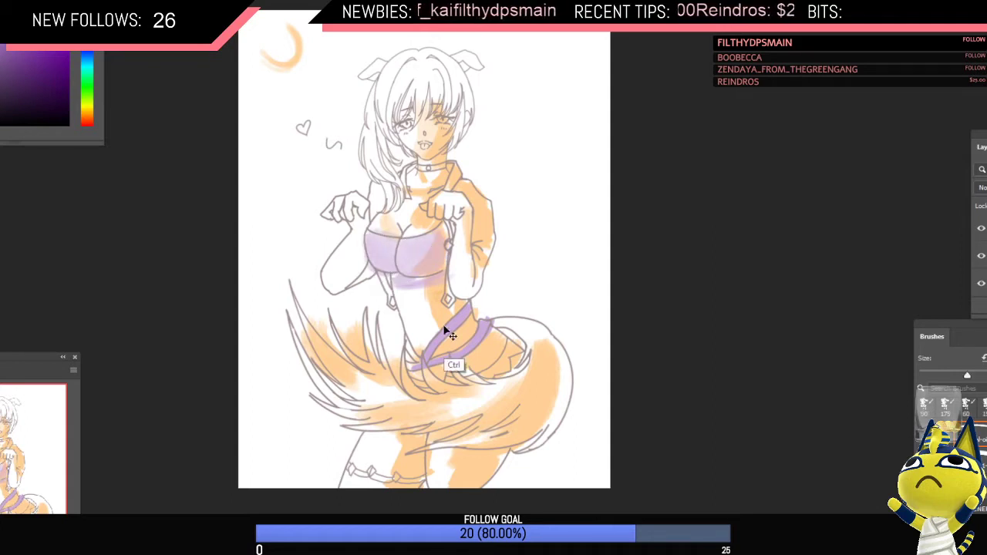
key(ctrl+z)
drag(421, 328, 425, 353)
key(ctrl+z)
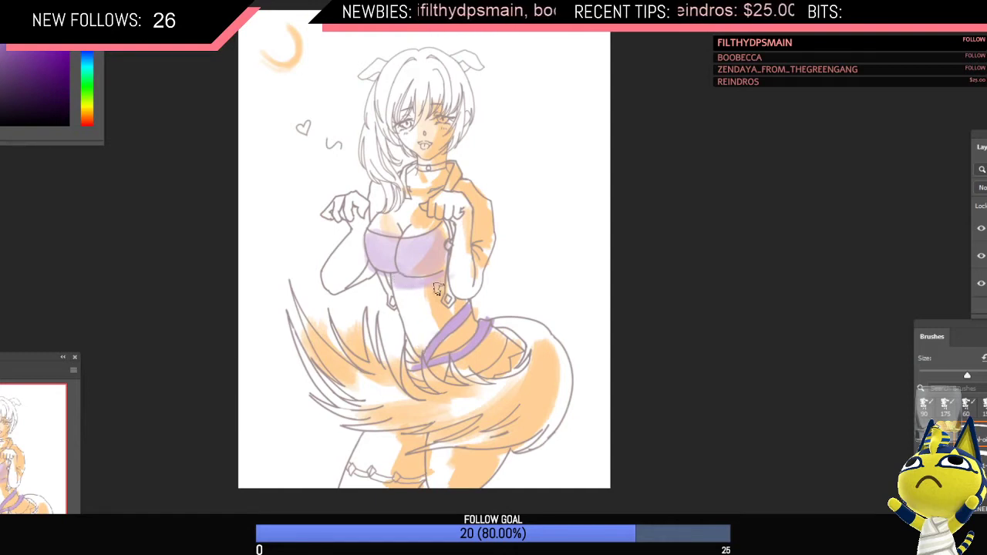
Step: Choose a darker purple, accent the lower edge of the band beneath the bust, and check the drawing mirrored
click(61, 60)
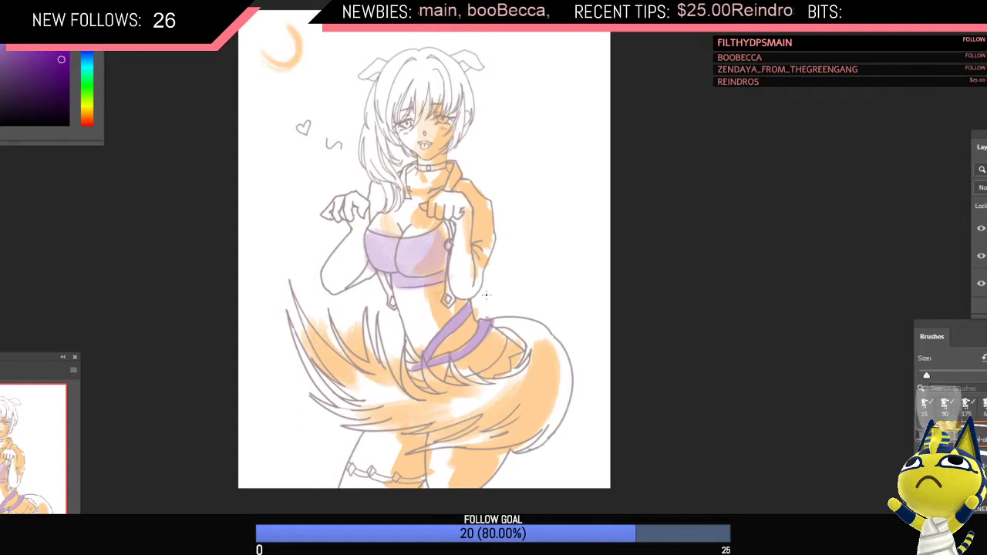
key(ctrl+shift+h)
key(ctrl+shift+h)
key(b)
alt+click(438, 256)
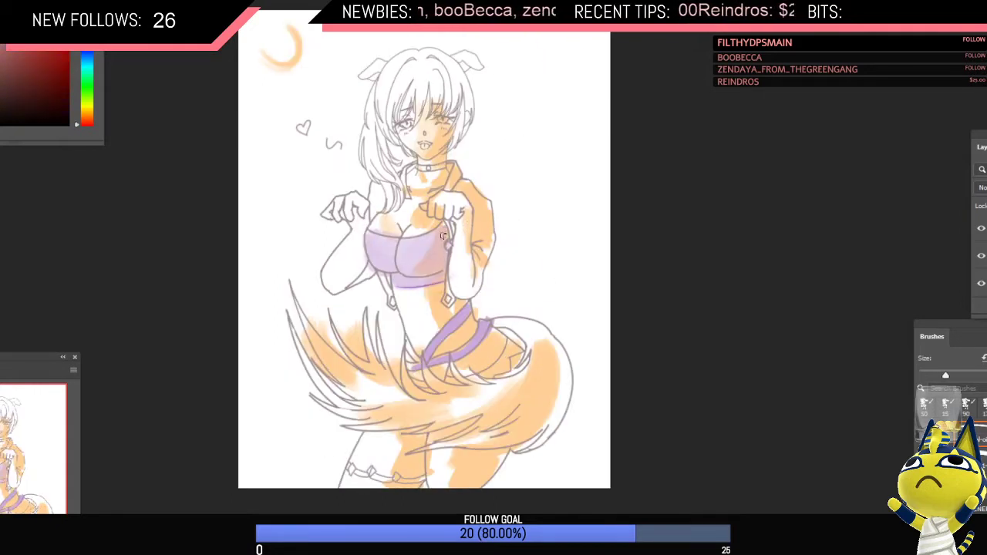
Step: Shade both raised hands and the bare forearm with sampled light orange, reduce the brush size, and check the drawing mirrored
key(b)
alt+click(468, 215)
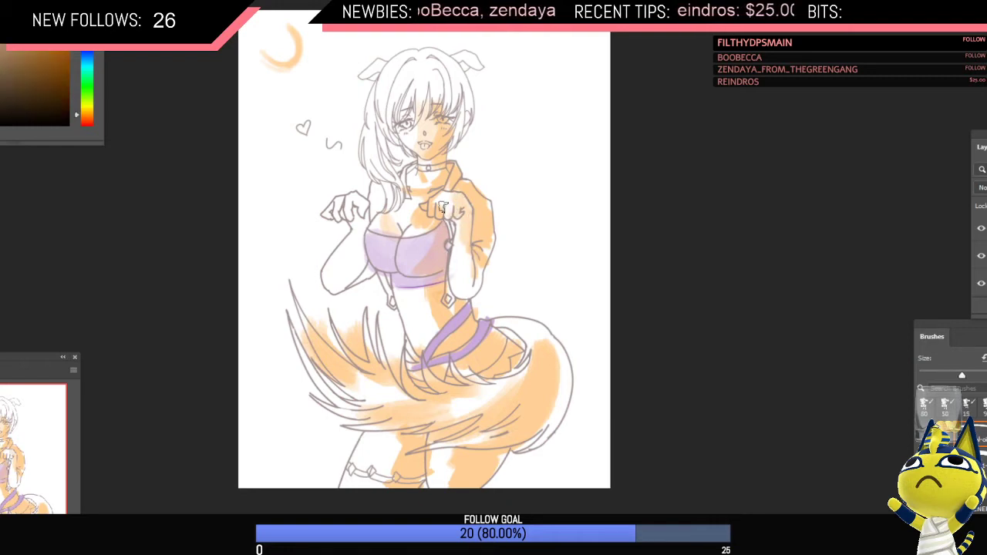
alt+click(445, 213)
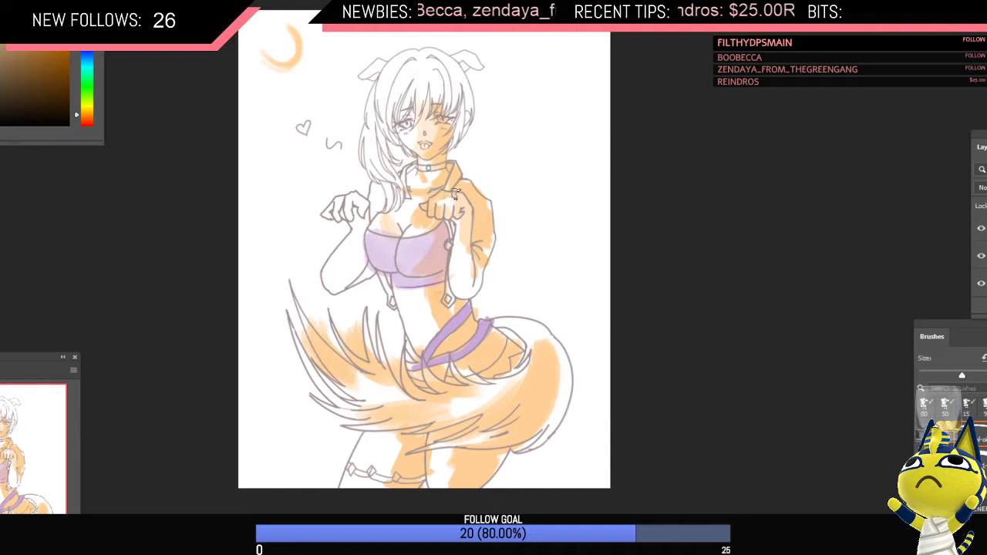
alt+click(450, 199)
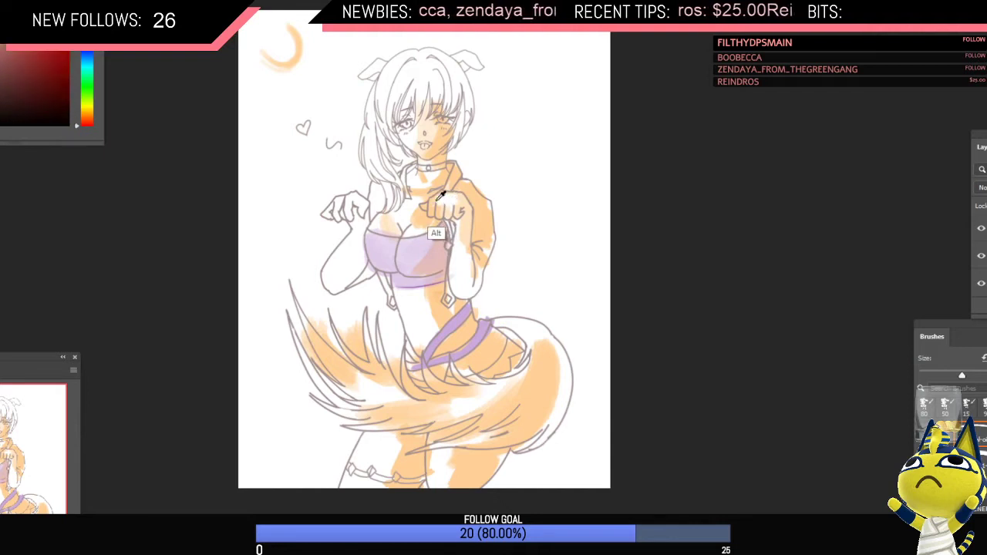
alt+click(441, 200)
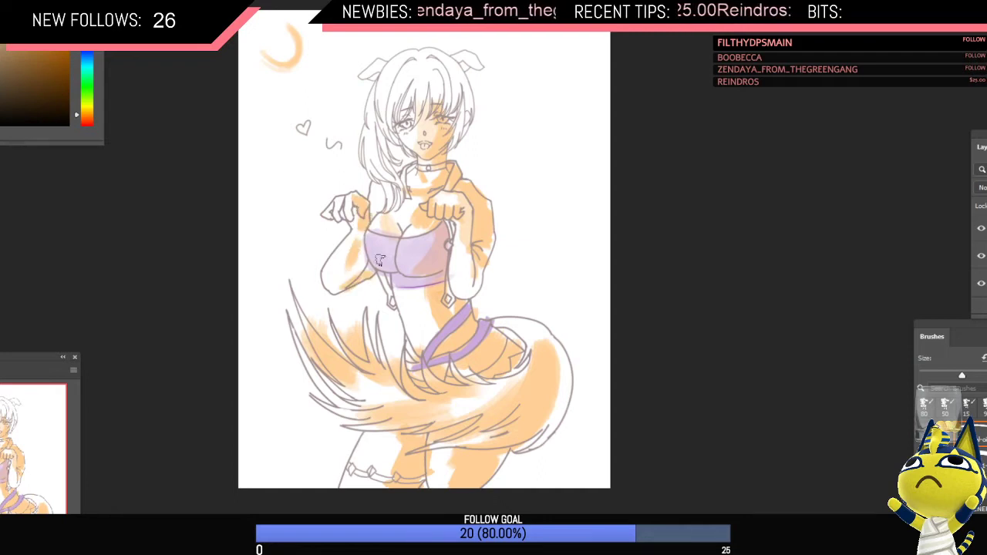
key(bracketleft)
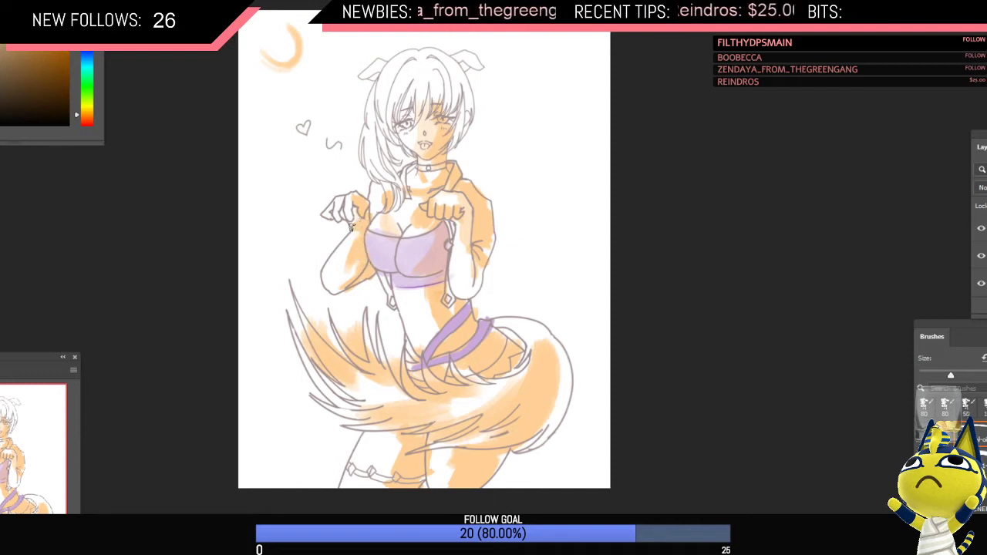
key(ctrl+shift+h)
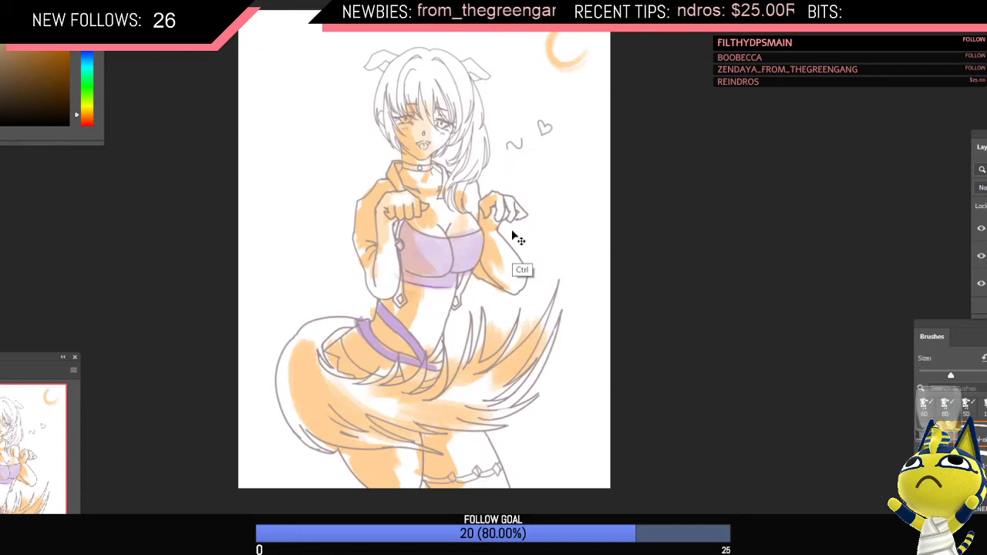
key(h)
Step: Paint the hair on the shaded side of the face light purple using the top's sampled colour and a larger brush
alt+click(369, 237)
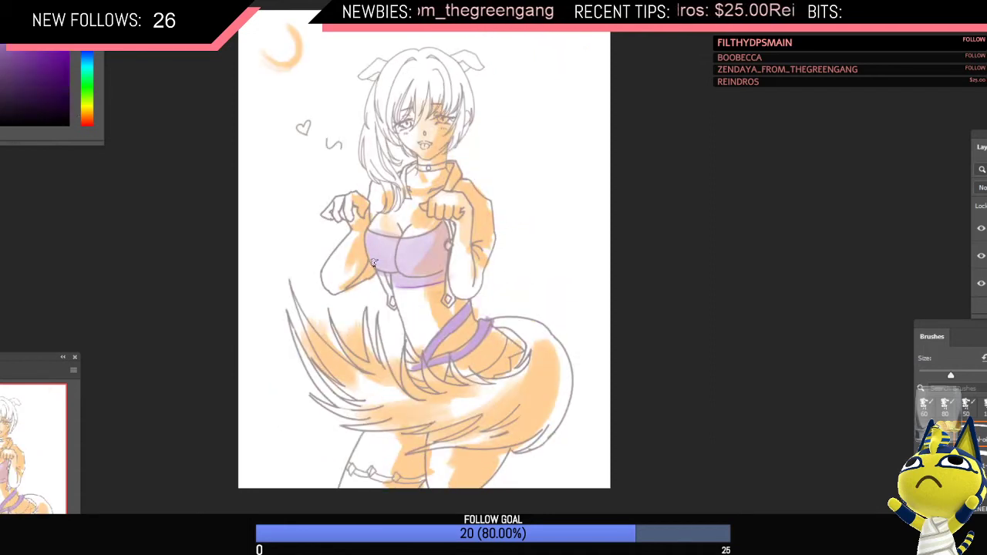
drag(428, 241, 435, 257)
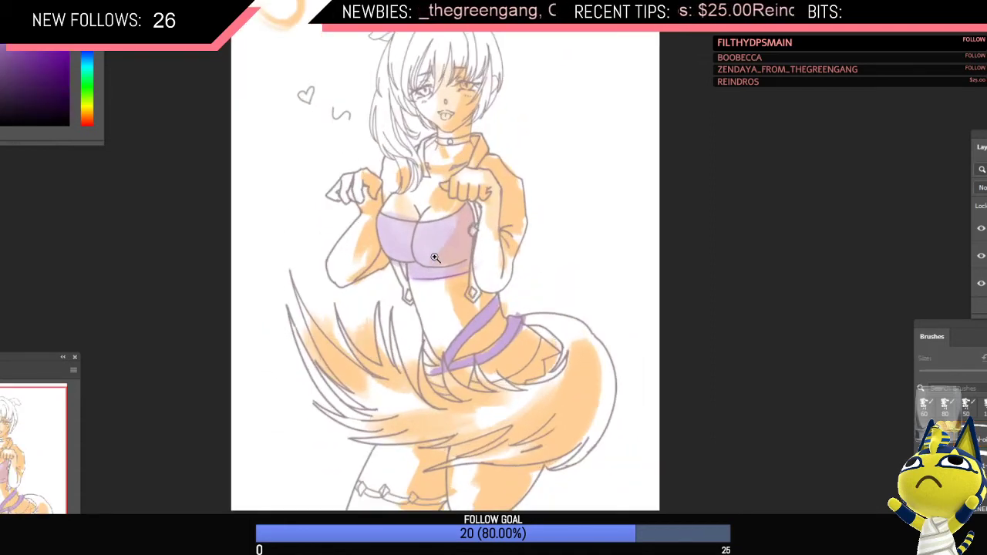
click(981, 256)
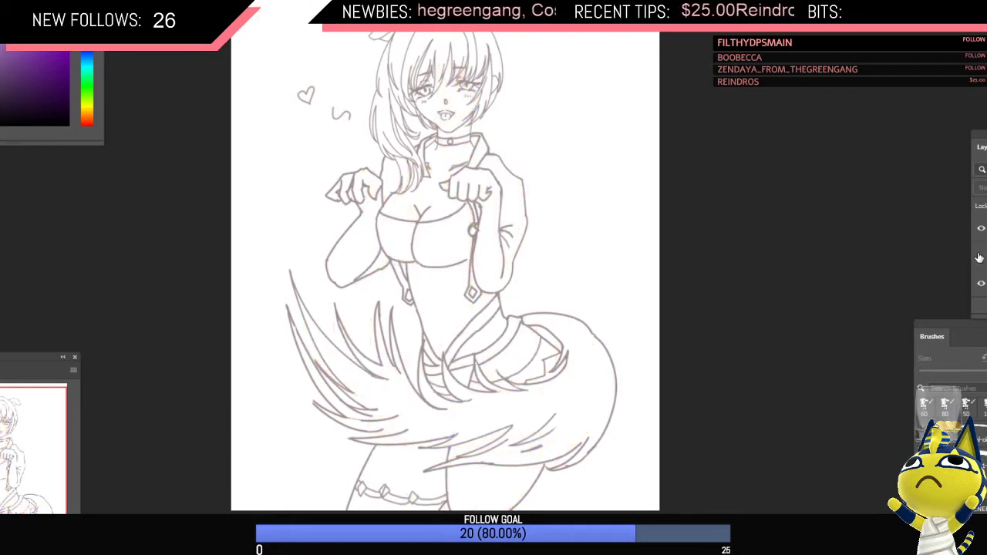
click(980, 256)
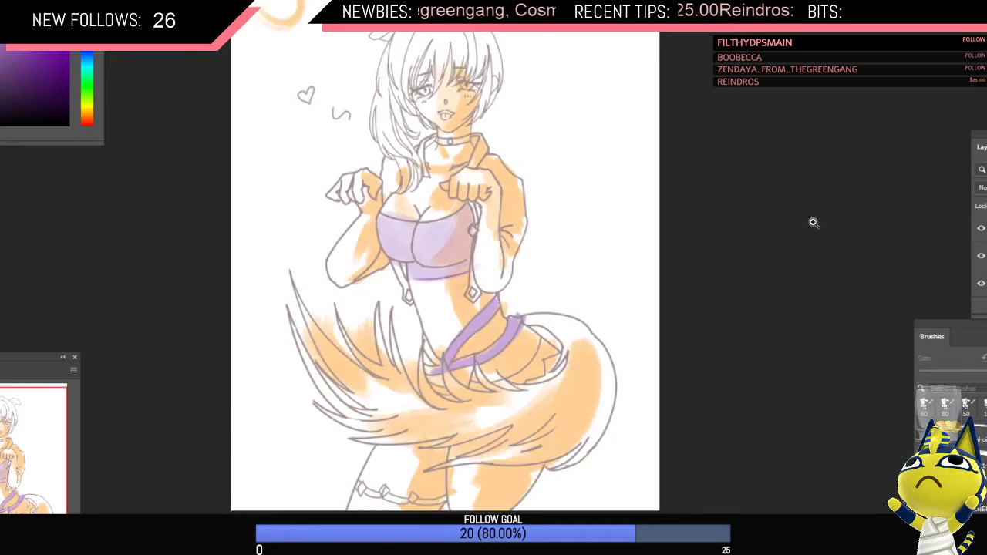
drag(419, 281, 455, 251)
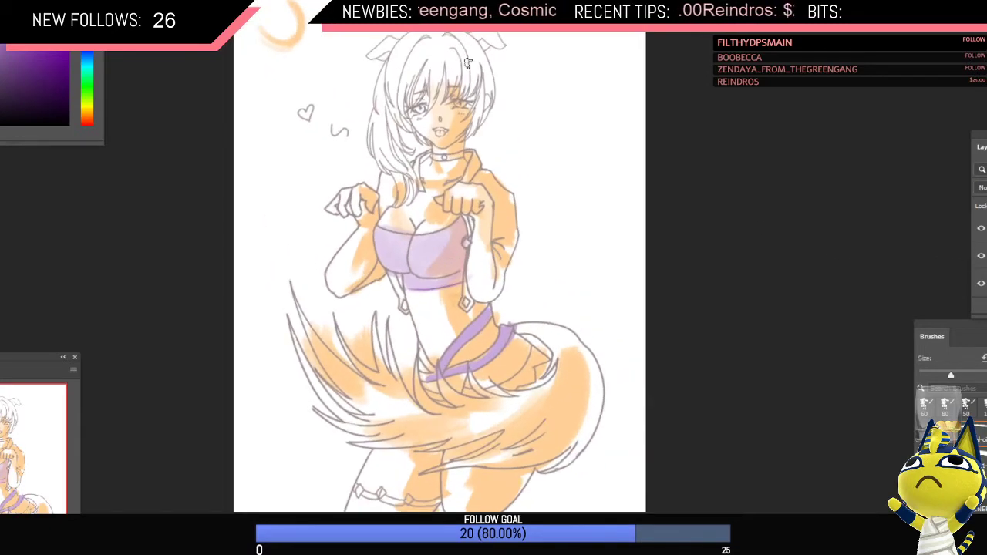
key(])
mouse_move(455, 51)
mouse_down()
mouse_move(462, 93)
mouse_move(466, 80)
mouse_up()
drag(440, 38, 444, 91)
mouse_move(469, 51)
mouse_down()
mouse_move(480, 98)
mouse_move(449, 34)
mouse_move(476, 85)
mouse_move(466, 38)
mouse_move(482, 108)
mouse_move(480, 75)
mouse_move(468, 134)
mouse_up()
drag(475, 56, 479, 76)
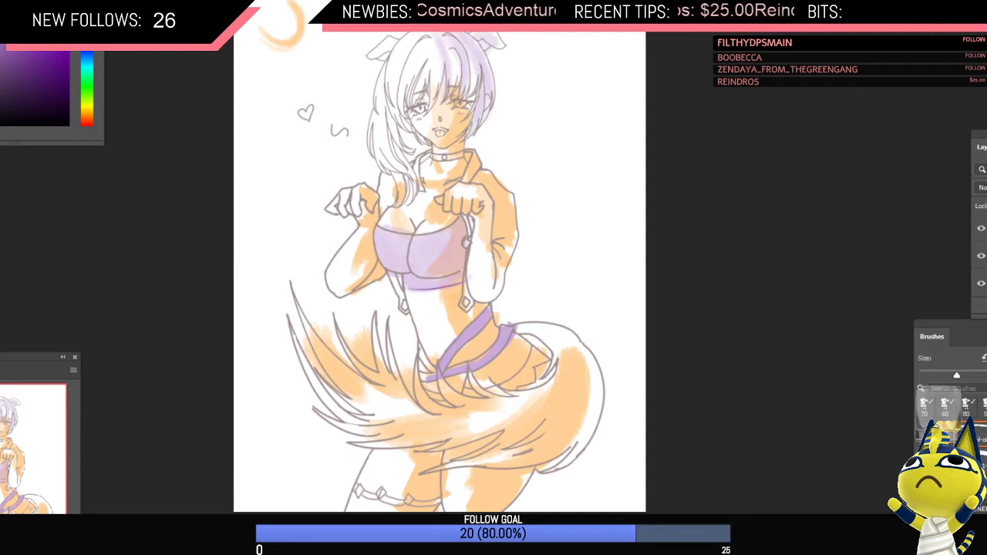
Step: Choose a yellow and scribble a test patch beside the head, undoing the extra strokes over the heart doodle
click(87, 107)
drag(314, 46, 259, 99)
key(ctrl+z)
mouse_move(347, 34)
mouse_down()
mouse_move(356, 56)
mouse_move(319, 84)
mouse_move(311, 153)
mouse_up()
mouse_move(317, 92)
mouse_down()
mouse_move(331, 148)
mouse_move(342, 141)
mouse_up()
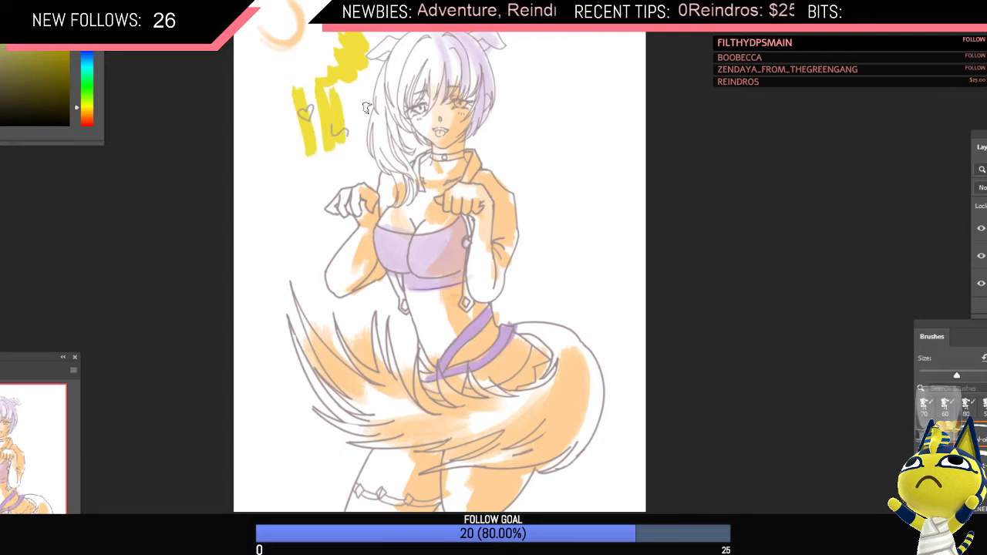
key(ctrl+z)
key(ctrl+z)
key(ctrl+z)
mouse_move(466, 51)
mouse_down()
mouse_move(471, 74)
mouse_move(444, 54)
mouse_move(454, 54)
mouse_up()
key(ctrl+z)
key(ctrl+z)
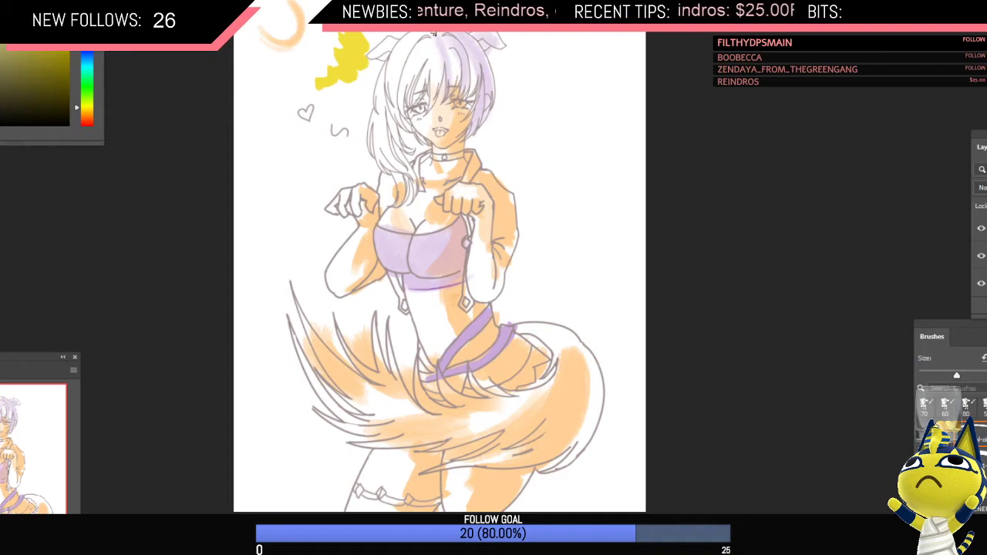
key(ctrl+z)
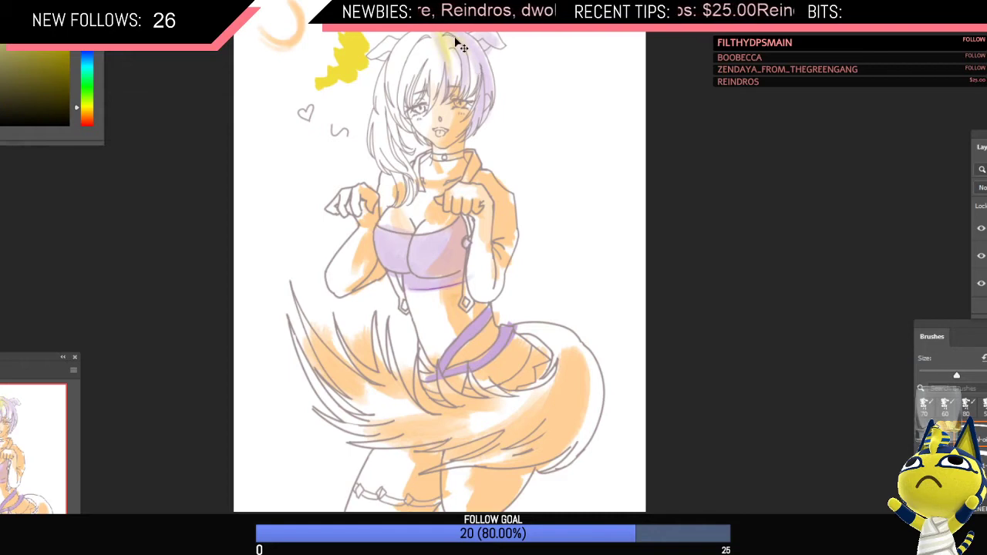
Step: Paint yellow from the crown through the bangs on the uncoloured half of the hair, and flip the canvas horizontally
drag(430, 51, 430, 100)
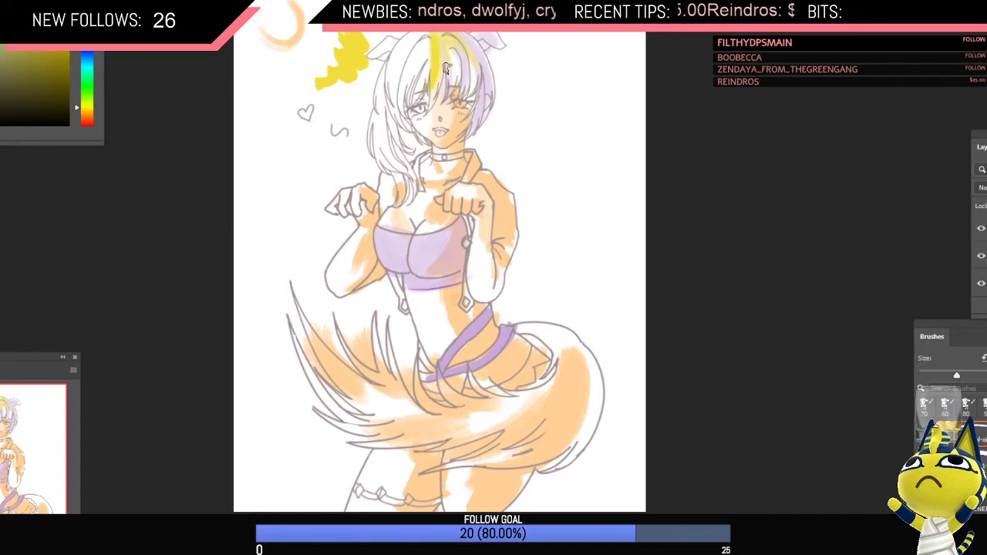
mouse_move(426, 51)
mouse_down()
mouse_move(389, 76)
mouse_move(395, 49)
mouse_move(425, 32)
mouse_move(390, 100)
mouse_up()
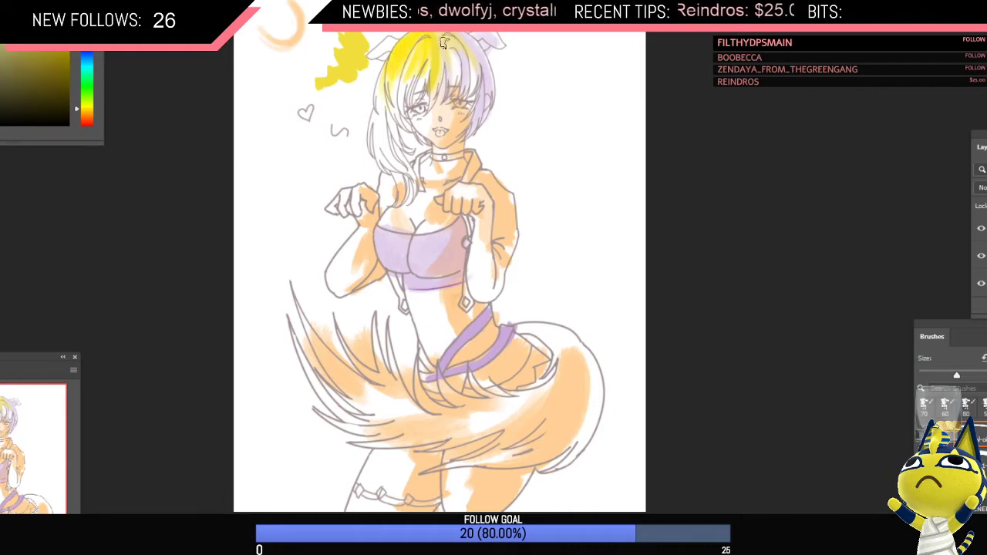
key(ctrl+minus)
key(ctrl+h)
key(ctrl+0)
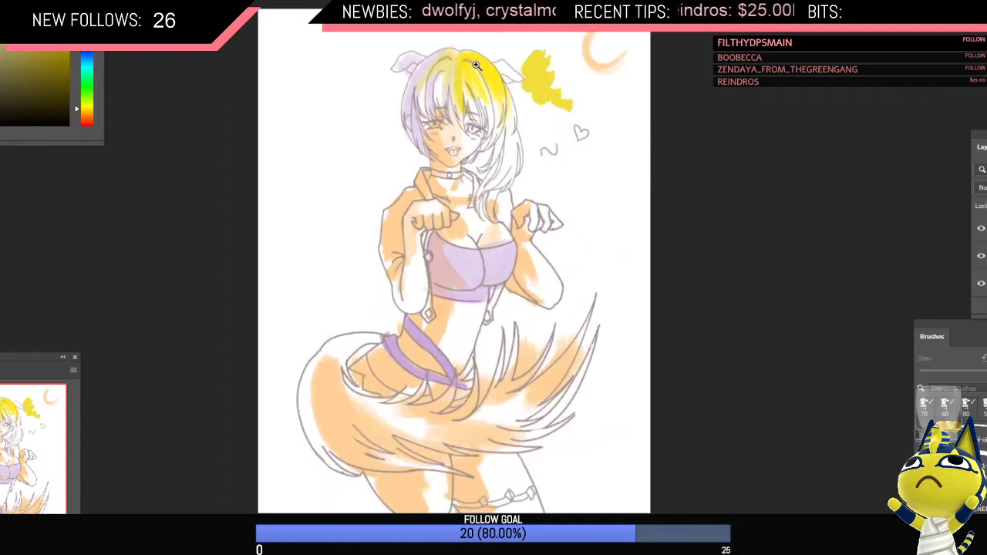
Step: Fill the white gaps in the purple half of the bangs with colours sampled from the hair, using a smaller brush
alt+click(437, 56)
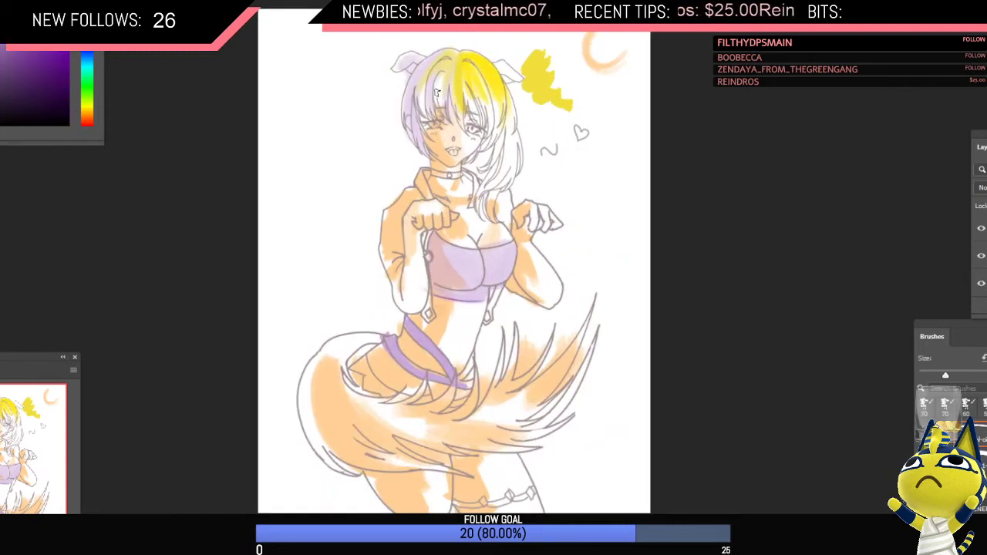
alt+click(441, 89)
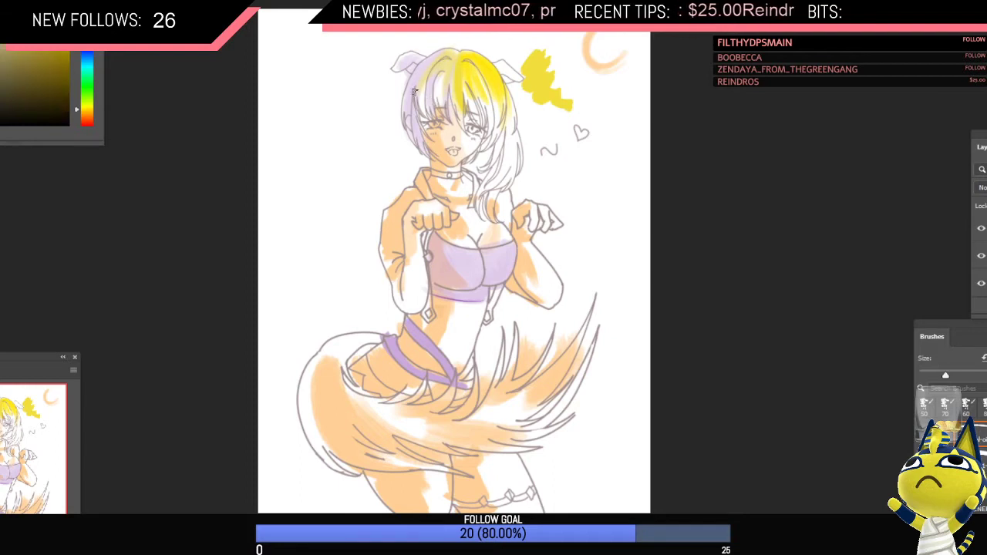
alt+click(416, 85)
drag(419, 111, 422, 95)
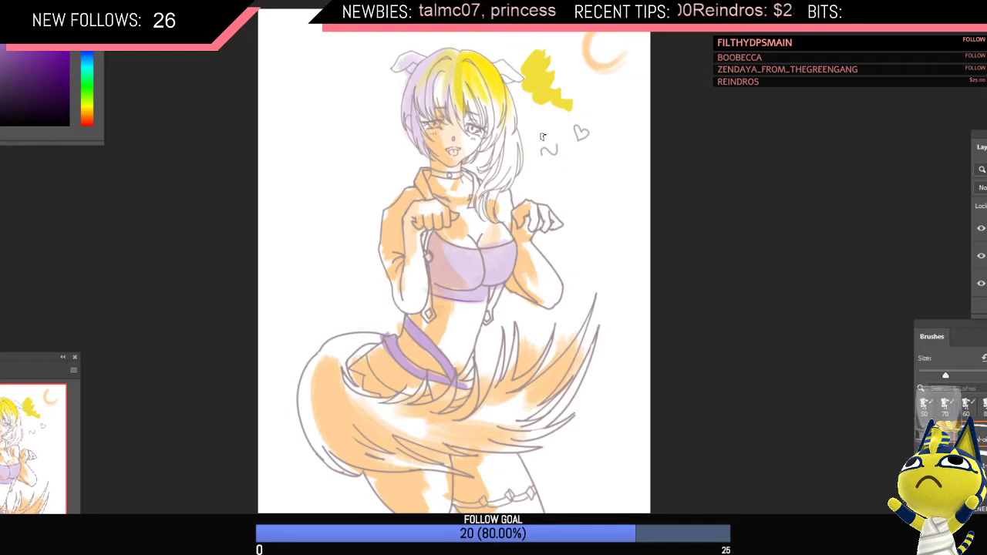
Step: Extend the yellow along the outer hair and down the side ponytail with a slightly larger brush, bringing the colour picker fully into view
scroll(508, 121, down, 2)
scroll(497, 102, up, 3)
alt+click(505, 84)
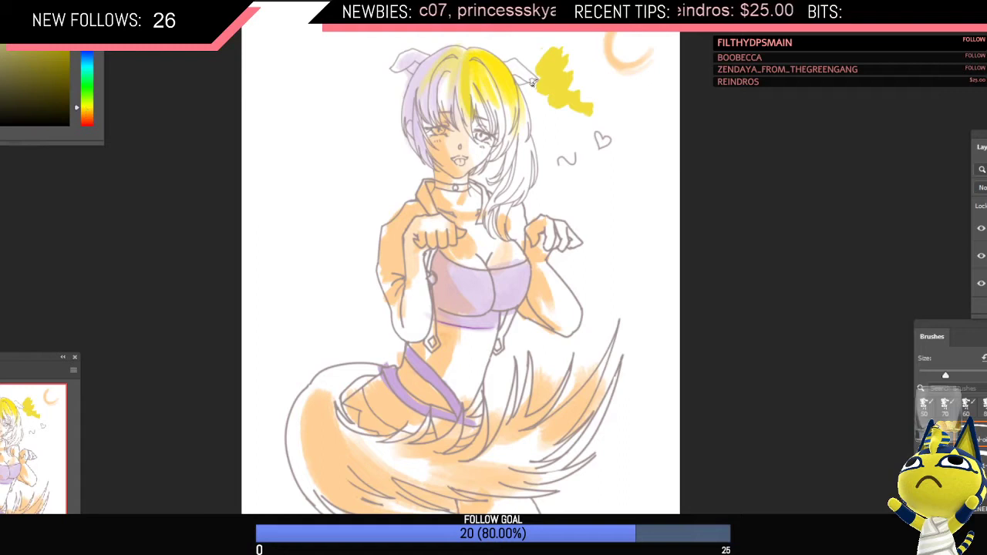
key(bracketright)
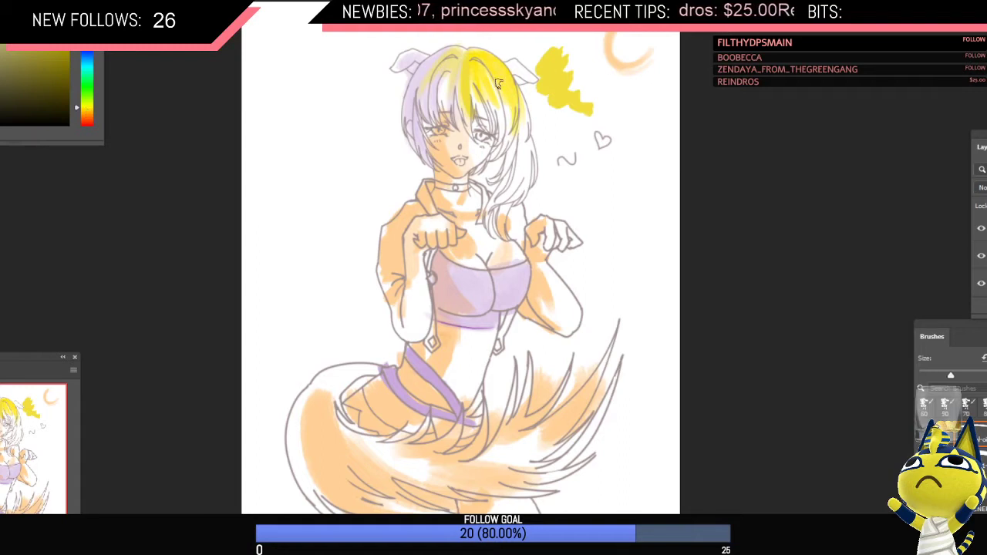
mouse_move(498, 83)
mouse_down()
mouse_move(511, 128)
mouse_move(516, 110)
mouse_move(522, 116)
mouse_move(525, 136)
mouse_move(514, 94)
mouse_move(509, 167)
mouse_up()
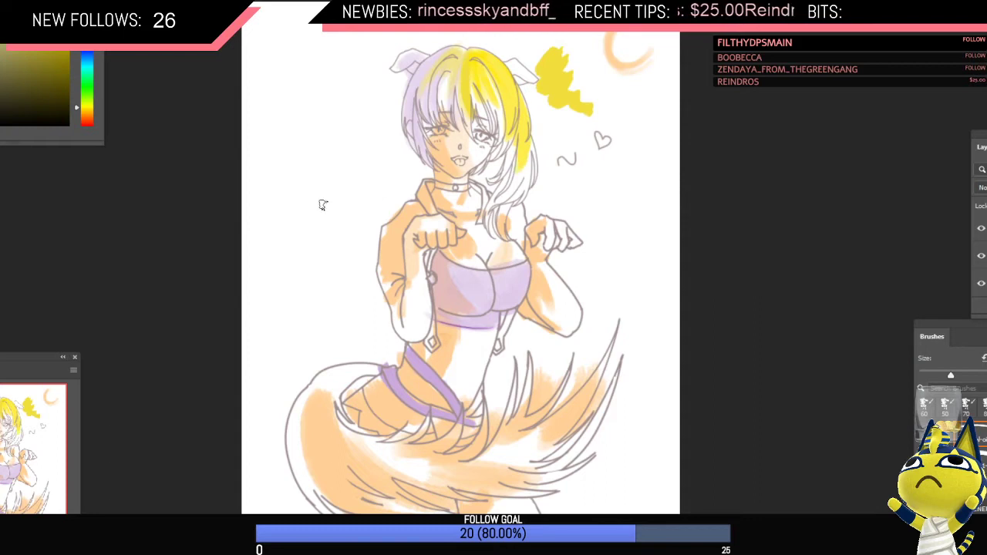
drag(38, 0, 87, 44)
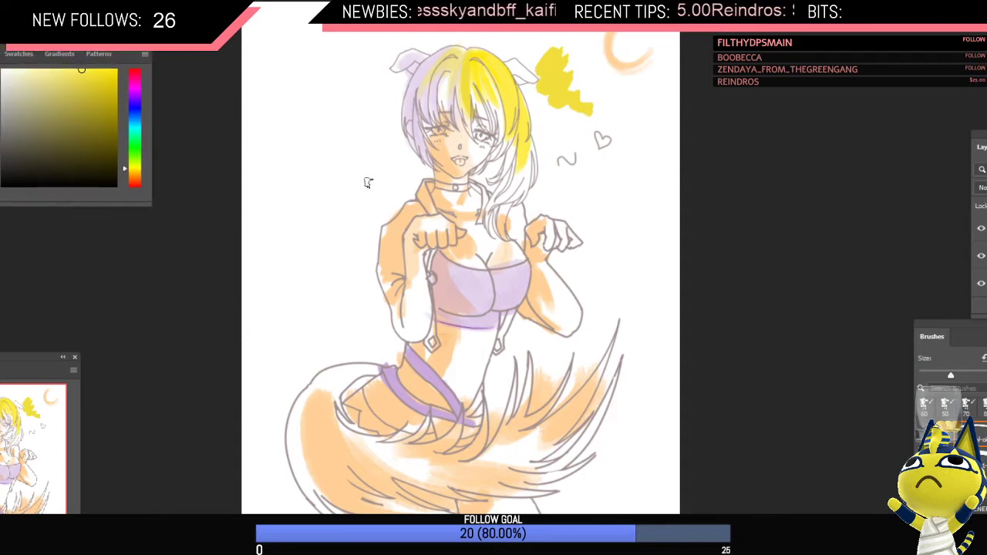
mouse_move(508, 91)
mouse_down()
mouse_move(513, 156)
mouse_move(522, 132)
mouse_move(511, 180)
mouse_up()
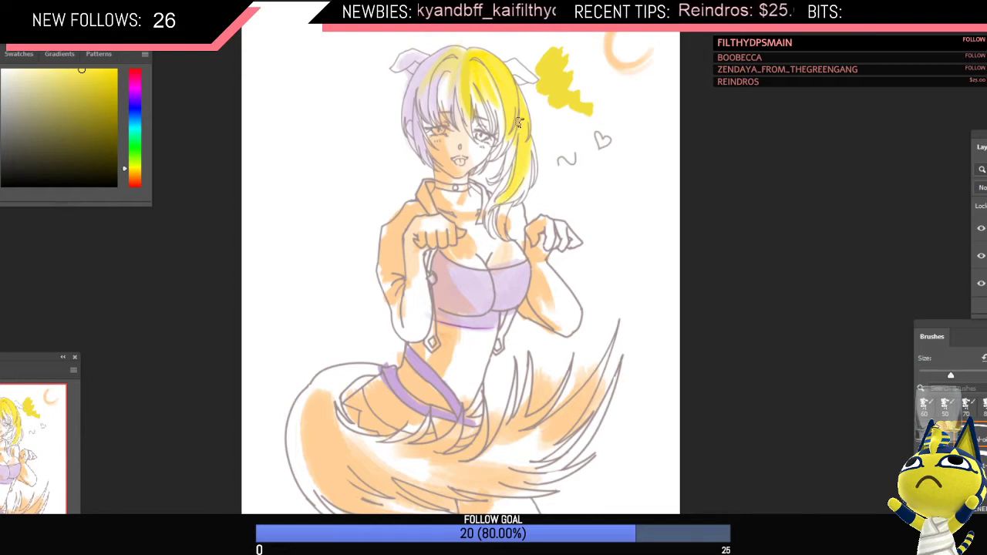
Step: Adjust the yellow and paint it into the inner strands of the side ponytail
click(64, 69)
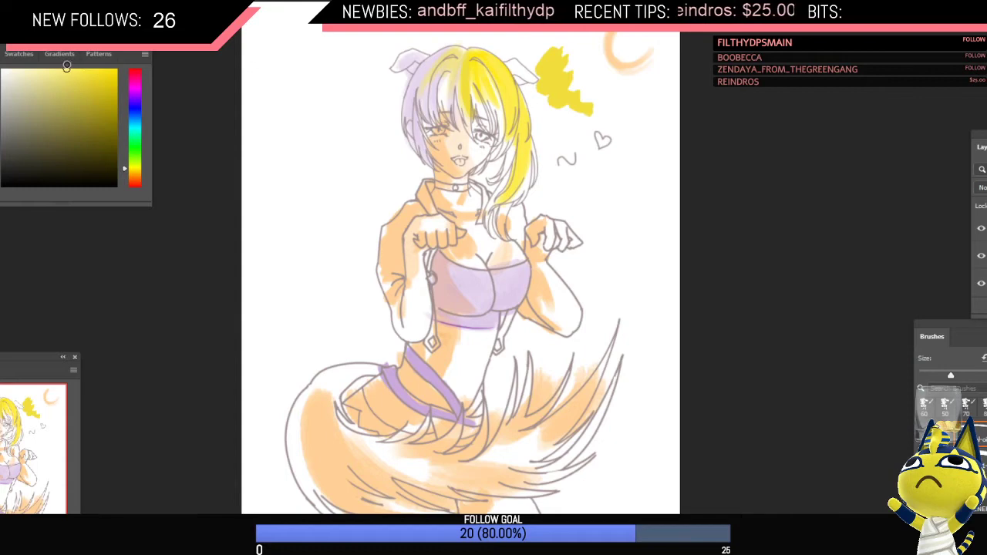
alt+click(519, 180)
mouse_move(516, 184)
mouse_down()
mouse_move(505, 139)
mouse_move(504, 170)
mouse_move(516, 147)
mouse_up()
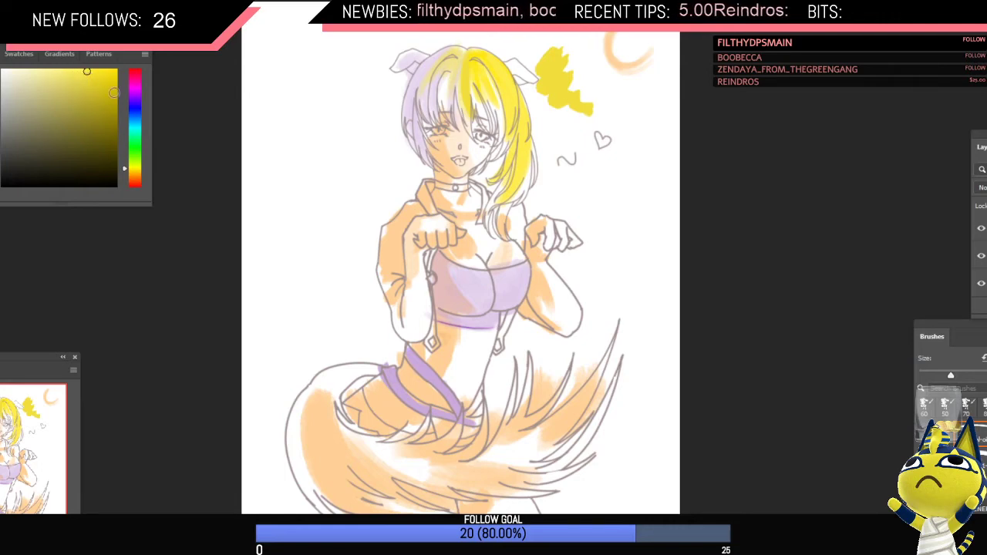
Step: Paint a round swatch beside the purple hair in the sampled hair yellow and try a more saturated yellow stroke next to it
alt+click(502, 78)
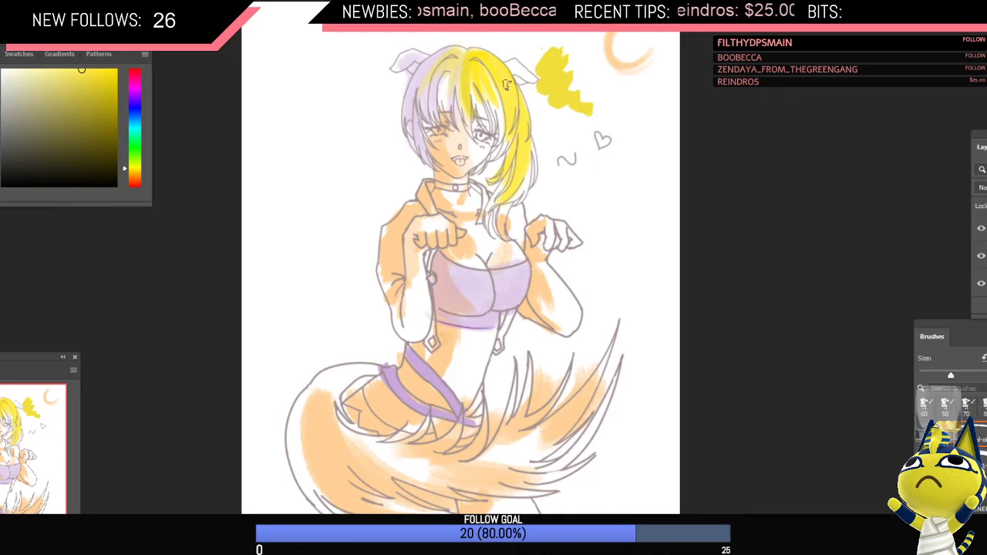
drag(335, 101, 342, 103)
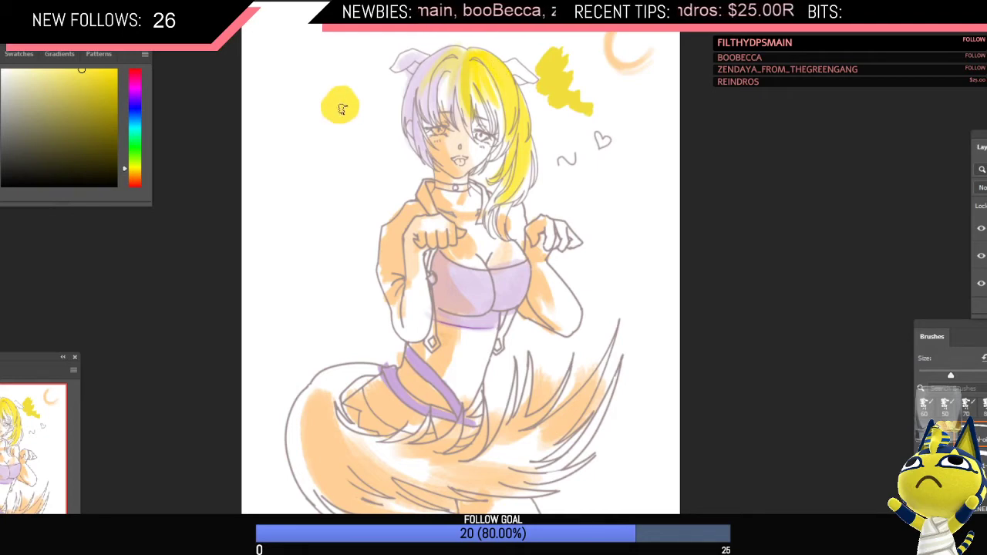
key(alt)
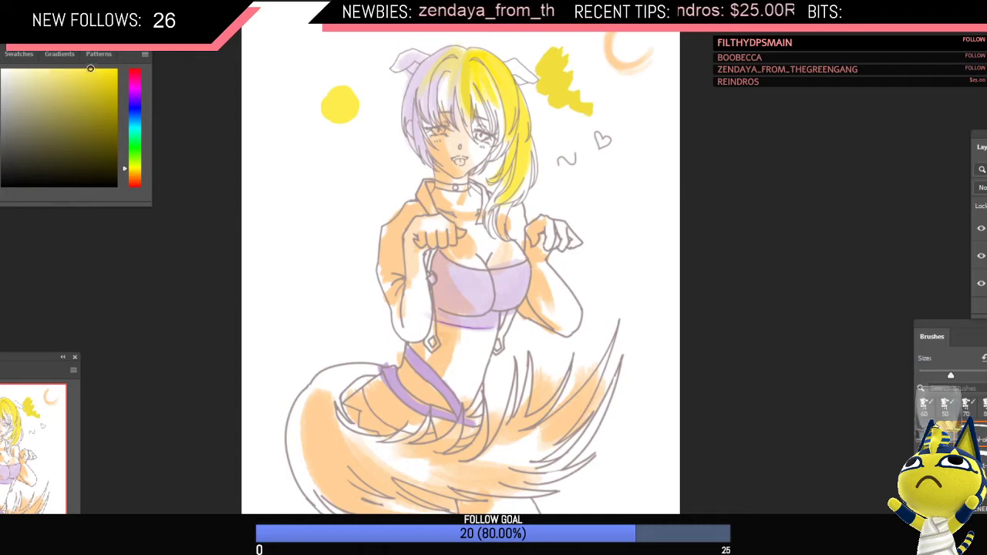
drag(90, 68, 56, 69)
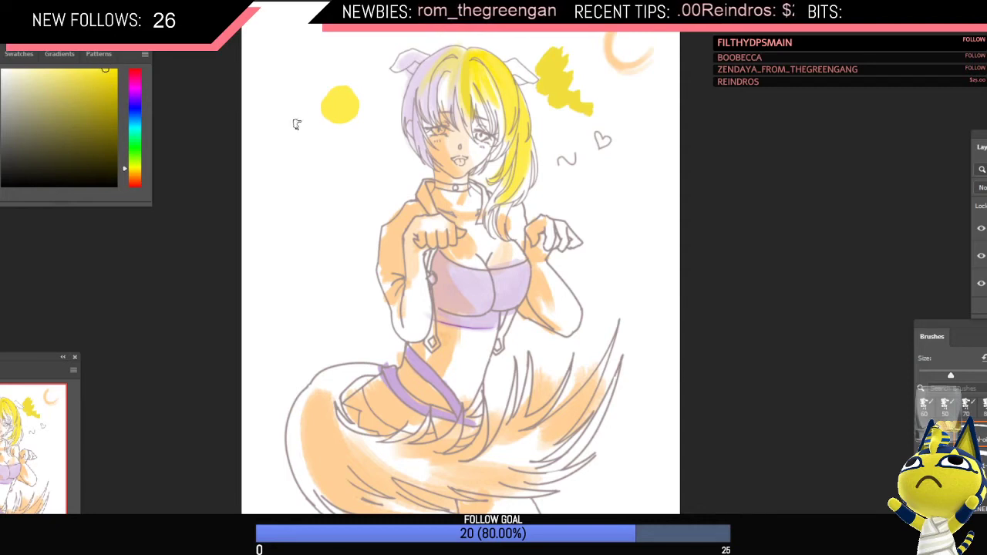
mouse_move(311, 87)
mouse_down()
mouse_move(311, 113)
mouse_move(300, 118)
mouse_move(308, 126)
mouse_up()
key(ctrl+z)
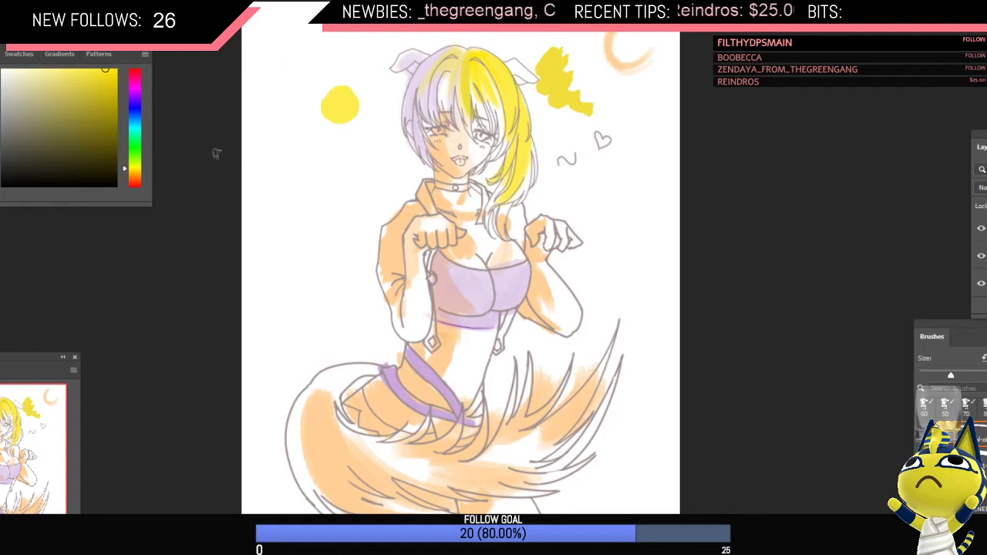
Step: Paint golden-orange shading over one side of the round yellow swatch and layer a deeper orange on it
click(136, 173)
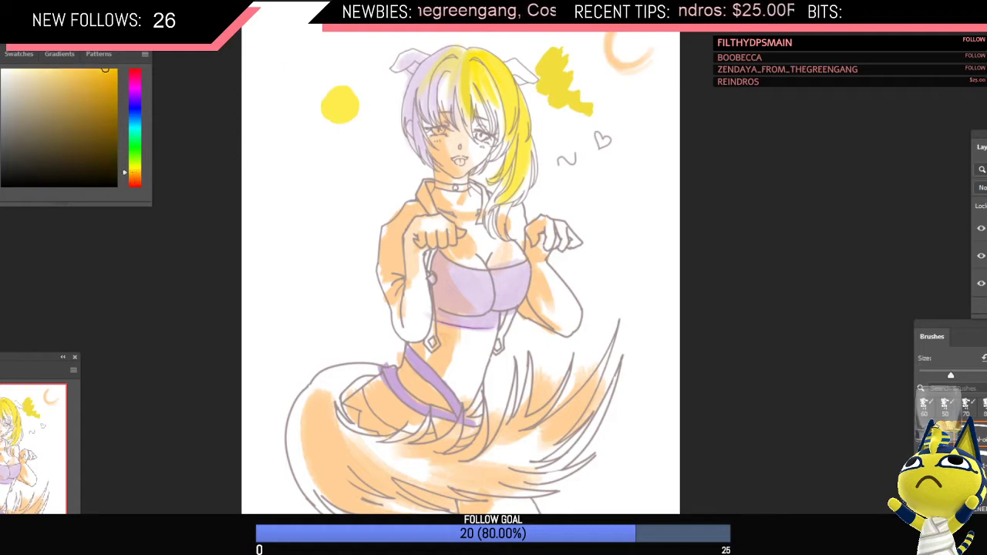
mouse_move(344, 90)
mouse_down()
mouse_move(352, 116)
mouse_move(336, 142)
mouse_move(349, 94)
mouse_move(345, 110)
mouse_up()
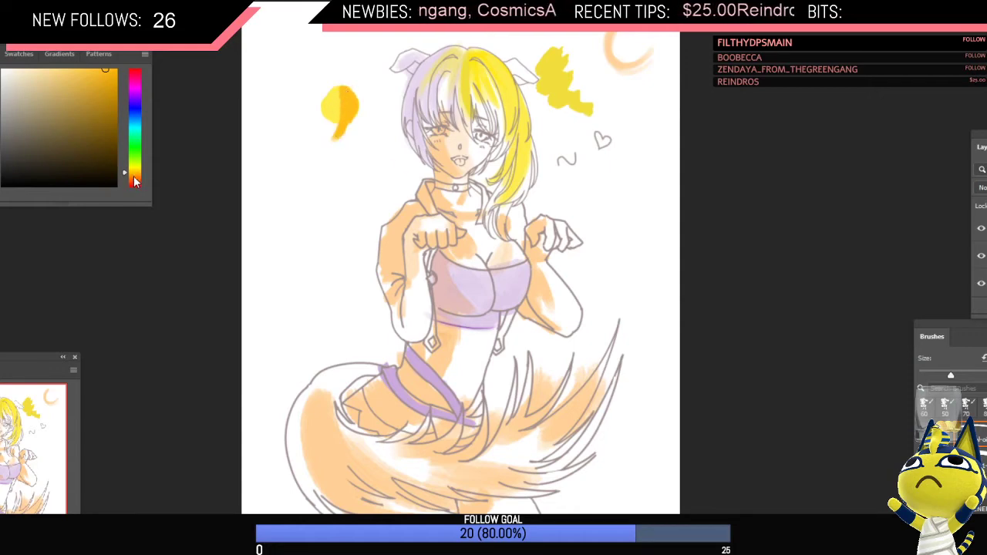
click(137, 177)
click(88, 106)
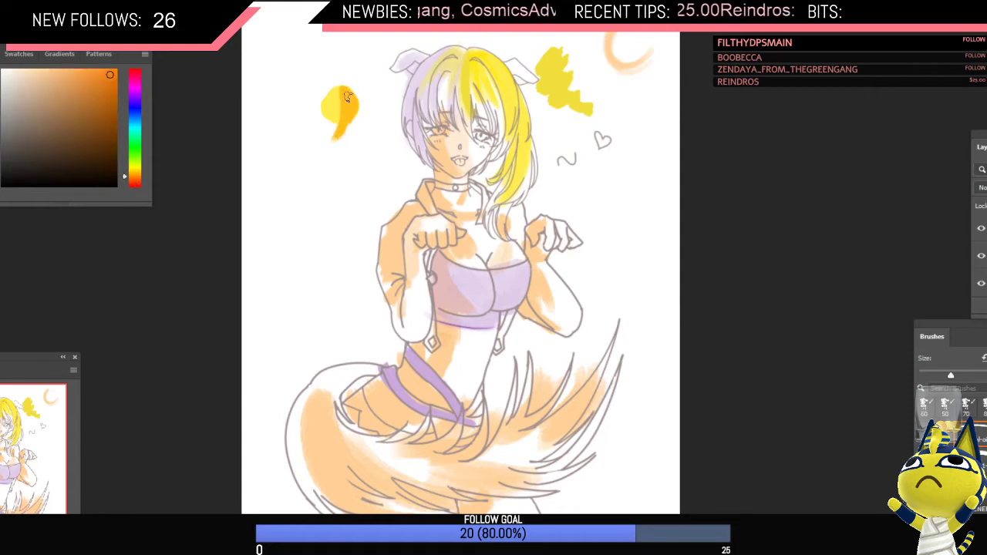
drag(347, 97, 347, 118)
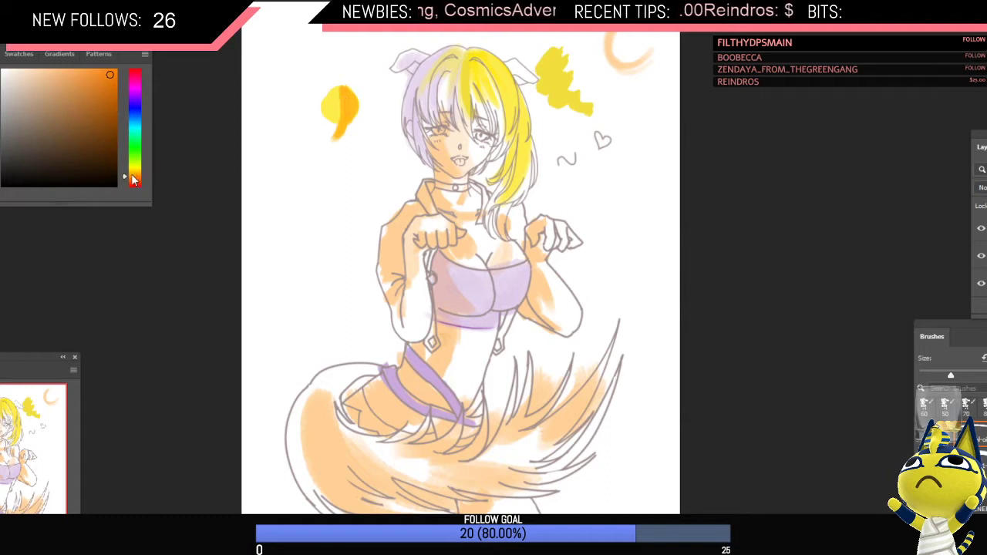
Step: Shift the colour towards red-orange and blend a darker orange crescent into the swatch with a larger brush and sampled tones
click(133, 175)
click(133, 182)
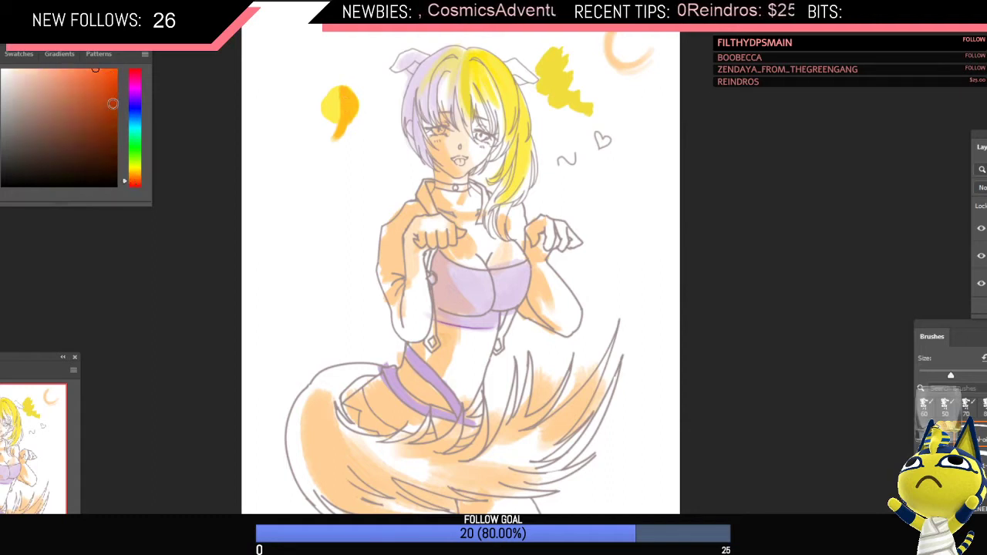
click(107, 71)
mouse_move(346, 89)
mouse_down()
mouse_move(345, 123)
mouse_move(346, 102)
mouse_up()
alt+click(347, 102)
key(bracketright)
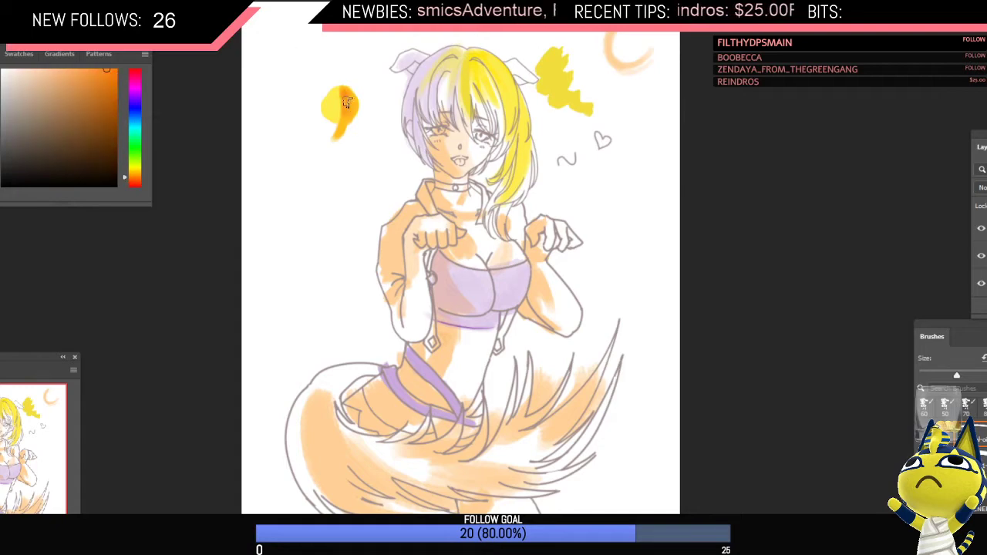
key(ctrl+space)
mouse_move(344, 98)
mouse_down()
mouse_move(421, 108)
mouse_move(372, 81)
mouse_move(340, 93)
mouse_move(348, 141)
mouse_move(337, 180)
mouse_up()
alt+click(345, 108)
Step: Shade the outer side of the yellow hair with the swatch orange, softening it with a golden tone sampled from the hair
key(ctrl+space)
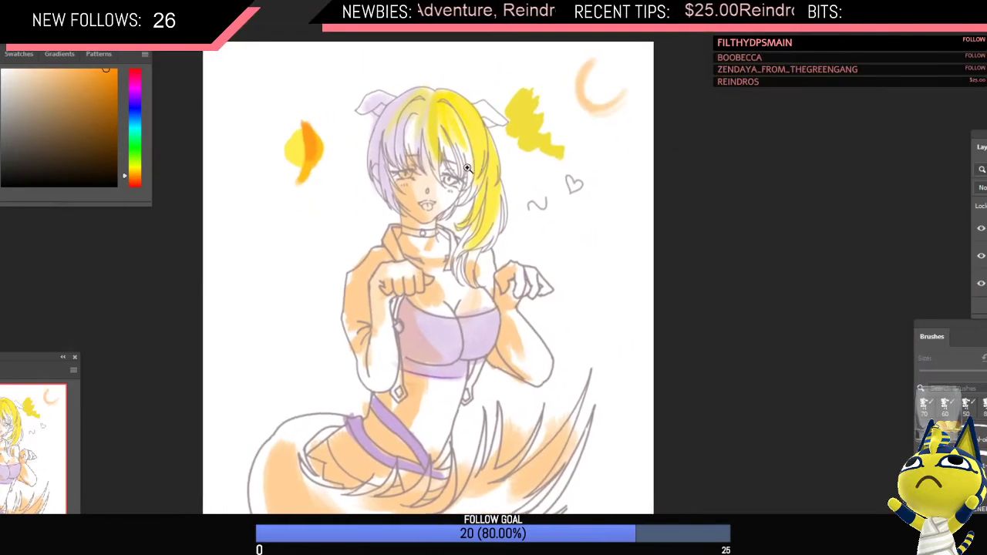
drag(469, 169, 498, 186)
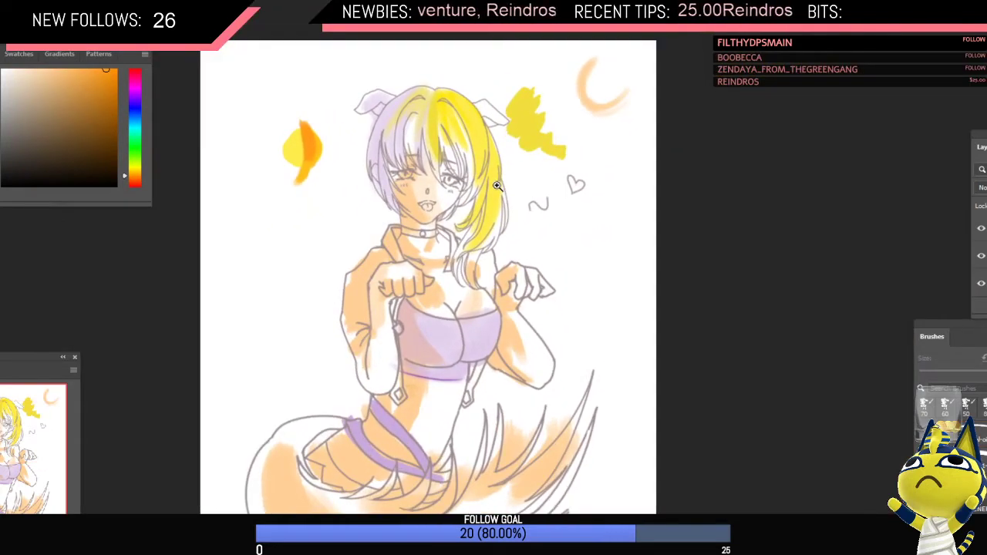
drag(482, 138, 494, 137)
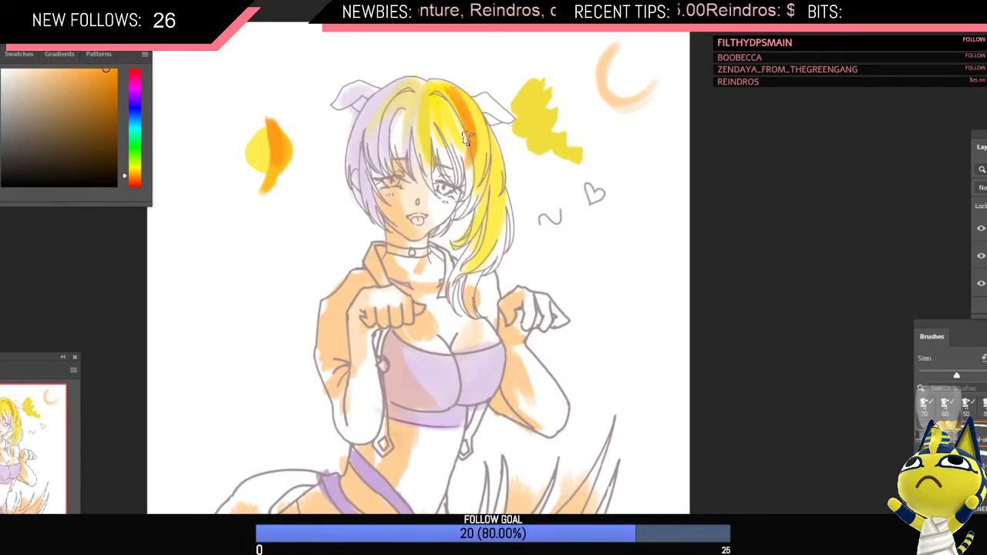
alt+click(485, 174)
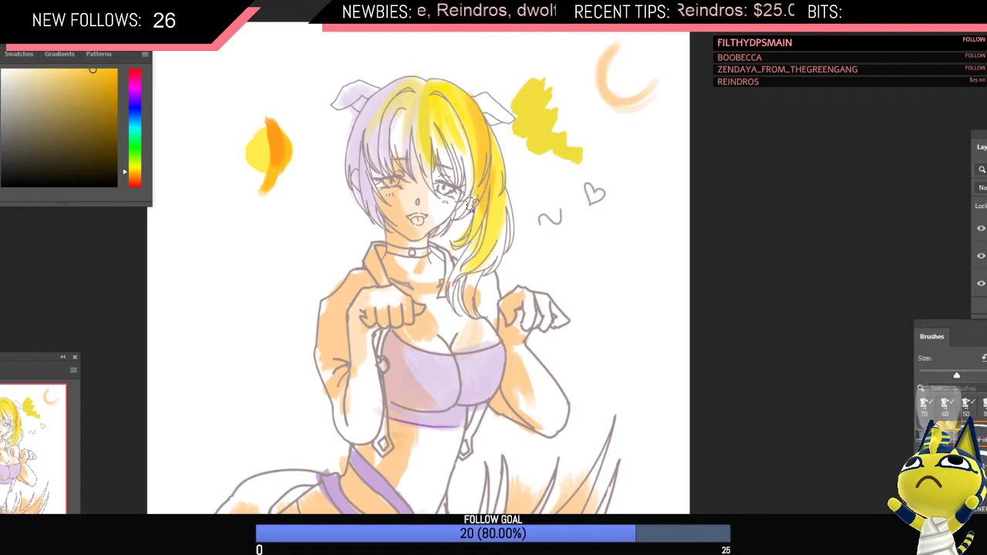
mouse_move(506, 169)
mouse_down()
mouse_move(470, 168)
mouse_move(499, 161)
mouse_up()
drag(487, 92, 501, 143)
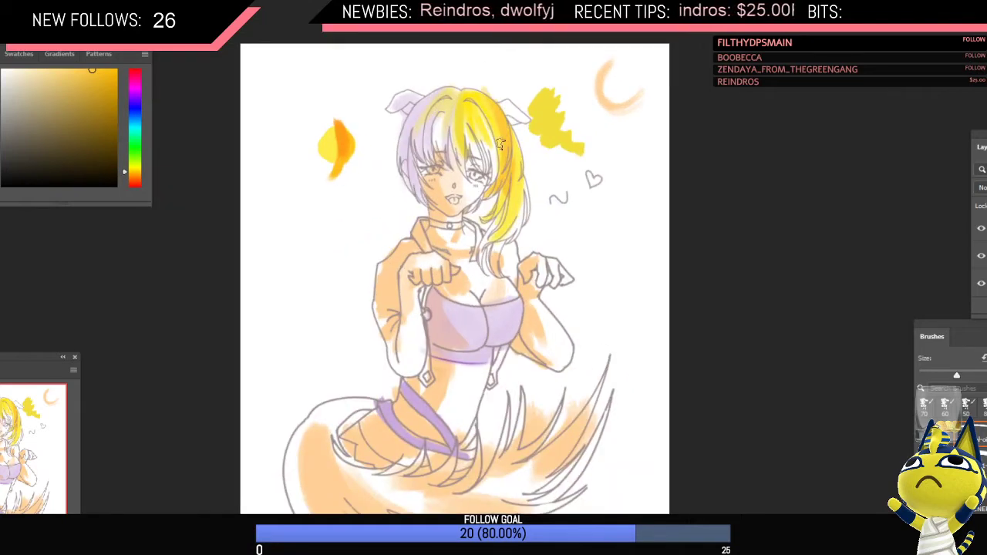
Step: Fill the yellow half of the bangs and blend the golden edge using yellow and gold sampled from the hair
alt+click(485, 120)
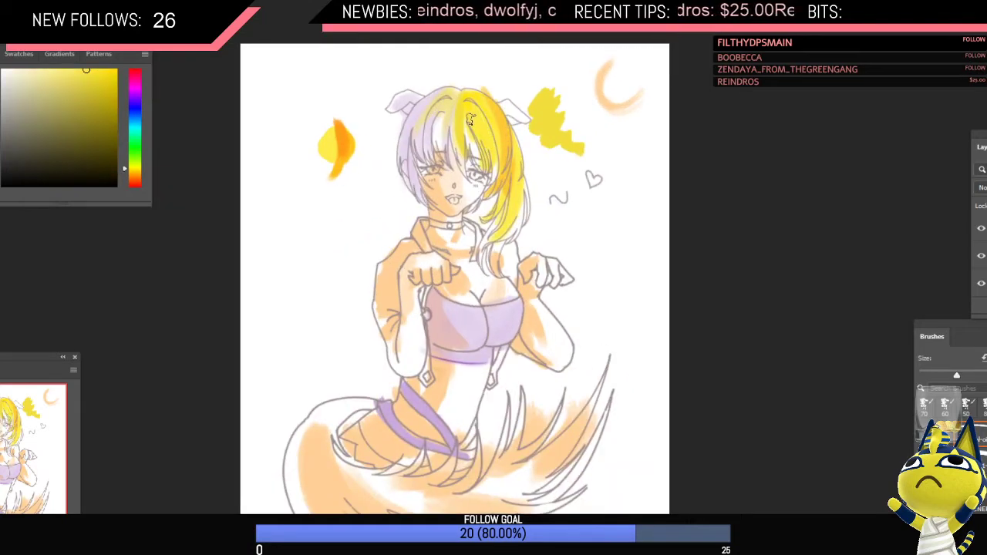
alt+click(502, 121)
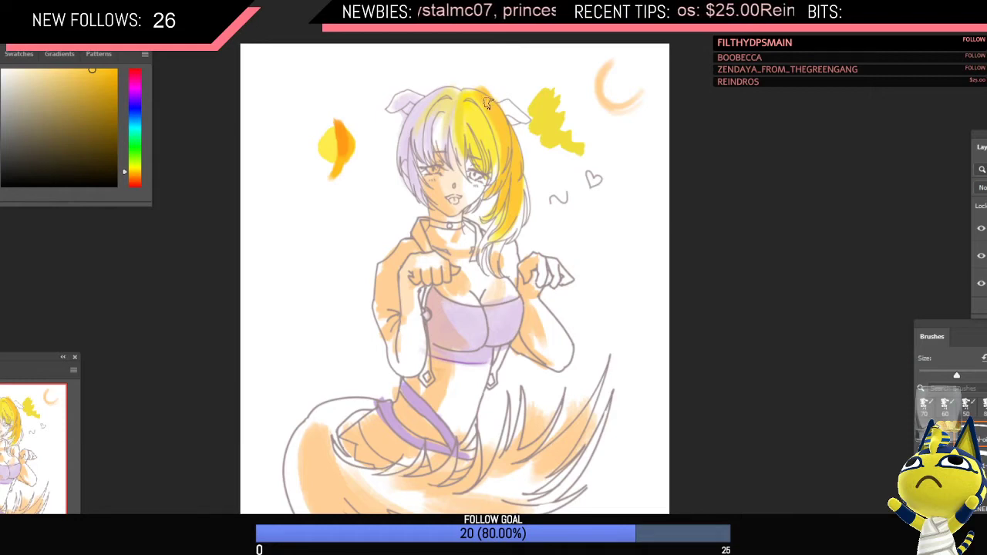
key(alt)
alt+click(485, 137)
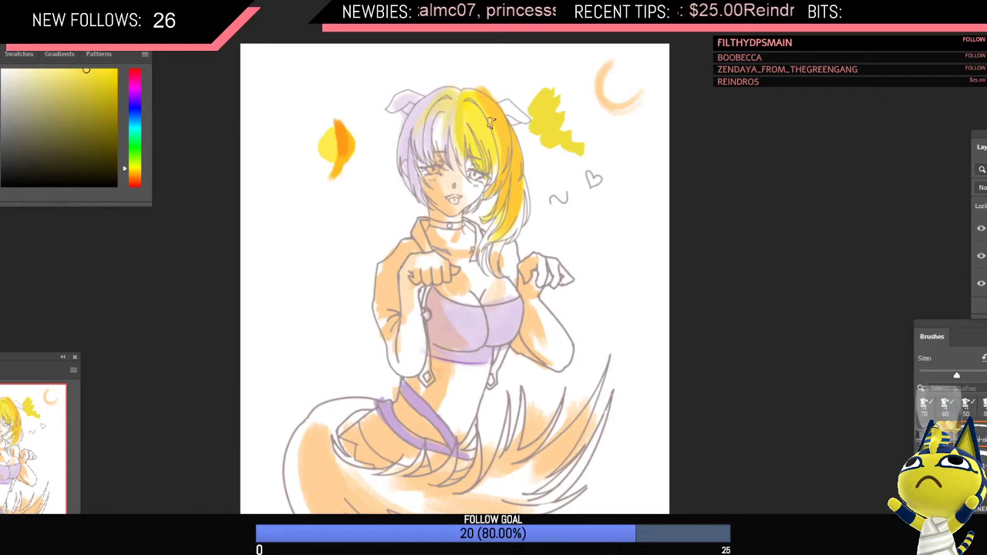
Step: Flip the canvas horizontally and refine the yellow bangs with sampled golden tones, reducing the brush size for the thin strands
key(ctrl+shift+h)
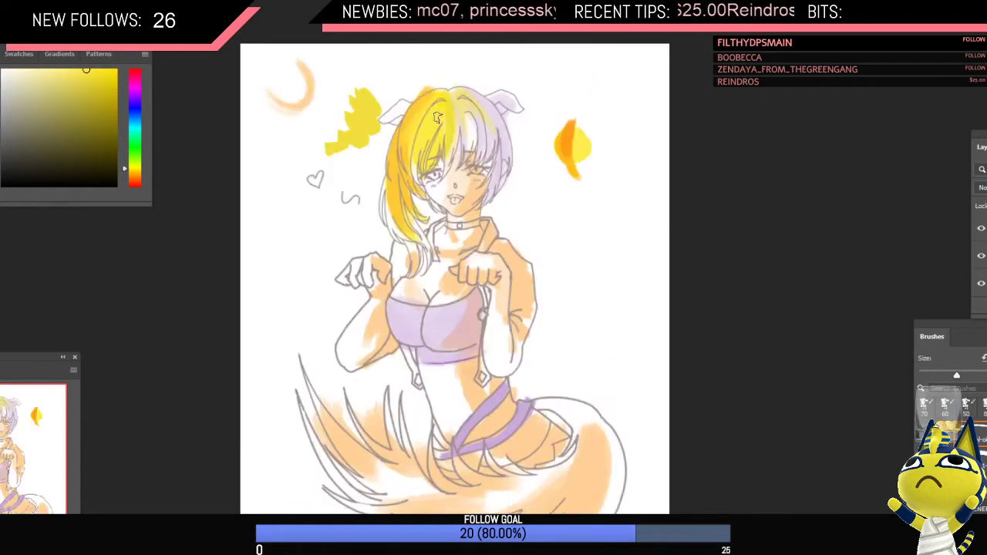
alt+click(417, 122)
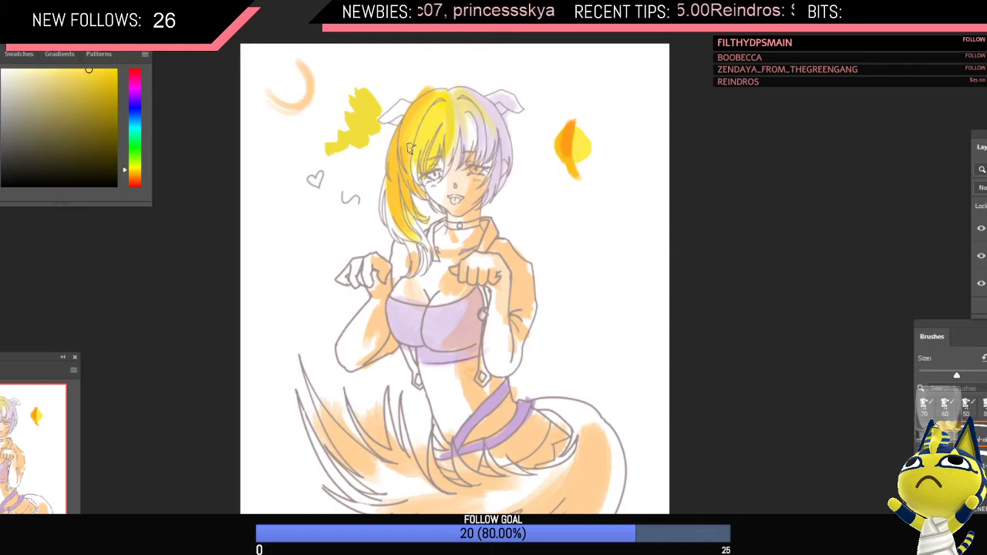
alt+click(409, 120)
key(bracketleft)
key(bracketleft)
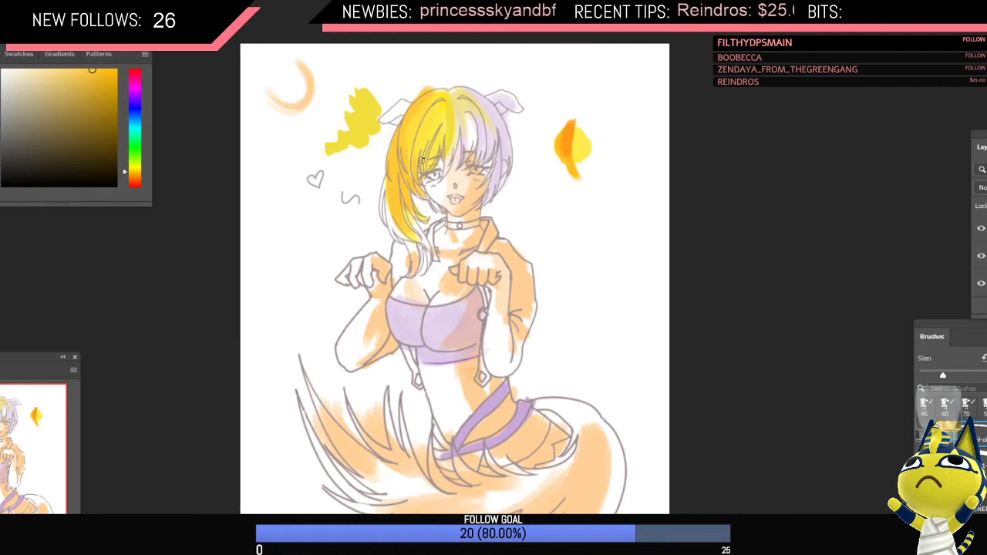
key(bracketleft)
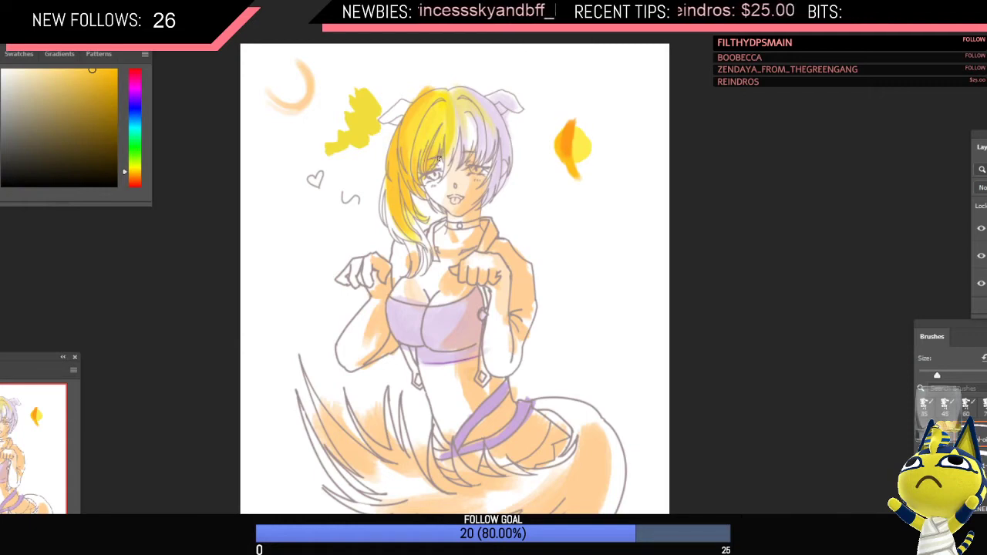
Step: Switch to YouTube, start another track from the VG/Music playlist, and return to the painting
scroll(390, 343, down, 2)
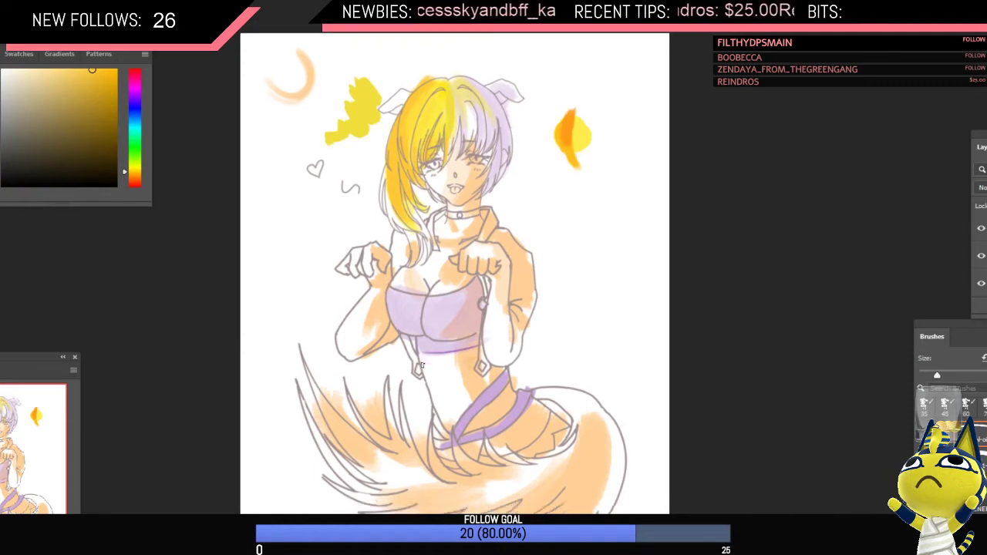
click(314, 500)
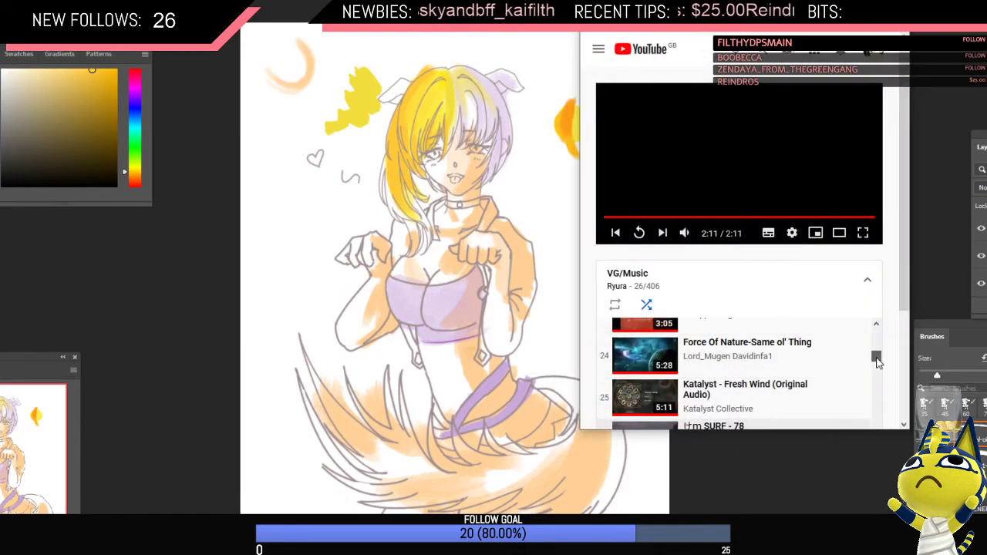
scroll(877, 356, up, 2)
click(782, 394)
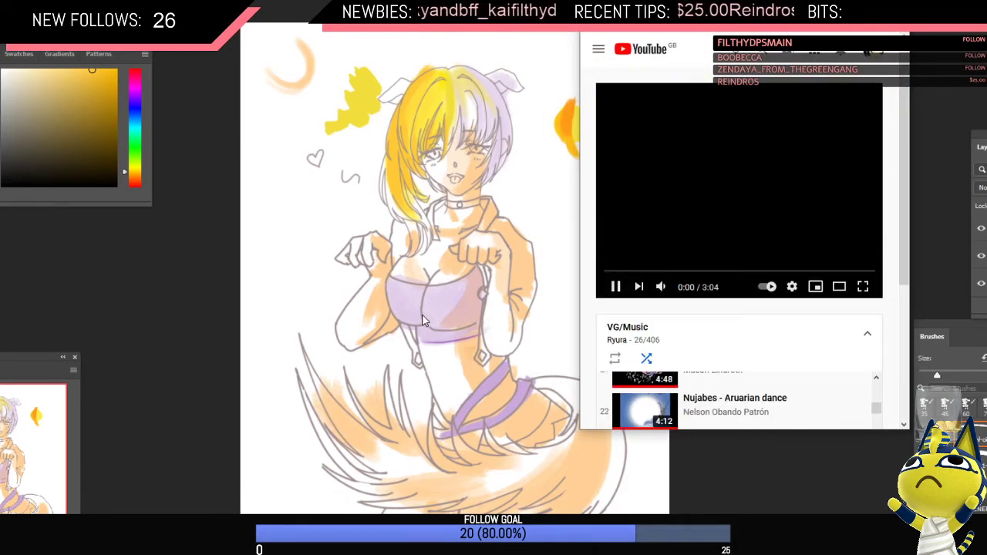
click(432, 246)
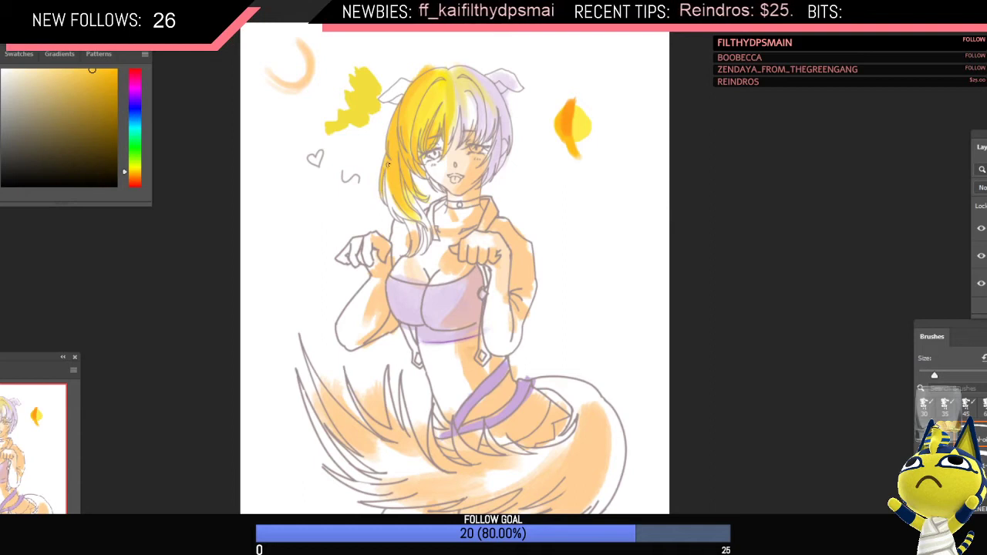
Step: Fill the white strands of the side ponytail with gold and paint its lower inner strands in sampled lighter yellow
drag(387, 189, 396, 211)
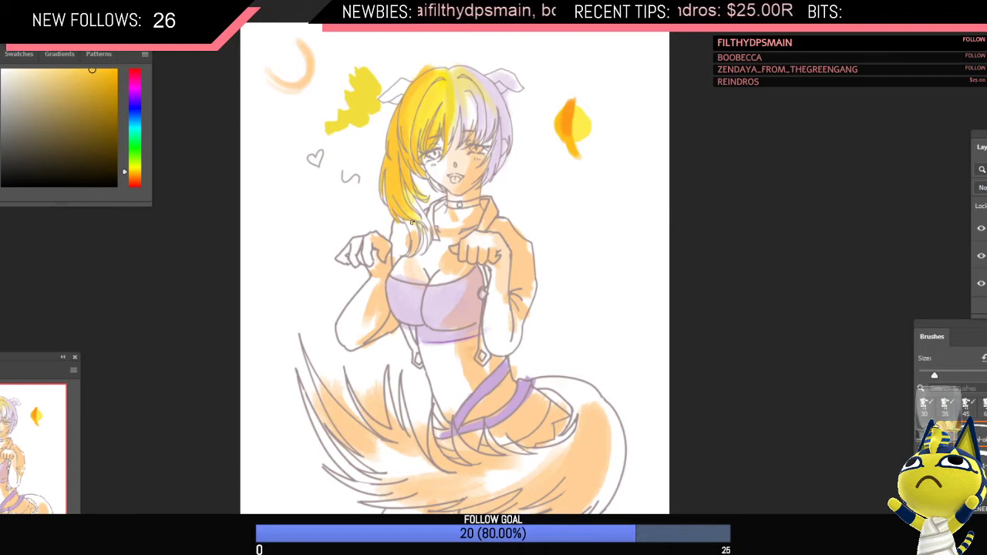
drag(411, 222, 410, 243)
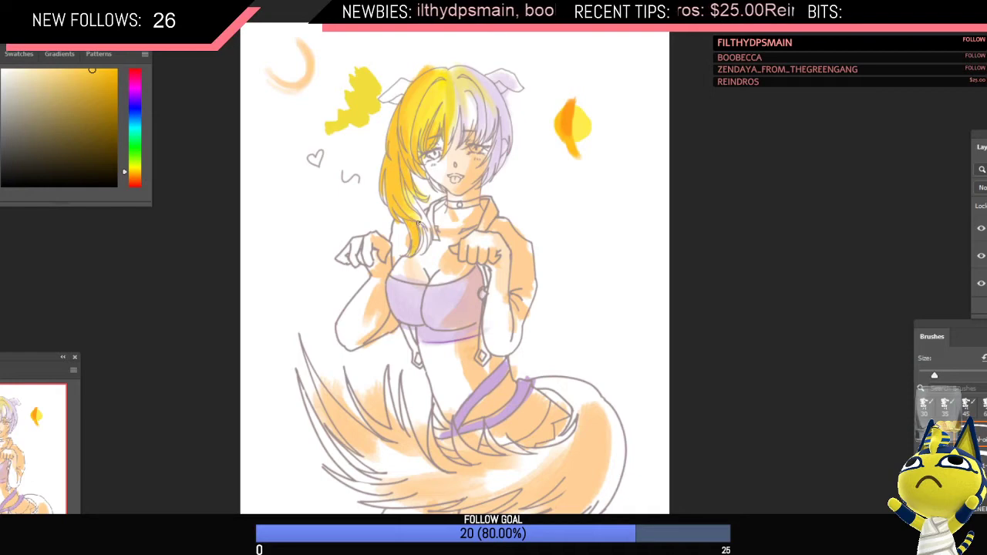
alt+click(420, 209)
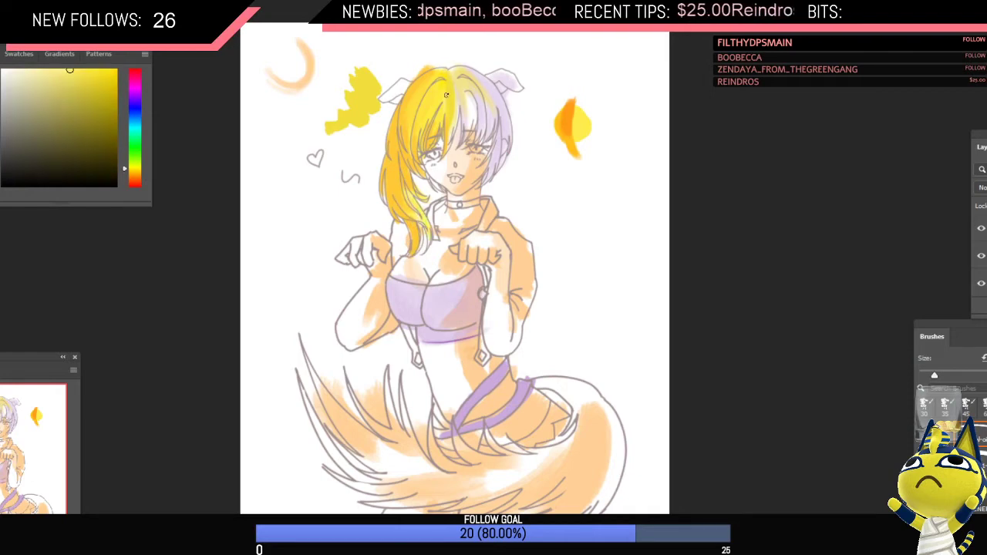
Step: Clear the orange from the eye on the purple-hair side with sampled white and touch up the surrounding skin with sampled light orange
alt+click(477, 169)
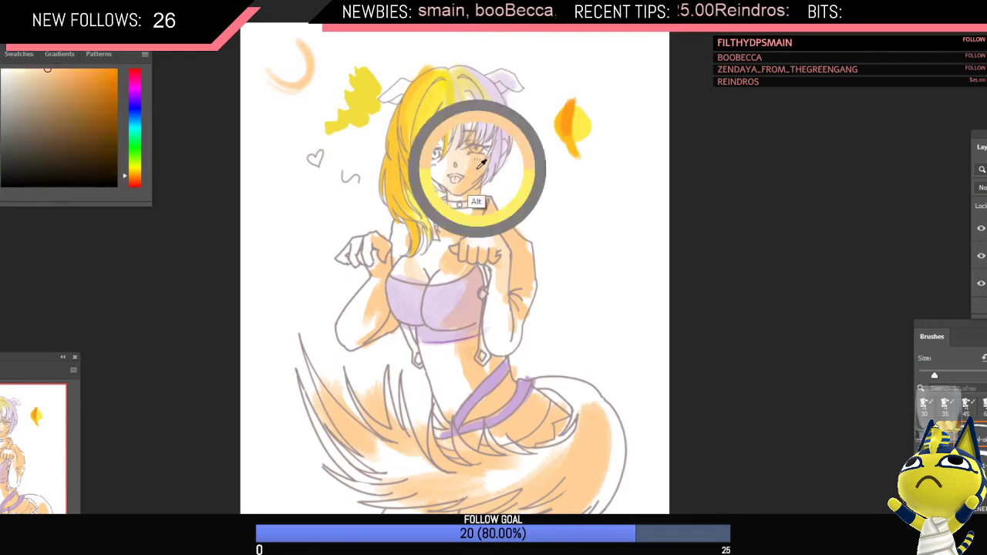
drag(457, 141, 505, 222)
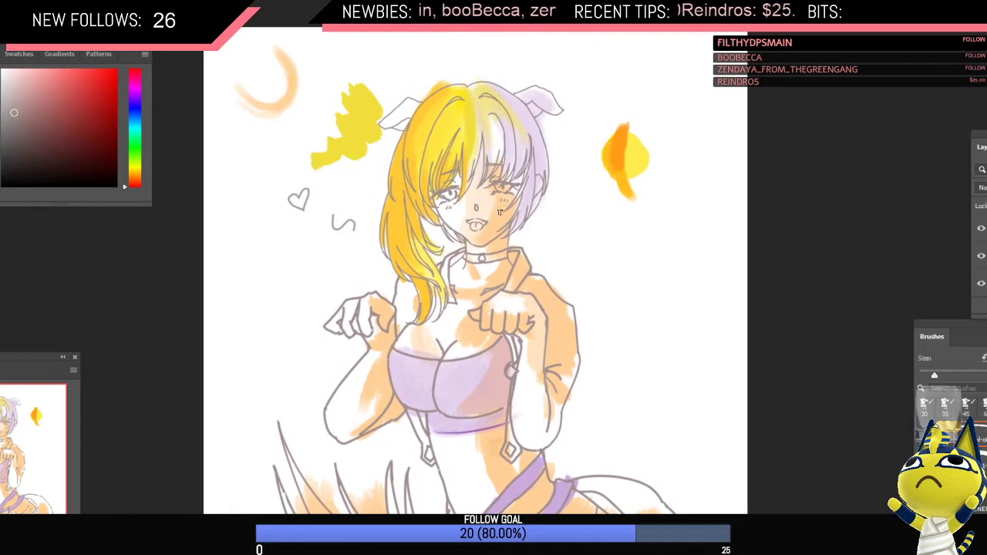
alt+click(437, 203)
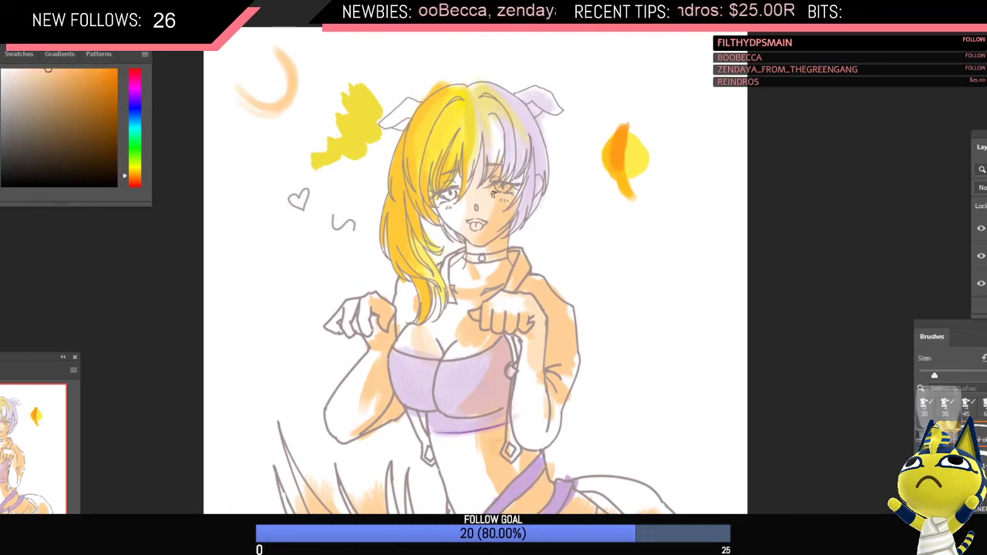
alt+click(568, 245)
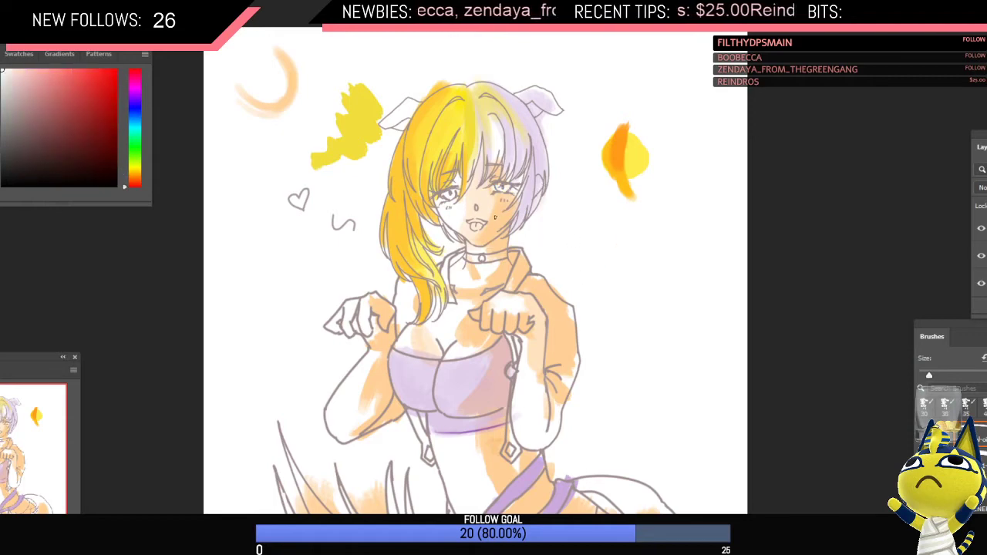
alt+click(499, 209)
alt+click(501, 199)
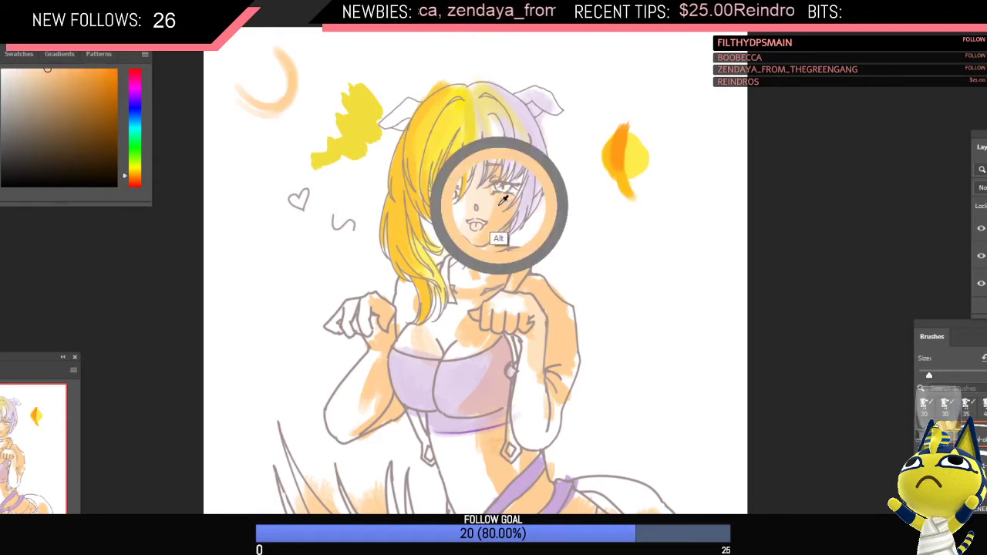
alt+click(503, 198)
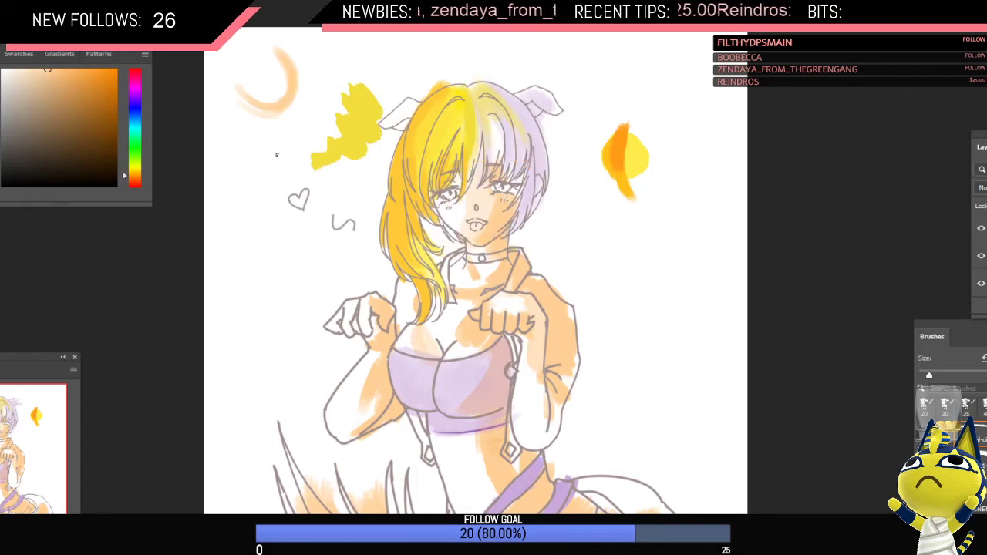
Step: Lay a paler orange over the middle of the face beside the existing shading and flip the canvas horizontally
click(29, 70)
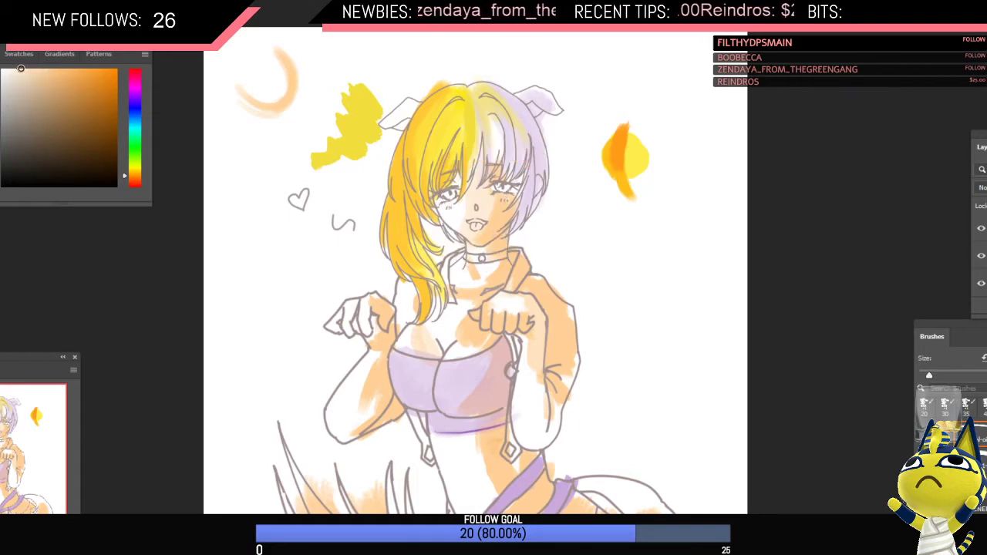
drag(21, 69, 19, 69)
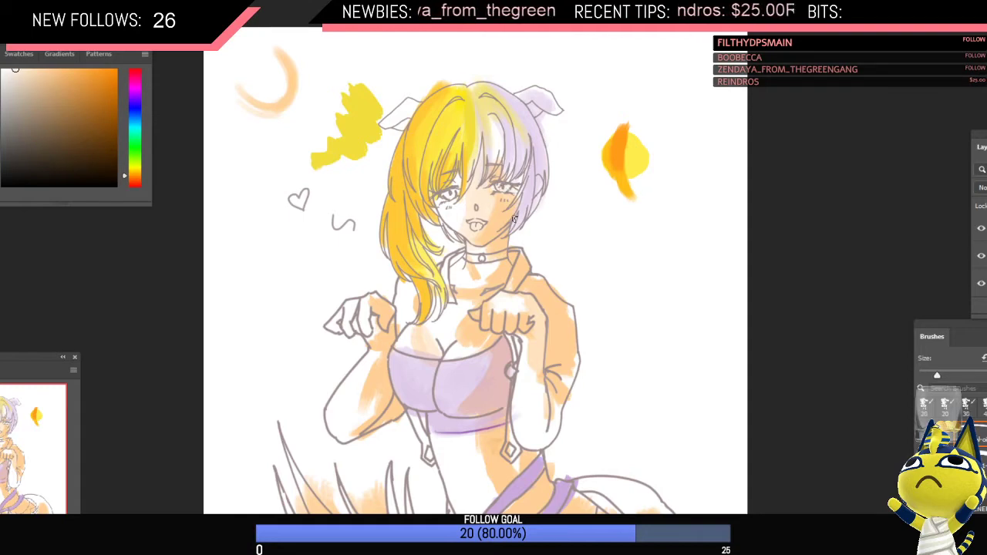
key(z)
drag(518, 213, 495, 243)
key(ctrl+shift+h)
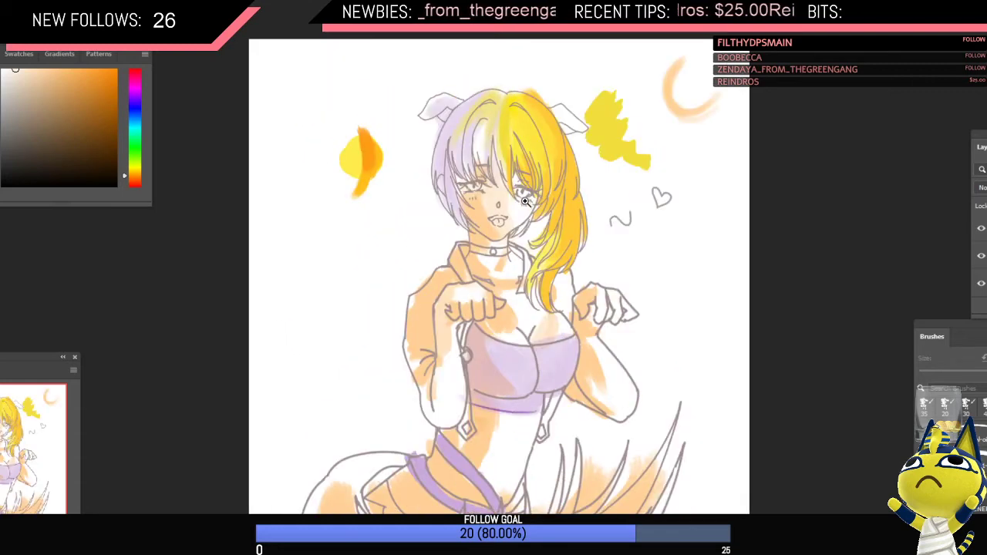
mouse_move(525, 202)
mouse_down()
mouse_move(497, 203)
mouse_move(586, 202)
mouse_up()
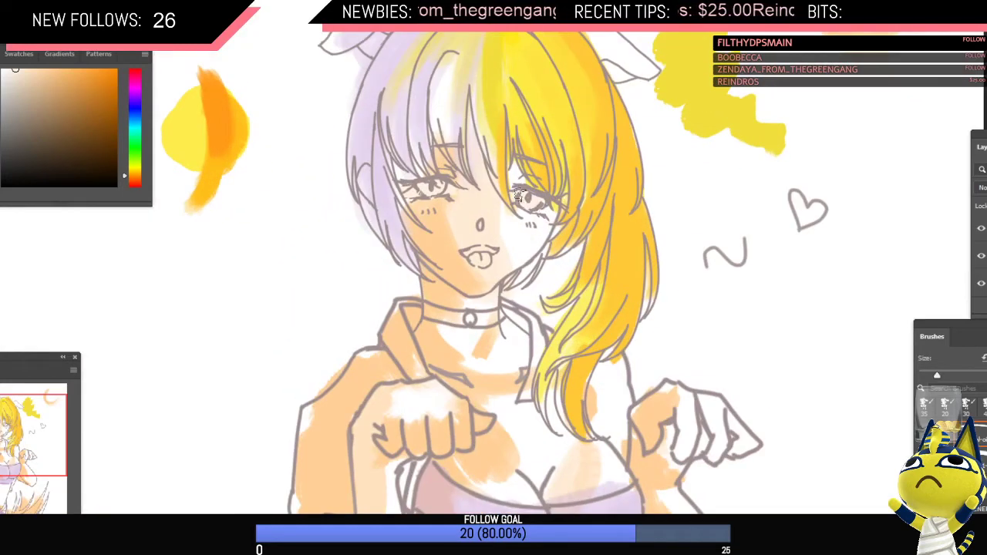
scroll(509, 202, down, 3)
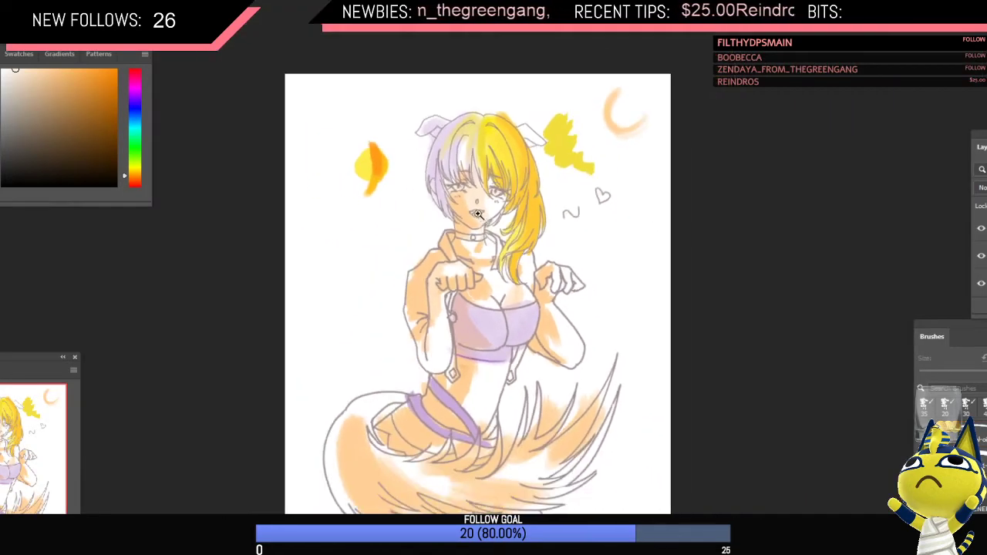
scroll(478, 214, up, 4)
click(14, 71)
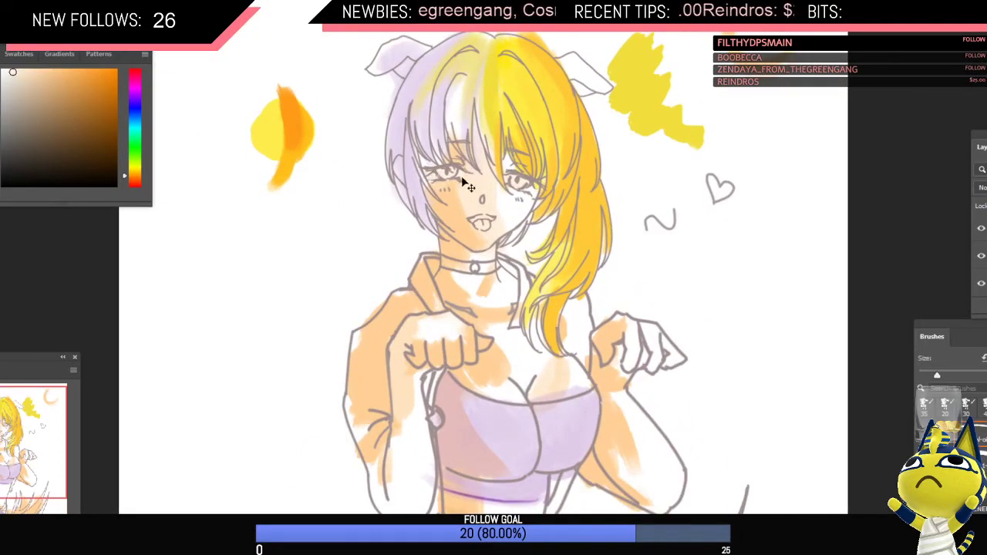
scroll(467, 223, down, 3)
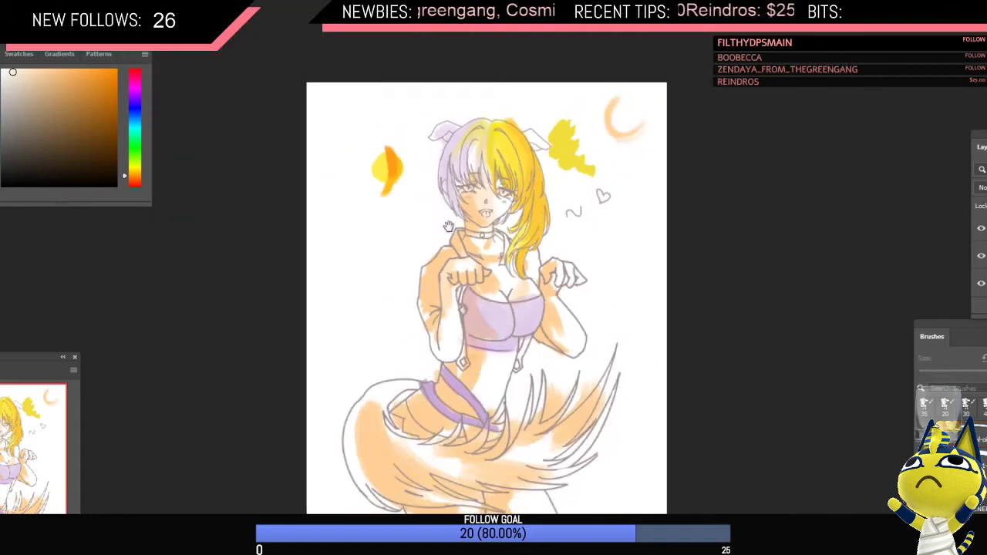
scroll(493, 155, up, 3)
Step: Fill both irises with yellow sampled from the hair using a smaller brush, and flip the canvas horizontally
alt+click(505, 128)
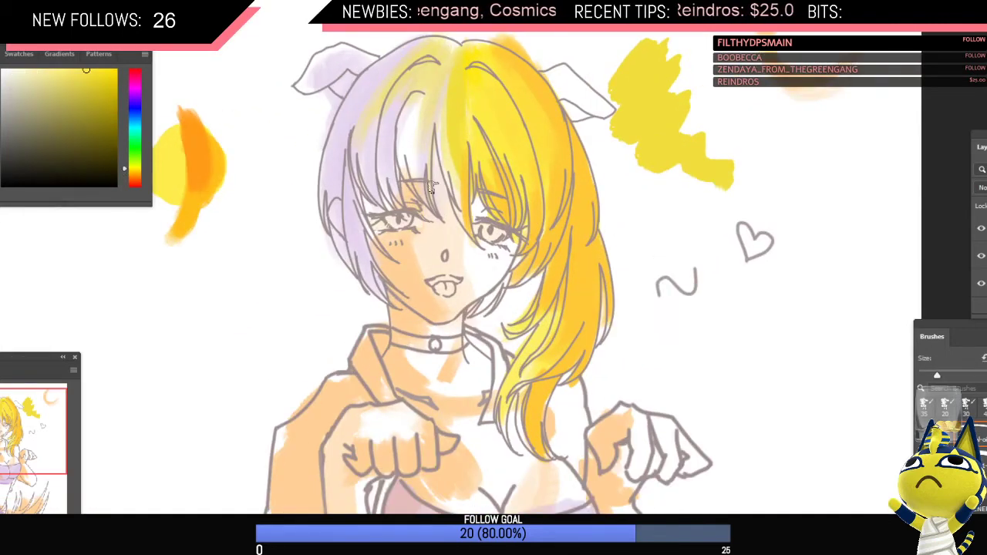
key(bracketleft)
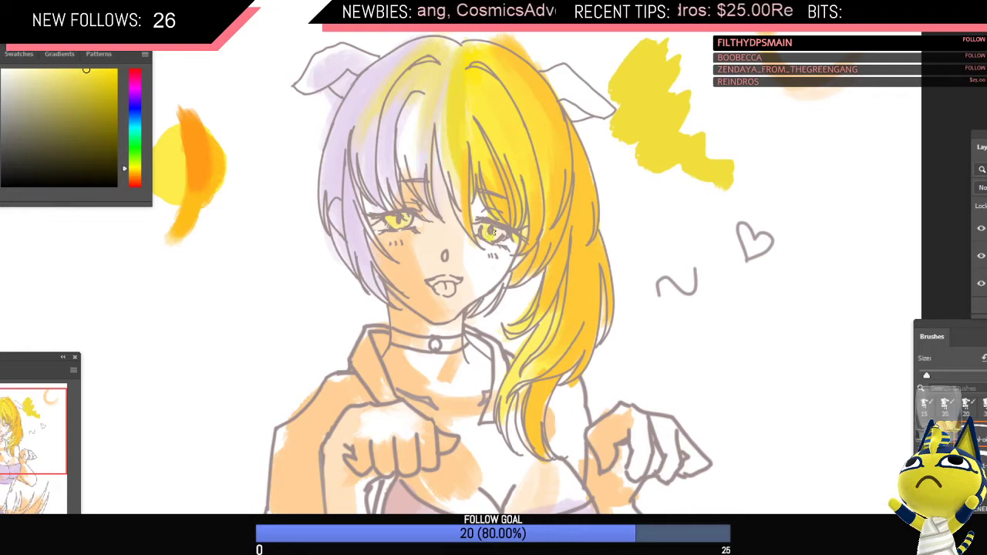
mouse_move(526, 257)
mouse_down()
mouse_move(477, 259)
mouse_move(499, 248)
mouse_up()
key(ctrl+shift+h)
scroll(507, 216, up, 5)
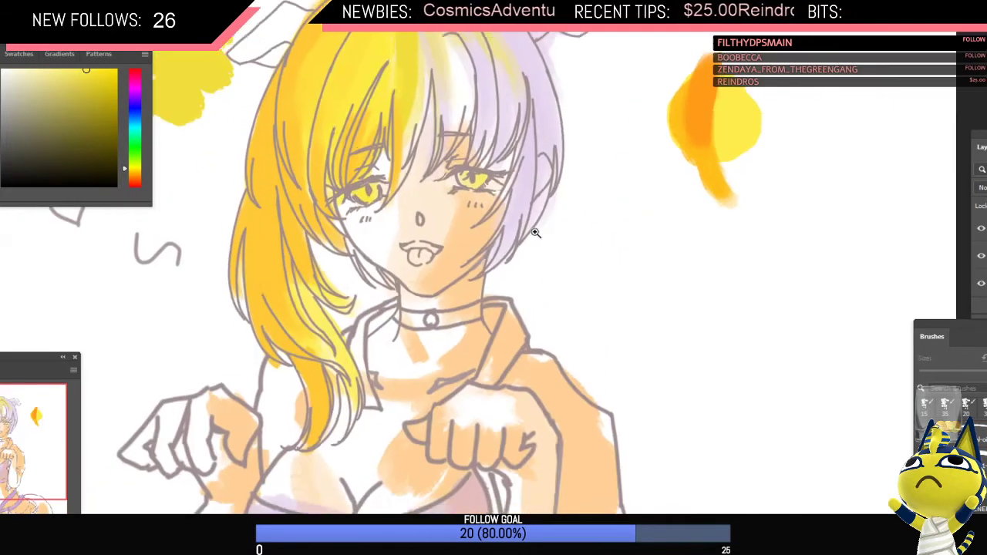
Step: Touch up the skin at the inner corner of the purple-side eye with a near-white orange and sampled light orange
alt+click(455, 182)
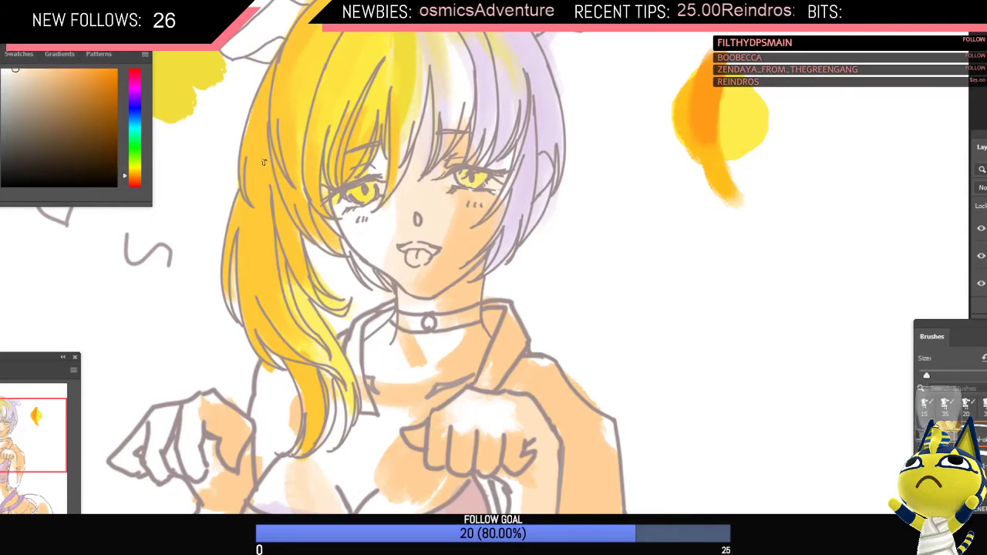
click(136, 169)
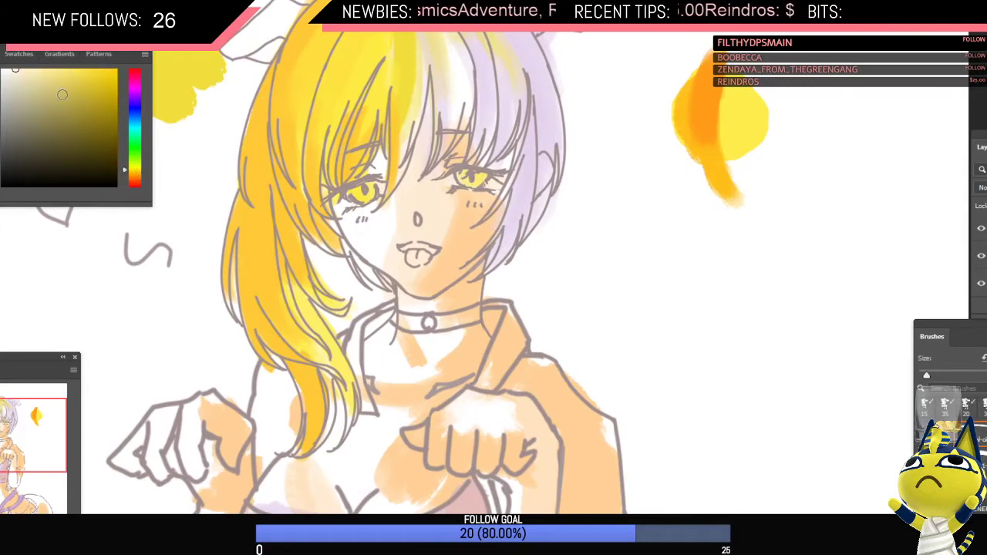
alt+click(358, 151)
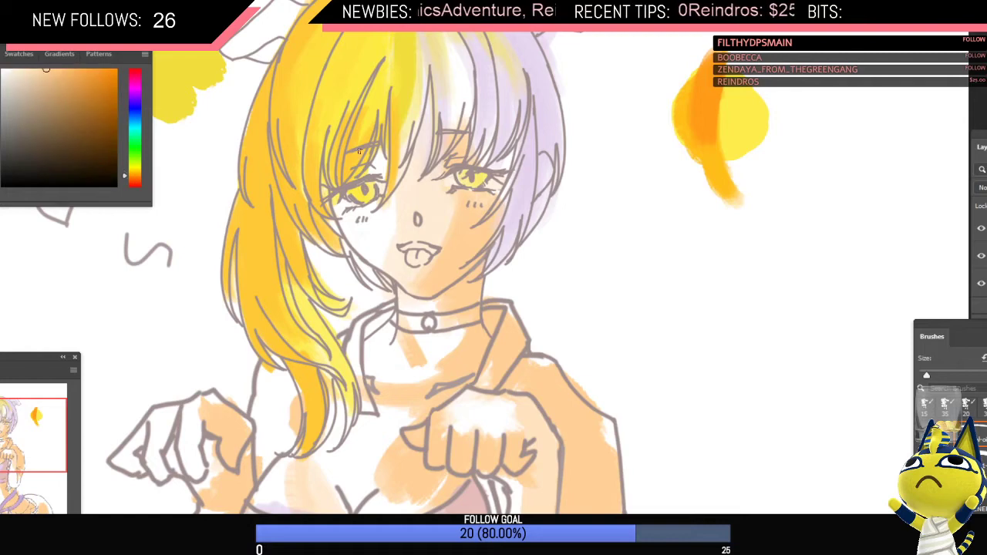
drag(12, 68, 9, 69)
key(bracketright)
key(bracketright)
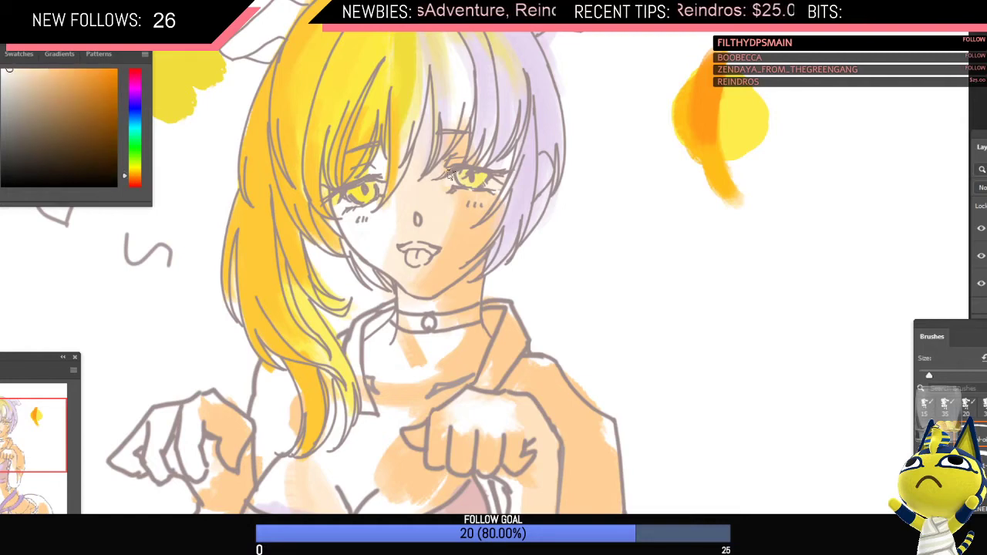
drag(451, 177, 448, 184)
alt+click(452, 235)
drag(514, 202, 470, 217)
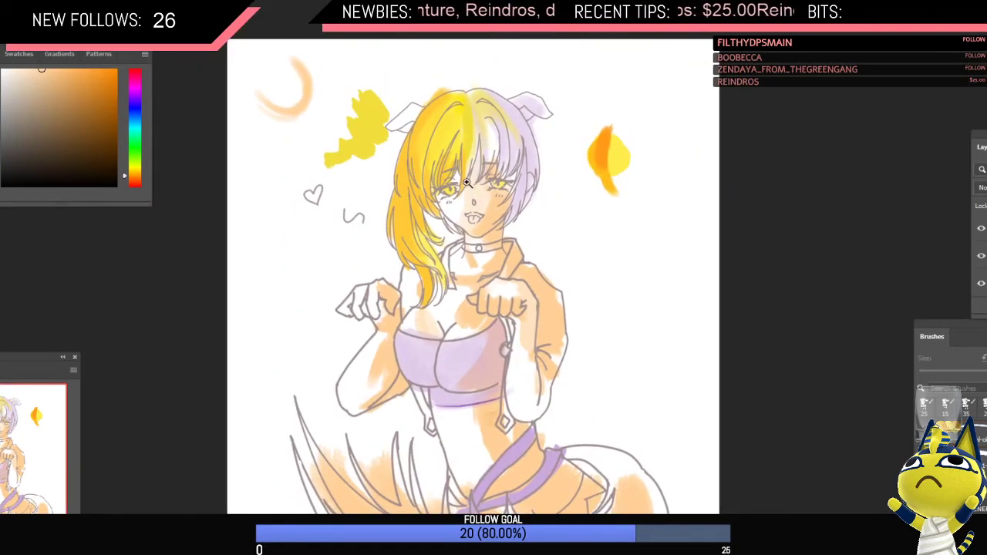
Step: Refine the skin around the purple-side eye with sampled pale and light orange tones, using a reduced brush size
scroll(498, 207, up, 4)
alt+click(512, 201)
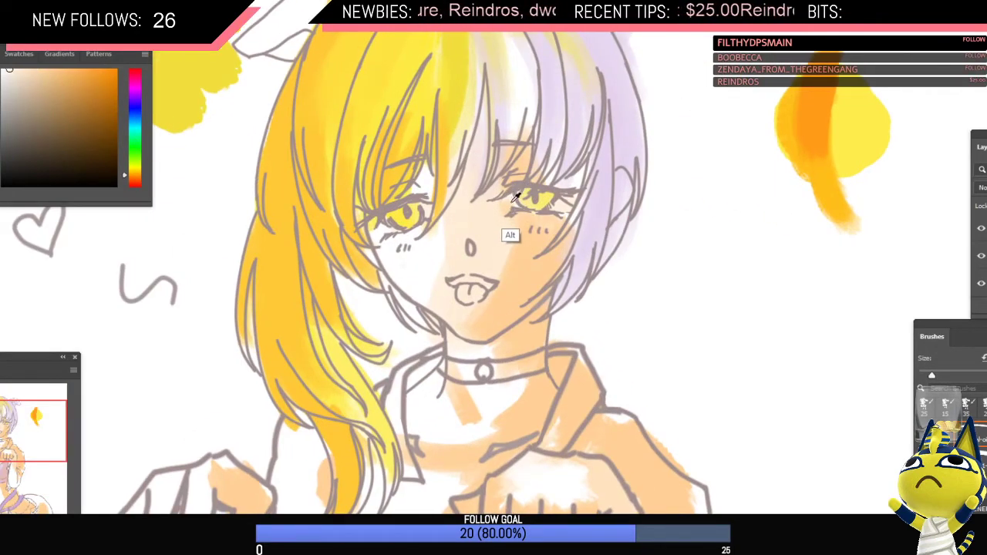
key(bracketleft)
key(bracketleft)
key(bracketleft)
key(b)
alt+click(511, 205)
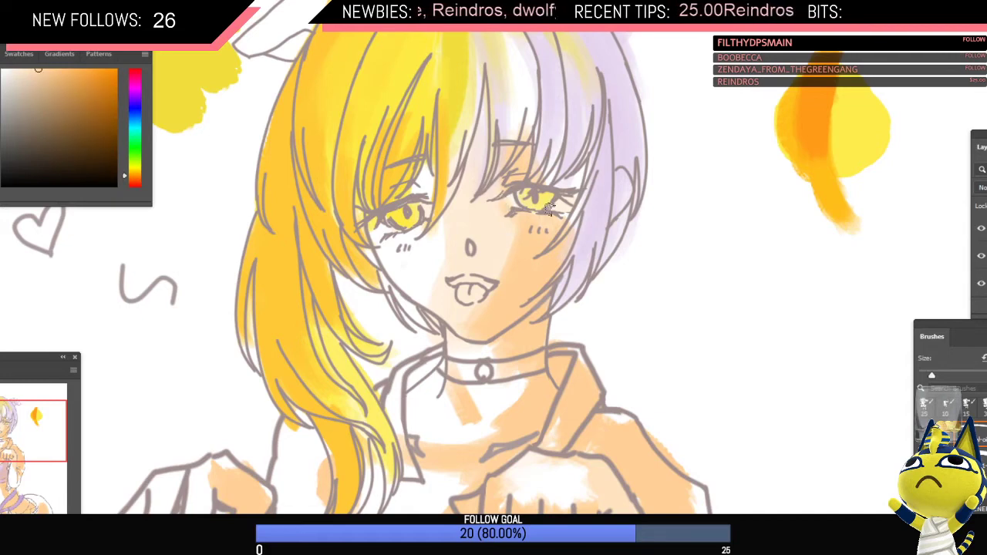
Step: Paint the eye whites with a near-white cyan tint and flip the canvas horizontally
click(25, 68)
click(6, 68)
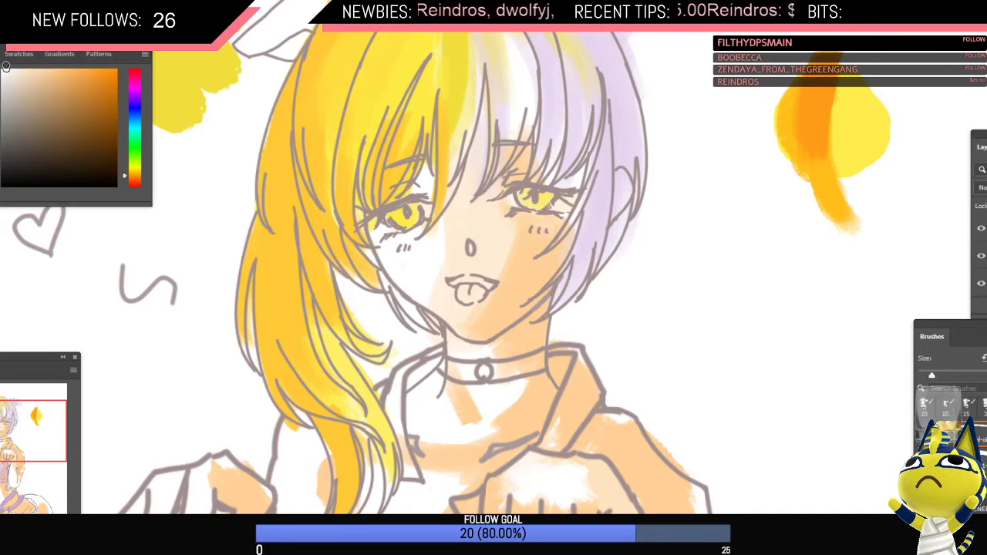
click(135, 126)
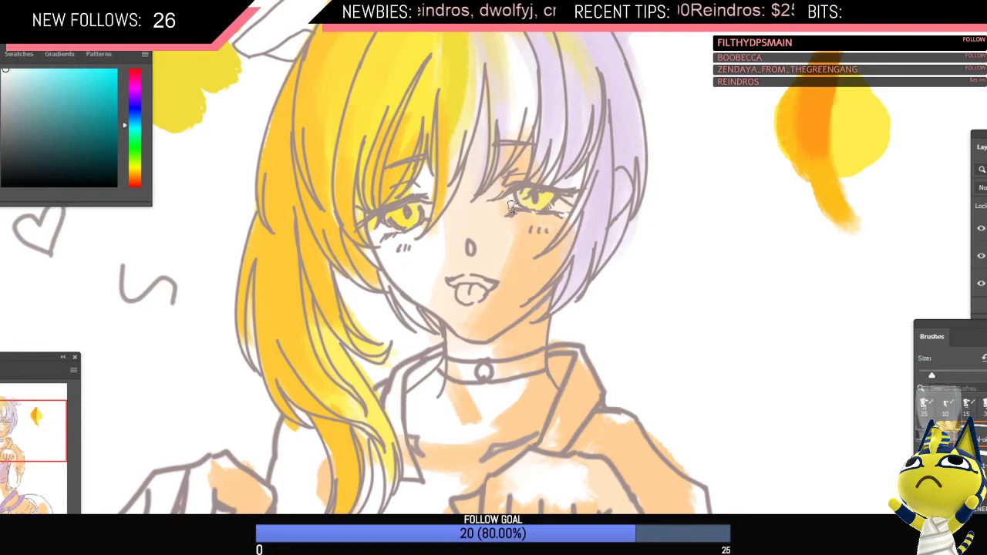
drag(545, 245, 499, 282)
drag(527, 332, 521, 311)
key(ctrl+shift+h)
drag(502, 206, 518, 206)
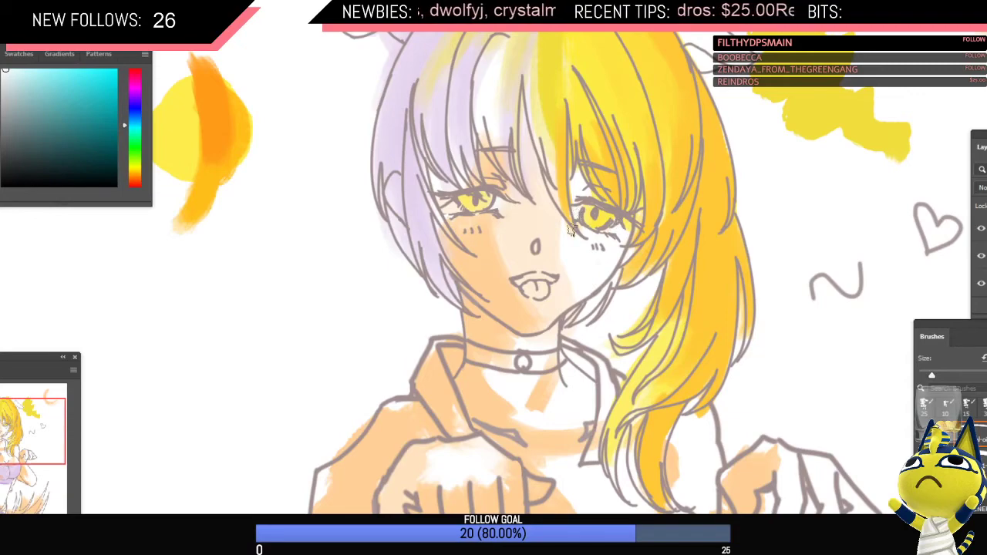
Step: Shade the yellow irises with a deeper gold sampled from the hair, adjusting the brush size
key(ctrl+0)
mouse_move(545, 194)
mouse_down()
mouse_move(582, 205)
mouse_move(523, 224)
mouse_move(567, 201)
mouse_up()
alt+click(574, 196)
key([)
alt+click(606, 199)
key(])
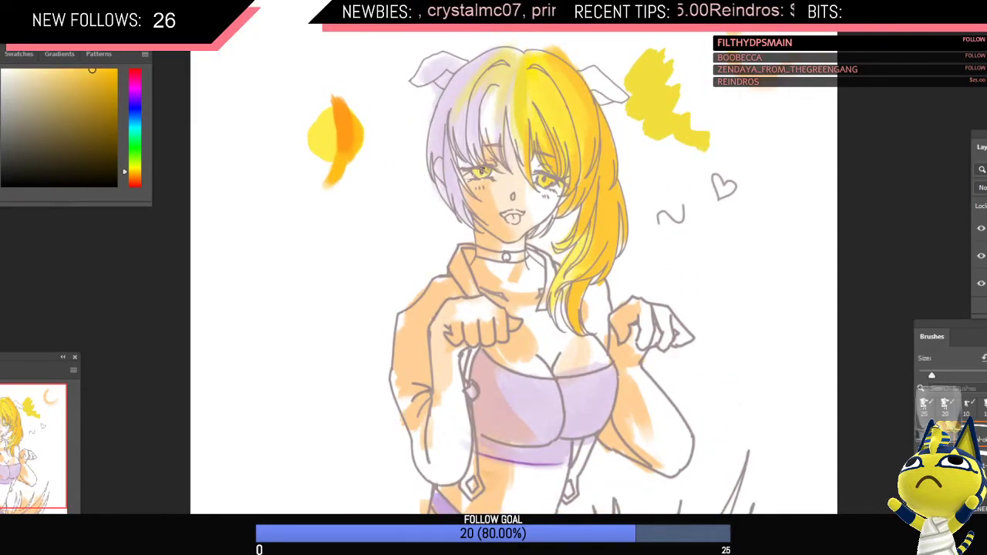
Step: Paint the tongue pink, then try a pink swatch beside the character and undo it
key(ctrl+minus)
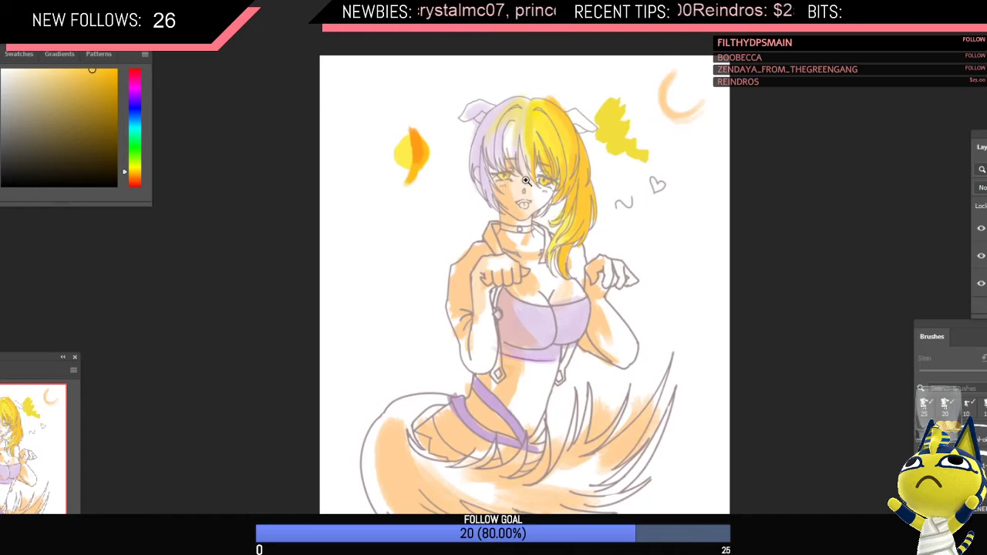
click(525, 180)
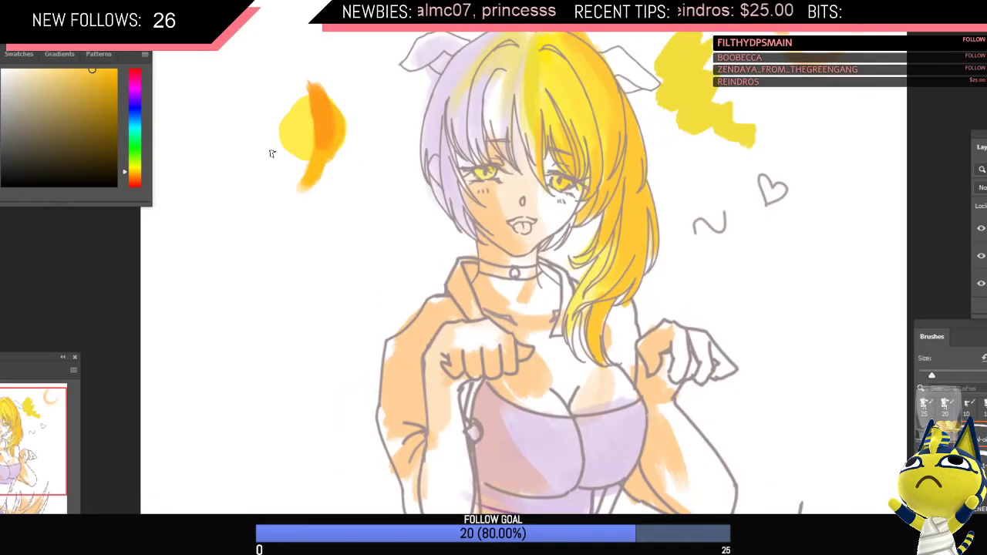
click(126, 77)
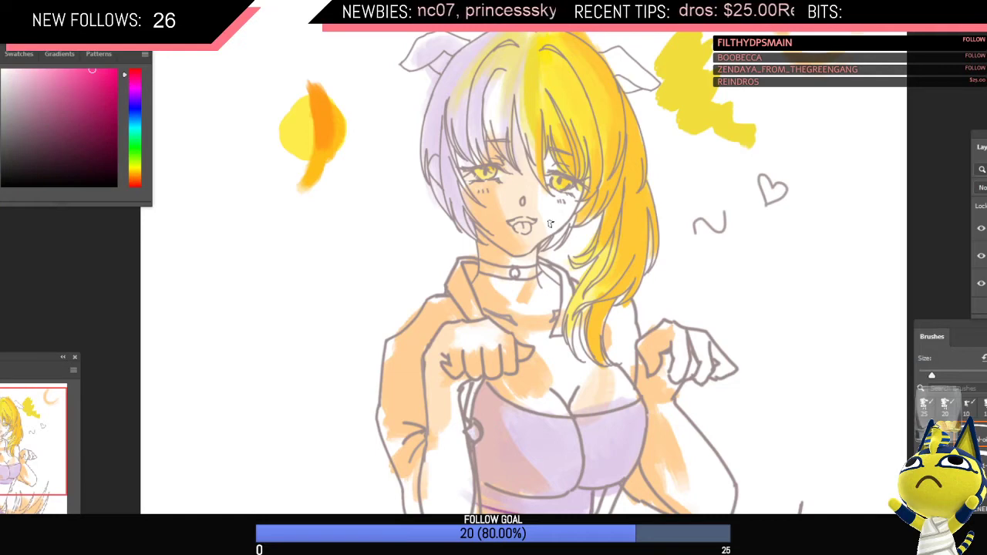
drag(520, 225, 527, 226)
mouse_move(549, 261)
mouse_down()
mouse_move(513, 277)
mouse_move(500, 264)
mouse_up()
drag(529, 229, 567, 228)
mouse_move(358, 178)
mouse_down()
mouse_move(374, 210)
mouse_move(398, 215)
mouse_up()
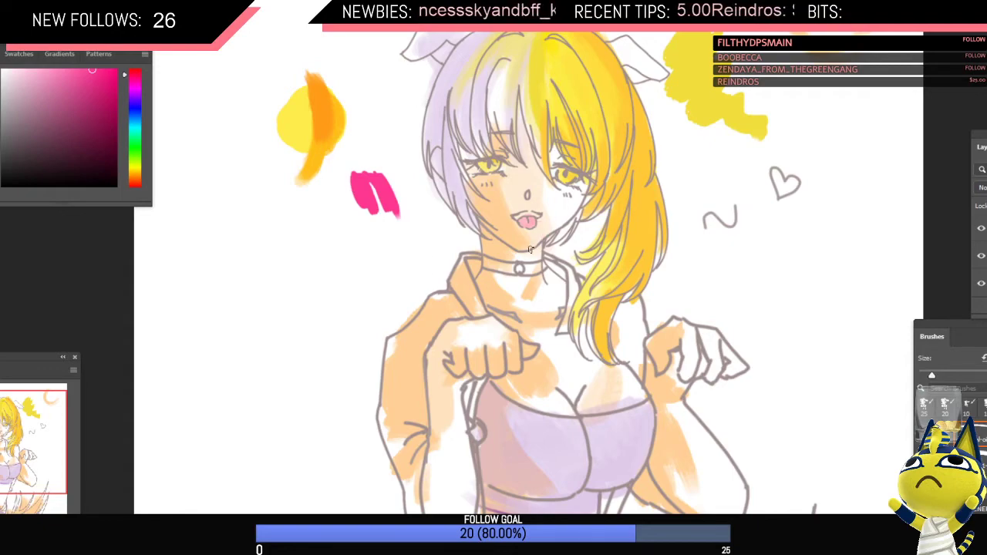
key(ctrl+z)
Step: Flip the canvas horizontally and fill the choker band with light red
scroll(529, 249, down, 4)
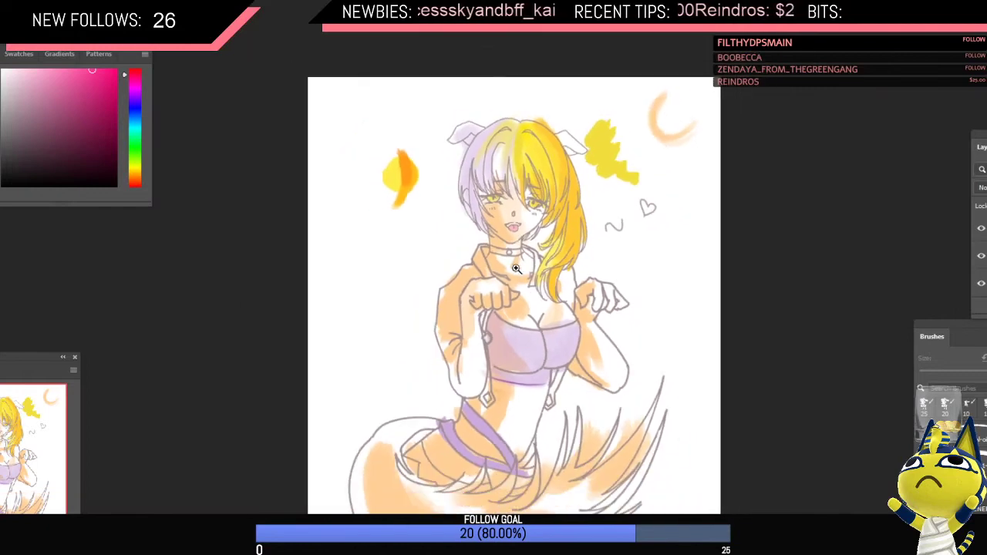
drag(516, 268, 528, 236)
key(ctrl+shift+h)
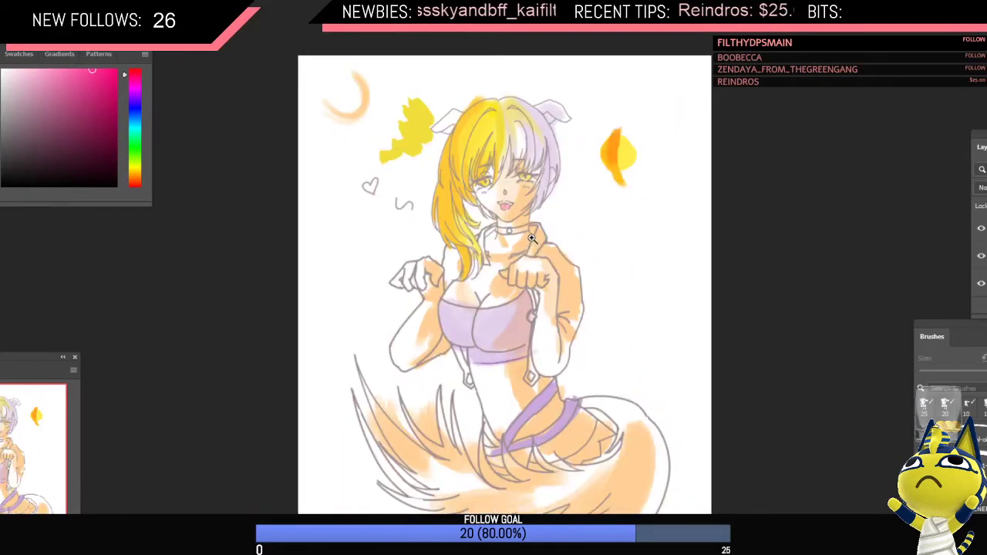
scroll(532, 239, up, 4)
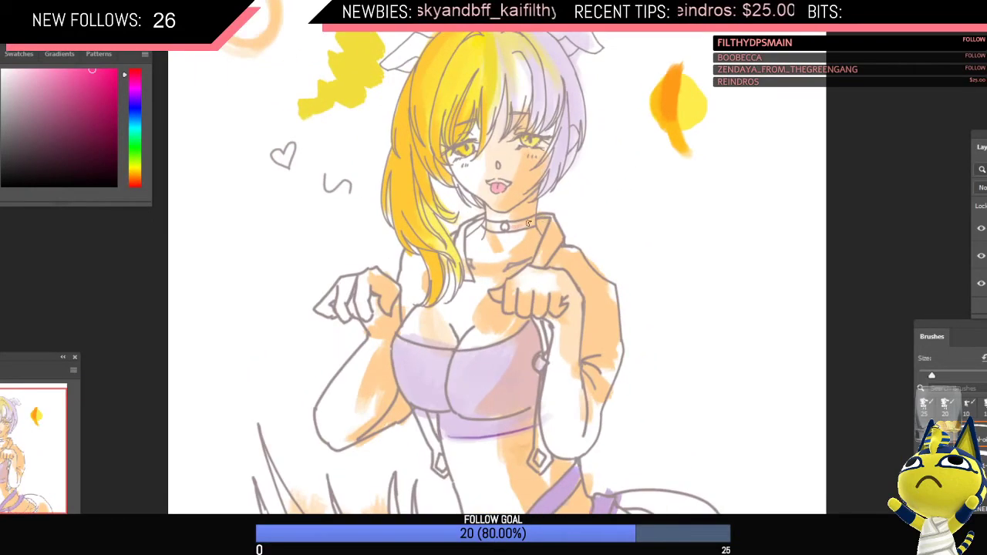
alt+click(510, 224)
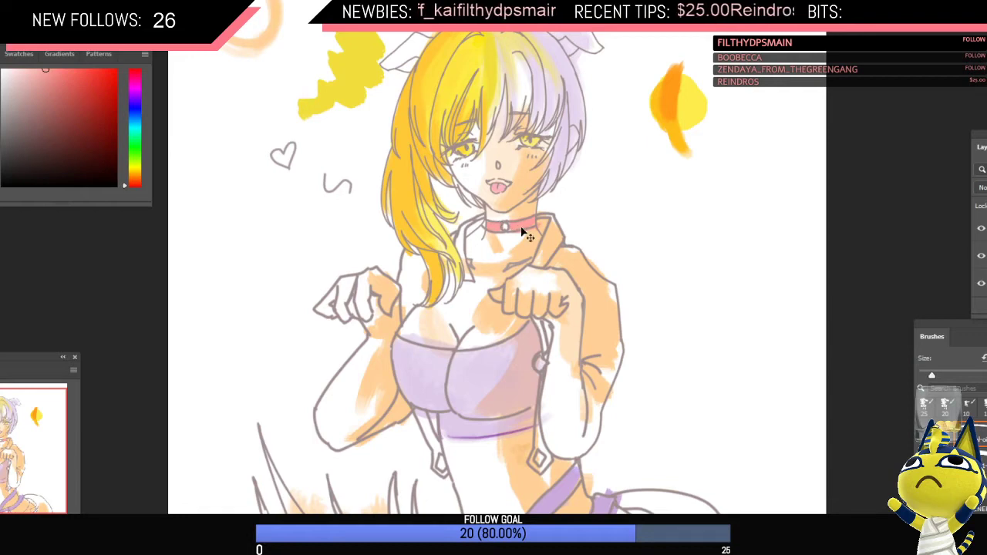
Step: Sample the yellow swatch, make it more saturated, and fill the choker's round charm with it
scroll(515, 225, down, 3)
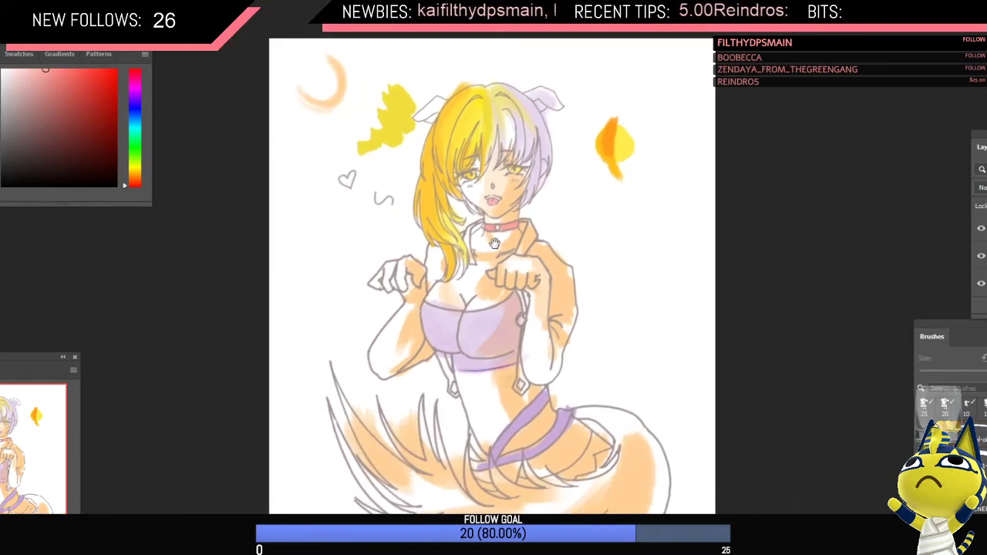
alt+click(398, 110)
click(116, 71)
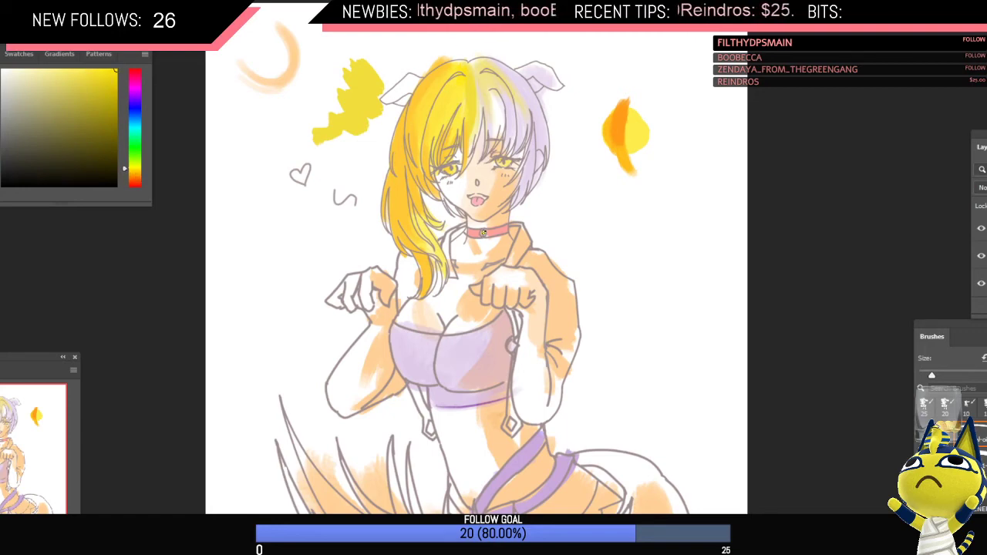
scroll(484, 237, down, 3)
scroll(563, 207, up, 3)
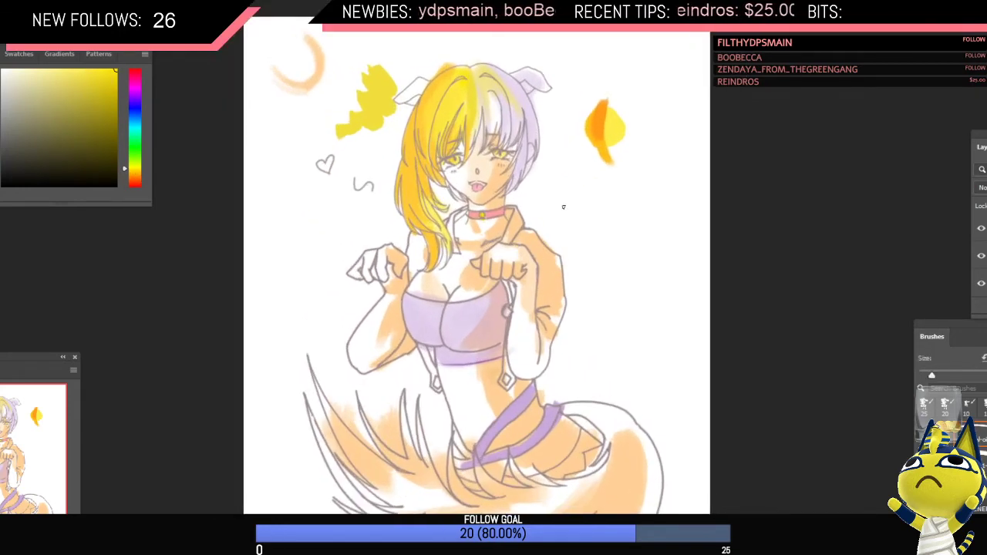
Step: Sample the light red of the choker and fill both sides of the raised collar with it, adjusting the brush size
alt+click(495, 212)
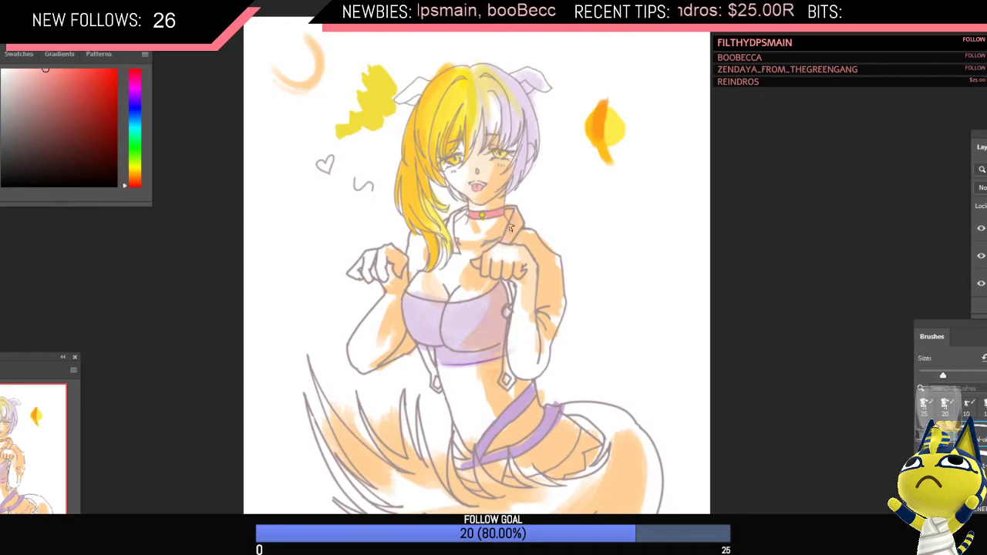
alt+click(515, 226)
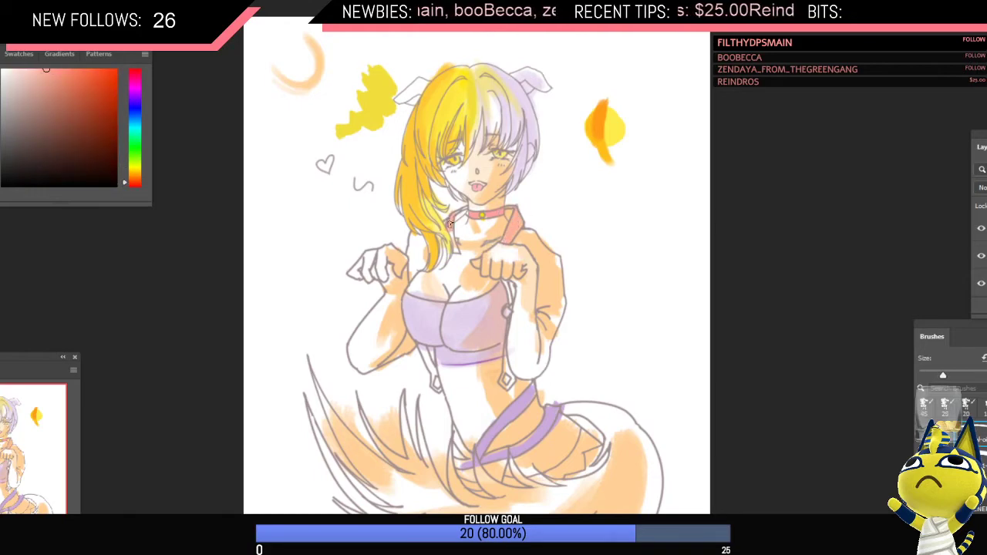
key(bracketleft)
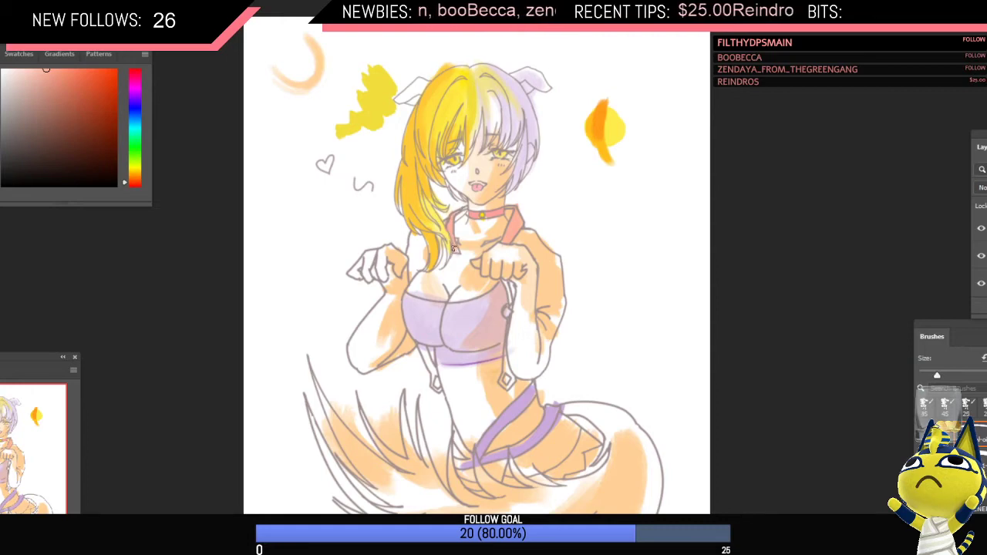
mouse_move(526, 246)
mouse_down()
mouse_move(488, 257)
mouse_move(541, 294)
mouse_up()
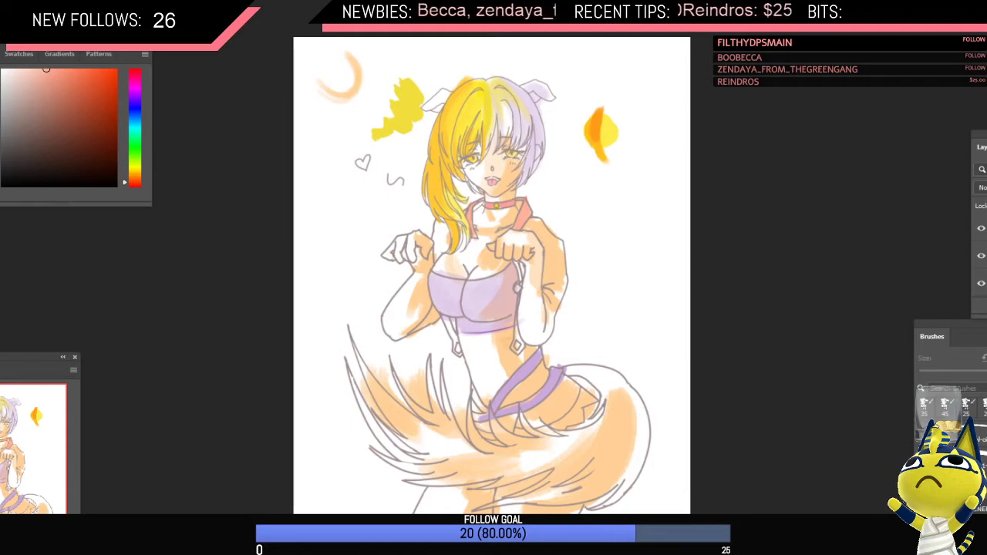
click(981, 282)
click(981, 283)
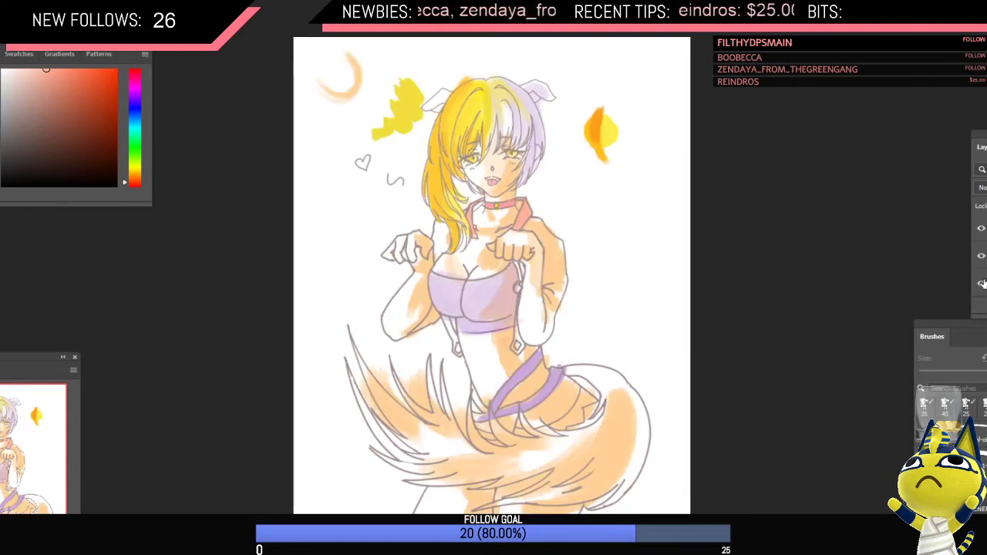
scroll(604, 255, down, 2)
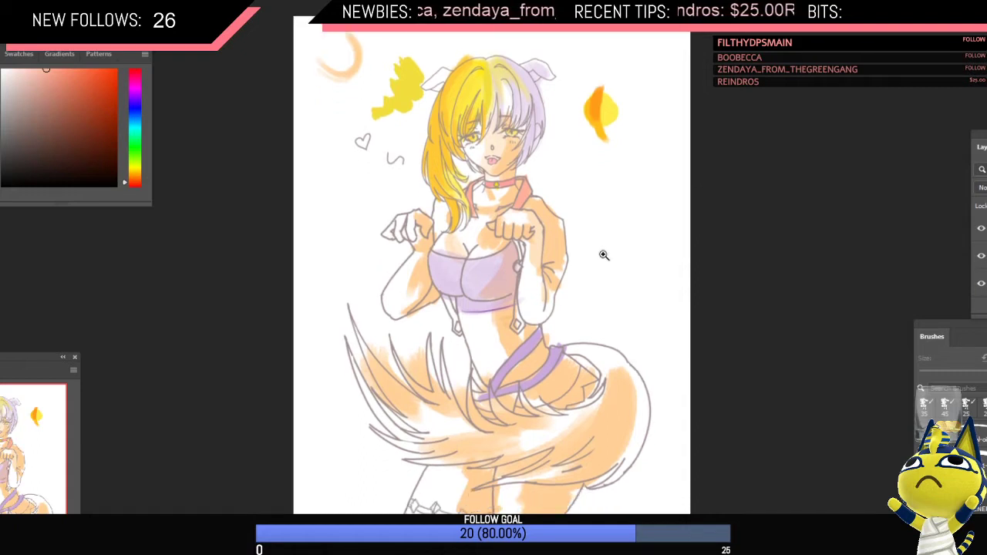
scroll(609, 254, up, 2)
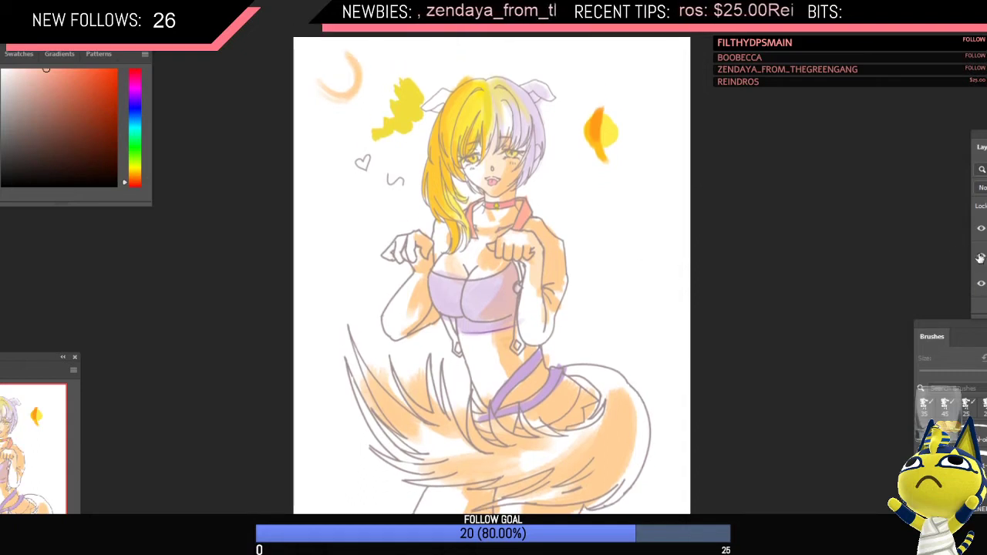
Step: Paint light red over the shoulder and upper-arm sleeve beside the collar, using a larger brush
click(532, 256)
mouse_move(532, 256)
mouse_down()
mouse_move(527, 242)
mouse_move(536, 272)
mouse_up()
mouse_move(531, 229)
mouse_down()
mouse_move(546, 239)
mouse_move(546, 207)
mouse_move(556, 210)
mouse_move(549, 237)
mouse_move(556, 210)
mouse_move(564, 239)
mouse_up()
key(bracketright)
alt+click(554, 214)
Step: Pick a dark blue and brush muted darker stripes across the shoulder and sleeve
alt+click(502, 318)
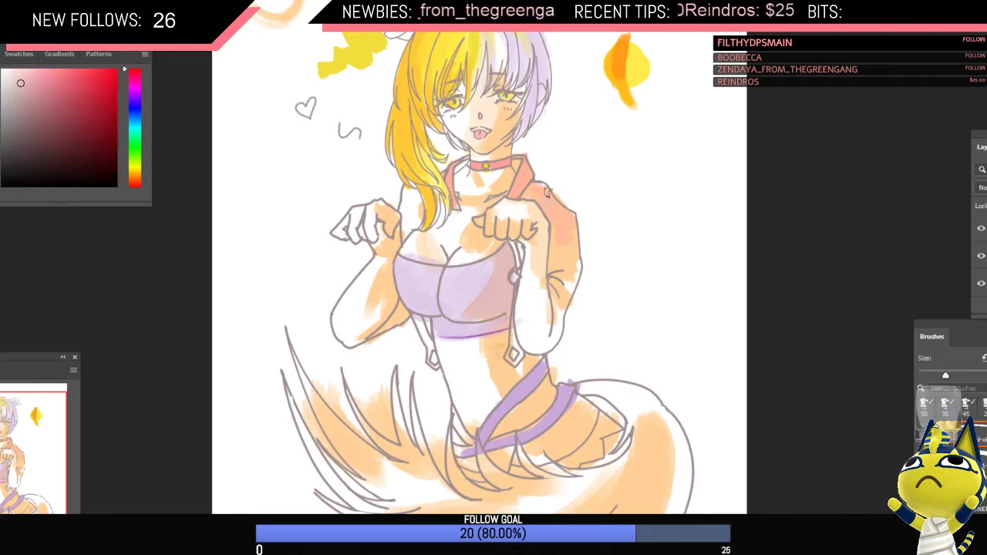
click(135, 104)
click(97, 129)
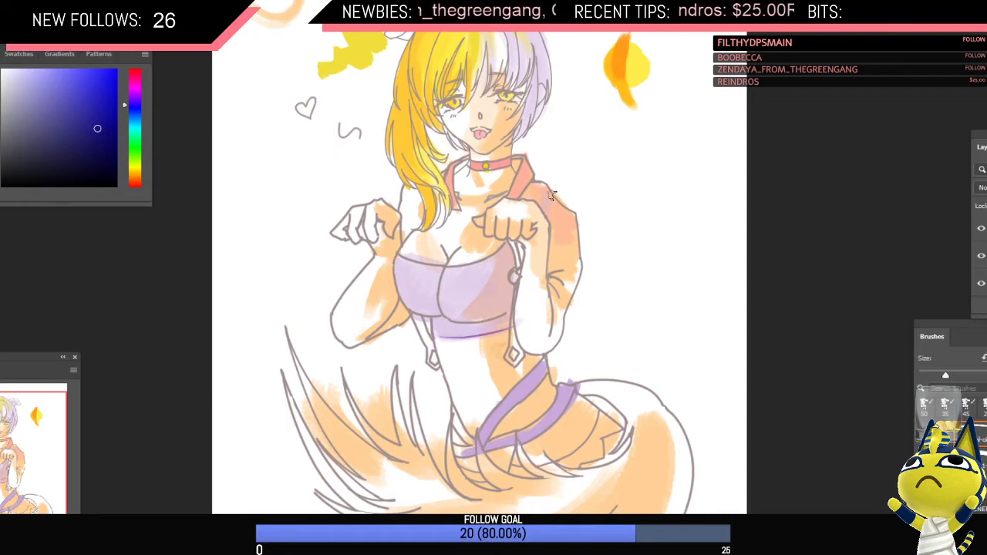
mouse_move(549, 193)
mouse_down()
mouse_move(545, 235)
mouse_move(559, 223)
mouse_move(571, 234)
mouse_move(568, 224)
mouse_move(580, 250)
mouse_move(565, 241)
mouse_move(579, 253)
mouse_move(555, 253)
mouse_move(573, 258)
mouse_move(575, 288)
mouse_up()
Step: Blend the sleeve stripes using orange and muted red tones sampled from the sleeve
alt+click(549, 224)
alt+click(554, 212)
alt+click(562, 237)
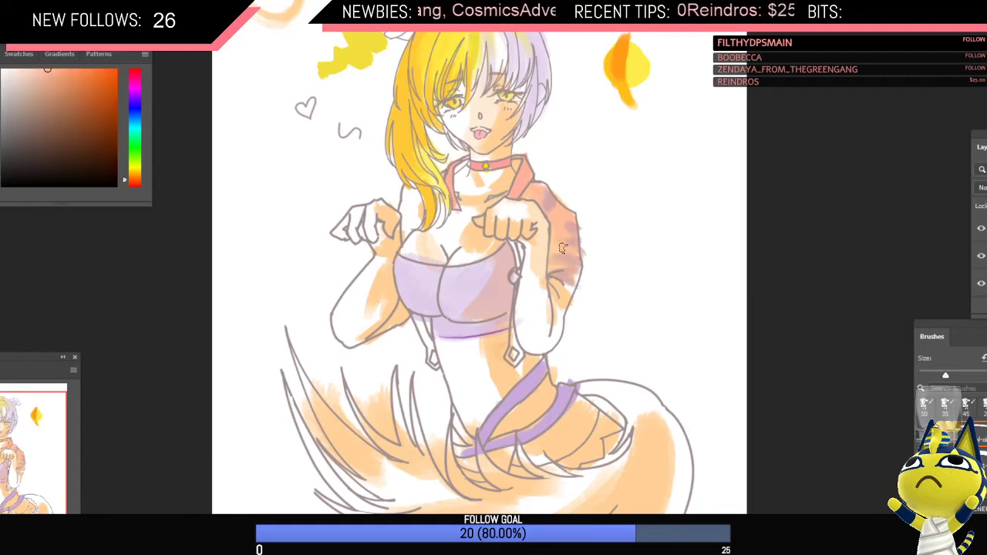
alt+click(564, 258)
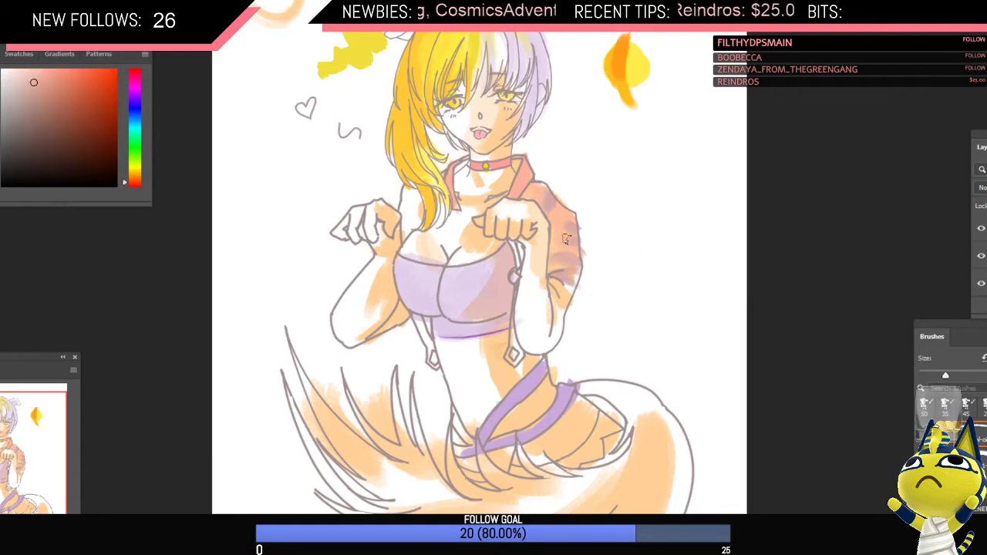
alt+click(578, 229)
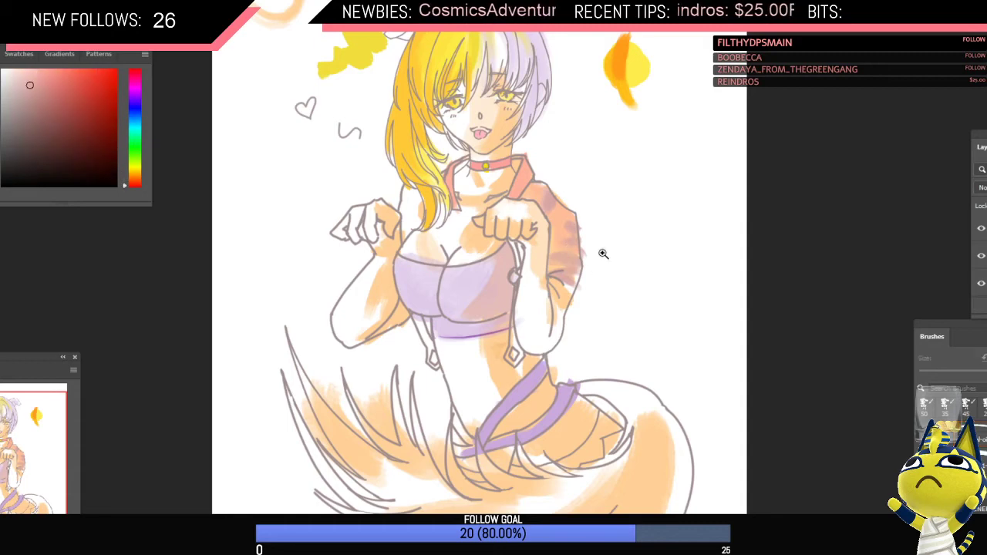
Step: Flip the canvas horizontally and erase the colour spilling past the sleeve's outer edge
drag(603, 254, 577, 283)
key(ctrl+shift+h)
scroll(523, 253, up, 1)
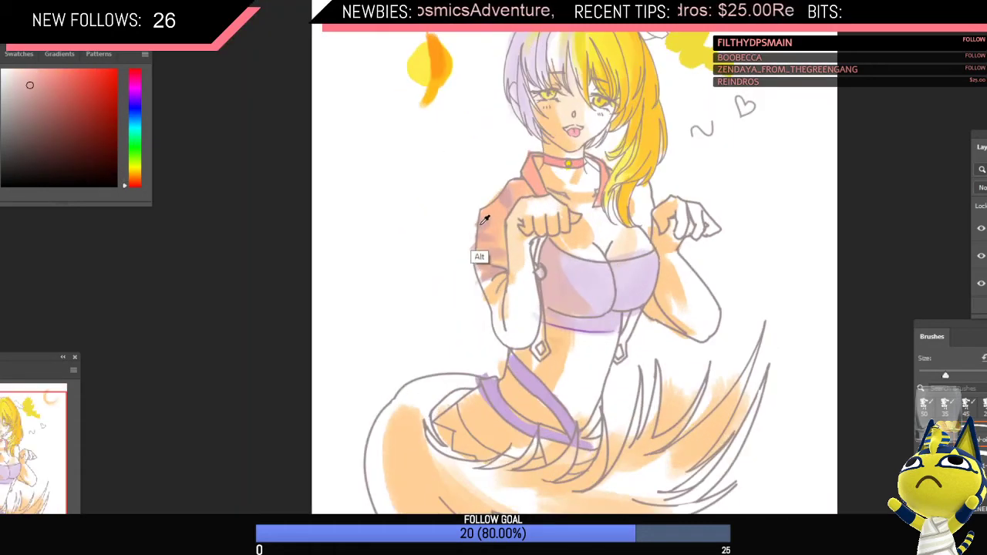
key(e)
mouse_move(474, 230)
mouse_down()
mouse_move(475, 217)
mouse_move(466, 245)
mouse_move(482, 296)
mouse_up()
key(b)
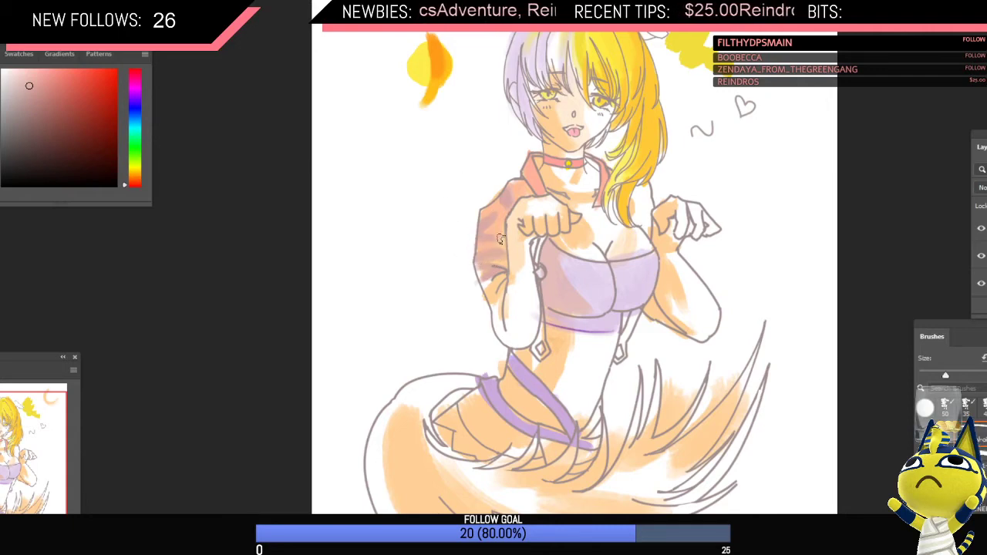
Step: Rework the tiger stripes on the shoulder and sleeve, alternating between muted red and orange sampled from it
drag(489, 241, 479, 249)
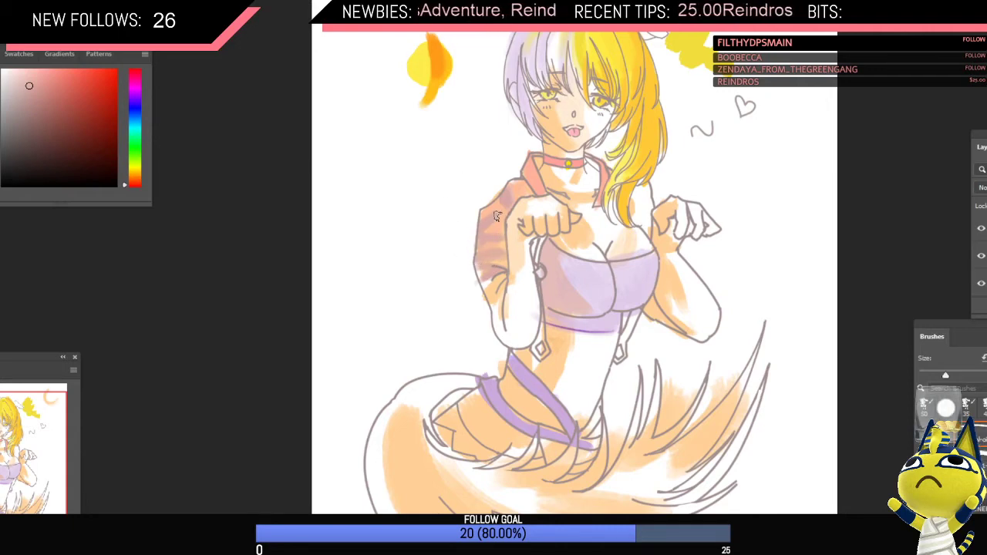
scroll(532, 219, down, 3)
scroll(529, 222, up, 4)
alt+click(539, 223)
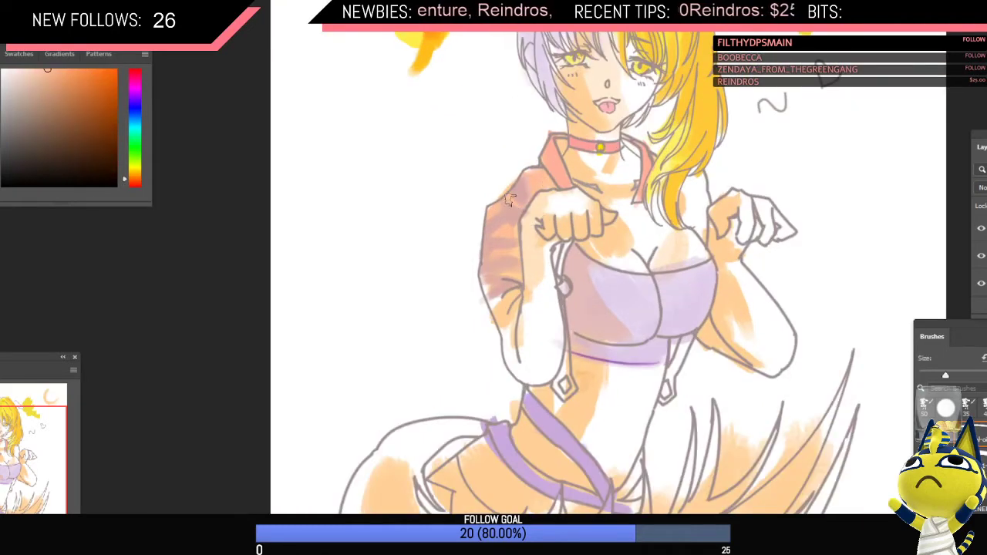
alt+click(505, 210)
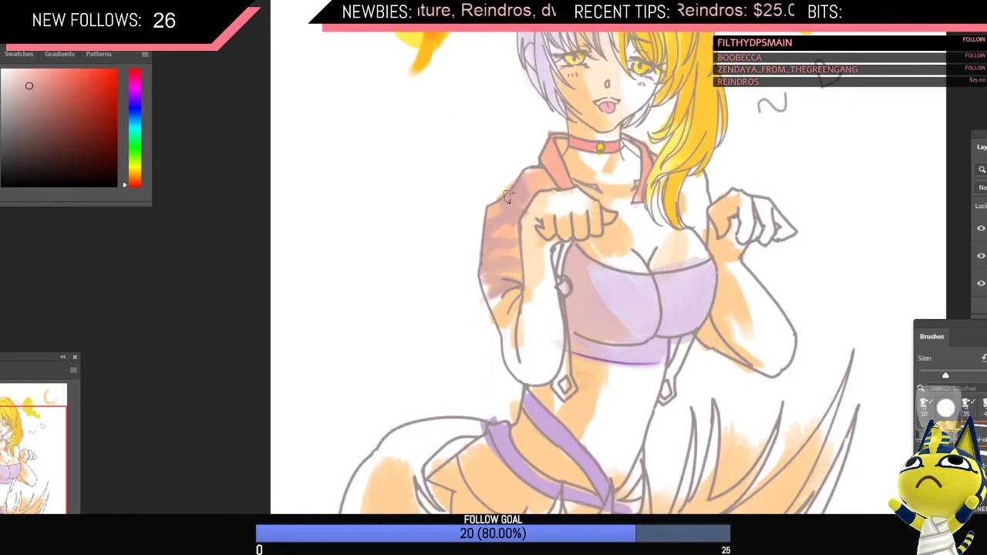
alt+click(517, 199)
key(period)
scroll(735, 185, down, 4)
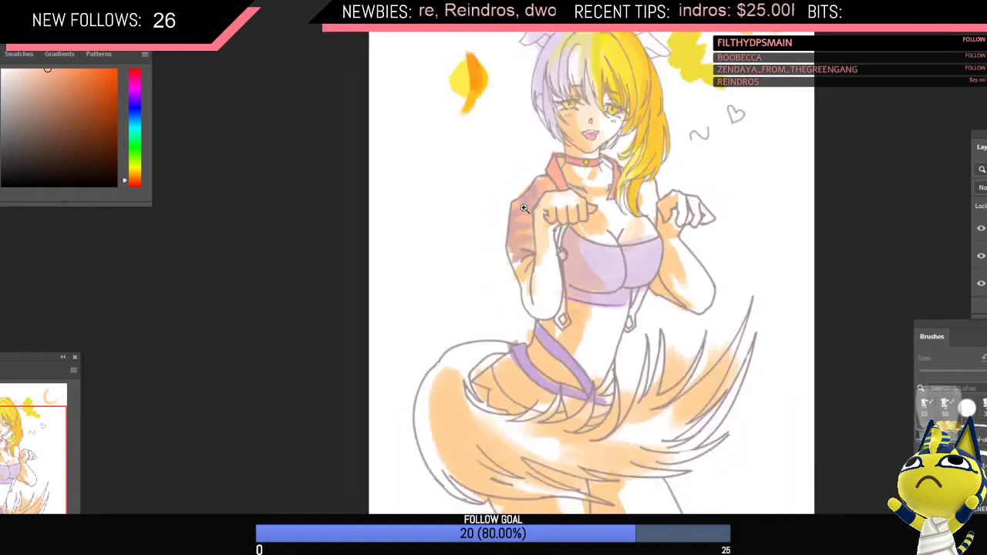
Step: Flip the canvas back and refine the upper sleeve's stripes with a smaller brush, resampling its orange and muted red
key(h)
drag(628, 191, 647, 205)
alt+click(608, 249)
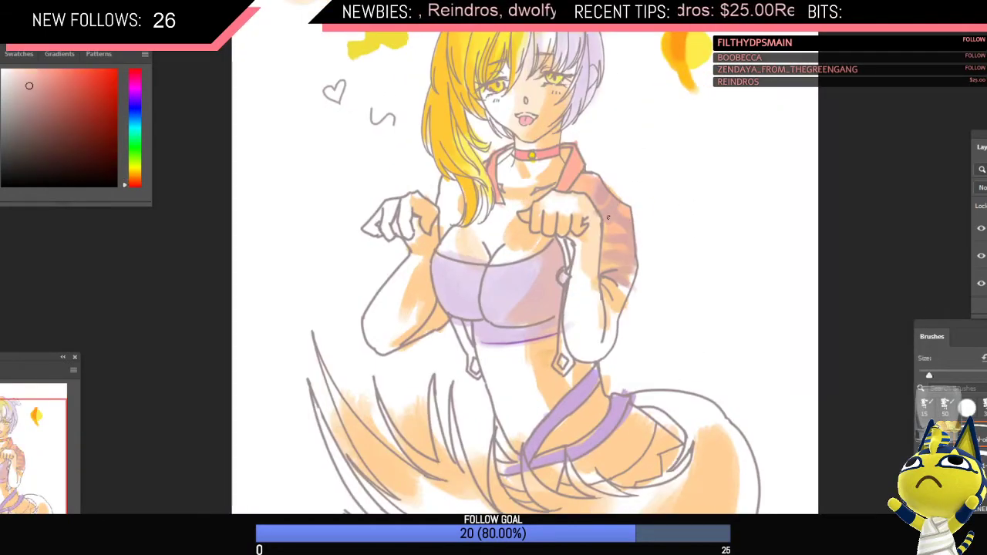
key(bracketleft)
key(period)
alt+click(622, 208)
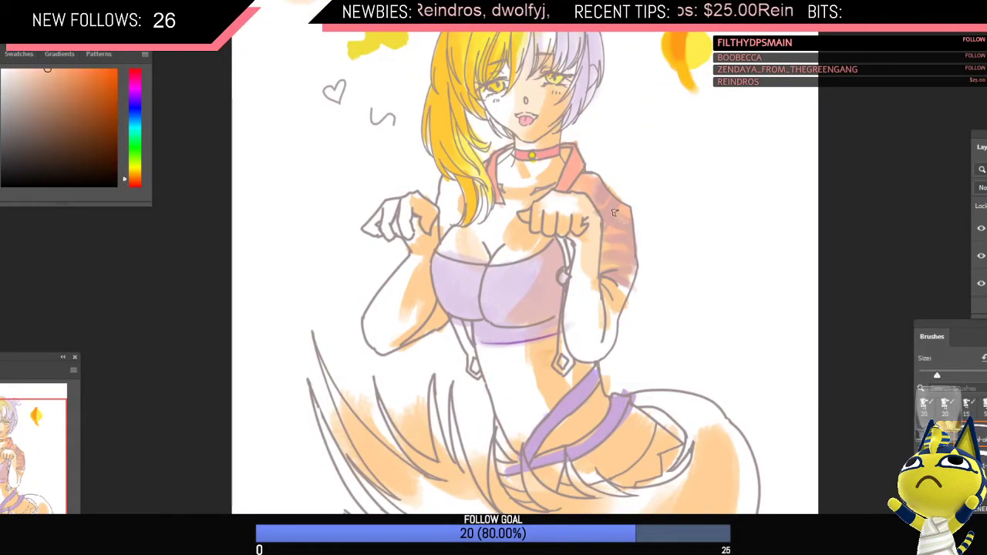
alt+click(608, 215)
key(comma)
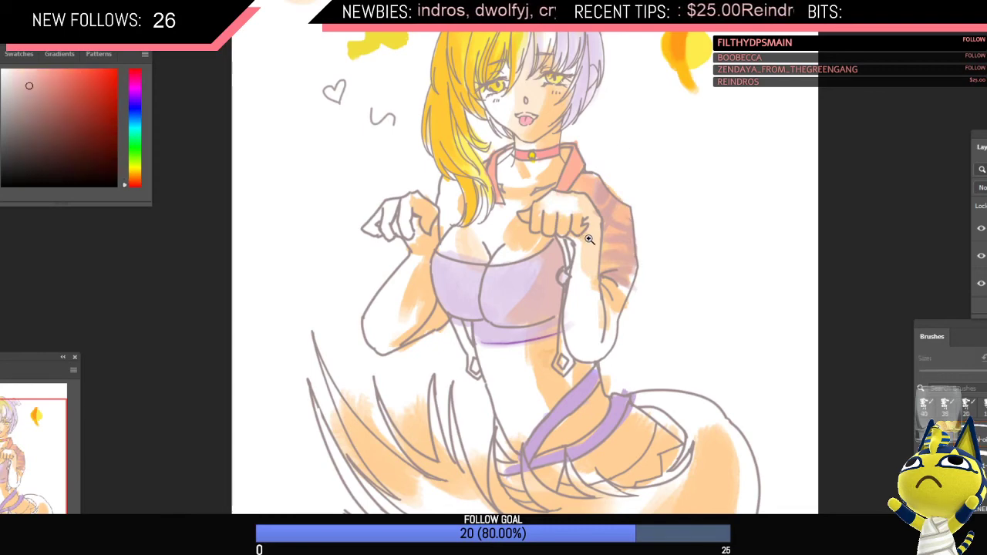
scroll(565, 257, down, 4)
Step: Switch to the YouTube playlist in the browser, play "Nujabes - Aruarian dance" and return to the drawing
mouse_move(264, 548)
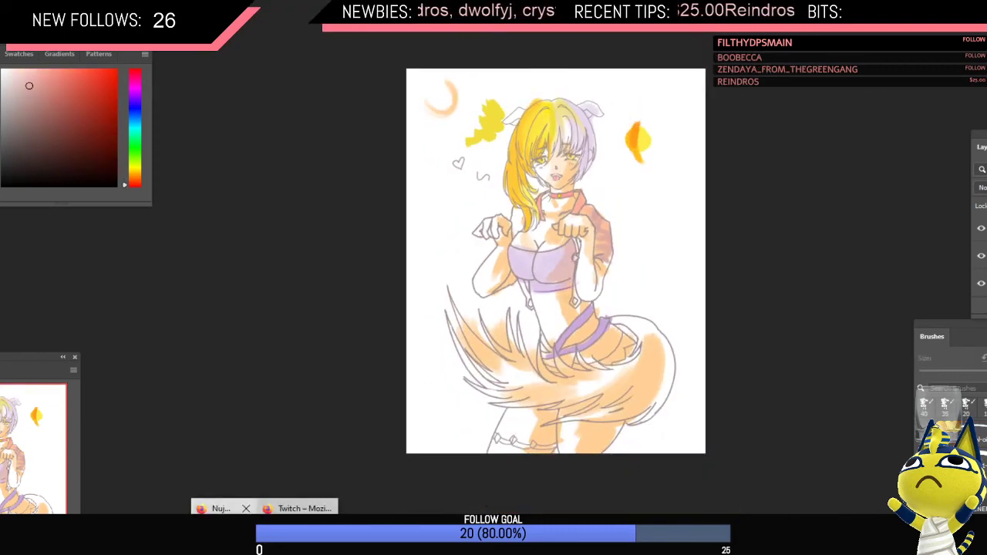
click(226, 531)
scroll(784, 375, down, 3)
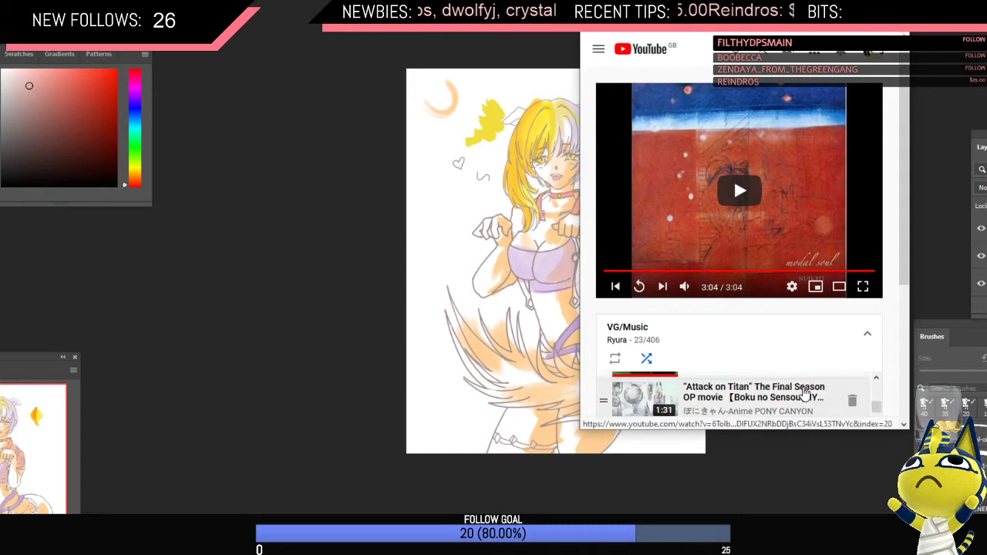
click(787, 394)
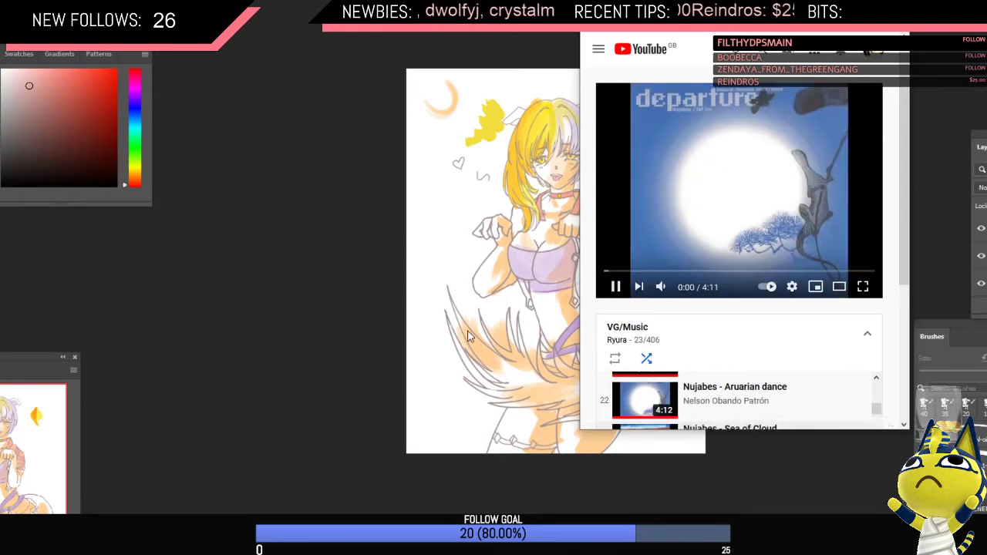
click(435, 276)
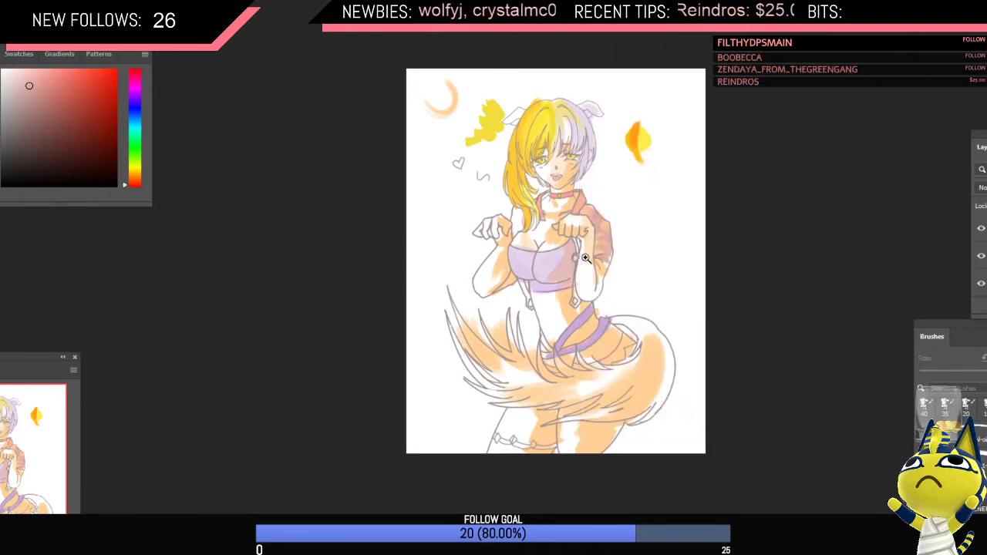
Step: Shade the sleeve's lower end with muted red stripes and paint light orange sampled from the arm between them
click(586, 257)
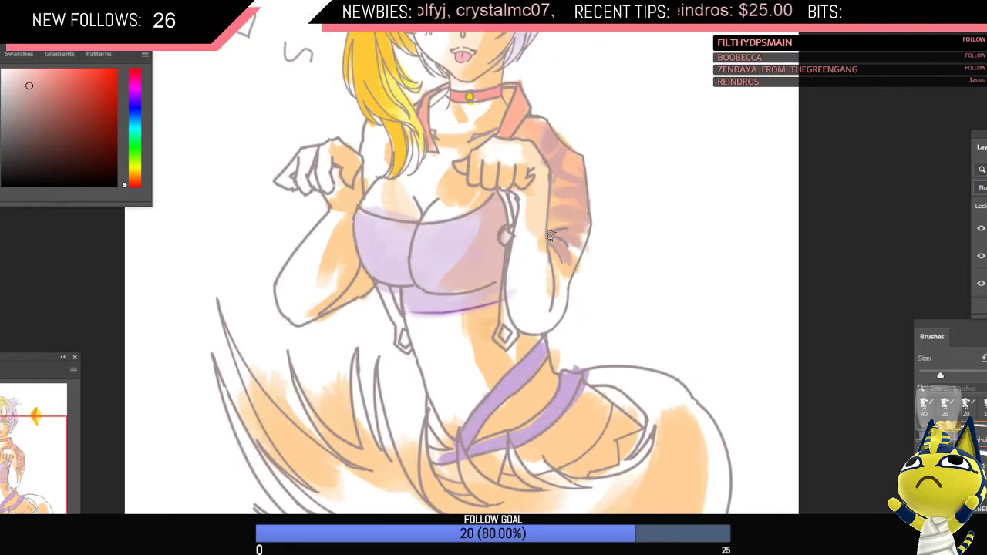
mouse_move(567, 252)
mouse_down()
mouse_move(532, 248)
mouse_move(569, 240)
mouse_up()
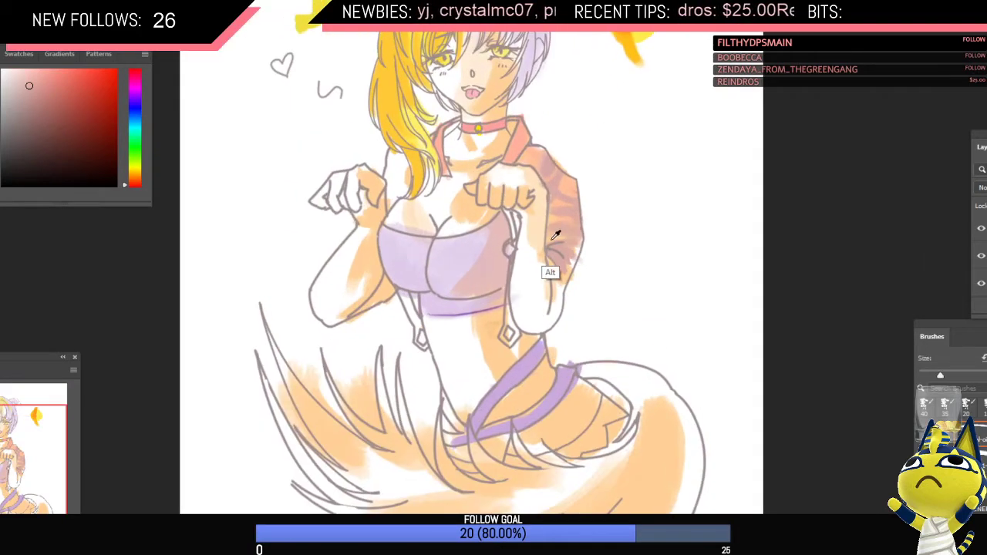
alt+click(550, 242)
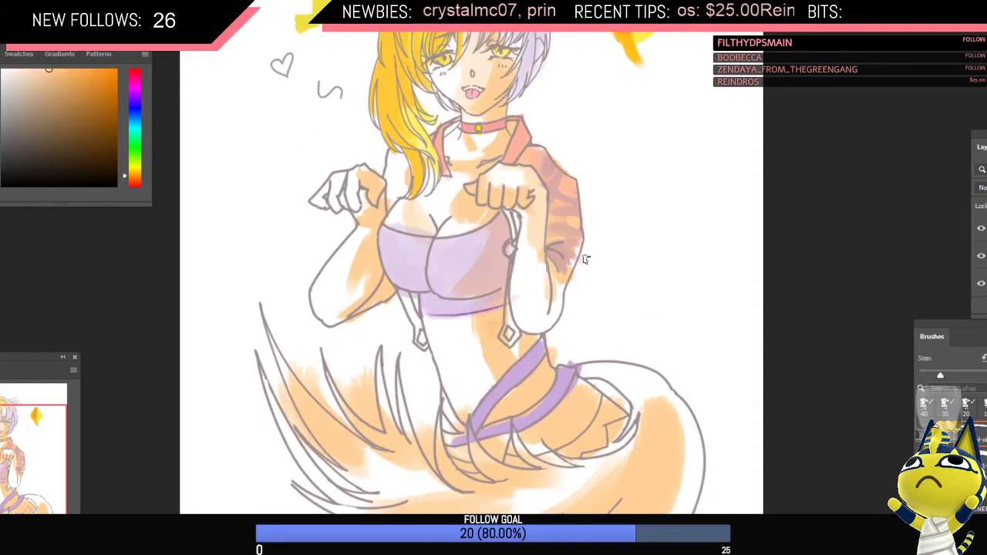
scroll(585, 259, down, 3)
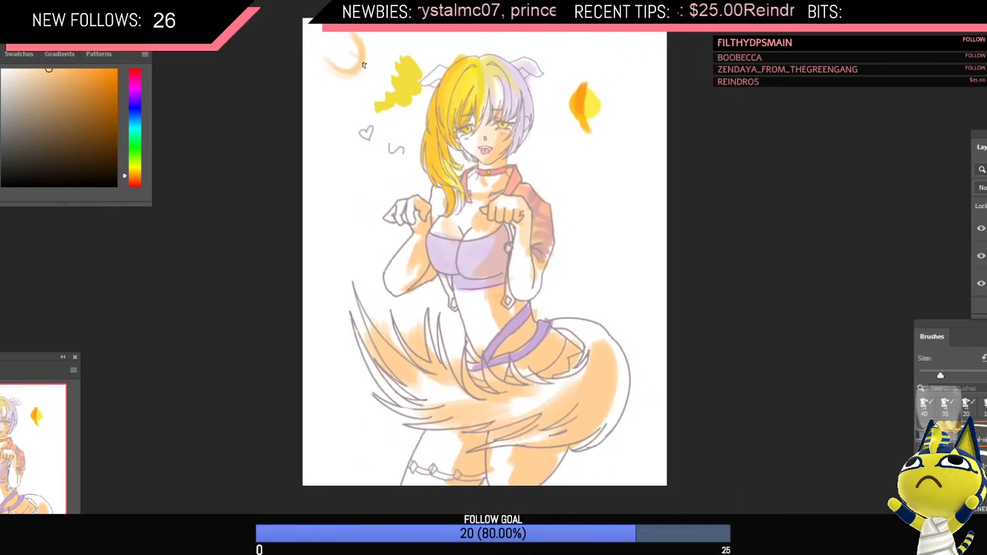
drag(364, 65, 359, 73)
Step: Touch up the sleeve's tiger stripes and outer edge with a smaller brush, alternating between sampled light orange and muted red
scroll(559, 240, up, 3)
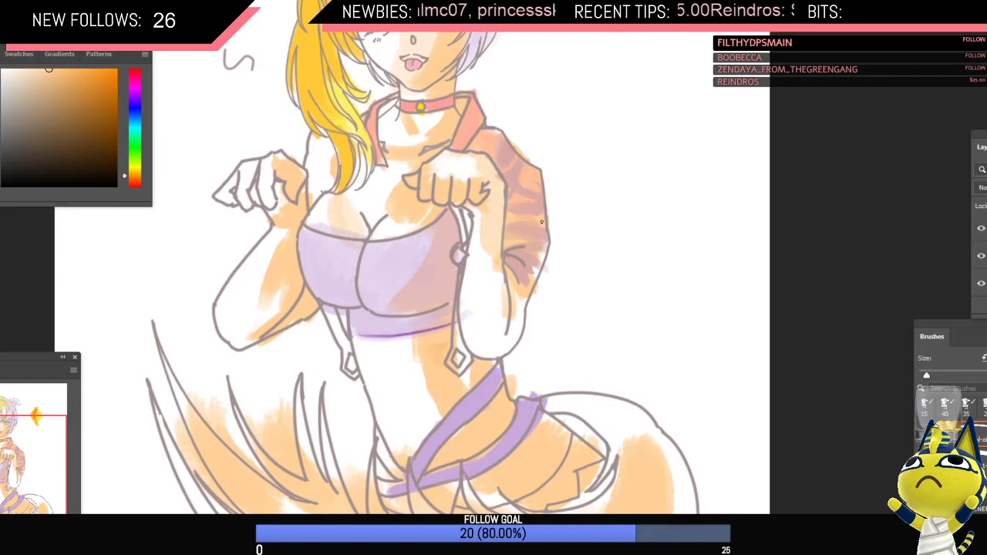
scroll(539, 221, down, 3)
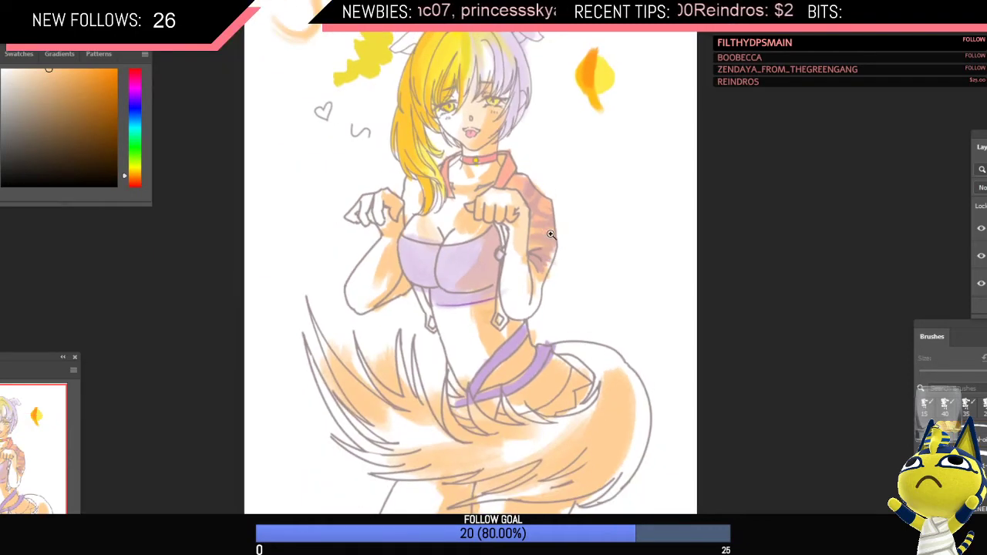
scroll(557, 223, up, 3)
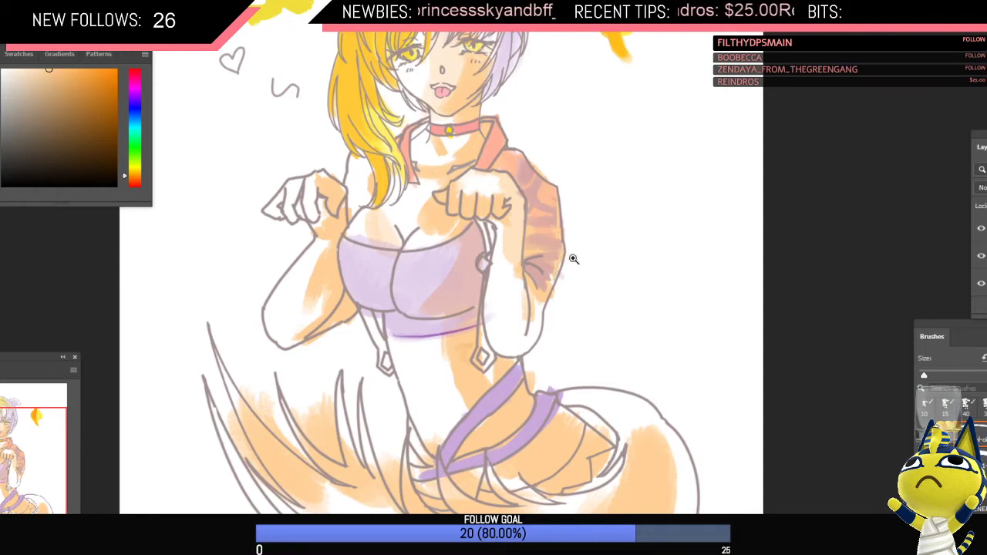
drag(573, 259, 585, 234)
alt+click(558, 236)
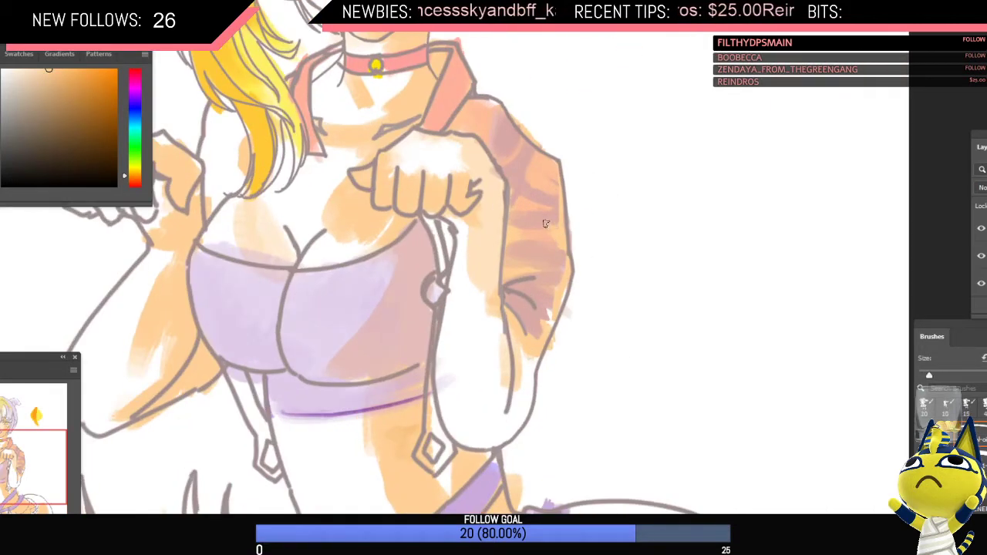
scroll(568, 248, down, 3)
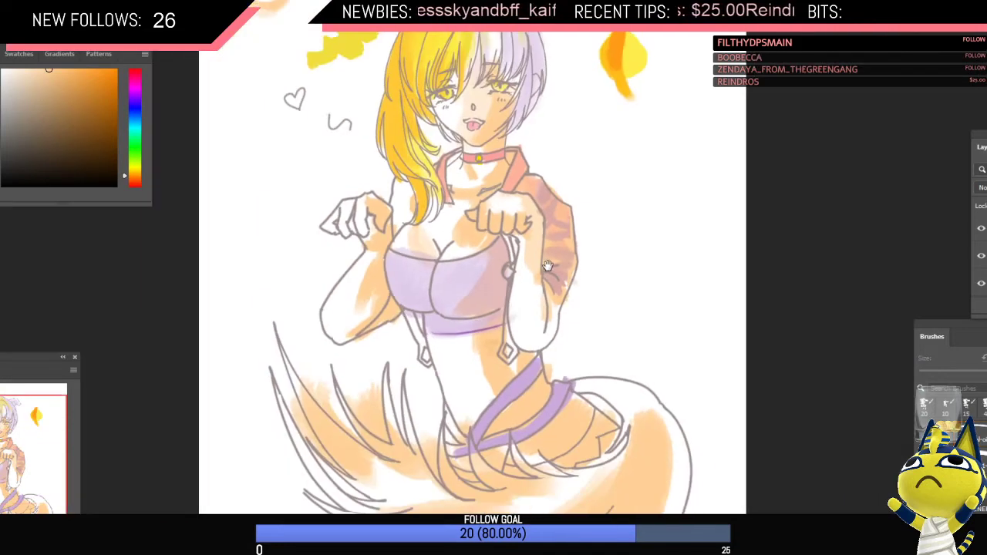
scroll(540, 254, up, 1)
key([)
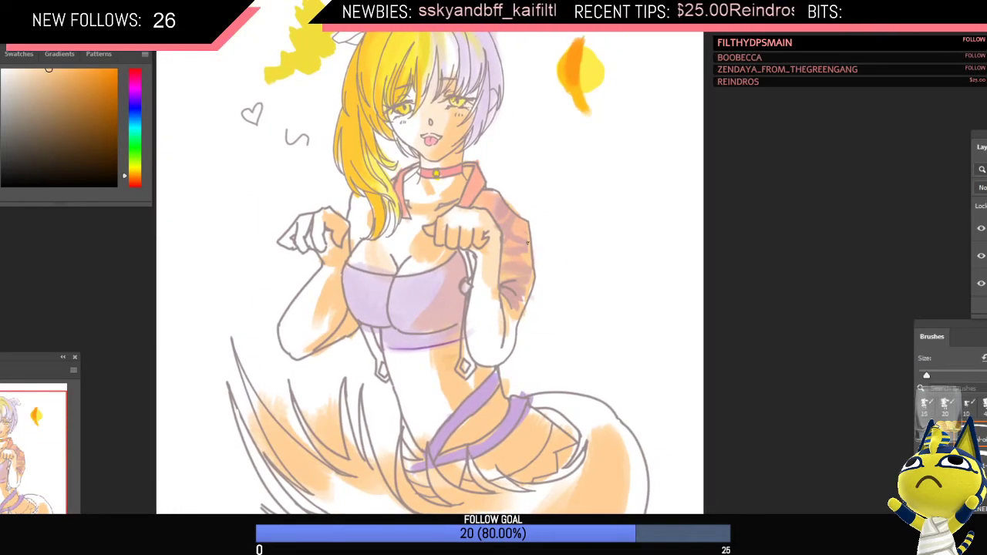
alt+click(526, 256)
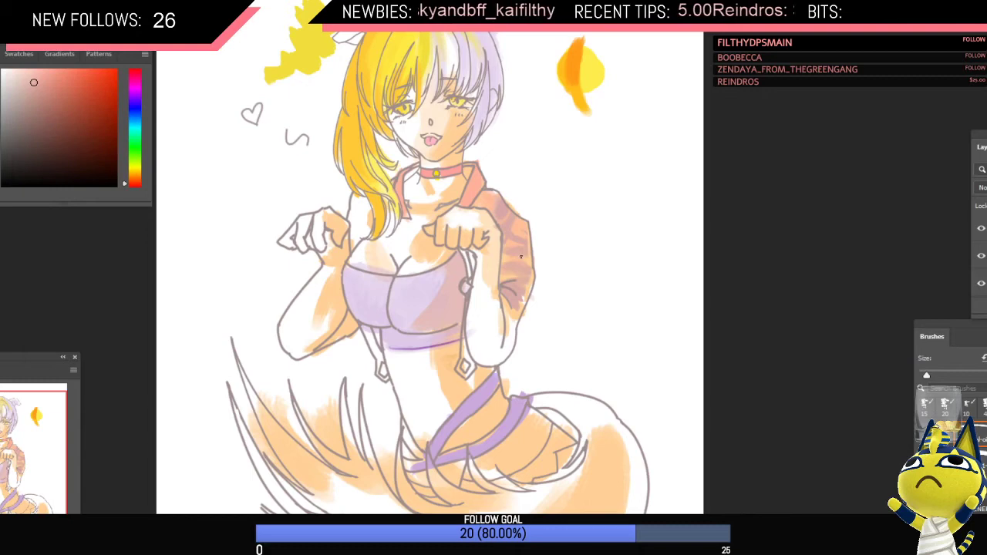
alt+click(528, 254)
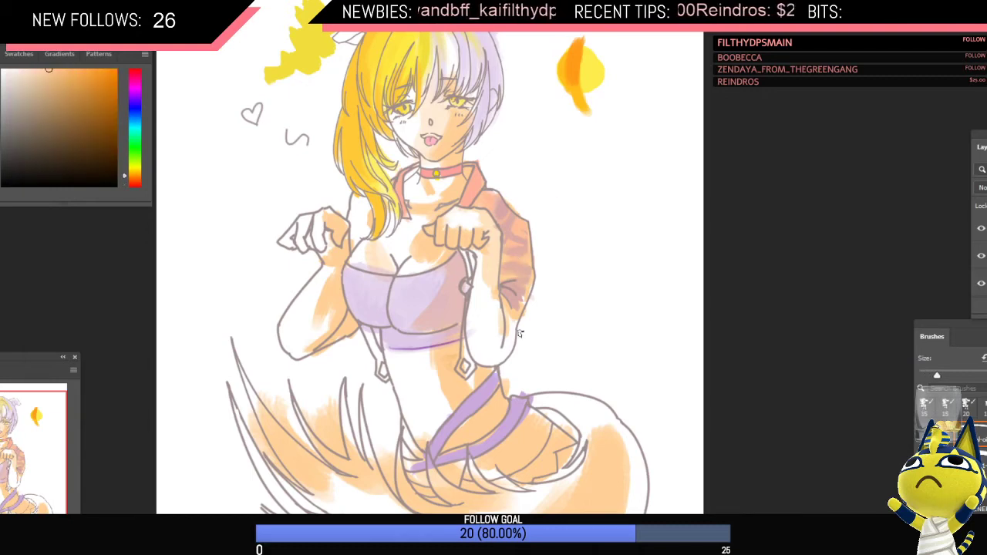
Step: Flip the canvas and deepen the sleeve's stripes with a larger brush, using muted red sampled from them
key(ctrl+f)
scroll(363, 291, down, 3)
scroll(351, 277, up, 5)
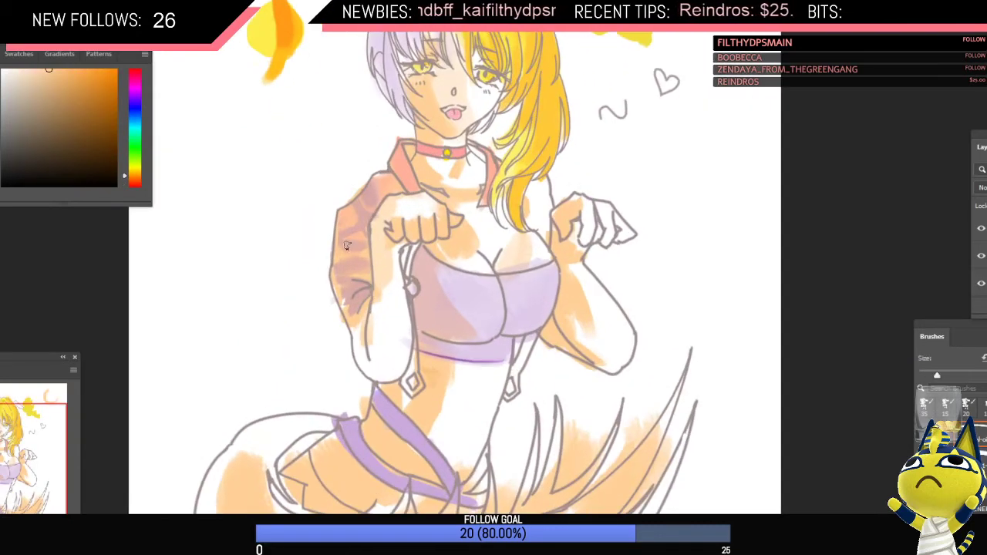
alt+click(344, 245)
key(])
key(])
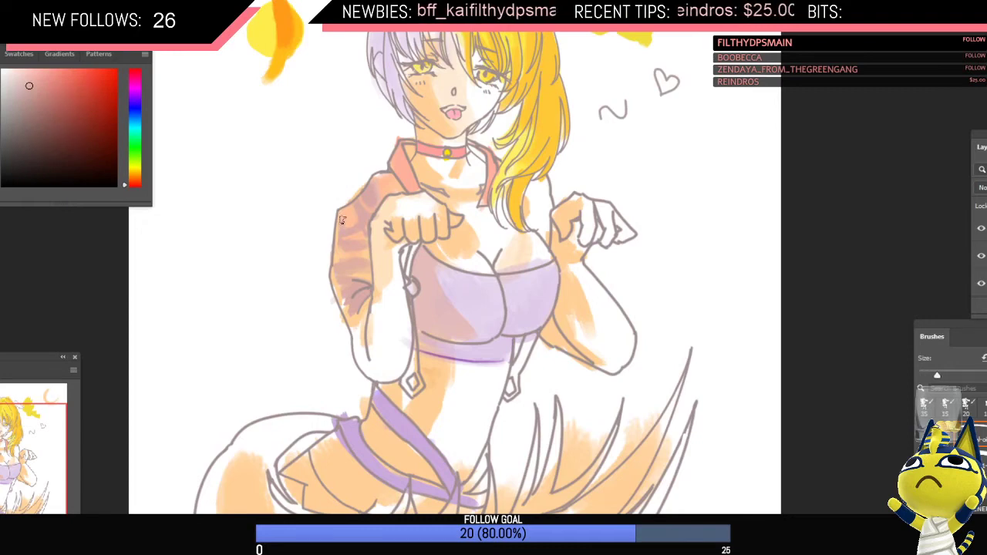
alt+click(345, 219)
alt+click(351, 227)
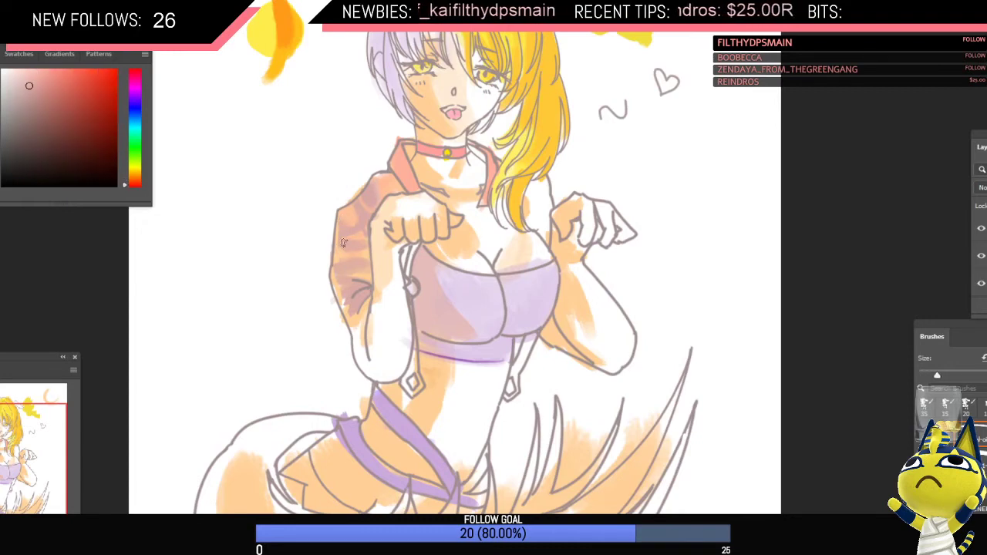
scroll(344, 244, down, 3)
scroll(382, 266, up, 2)
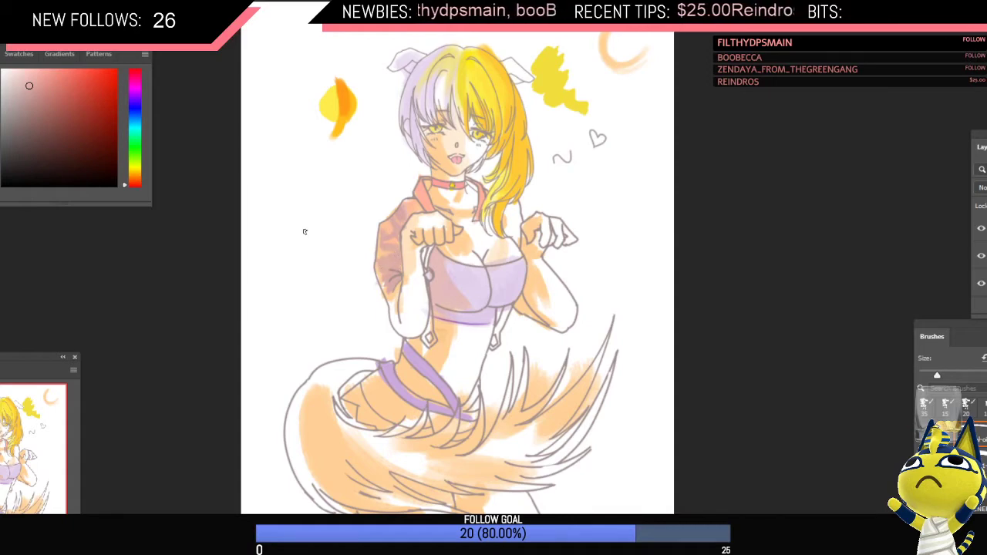
Step: Paint blue-purple shadows over the sleeve's stripes and blend them into the shoulder with mauve and pink tones sampled from the sleeve
click(135, 106)
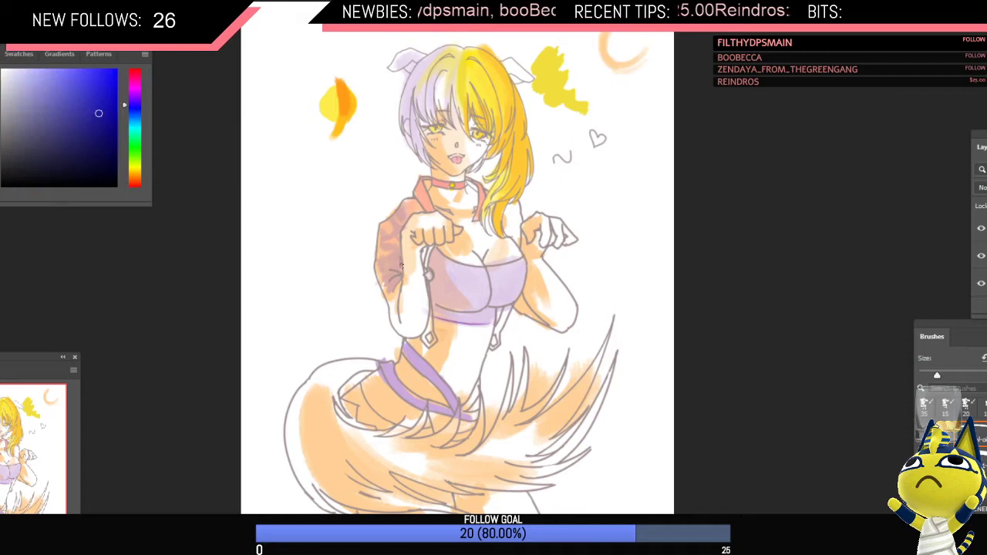
alt+click(392, 262)
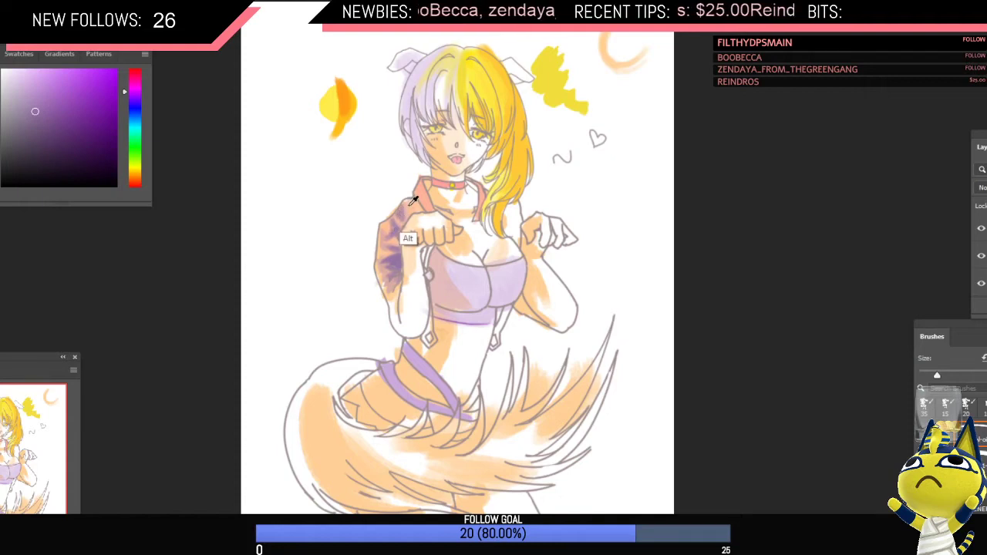
alt+click(399, 213)
alt+click(400, 210)
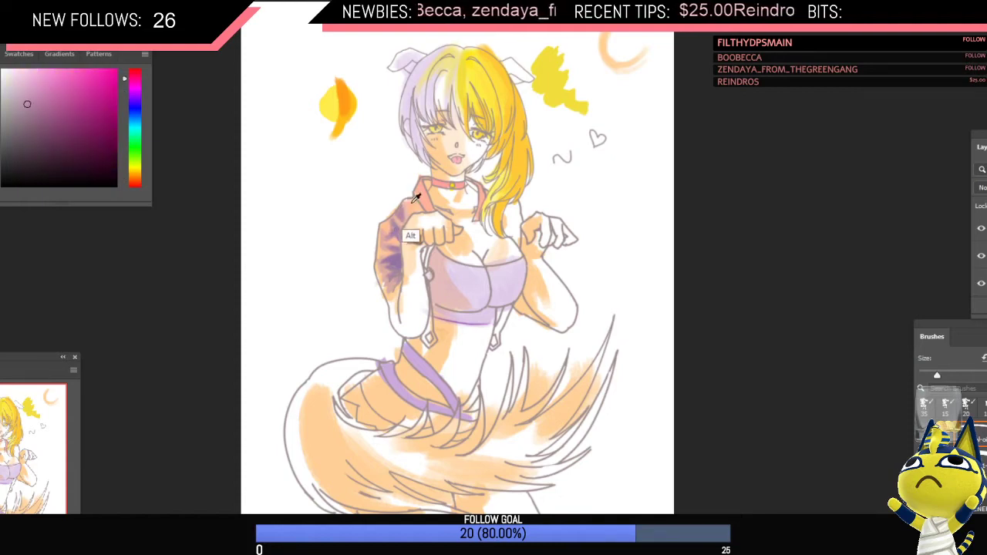
alt+click(399, 219)
alt+click(394, 218)
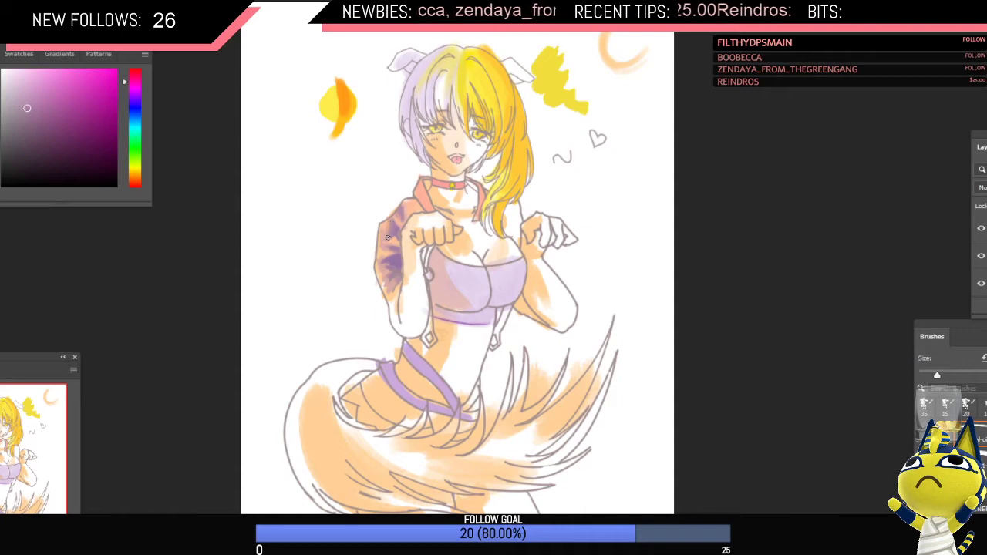
alt+click(393, 225)
alt+click(390, 224)
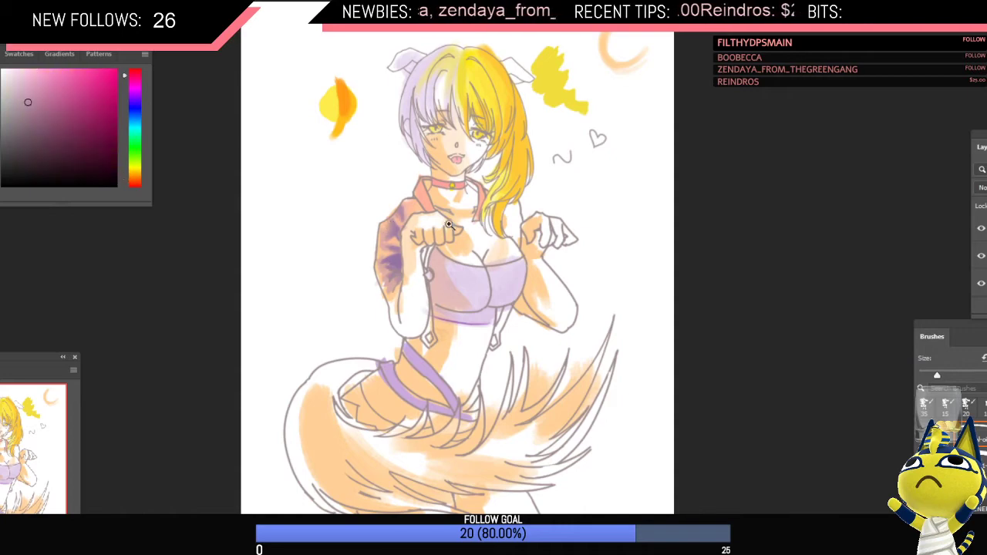
Step: Flip the canvas back and shade the purple top's side beside the raised arm with a larger brush, using mauve sampled from the sleeve
drag(450, 225, 450, 257)
key(ctrl+shift+h)
drag(517, 240, 525, 224)
alt+click(496, 224)
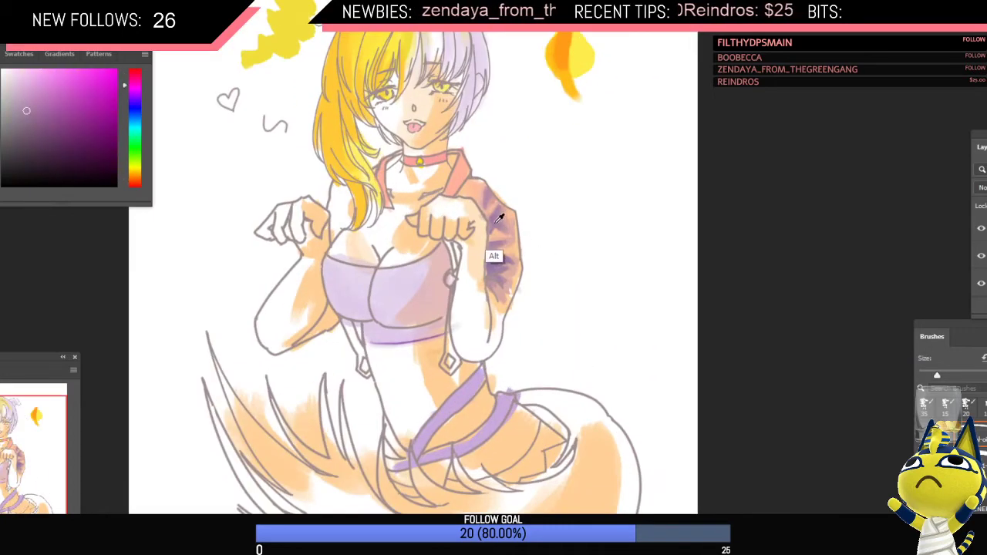
key(])
key(])
key(])
key(])
key(])
drag(444, 256, 432, 314)
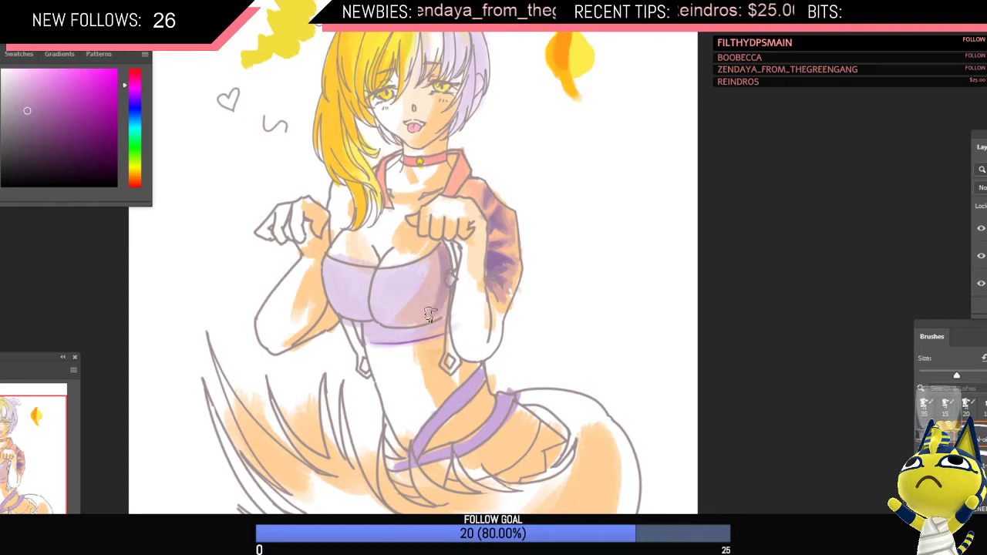
drag(458, 263, 454, 274)
scroll(494, 247, down, 2)
scroll(540, 236, up, 1)
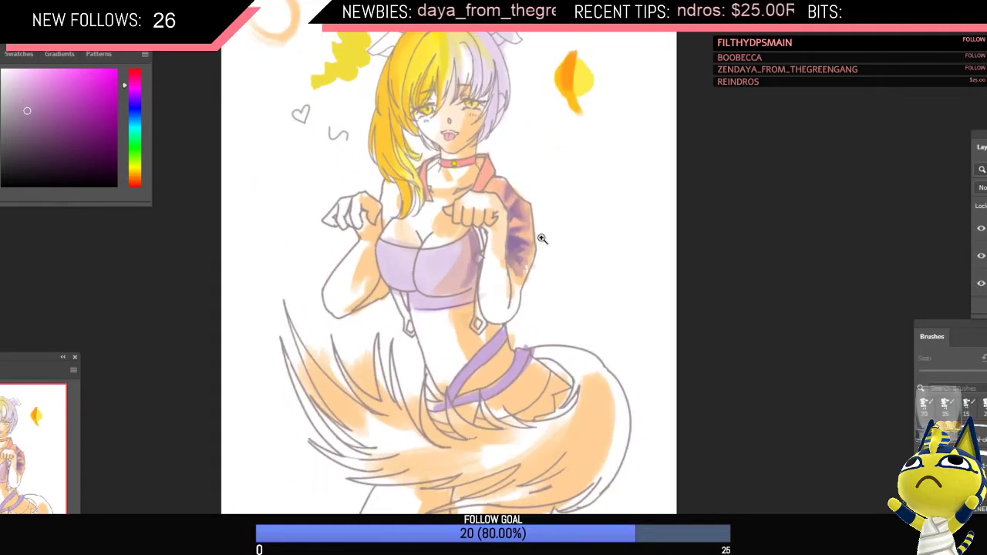
Step: Extend the top's side shadow down to its lower band with a sampled dusty pink, undoing one stray stroke
alt+click(480, 220)
alt+click(480, 224)
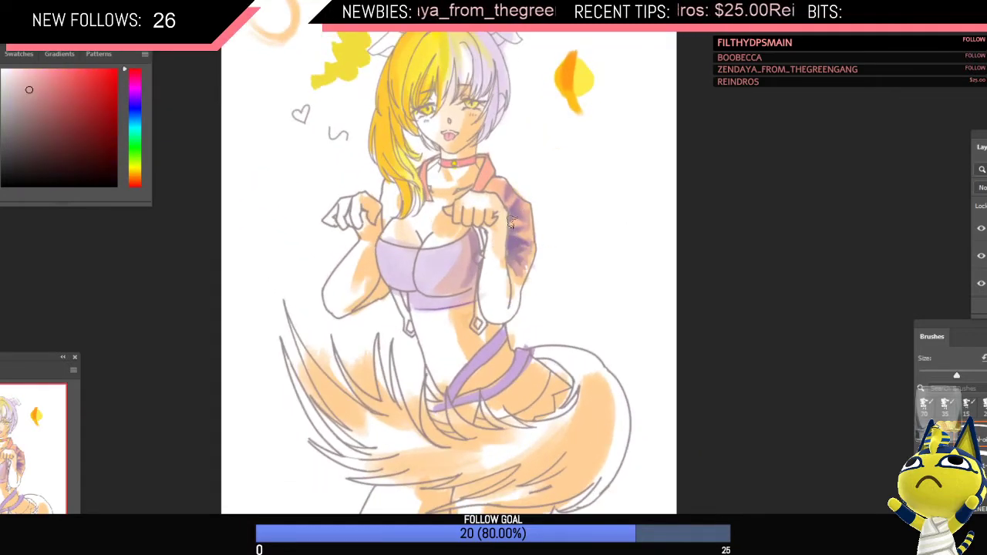
alt+click(481, 229)
mouse_move(471, 257)
mouse_down()
mouse_move(446, 289)
mouse_move(474, 272)
mouse_move(463, 288)
mouse_move(473, 250)
mouse_move(456, 291)
mouse_move(470, 272)
mouse_up()
key(ctrl+z)
alt+click(458, 269)
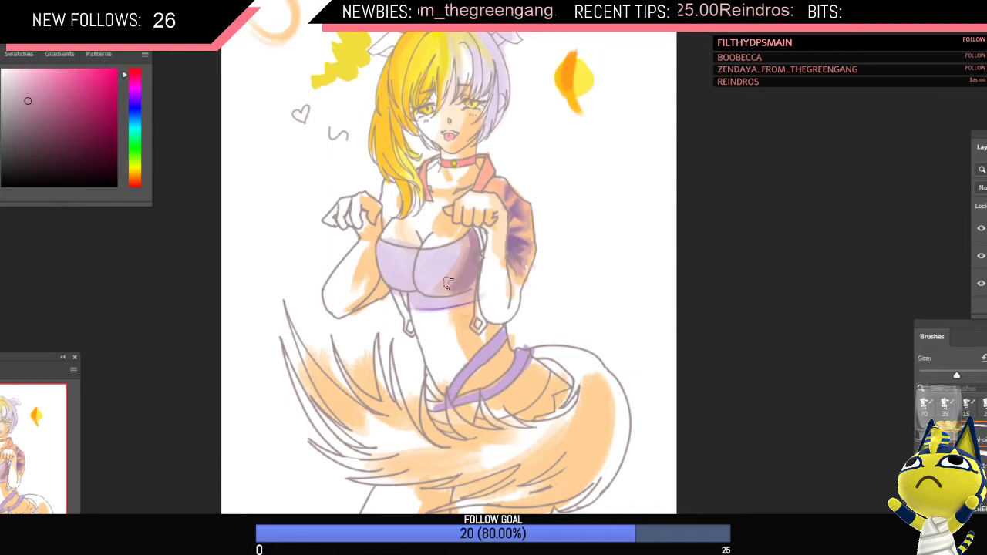
drag(449, 290, 462, 298)
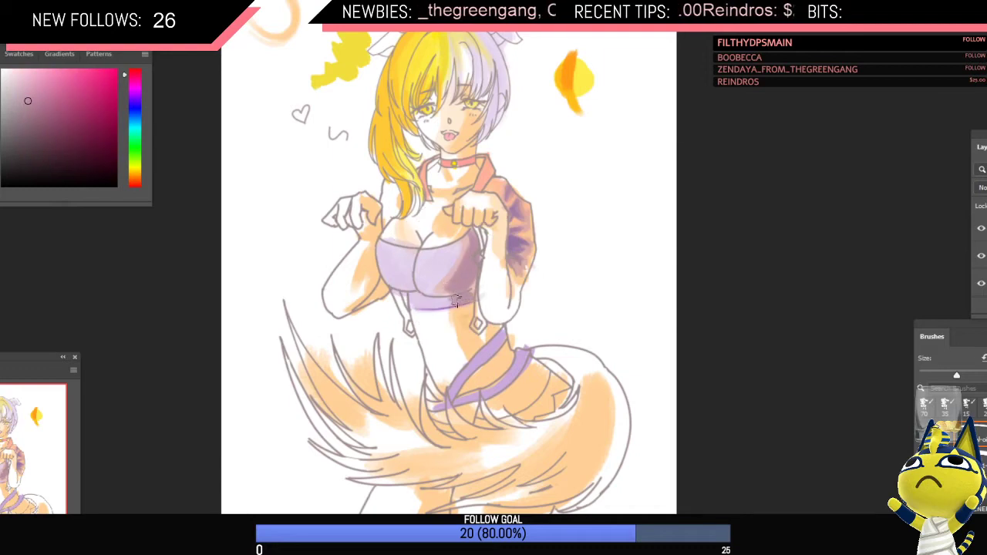
scroll(503, 290, down, 3)
scroll(497, 293, up, 3)
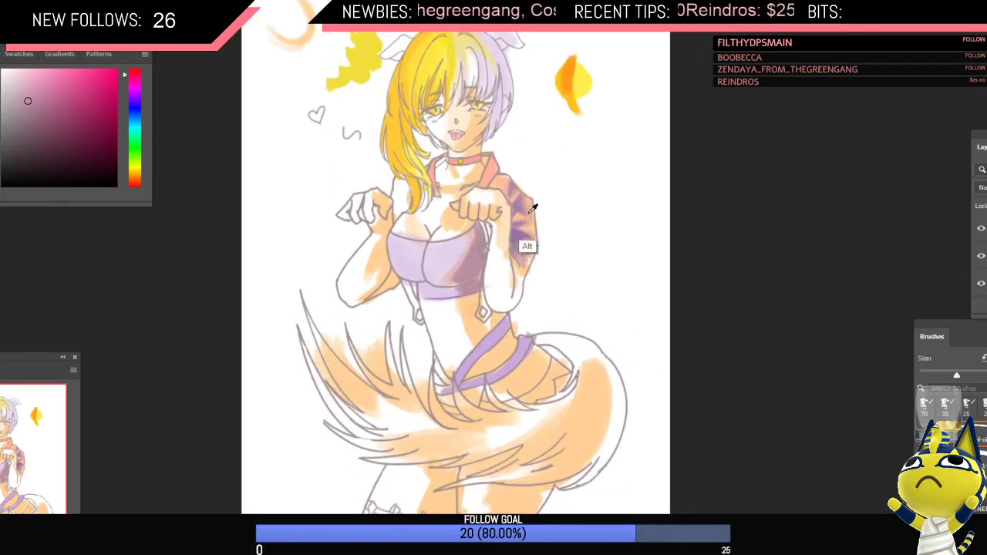
Step: Refine the sleeve's outer edge and lower stripes with a smaller brush, resampling its muted reds and orange
alt+click(528, 213)
key([)
alt+click(540, 262)
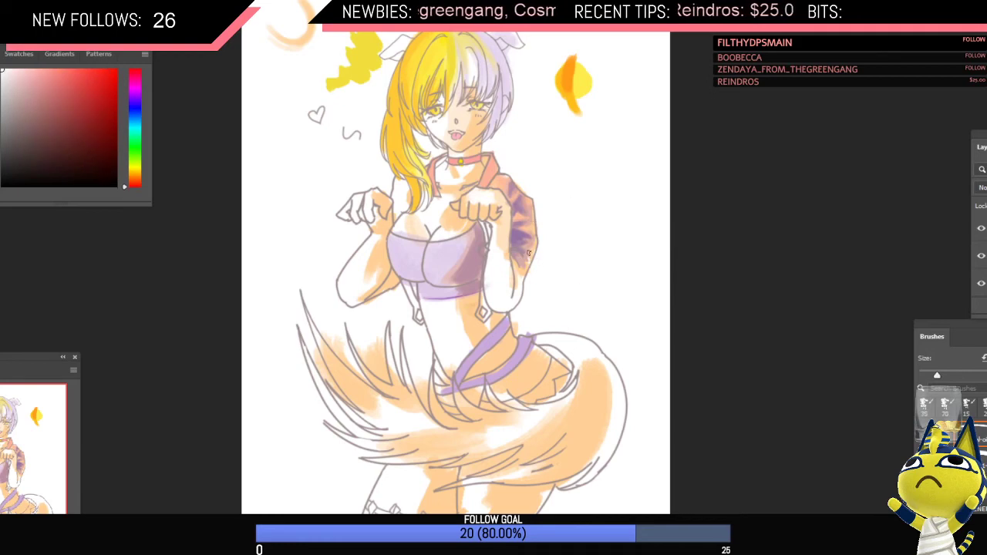
alt+click(527, 246)
alt+click(529, 237)
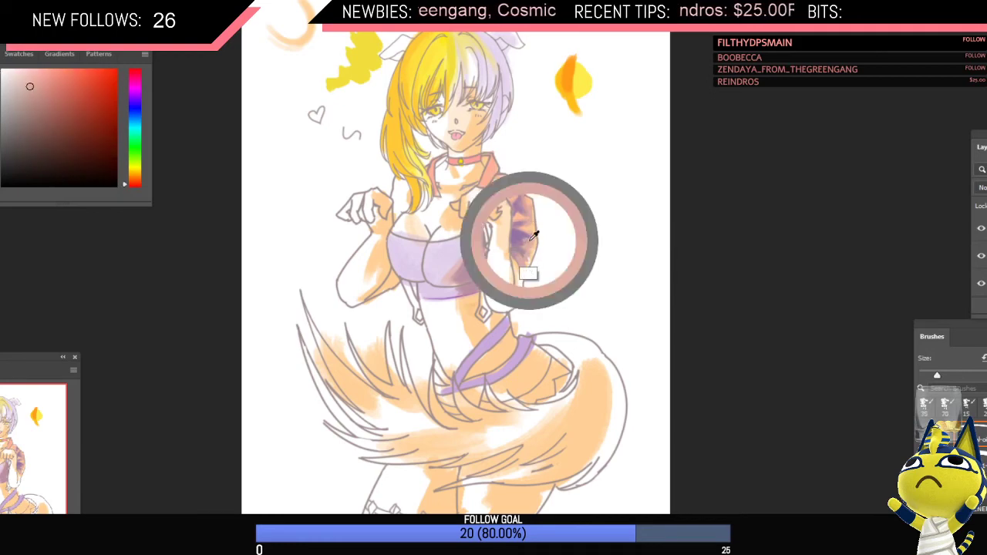
alt+click(528, 235)
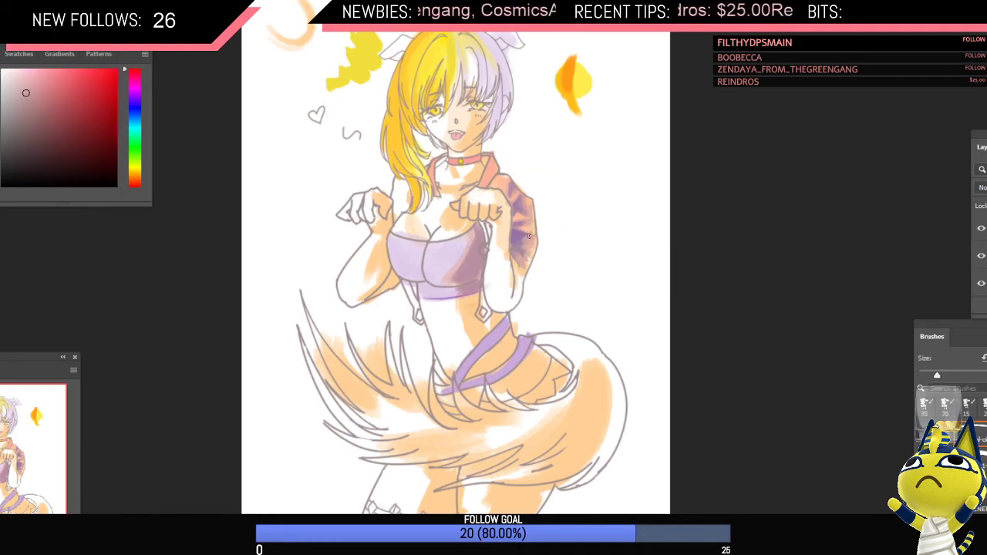
alt+click(529, 230)
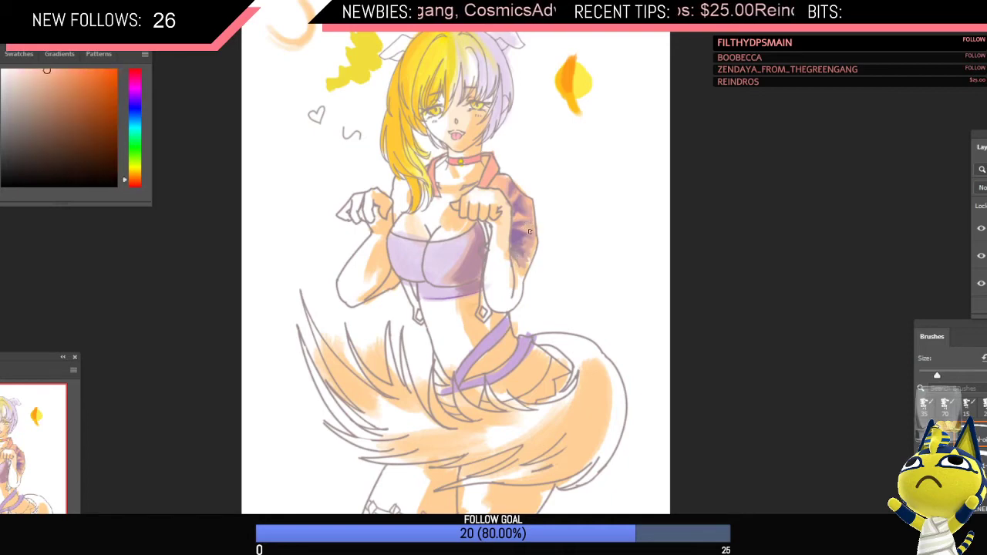
drag(546, 273, 482, 294)
drag(482, 294, 535, 258)
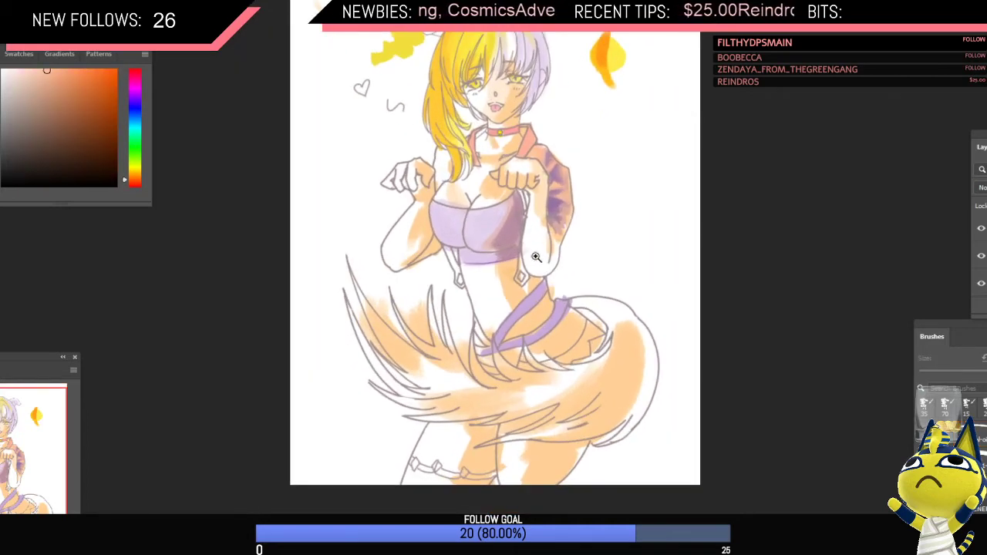
Step: Deepen the shadow on the top's side with a larger brush, painting dark blue-violet and a brighter, saturated blue-violet over it
alt+click(508, 237)
alt+click(556, 198)
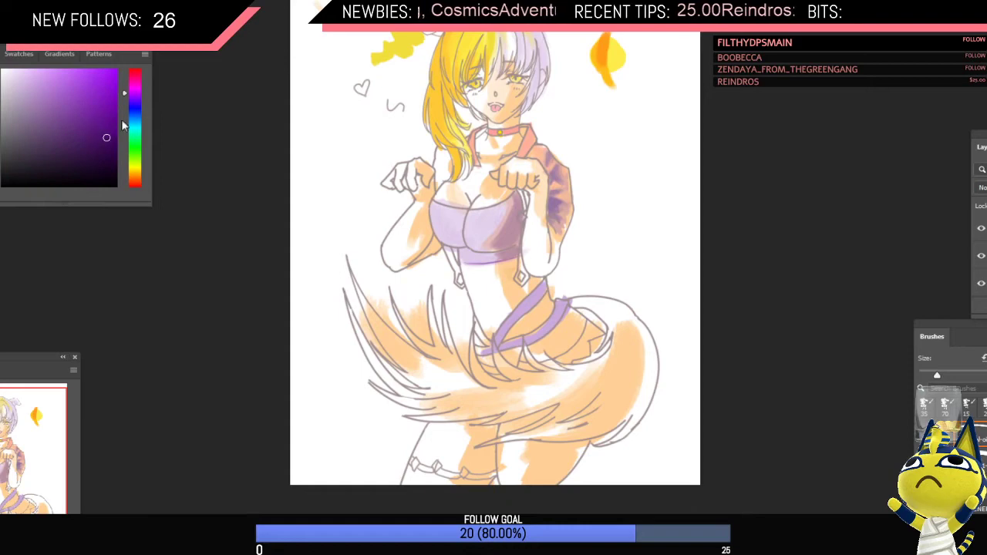
click(133, 101)
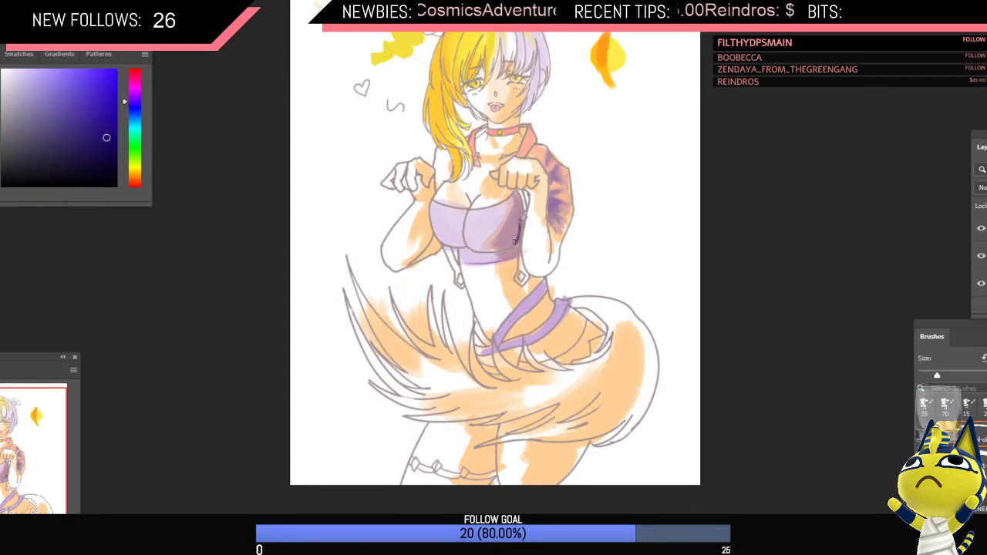
key(bracketright)
key(bracketright)
key(bracketright)
key(bracketright)
key(bracketright)
drag(518, 227, 507, 241)
click(109, 73)
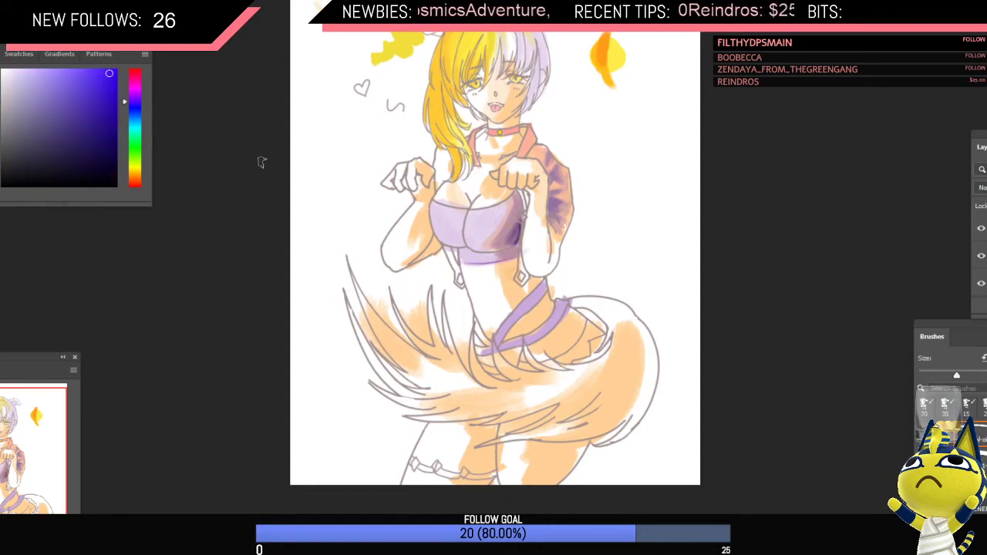
alt+click(516, 223)
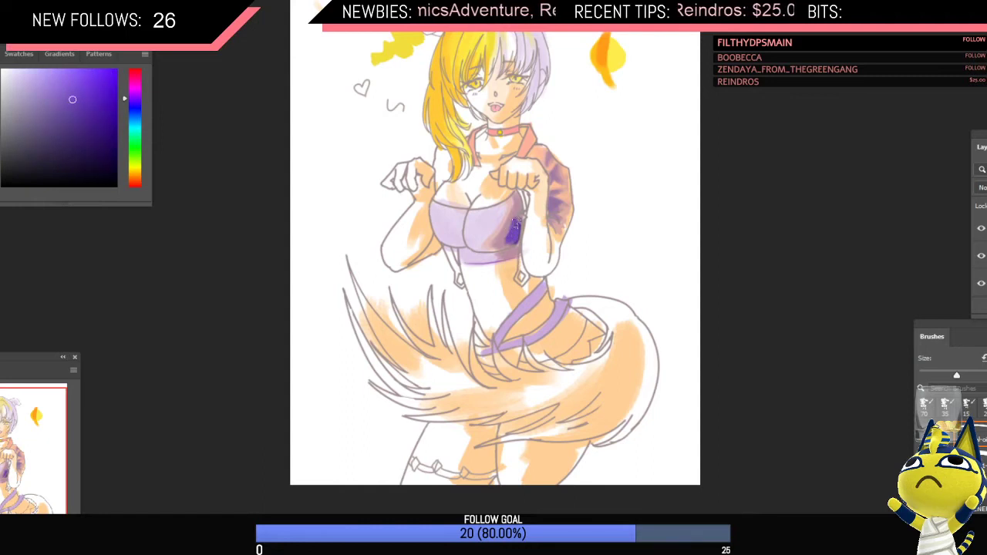
Step: Blend the blue-violet shadow into the side of the top with violets sampled from it, and sample the collar's red
alt+click(517, 211)
drag(517, 215, 512, 234)
alt+click(518, 222)
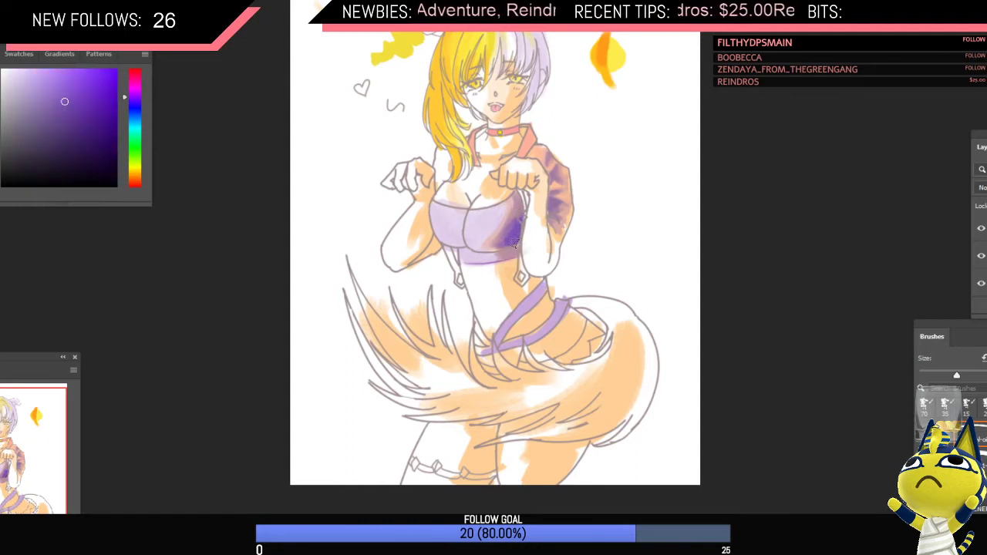
alt+click(528, 147)
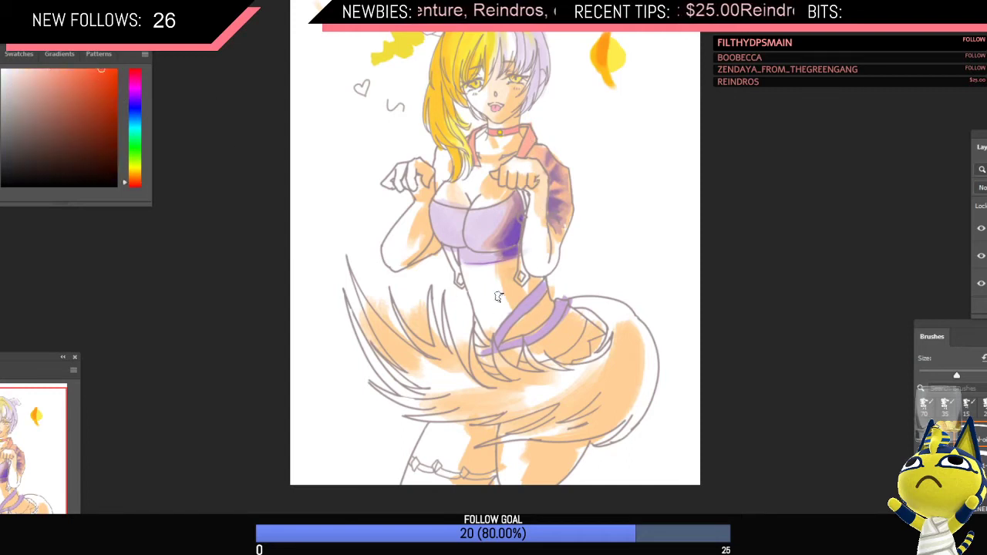
Step: Shade the side of the waist with a sampled orange and the upper ends of the hip straps with dark violet sampled from the top
alt+click(511, 268)
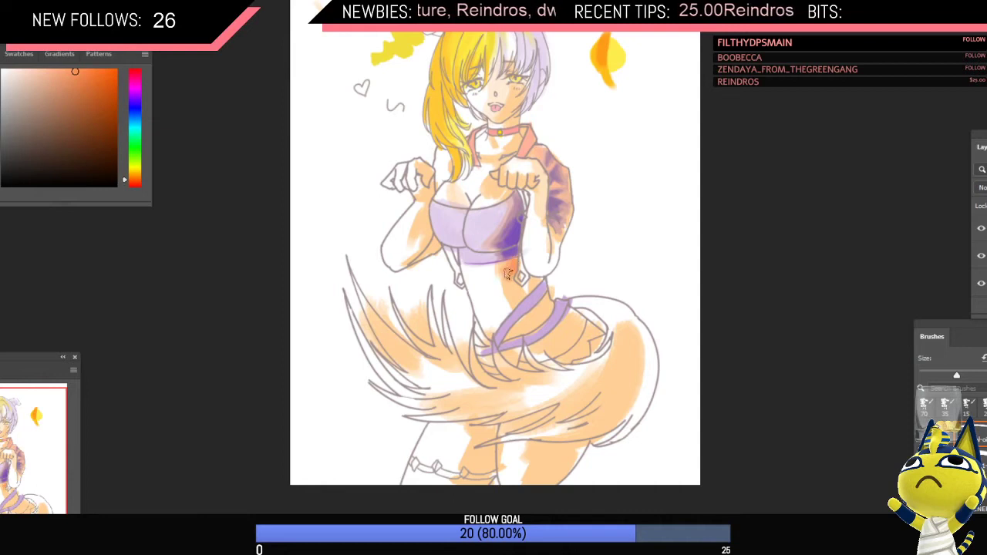
alt+click(512, 275)
mouse_move(512, 275)
mouse_down()
mouse_move(554, 310)
mouse_move(539, 310)
mouse_move(549, 304)
mouse_move(517, 229)
mouse_move(547, 281)
mouse_move(519, 308)
mouse_move(556, 316)
mouse_up()
alt+click(516, 234)
alt+click(538, 294)
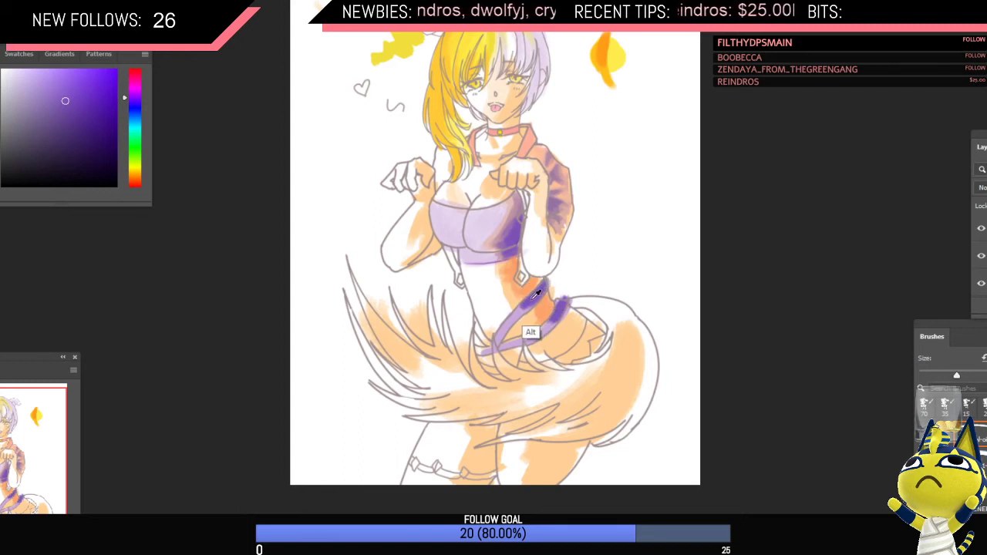
Step: Colour the hip below the straps with a larger brush, blending sampled orange and the hair's yellow into a warm golden tone
alt+click(542, 344)
key(])
mouse_move(564, 330)
mouse_down()
mouse_move(556, 354)
mouse_move(574, 337)
mouse_up()
alt+click(468, 71)
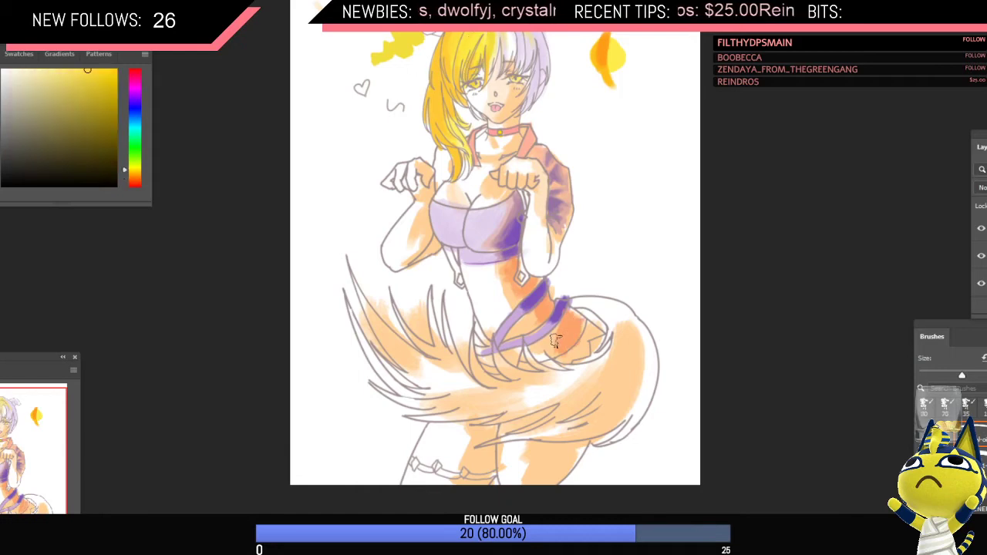
alt+click(557, 339)
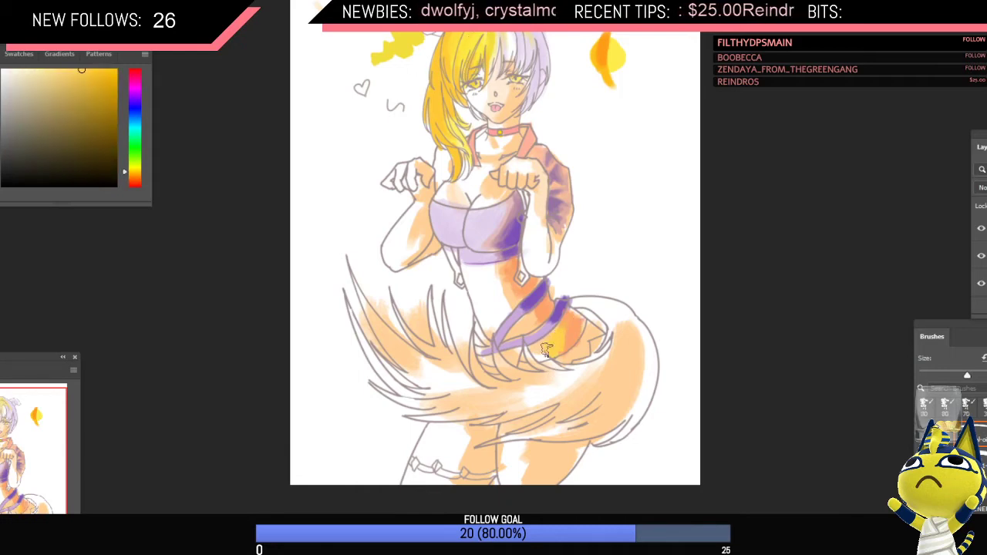
alt+click(559, 339)
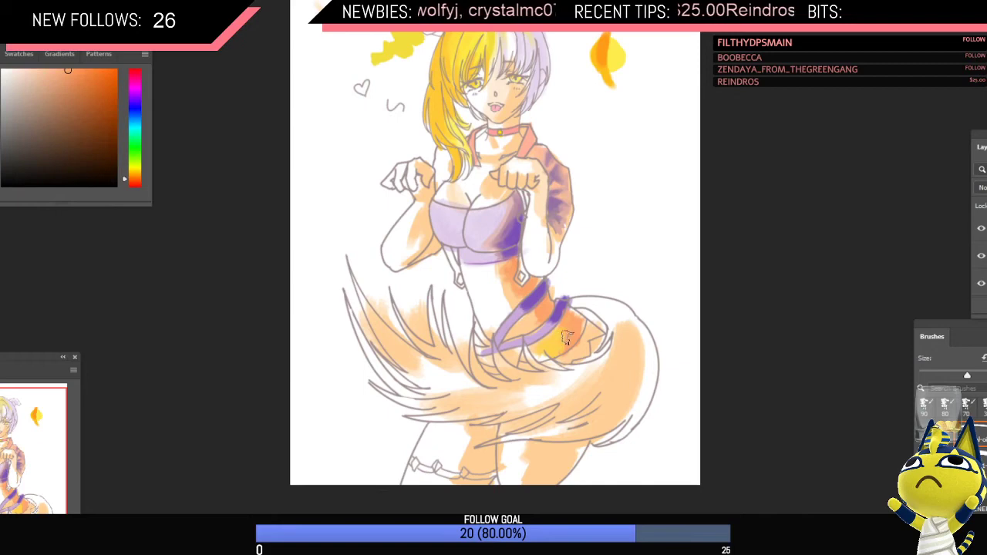
alt+click(567, 337)
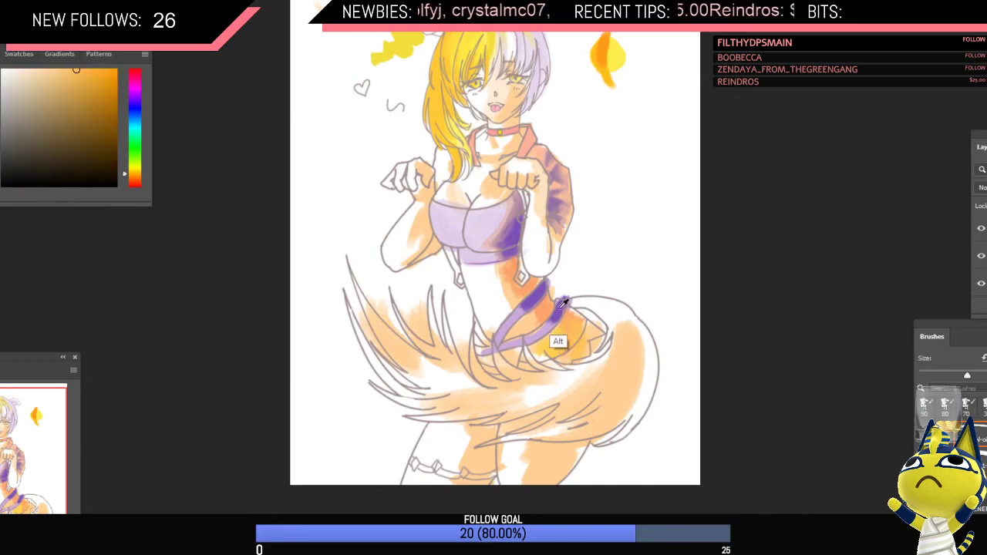
alt+click(560, 309)
Step: Paint a dark reddish-brown shadow along the inner curve of the tail's upper bend, redoing one stroke with a sampled lighter brown
alt+click(620, 377)
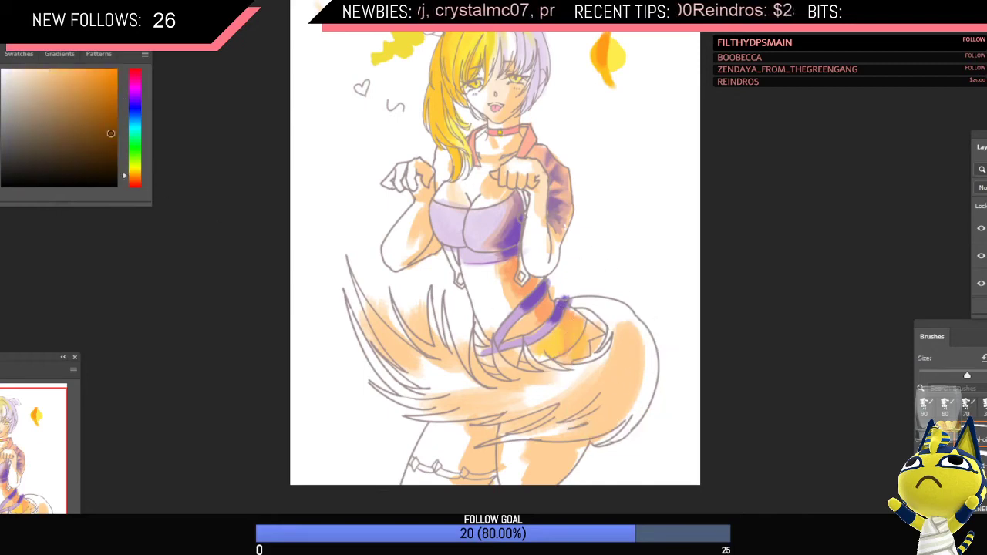
click(134, 185)
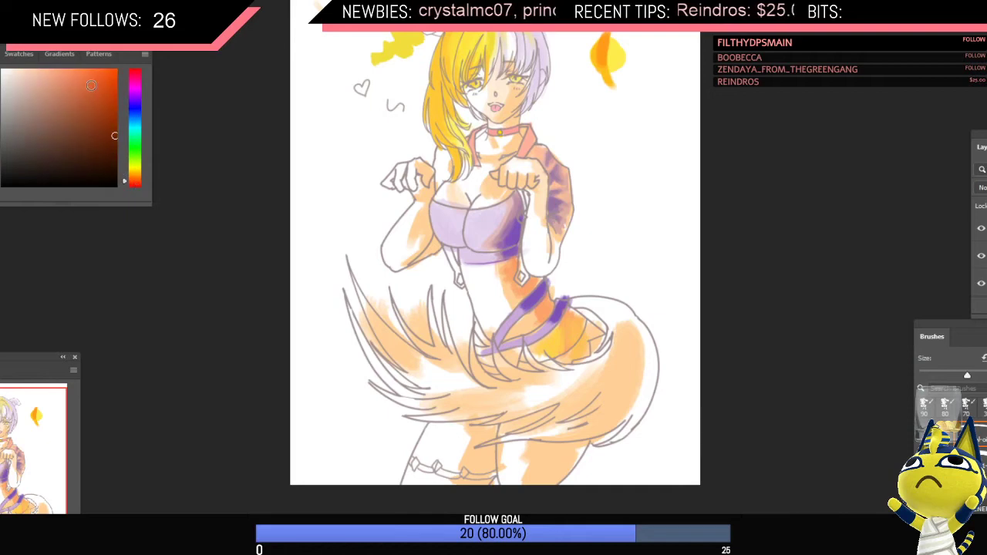
mouse_move(622, 366)
mouse_down()
mouse_move(613, 329)
mouse_move(612, 377)
mouse_move(609, 304)
mouse_move(603, 318)
mouse_move(624, 346)
mouse_up()
click(96, 74)
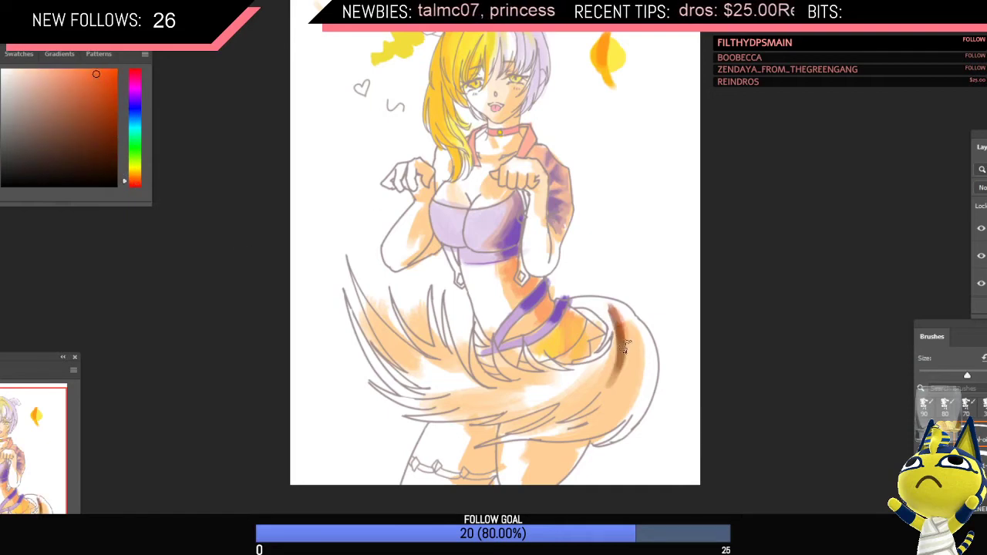
alt+click(618, 319)
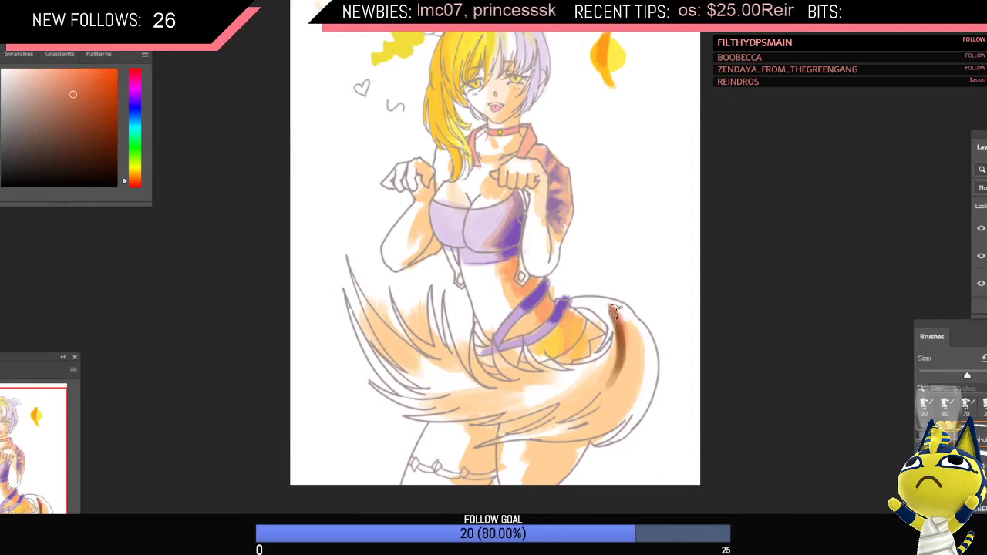
mouse_move(606, 314)
mouse_down()
mouse_move(640, 386)
mouse_move(608, 421)
mouse_up()
key(ctrl+z)
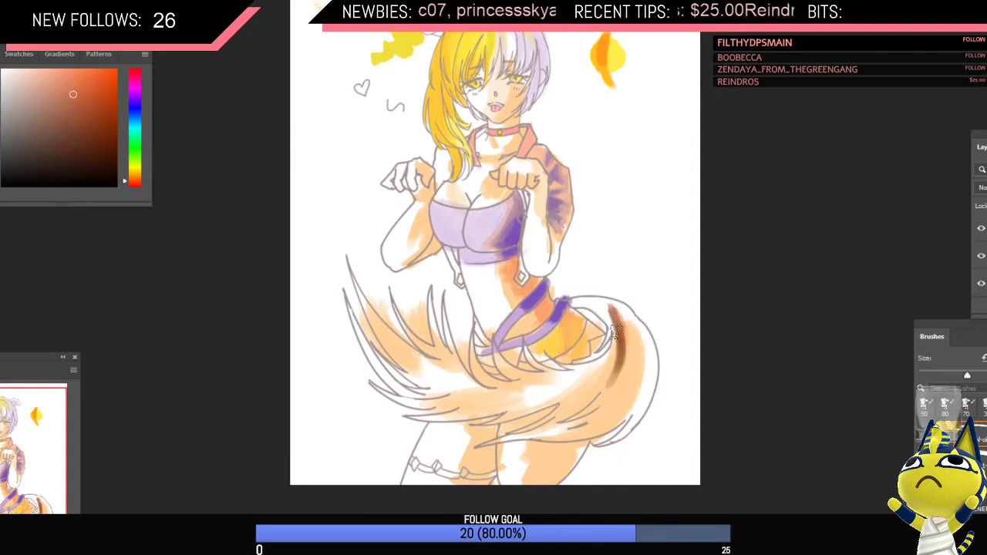
drag(607, 306, 632, 355)
Step: Spread the brown shading across the tail's outer bend in curved fur strokes, resampling the browns and peach tones
alt+click(639, 344)
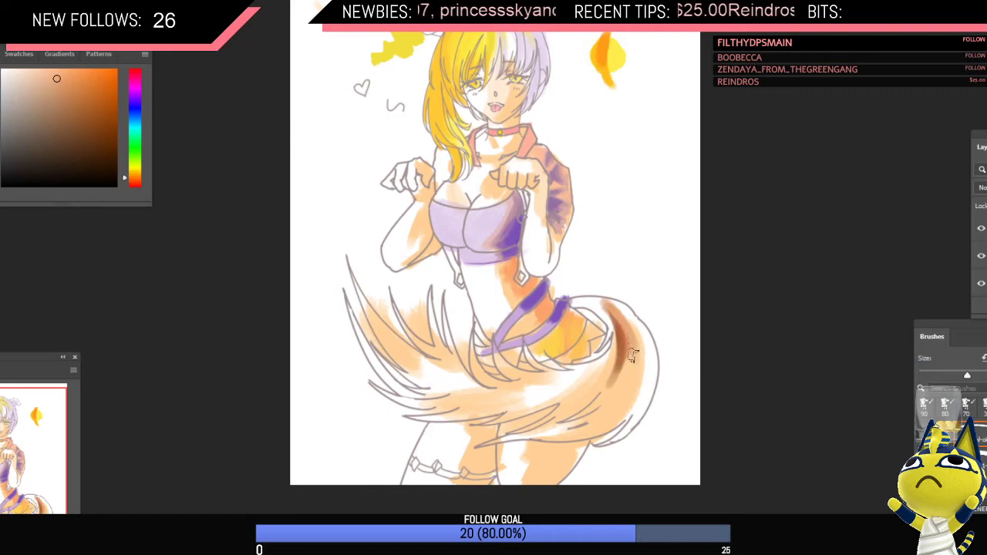
alt+click(620, 371)
mouse_move(601, 310)
mouse_down()
mouse_move(616, 352)
mouse_move(613, 325)
mouse_move(602, 308)
mouse_move(607, 364)
mouse_move(615, 332)
mouse_move(641, 356)
mouse_up()
alt+click(635, 340)
alt+click(632, 332)
drag(622, 323, 637, 381)
drag(646, 338, 646, 380)
alt+click(619, 345)
mouse_move(628, 313)
mouse_down()
mouse_move(644, 357)
mouse_move(611, 308)
mouse_move(577, 305)
mouse_move(632, 334)
mouse_up()
Step: Paint dark brown fur strands along the tail's edge below the hip and through its middle, using browns sampled from the tail
mouse_move(582, 302)
mouse_down()
mouse_move(559, 370)
mouse_move(579, 369)
mouse_move(557, 371)
mouse_move(614, 344)
mouse_move(549, 418)
mouse_move(612, 377)
mouse_move(592, 414)
mouse_move(601, 413)
mouse_move(570, 421)
mouse_move(595, 405)
mouse_move(536, 443)
mouse_move(570, 416)
mouse_move(625, 407)
mouse_move(521, 412)
mouse_move(559, 394)
mouse_move(488, 417)
mouse_move(573, 381)
mouse_move(503, 368)
mouse_move(519, 379)
mouse_move(492, 342)
mouse_move(536, 385)
mouse_up()
alt+click(620, 376)
alt+click(601, 378)
alt+click(567, 378)
alt+click(521, 380)
alt+click(519, 364)
mouse_move(495, 348)
mouse_down()
mouse_move(521, 378)
mouse_move(542, 383)
mouse_up()
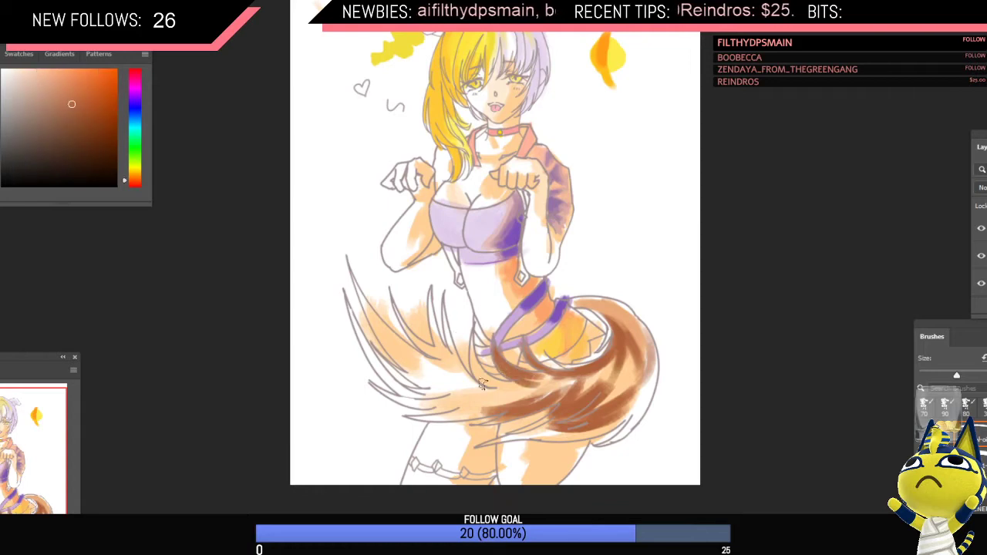
Step: Extend the fur strands toward the tail's tip and fill its middle with a sampled lighter brown
drag(480, 383, 467, 340)
alt+click(511, 389)
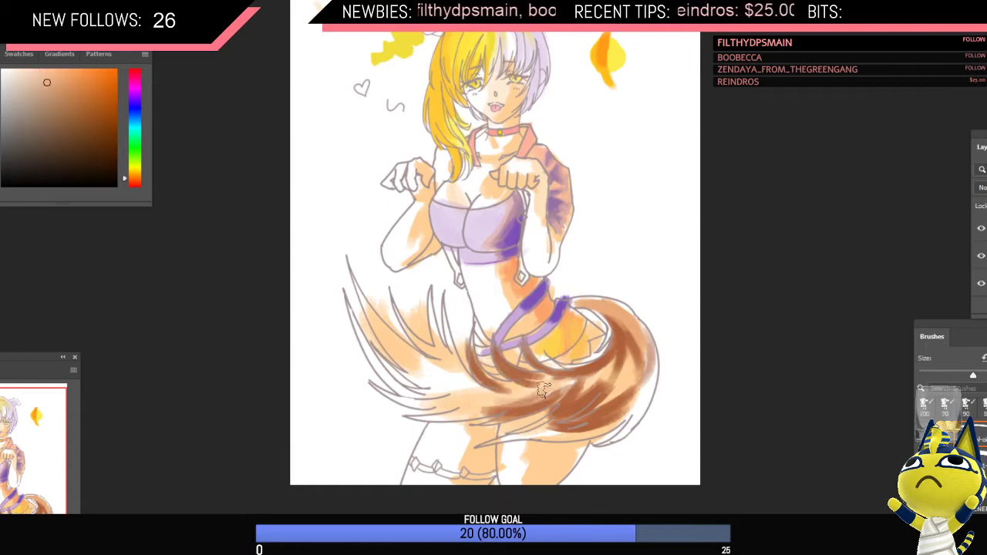
mouse_move(532, 402)
mouse_down()
mouse_move(440, 407)
mouse_move(452, 413)
mouse_move(485, 386)
mouse_move(520, 400)
mouse_move(489, 410)
mouse_move(568, 392)
mouse_up()
alt+click(523, 408)
alt+click(574, 420)
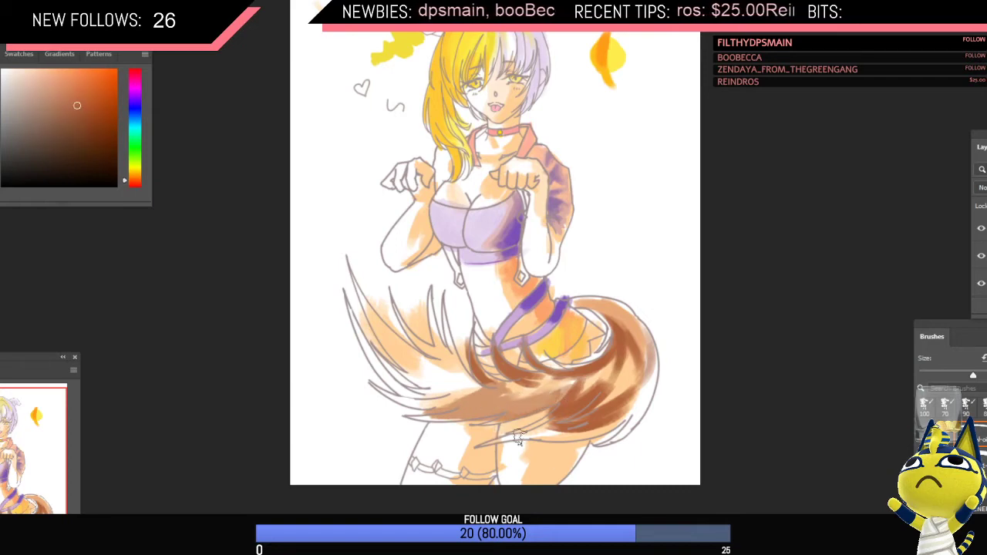
Step: Fill the tail's lower edge and outer curve with reddish-brown fur strokes at varied brush sizes, undoing the unwanted ones
key(bracketleft)
mouse_move(530, 430)
mouse_down()
mouse_move(558, 414)
mouse_move(496, 441)
mouse_up()
mouse_move(558, 428)
mouse_down()
mouse_move(509, 439)
mouse_move(598, 429)
mouse_move(542, 429)
mouse_move(616, 405)
mouse_move(577, 436)
mouse_move(626, 412)
mouse_up()
key(bracketright)
mouse_move(606, 442)
mouse_down()
mouse_move(639, 401)
mouse_move(598, 443)
mouse_move(628, 403)
mouse_move(626, 424)
mouse_move(640, 376)
mouse_up()
key(ctrl+z)
key(ctrl+z)
key(bracketright)
drag(628, 427, 634, 419)
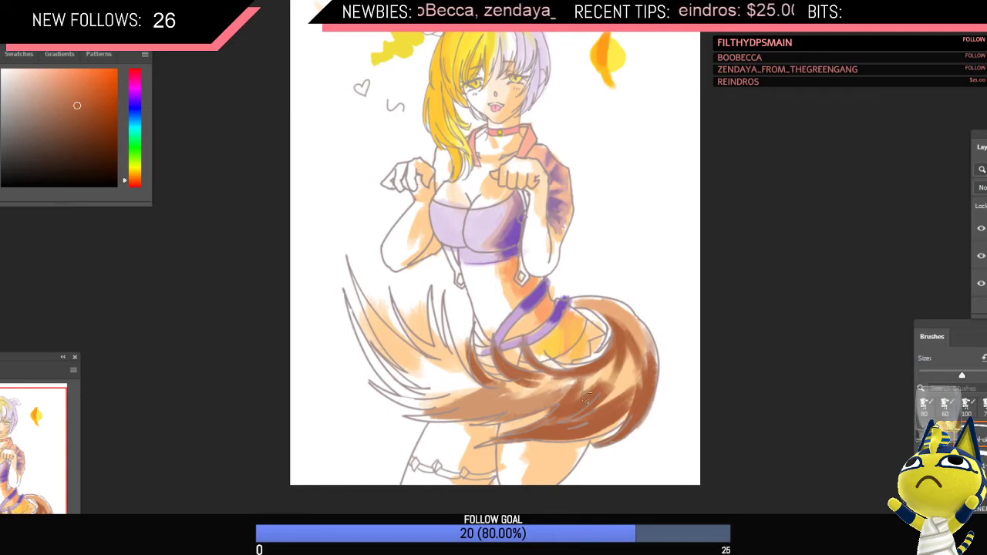
Step: Try curved and scribbled brown test strokes in the blank area beside the character and undo them
mouse_move(596, 274)
mouse_down()
mouse_move(646, 152)
mouse_move(624, 249)
mouse_move(647, 152)
mouse_up()
key(ctrl+z)
key(ctrl+z)
key(ctrl+z)
key(ctrl+z)
key(ctrl+z)
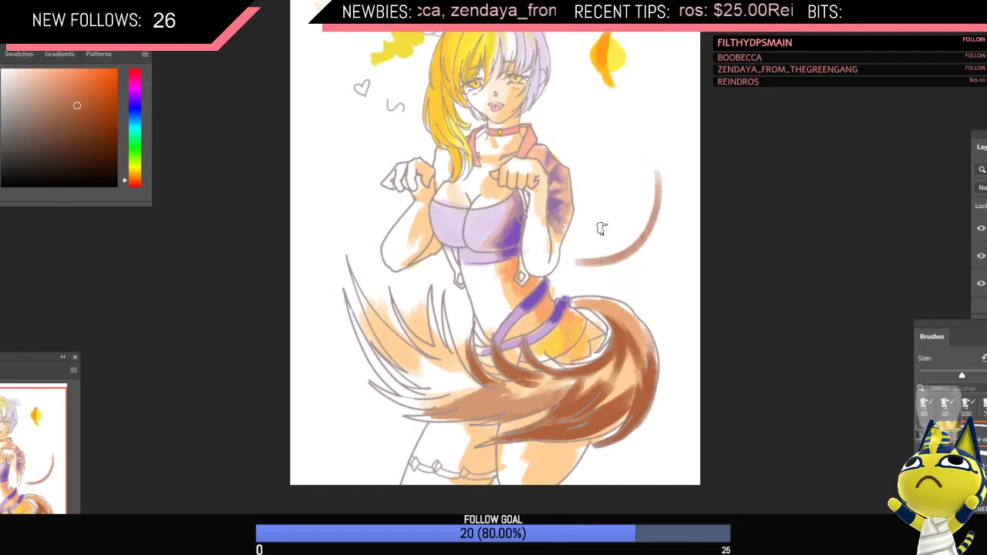
drag(577, 266, 642, 145)
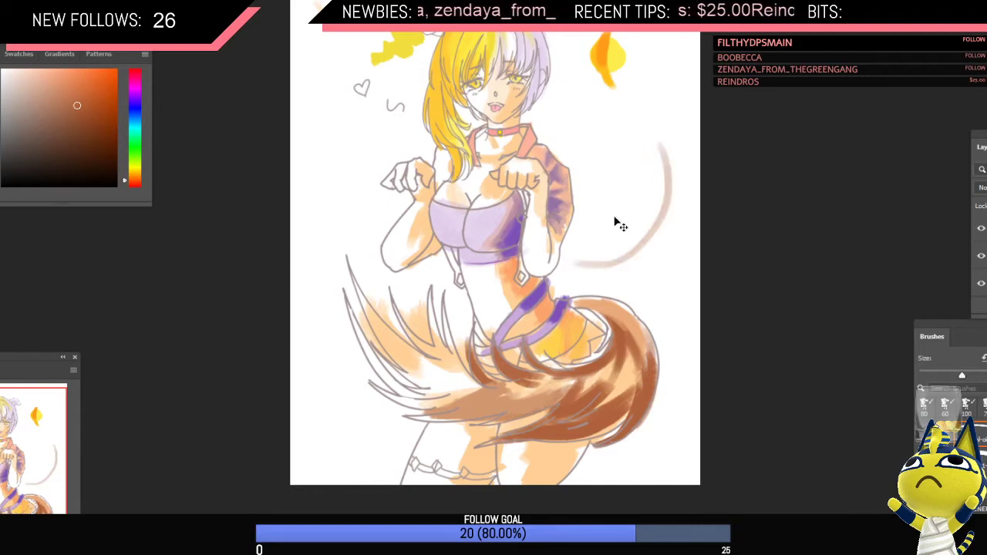
key(ctrl+z)
mouse_move(589, 253)
mouse_down()
mouse_move(639, 152)
mouse_move(638, 206)
mouse_move(665, 245)
mouse_up()
key(ctrl+z)
key(ctrl+z)
key(ctrl+z)
key(ctrl+z)
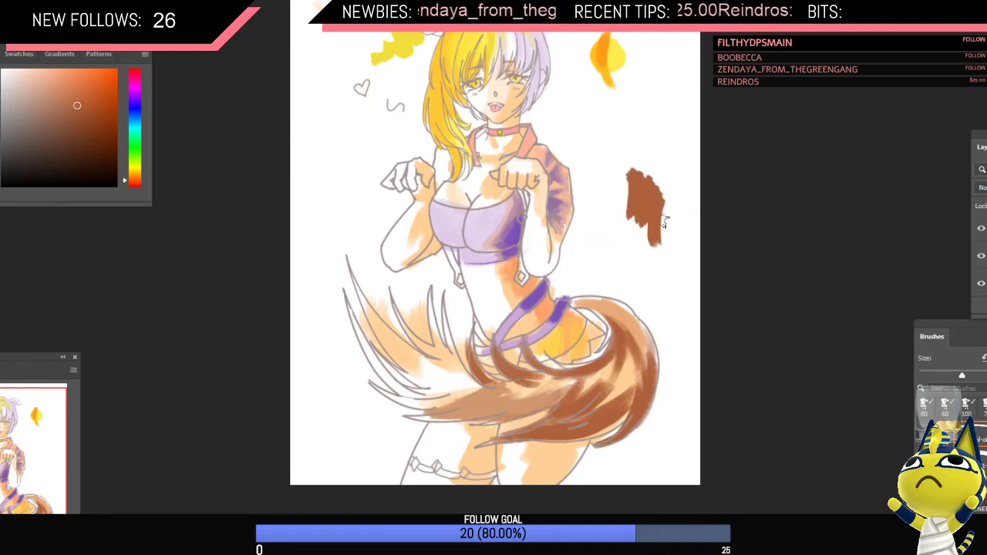
key(ctrl+z)
Step: Paint a small practice tuft of brown fur in the blank area above the tail, trying different brush sizes
mouse_move(646, 194)
mouse_down()
mouse_move(592, 240)
mouse_move(598, 251)
mouse_up()
key(])
key(])
mouse_move(657, 226)
mouse_down()
mouse_move(603, 256)
mouse_move(649, 228)
mouse_up()
drag(594, 245, 641, 215)
key(])
key([)
key([)
key([)
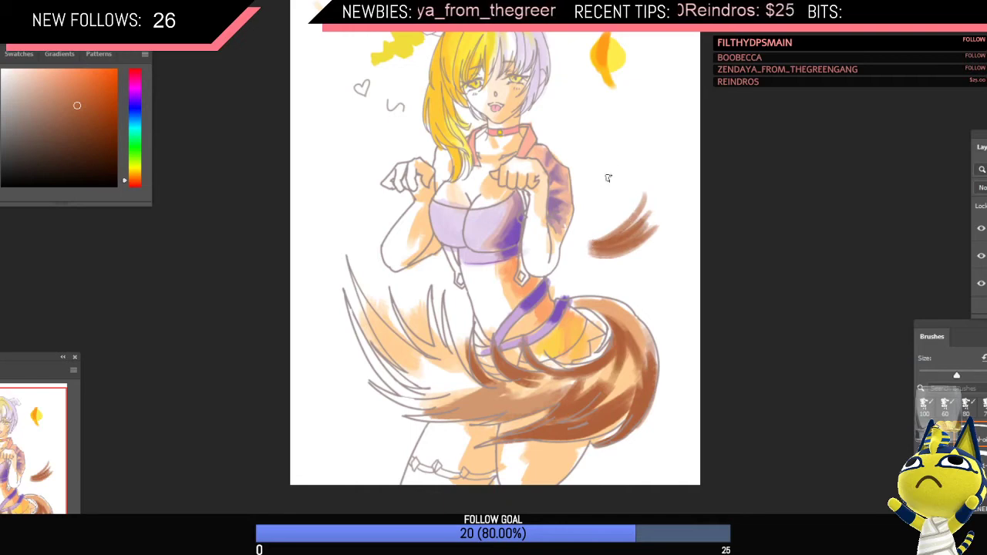
key(])
key(])
key(])
key(])
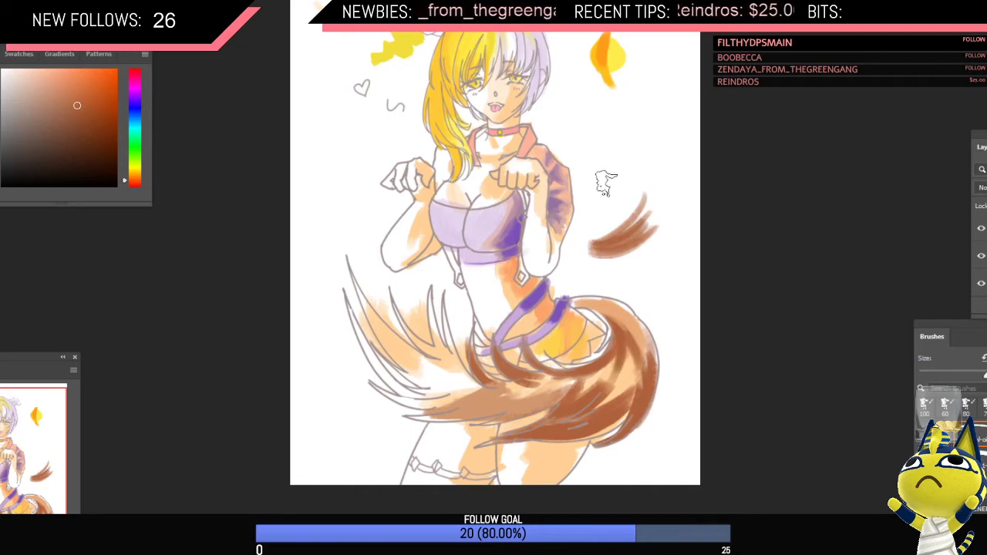
Step: Try broad, faint brown strokes with a large brush above the practice tuft and undo them
drag(582, 146, 639, 140)
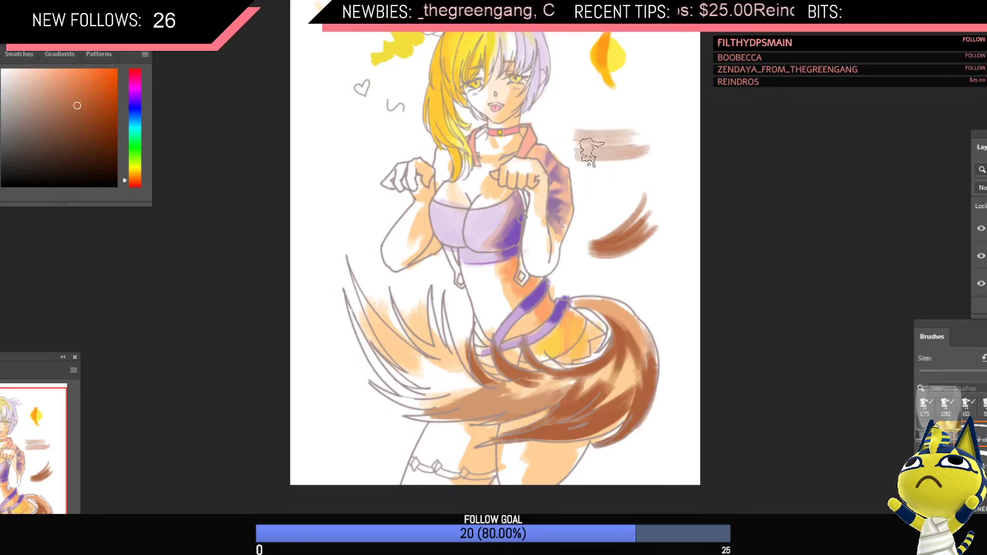
mouse_move(580, 140)
mouse_down()
mouse_move(610, 156)
mouse_move(637, 142)
mouse_up()
key(ctrl+z)
key(ctrl+z)
key(ctrl+z)
key(ctrl+z)
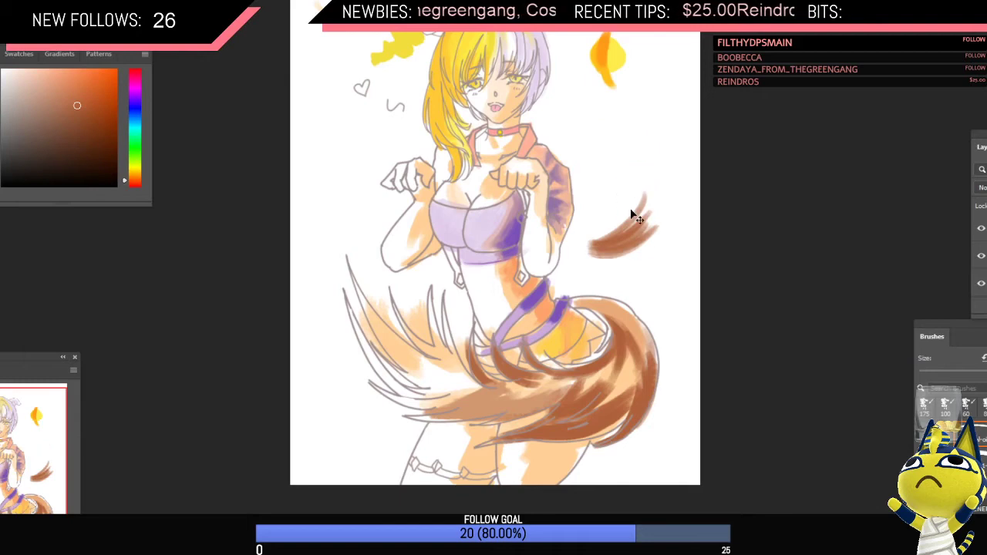
Step: Blend the practice tuft's strands together with lighter browns sampled from it at varied brush sizes
key(])
drag(621, 235, 651, 200)
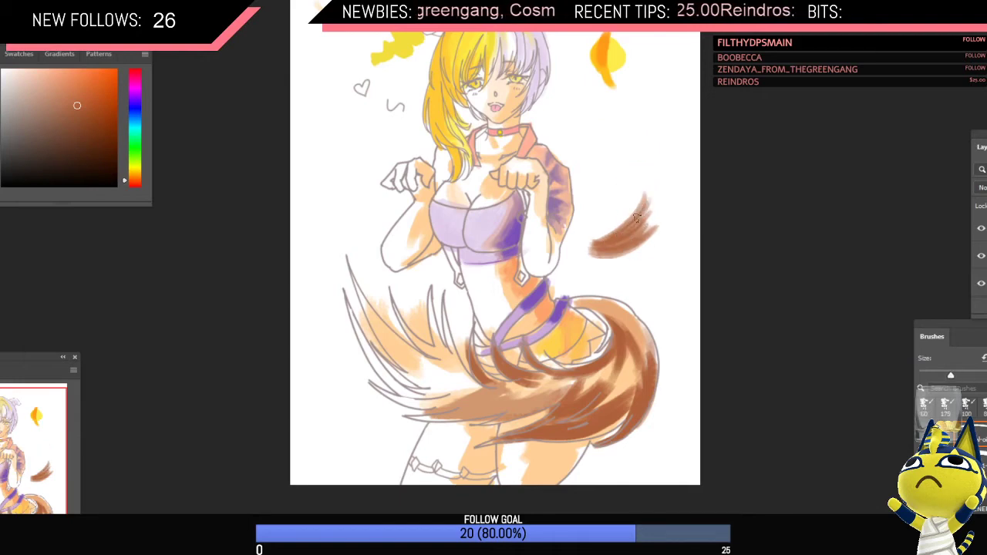
alt+click(641, 207)
drag(617, 233, 652, 203)
key(])
key(])
key(])
drag(615, 234, 640, 233)
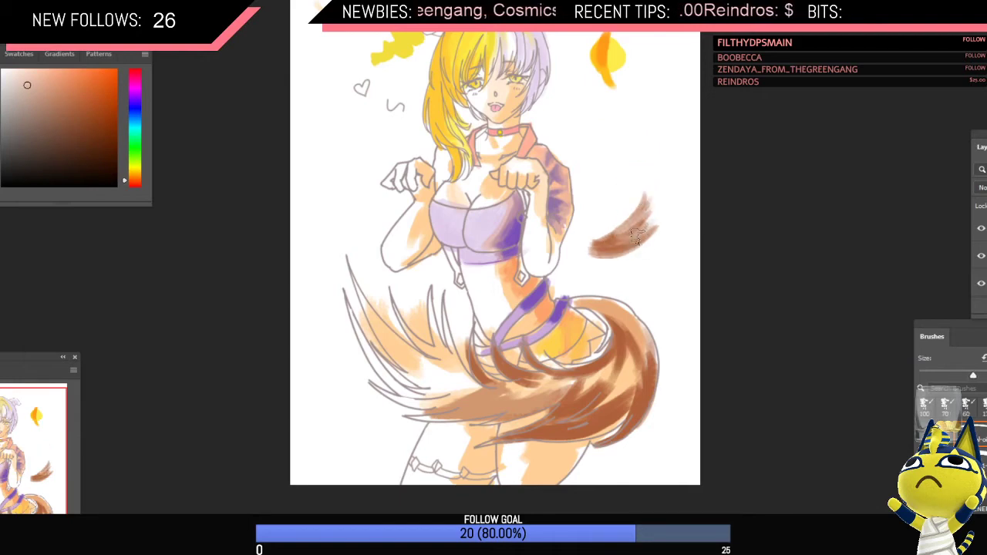
alt+click(633, 232)
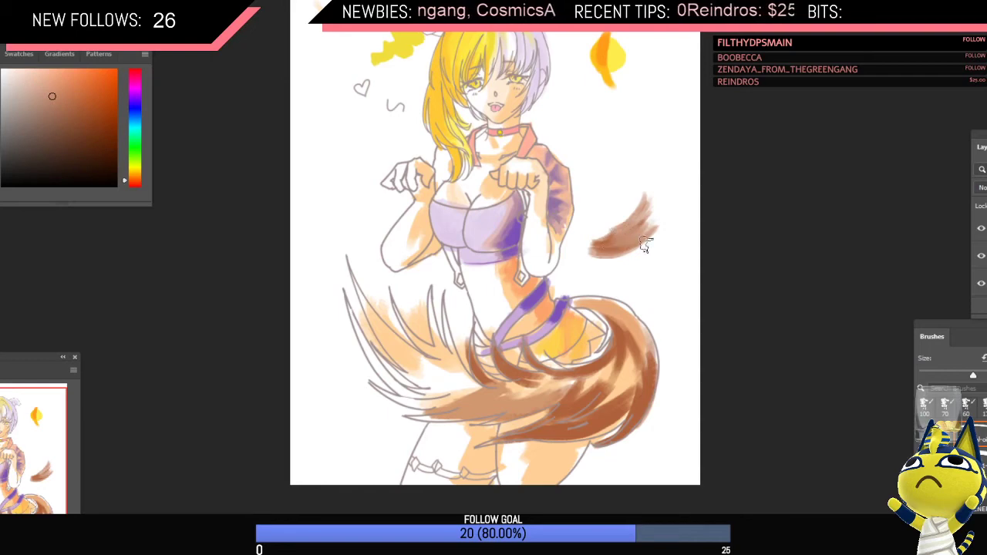
alt+click(626, 234)
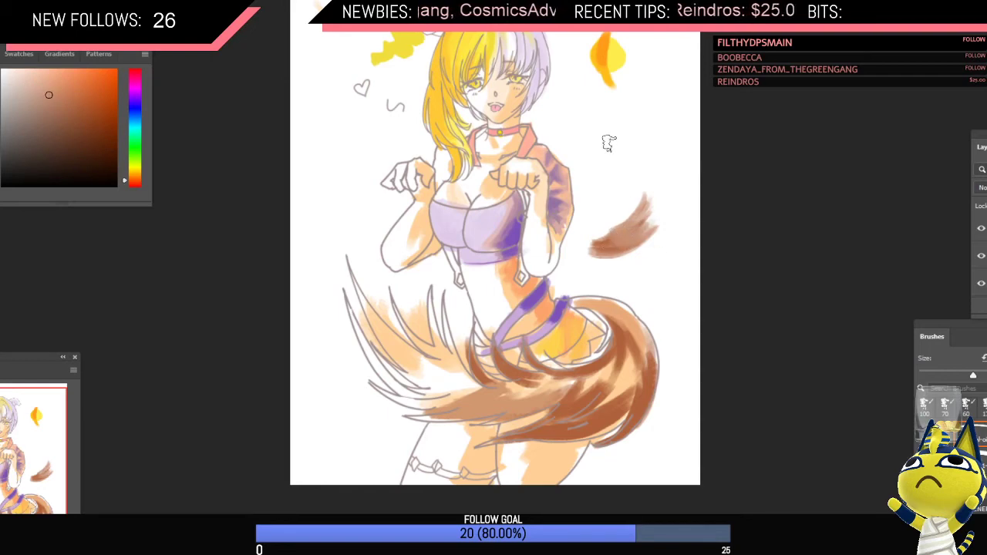
Step: Edge the underside of the practice tuft with the tail's sampled reddish-brown, undoing and repeating the stroke at different small brush sizes
alt+click(611, 410)
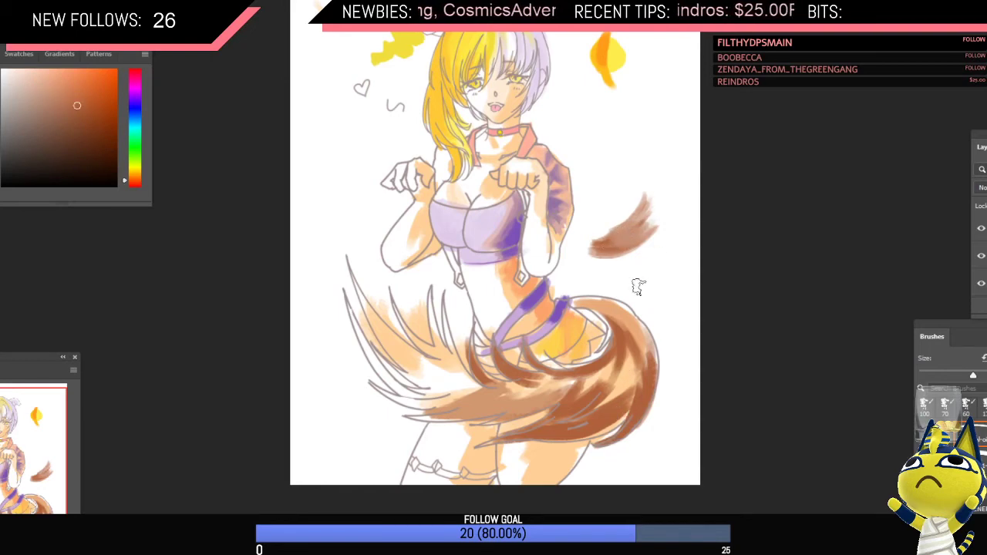
key([)
key([)
key([)
key([)
key([)
drag(591, 255, 651, 240)
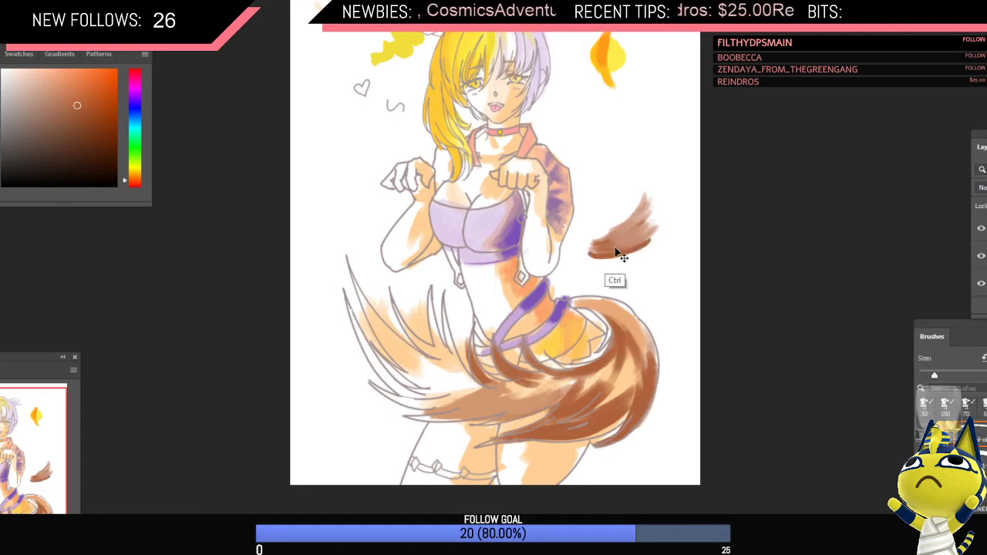
key(ctrl+z)
key([)
key([)
key([)
key([)
key(ctrl+z)
key(])
key(])
key(])
key(])
key(])
mouse_move(591, 253)
mouse_down()
mouse_move(637, 249)
mouse_move(649, 233)
mouse_up()
key(ctrl+z)
key([)
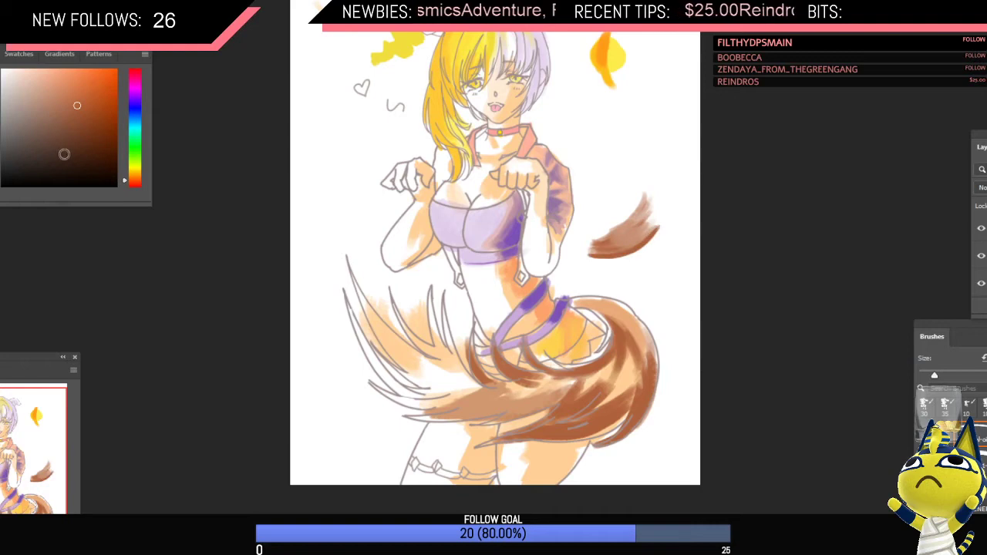
Step: Outline the practice tuft in dark navy blue with a small brush, undoing stray strokes, and erase the whole tuft
click(138, 105)
drag(109, 154, 112, 150)
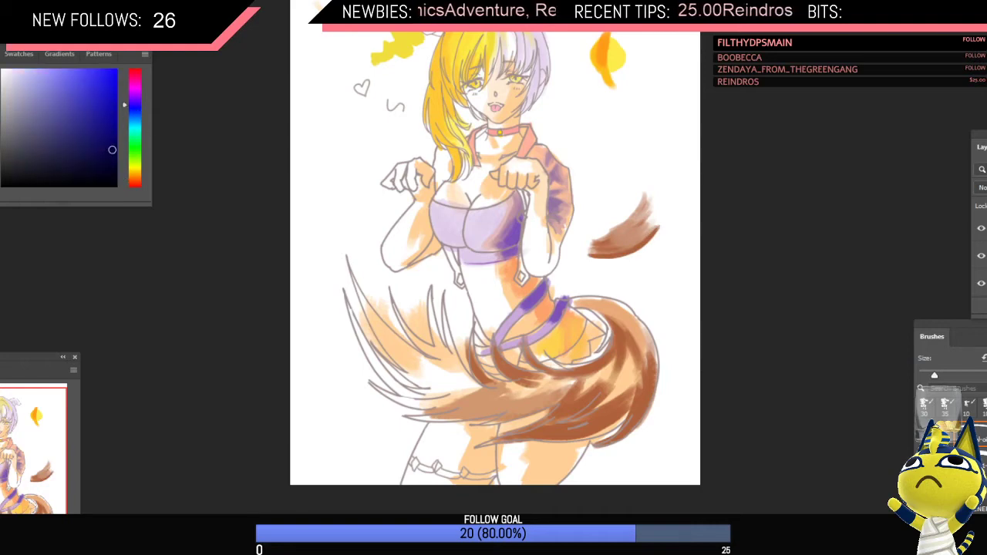
drag(588, 253, 628, 219)
key(ctrl+z)
key([)
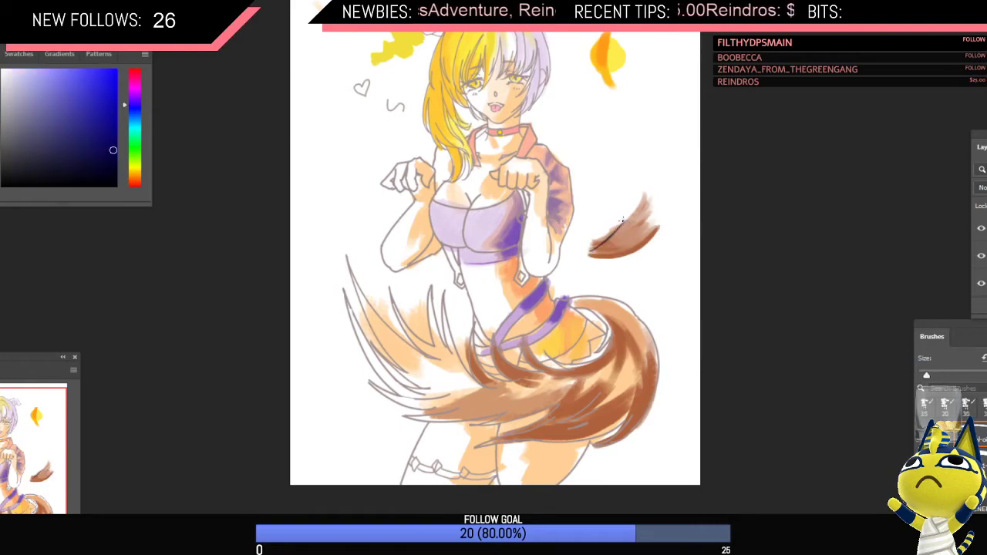
mouse_move(590, 253)
mouse_down()
mouse_move(626, 221)
mouse_move(643, 244)
mouse_up()
key(ctrl+z)
key(ctrl+z)
key(ctrl+z)
key(ctrl+z)
key(])
key(ctrl+z)
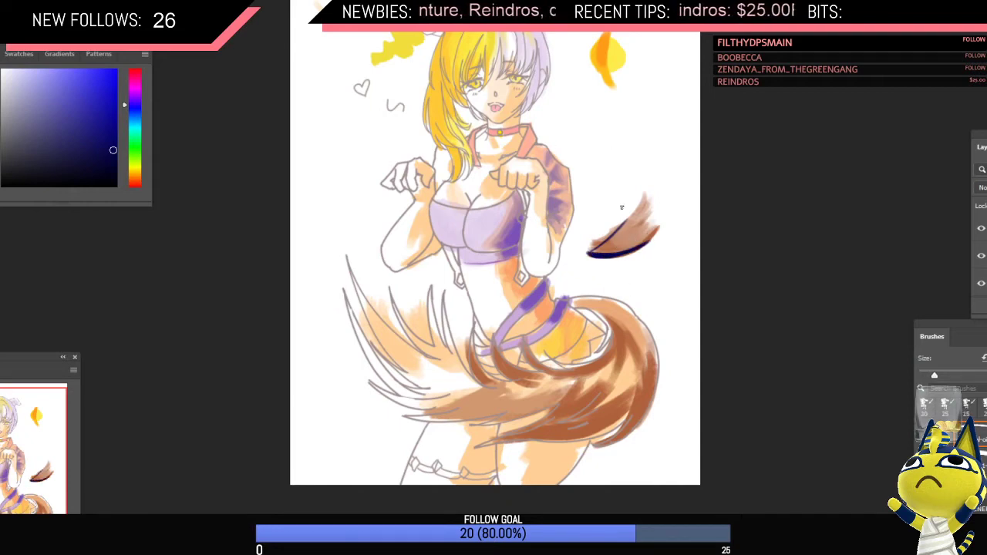
key(e)
mouse_move(613, 248)
mouse_down()
mouse_move(637, 209)
mouse_move(594, 257)
mouse_up()
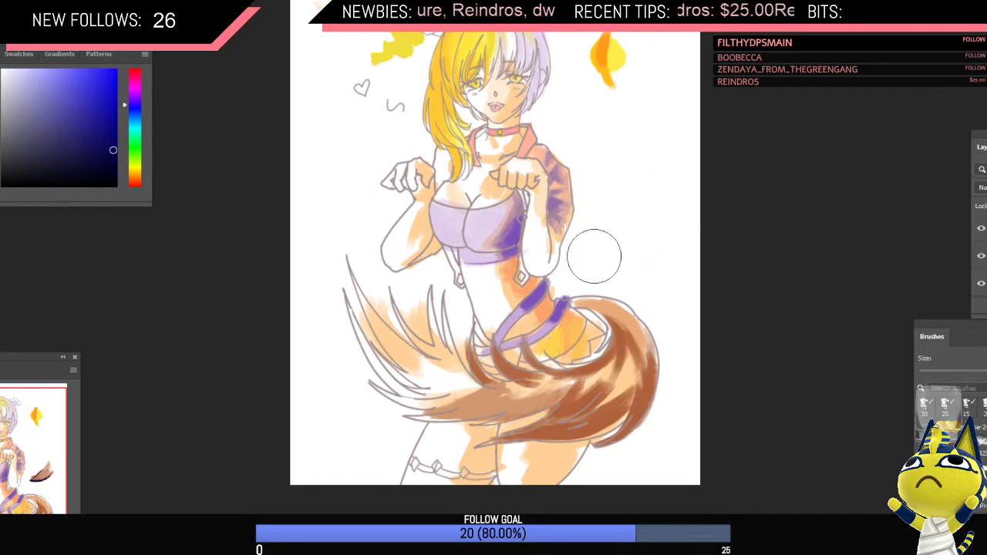
Step: Darken the tail's lower middle strands with brown strokes, sampling fresh tones from the tail and outfit while enlarging the brush
key(b)
alt+click(553, 427)
key(])
key(])
key(])
key(])
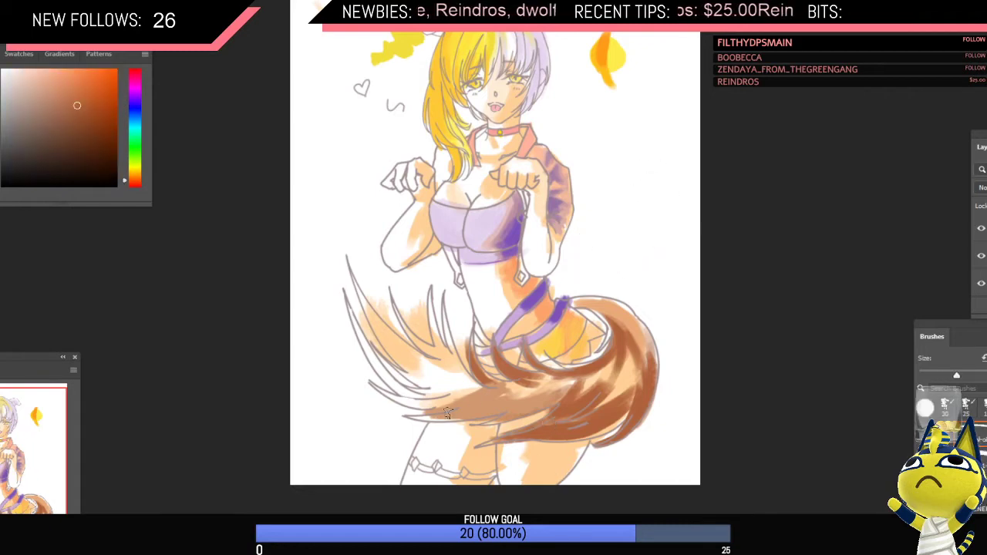
mouse_move(448, 415)
mouse_down()
mouse_move(509, 395)
mouse_move(435, 414)
mouse_move(495, 400)
mouse_move(455, 411)
mouse_move(506, 403)
mouse_up()
alt+click(523, 408)
alt+click(512, 468)
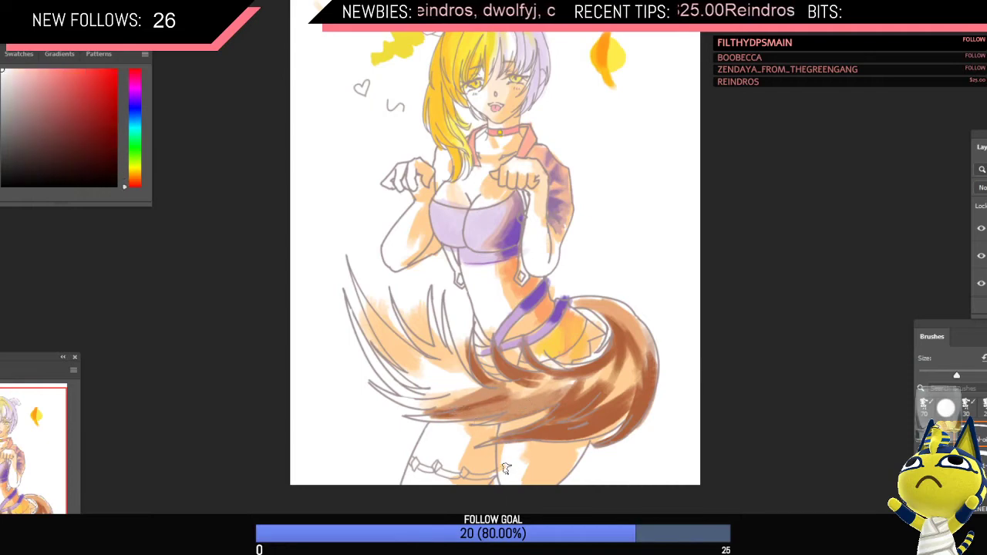
alt+click(448, 413)
alt+click(554, 344)
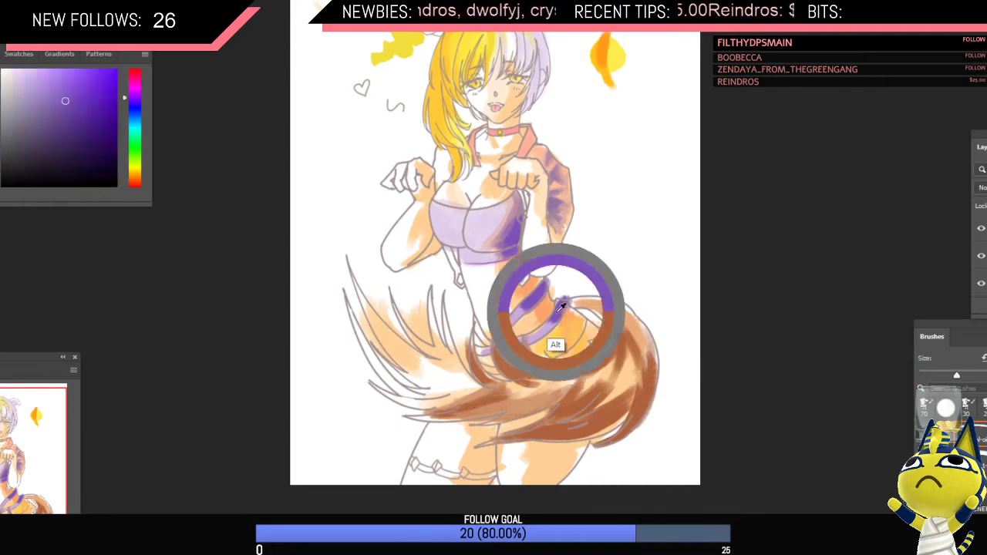
Step: Block in a muted dark red-brown patch at the base of the tail tip and along its upright strand
alt+click(488, 399)
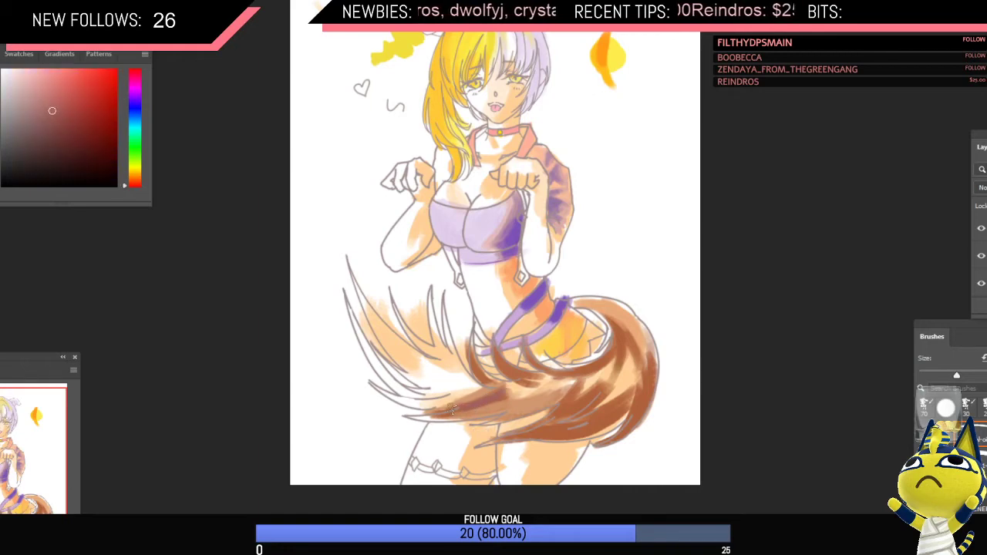
mouse_move(420, 398)
mouse_down()
mouse_move(409, 373)
mouse_move(426, 383)
mouse_move(411, 387)
mouse_move(397, 356)
mouse_move(404, 348)
mouse_move(420, 349)
mouse_move(417, 340)
mouse_move(445, 365)
mouse_up()
key(bracketright)
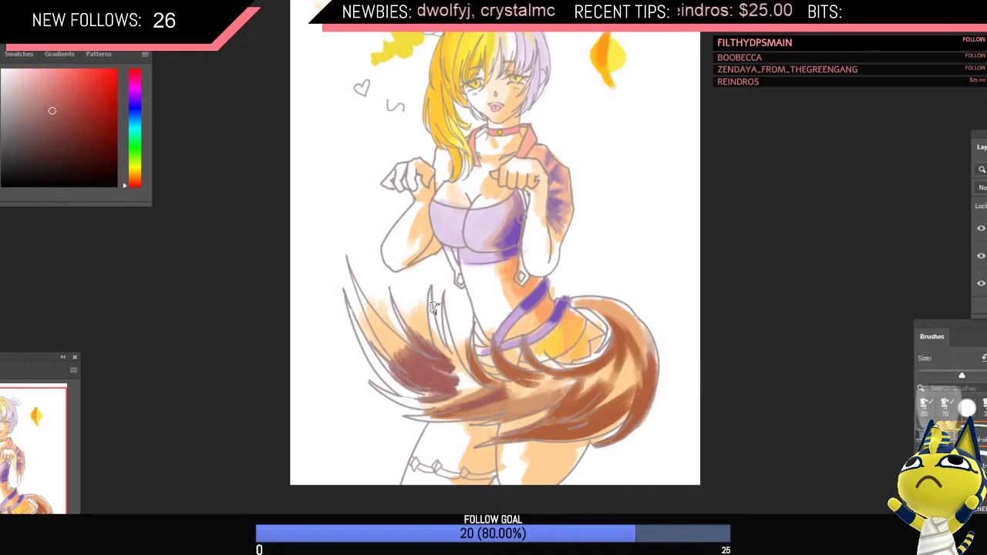
drag(434, 308, 474, 389)
Step: Break up the dark patch with light peach and orange tones sampled from the drawing, using a larger brush
alt+click(458, 398)
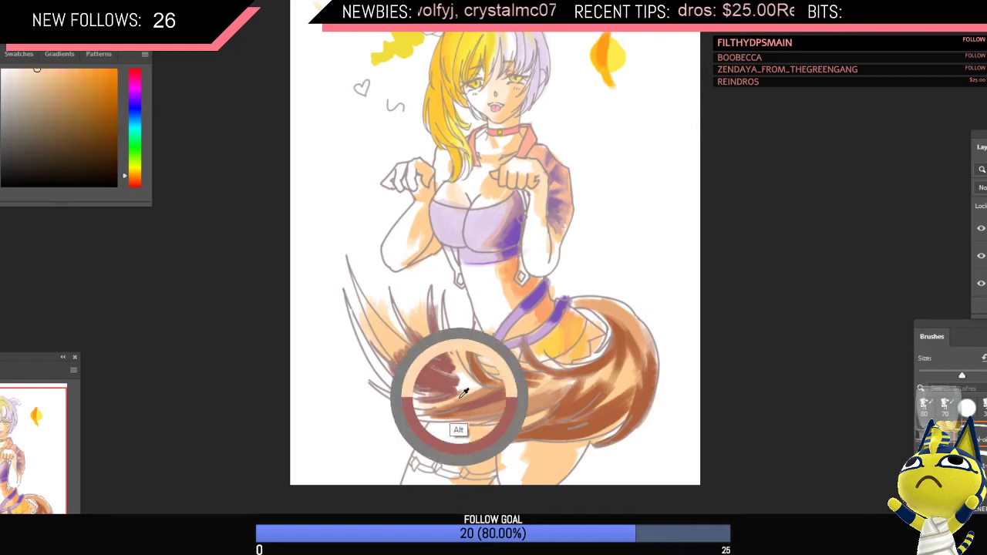
key(bracketright)
alt+click(558, 340)
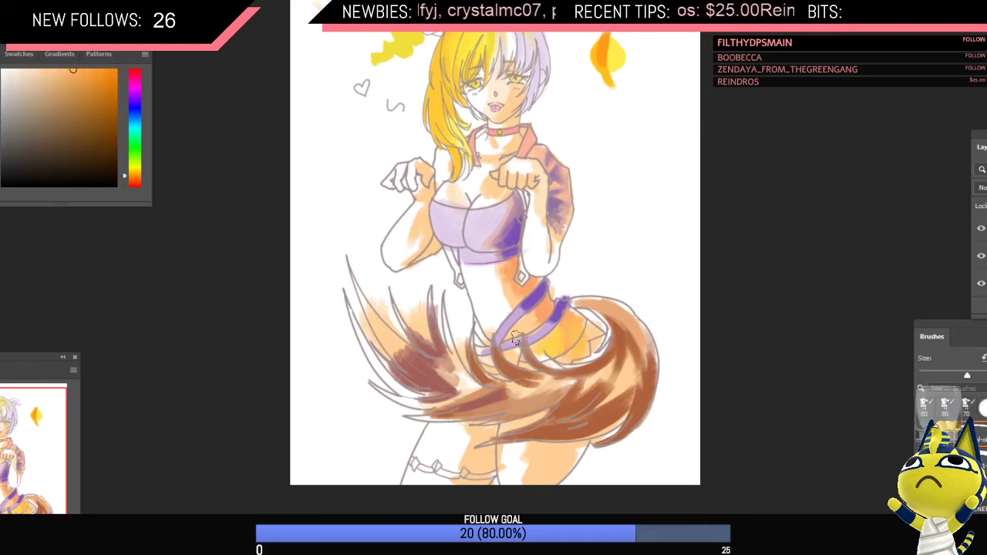
key(bracketright)
mouse_move(445, 359)
mouse_down()
mouse_move(453, 383)
mouse_move(431, 378)
mouse_move(446, 378)
mouse_move(452, 393)
mouse_move(432, 377)
mouse_move(449, 365)
mouse_move(411, 372)
mouse_move(448, 372)
mouse_move(455, 348)
mouse_move(443, 333)
mouse_move(472, 376)
mouse_move(423, 355)
mouse_move(403, 371)
mouse_move(396, 354)
mouse_move(408, 353)
mouse_move(393, 349)
mouse_move(407, 360)
mouse_move(388, 332)
mouse_move(411, 354)
mouse_move(379, 322)
mouse_up()
Step: Blend the dark patch into the tail tip's surrounding strands with sampled browns at varied brush sizes
alt+click(445, 380)
key(bracketright)
key(bracketleft)
key(bracketright)
alt+click(431, 372)
key(bracketright)
key(bracketright)
alt+click(405, 355)
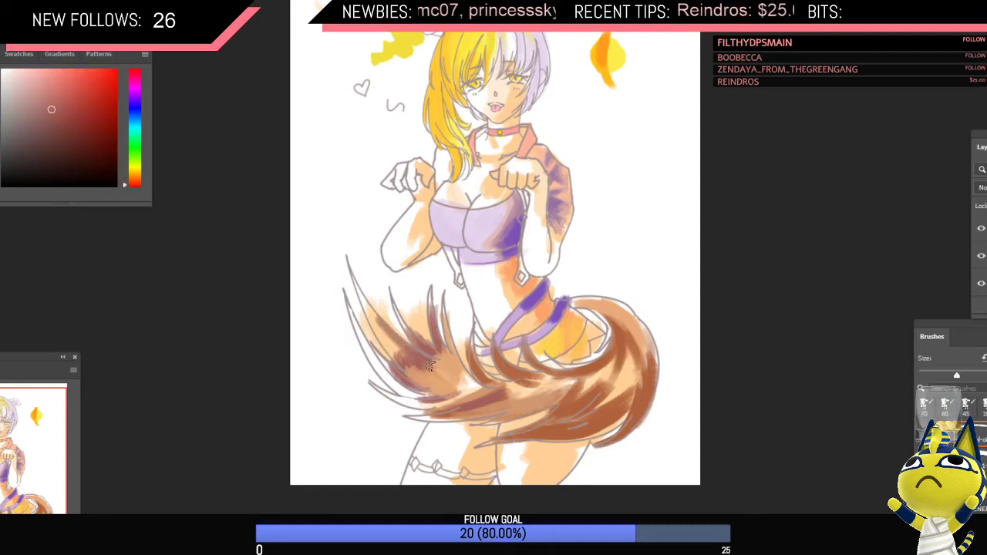
Step: Flip the canvas horizontally and paint thin peach strands across the dark patch with a much smaller brush
key(ctrl+shift+h)
alt+click(454, 381)
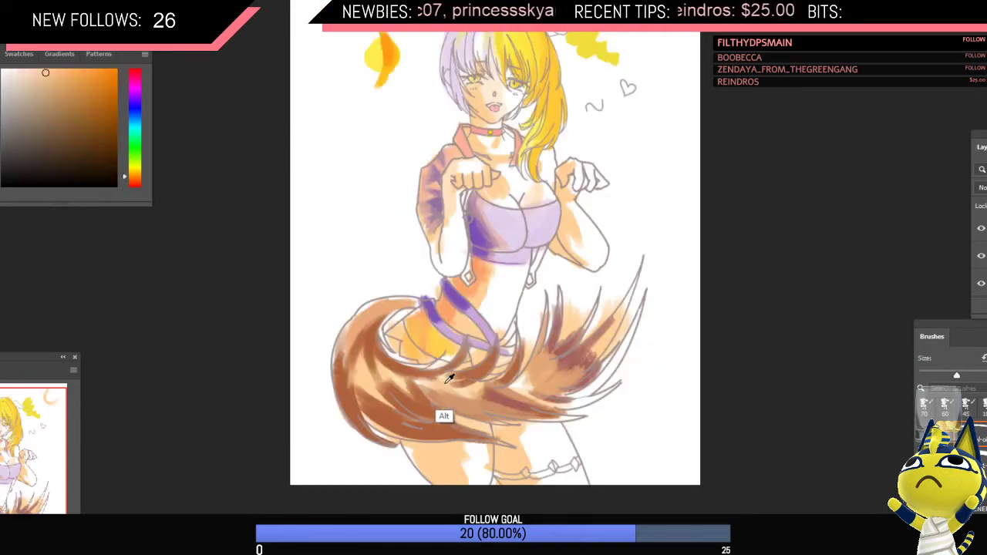
alt+click(471, 388)
key([)
key([)
key([)
key([)
key([)
key([)
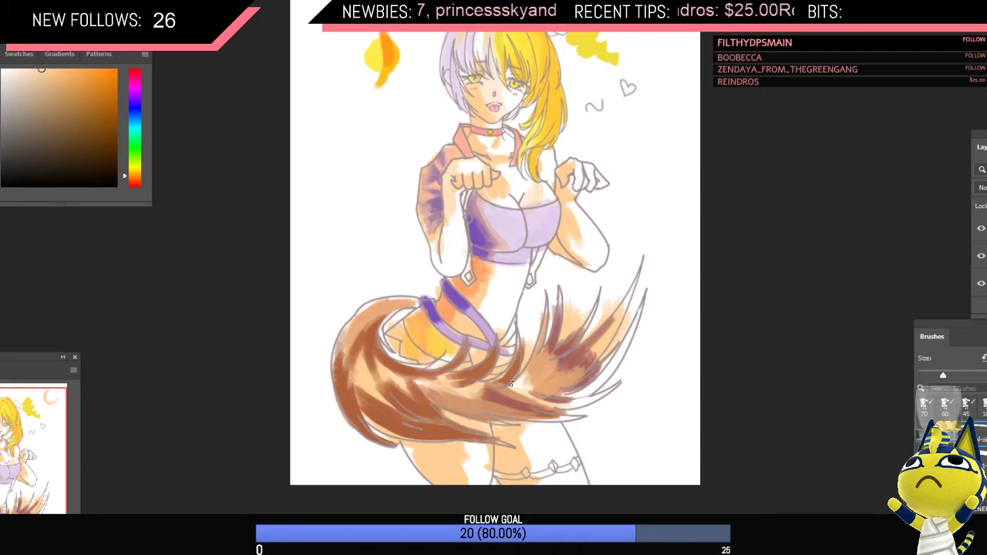
mouse_move(527, 378)
mouse_down()
mouse_move(545, 331)
mouse_move(566, 362)
mouse_up()
mouse_move(510, 387)
mouse_down()
mouse_move(544, 370)
mouse_move(552, 384)
mouse_move(512, 391)
mouse_move(579, 372)
mouse_up()
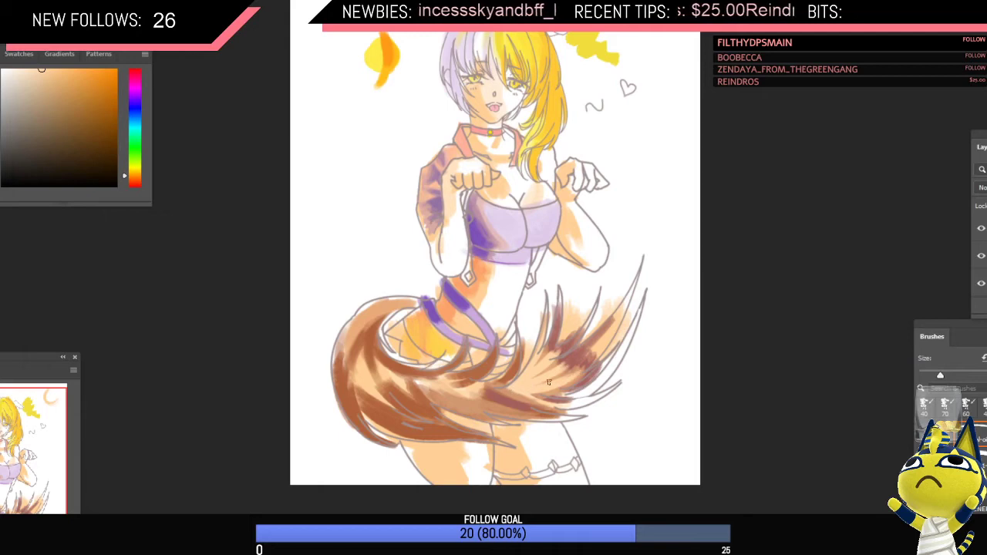
Step: Touch up the patch's edge with its sampled muted red-brown and change the painting colour to a saturated blue
alt+click(566, 383)
key(bracketright)
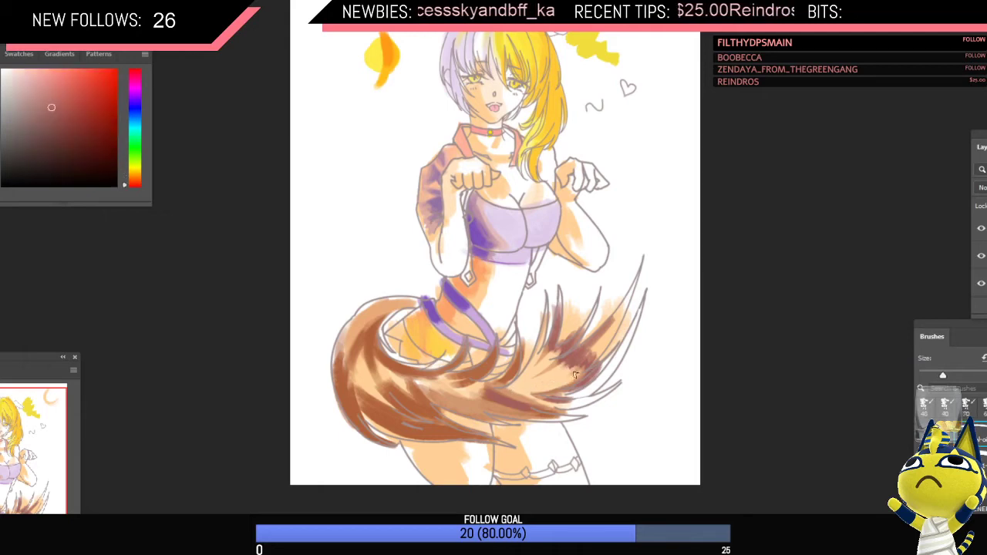
click(134, 107)
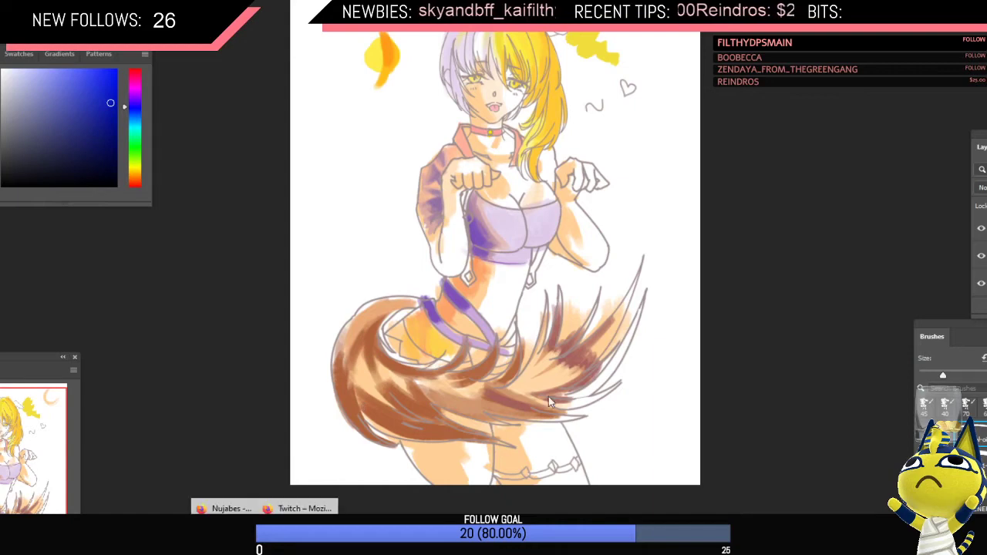
Step: Switch to the YouTube window, play "Force of Nature - Just Forget" from the VG/Music playlist and return to the drawing
click(224, 507)
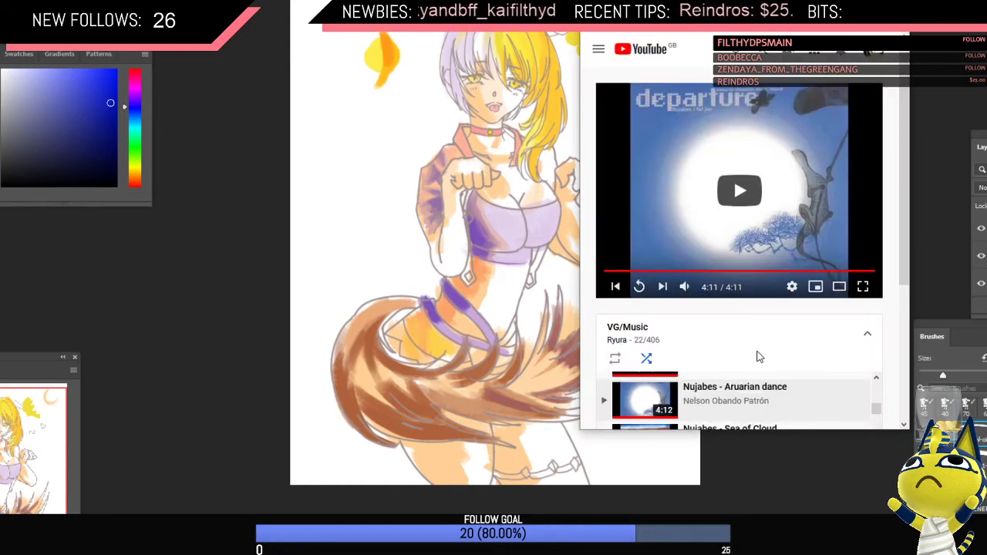
scroll(734, 393, down, 5)
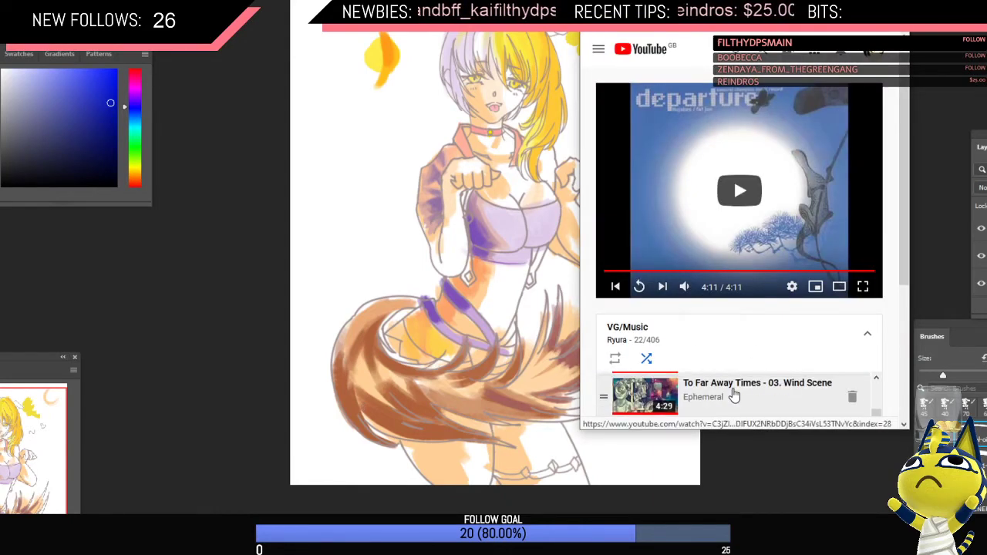
scroll(735, 394, up, 1)
click(737, 397)
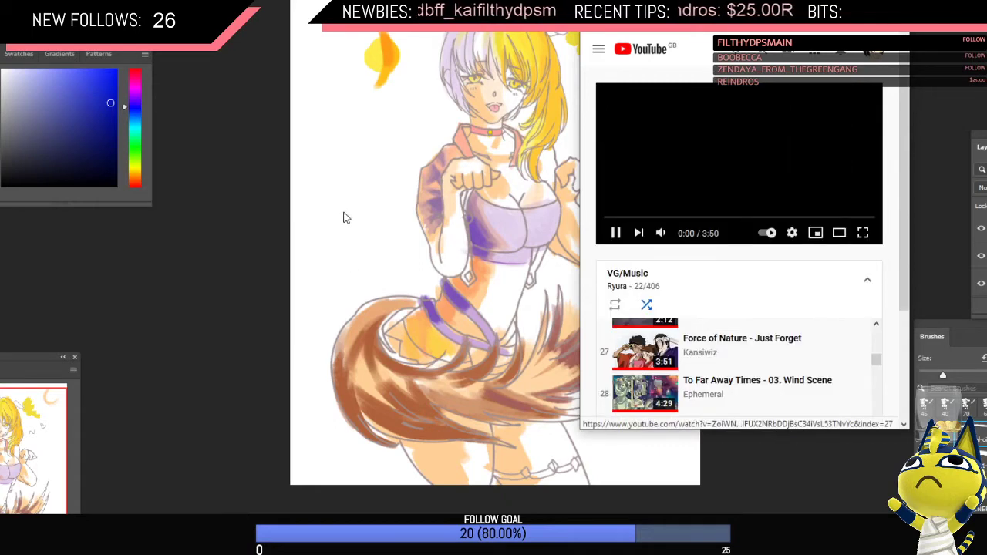
click(344, 217)
Step: Paint dark purple along the tail tip's long outer strands with a larger brush, undoing the first stroke
mouse_move(581, 354)
mouse_down()
mouse_move(621, 306)
mouse_move(584, 354)
mouse_move(622, 309)
mouse_move(593, 353)
mouse_move(632, 285)
mouse_up()
key(ctrl+z)
alt+click(611, 356)
key(])
key(])
mouse_move(632, 330)
mouse_down()
mouse_move(596, 384)
mouse_move(575, 398)
mouse_up()
drag(617, 364, 641, 304)
mouse_move(623, 343)
mouse_down()
mouse_move(583, 395)
mouse_move(596, 367)
mouse_up()
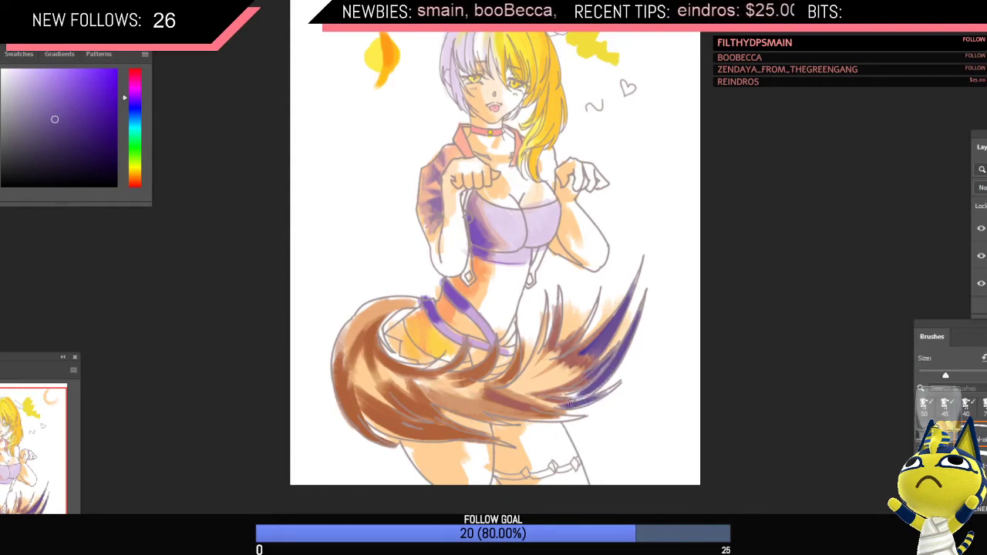
Step: Extend the dark purple onto the tail tip's lowest strand and its shorter middle strand with a smaller brush
drag(604, 393, 556, 403)
key(bracketleft)
key(bracketleft)
mouse_move(575, 343)
mouse_down()
mouse_move(591, 319)
mouse_move(574, 345)
mouse_up()
Step: Flip the canvas back and refine the tail tip's upright strands with sampled plum, cleaning their edges with white
key(ctrl+shift+h)
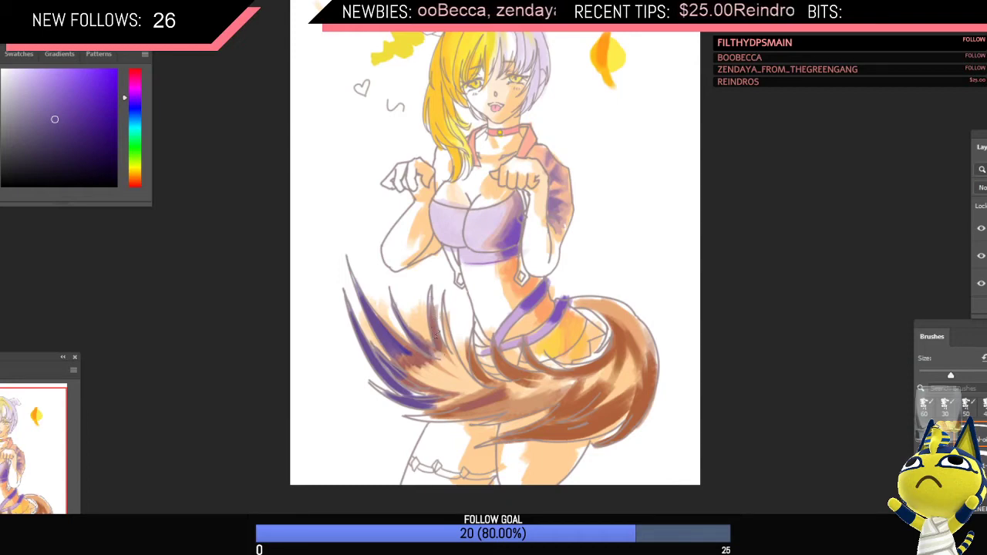
alt+click(436, 333)
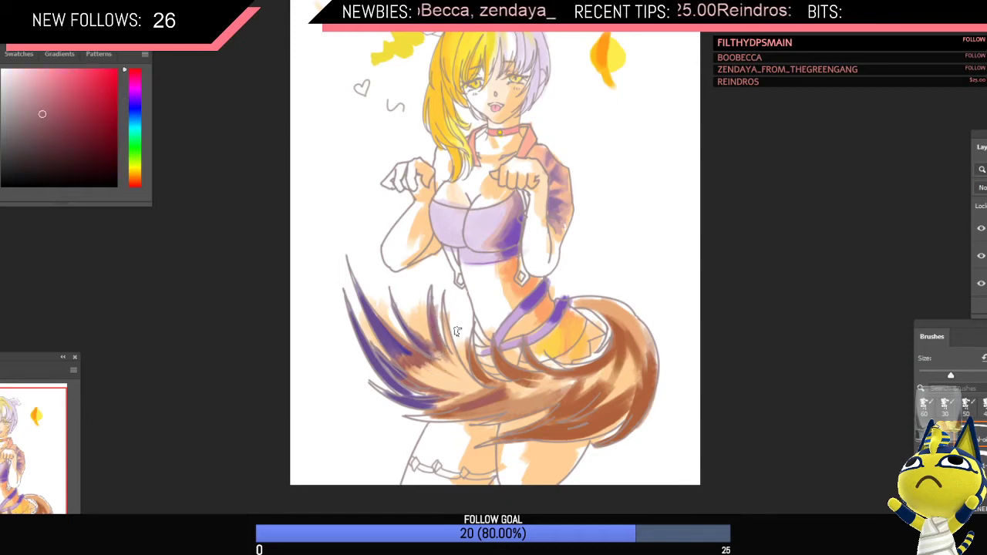
key(bracketleft)
alt+click(434, 297)
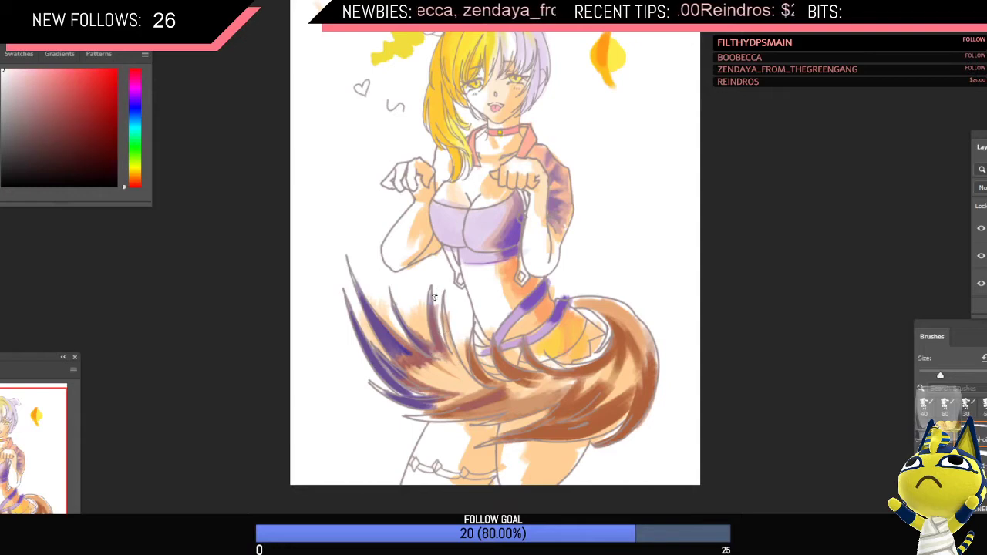
alt+click(440, 339)
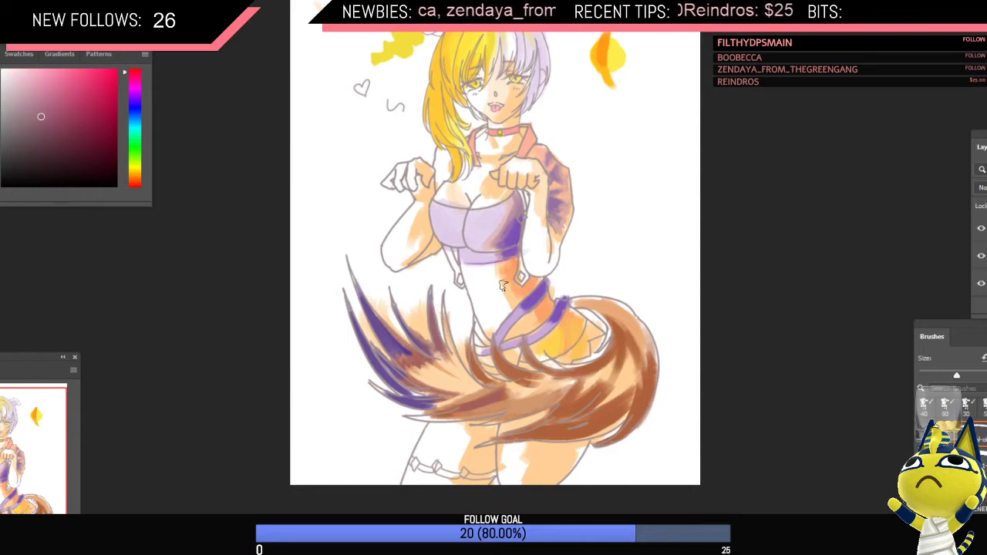
Step: Resample the tail's purple and deepen the shadow on the tail tip's strands and the tail's outer curve
alt+click(509, 307)
key(bracketright)
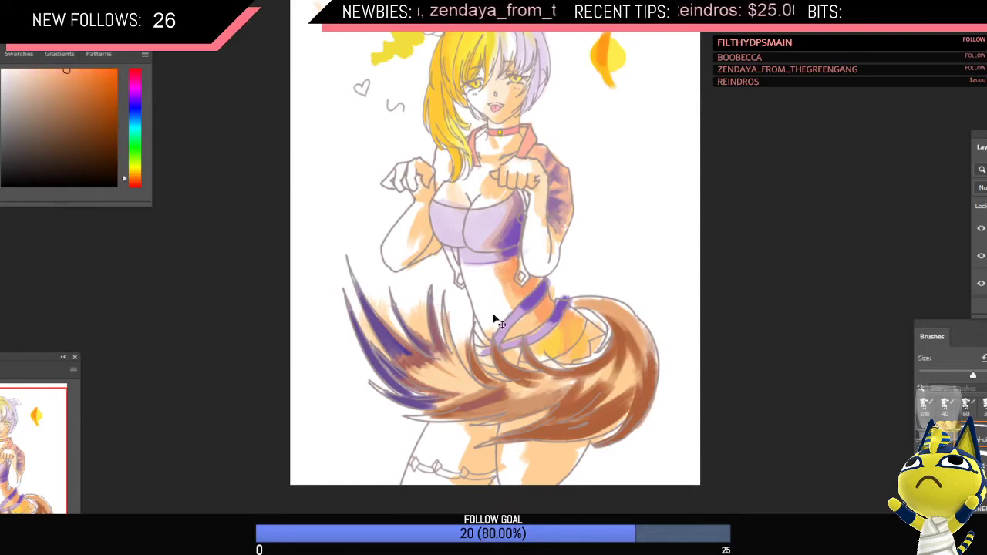
alt+click(403, 353)
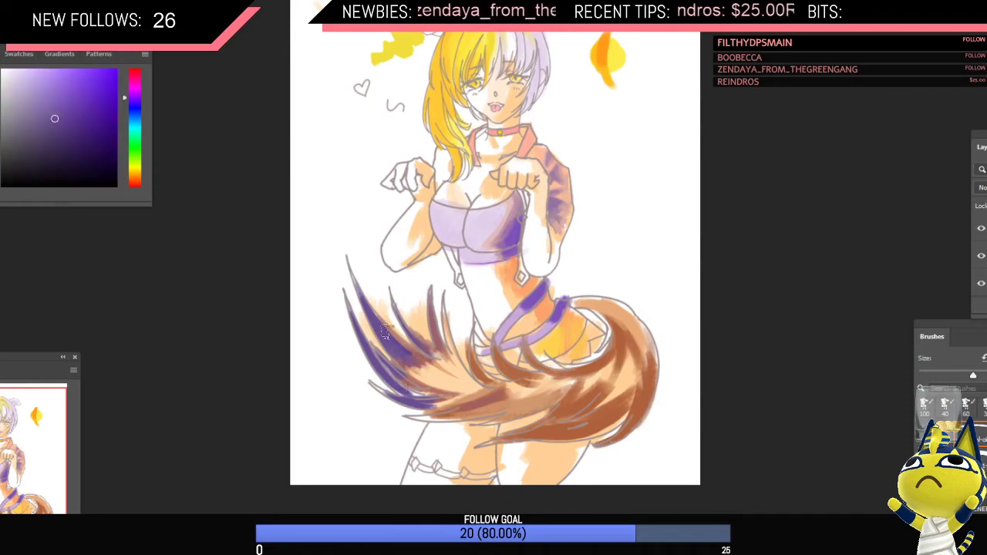
alt+click(401, 355)
drag(385, 349, 378, 335)
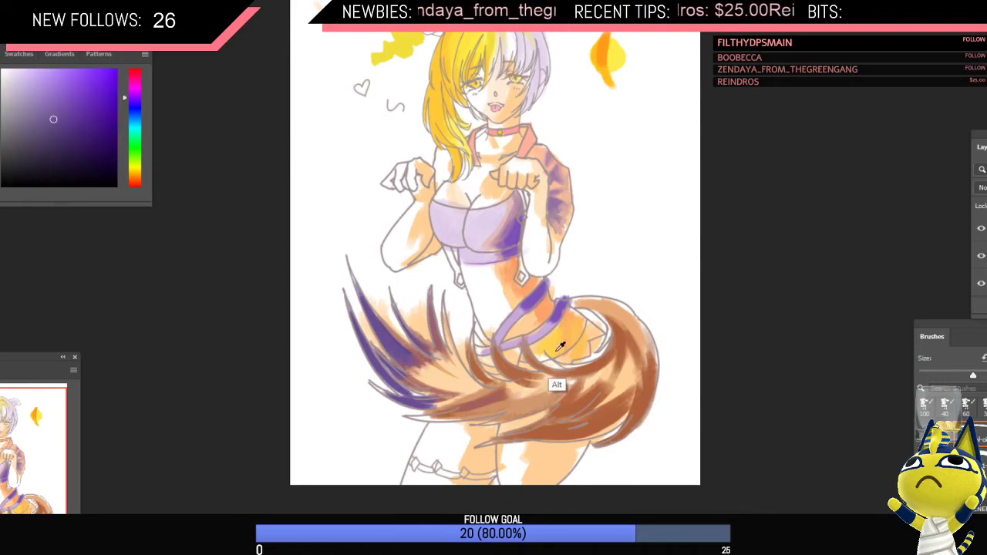
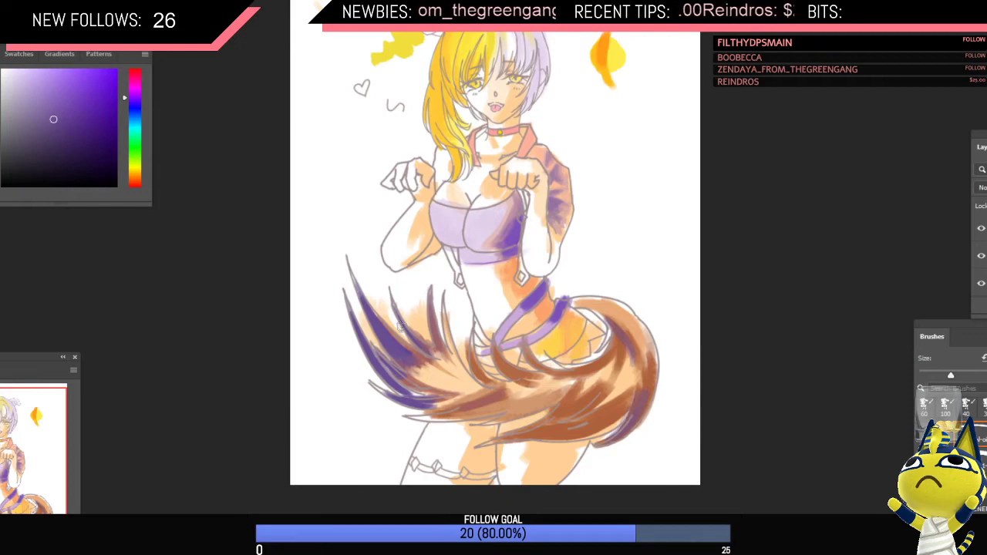
Step: Cover the purple on the tail tip's longest strand with sampled peach, undoing the broad first stroke and using a smaller brush
alt+click(428, 372)
key(bracketright)
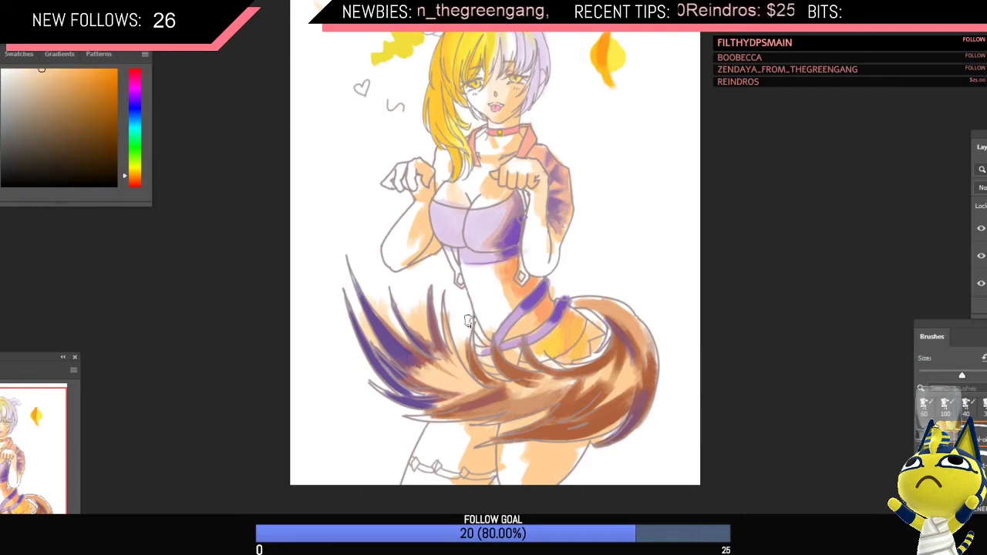
drag(371, 323, 423, 368)
key(ctrl+z)
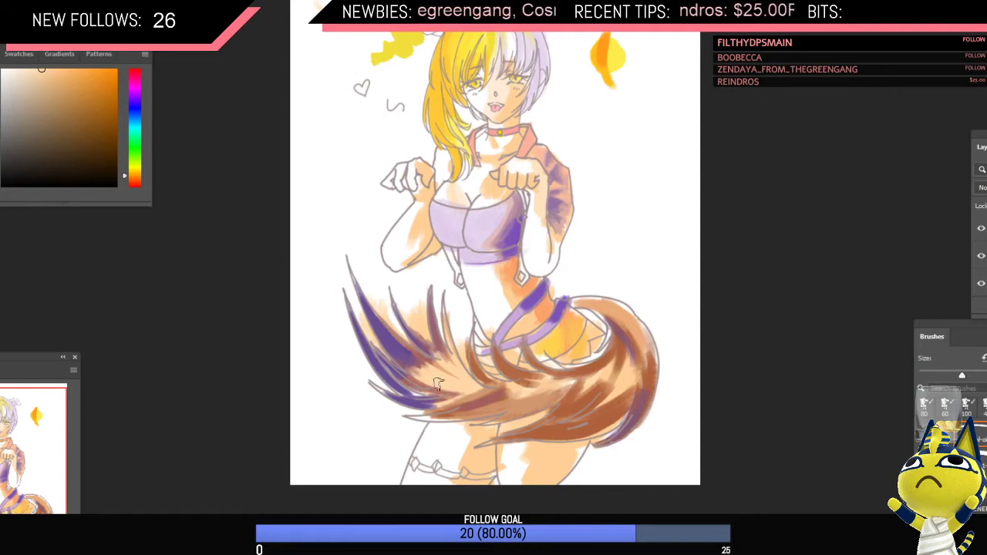
key(bracketleft)
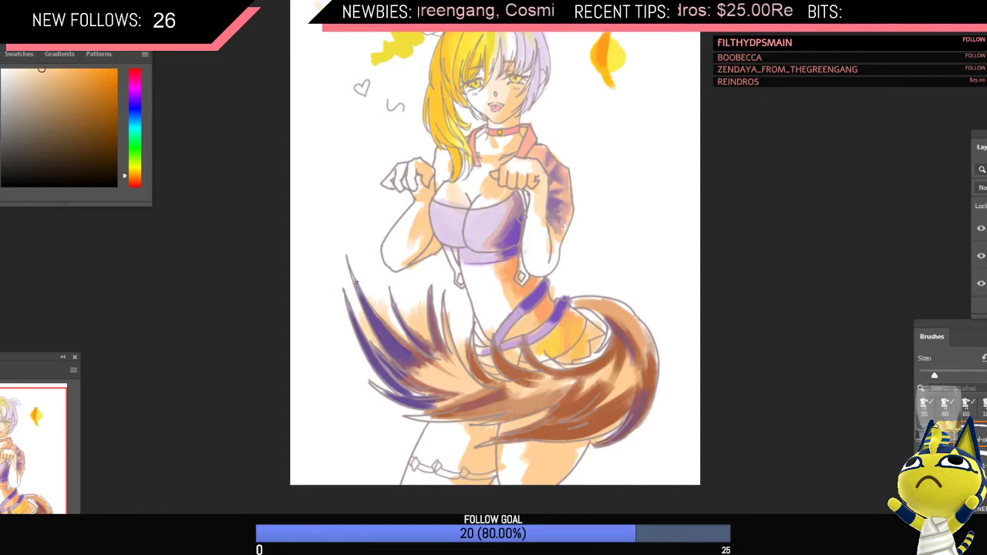
drag(357, 282, 403, 362)
key(bracketright)
drag(371, 308, 399, 349)
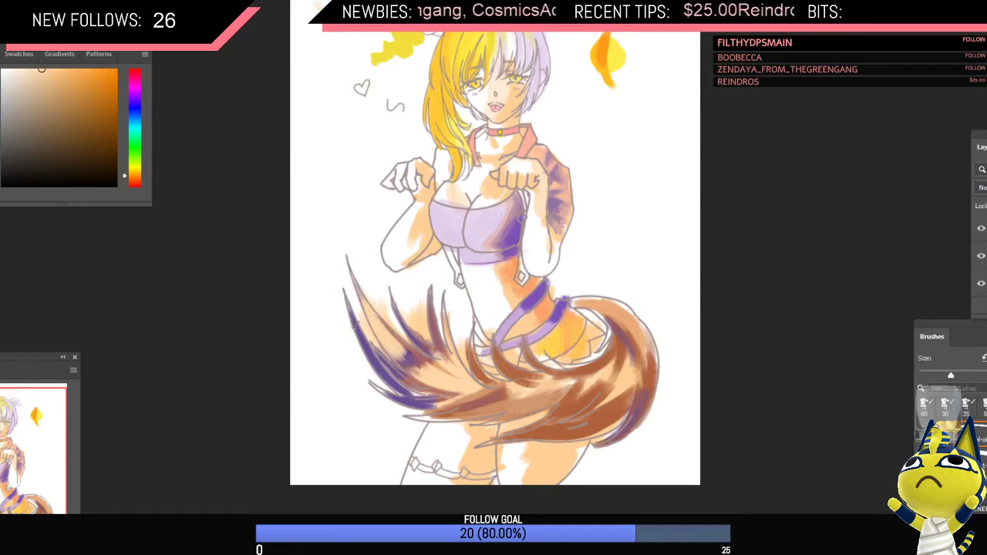
Step: Paint the same peach over the purple on the tail tip's outermost strand and beside its middle strand
key(bracketleft)
drag(350, 304, 372, 354)
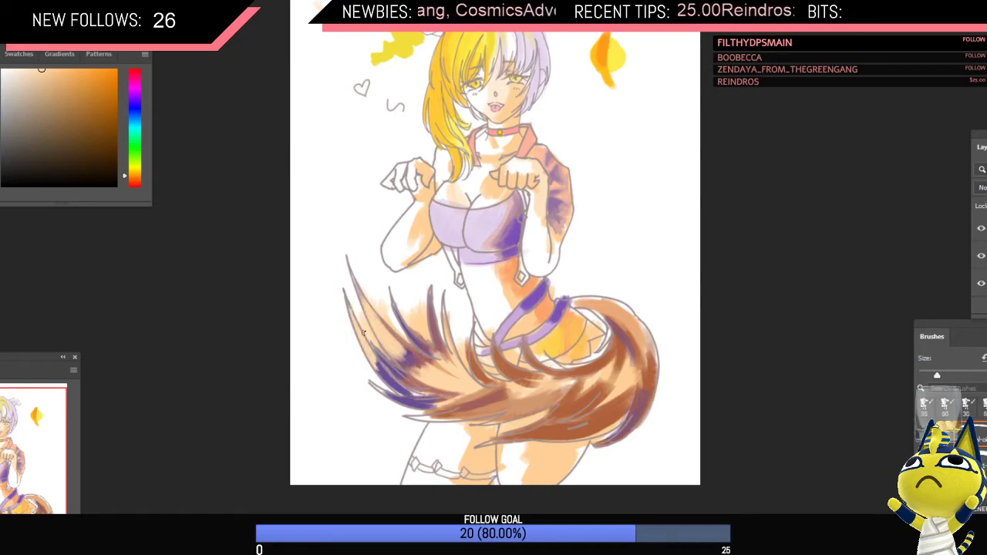
drag(401, 326, 424, 355)
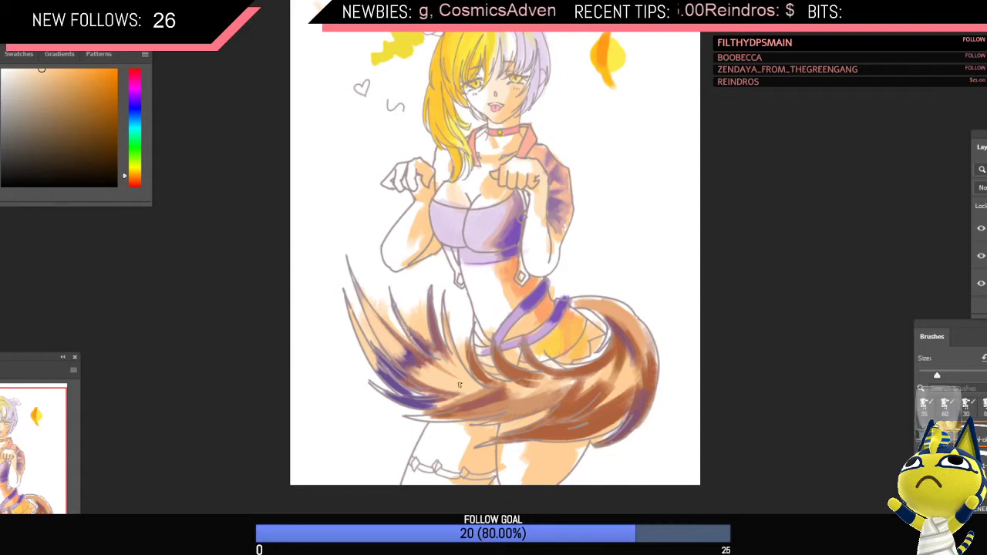
Step: Flip the canvas and touch up the purple patch on the tail tip with sampled purple and plum
key(ctrl+shift+h)
scroll(620, 360, down, 2)
scroll(620, 355, up, 3)
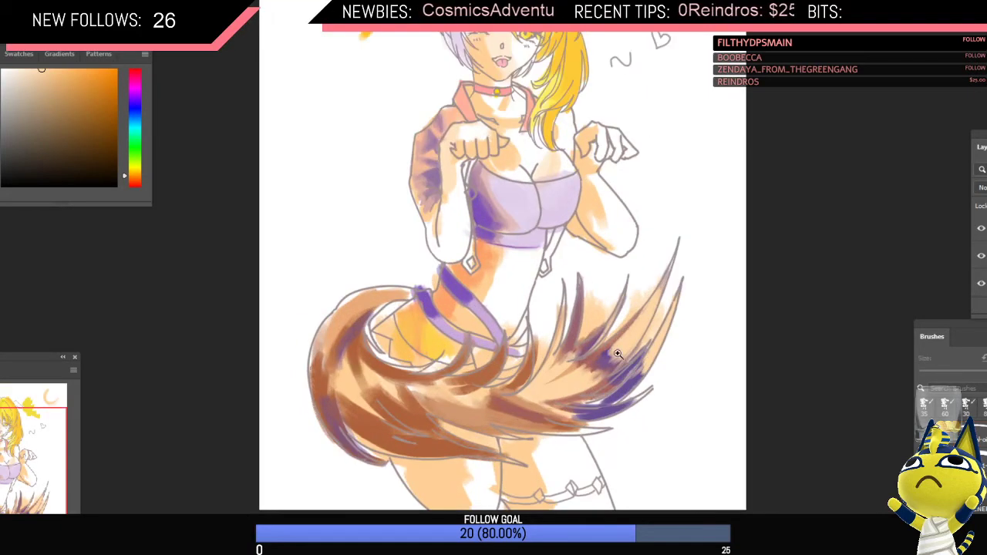
alt+click(603, 361)
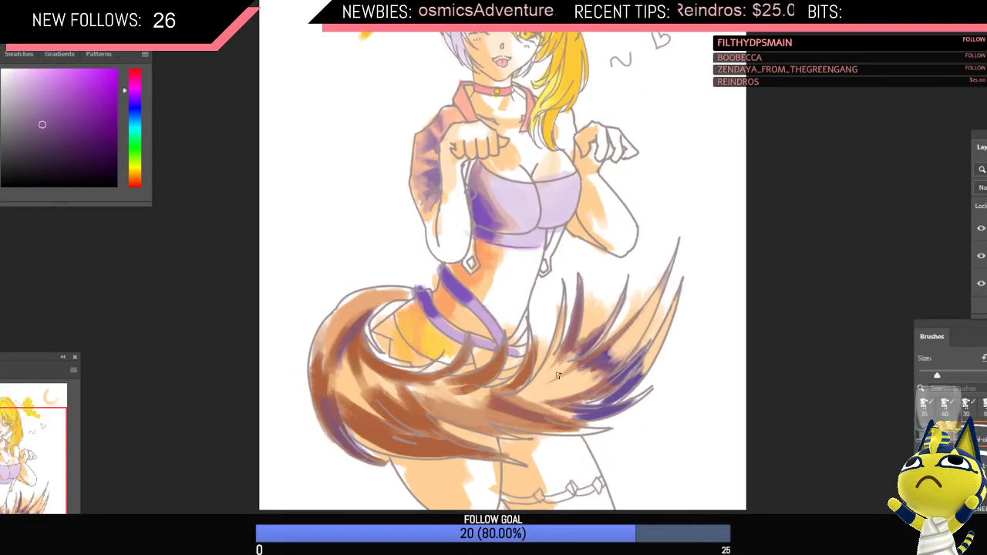
alt+click(600, 355)
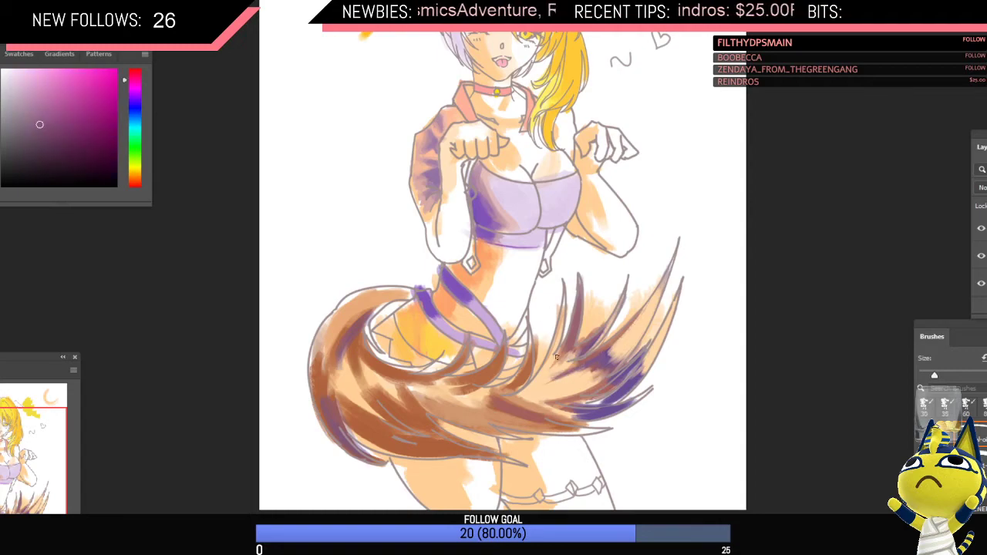
scroll(587, 354, up, 4)
scroll(598, 361, down, 4)
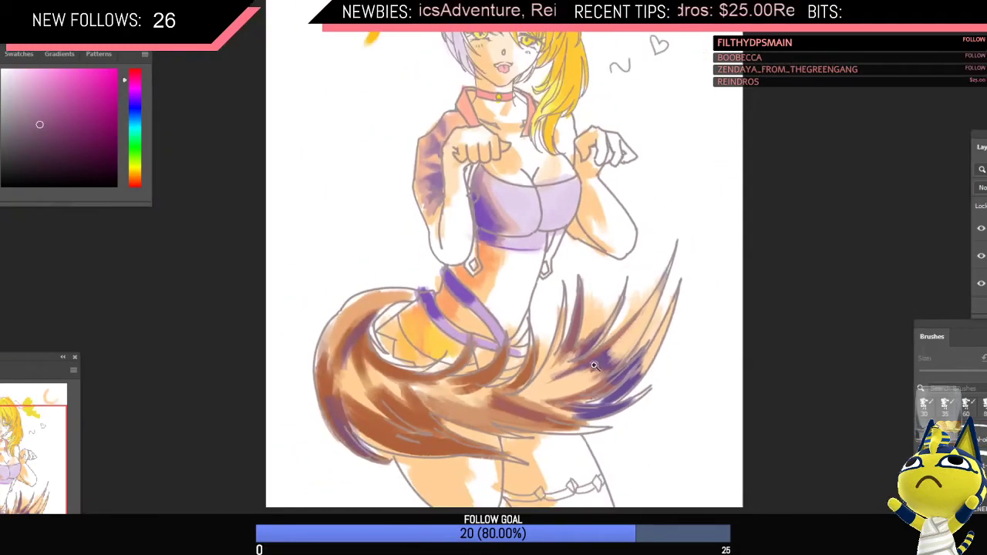
scroll(603, 356, up, 2)
Step: Choose a dark purple and draw a thin fur strand across the tail tip's purple patch, undoing stray attempts
drag(103, 161, 109, 163)
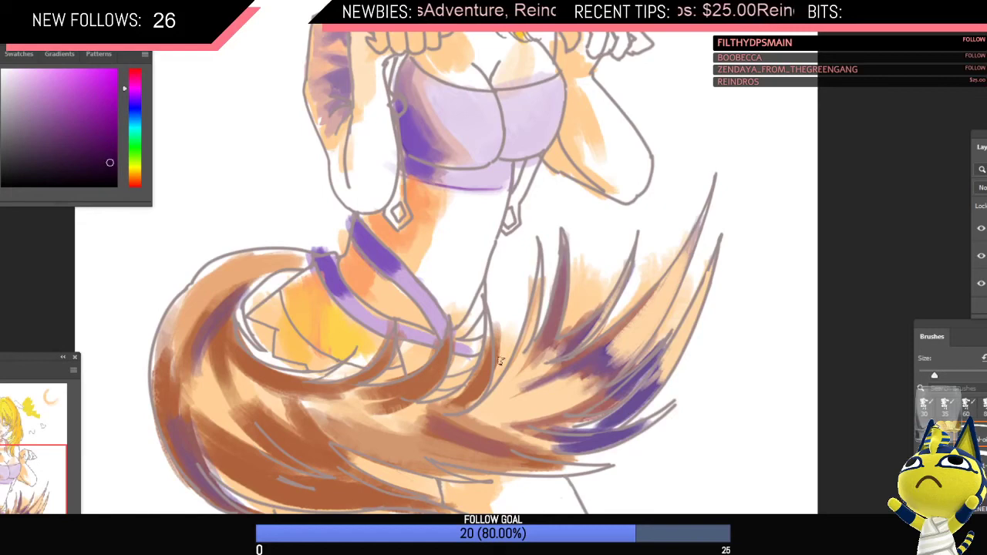
drag(584, 358, 544, 377)
key(ctrl+z)
drag(606, 344, 539, 380)
key(ctrl+z)
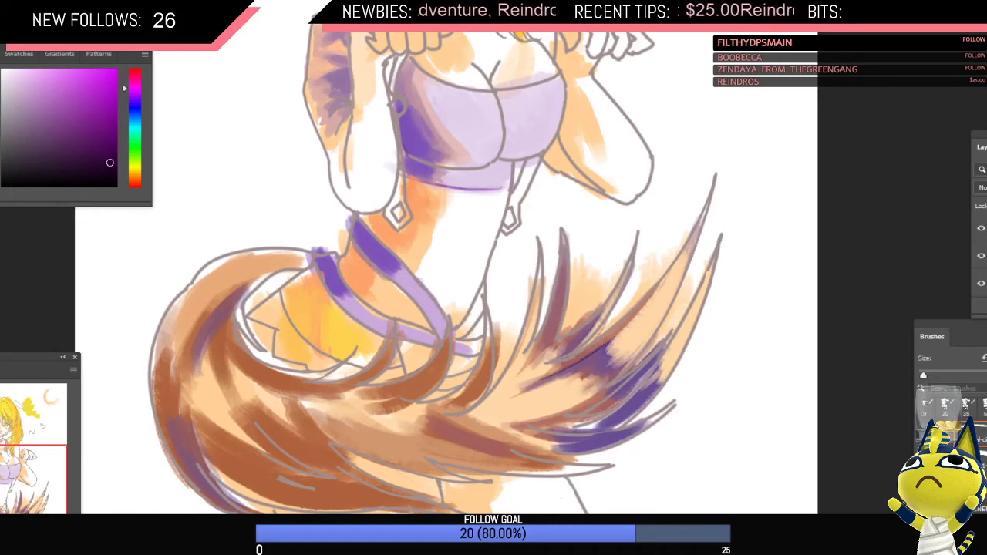
Step: Sample the tail tip's muted purple and extend the shadow at the base of its upright strands
alt+click(599, 359)
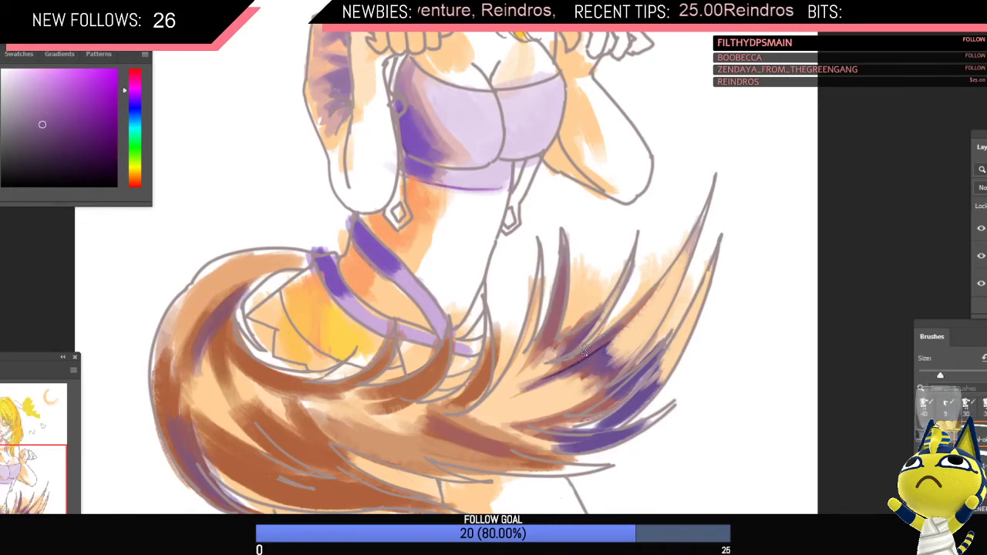
scroll(574, 356, down, 1)
drag(574, 357, 595, 344)
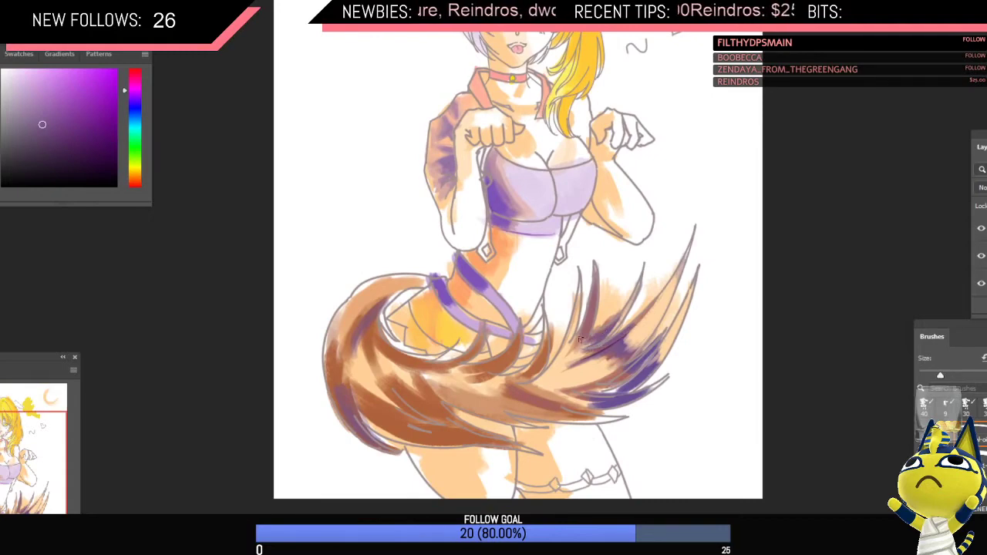
key(ctrl+minus)
key(ctrl+minus)
drag(590, 350, 574, 335)
key(ctrl+plus)
Step: Sample a dusty rose and add short fine fur strands beside the thigh with a smaller brush
alt+click(549, 331)
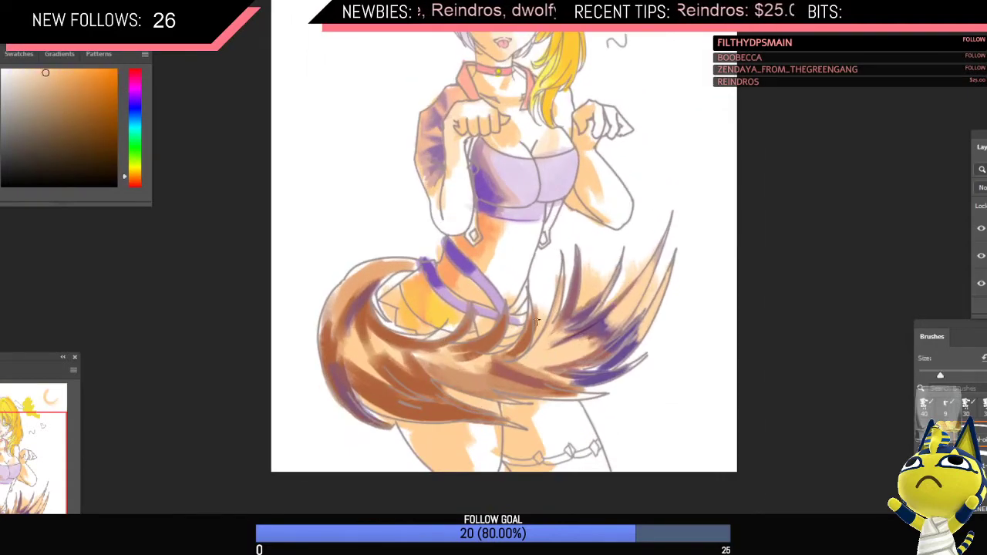
alt+click(540, 318)
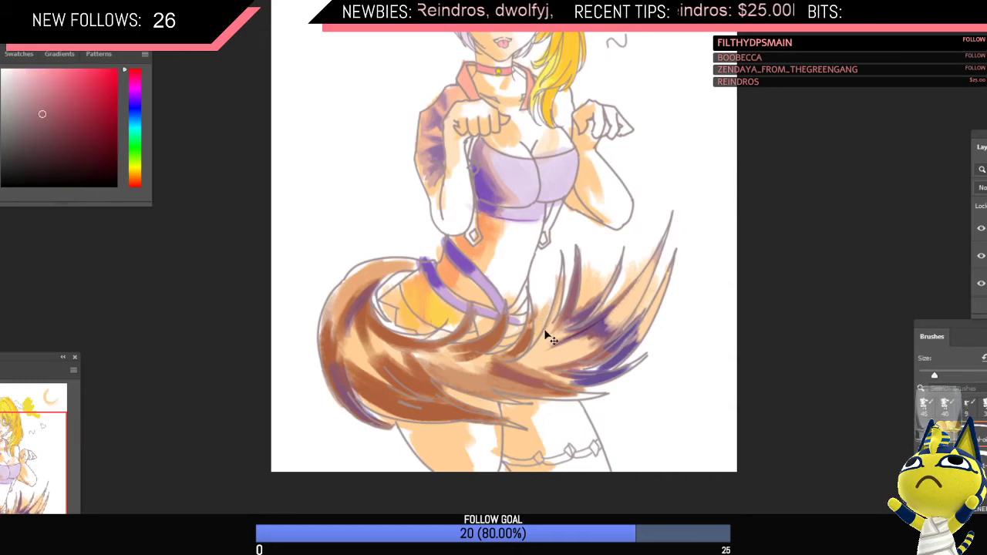
scroll(566, 335, down, 1)
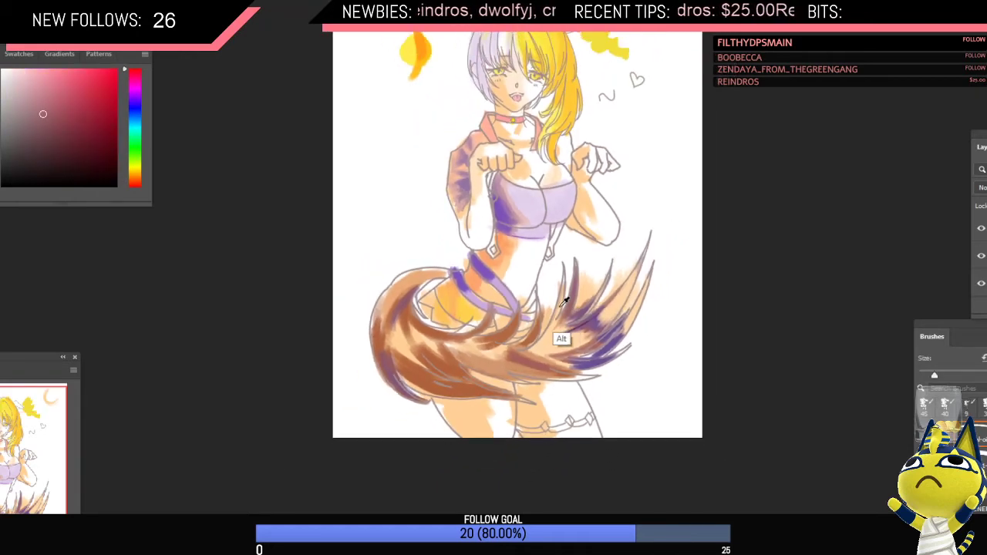
key([)
key([)
key([)
key([)
key([)
key([)
key([)
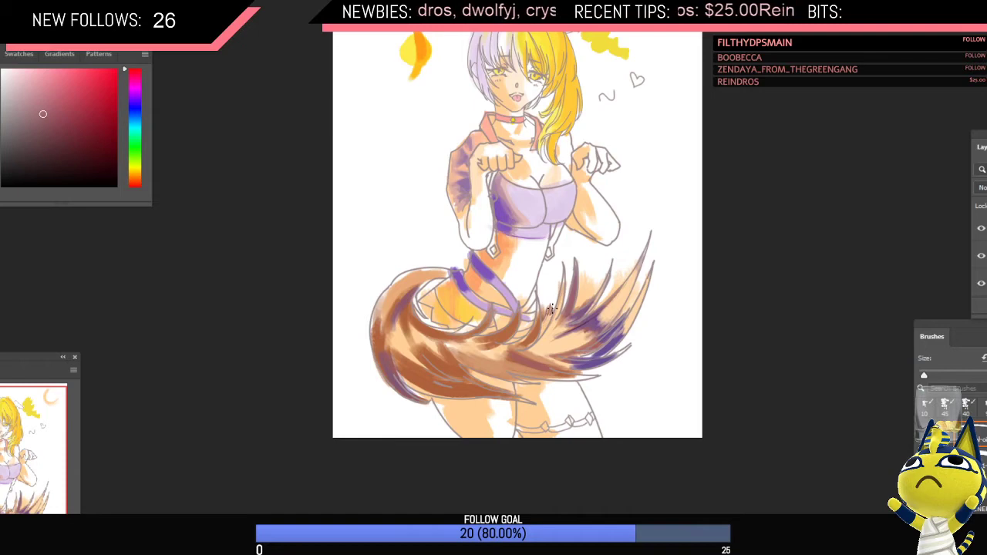
key(bracketright)
key(bracketright)
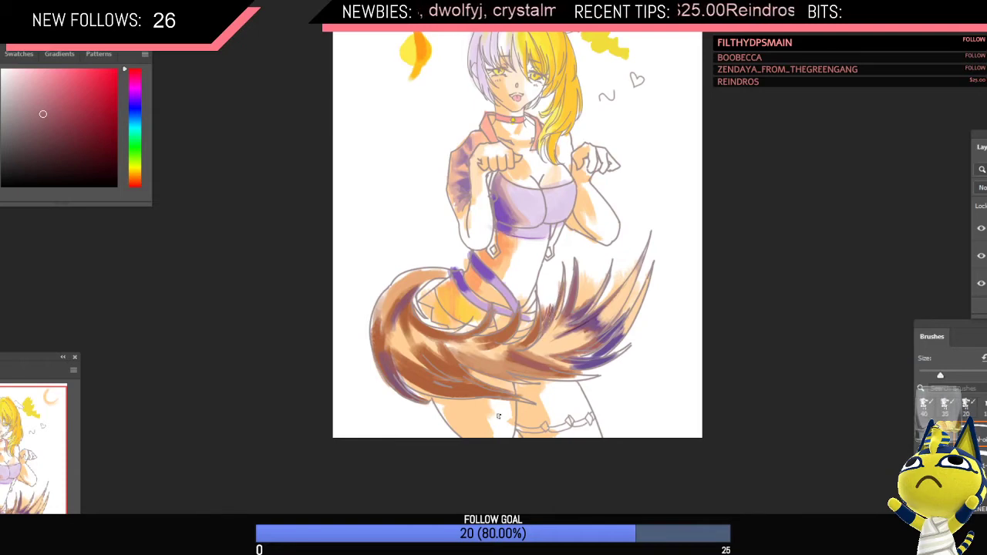
Step: Flip the canvas, choose a very dark red and darken the short strands and the fur curl at the hip
key(ctrl+h)
scroll(509, 330, up, 3)
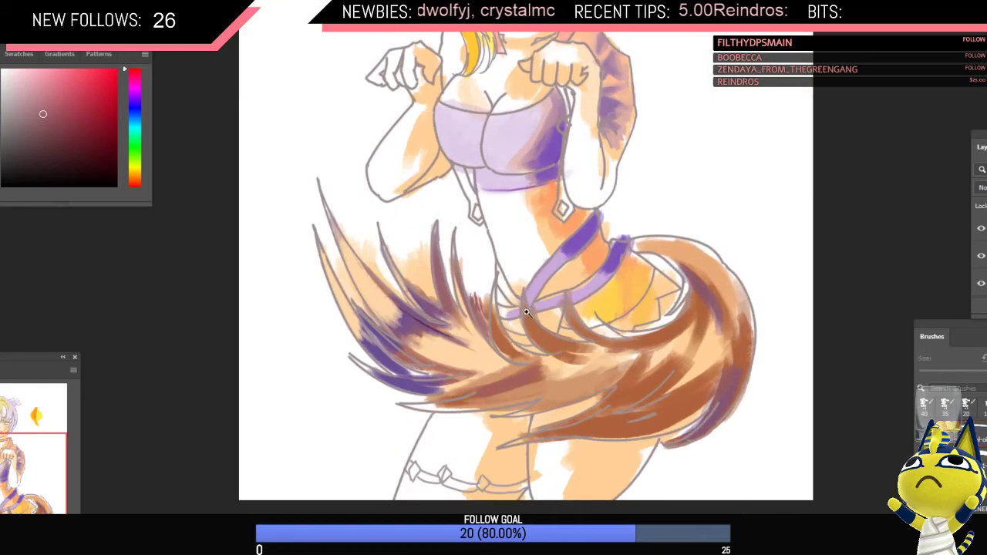
alt+click(482, 315)
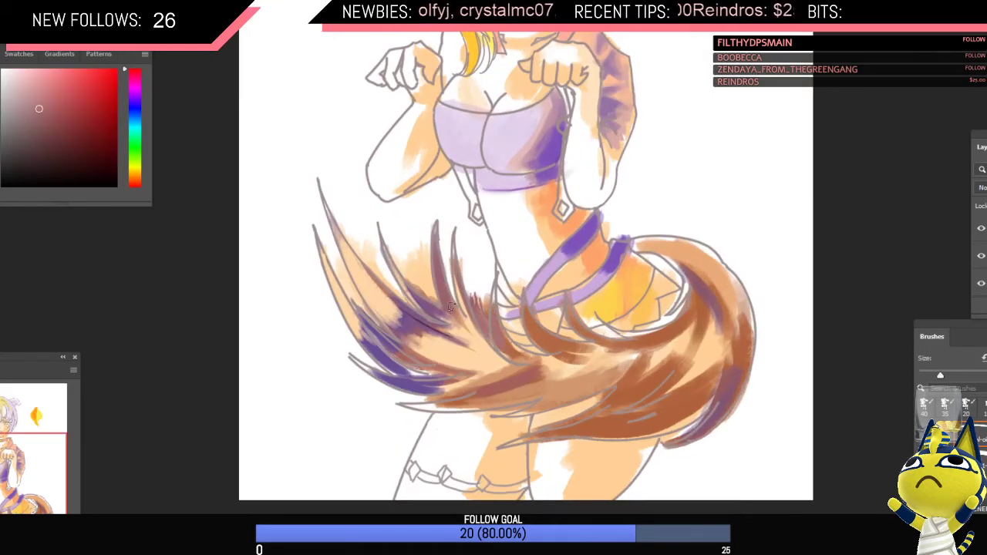
drag(92, 128, 116, 158)
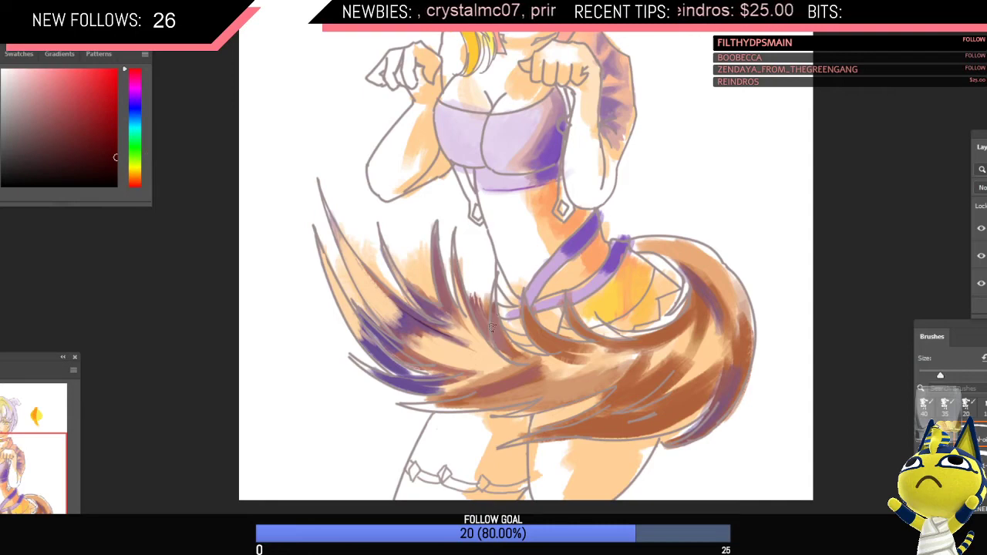
scroll(504, 338, down, 1)
scroll(504, 338, down, 1)
scroll(509, 342, up, 2)
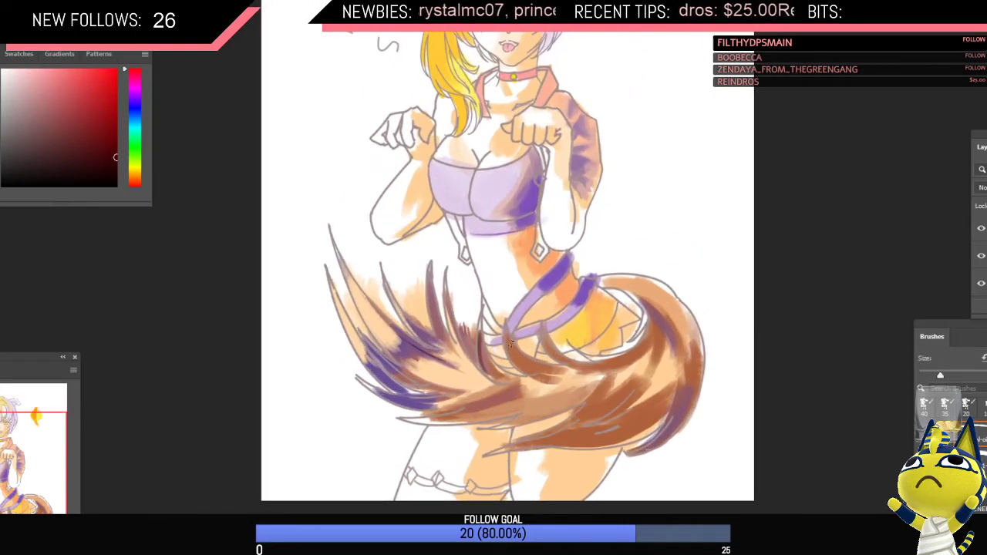
scroll(521, 353, down, 1)
scroll(532, 361, up, 1)
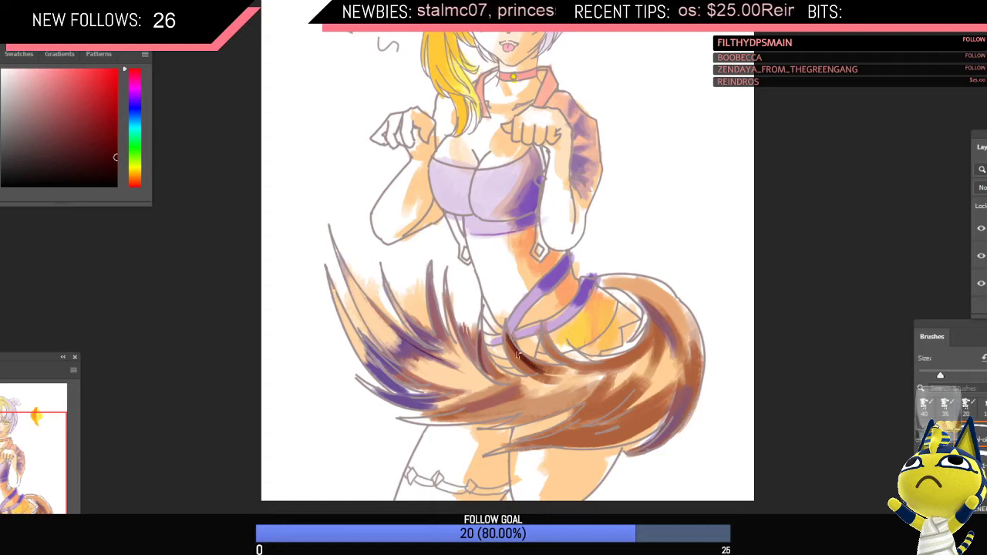
Step: Sample a deep reddish brown and deepen the shadows along the tail's inner curve, enlarging the brush
alt+click(532, 389)
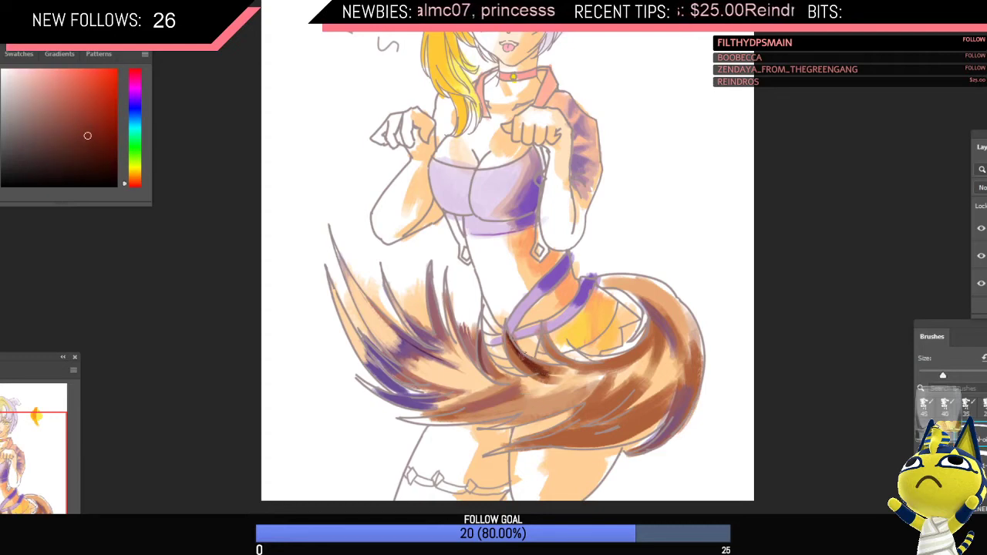
mouse_move(599, 363)
mouse_down()
mouse_move(637, 376)
mouse_move(653, 337)
mouse_move(658, 372)
mouse_up()
key(bracketright)
key(bracketright)
key(bracketright)
mouse_move(664, 331)
mouse_down()
mouse_move(656, 370)
mouse_move(590, 416)
mouse_move(664, 397)
mouse_move(654, 380)
mouse_up()
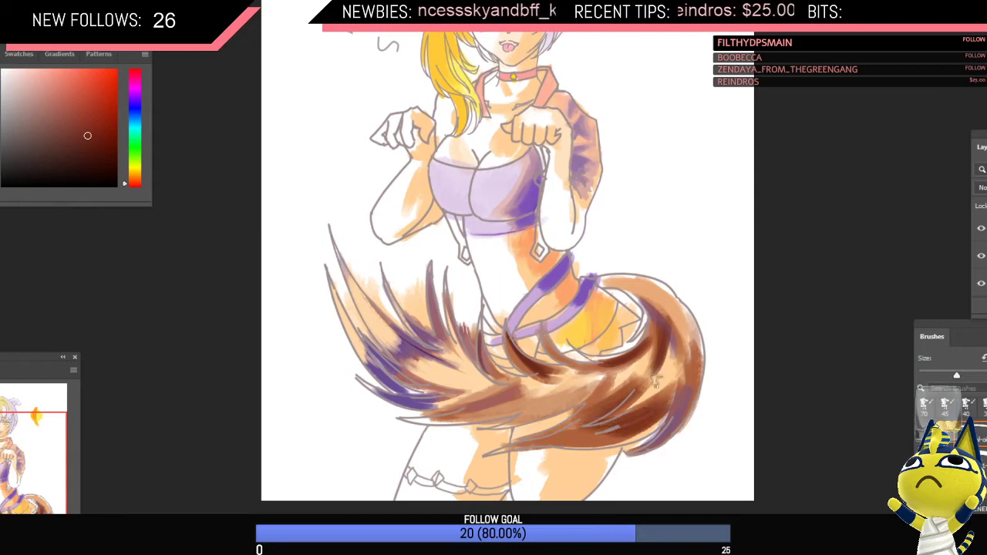
Step: Shade the tail's lower edge towards the tip with the same reddish brown, undoing unwanted strokes
mouse_move(516, 411)
mouse_down()
mouse_move(573, 393)
mouse_move(492, 422)
mouse_move(503, 413)
mouse_move(464, 412)
mouse_move(517, 402)
mouse_move(460, 411)
mouse_move(468, 396)
mouse_move(432, 417)
mouse_move(502, 413)
mouse_move(405, 417)
mouse_move(509, 413)
mouse_up()
key(ctrl+z)
key(bracketleft)
key(ctrl+z)
key(ctrl+z)
drag(406, 419, 495, 415)
mouse_move(435, 420)
mouse_down()
mouse_move(529, 410)
mouse_move(421, 418)
mouse_move(491, 400)
mouse_move(450, 407)
mouse_move(474, 403)
mouse_up()
key(ctrl+z)
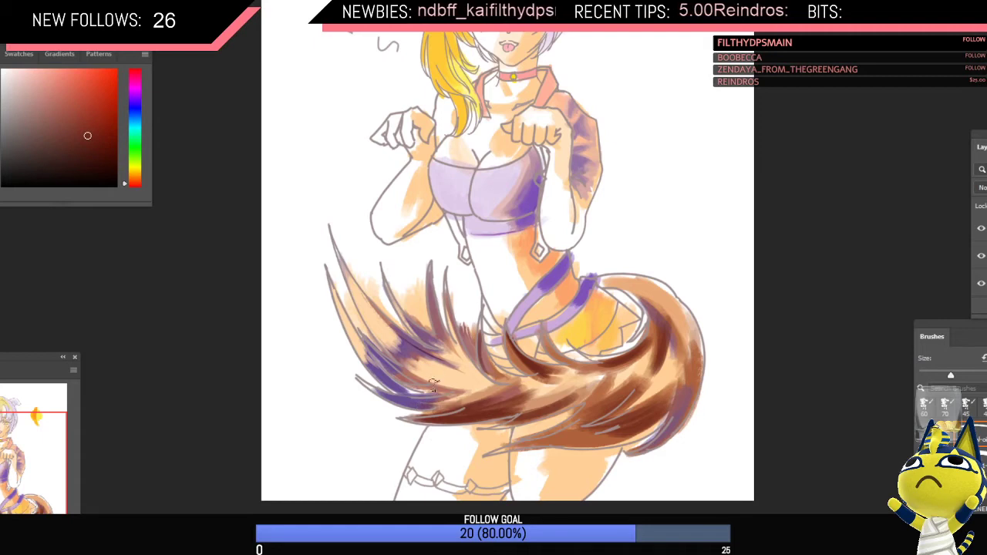
Step: Fill the peach centre of the tail tip with sampled reddish brown using a much larger brush
key(bracketright)
key(bracketright)
key(bracketright)
key(bracketright)
drag(409, 362, 489, 376)
drag(411, 364, 494, 380)
alt+click(441, 365)
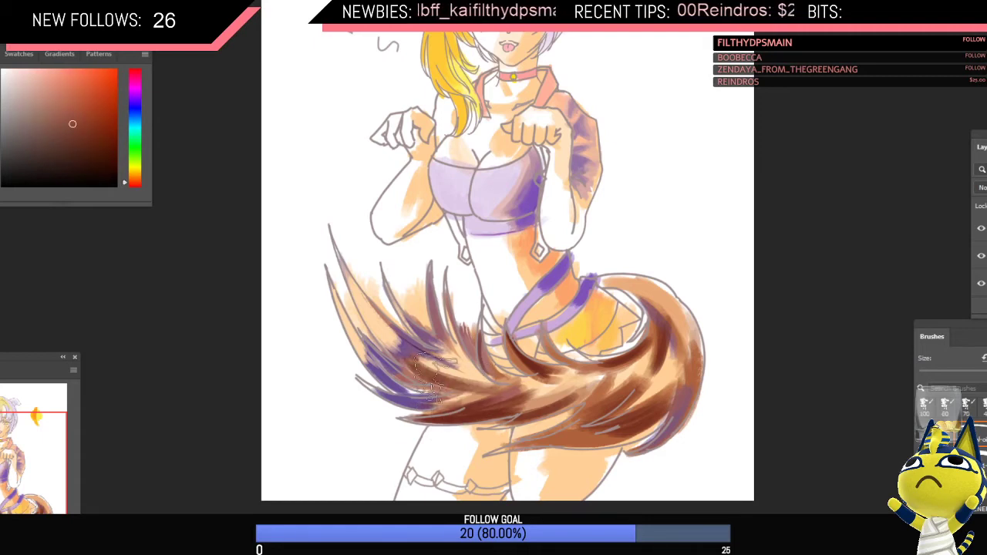
mouse_move(430, 364)
mouse_down()
mouse_move(467, 376)
mouse_move(444, 365)
mouse_move(440, 378)
mouse_move(451, 387)
mouse_move(415, 367)
mouse_move(445, 367)
mouse_move(470, 362)
mouse_up()
key(bracketleft)
key(bracketright)
key(bracketright)
key(bracketright)
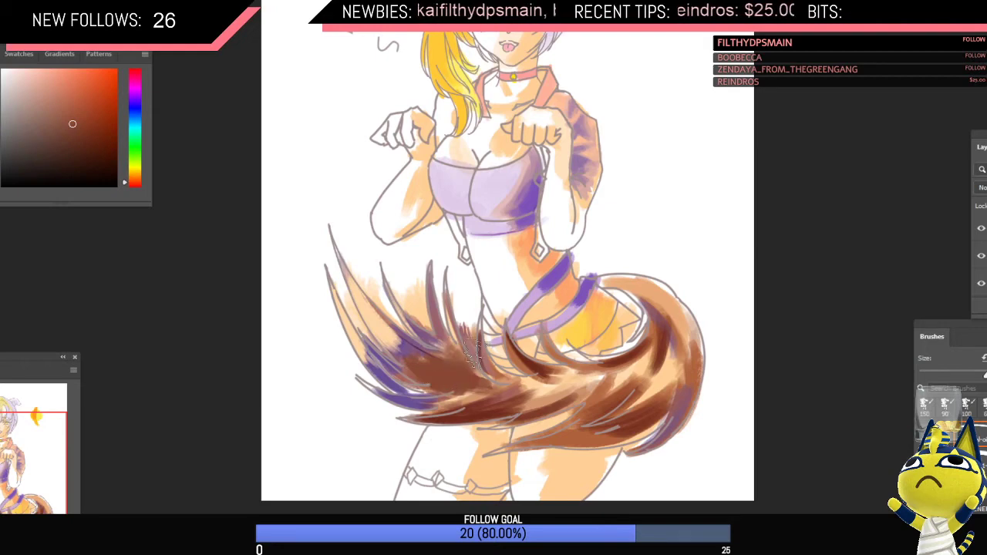
Step: Flip the canvas and blend sampled browns over the light fur in the middle of the tail with a smaller brush
key(ctrl+f)
key(ctrl+minus)
key(ctrl+minus)
key(ctrl+minus)
key(ctrl+plus)
key(ctrl+plus)
key(ctrl+plus)
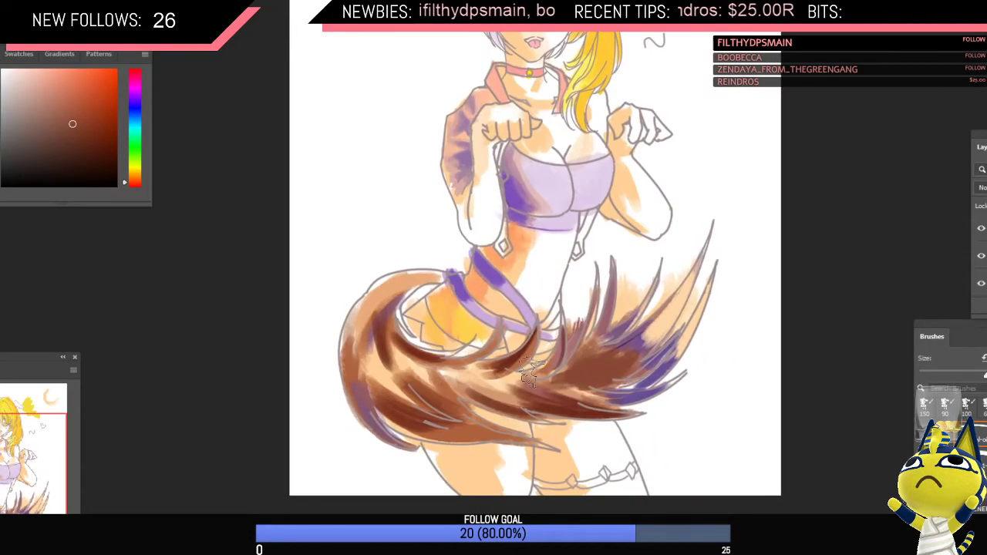
alt+click(532, 380)
key(bracketleft)
key(bracketleft)
key(bracketleft)
key(bracketleft)
mouse_move(512, 381)
mouse_down()
mouse_move(526, 379)
mouse_move(464, 376)
mouse_move(498, 395)
mouse_move(459, 375)
mouse_up()
alt+click(526, 379)
alt+click(505, 442)
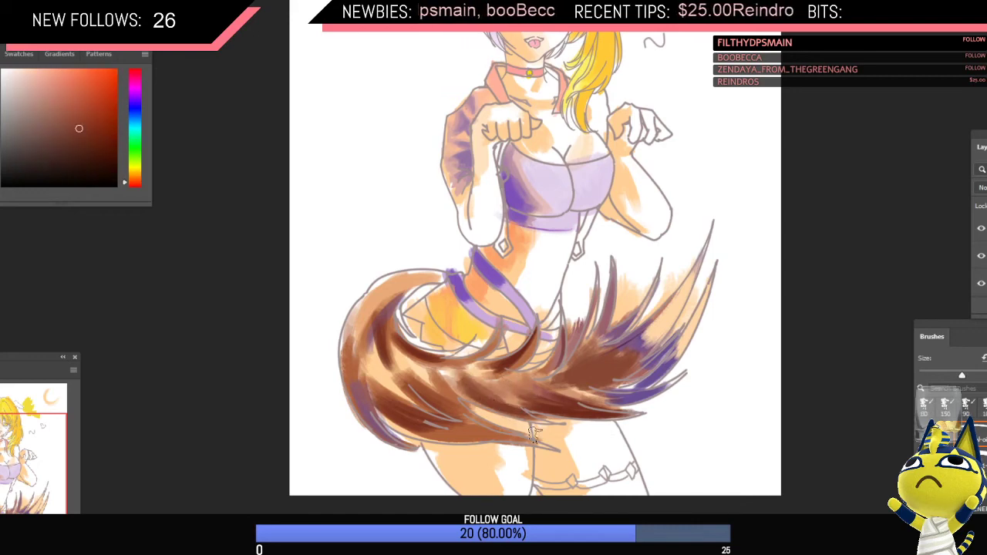
Step: Flip the canvas back and paint sampled brown over the peach patch inside the tail's bend
key(ctrl+minus)
key(ctrl+minus)
key(ctrl+plus)
key(ctrl+plus)
key(ctrl+f)
scroll(663, 367, up, 2)
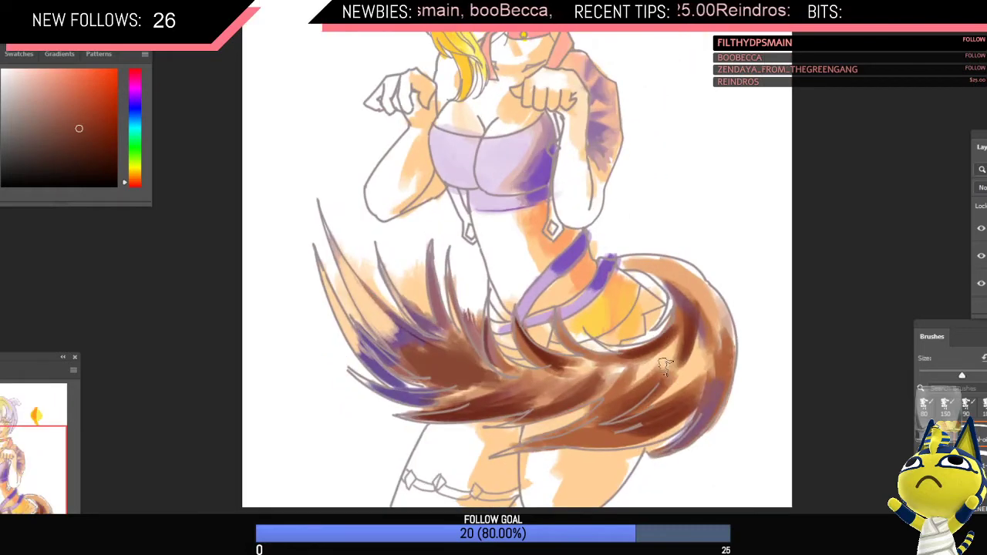
alt+click(654, 378)
alt+click(644, 397)
mouse_move(672, 351)
mouse_down()
mouse_move(654, 372)
mouse_move(703, 352)
mouse_move(662, 406)
mouse_up()
alt+click(669, 406)
Step: Enlarge the brush and cover the remaining peach on the tail's bend with a resampled brown
key(bracketright)
key(bracketright)
key(bracketright)
key(bracketright)
key(bracketright)
key(bracketright)
key(bracketright)
alt+click(684, 415)
key(bracketleft)
key(bracketleft)
key(bracketleft)
drag(683, 373, 664, 407)
Step: Sample an orange-brown and refine the strands on the tail's inner bend with a smaller brush
alt+click(681, 336)
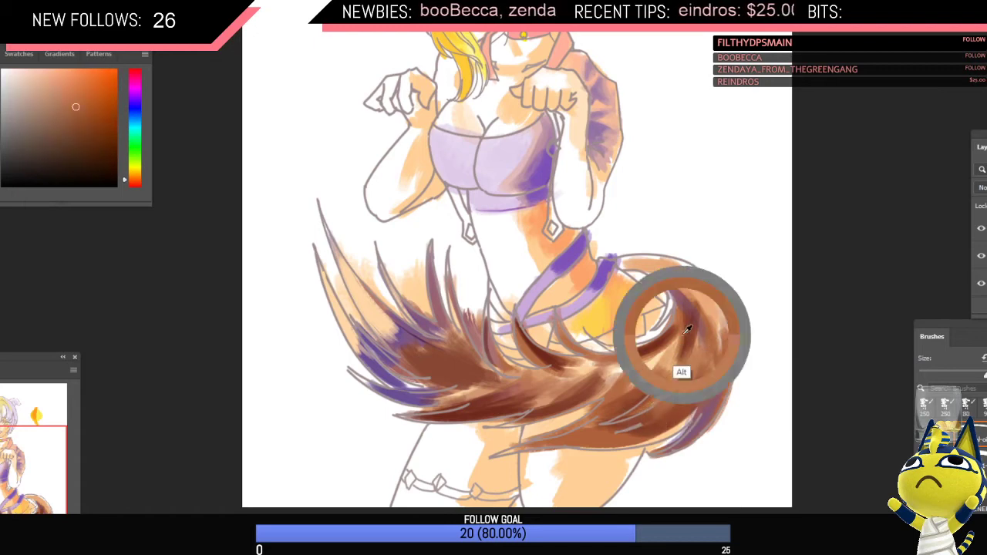
key(bracketleft)
key(bracketleft)
key(bracketleft)
key(bracketleft)
key(bracketleft)
key(bracketleft)
drag(683, 321, 667, 366)
scroll(566, 365, down, 3)
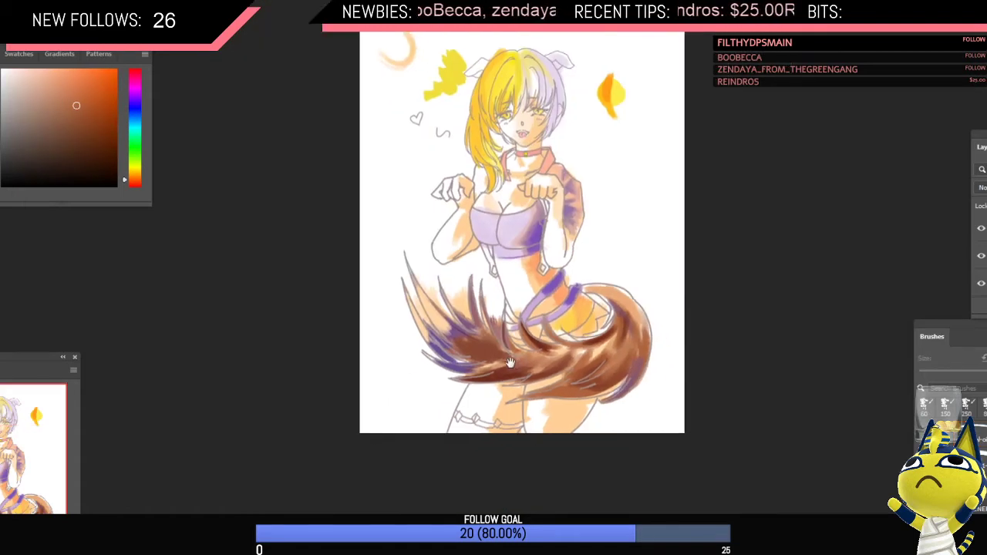
scroll(570, 332, up, 1)
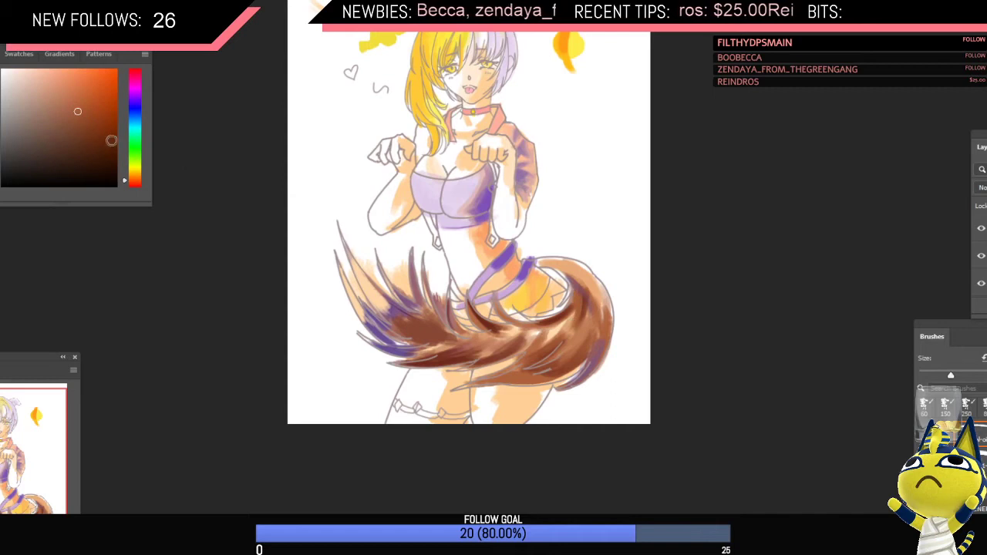
Step: Choose a very dark crimson and darken the tail's inner curve near its base, undoing unwanted strokes
drag(111, 141, 131, 158)
click(134, 73)
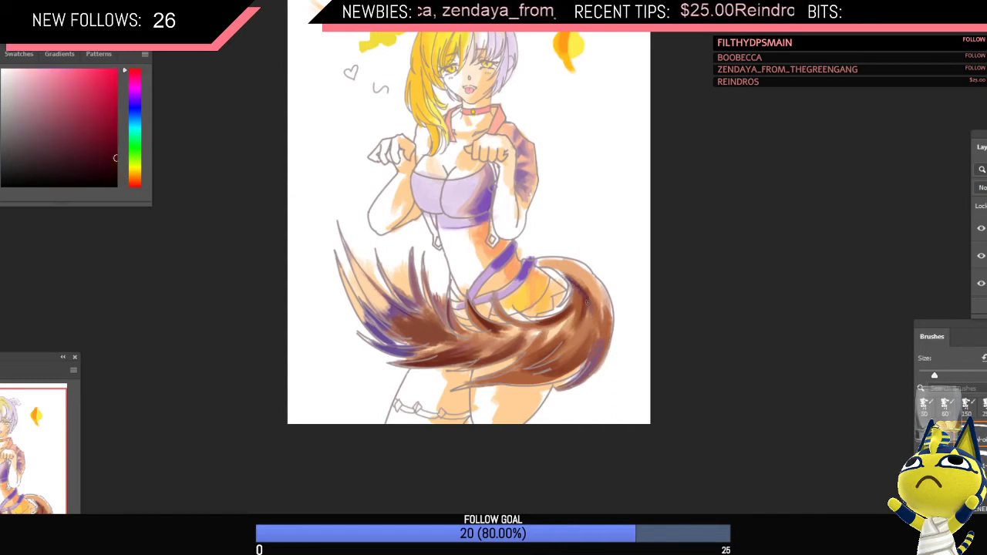
key(e)
drag(563, 273, 573, 290)
key(ctrl+z)
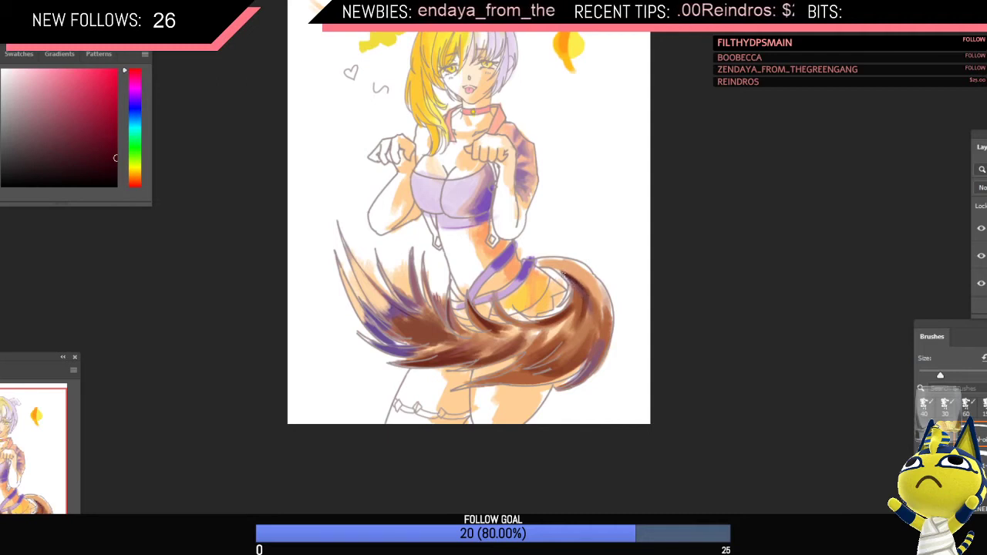
mouse_move(586, 224)
mouse_down()
mouse_move(578, 239)
mouse_move(552, 232)
mouse_up()
key(ctrl+z)
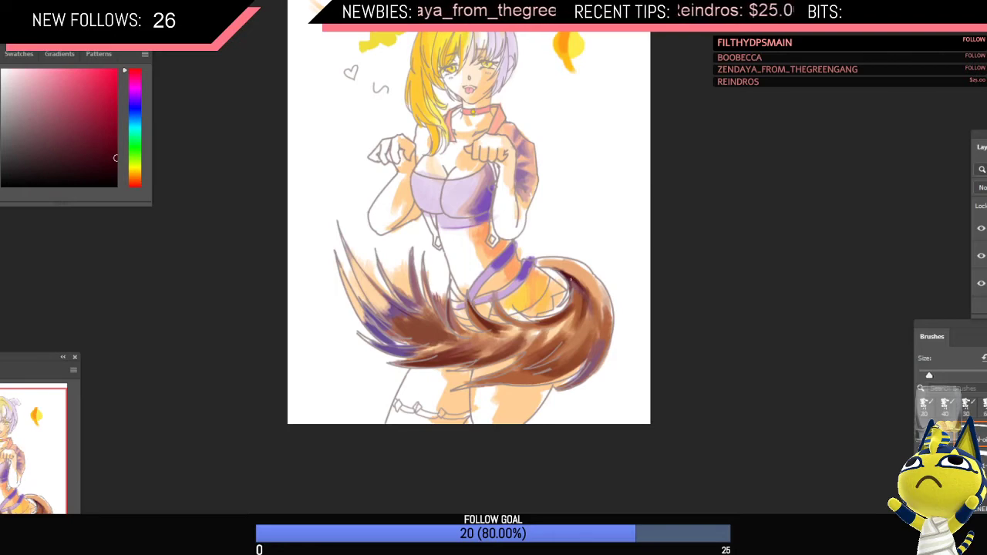
Step: Flip the canvas and touch up the fur strands on the tail's bend with a sampled brown and a larger brush
key(ctrl+shift+h)
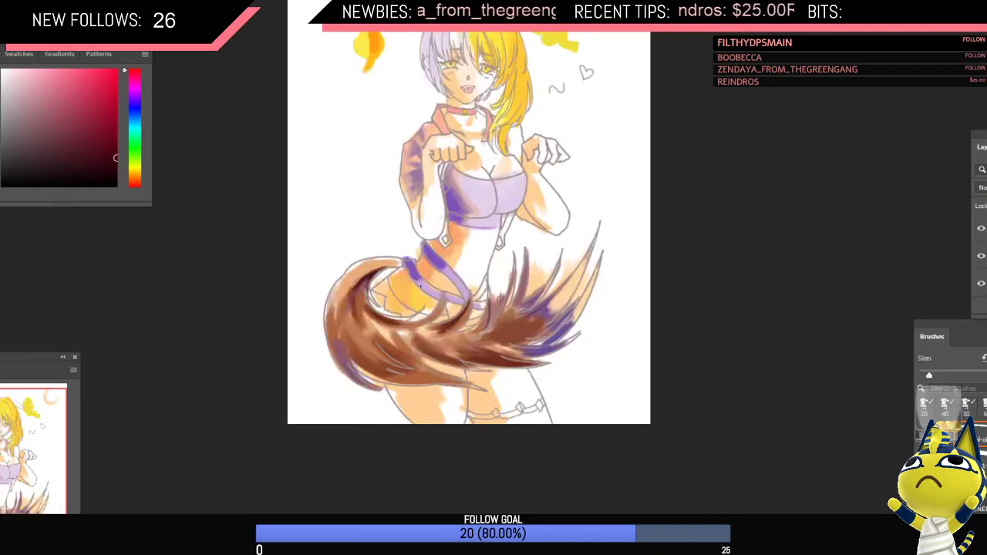
mouse_move(402, 293)
mouse_down()
mouse_move(368, 294)
mouse_move(402, 288)
mouse_move(380, 323)
mouse_move(394, 352)
mouse_up()
alt+click(370, 285)
key(bracketright)
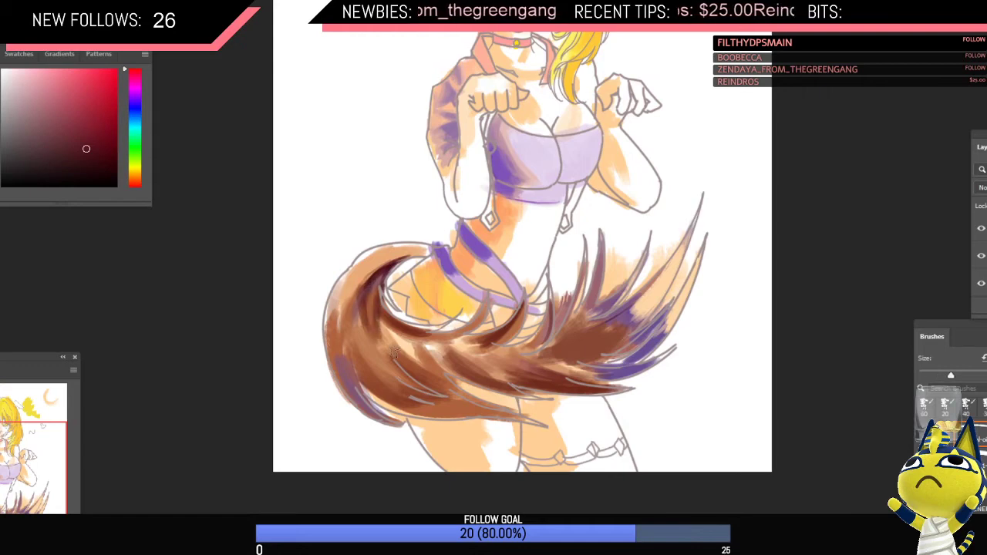
alt+click(378, 298)
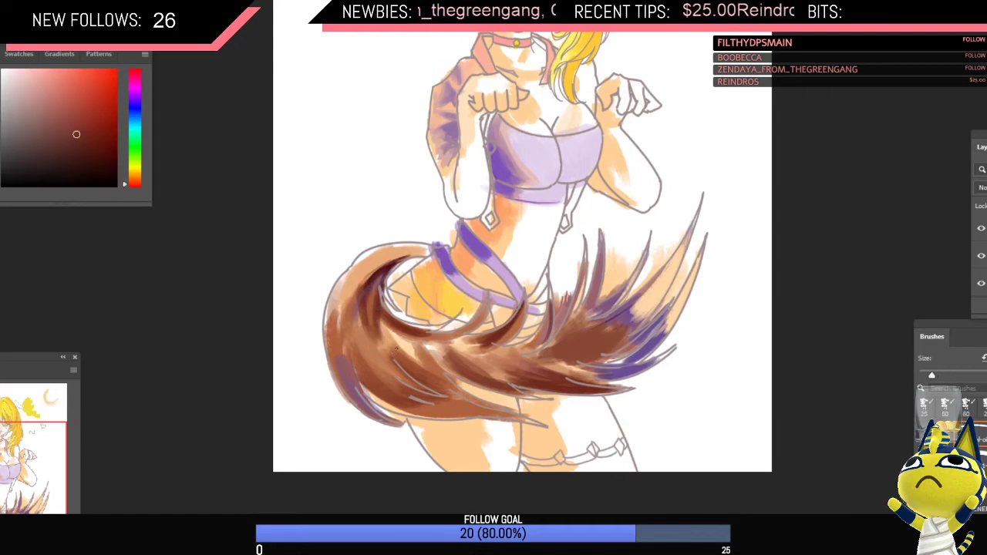
key(bracketright)
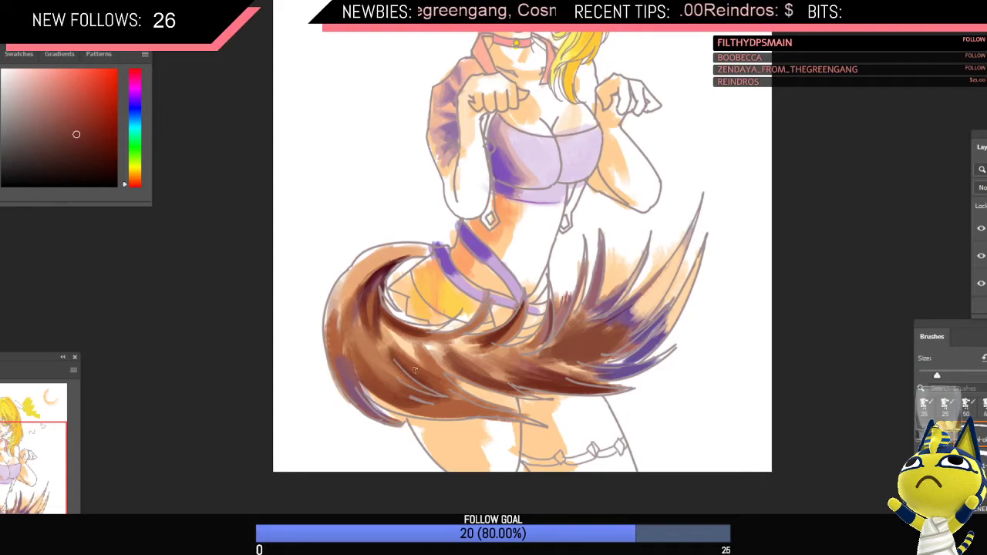
mouse_move(425, 374)
mouse_down()
mouse_move(461, 375)
mouse_move(440, 373)
mouse_up()
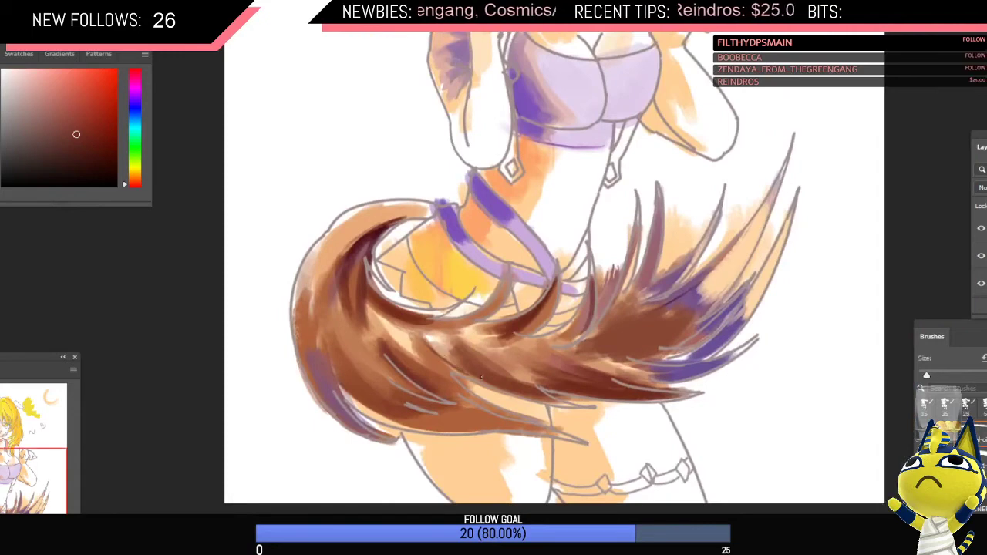
scroll(434, 351, down, 3)
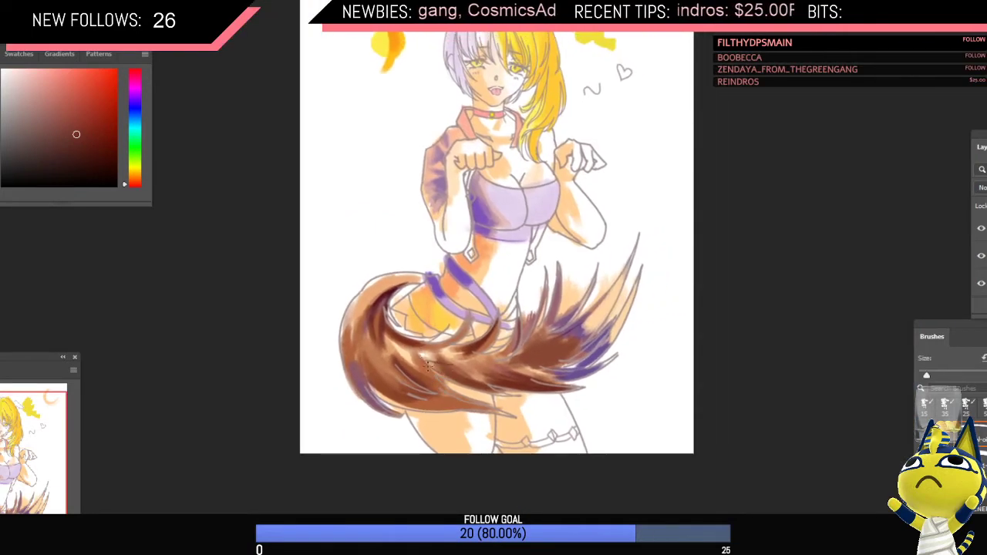
Step: Enlarge the brush and paint reddish brown over the lighter fur below the tail's inner curve, resampling browns from the fur
scroll(422, 345, up, 2)
key(bracketright)
key(bracketright)
mouse_move(368, 321)
mouse_down()
mouse_move(407, 364)
mouse_move(369, 314)
mouse_move(412, 352)
mouse_move(404, 354)
mouse_move(422, 348)
mouse_move(438, 365)
mouse_move(412, 345)
mouse_move(440, 367)
mouse_up()
key(b)
alt+click(412, 398)
alt+click(374, 327)
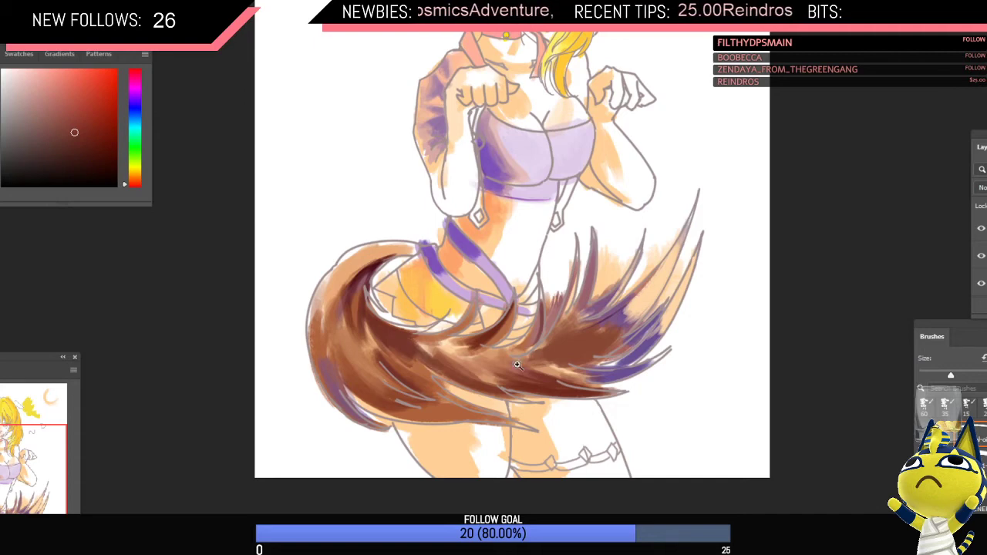
Step: Flip the canvas and paint brown strokes from the tail's middle up to its inner curve, varying the brush size
drag(516, 364, 489, 383)
key(ctrl+shift+h)
drag(586, 350, 591, 350)
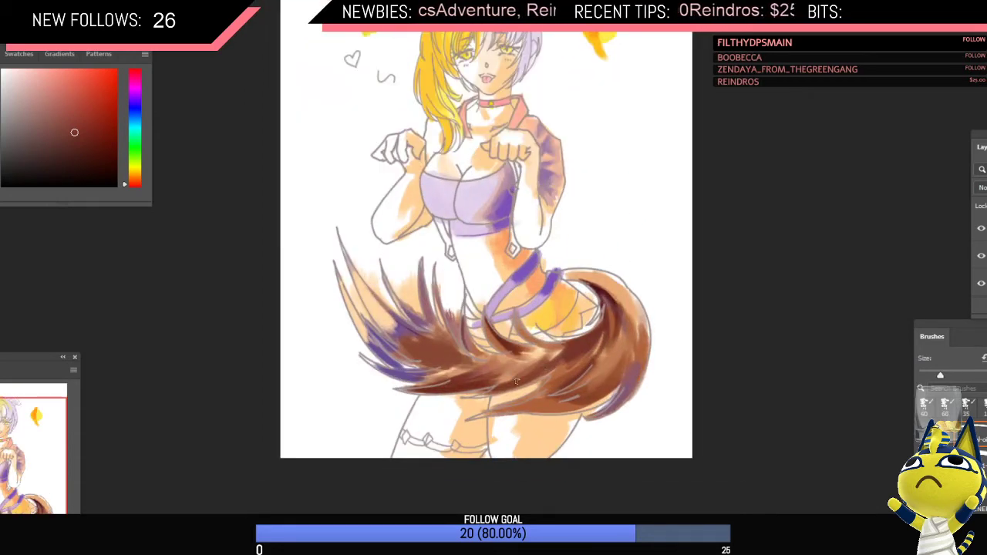
mouse_move(517, 381)
mouse_down()
mouse_move(571, 357)
mouse_move(586, 336)
mouse_up()
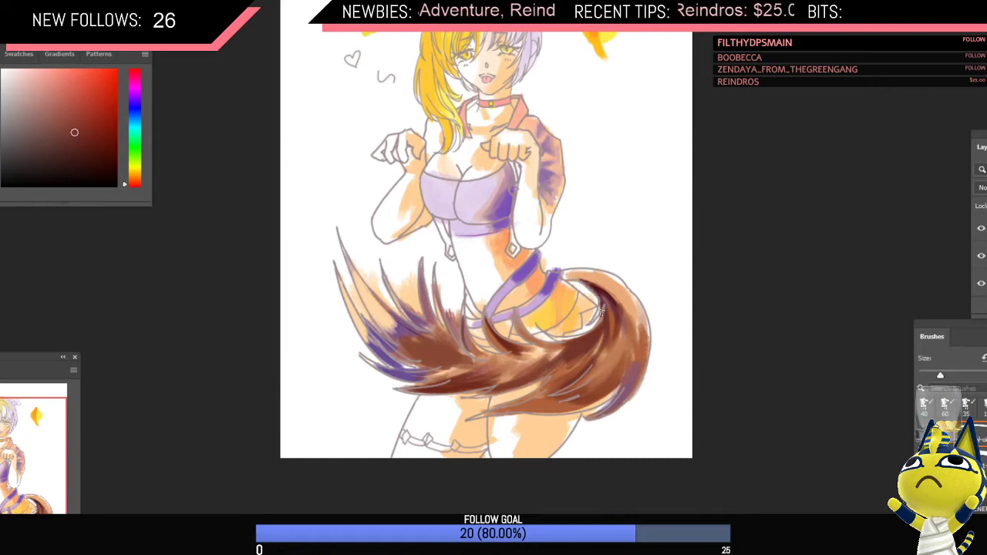
key(])
key(])
drag(537, 341, 593, 326)
key(bracketleft)
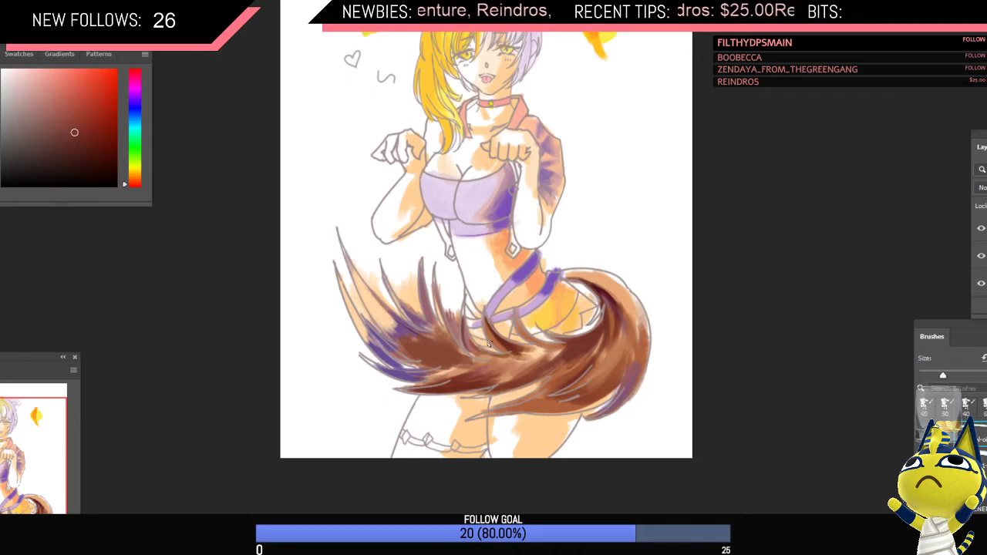
key(bracketright)
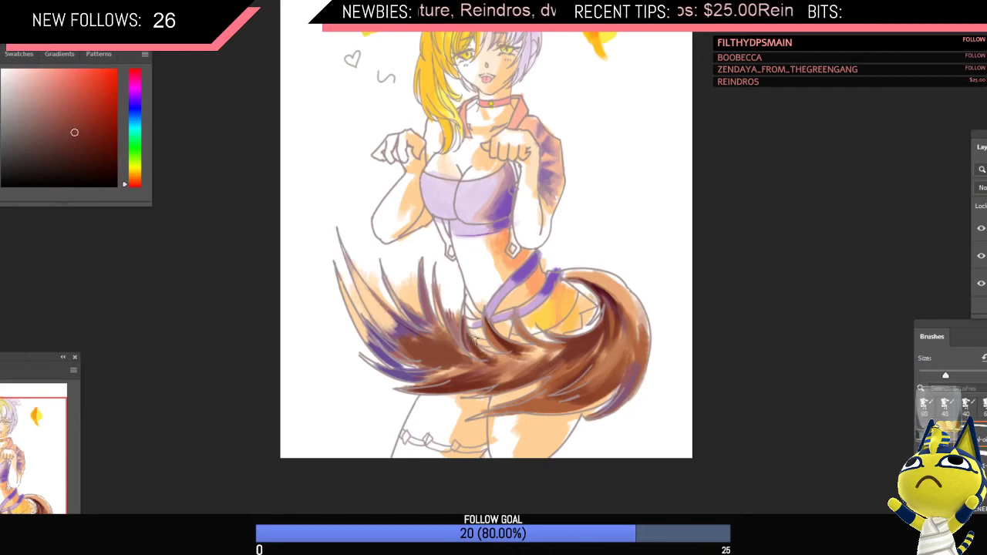
Step: Flip the canvas back and refine the brown strands in the middle of the tail
key(ctrl+h)
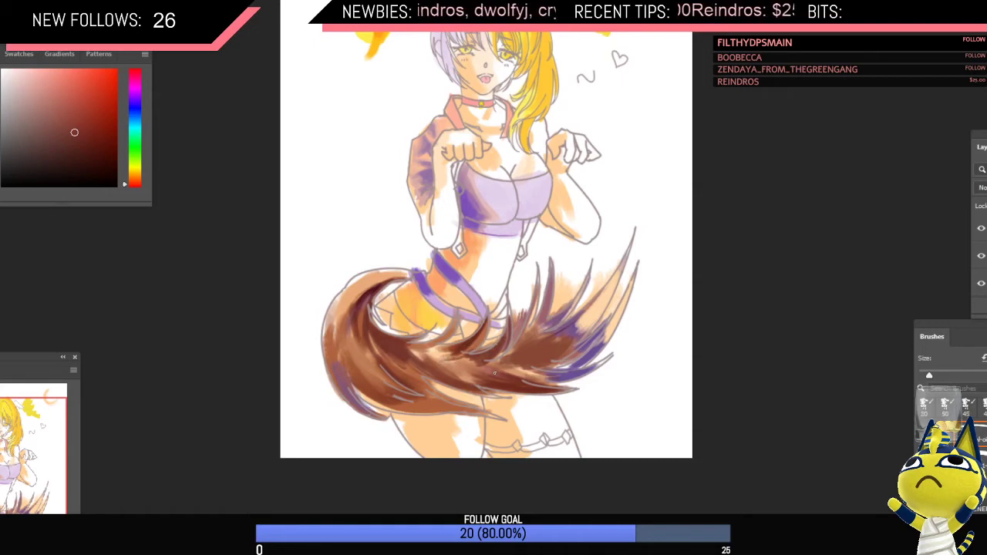
drag(474, 289, 453, 293)
mouse_move(463, 339)
mouse_down()
mouse_move(480, 350)
mouse_move(471, 338)
mouse_up()
Step: Sample purple near the tail's tip, darken it, and paint a deep purple shadow across the tail's middle with an enlarged brush
key(bracketright)
key(bracketright)
alt+click(559, 337)
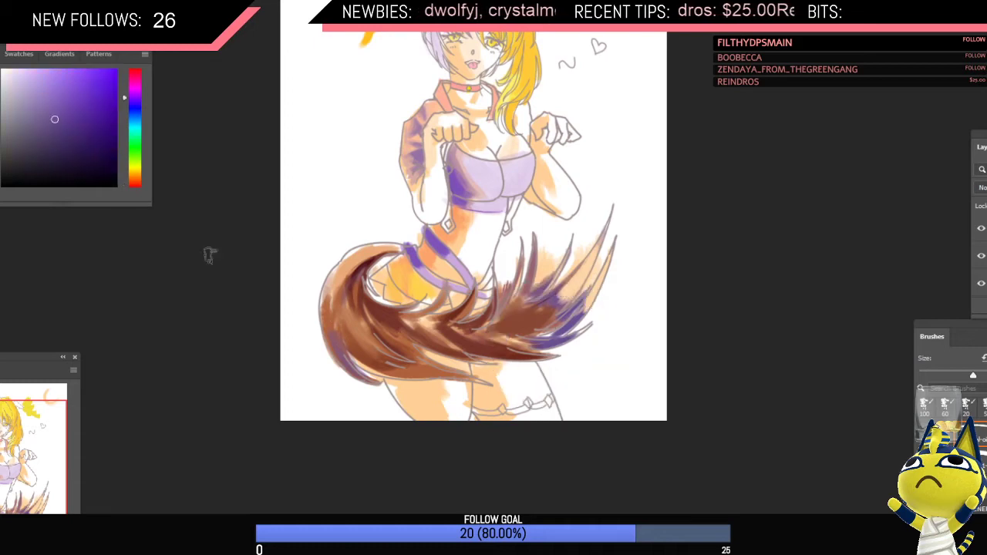
key(bracketleft)
key(bracketleft)
key(bracketleft)
key(bracketleft)
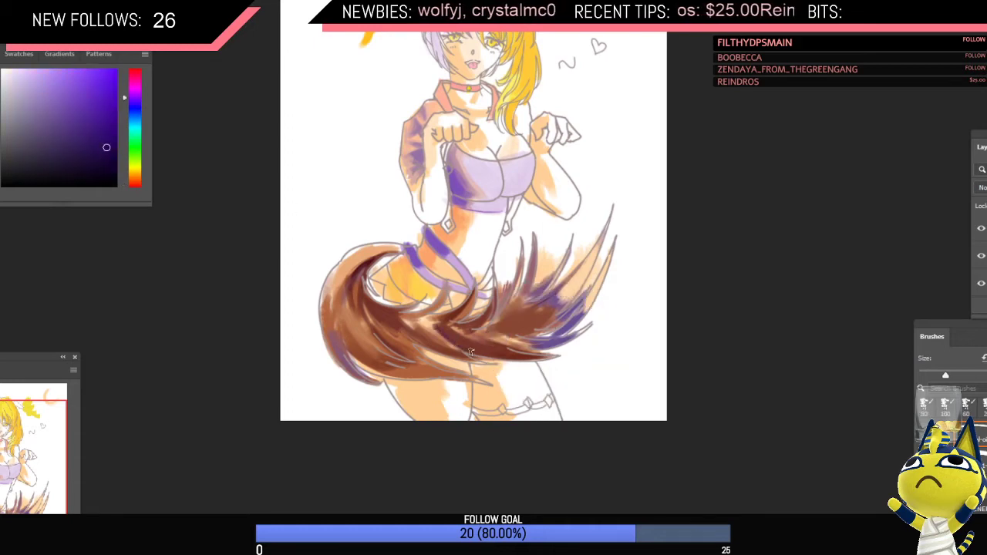
key(bracketright)
key(bracketright)
key(bracketright)
key(bracketright)
drag(435, 327, 477, 351)
Step: Flip the canvas and blend the purple shadow into the fur with a sampled dark reddish brown and a larger brush
key(ctrl+shift+h)
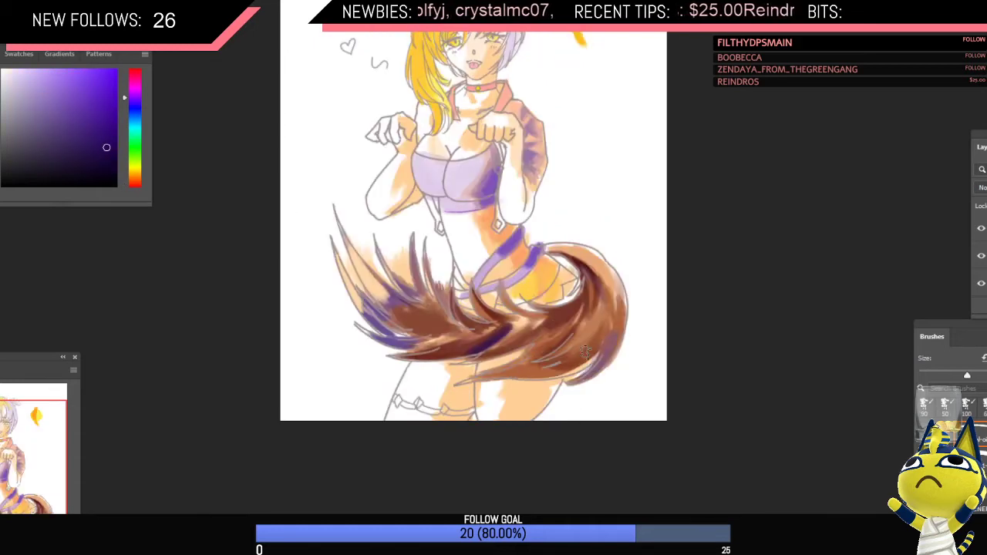
scroll(505, 328, up, 1)
alt+click(494, 331)
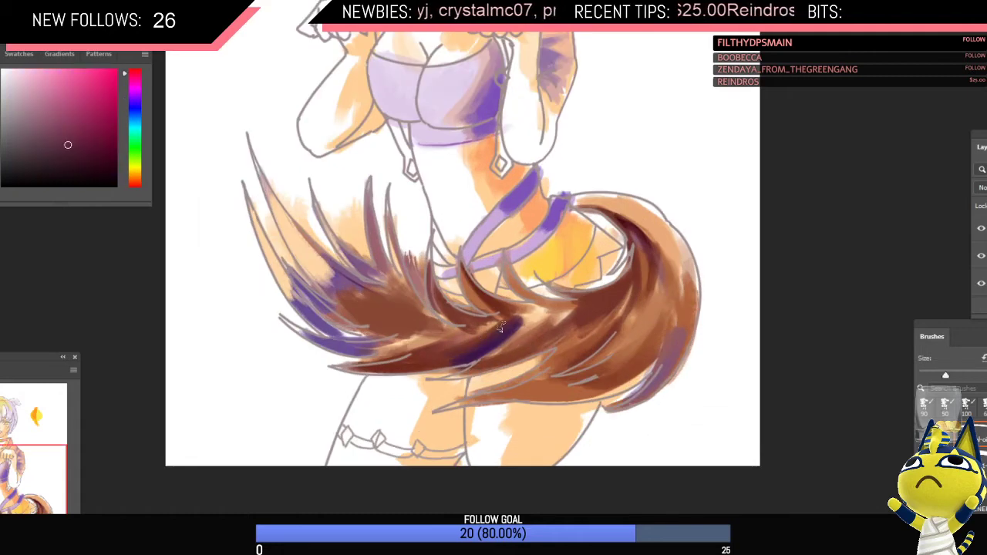
alt+click(431, 357)
key(bracketright)
key(bracketright)
key(bracketright)
mouse_move(435, 358)
mouse_down()
mouse_move(506, 319)
mouse_move(433, 359)
mouse_move(488, 324)
mouse_move(454, 357)
mouse_move(510, 335)
mouse_up()
Step: Sample dark magenta from the shadow in the tail's middle and reduce the brush to refine its edge
alt+click(519, 321)
scroll(537, 313, up, 2)
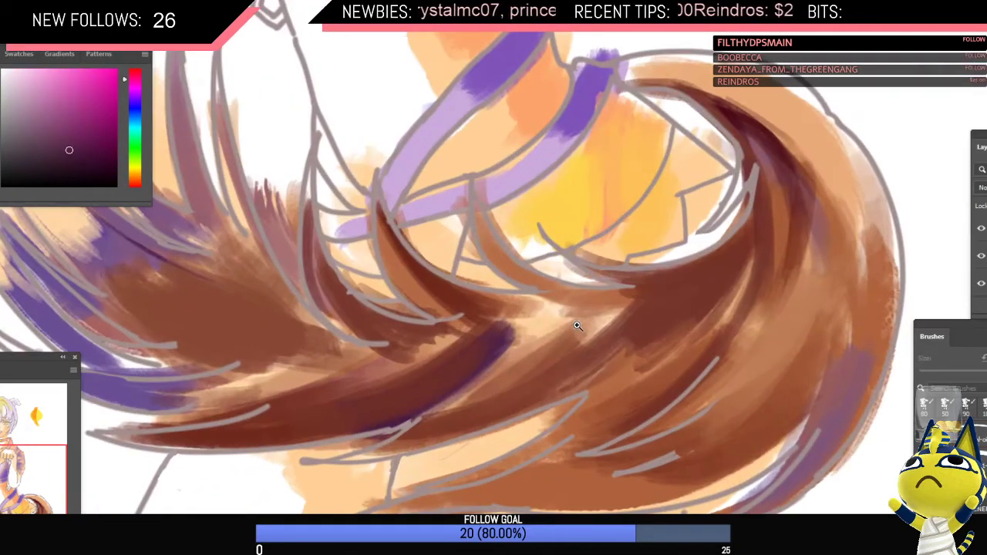
scroll(528, 314, down, 3)
key(bracketleft)
key(bracketleft)
alt+click(521, 319)
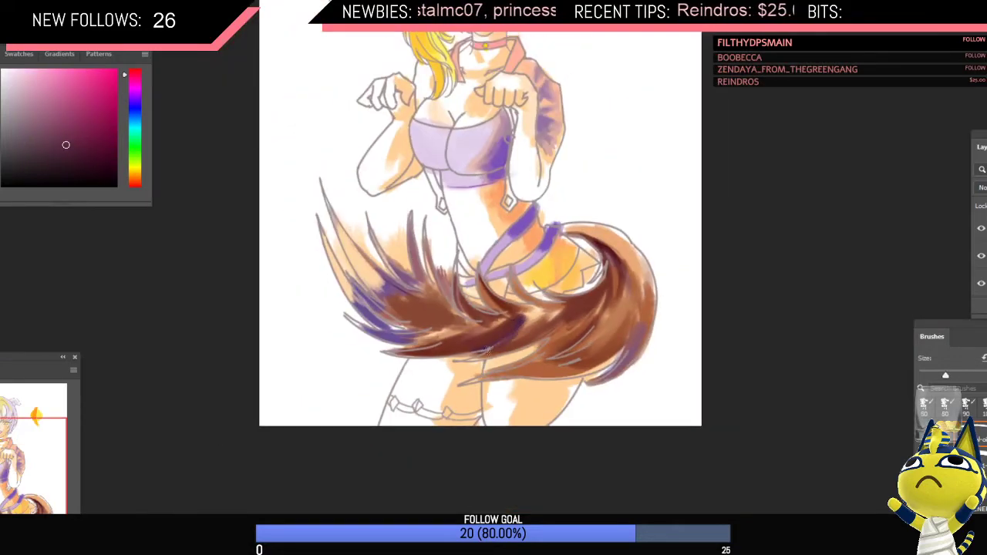
Step: Paint sampled brown strokes across the middle of the tail, following the direction of the fur
scroll(546, 329, down, 2)
drag(545, 332, 517, 350)
key(ctrl+h)
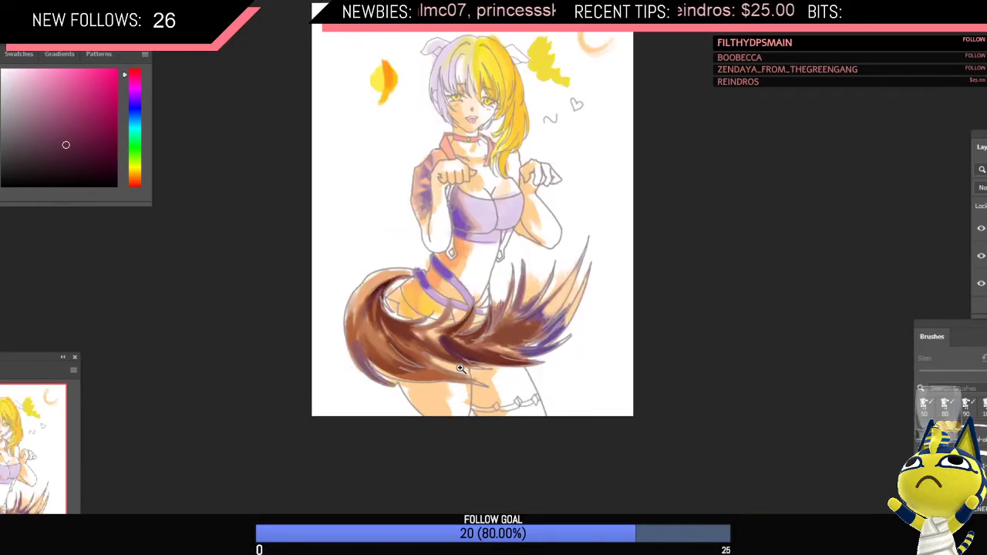
scroll(454, 359, up, 3)
alt+click(445, 372)
drag(415, 338, 464, 368)
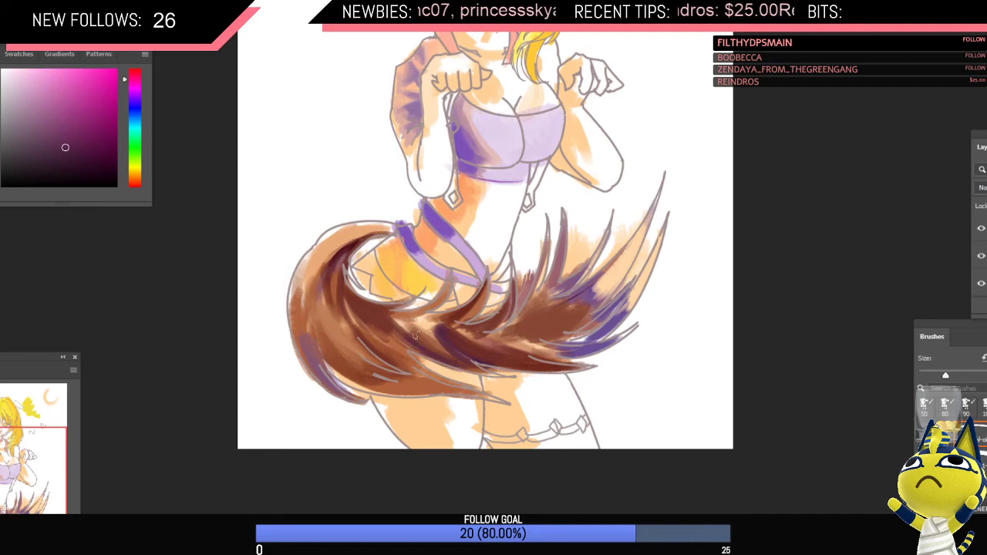
Step: Blend mauve-brown strokes sampled from the nearby fur into the light area at the tail's centre
scroll(509, 358, down, 2)
key(h)
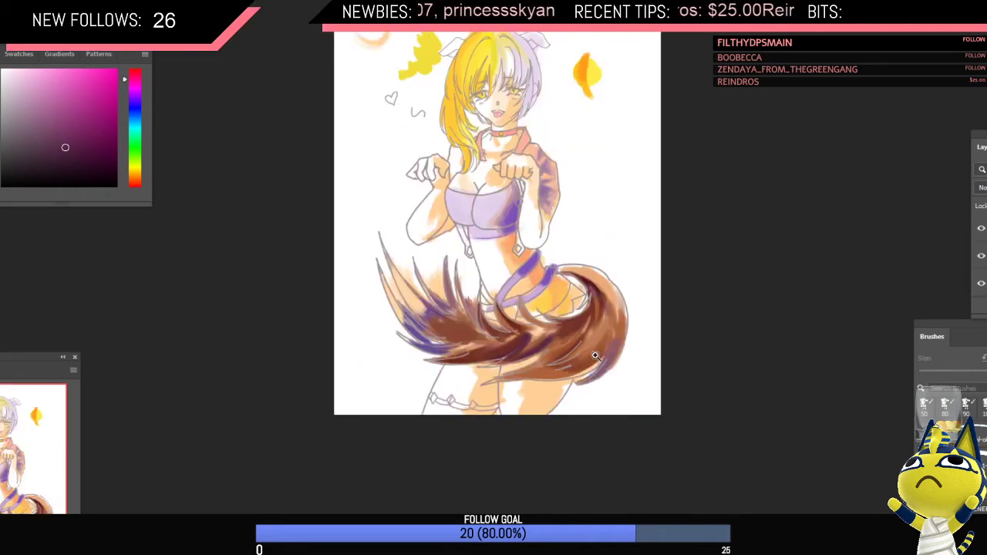
scroll(552, 330, up, 3)
alt+click(527, 330)
mouse_move(519, 332)
mouse_down()
mouse_move(472, 347)
mouse_move(482, 351)
mouse_up()
alt+click(508, 350)
key([)
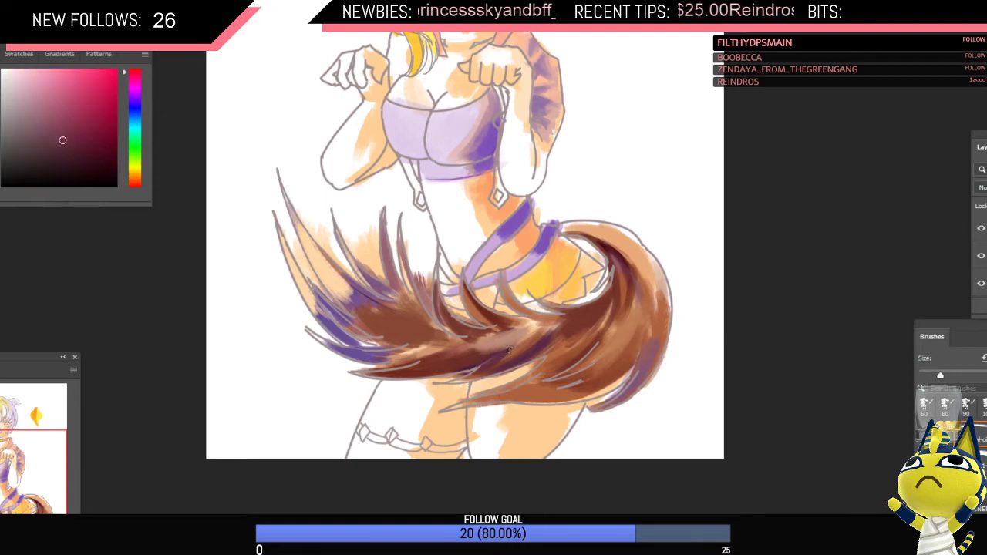
Step: Sample a reddish brown from the tail and paint broader strokes across its middle with a larger brush
scroll(551, 348, down, 3)
scroll(509, 351, up, 2)
alt+click(489, 356)
key(])
key(])
key(])
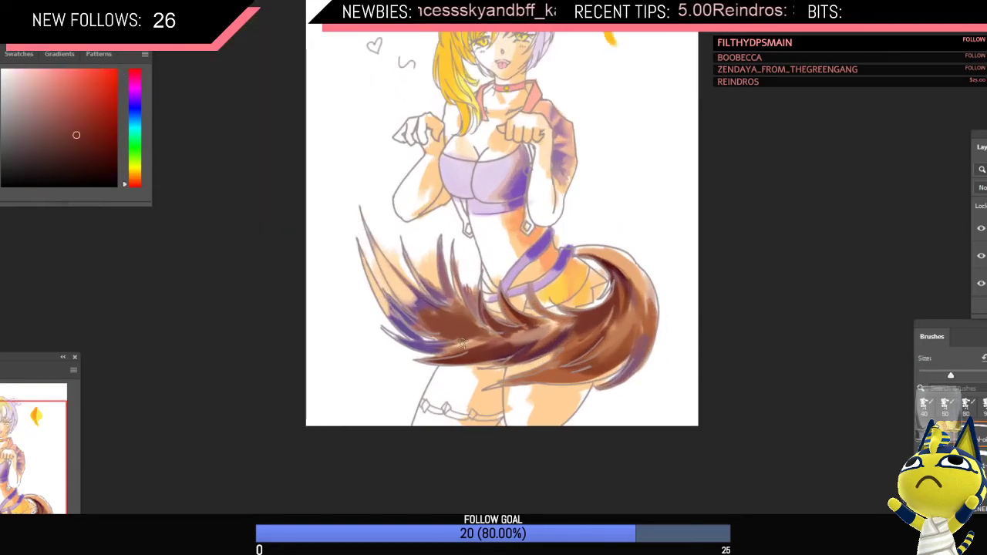
mouse_move(444, 325)
mouse_down()
mouse_move(484, 339)
mouse_move(436, 310)
mouse_move(447, 297)
mouse_move(479, 340)
mouse_move(470, 364)
mouse_move(474, 328)
mouse_move(457, 289)
mouse_move(499, 337)
mouse_up()
key(ctrl+shift+h)
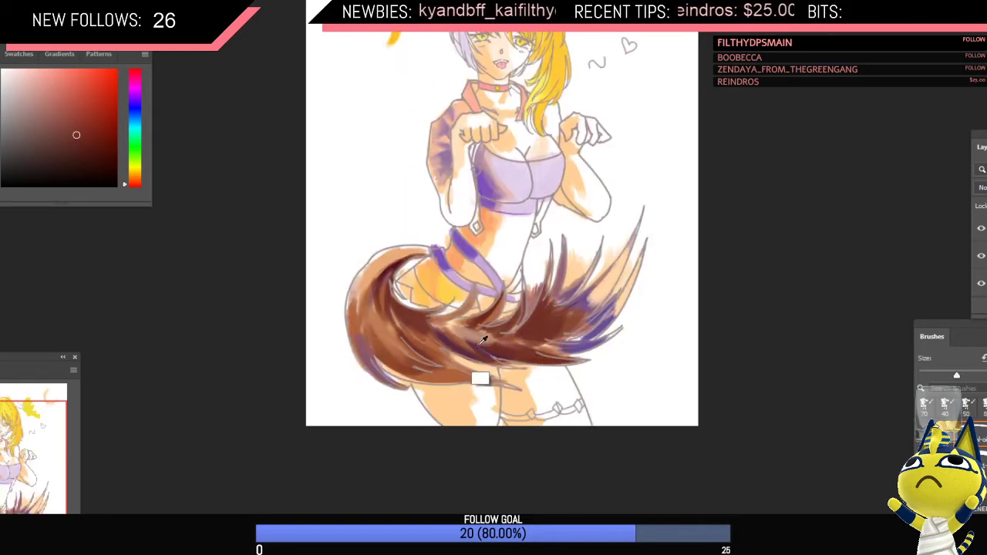
Step: Cover the light patch at the tail's centre with dark reddish brown sampled from the surrounding fur
alt+click(453, 376)
key(bracketleft)
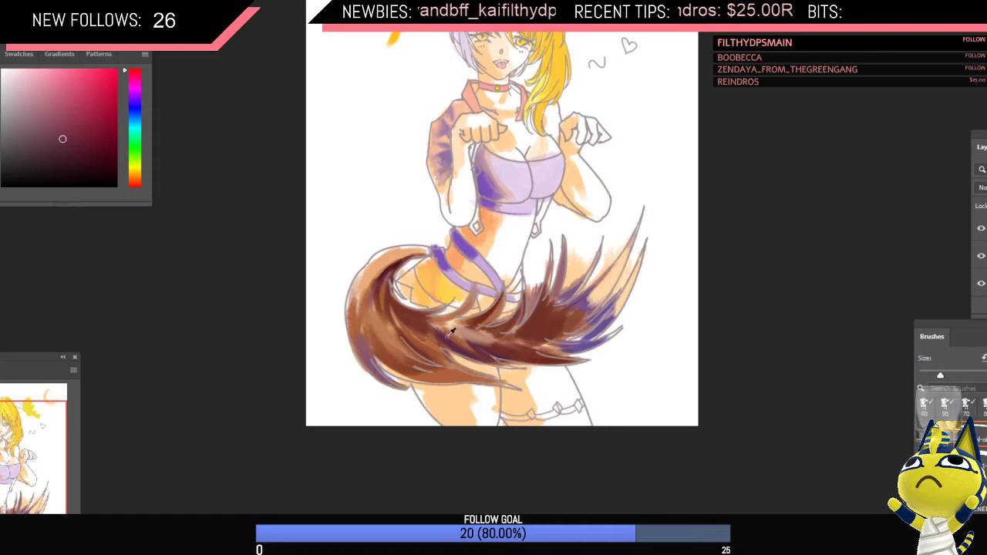
alt+click(450, 334)
mouse_move(432, 317)
mouse_down()
mouse_move(479, 340)
mouse_move(442, 325)
mouse_move(514, 328)
mouse_move(450, 327)
mouse_move(501, 332)
mouse_up()
key(ctrl+z)
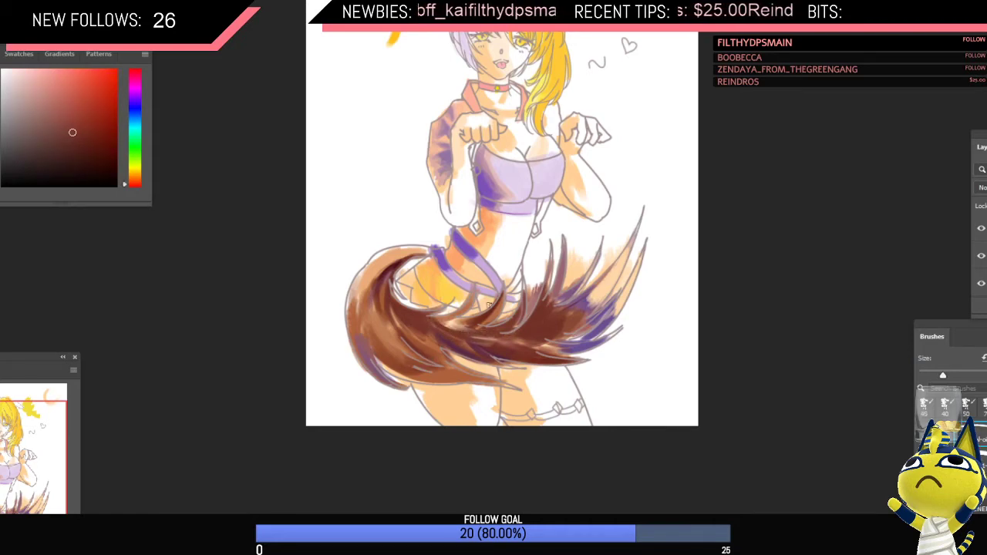
drag(330, 100, 413, 185)
drag(308, 148, 420, 206)
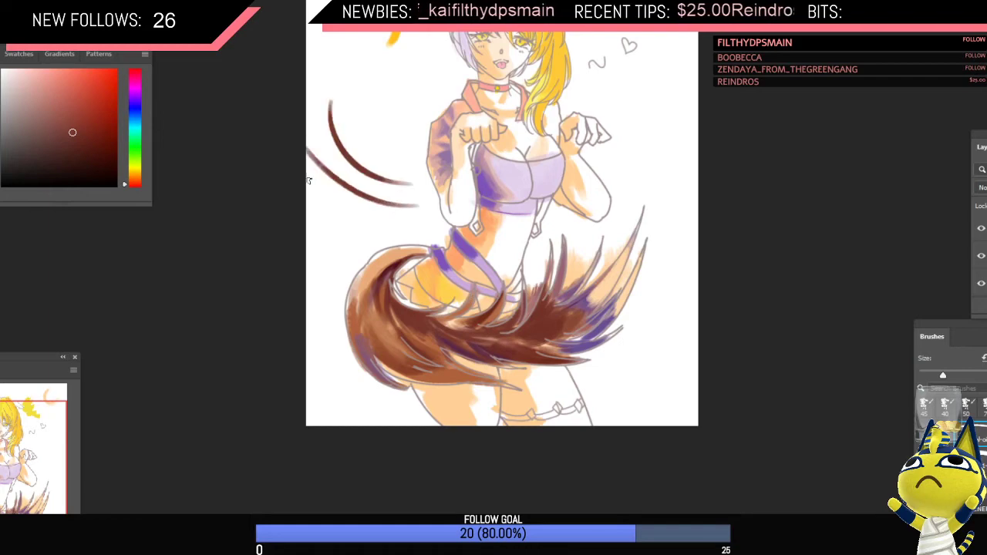
drag(309, 196, 401, 239)
drag(307, 230, 385, 266)
key(ctrl+z)
key(ctrl+z)
key(ctrl+z)
key(ctrl+z)
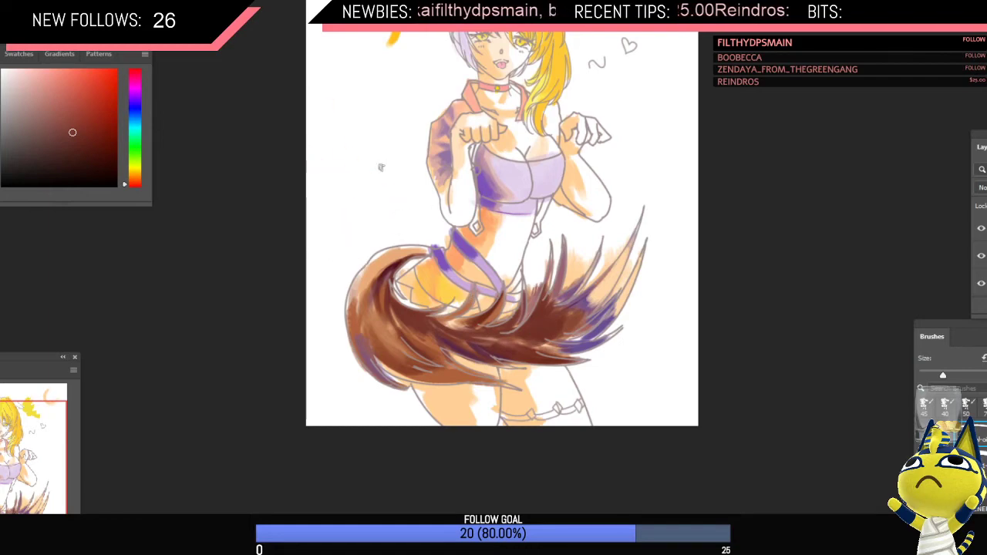
mouse_move(358, 133)
mouse_down()
mouse_move(386, 173)
mouse_move(362, 204)
mouse_up()
key(ctrl+z)
drag(324, 133, 461, 217)
key(ctrl+z)
mouse_move(446, 325)
mouse_down()
mouse_move(521, 341)
mouse_move(540, 302)
mouse_up()
key(ctrl+z)
Step: Try curved white highlight strokes along the middle of the tail at several brush sizes
alt+click(475, 407)
key([)
key([)
key([)
key(ctrl+z)
drag(469, 337, 542, 303)
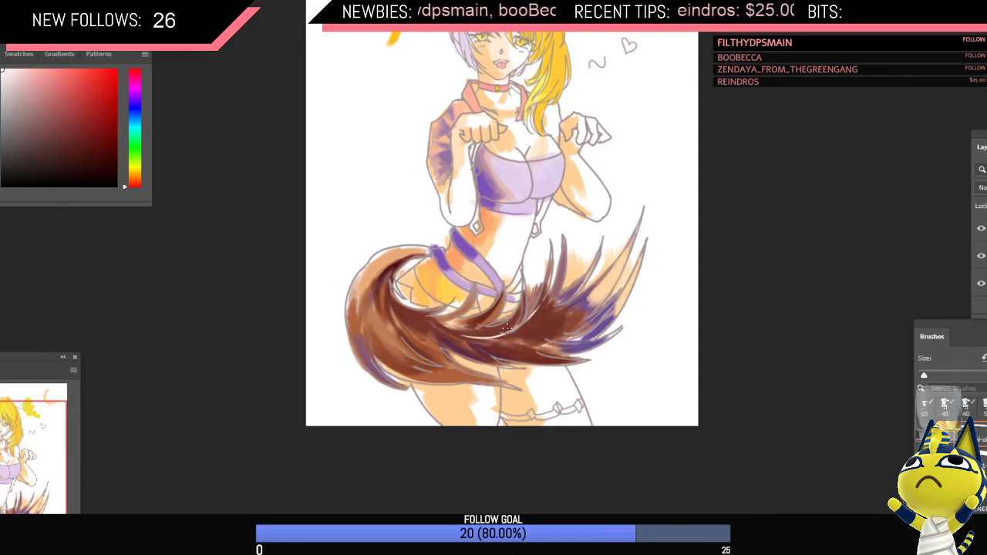
key(ctrl+z)
key(])
key(])
key(])
key(])
key(])
key(])
key(])
key(])
key(])
drag(473, 338, 540, 302)
key(ctrl+z)
Step: Add a short, thin white highlight stroke to the middle of the tail with a smaller brush
key([)
key([)
key([)
drag(469, 338, 493, 329)
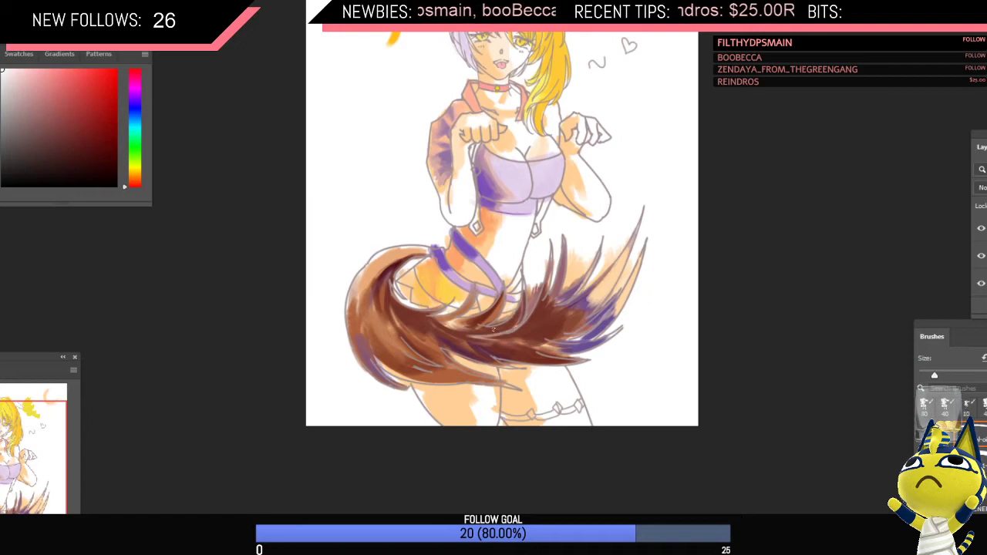
Step: Paint a dark reddish-brown stroke where the purple and brown fur meet toward the tail's tip
key(ctrl+shift+h)
alt+click(604, 283)
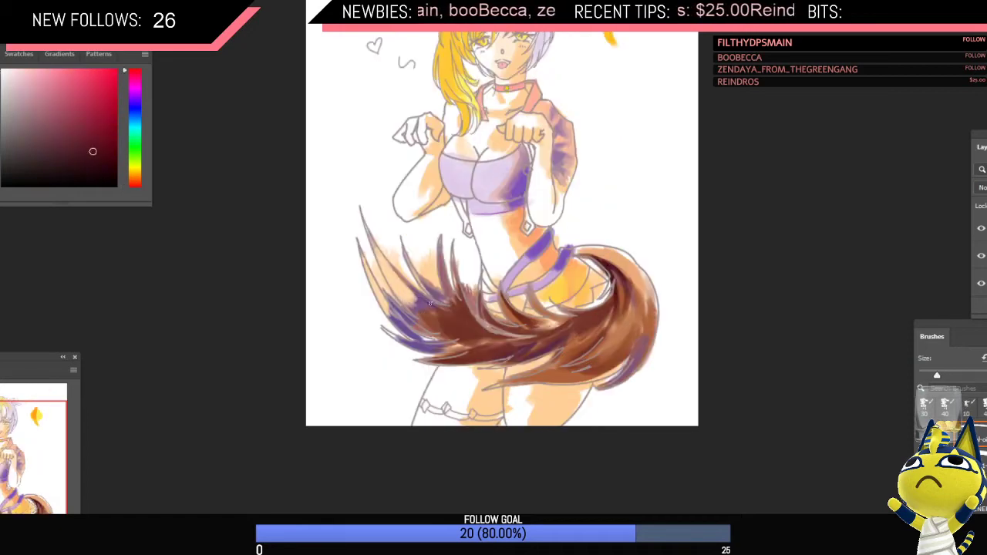
drag(430, 303, 454, 314)
mouse_move(563, 247)
mouse_down()
mouse_move(518, 298)
mouse_move(605, 393)
mouse_up()
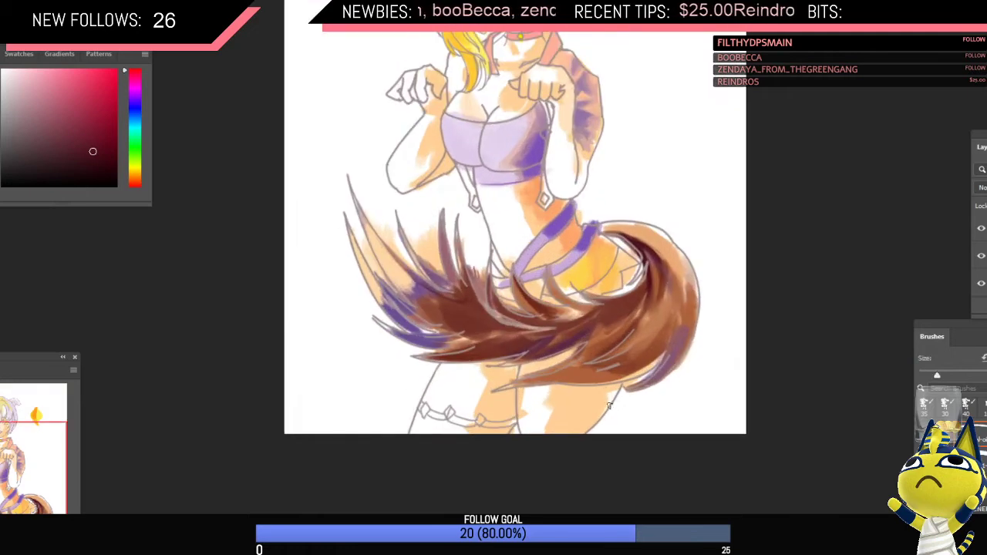
Step: Shade both thighs beneath the tail with orange sampled from the waist, using a larger brush
key(bracketleft)
key(bracketleft)
alt+click(569, 219)
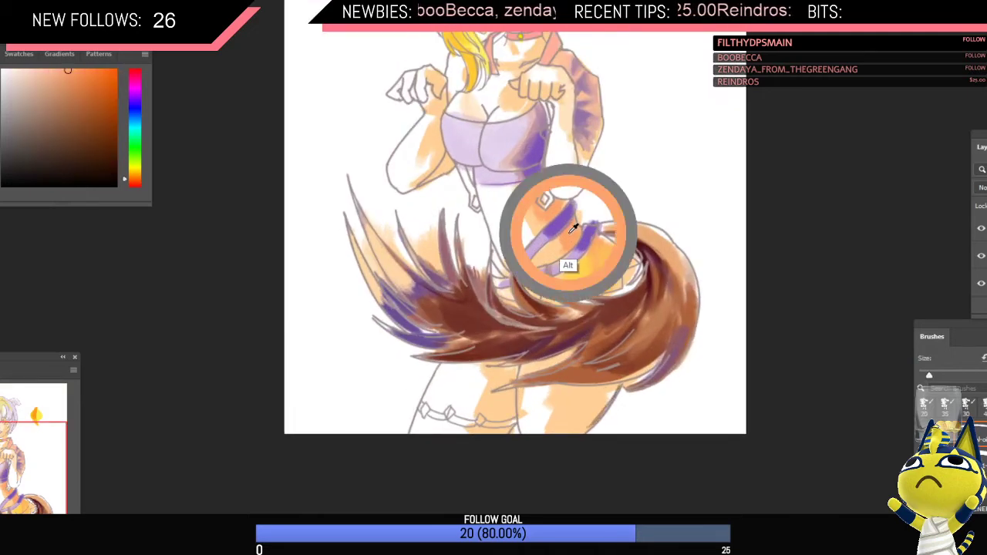
key(bracketright)
key(bracketright)
mouse_move(603, 404)
mouse_down()
mouse_move(594, 416)
mouse_move(605, 390)
mouse_move(579, 427)
mouse_move(593, 390)
mouse_move(553, 424)
mouse_up()
key(ctrl+shift+h)
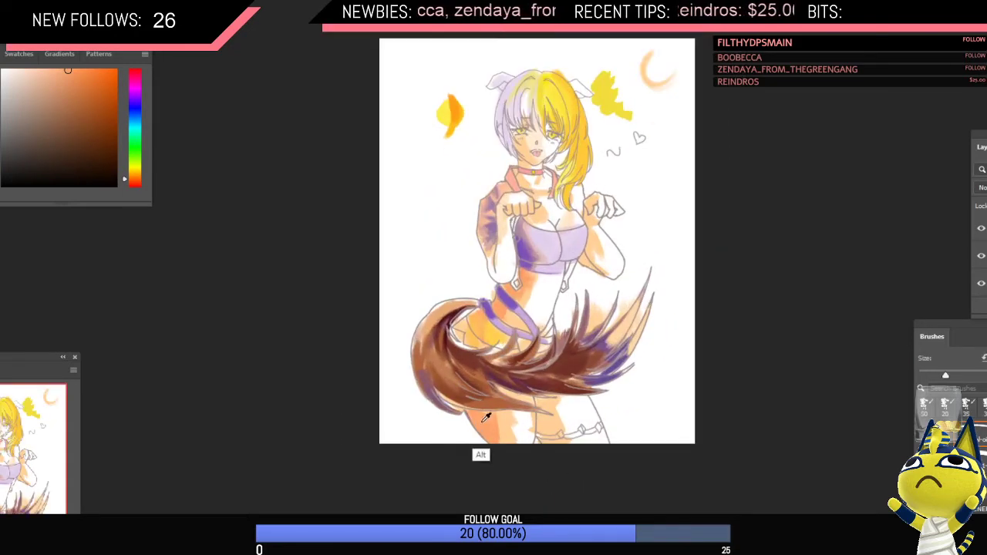
key(bracketright)
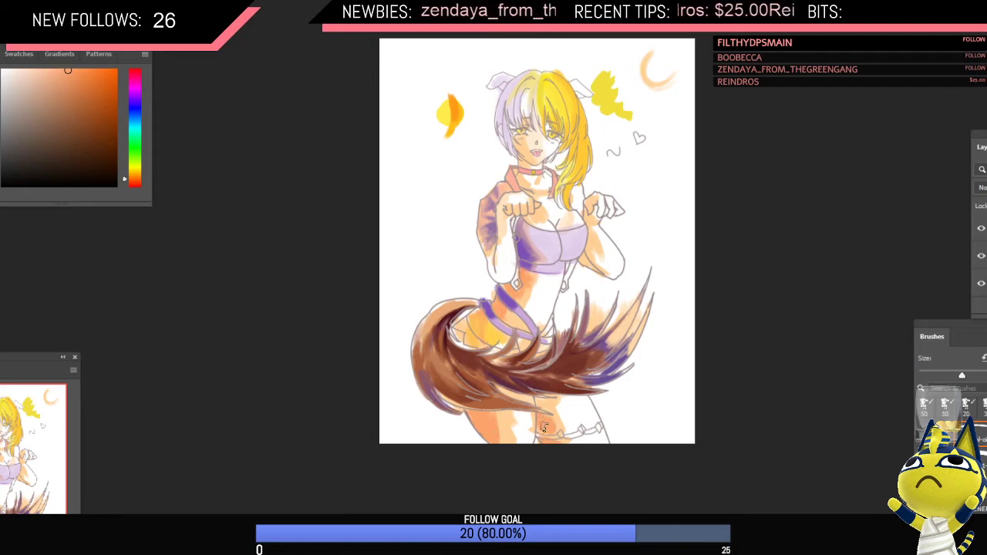
Step: Paint the thigh garter band bright yellow, starting from the hair colour with a slightly shifted hue
alt+click(557, 99)
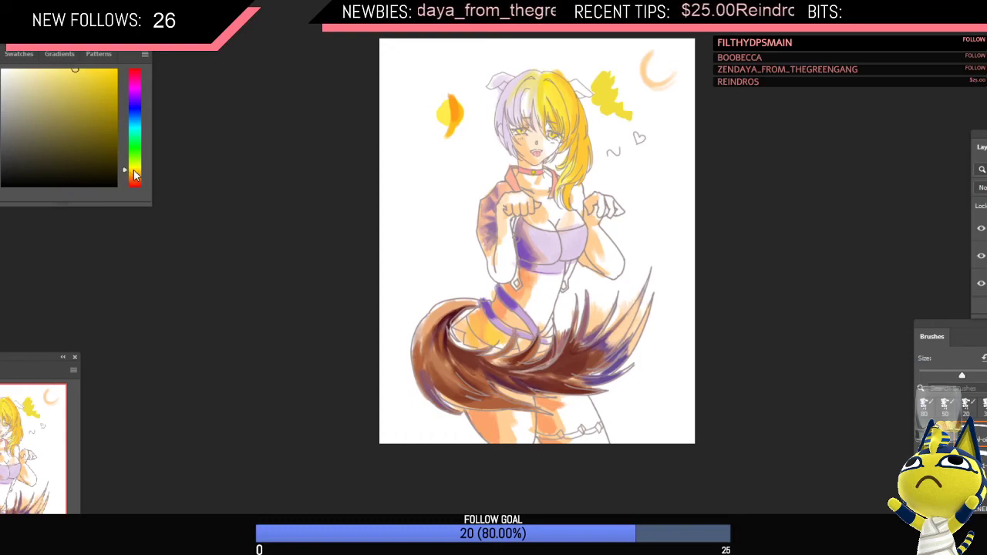
click(133, 167)
key(r)
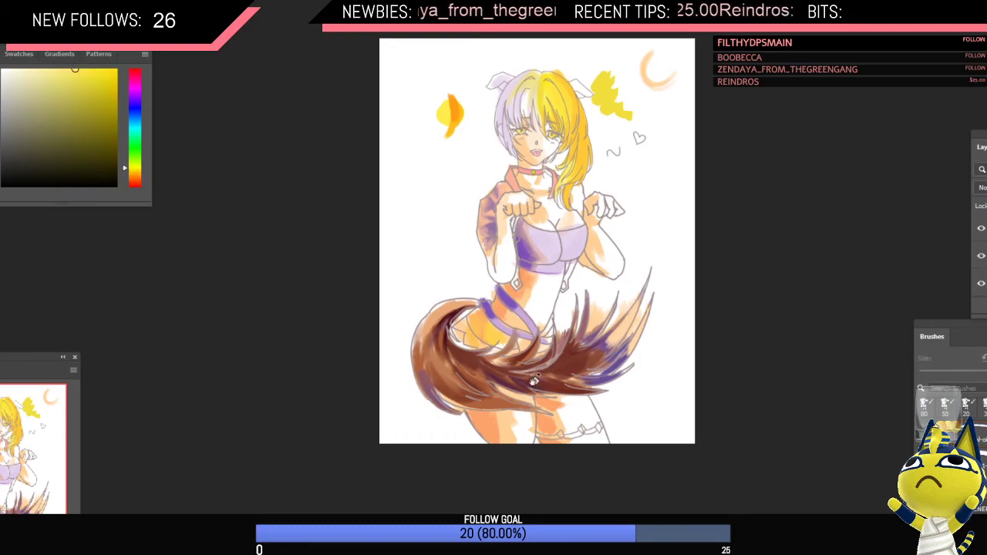
mouse_move(532, 379)
mouse_down()
mouse_move(568, 185)
mouse_move(462, 344)
mouse_move(429, 298)
mouse_up()
scroll(391, 367, up, 2)
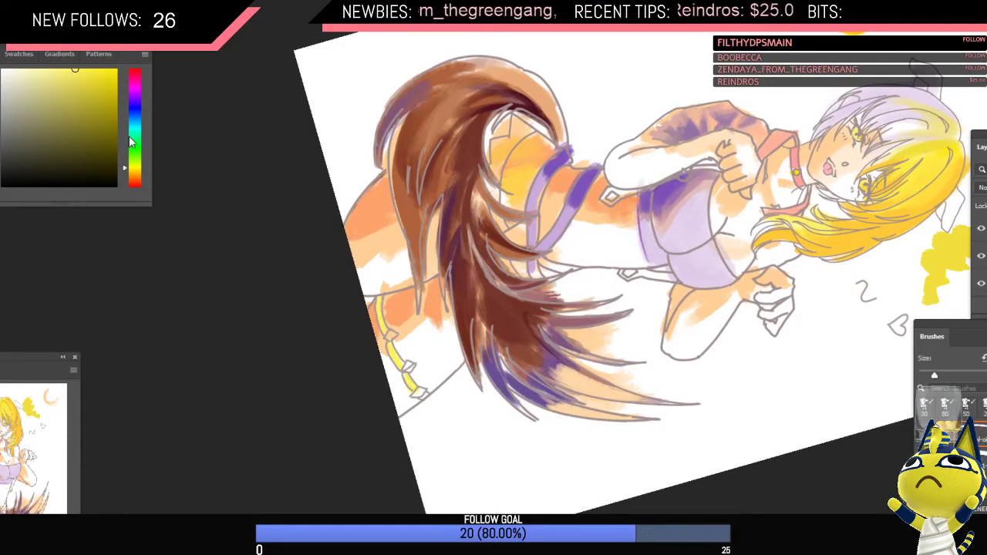
Step: Change the painting colour to a bright magenta pink
click(134, 179)
click(135, 79)
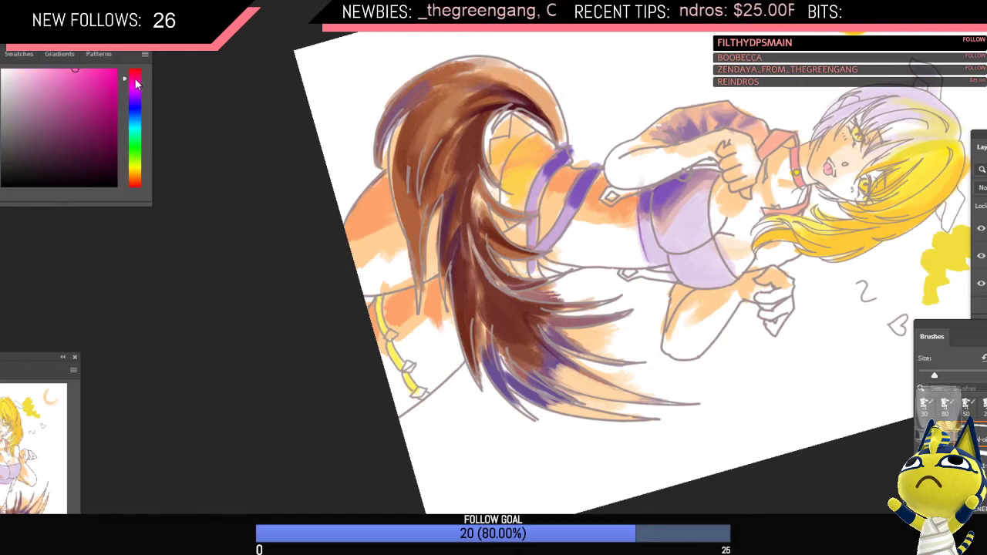
click(135, 82)
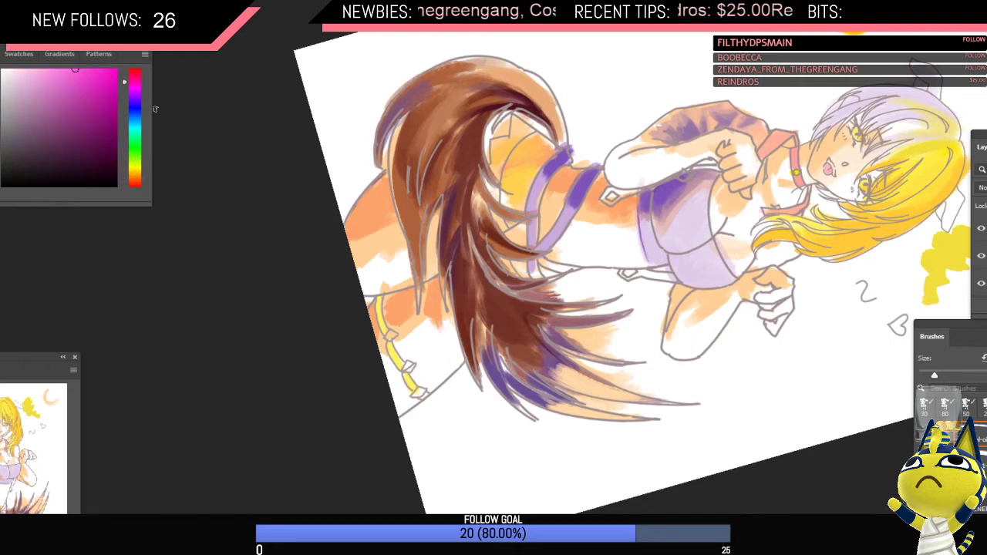
Step: Switch to the YouTube window, move it aside, play "けm SURF - 78" from the VG/Music playlist and return to the painting
mouse_move(265, 546)
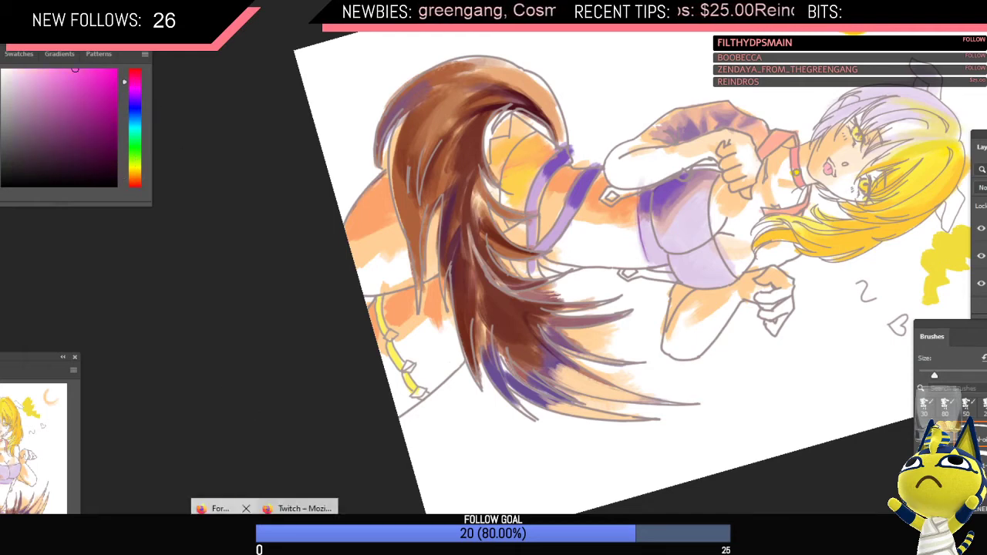
click(227, 528)
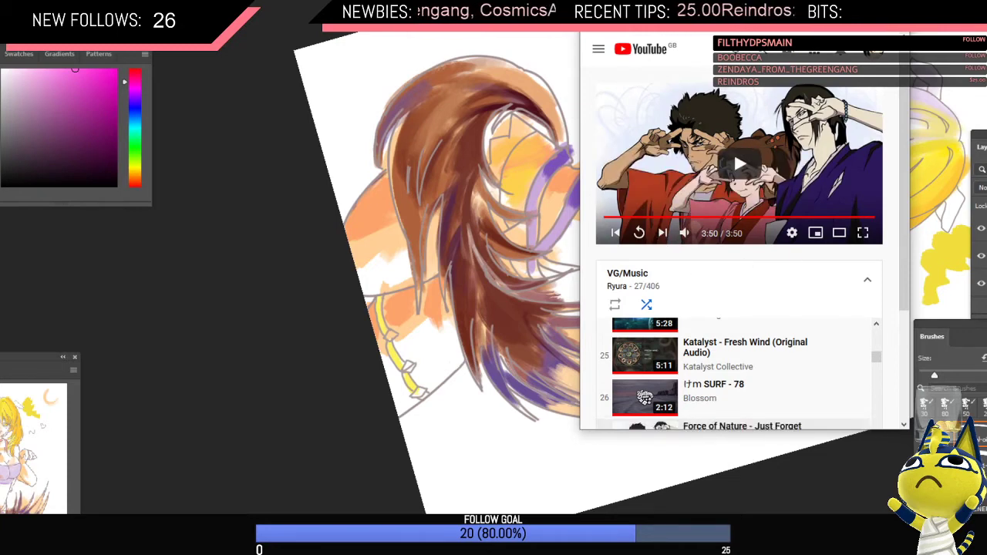
drag(748, 1, 907, 10)
scroll(907, 429, up, 1)
scroll(906, 429, down, 1)
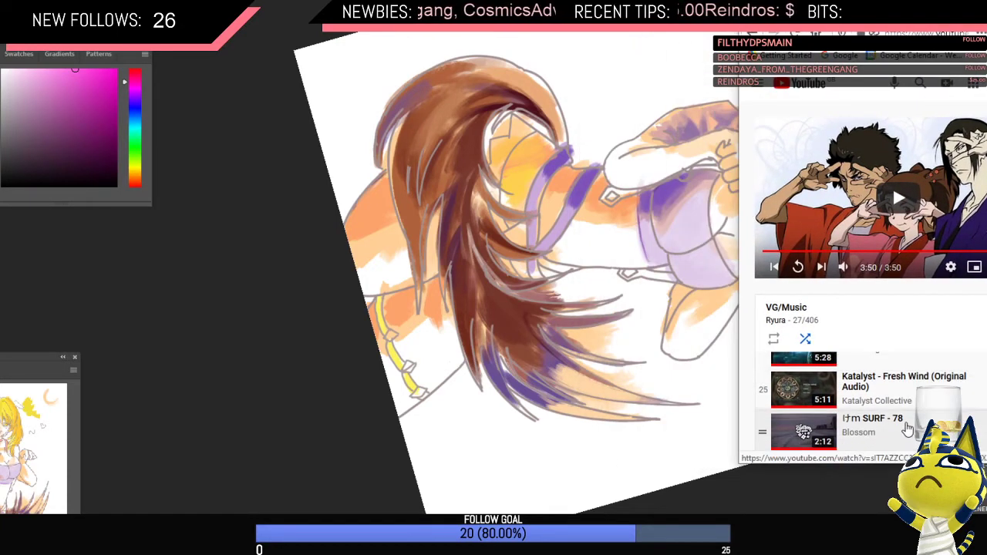
click(907, 429)
click(293, 209)
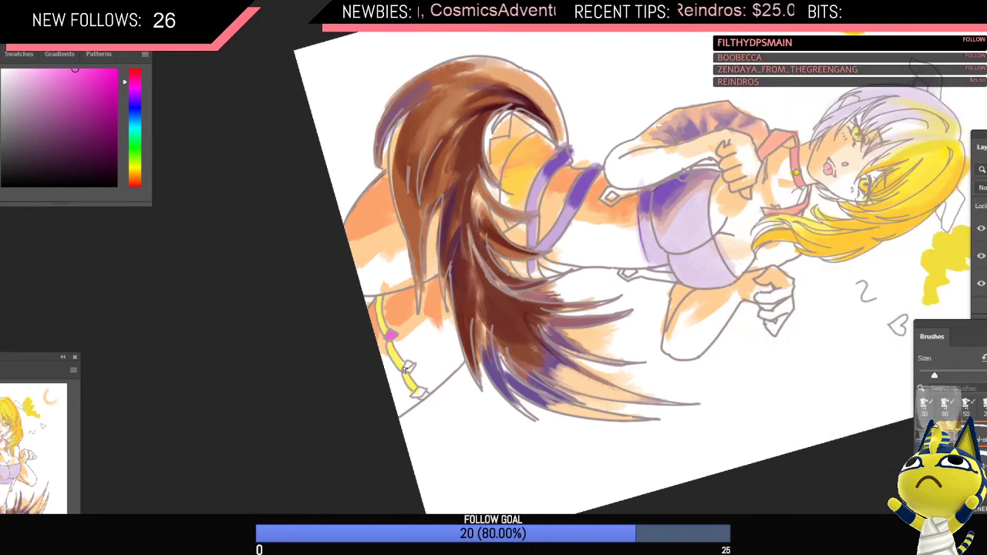
Step: Fill the diamond gems on the thigh garter with magenta, using a smaller brush for the narrow shapes
drag(417, 351, 503, 359)
mouse_move(524, 333)
mouse_down()
mouse_move(533, 277)
mouse_move(496, 310)
mouse_up()
key(bracketleft)
key(bracketleft)
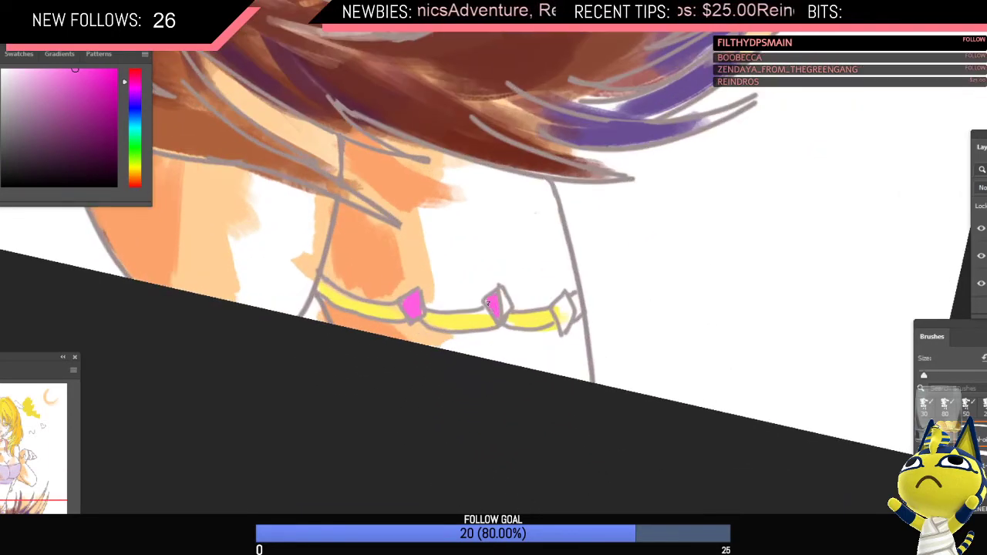
drag(565, 299, 566, 314)
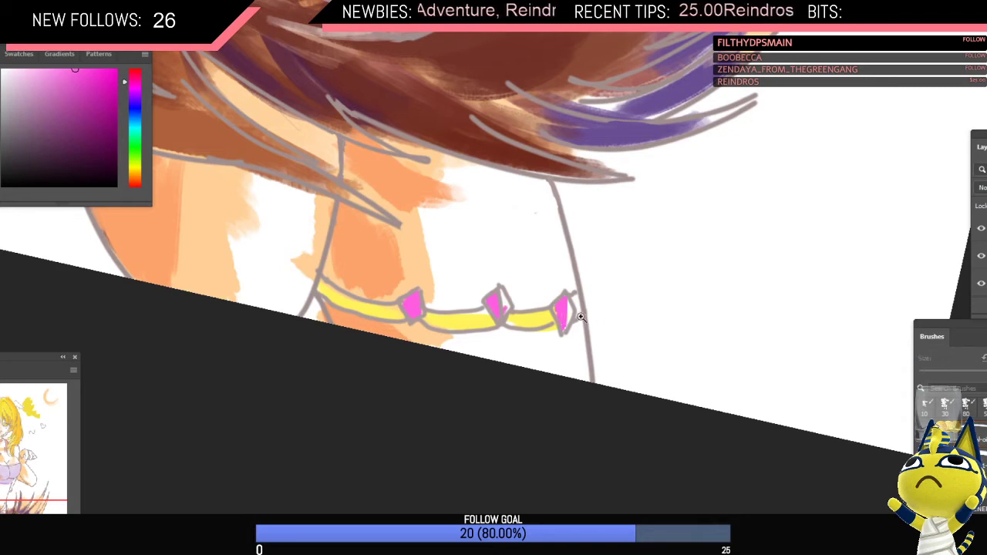
Step: Touch up the hanging straps and diamond pendants below the purple top with sampled white
scroll(590, 329, down, 5)
drag(445, 263, 454, 340)
drag(493, 278, 455, 309)
drag(495, 235, 518, 232)
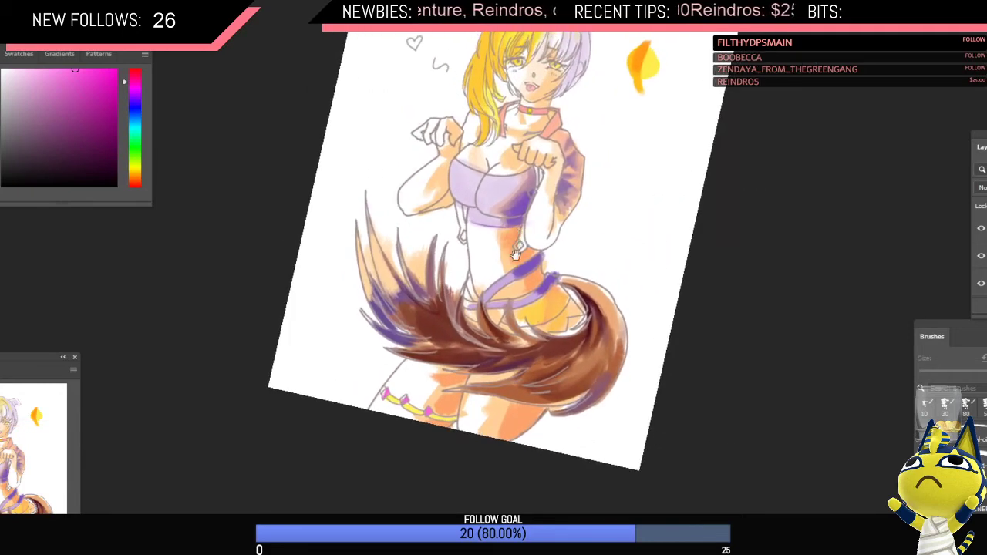
scroll(519, 231, up, 2)
scroll(516, 286, up, 1)
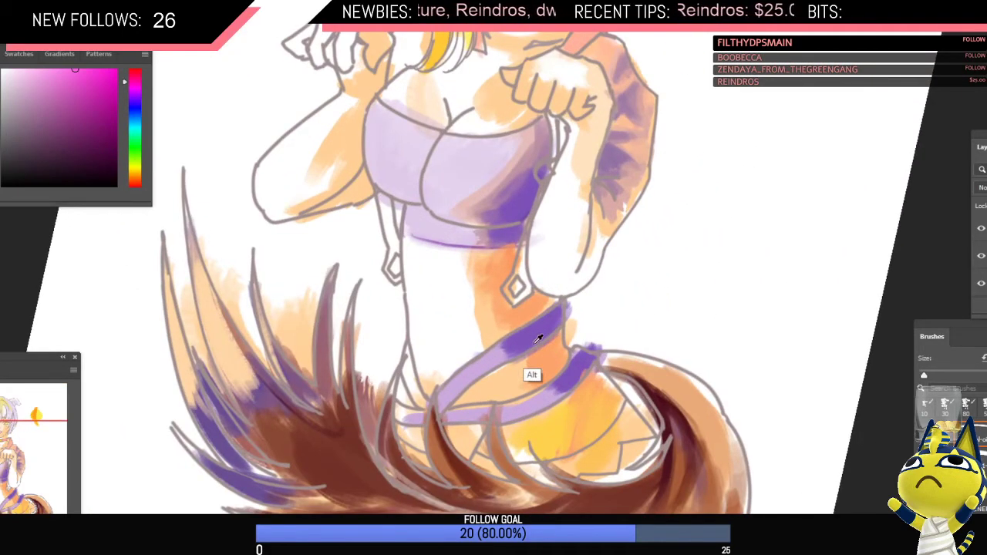
alt+click(522, 266)
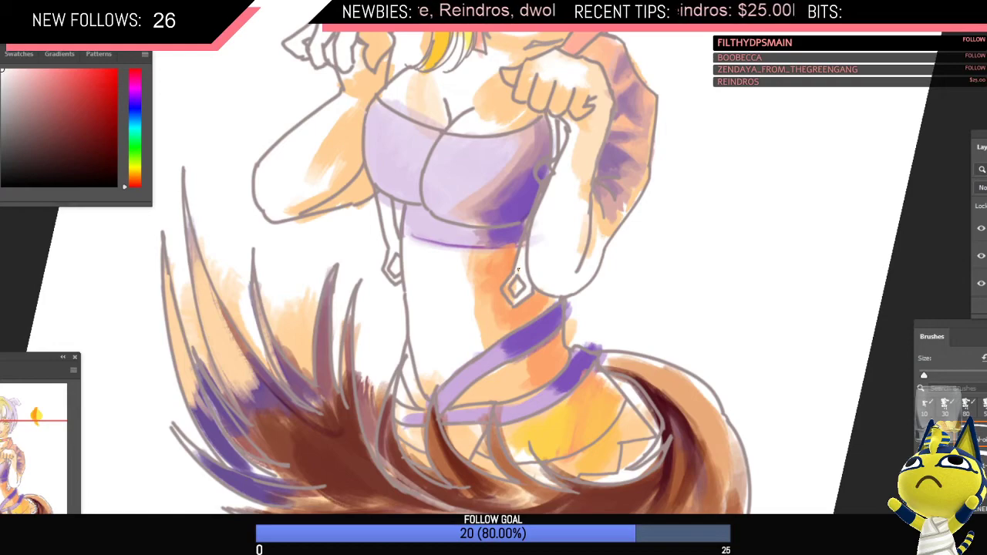
scroll(522, 282, down, 4)
scroll(494, 282, up, 4)
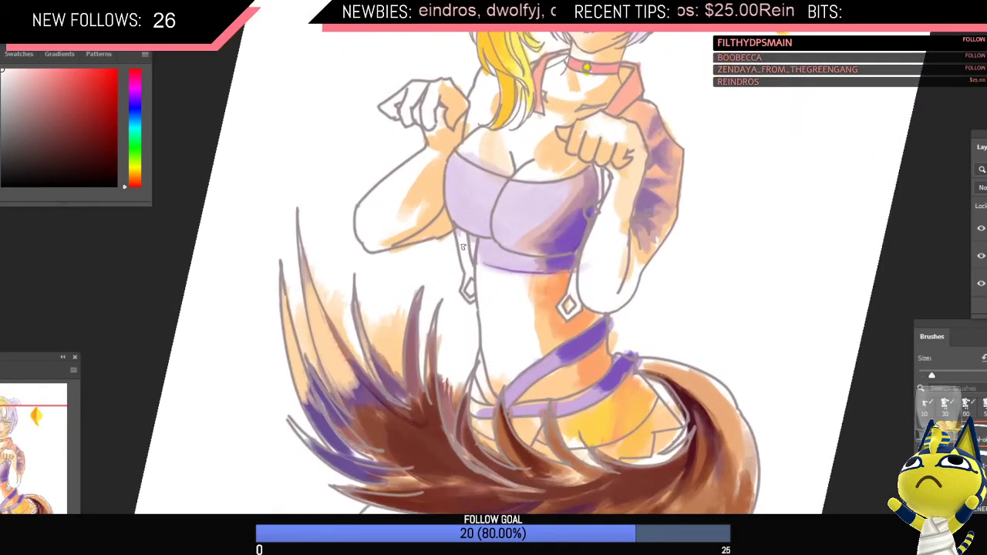
Step: Shade the underside of the bust on the ponytail side and the lower band of the purple top with sampled dark purple
alt+click(566, 239)
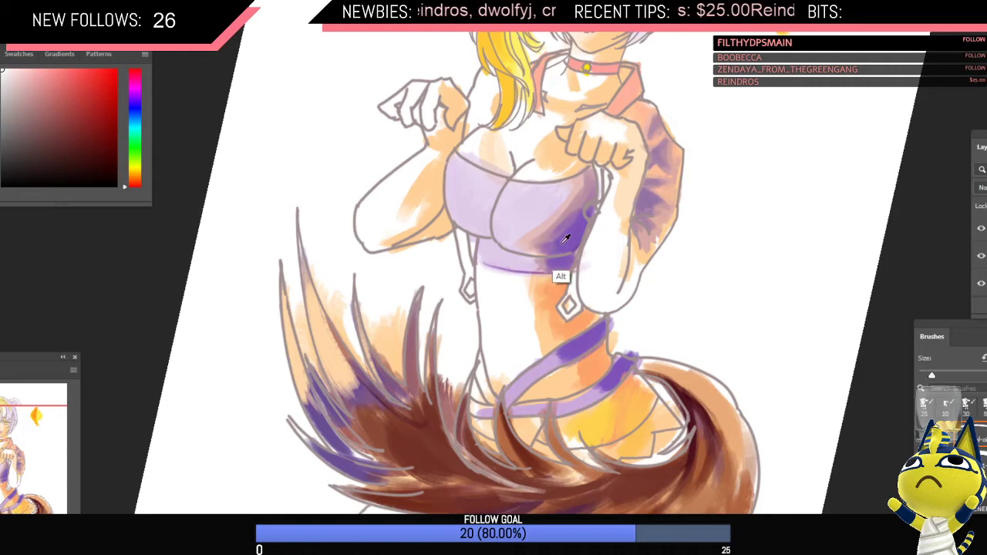
key(])
mouse_move(452, 208)
mouse_down()
mouse_move(467, 227)
mouse_move(476, 219)
mouse_move(467, 225)
mouse_up()
alt+click(467, 218)
alt+click(466, 233)
alt+click(466, 202)
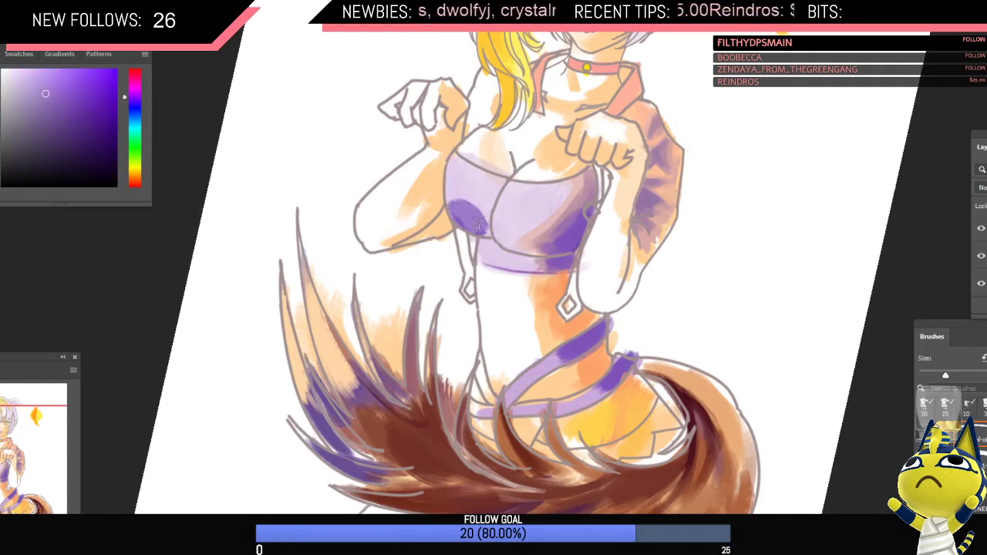
drag(544, 243, 558, 240)
alt+click(466, 213)
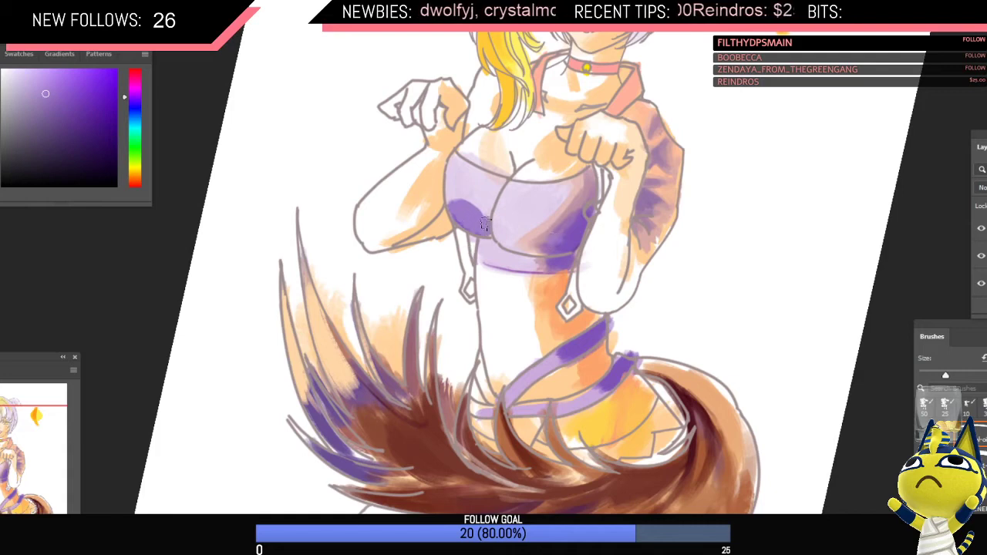
mouse_move(491, 252)
mouse_down()
mouse_move(515, 280)
mouse_move(524, 268)
mouse_up()
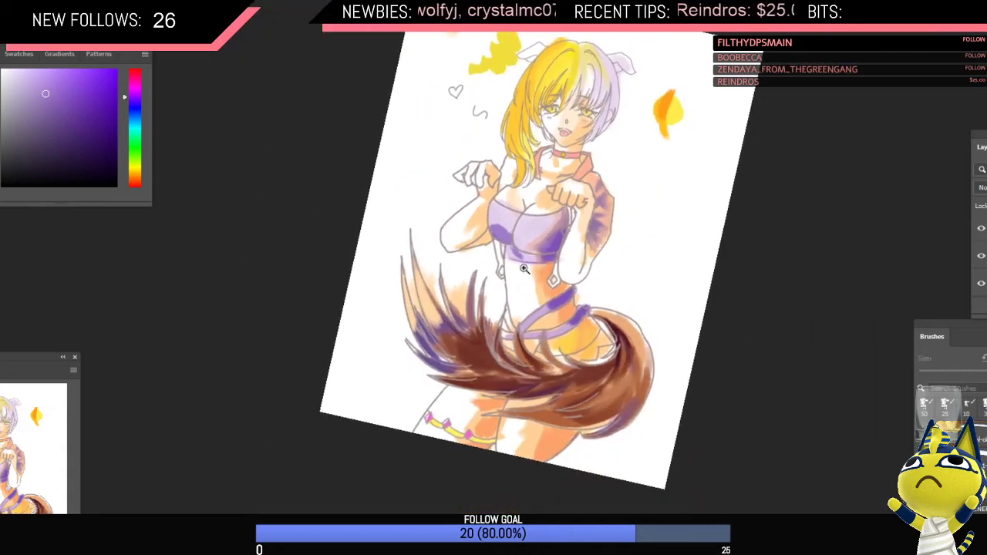
scroll(523, 269, up, 3)
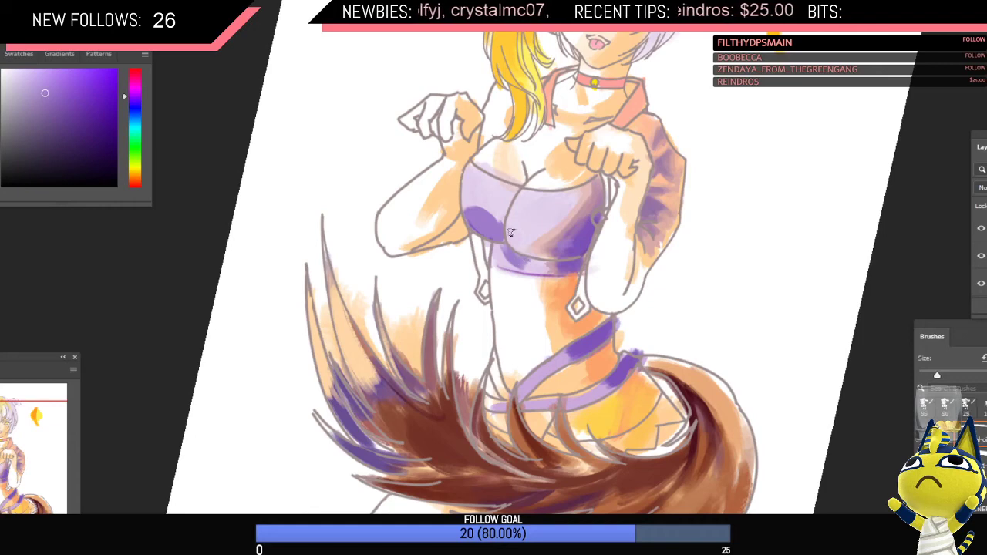
Step: Paint sampled purple shading on the hanging strap below the ponytail side of the top, using a smaller brush
key(bracketleft)
scroll(514, 249, down, 3)
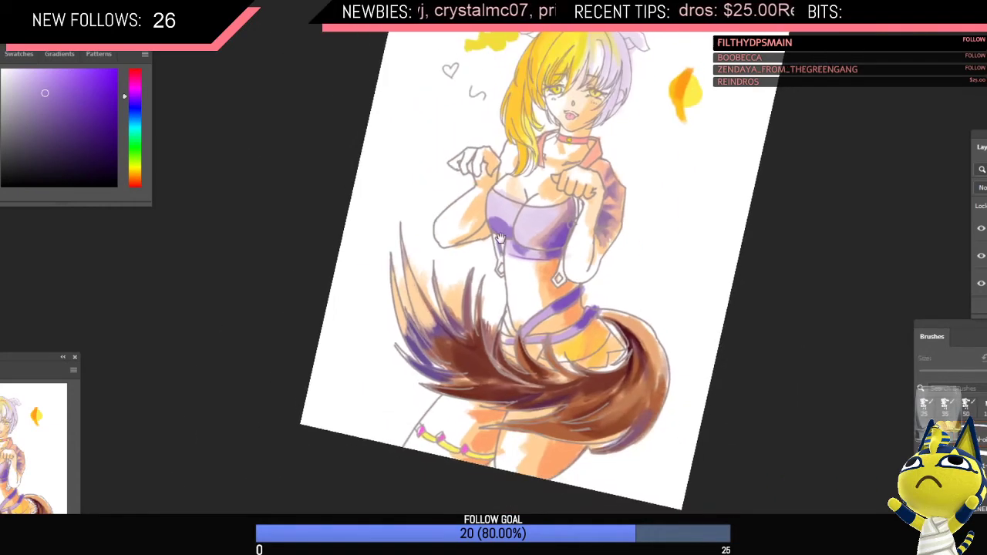
scroll(496, 280, up, 3)
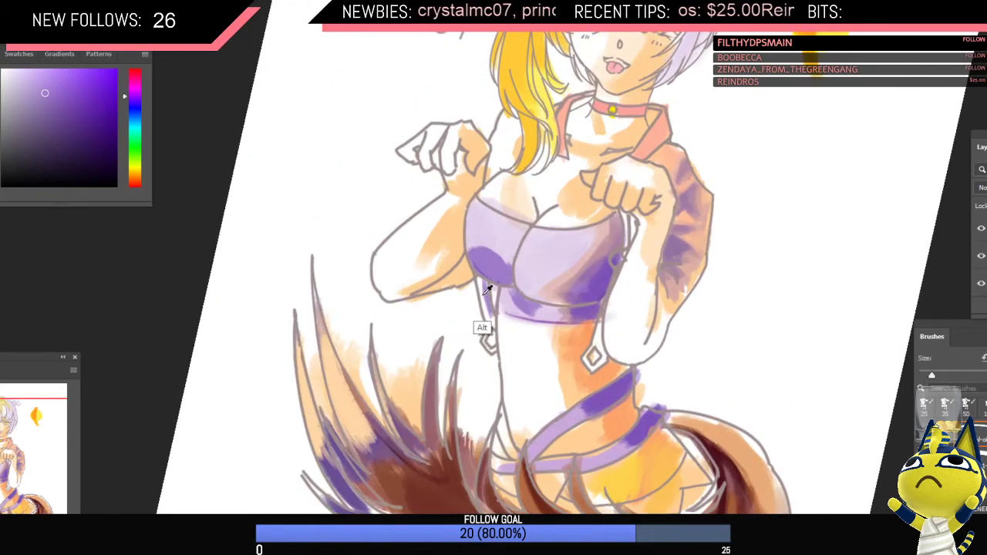
alt+click(479, 288)
alt+click(489, 308)
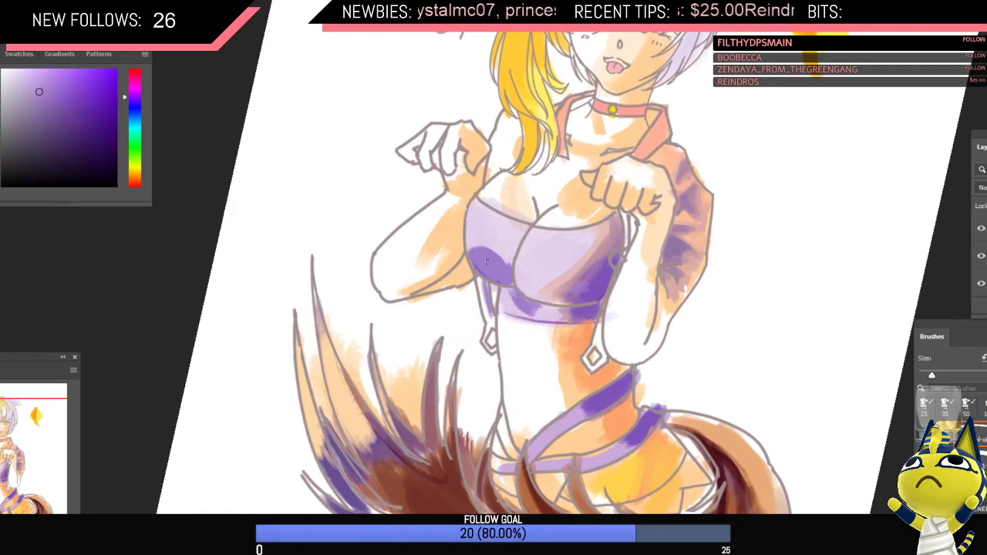
Step: Choose a saturated yellow and paint the lower strap and diamond pendant frame on the jacket side of the waist
scroll(432, 219, down, 3)
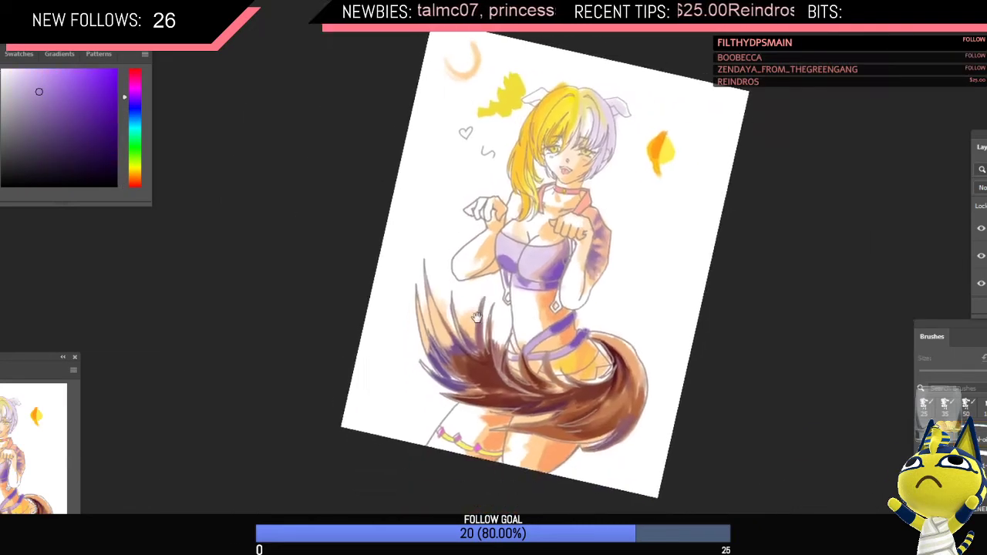
scroll(498, 262, up, 3)
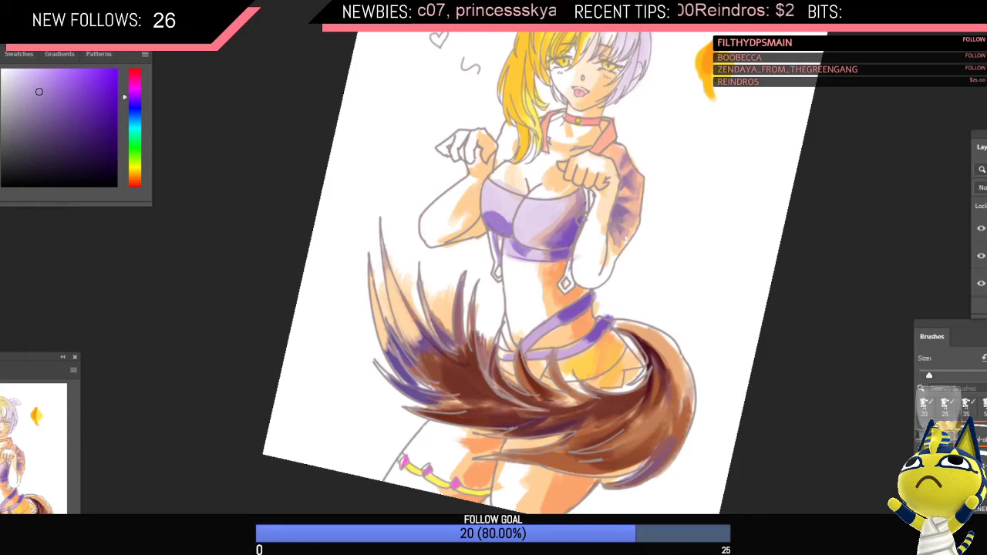
click(116, 156)
click(132, 171)
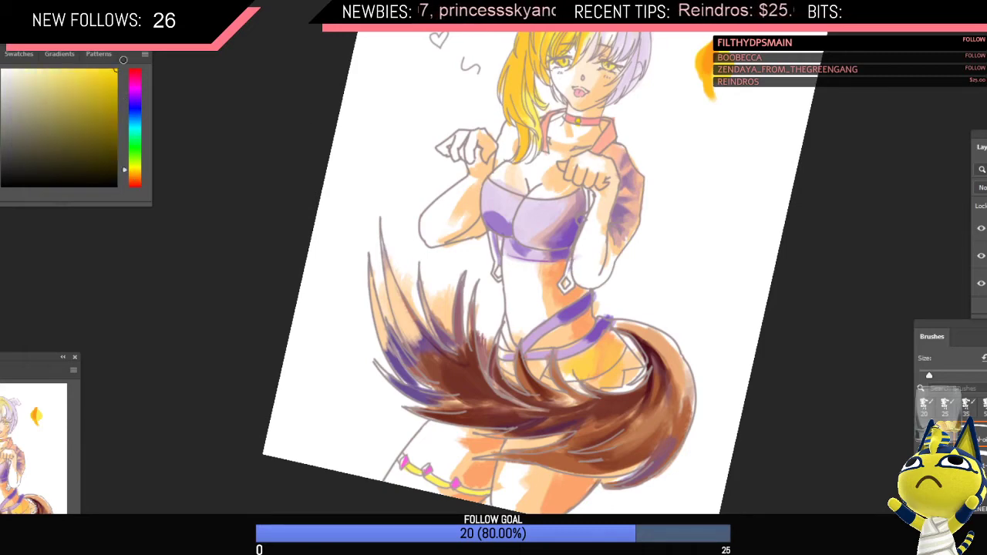
scroll(472, 262, down, 3)
scroll(586, 270, up, 5)
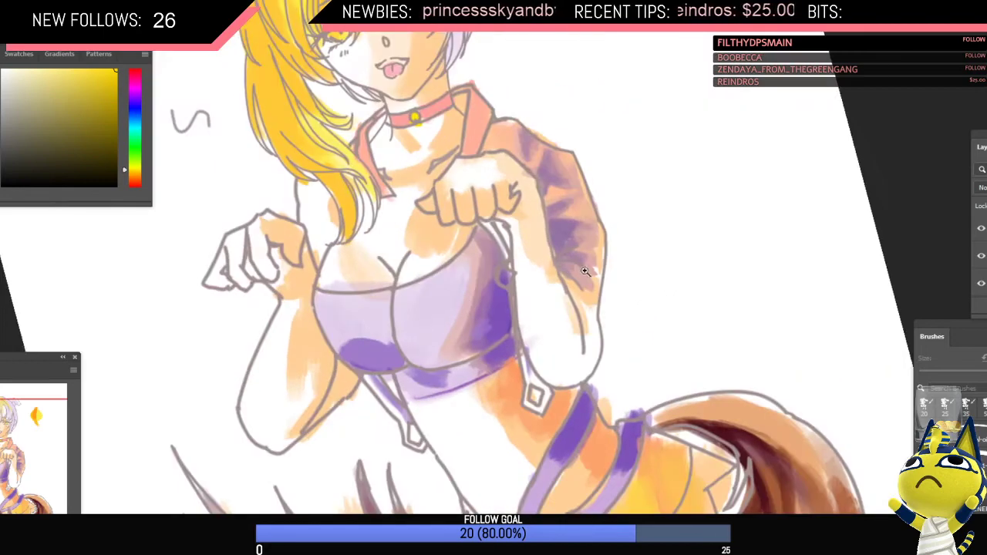
scroll(585, 271, down, 3)
scroll(585, 271, up, 3)
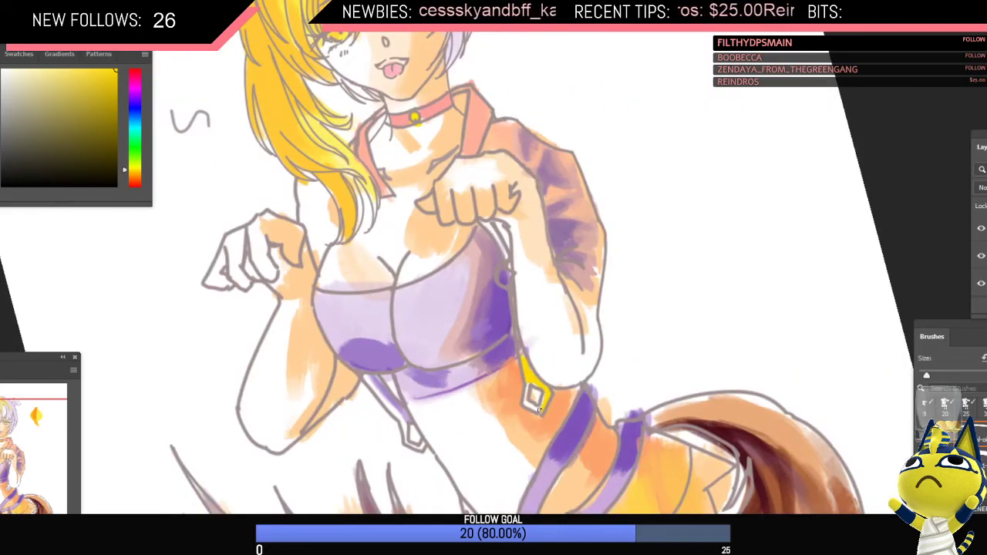
Step: Undo the last stroke and paint the upper part of the same strap, beside the bust, yellow
scroll(527, 388, down, 3)
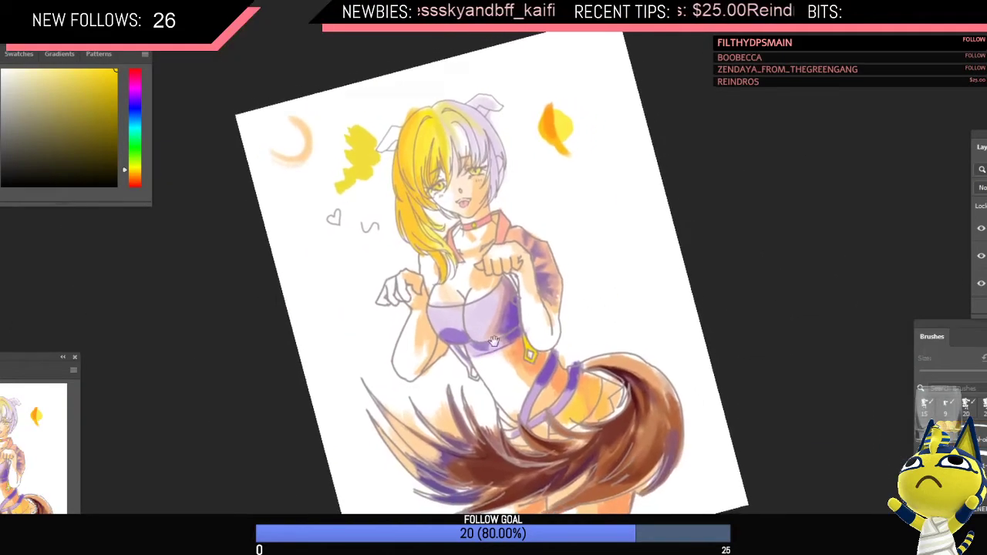
scroll(519, 268, up, 3)
key(ctrl+z)
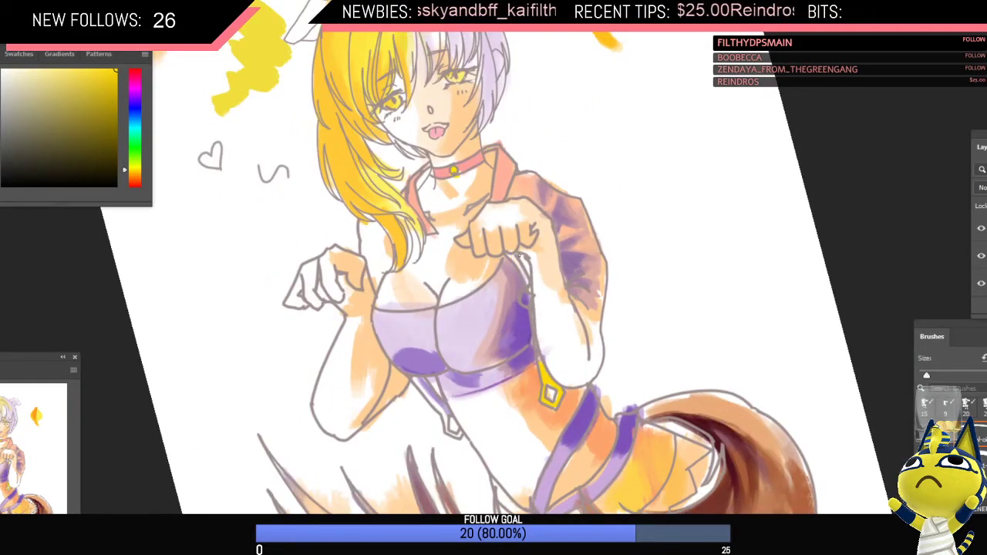
mouse_move(550, 283)
mouse_down()
mouse_move(501, 284)
mouse_move(529, 244)
mouse_up()
mouse_move(520, 231)
mouse_down()
mouse_move(556, 229)
mouse_move(524, 230)
mouse_up()
scroll(549, 262, up, 3)
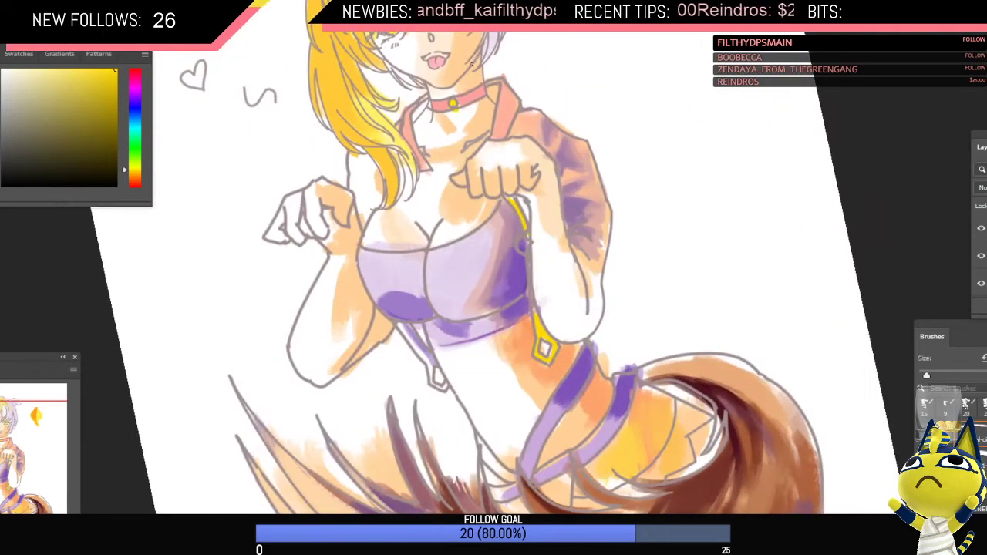
Step: Paint the small round clasp on the yellow strap pale lilac
alt+click(494, 35)
click(24, 71)
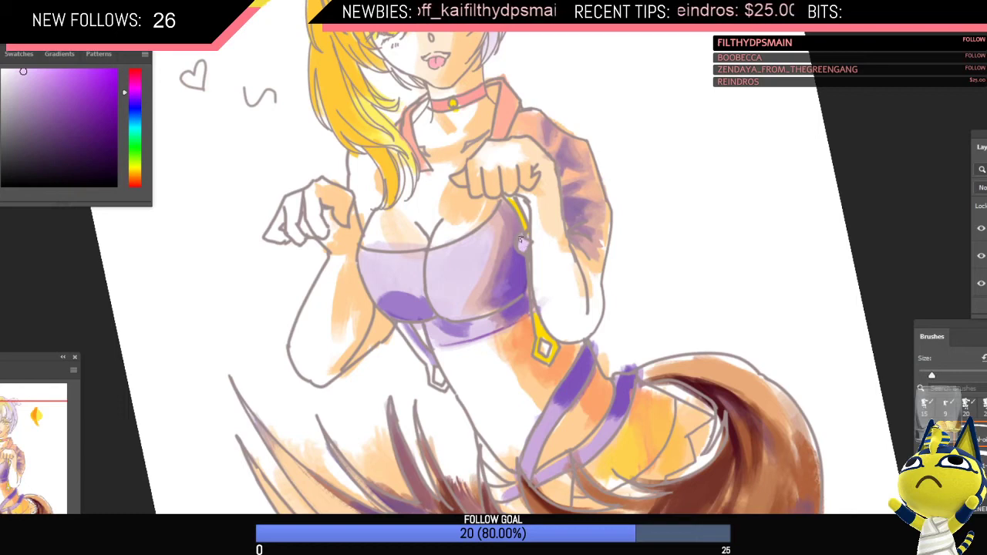
scroll(535, 247, down, 3)
scroll(565, 231, up, 3)
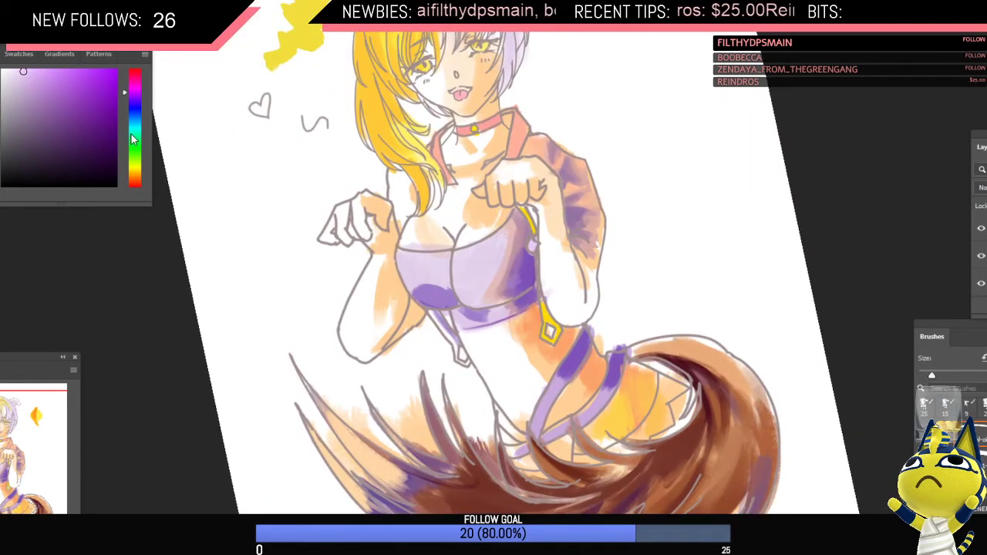
Step: Recolour the round clasp on the yellow strap pale cyan
drag(133, 139, 135, 128)
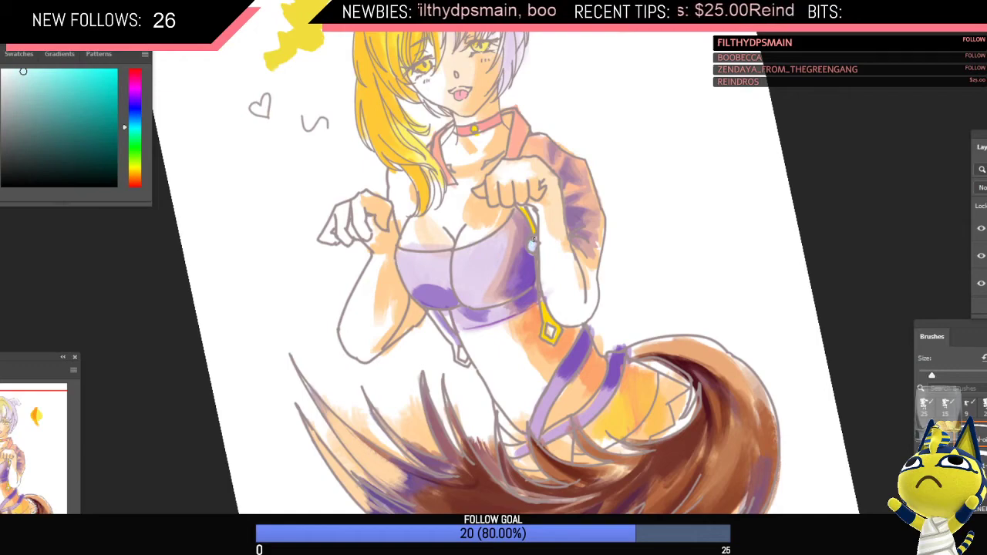
key(ctrl+minus)
key(r)
drag(497, 239, 504, 234)
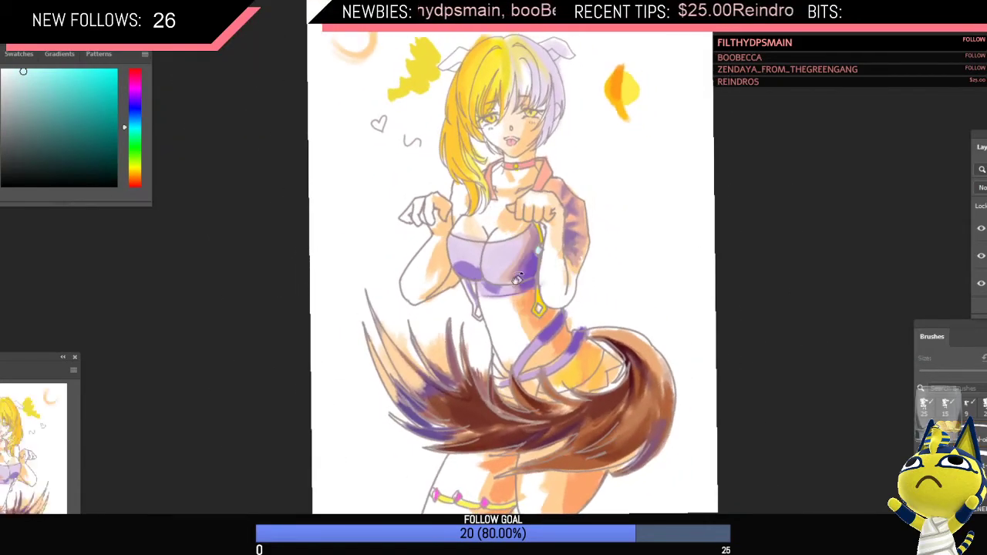
Step: Flip the canvas horizontally and paint the other hanging strap and its diamond pendant frame with sampled yellow
key(ctrl+shift+h)
drag(586, 282, 584, 289)
key(z)
mouse_move(502, 255)
mouse_down()
mouse_move(529, 255)
mouse_move(489, 258)
mouse_move(518, 295)
mouse_move(420, 303)
mouse_up()
alt+click(489, 243)
key([)
key([)
key([)
key(ctrl+space)
key(ctrl+plus)
key(ctrl+plus)
alt+click(337, 390)
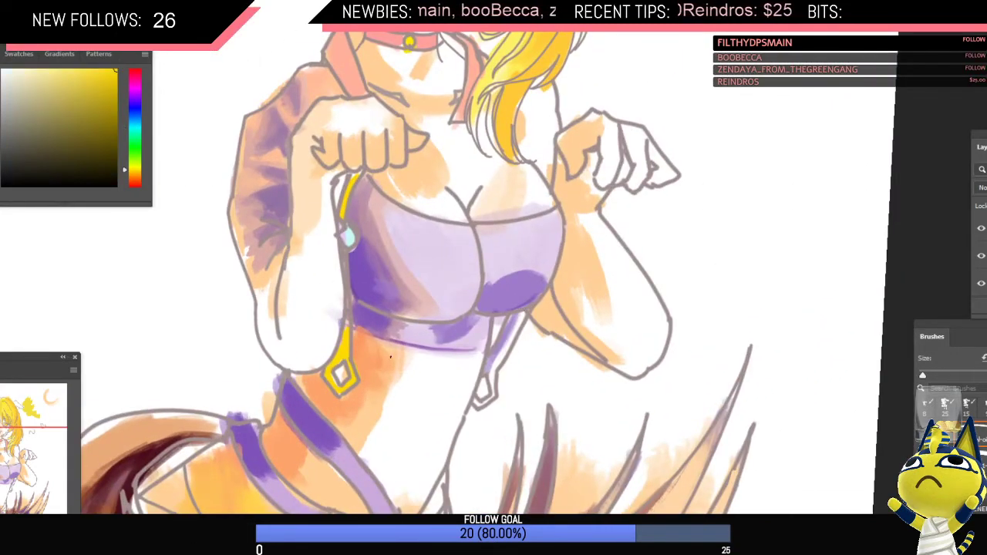
key(])
key(])
key(])
key(])
mouse_move(521, 317)
mouse_down()
mouse_move(510, 347)
mouse_move(522, 316)
mouse_move(499, 363)
mouse_move(514, 330)
mouse_up()
key([)
drag(493, 374, 493, 390)
key(ctrl+space)
mouse_move(533, 300)
mouse_down()
mouse_move(500, 322)
mouse_move(522, 286)
mouse_move(495, 302)
mouse_move(512, 259)
mouse_up()
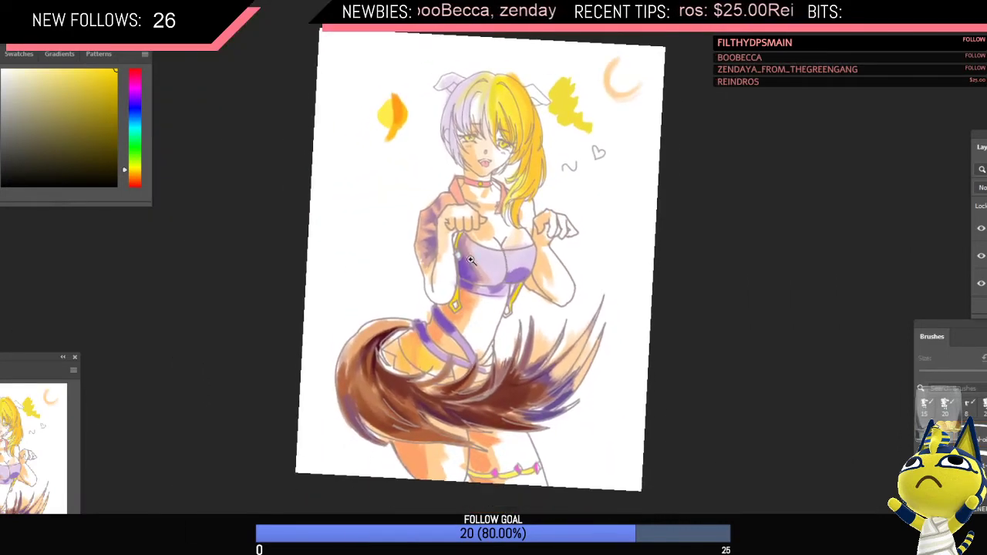
Step: Sample the salmon colour of the jacket and flip the canvas back horizontally
drag(447, 264, 415, 264)
alt+click(461, 197)
alt+click(457, 172)
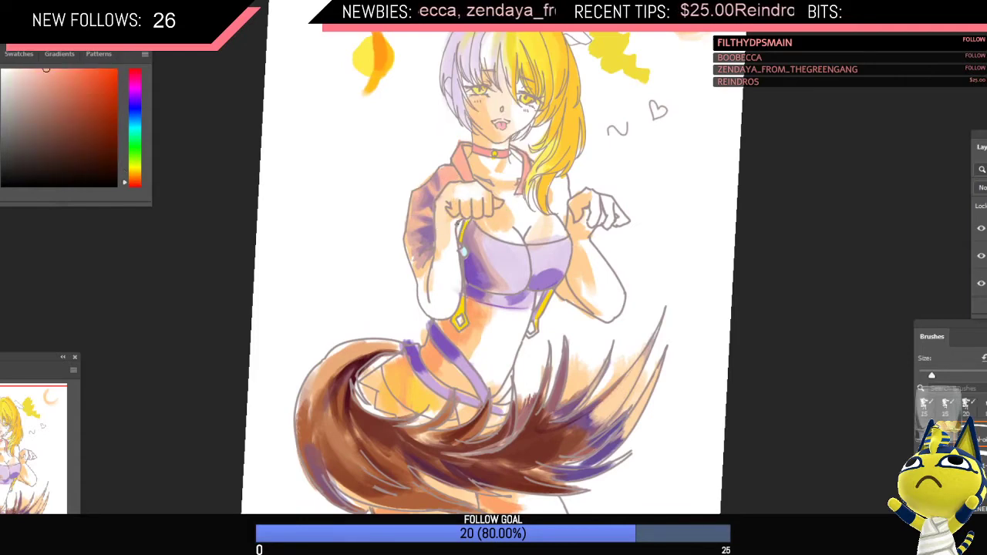
drag(455, 293, 479, 286)
key(ctrl+shift+h)
click(540, 262)
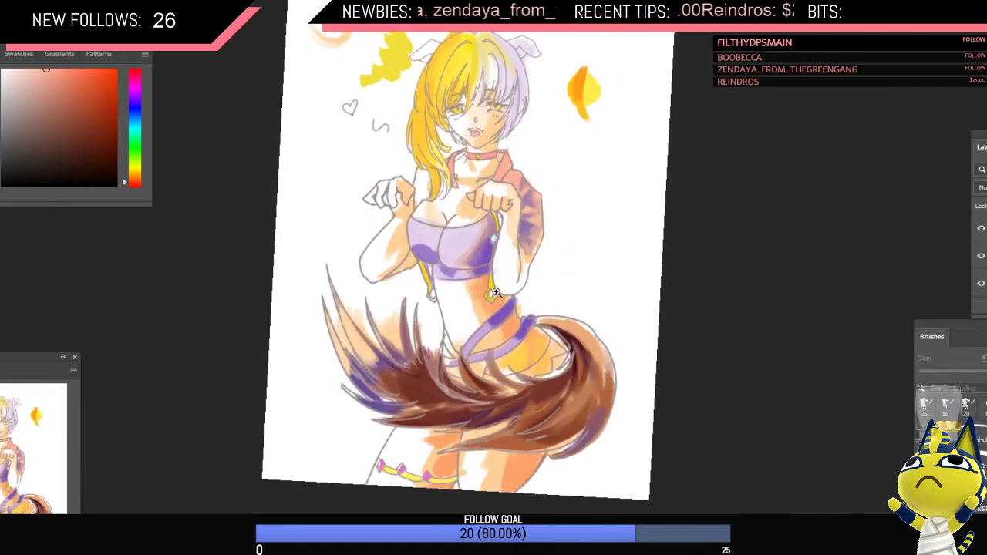
Step: Sketch the lower jacket sleeve's outline behind the elbow in dark red-brown with a smaller brush, undoing the last stroke
click(116, 141)
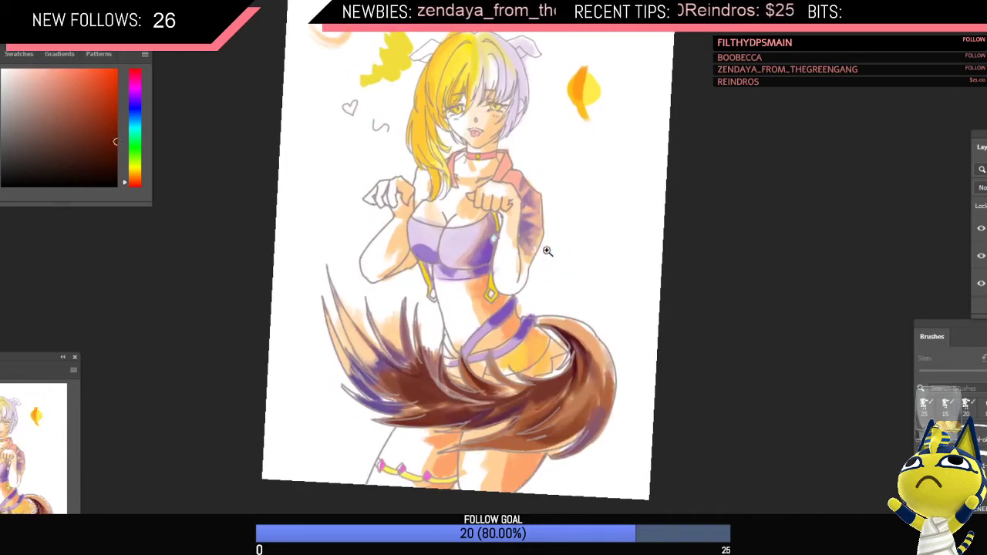
click(542, 250)
key(bracketleft)
key(bracketleft)
key(bracketleft)
mouse_move(527, 256)
mouse_down()
mouse_move(558, 307)
mouse_move(517, 334)
mouse_up()
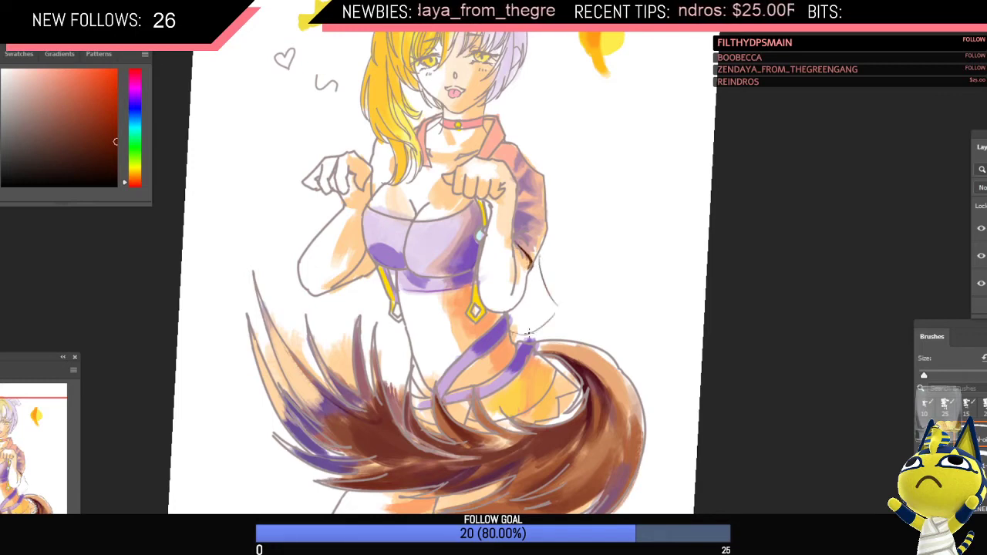
key(ctrl+z)
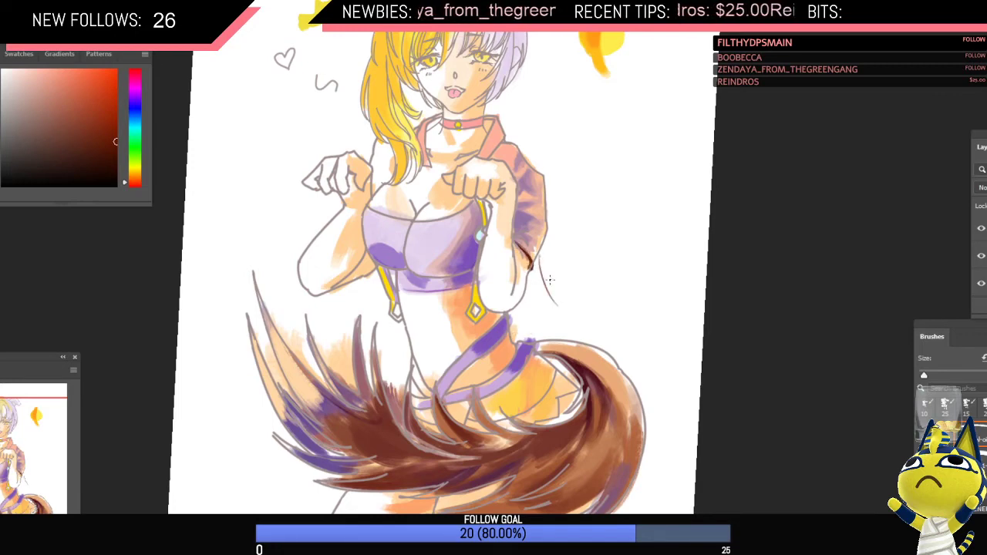
Step: Flip the canvas horizontally and fill the lower sleeve behind the elbow with purple sampled from the jacket, using a larger brush
scroll(550, 280, down, 5)
key(ctrl+shift+h)
scroll(463, 264, up, 5)
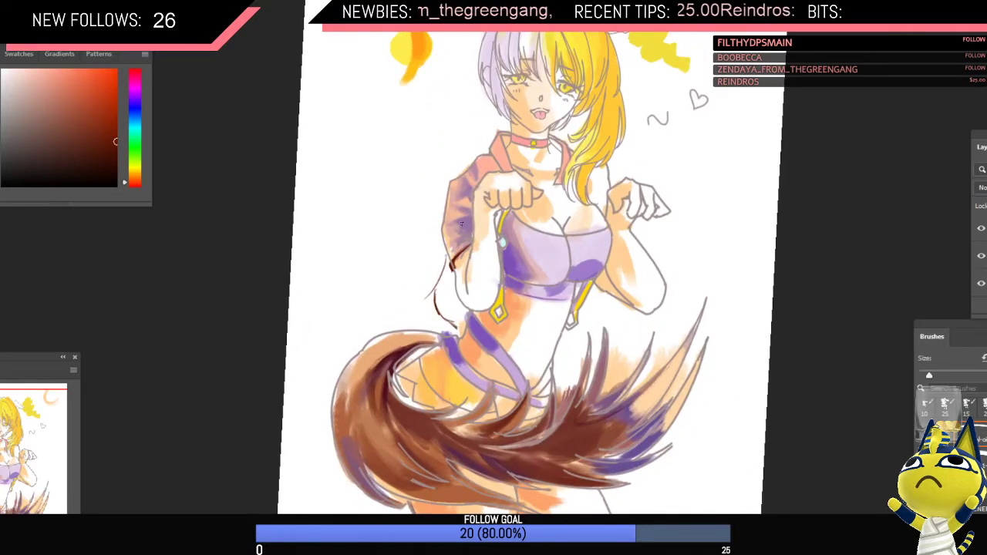
key(])
key(])
key(])
key(])
alt+click(462, 224)
key(])
key(])
mouse_move(447, 271)
mouse_down()
mouse_move(442, 298)
mouse_move(452, 312)
mouse_move(467, 307)
mouse_up()
drag(474, 301, 463, 303)
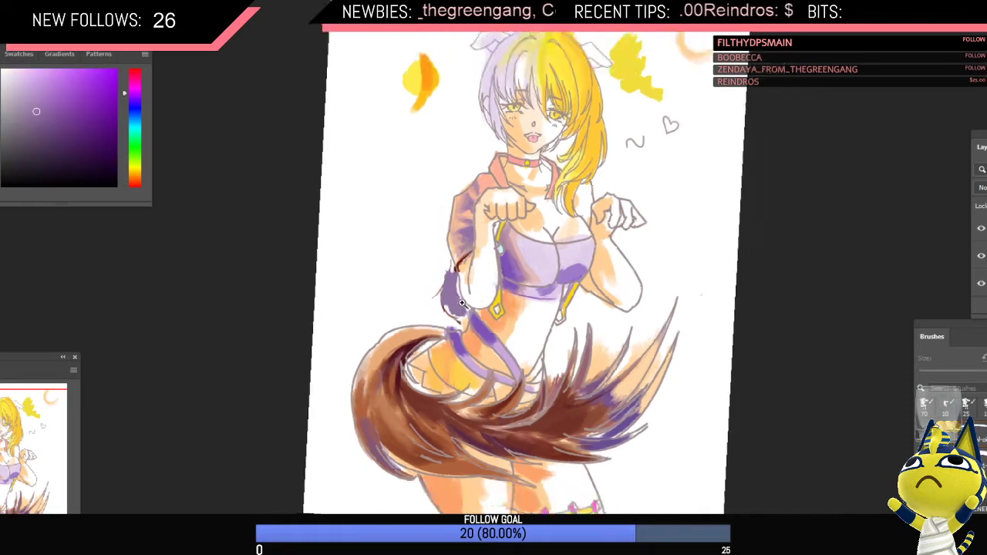
Step: Flip the canvas back and outline the outer edge of the purple lower sleeve with sampled dark red-brown
key(ctrl+minus)
key(ctrl+shift+h)
key(ctrl+plus)
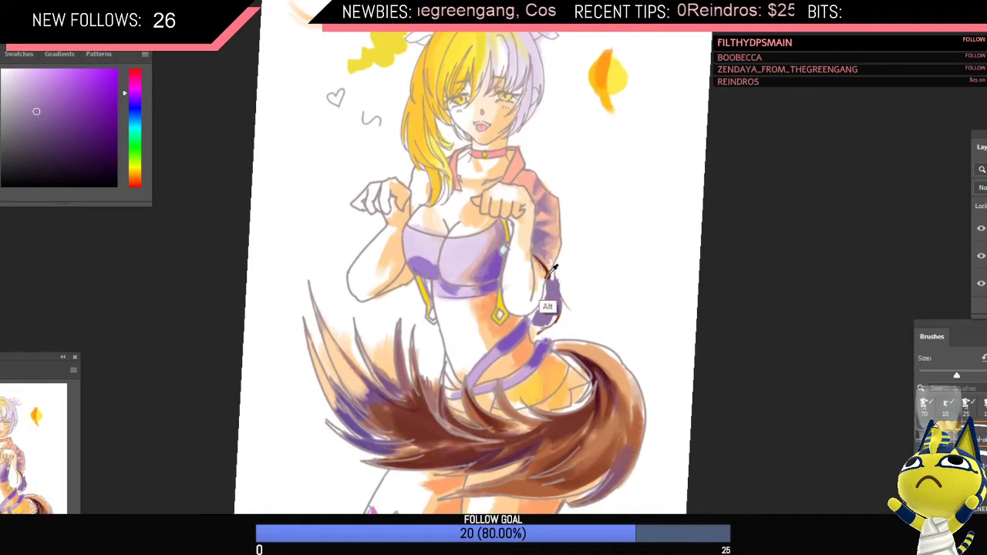
alt+click(549, 270)
drag(554, 266, 561, 305)
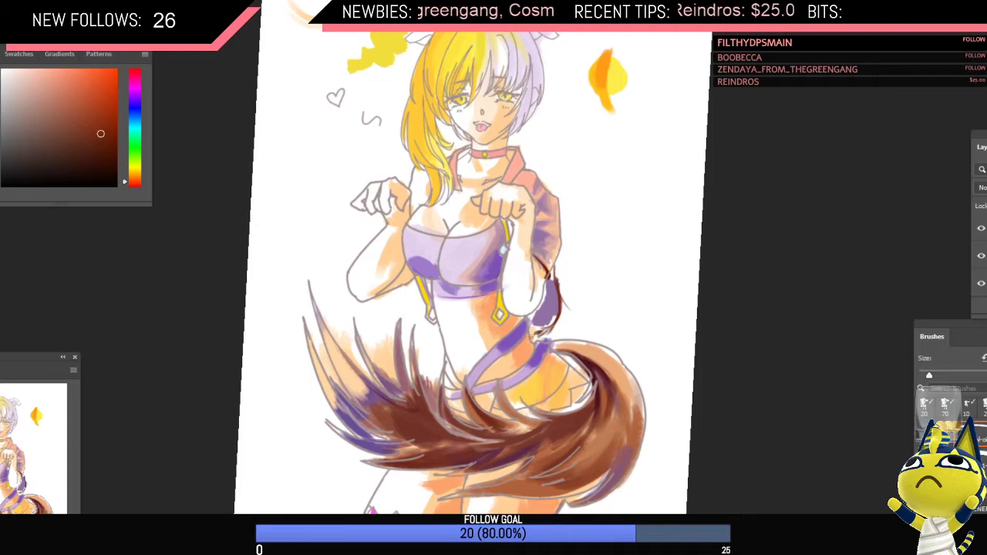
alt+click(551, 306)
Step: Hide and reshow the middle paint layer to compare the illustration with and without its shading
click(981, 255)
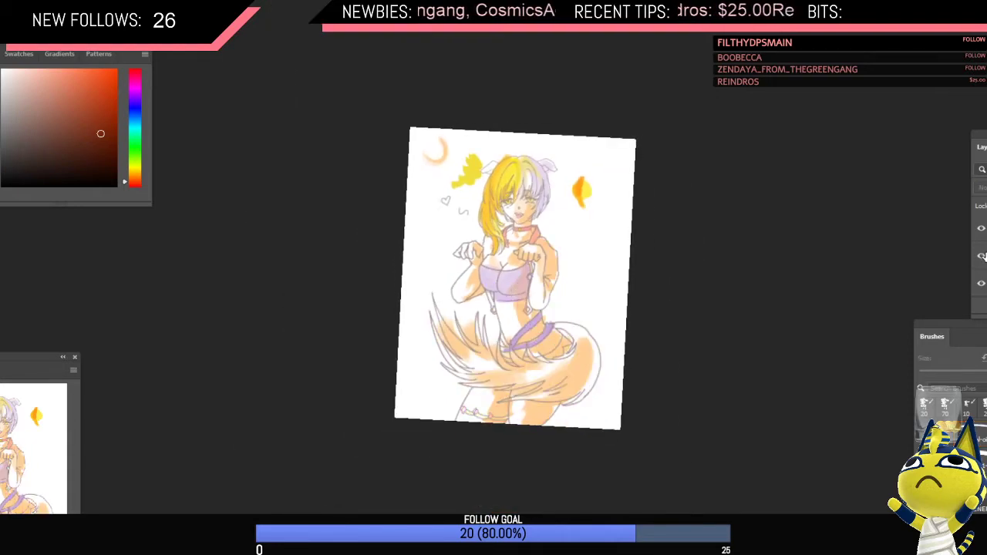
click(981, 256)
scroll(549, 328, up, 3)
Step: Flip the canvas horizontally, erase the stray marks outside the lower sleeve's outline and return to the brush
key(ctrl+shift+h)
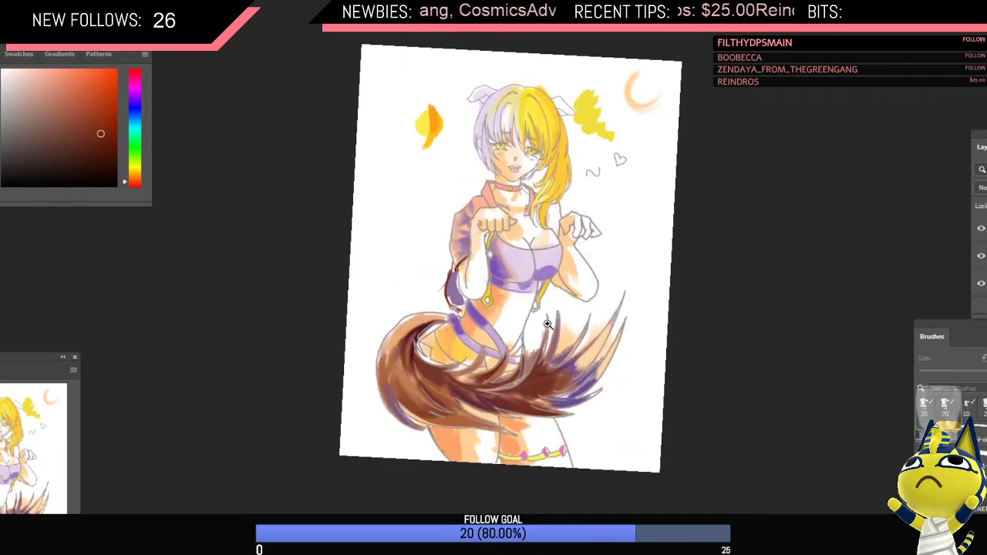
scroll(481, 297, up, 2)
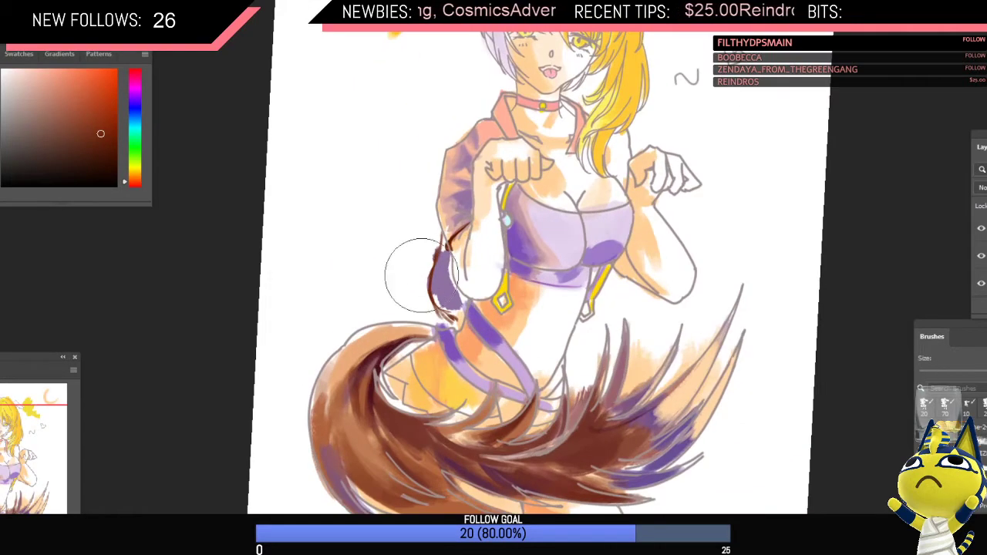
key(b)
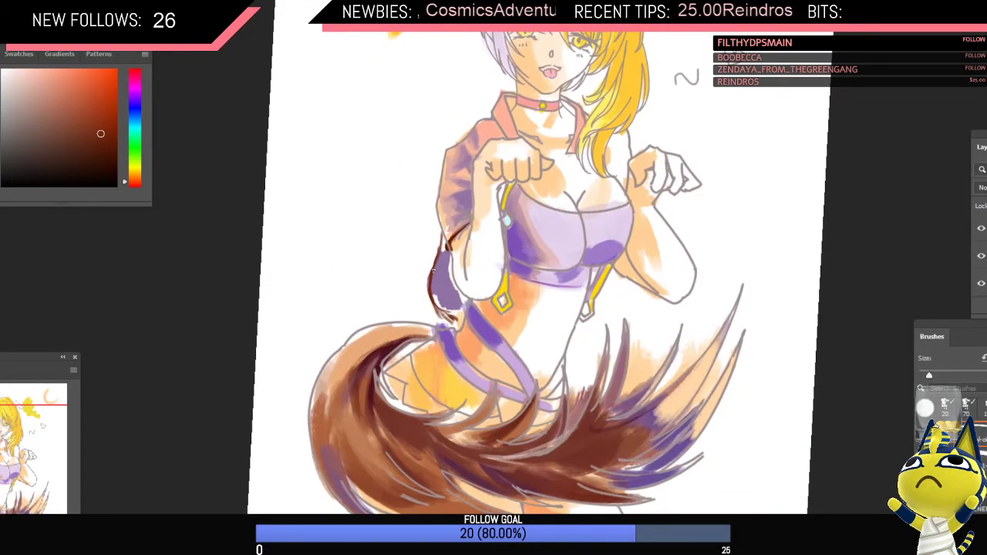
Step: Erase the purple lower sleeve and its dark red-brown outline behind the elbow with a large eraser
alt+click(433, 275)
key(period)
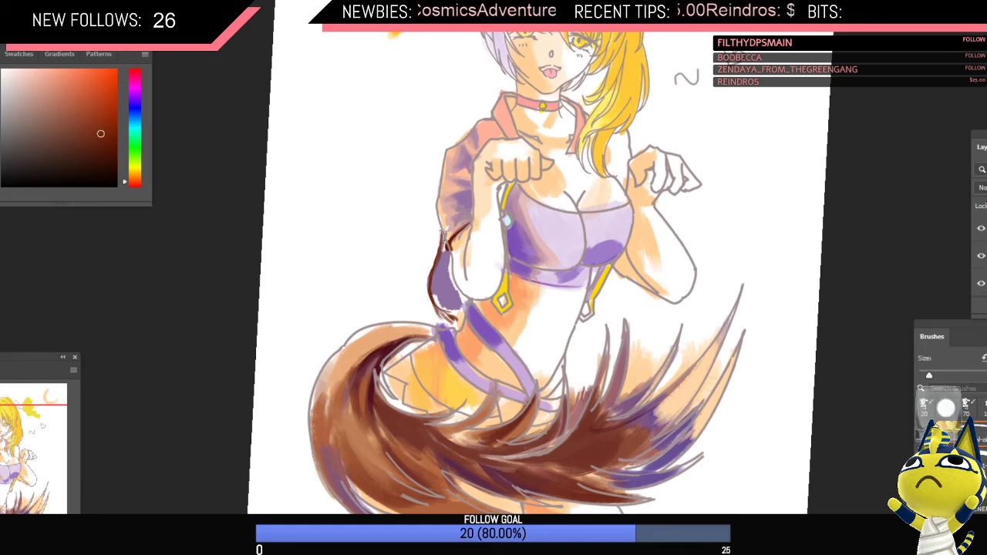
key(period)
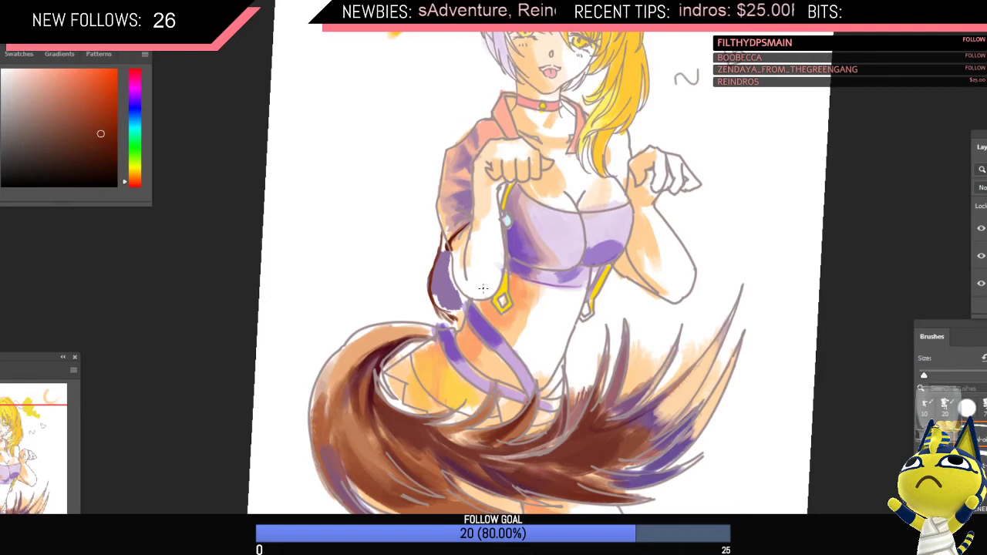
key(ctrl+minus)
key(ctrl+minus)
key(ctrl+plus)
key(e)
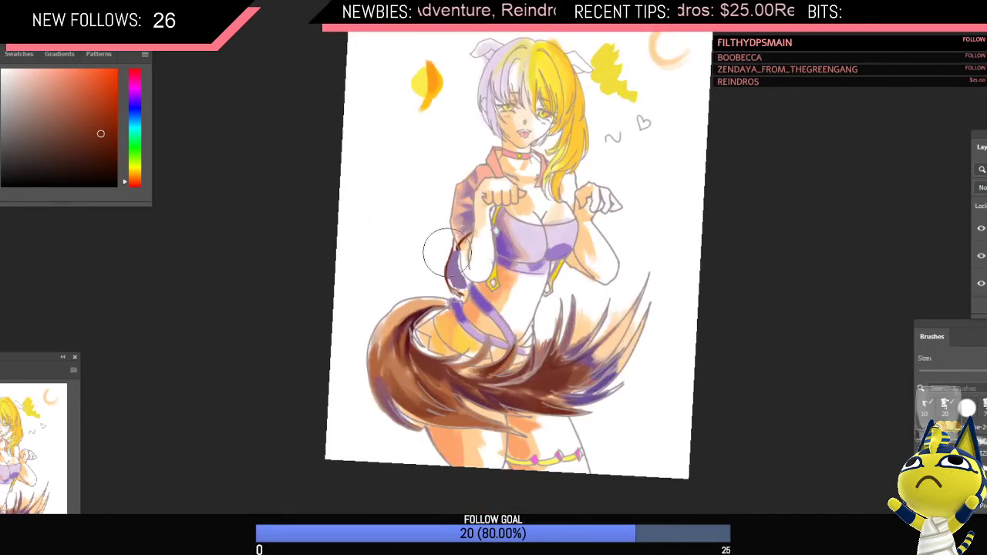
mouse_move(442, 251)
mouse_down()
mouse_move(460, 289)
mouse_move(448, 251)
mouse_up()
key(z)
drag(491, 282, 476, 283)
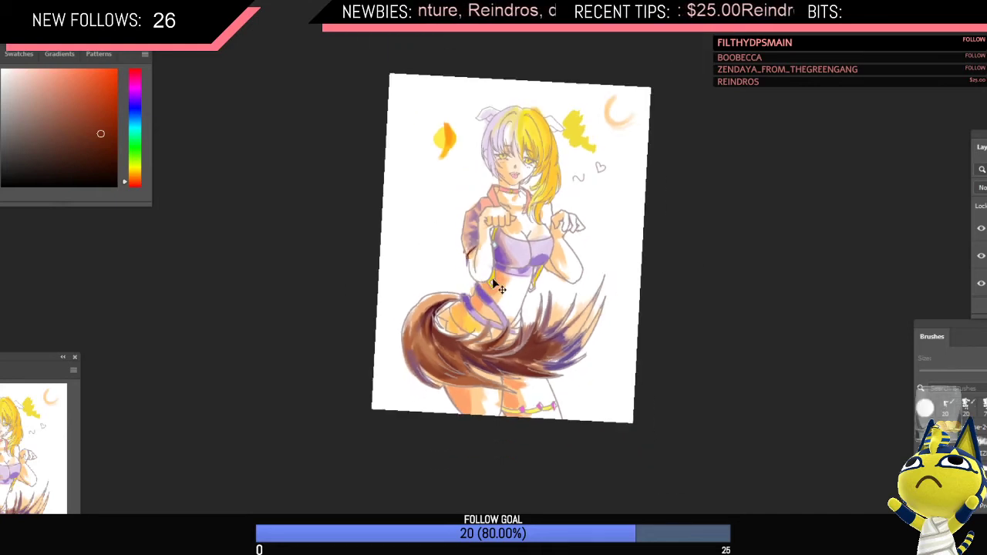
Step: Flip the canvas horizontally and sample light orange from the jacket sleeve
key(ctrl+shift+h)
drag(517, 254, 538, 277)
alt+click(580, 228)
key(z)
Step: Switch to the YouTube browser window and open the VG/Music playlist
mouse_move(265, 549)
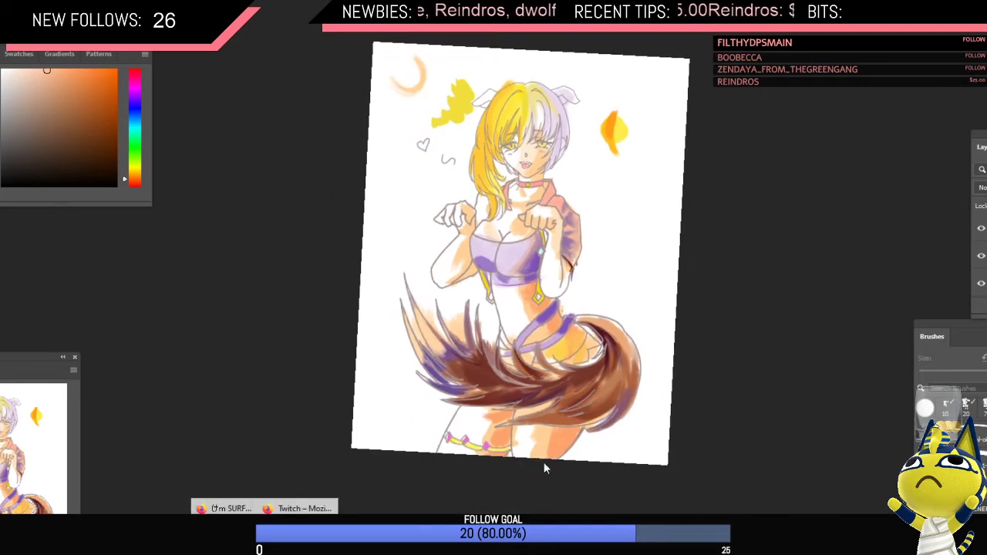
click(225, 524)
scroll(913, 370, up, 2)
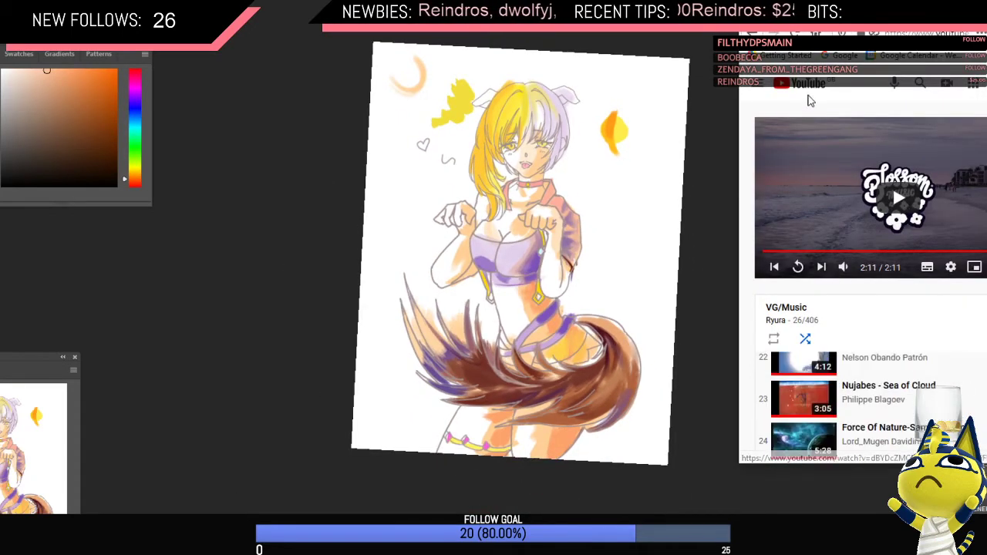
click(757, 83)
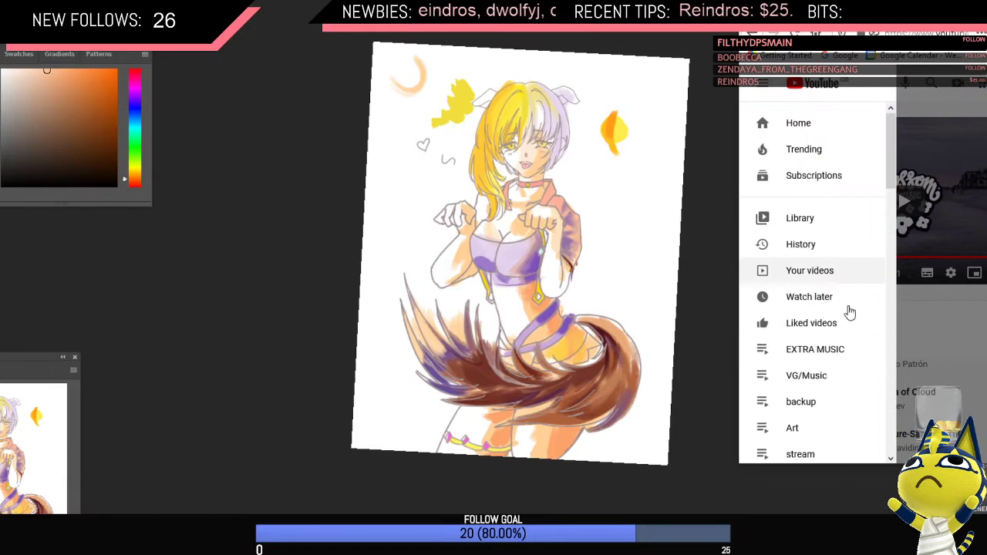
click(802, 376)
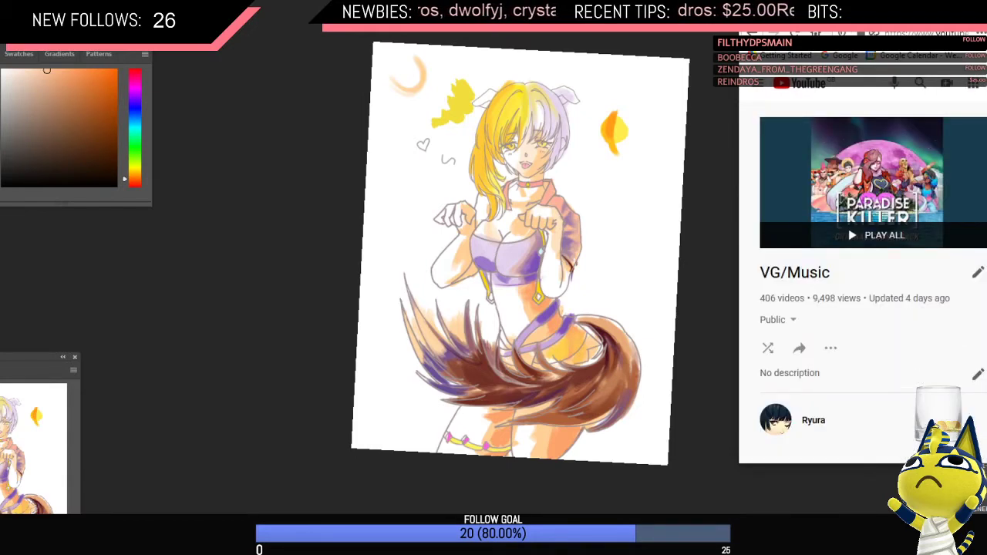
Step: Play the Paradise Killer OST track from the playlist and return to the illustration in Photoshop
click(986, 7)
click(569, 121)
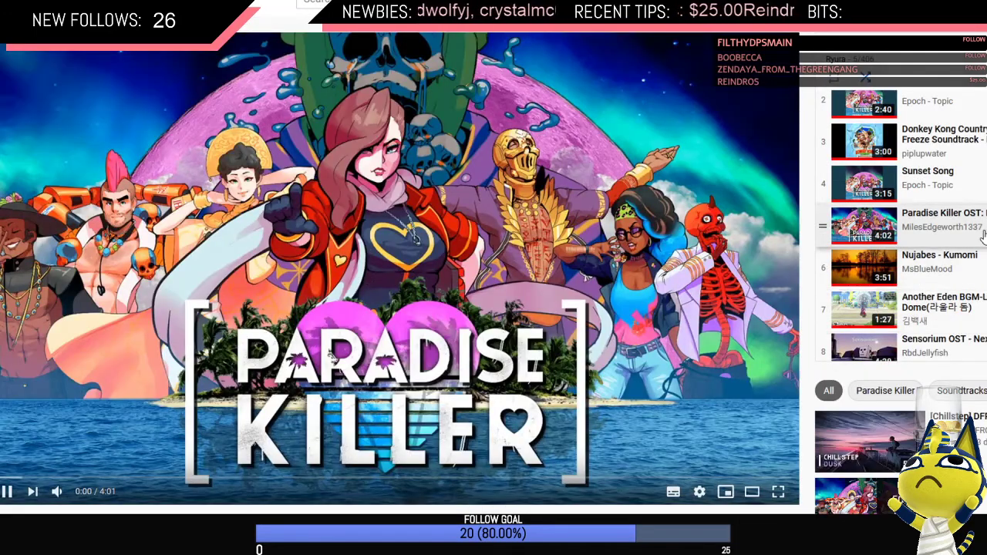
scroll(921, 268, down, 2)
click(986, 8)
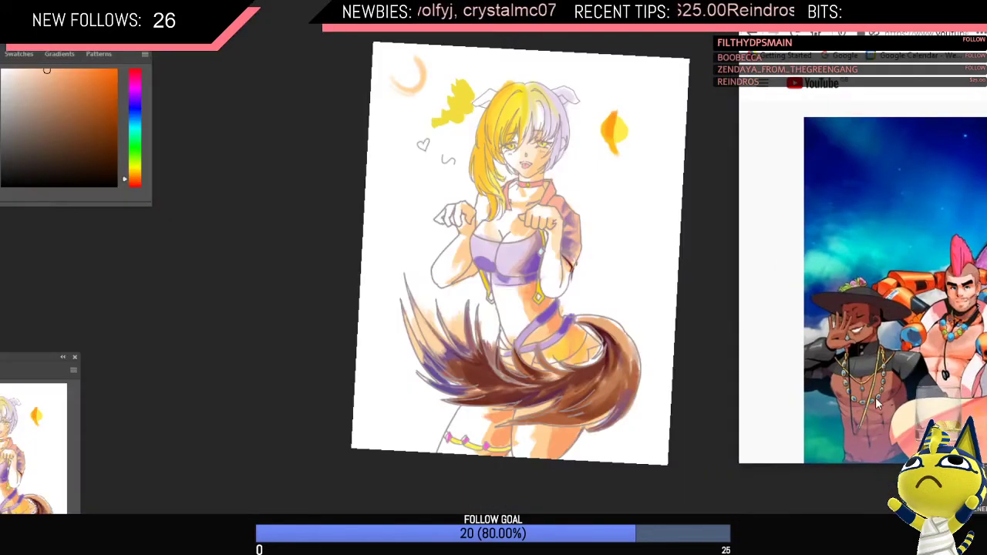
click(633, 193)
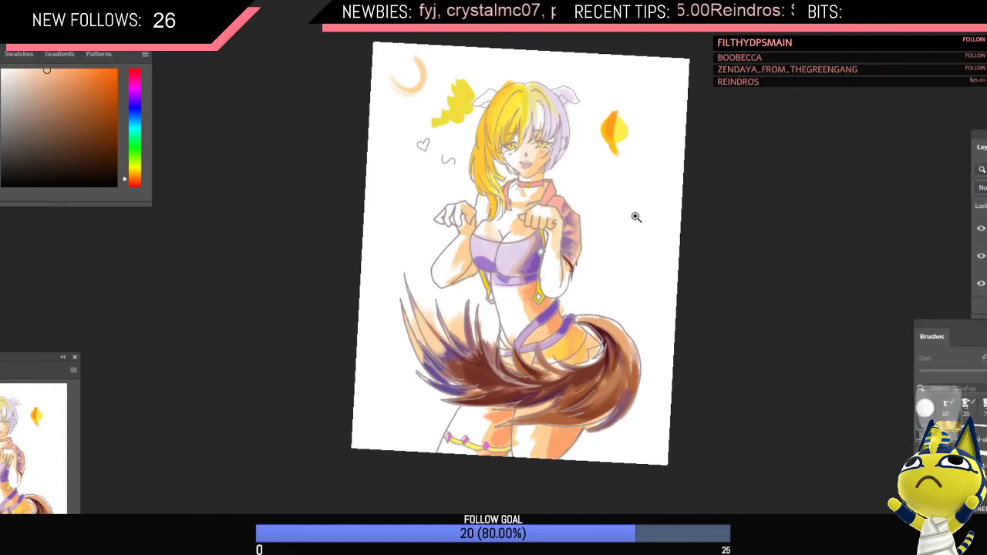
Step: Shade the thighs beneath the tail with red-brown sampled from the tail and orange sampled from the thigh
key(b)
alt+click(592, 373)
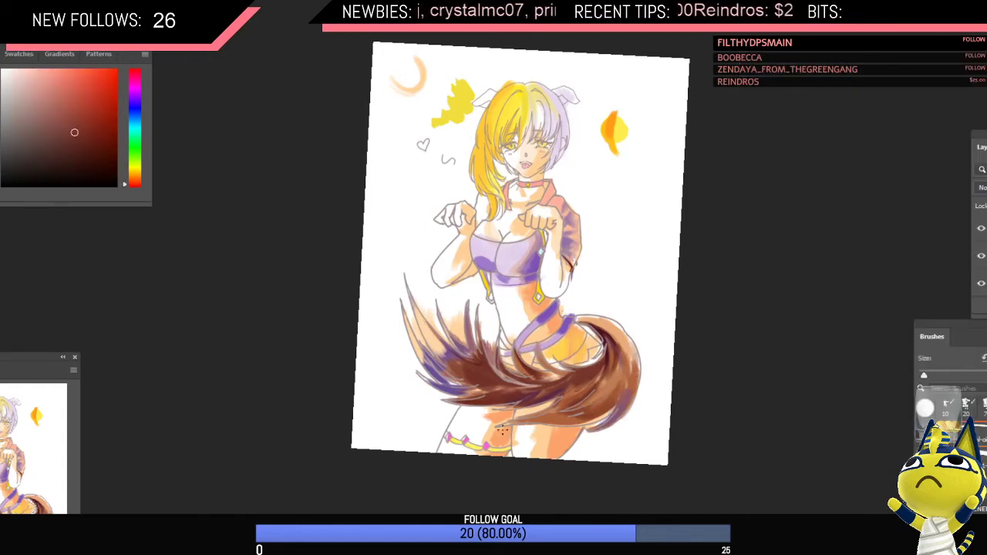
key(period)
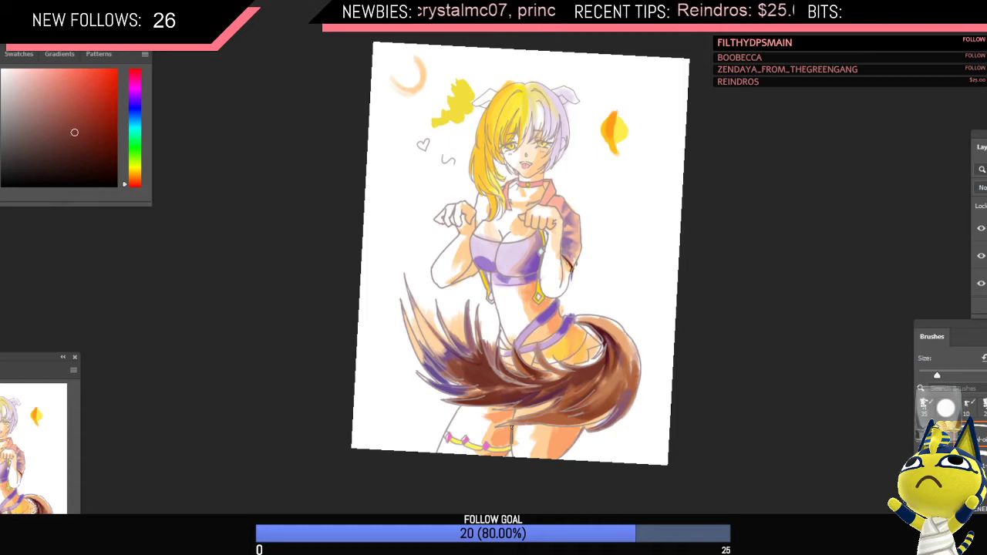
alt+click(506, 436)
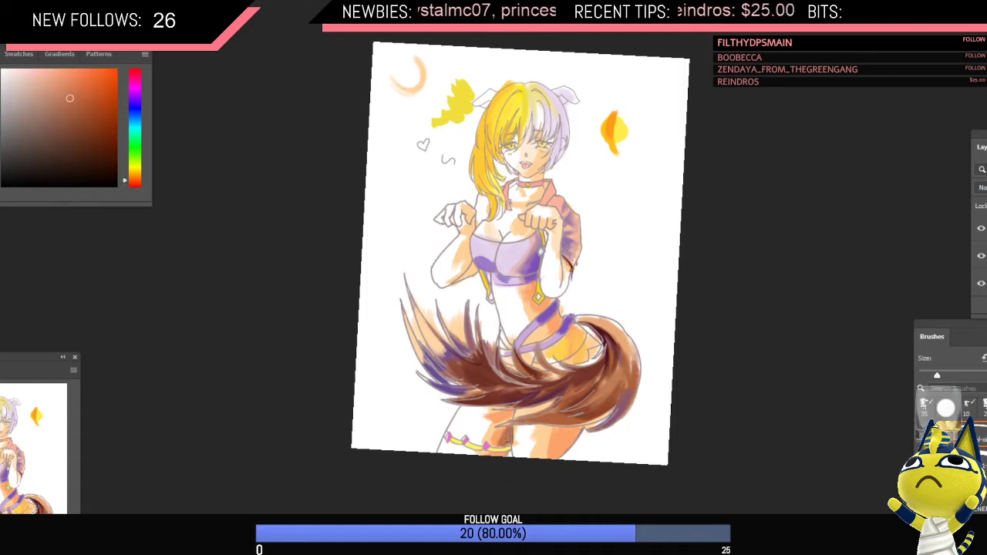
key(period)
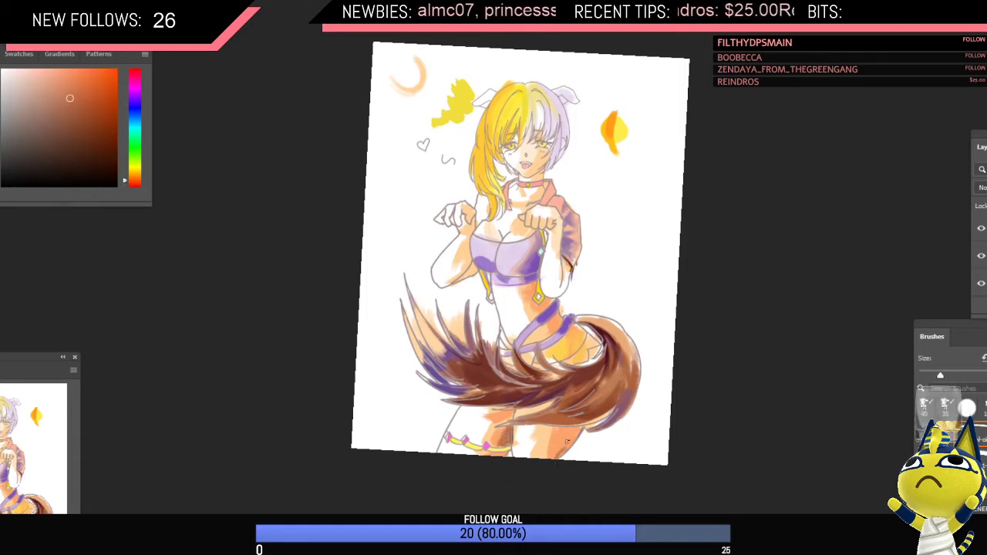
Step: Flip the canvas horizontally and draw thin fold lines on the jacket sleeve in dark red-brown sampled from its cuff
key(ctrl+shift+h)
drag(486, 252, 498, 244)
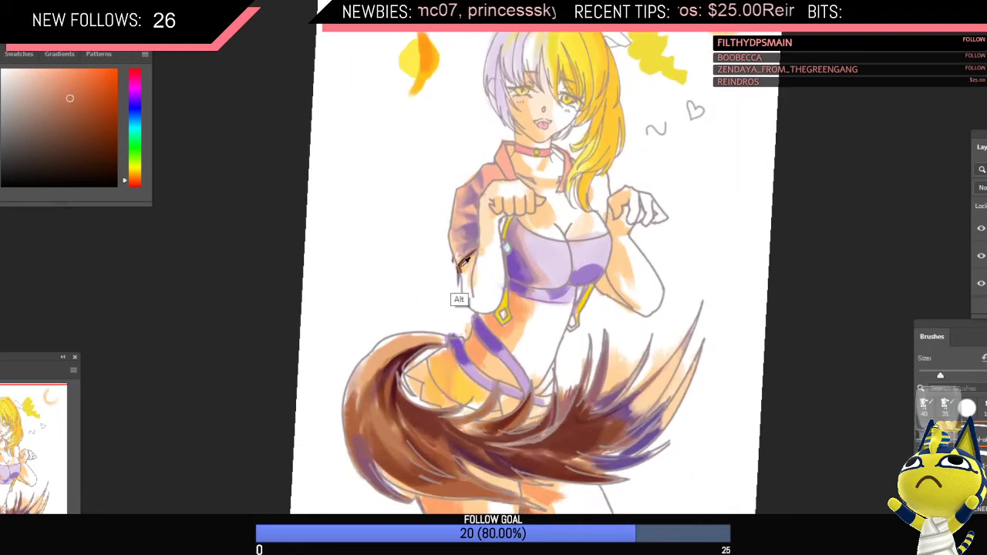
alt+click(461, 264)
alt+click(459, 262)
key(comma)
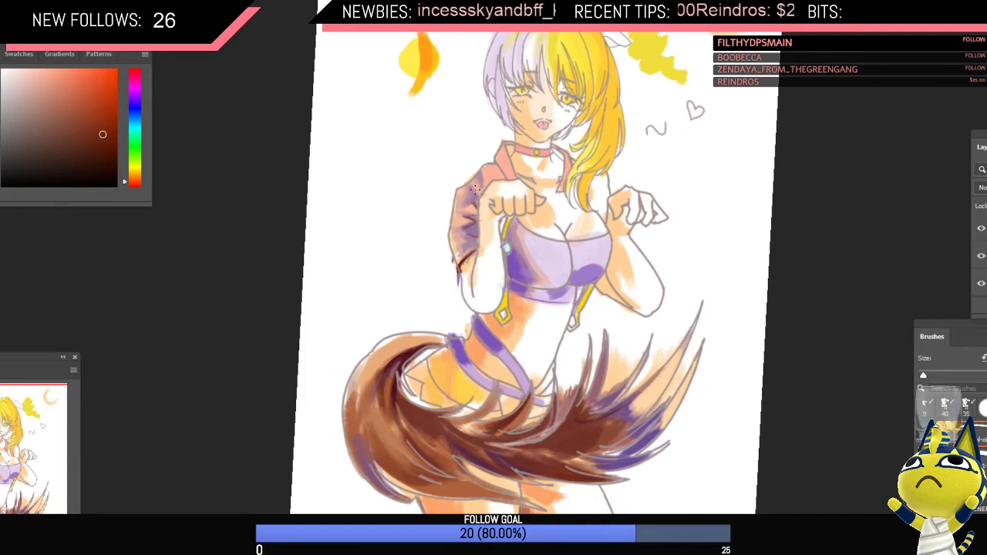
drag(530, 209, 522, 249)
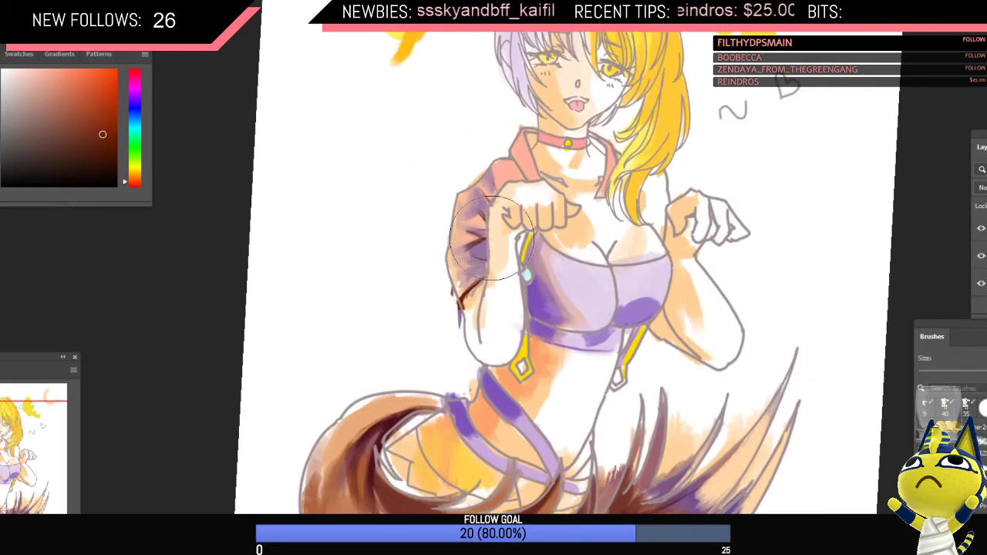
Step: Fill the jacket's far shoulder behind the blonde ponytail with coral pink
key(z)
scroll(550, 232, down, 5)
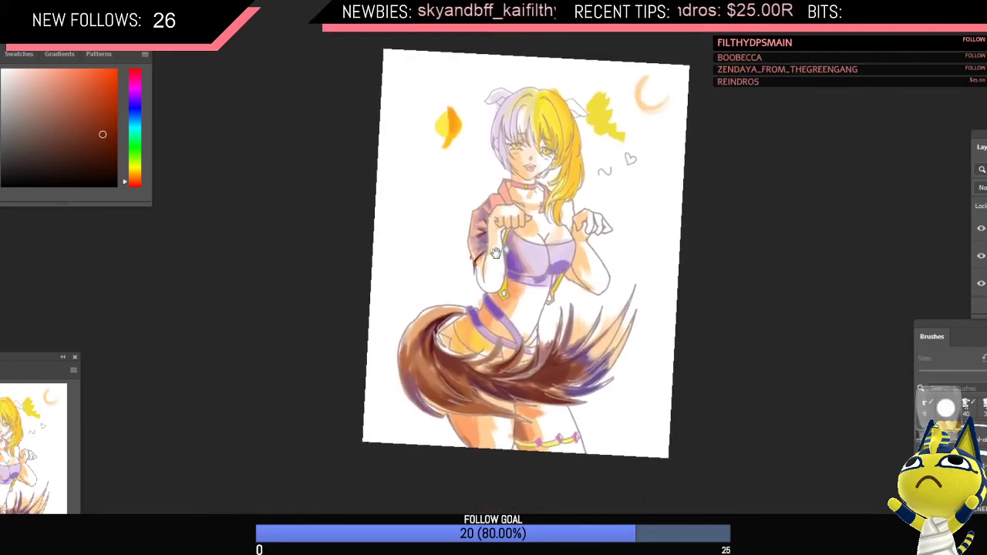
scroll(484, 182, up, 2)
drag(557, 198, 561, 209)
key(b)
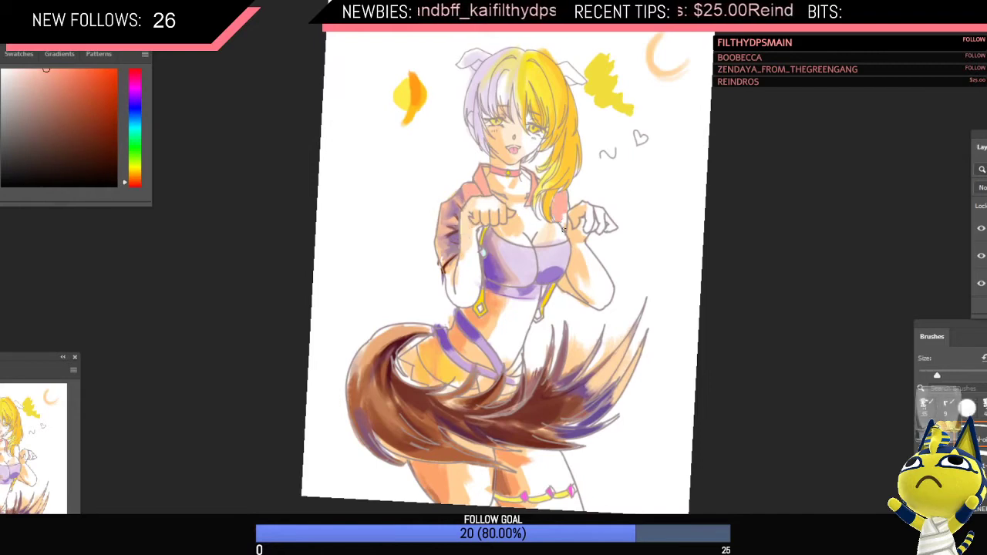
Step: Flip the canvas horizontally and strengthen the sleeve's folds with sampled dark red-brown, using a smaller brush
key(ctrl+shift+h)
scroll(581, 208, up, 2)
alt+click(570, 234)
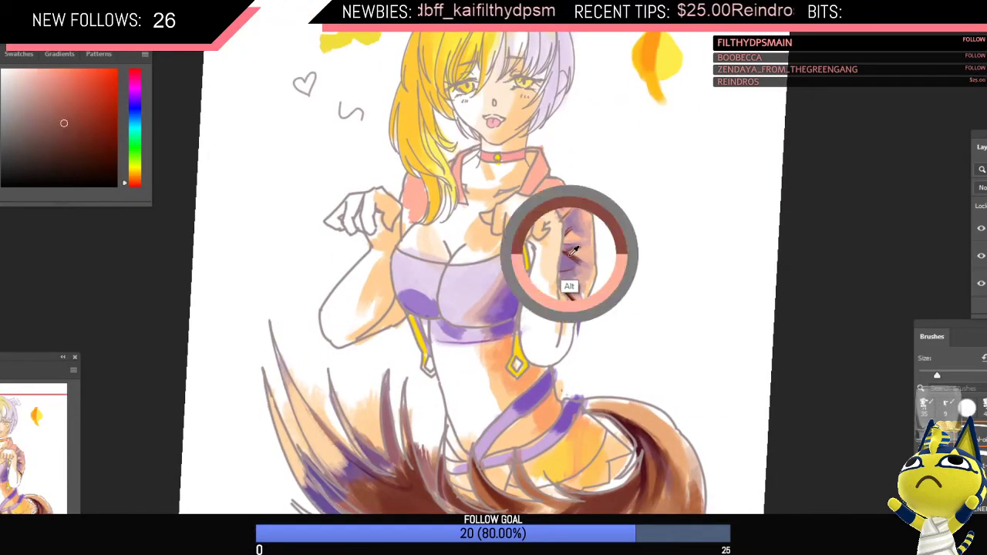
key([)
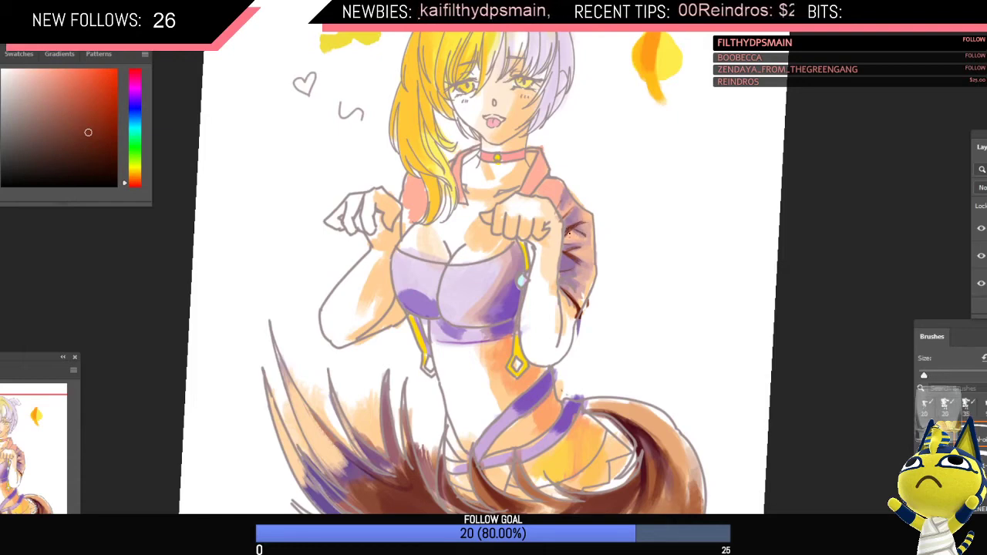
scroll(605, 247, down, 4)
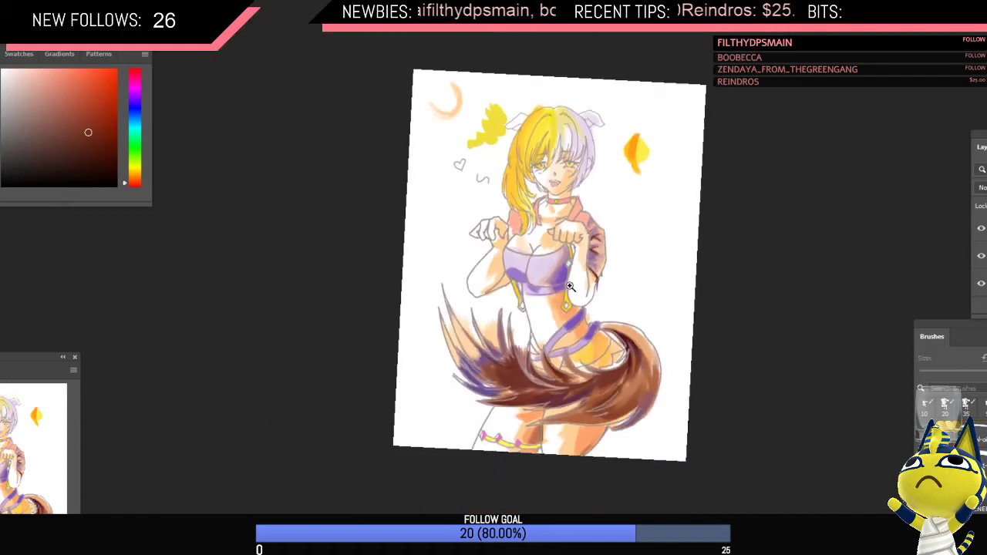
scroll(609, 246, up, 3)
drag(613, 245, 618, 247)
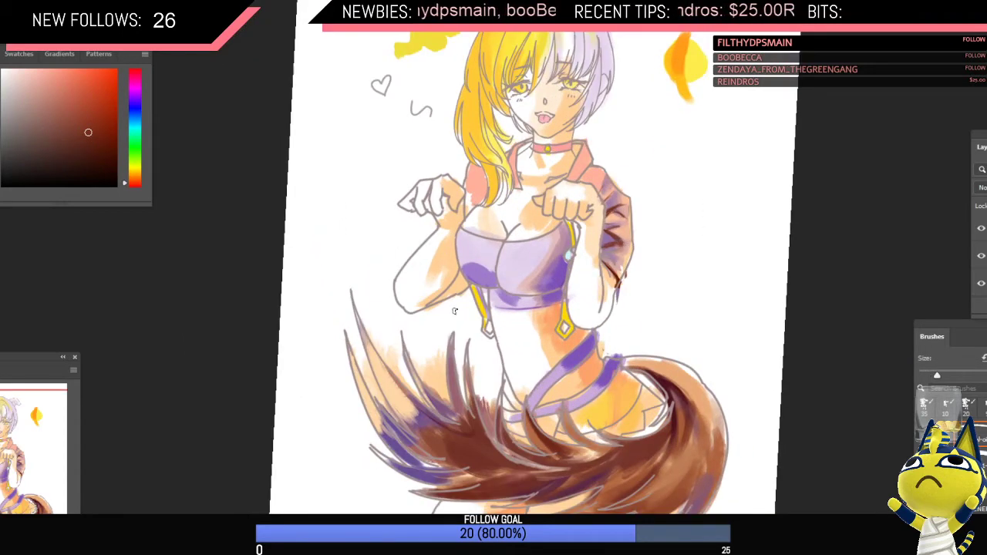
Step: Flip the canvas back and paint muted red-brown along the sleeve's middle fold from the outer edge inward
key(ctrl+shift+h)
scroll(487, 248, down, 2)
scroll(464, 233, up, 4)
alt+click(460, 269)
key([)
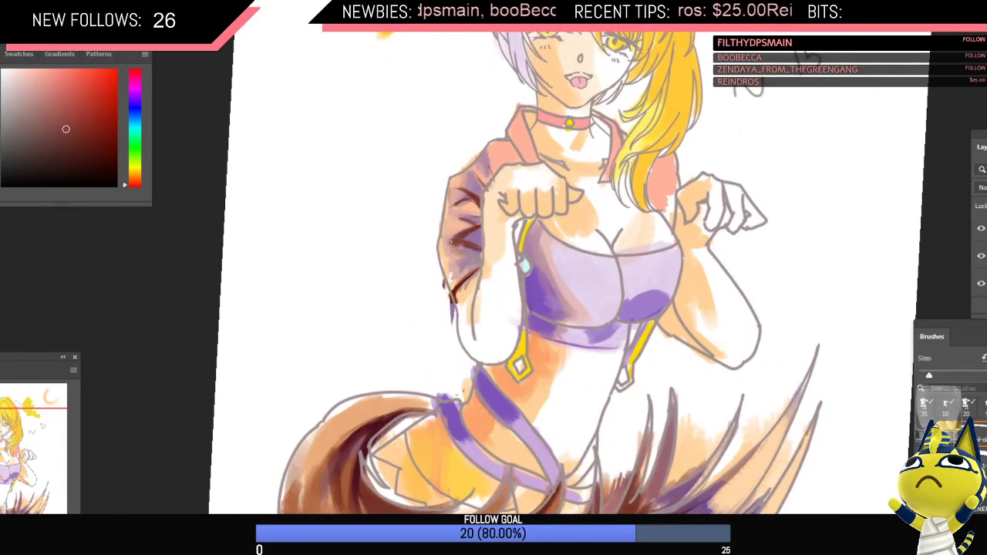
drag(451, 242, 478, 227)
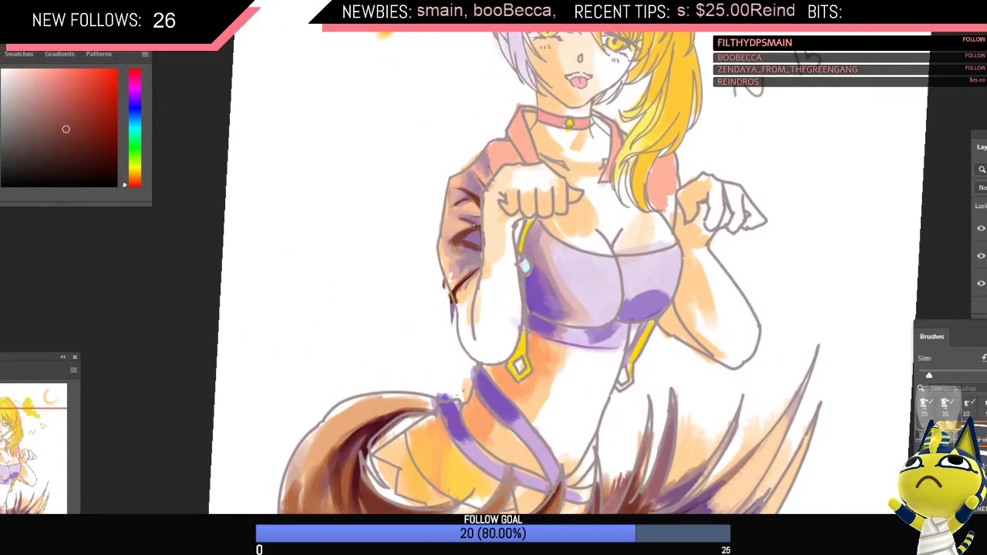
Step: Blend light orange sampled from the sleeve between its dark middle and lower folds
key(])
alt+click(461, 226)
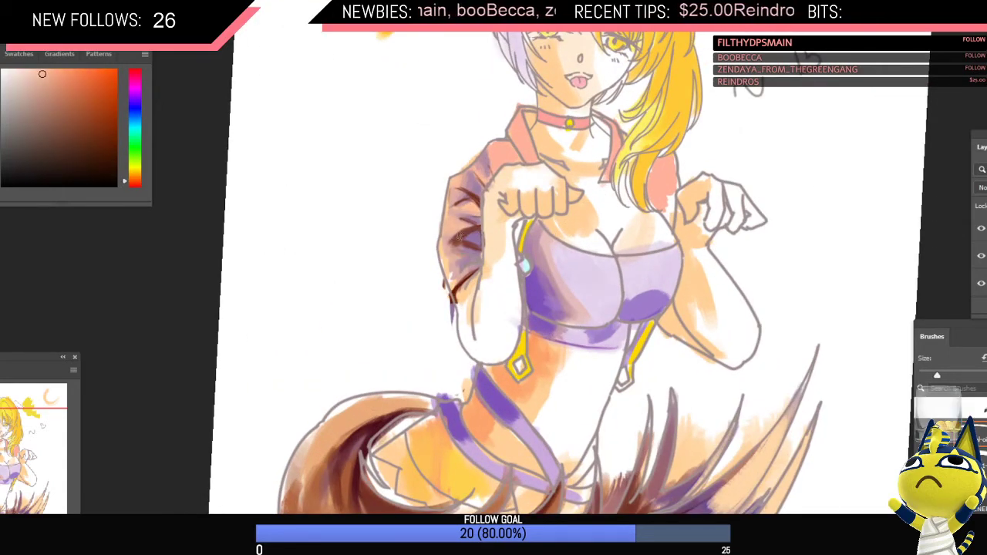
drag(461, 257, 474, 267)
alt+click(467, 267)
key([)
drag(514, 235, 438, 237)
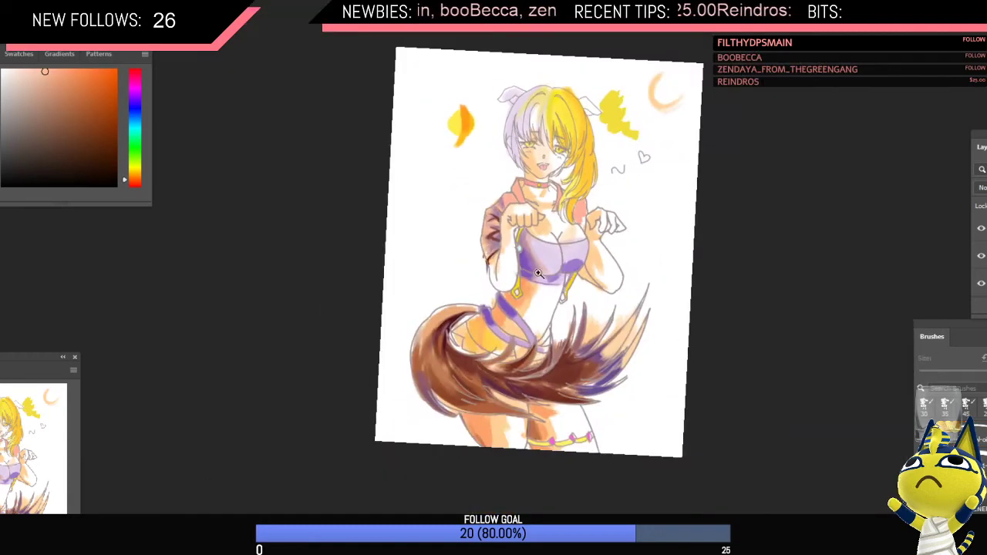
Step: Flip the canvas horizontally and shade the middle fold towards the sleeve's outer edge with sampled muted red-brown
key(ctrl+shift+h)
drag(602, 266, 636, 268)
ctrl+space+click(636, 267)
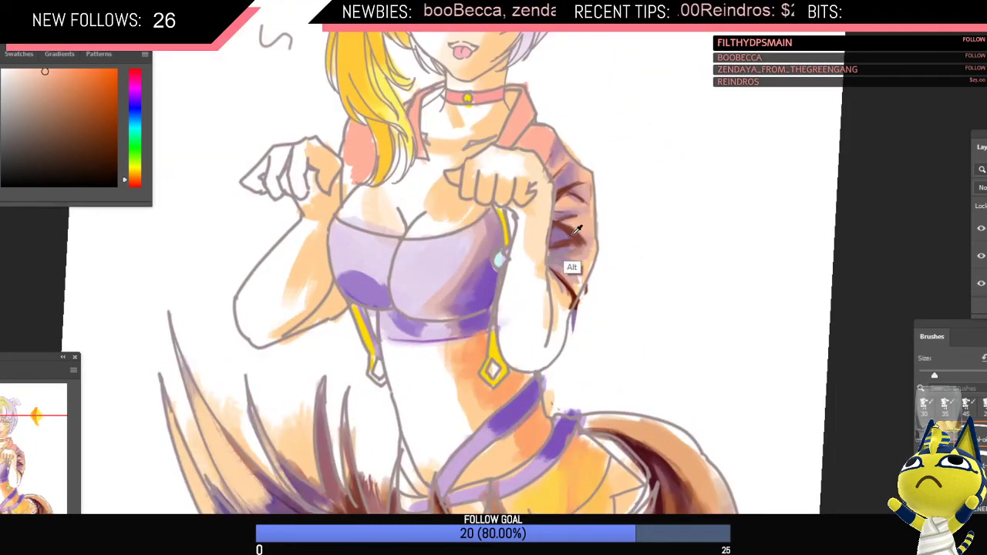
alt+click(574, 269)
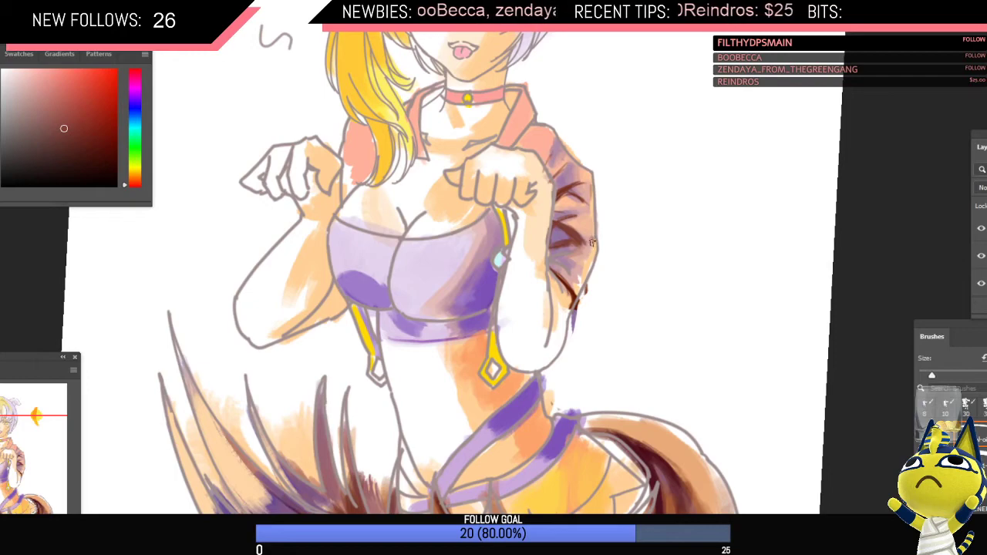
alt+space+click(614, 236)
Step: Rotate the canvas around the sleeve and shade between its folds with a sampled greyed mauve
click(106, 125)
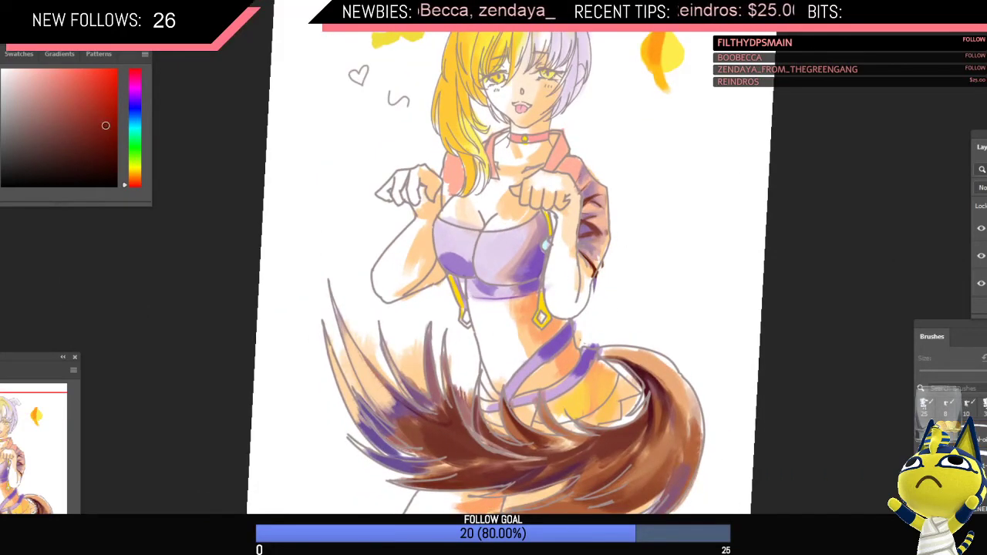
click(136, 106)
ctrl+space+click(628, 223)
key(r)
drag(627, 223, 624, 302)
ctrl+space+click(624, 302)
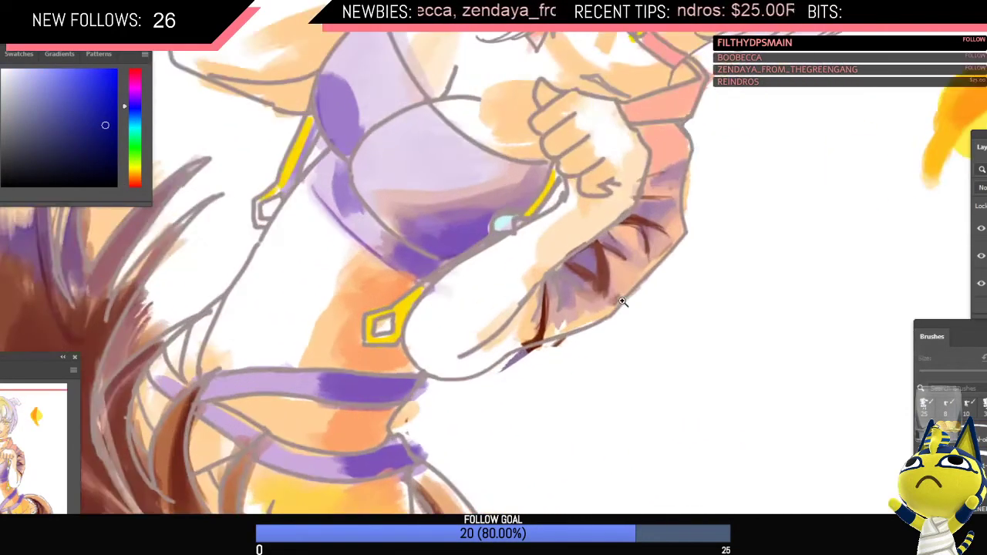
alt+click(613, 293)
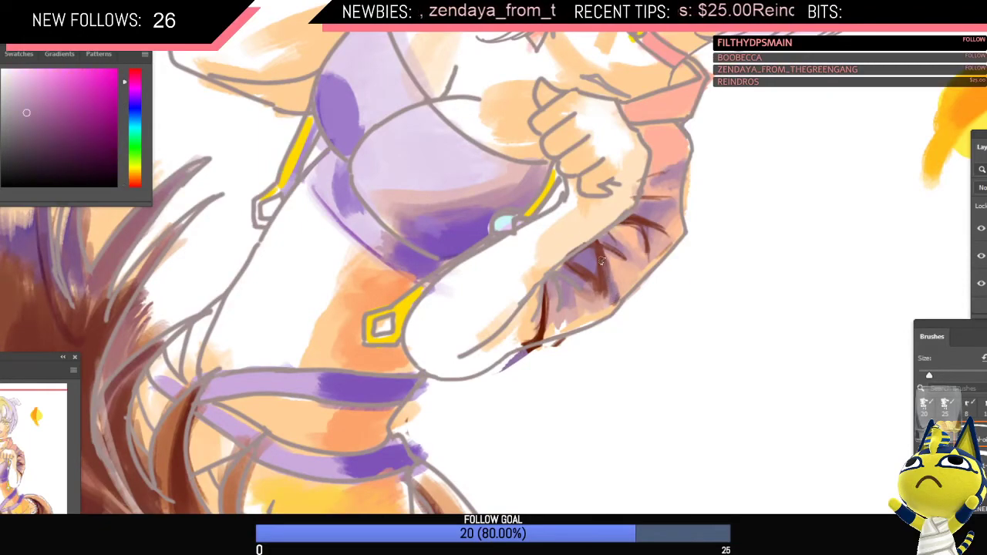
drag(626, 278, 537, 307)
key(r)
drag(496, 229, 461, 229)
alt+click(485, 218)
alt+click(486, 219)
Step: Rotate the canvas around the jacket sleeve and darken its uppermost fold with muted red-brown sampled from the sleeve
key(r)
drag(562, 216, 577, 280)
drag(527, 231, 496, 228)
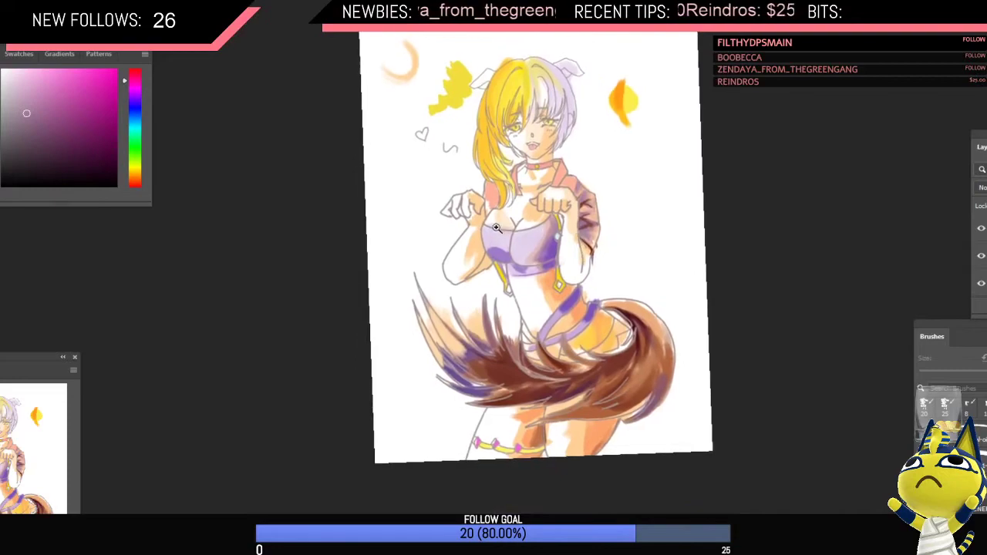
key(r)
drag(563, 216, 671, 223)
alt+click(589, 228)
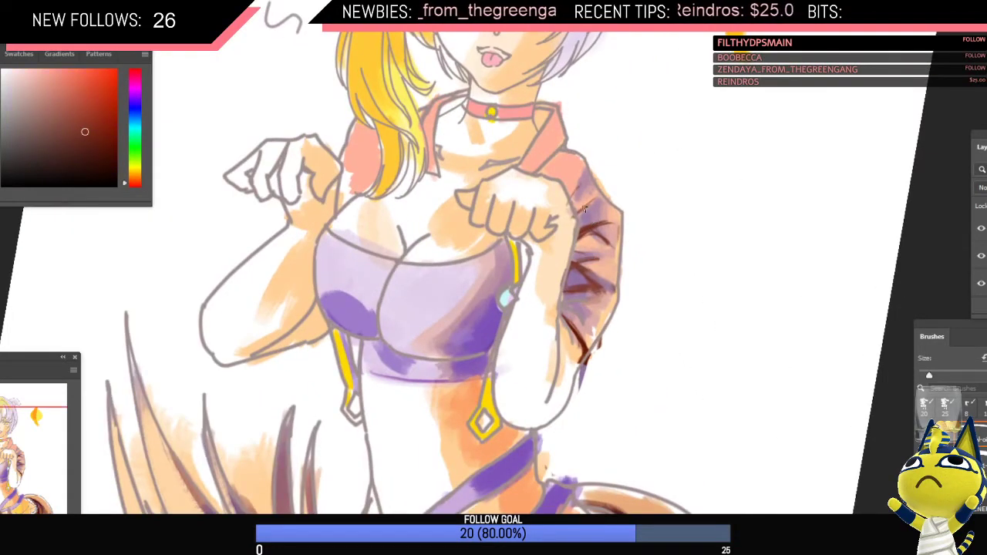
scroll(593, 214, down, 4)
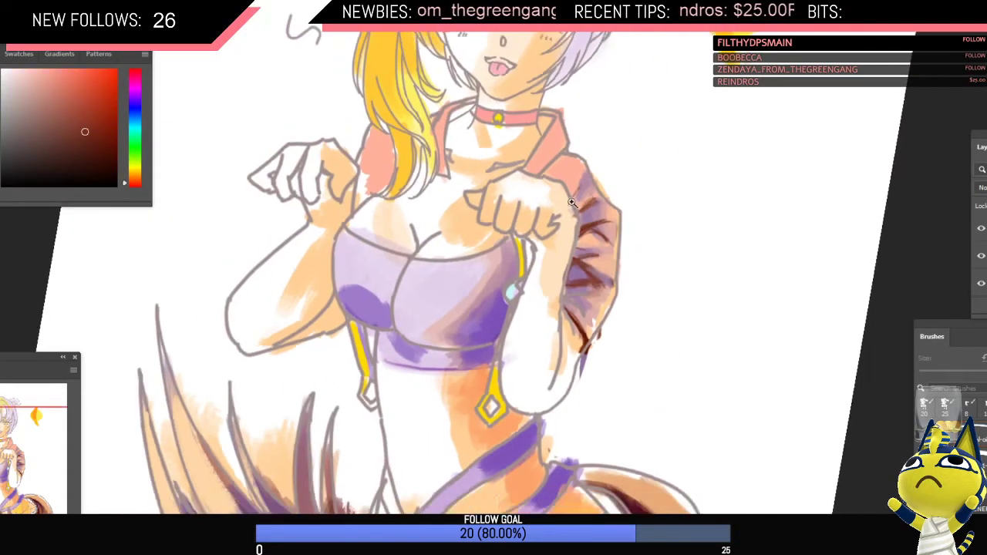
mouse_move(592, 214)
mouse_down()
mouse_move(604, 224)
mouse_move(608, 210)
mouse_up()
scroll(609, 207, up, 4)
scroll(609, 207, up, 3)
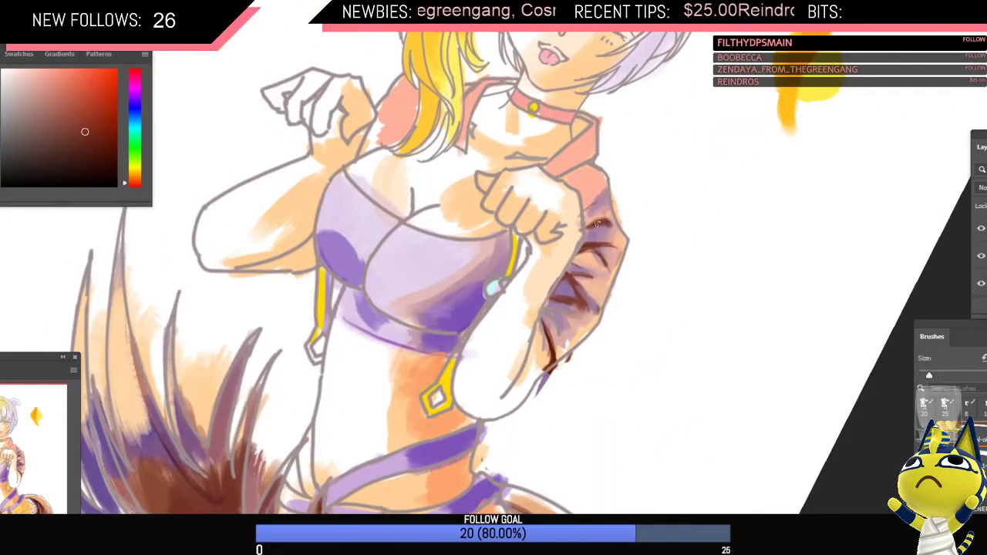
drag(620, 243, 486, 216)
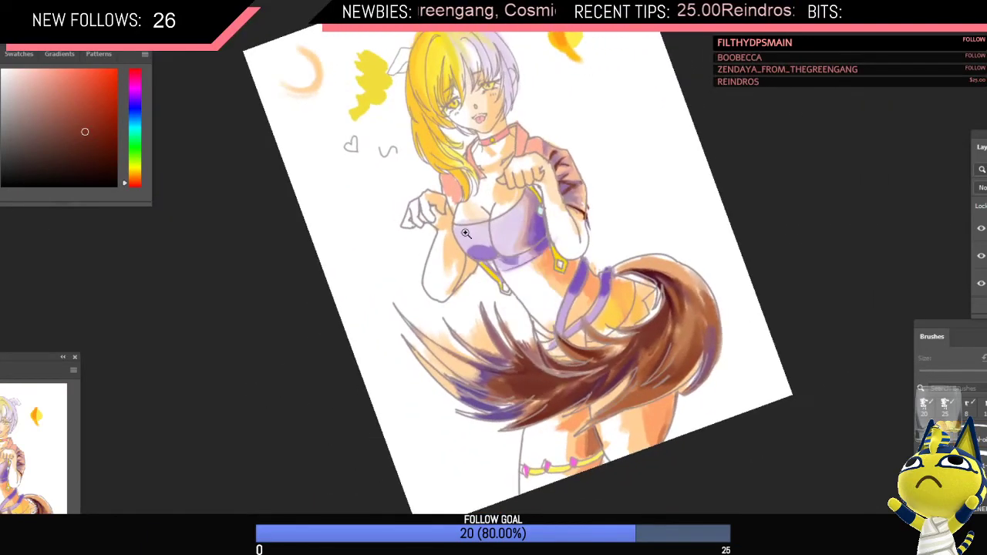
Step: Shade the opposite sleeve beside the yellow hair with greyed purple sampled from the finished sleeve
drag(438, 236, 517, 236)
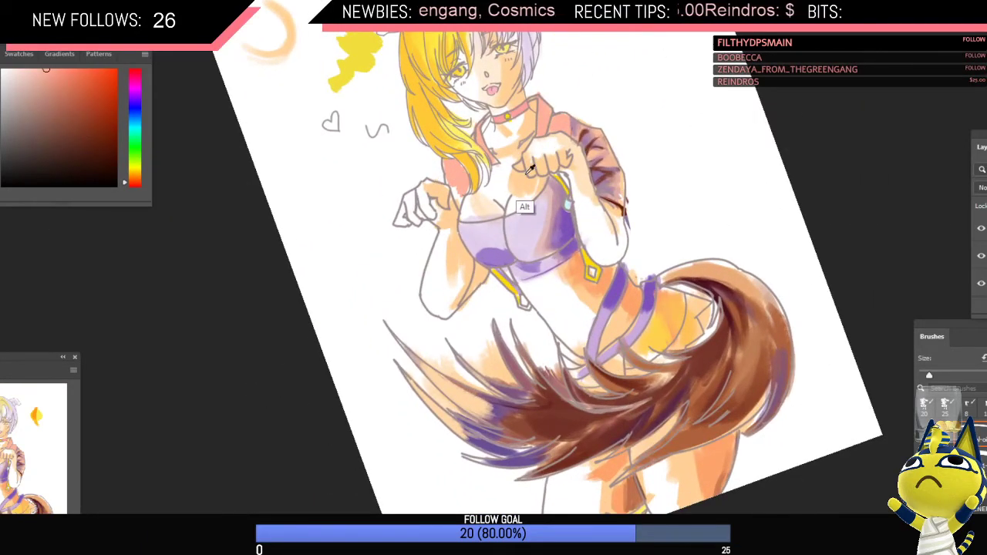
alt+click(602, 171)
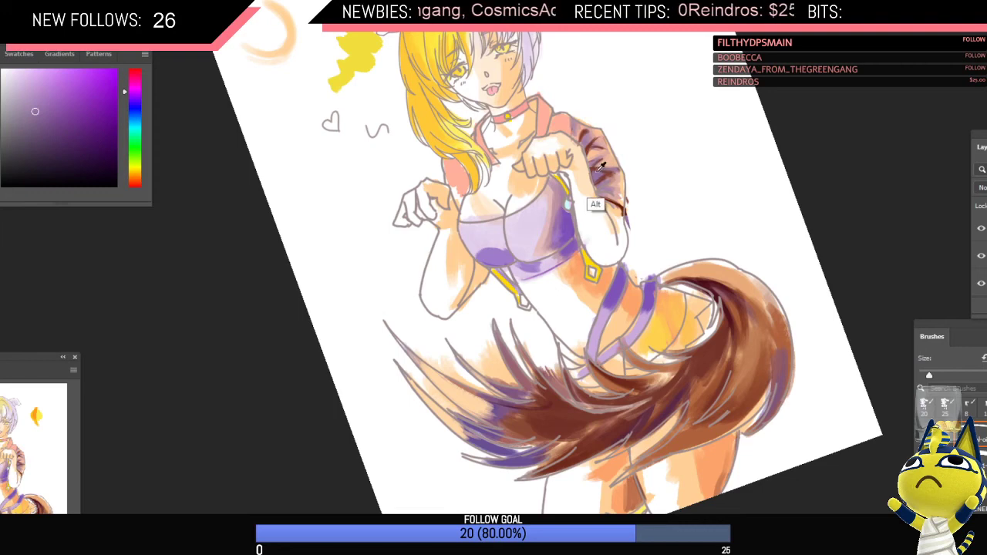
alt+click(595, 169)
alt+click(592, 166)
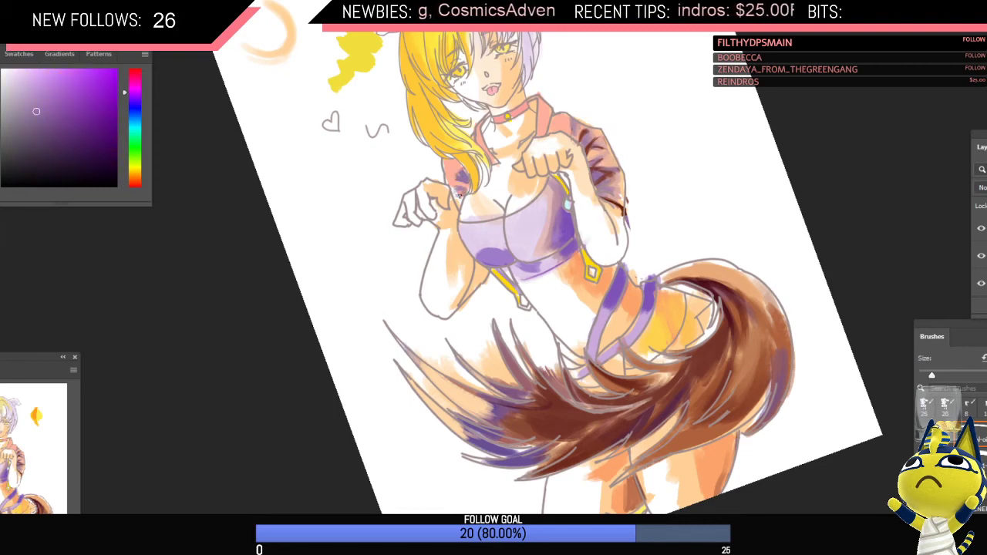
drag(510, 203, 497, 226)
mouse_move(506, 173)
mouse_down()
mouse_move(579, 177)
mouse_move(573, 214)
mouse_up()
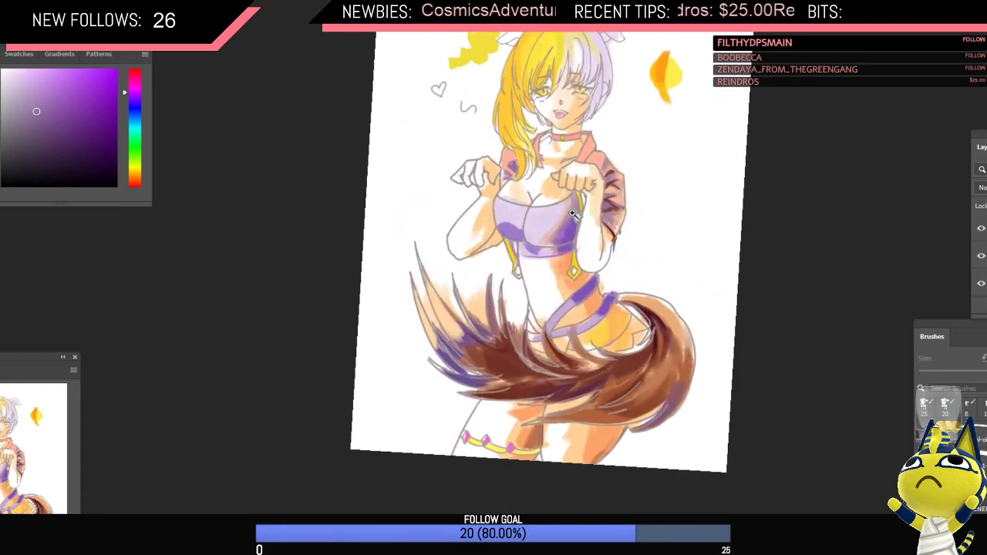
Step: Paint yellow streaks into the lilac side of the fringe with yellow sampled from the hair
drag(575, 76, 583, 98)
drag(583, 98, 621, 94)
key(b)
alt+click(600, 78)
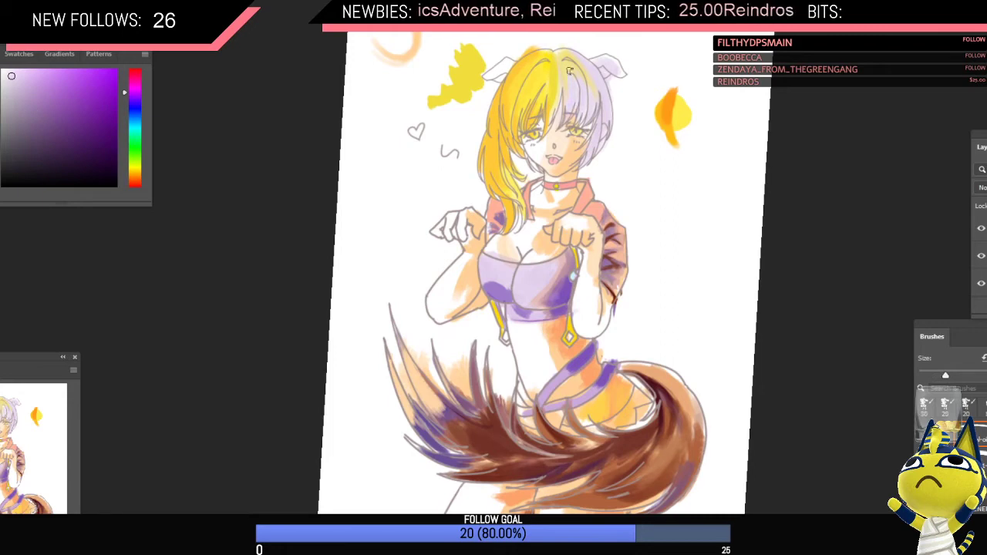
alt+click(560, 100)
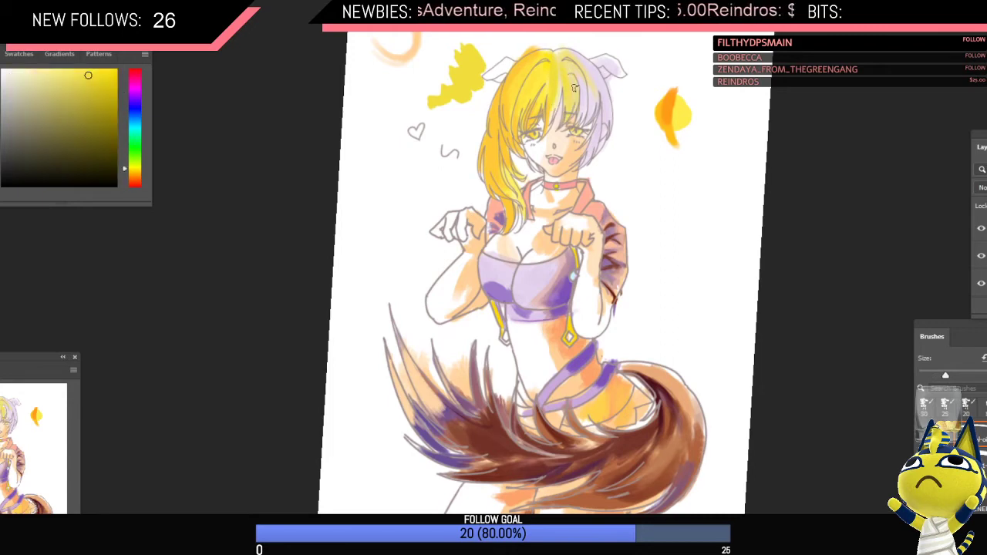
click(593, 193)
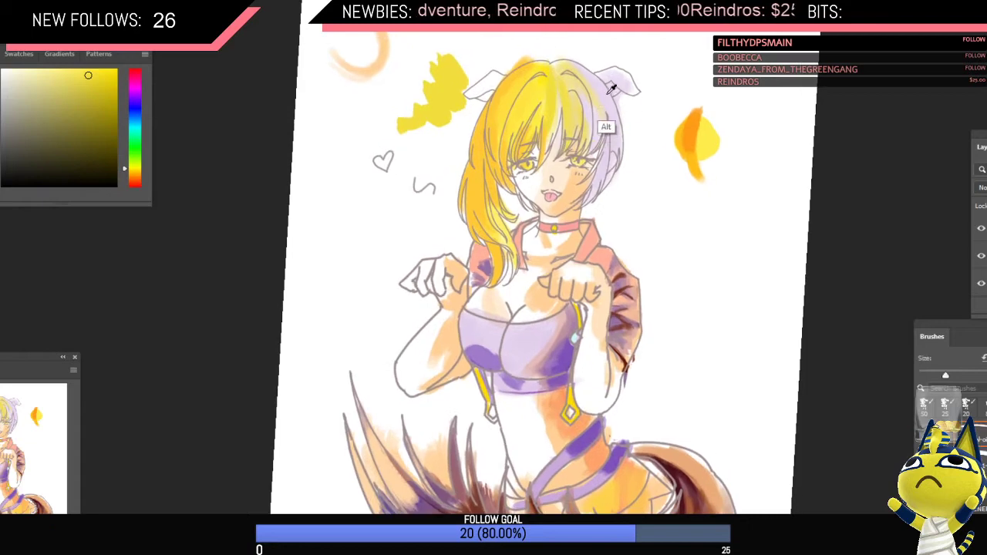
Step: Flip the canvas horizontally and paint a thin dark strand in the lilac hair with a deeper, more saturated purple
alt+click(583, 91)
key(z)
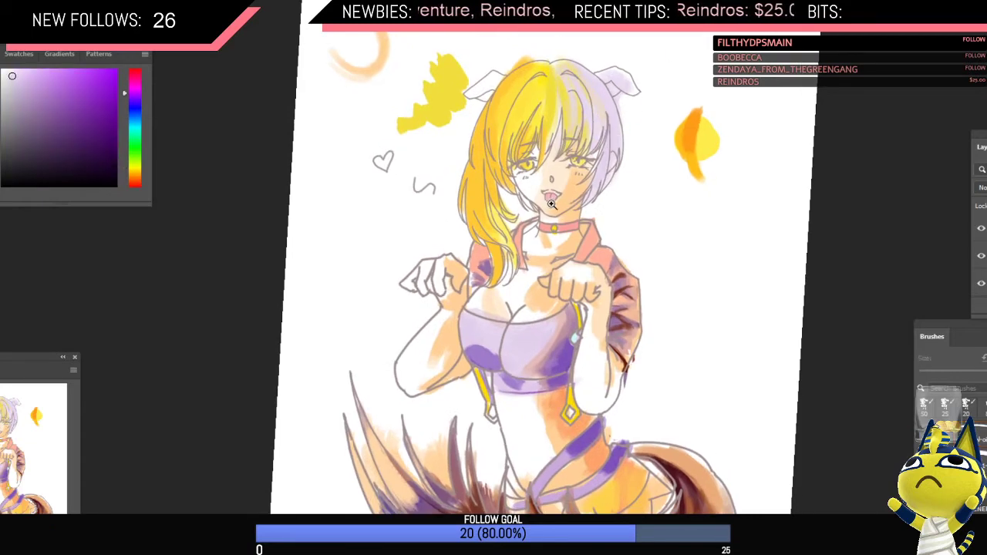
mouse_move(551, 204)
mouse_down()
mouse_move(231, 124)
mouse_move(325, 107)
mouse_up()
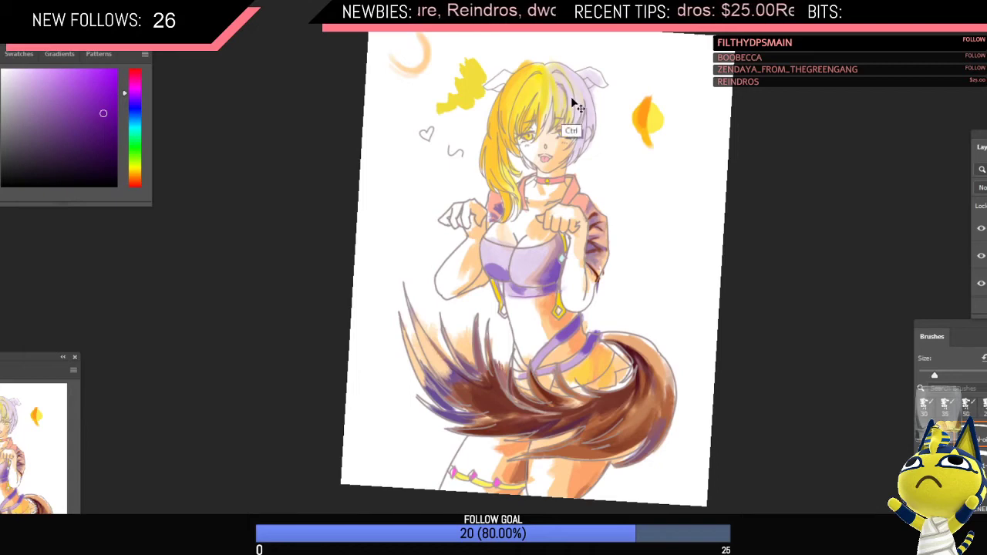
key([)
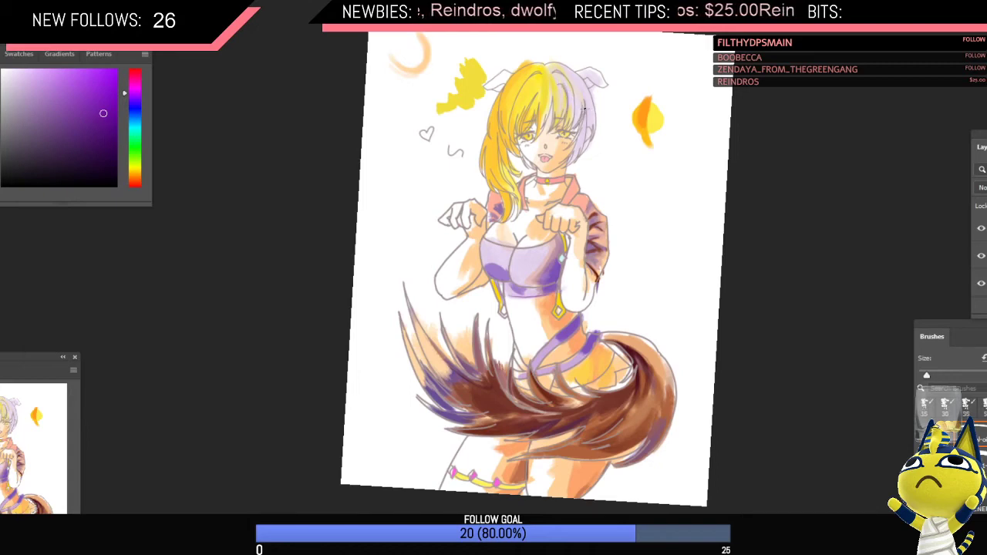
key(ctrl+shift+h)
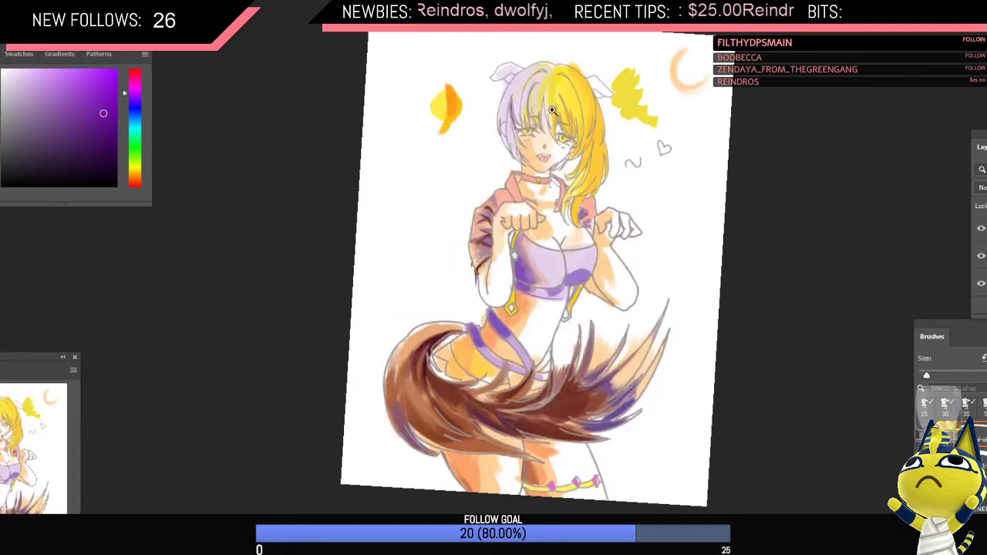
scroll(552, 110, up, 2)
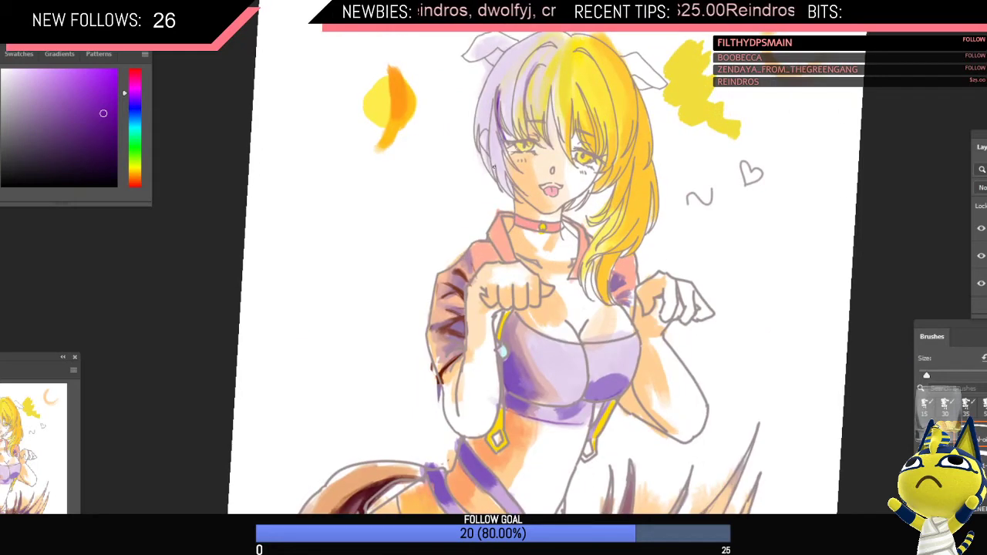
Step: Fill the human ear beside the lilac hair with a sampled peach skin tone
alt+click(503, 182)
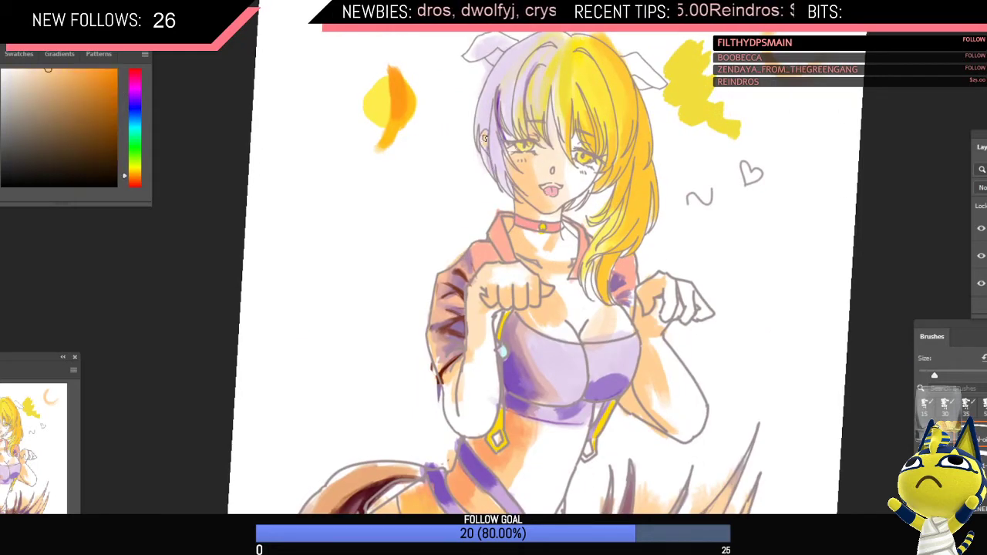
scroll(485, 137, down, 3)
scroll(540, 131, up, 4)
Step: Blend the dark strand in the lilac hair with mid purple sampled from it, and flip the canvas back
alt+click(525, 125)
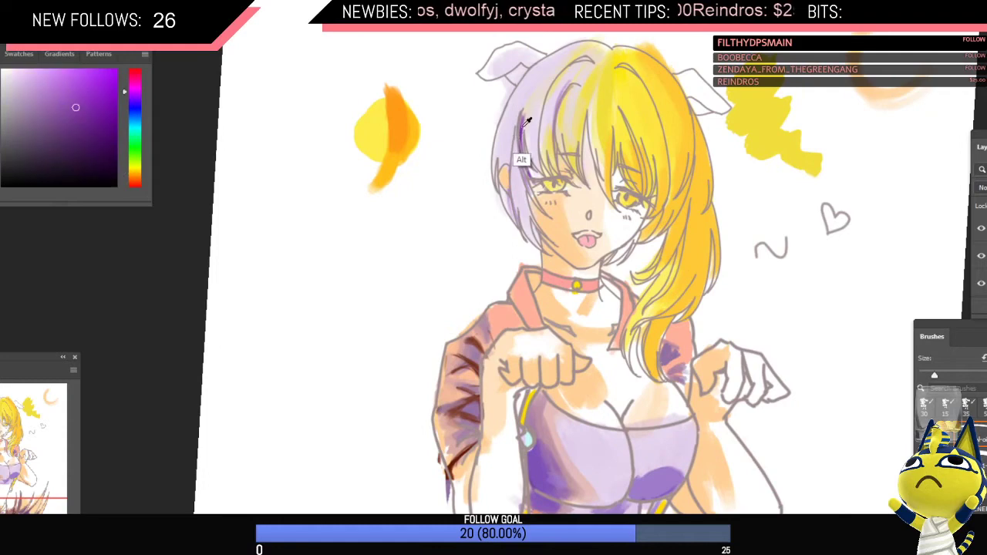
alt+click(524, 126)
drag(595, 150, 513, 158)
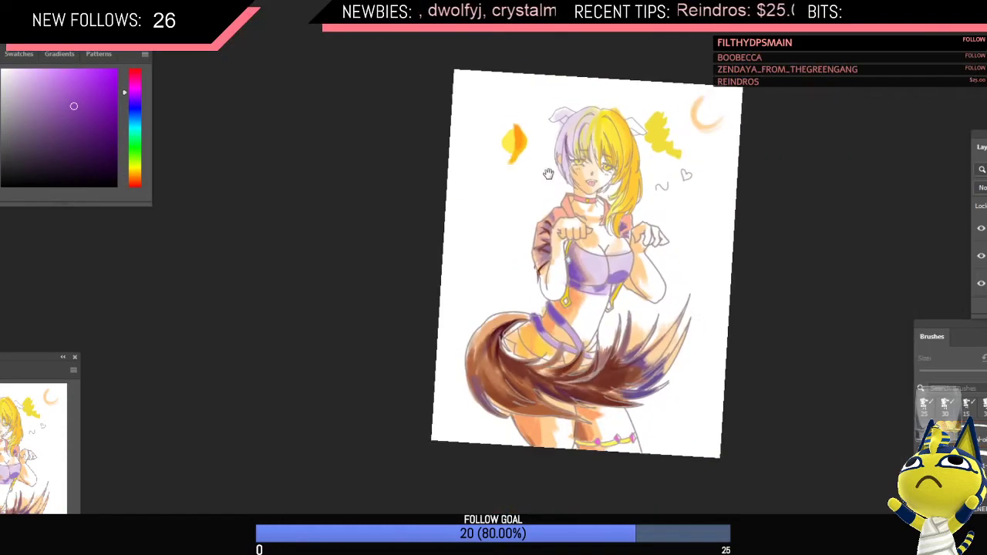
drag(586, 179, 537, 163)
key(ctrl+shift+h)
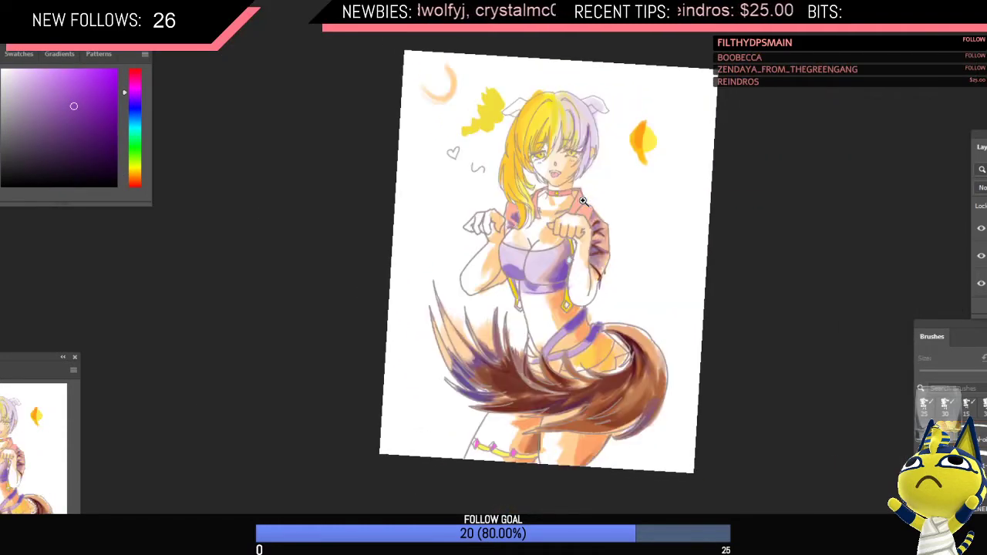
scroll(599, 165, up, 3)
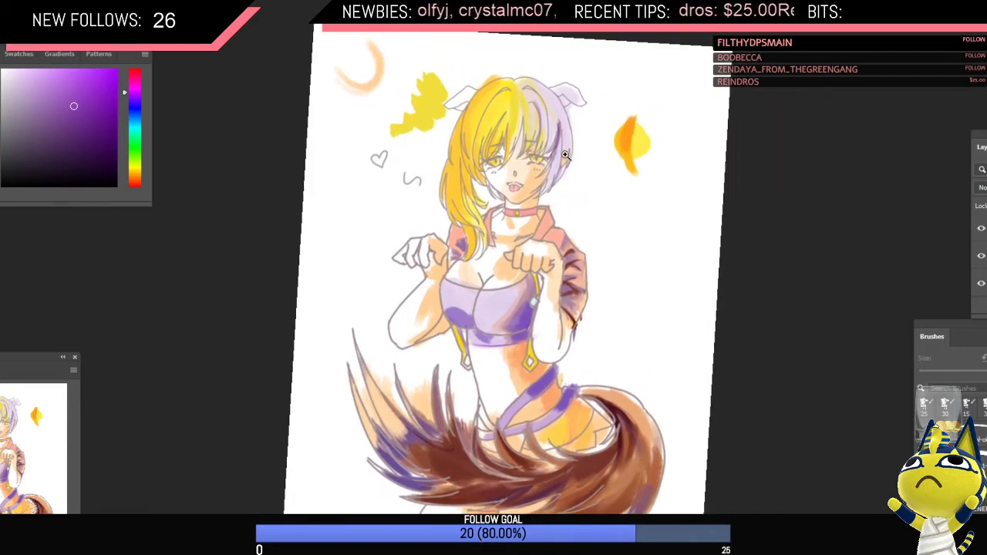
scroll(566, 155, up, 1)
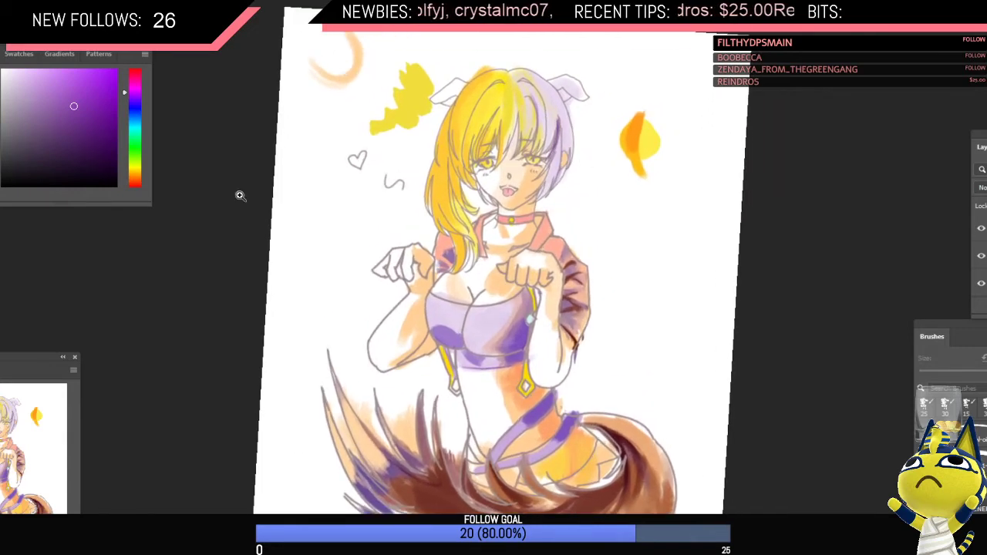
Step: Colour the dog ear on the lilac side with muted brown and erase the paint that spills past its outline
click(134, 182)
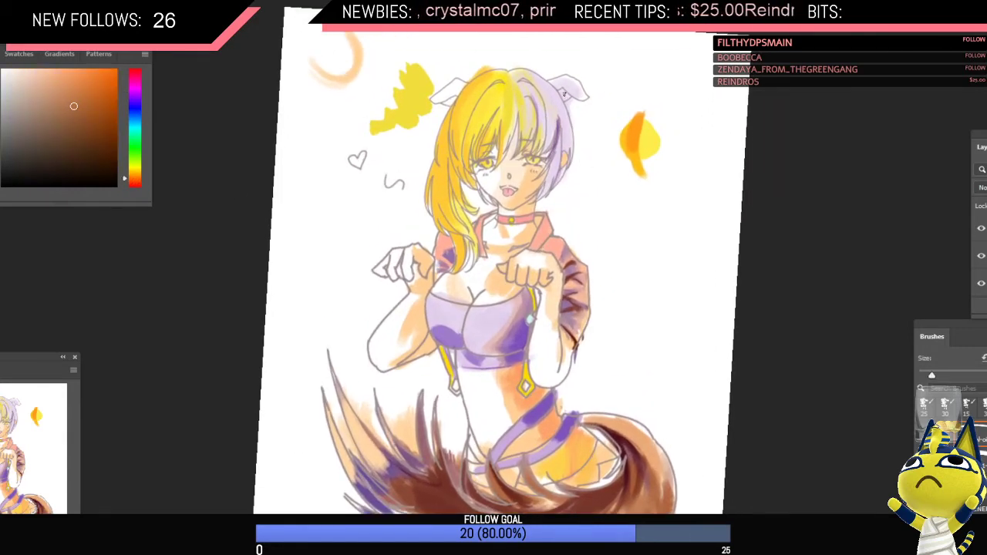
mouse_move(559, 83)
mouse_down()
mouse_move(582, 92)
mouse_move(578, 79)
mouse_move(570, 88)
mouse_up()
key(e)
key(b)
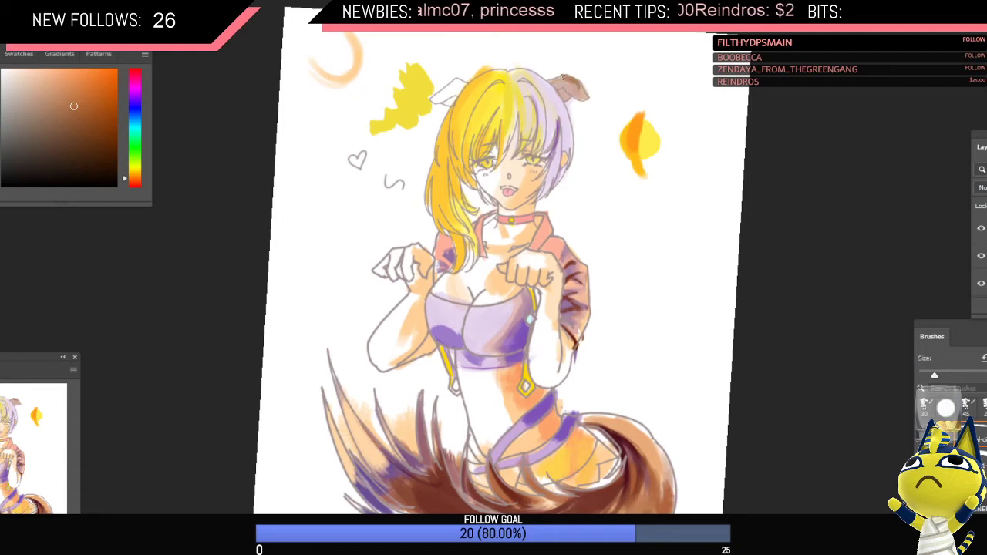
Step: Fill the dog ear on the yellow-haired side with the same muted brown and tidy its edges
mouse_move(597, 174)
mouse_down()
mouse_move(569, 174)
mouse_move(586, 135)
mouse_up()
mouse_move(520, 89)
mouse_down()
mouse_move(540, 78)
mouse_move(494, 77)
mouse_move(484, 84)
mouse_move(493, 94)
mouse_up()
key(])
key(])
key(])
key(])
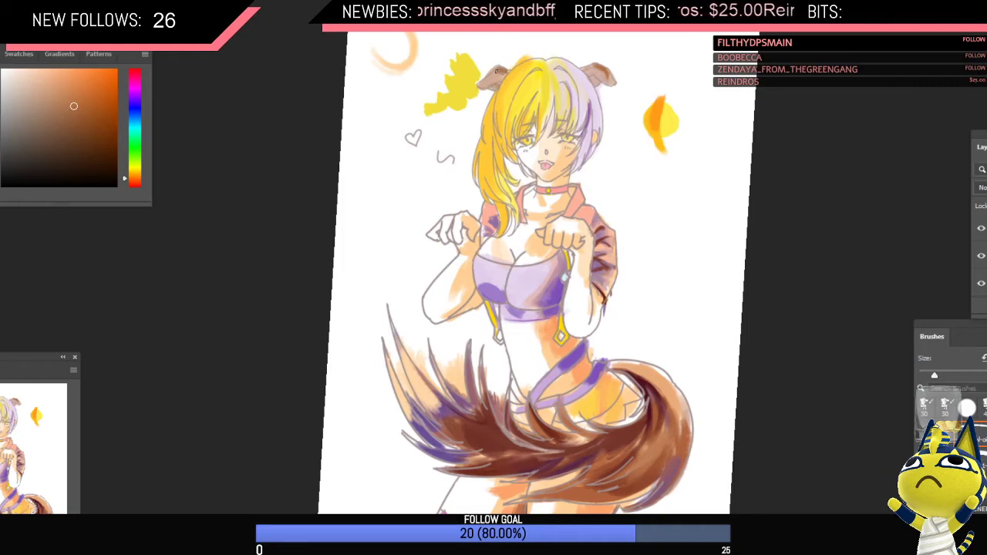
key(bracketleft)
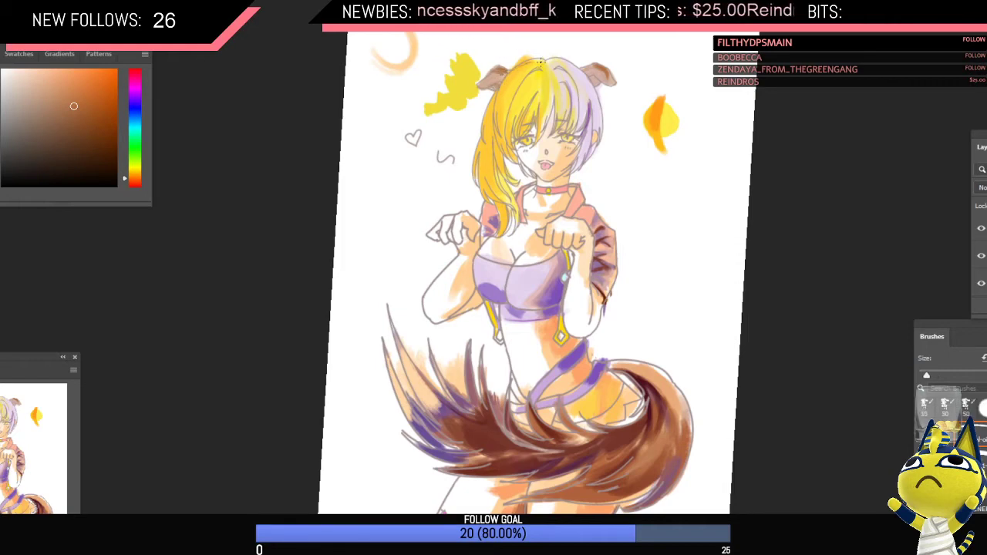
Step: Paint greyed purple sampled from the tail broadly over the fur near its tips with a size 60 brush
scroll(552, 149, down, 3)
scroll(507, 194, up, 3)
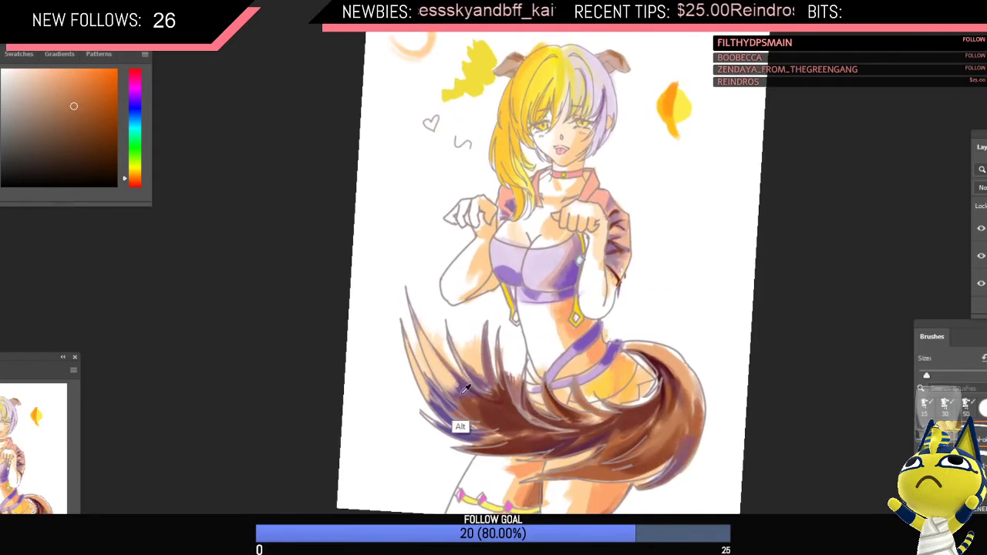
alt+click(461, 392)
key(bracketright)
key(bracketright)
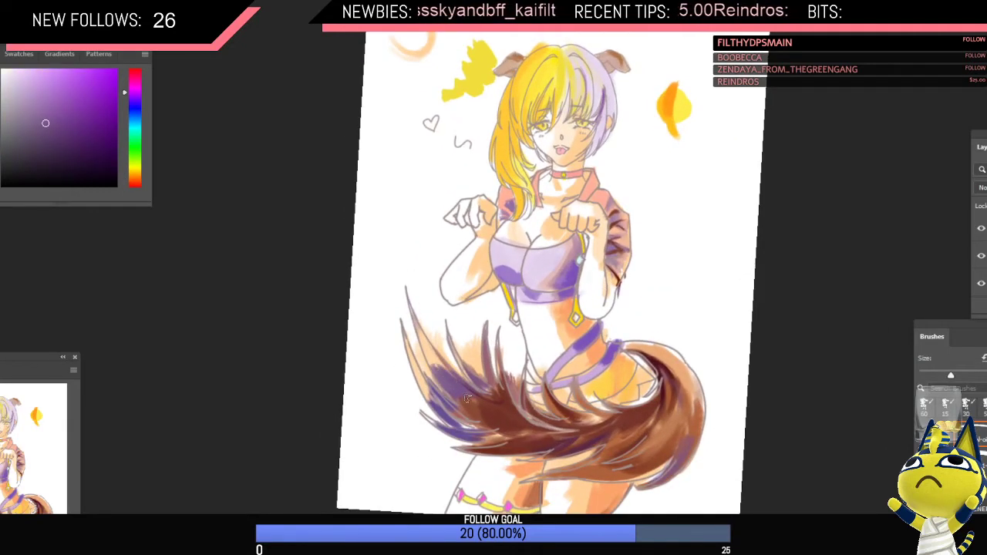
Step: Blend sampled red-browns over the purple fur, pulling strokes from the tail's body towards its tips
alt+click(460, 393)
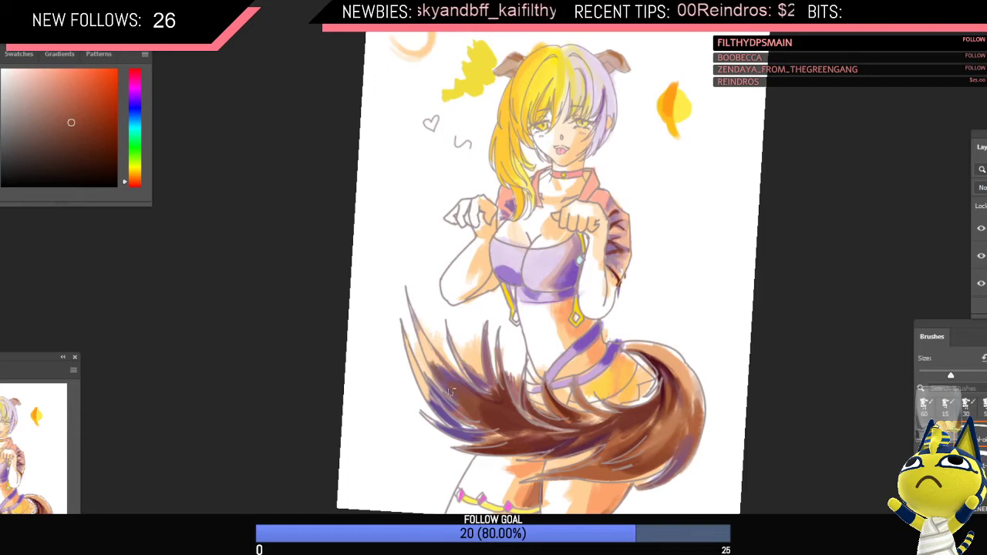
alt+click(486, 412)
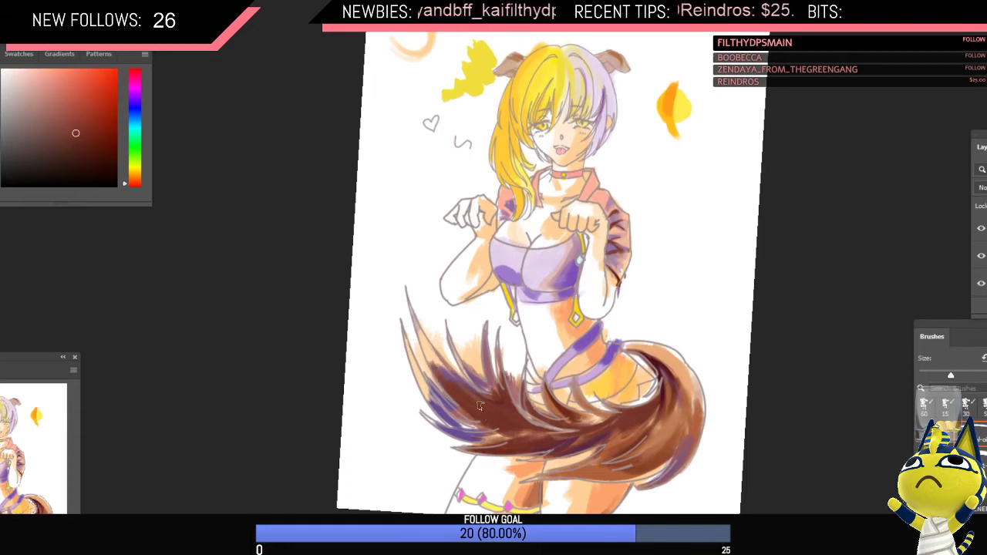
mouse_move(444, 399)
mouse_down()
mouse_move(492, 428)
mouse_move(472, 427)
mouse_up()
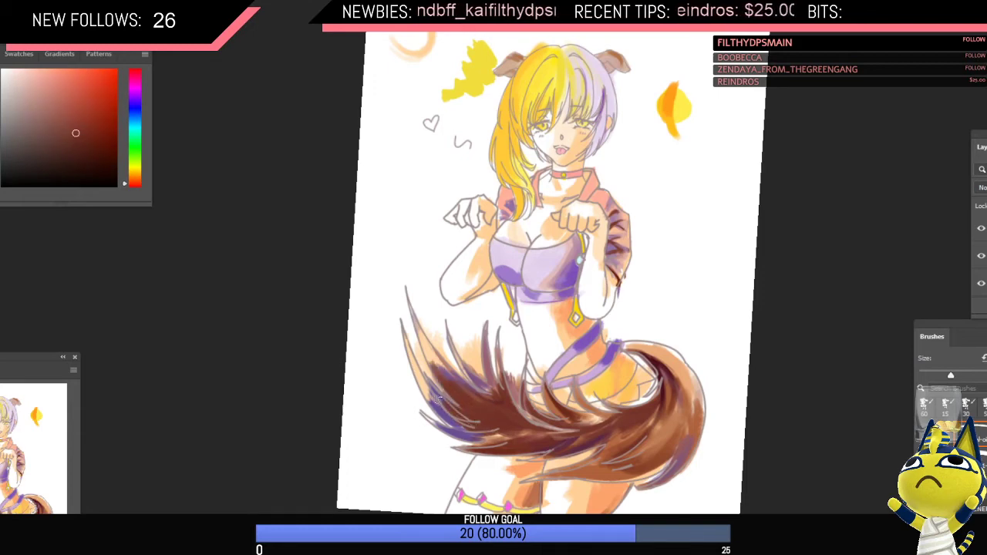
mouse_move(439, 398)
mouse_down()
mouse_move(430, 389)
mouse_move(472, 394)
mouse_up()
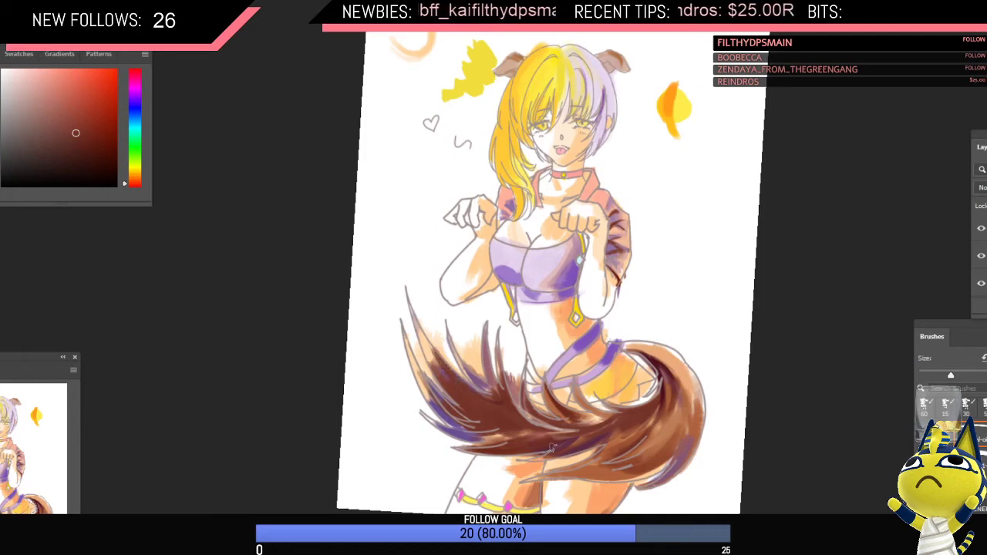
Step: Flip the canvas horizontally and extend the red-brown fur further into the tail's pale tips
key(ctrl+shift+h)
drag(637, 389, 676, 344)
mouse_move(672, 396)
mouse_down()
mouse_move(685, 378)
mouse_move(663, 373)
mouse_move(634, 407)
mouse_up()
Step: Sample pale orange from the tail tips and paint thin strands into the neighbouring brown fur with a smaller brush
alt+click(682, 383)
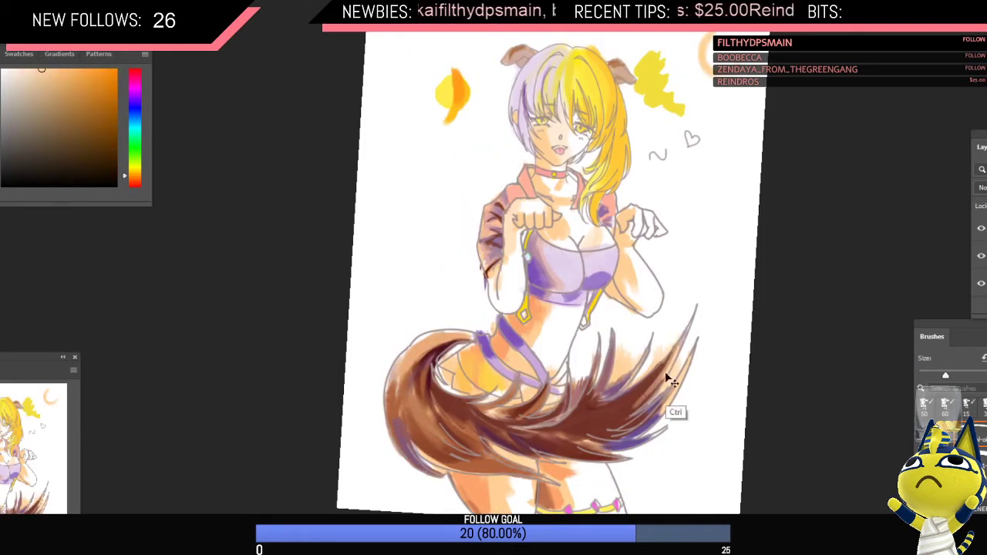
key(ctrl+z)
key(bracketleft)
drag(669, 363, 647, 399)
key(bracketleft)
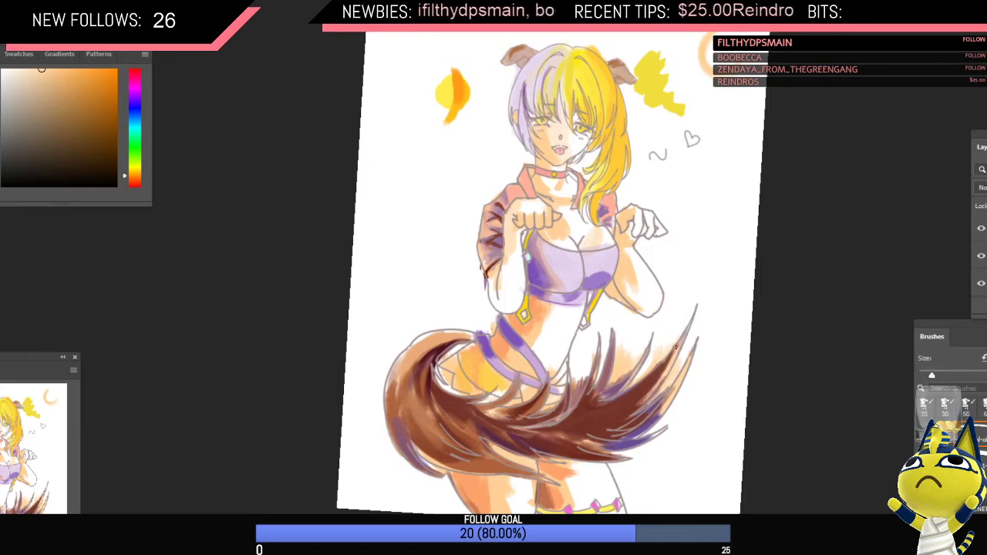
key(bracketright)
drag(668, 361, 645, 385)
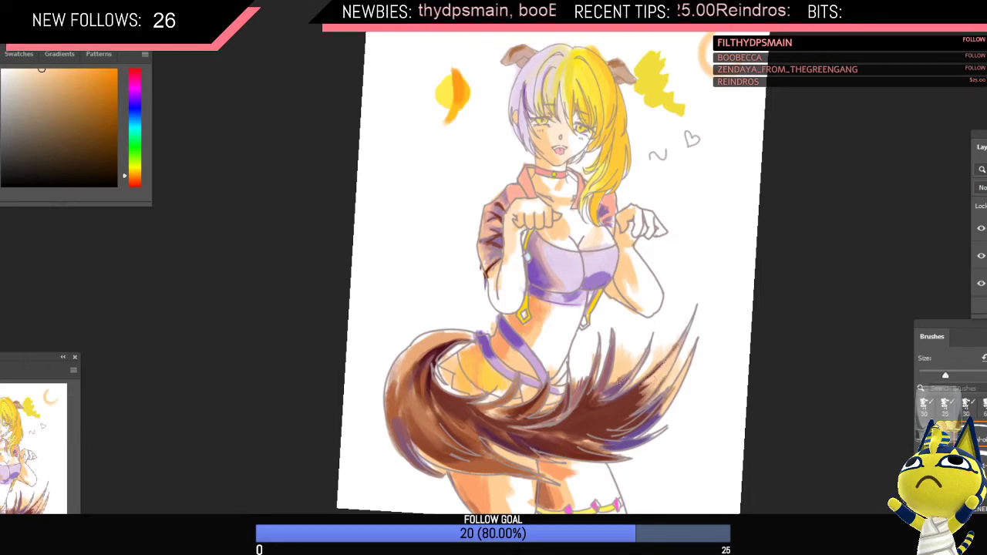
Step: Flip the canvas horizontally and paint fine pale strands between the tail's upper tufts with a size 20 brush
key(ctrl+f)
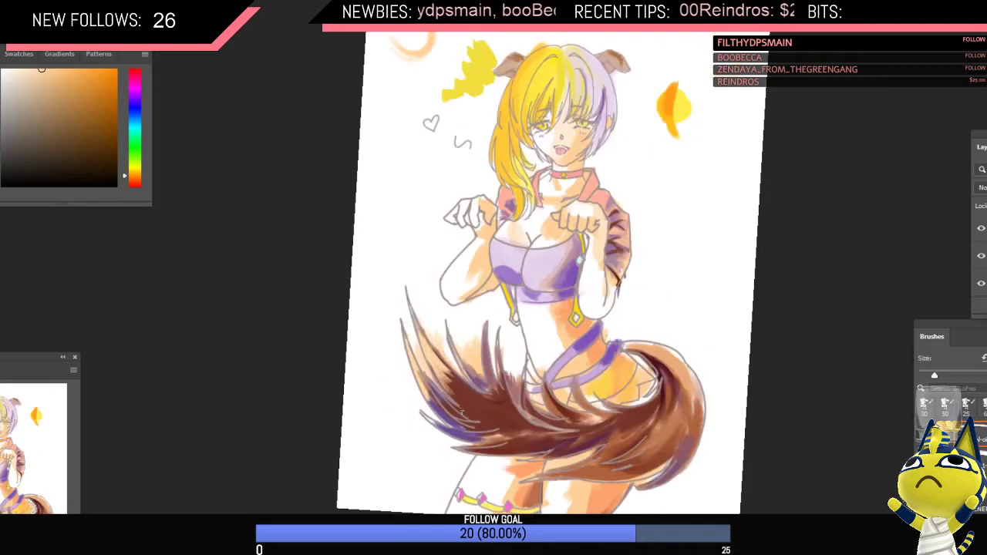
alt+click(452, 362)
alt+click(439, 361)
key(bracketleft)
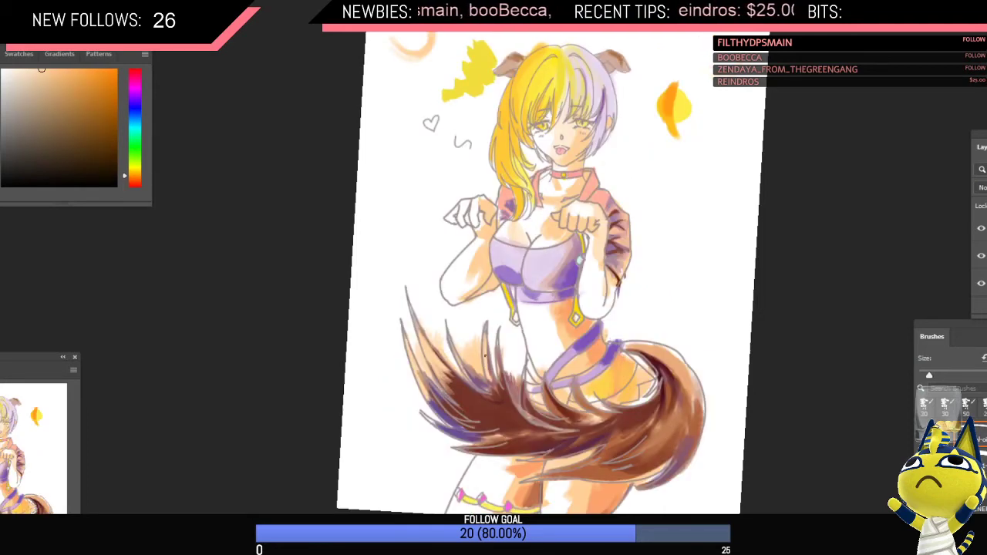
drag(498, 390, 492, 364)
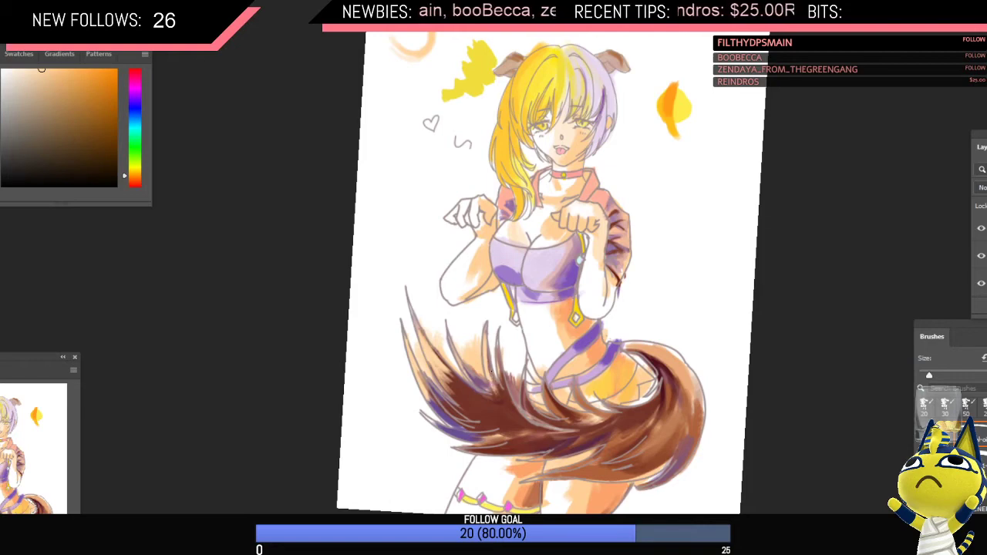
Step: Sample golden yellow from the hip area and paint it along the purple waist straps with a size 45 brush
alt+click(610, 381)
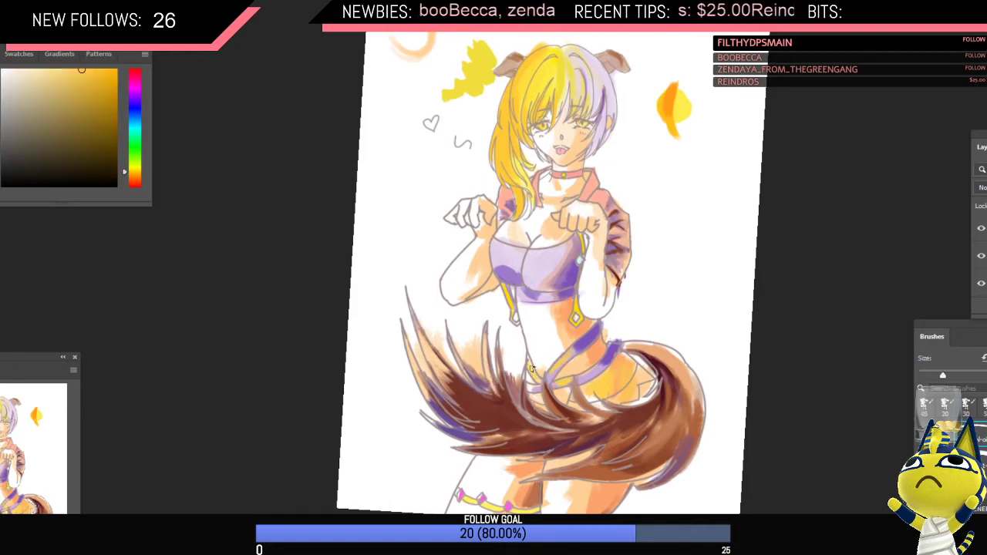
alt+click(541, 373)
ctrl+alt+click(575, 328)
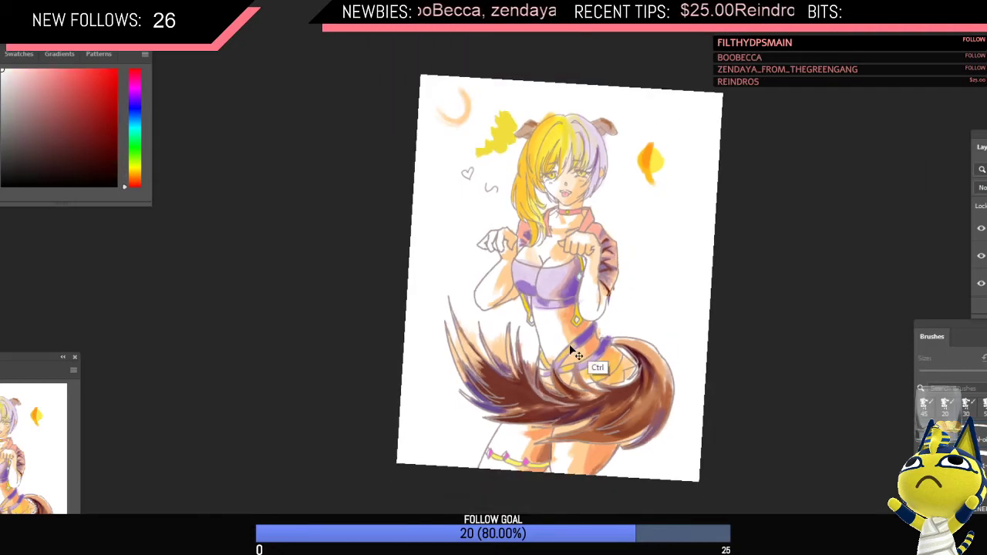
Step: Flip the canvas and darken the jacket sleeve's lower folds with sampled muted red-brown, using a size 35 brush
key(ctrl+shift+h)
drag(541, 292, 556, 289)
alt+click(493, 244)
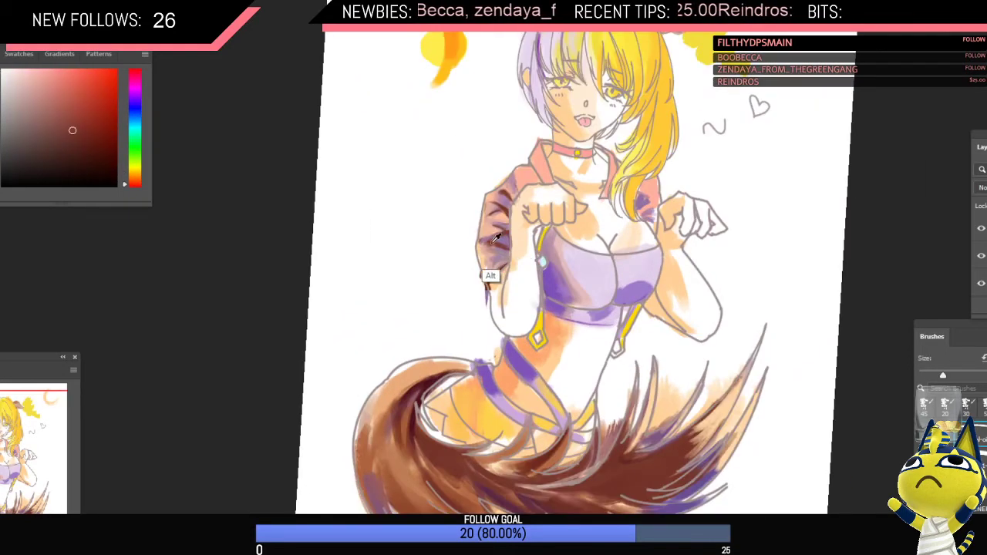
key(bracketleft)
key(bracketleft)
mouse_move(495, 241)
mouse_down()
mouse_move(483, 249)
mouse_move(495, 253)
mouse_up()
alt+click(488, 248)
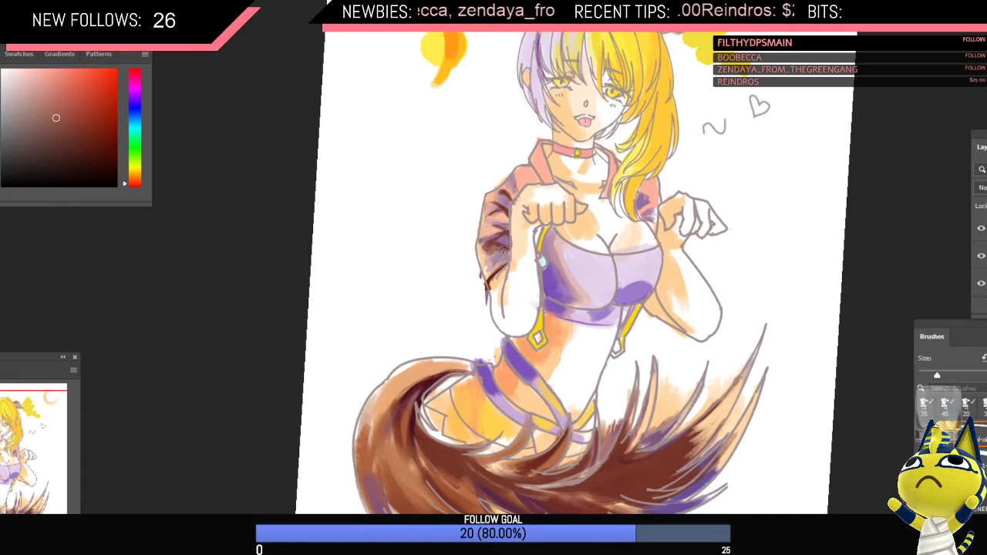
alt+click(495, 246)
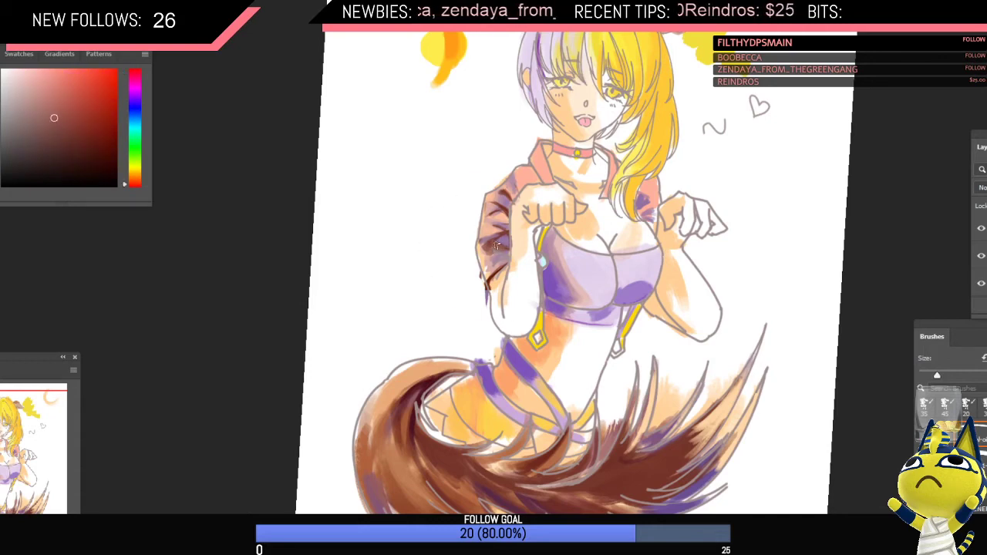
scroll(540, 237, down, 1)
scroll(566, 148, up, 2)
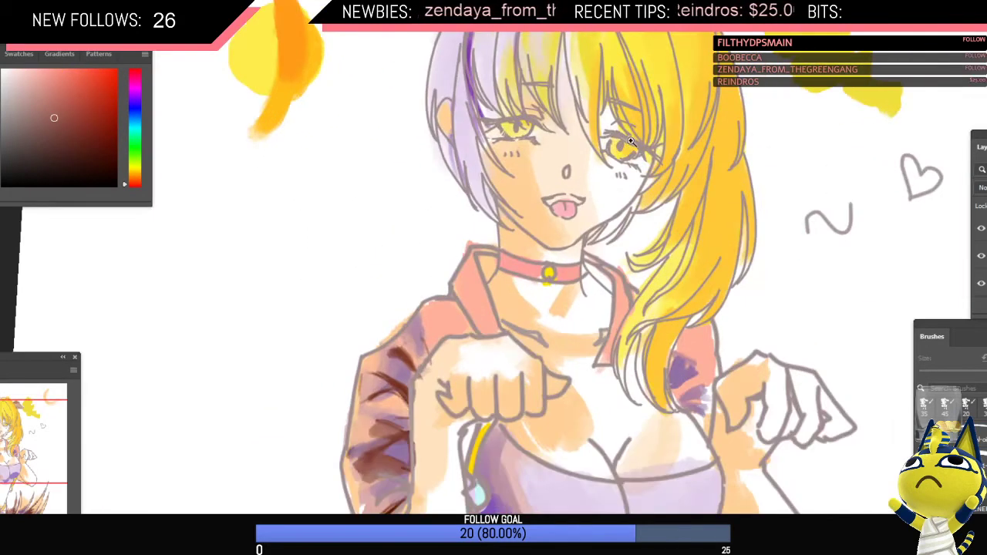
alt+click(518, 130)
scroll(572, 242, down, 5)
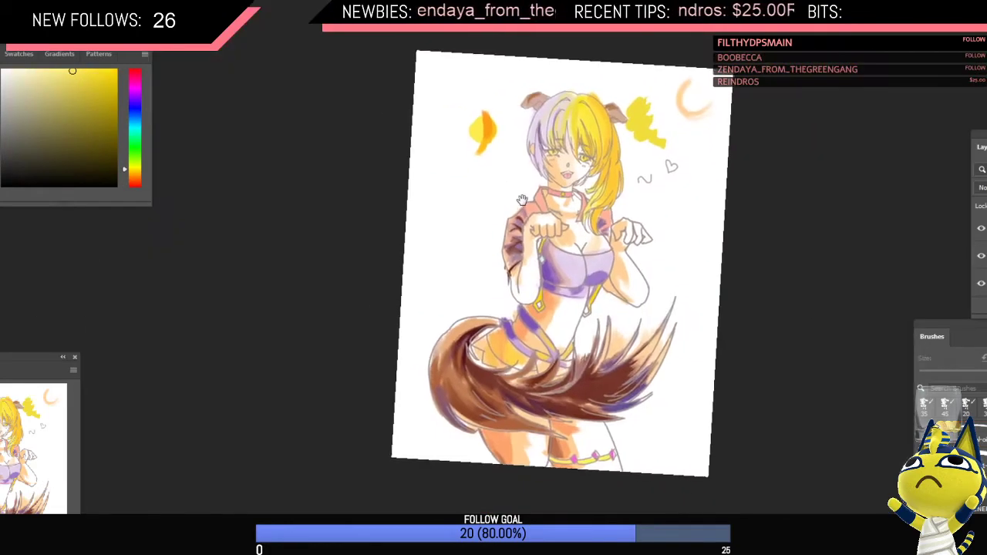
Step: Blend red-browns sampled from the sleeve over its purple patches and refine the fold shadows with a size 15 brush
key(ctrl+shift+h)
scroll(569, 246, up, 4)
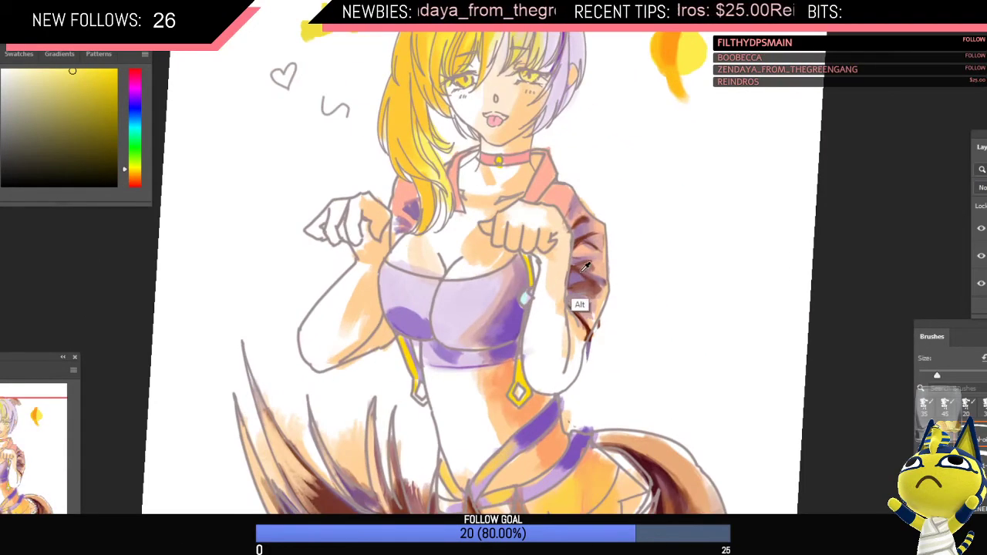
alt+click(579, 277)
scroll(584, 258, down, 5)
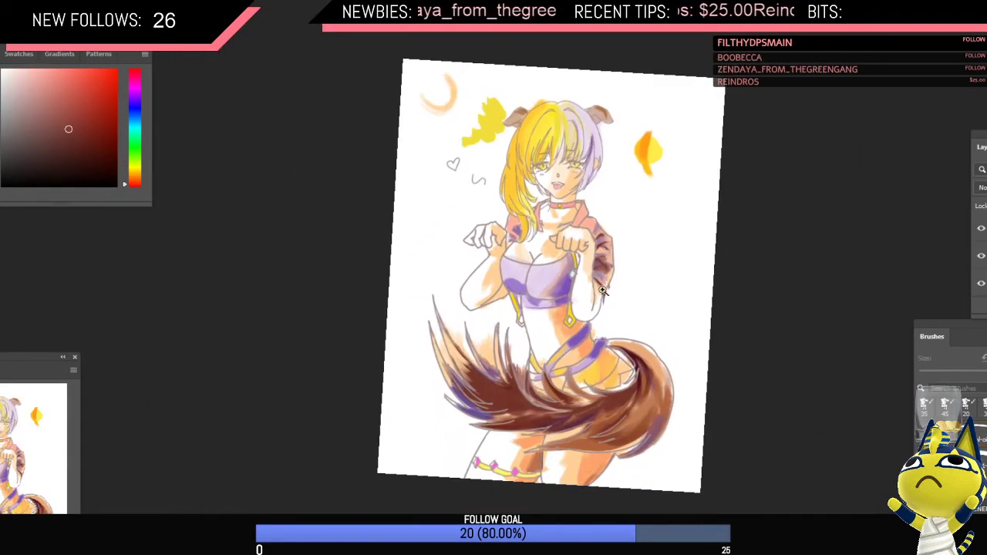
scroll(590, 260, up, 2)
scroll(620, 308, down, 2)
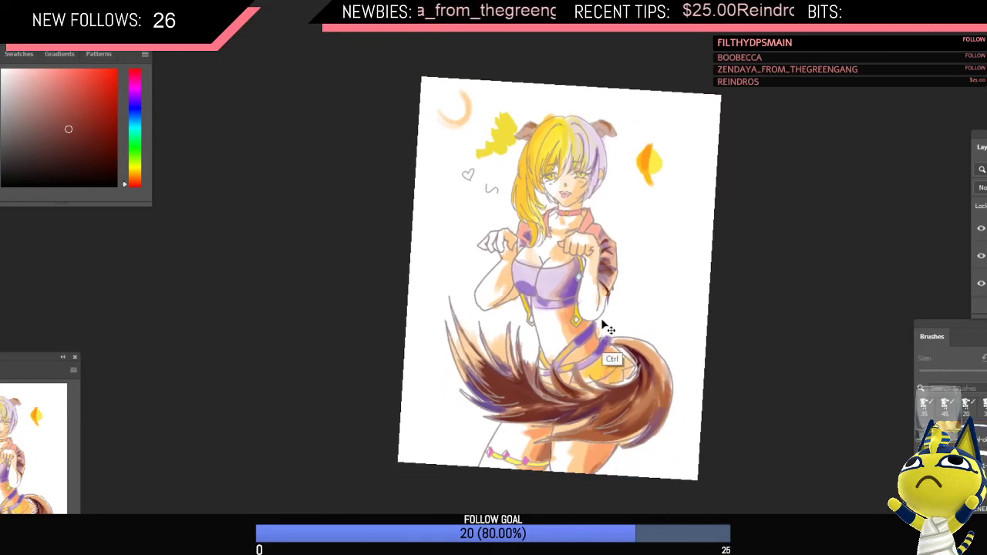
key(h)
scroll(532, 293, up, 4)
alt+click(512, 284)
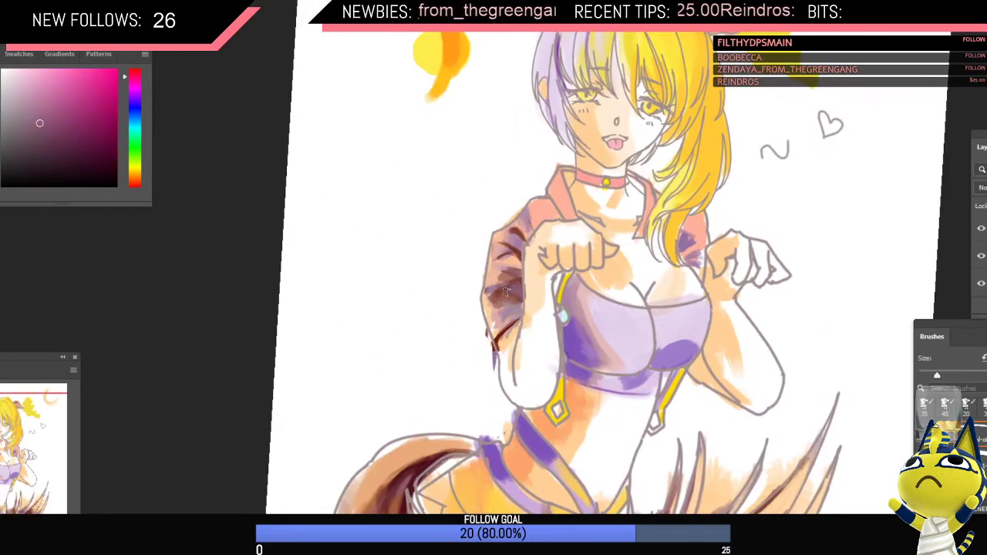
key([)
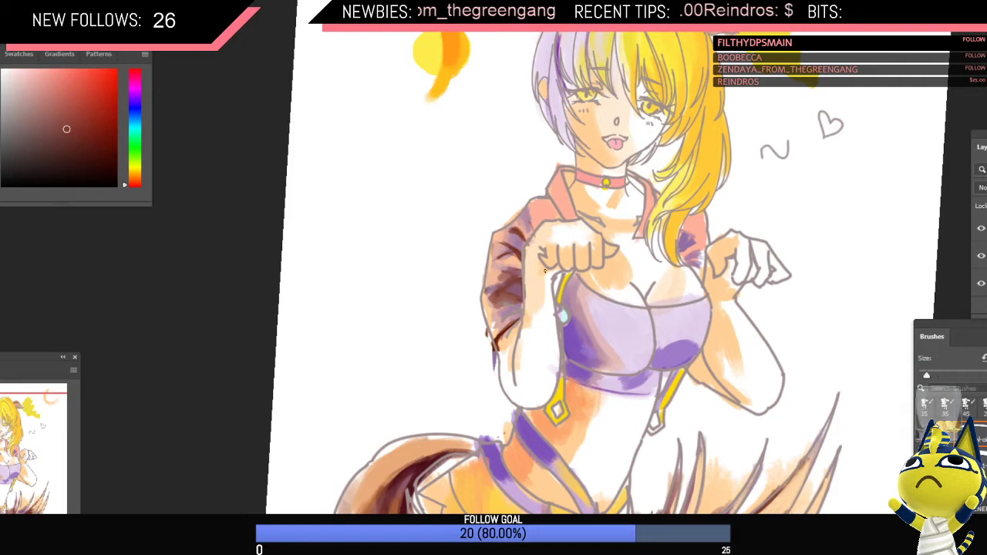
Step: Sample purple from the crop top and paint it into the upper sleeve folds with a size 30 brush
scroll(583, 265, down, 4)
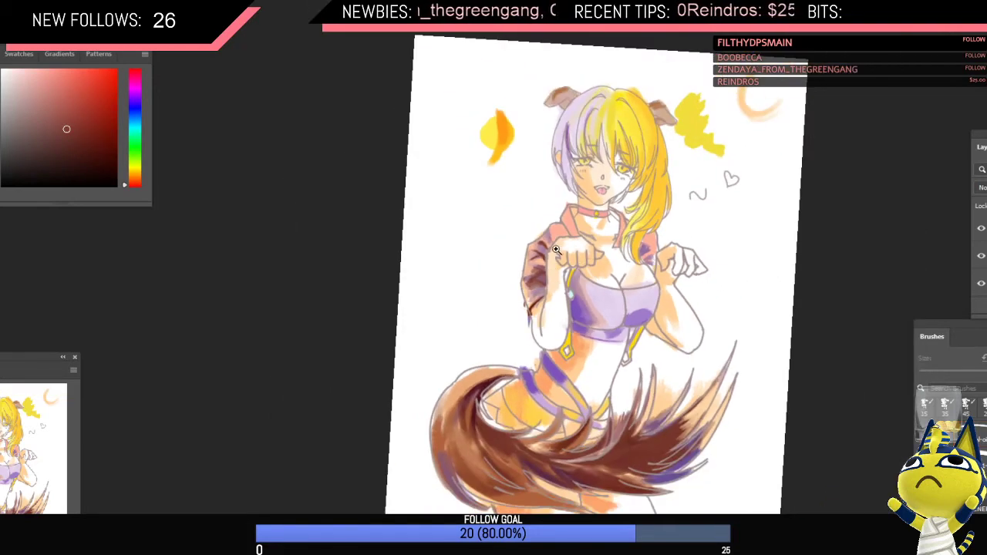
scroll(544, 255, up, 4)
alt+click(530, 257)
key(bracketright)
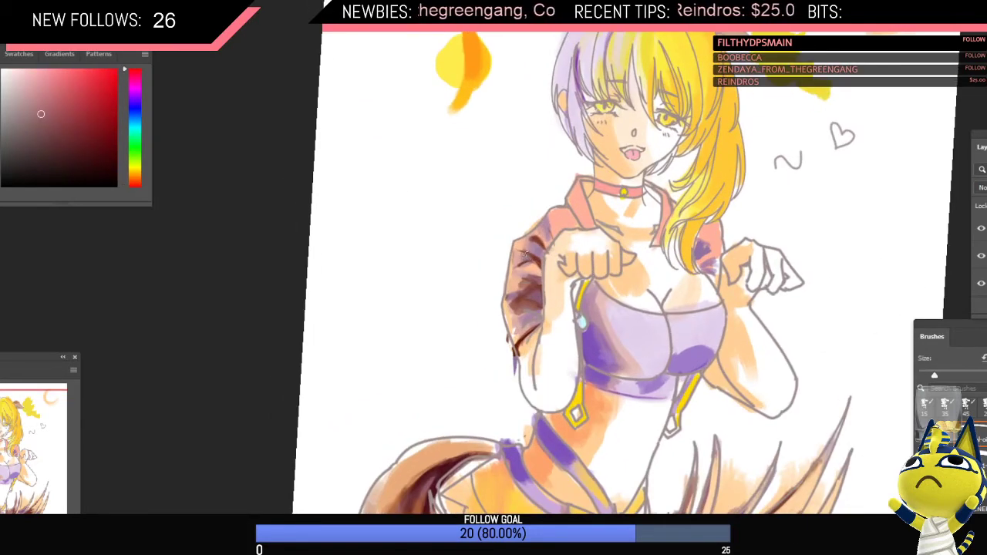
alt+click(577, 357)
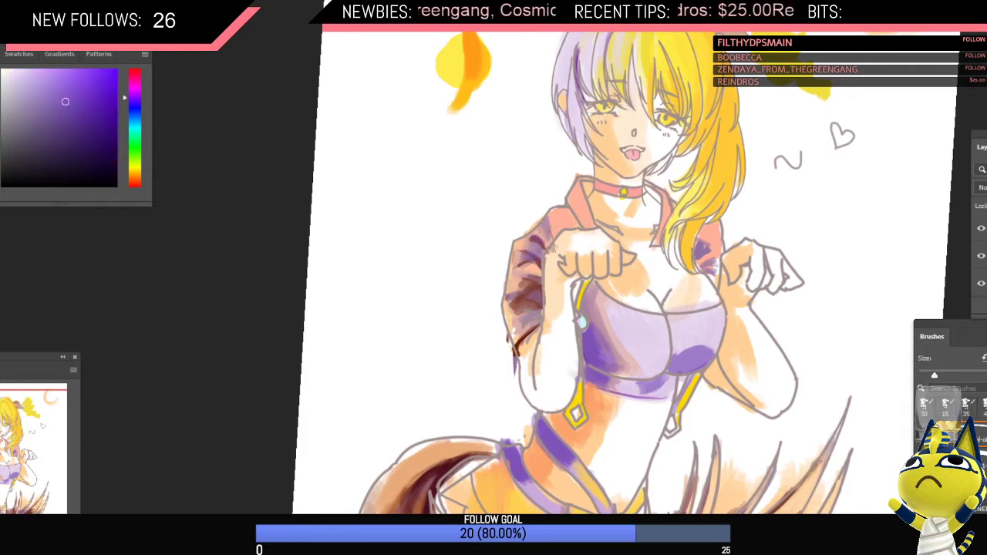
drag(558, 253, 543, 301)
key(ctrl+f)
drag(669, 272, 701, 296)
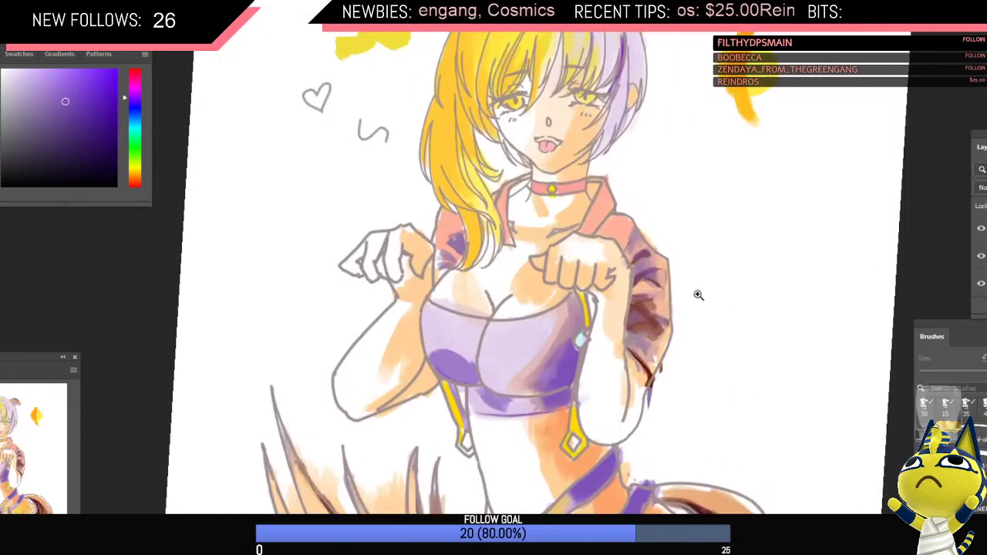
Step: Blend sampled mauve and light coral into the folds just below the shoulder, using size 20 and 30 brushes
alt+click(634, 262)
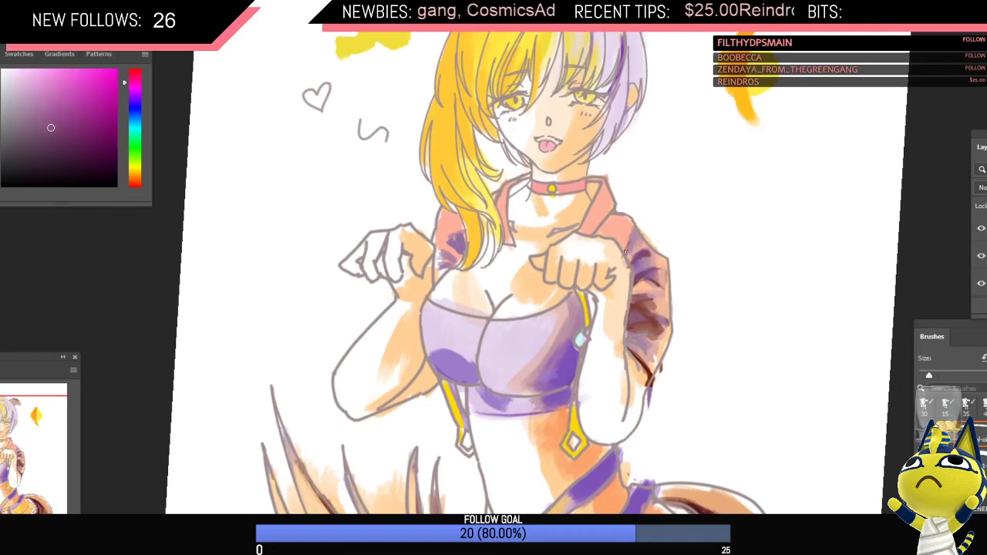
mouse_move(651, 259)
mouse_down()
mouse_move(629, 282)
mouse_move(688, 255)
mouse_up()
alt+click(640, 244)
key(bracketright)
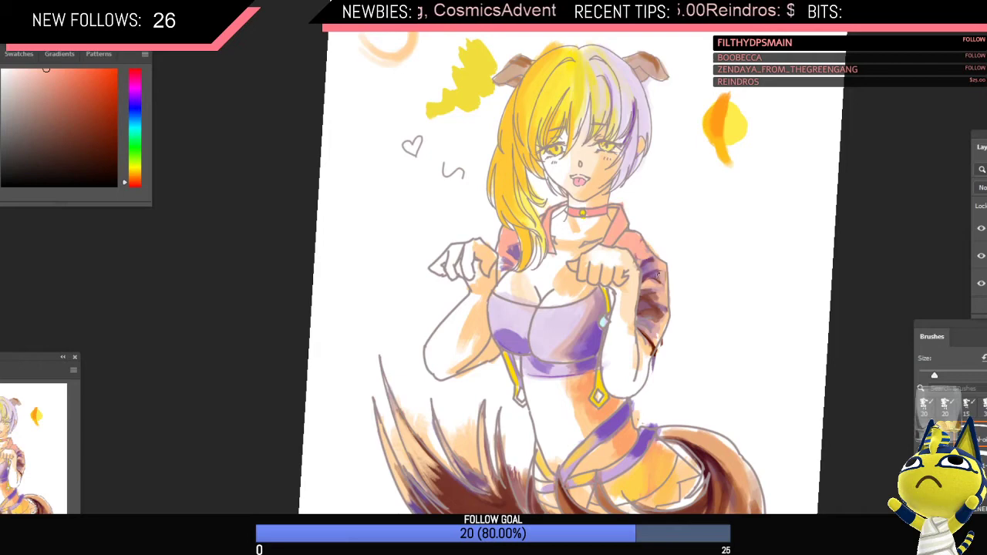
scroll(658, 275, down, 3)
key(h)
scroll(580, 262, up, 3)
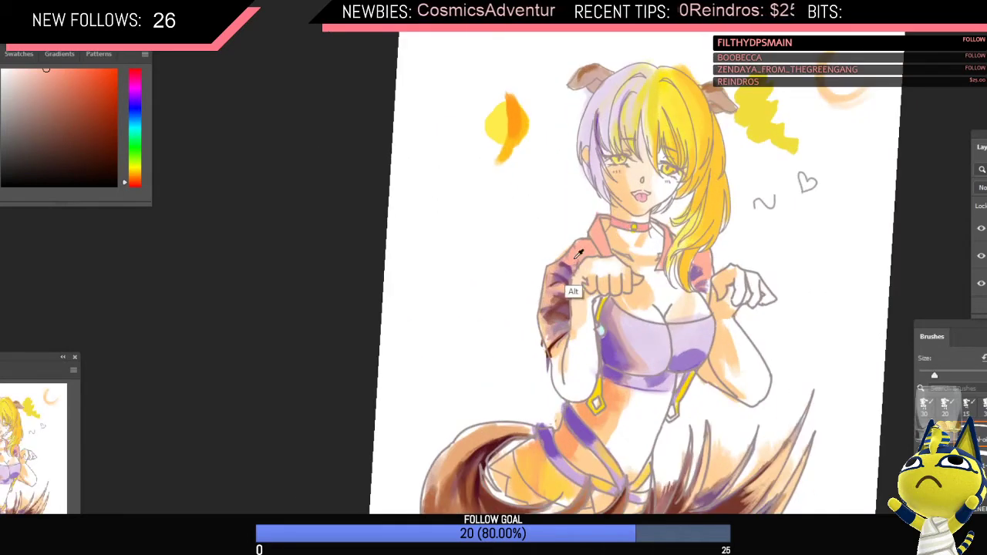
scroll(568, 275, down, 3)
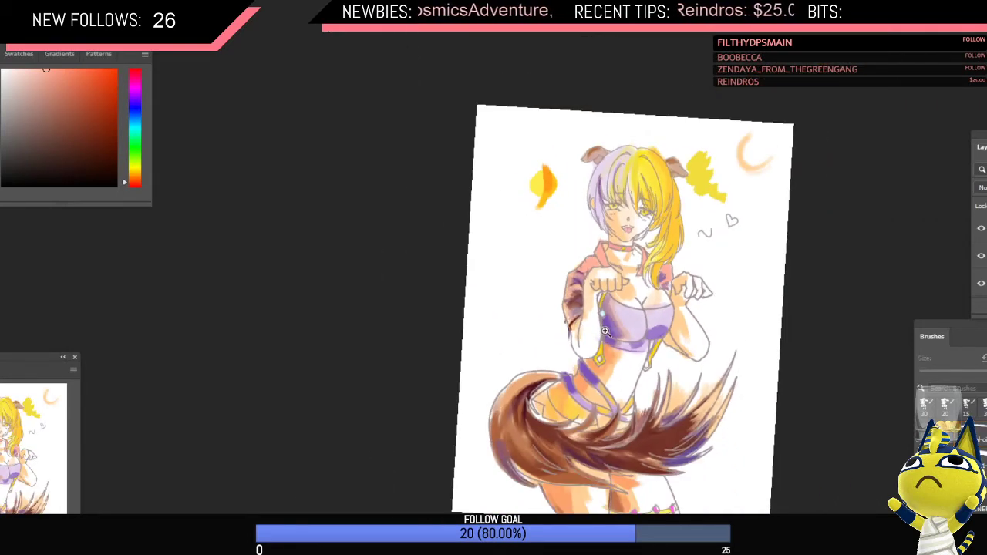
Step: Soften the transition between the coral shoulder and purple folds with pinks and corals sampled from the sleeve, at brush size 30
scroll(565, 256, up, 4)
alt+click(559, 260)
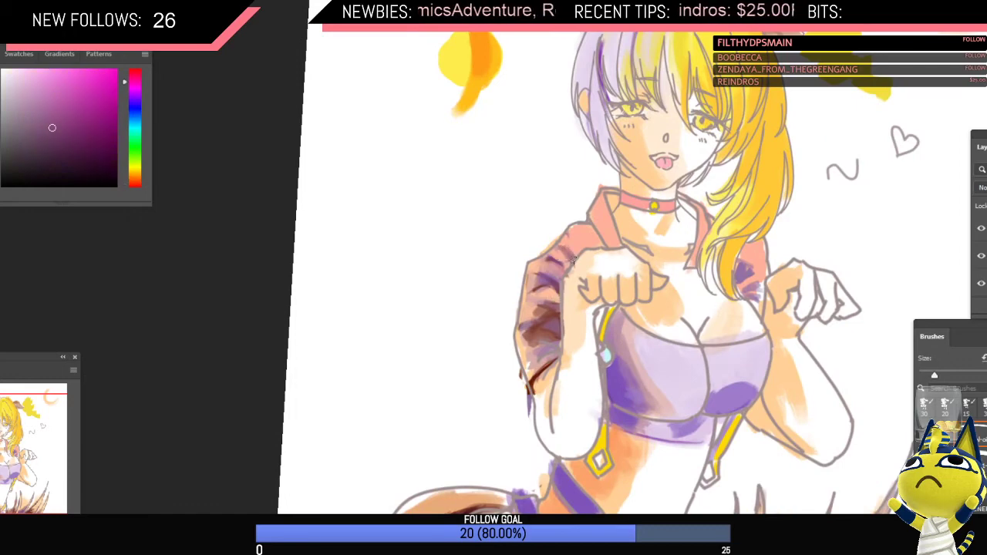
alt+click(569, 246)
alt+click(568, 246)
scroll(594, 270, down, 4)
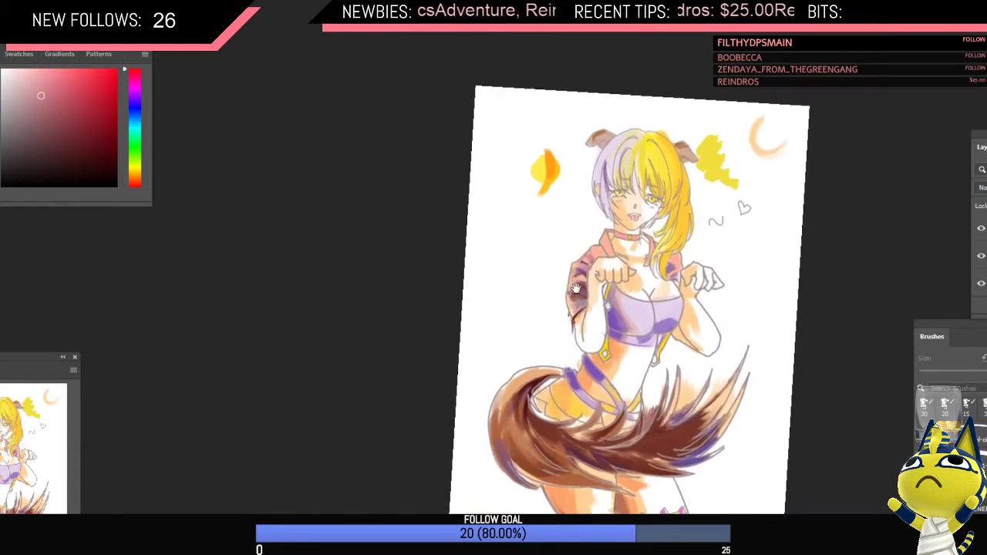
key(ctrl+shift+h)
scroll(651, 245, up, 4)
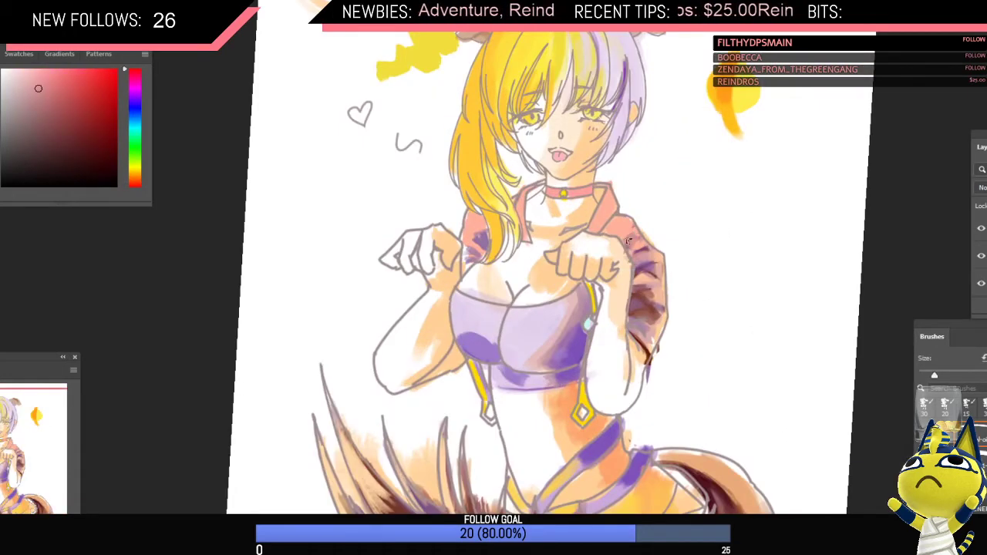
alt+click(632, 248)
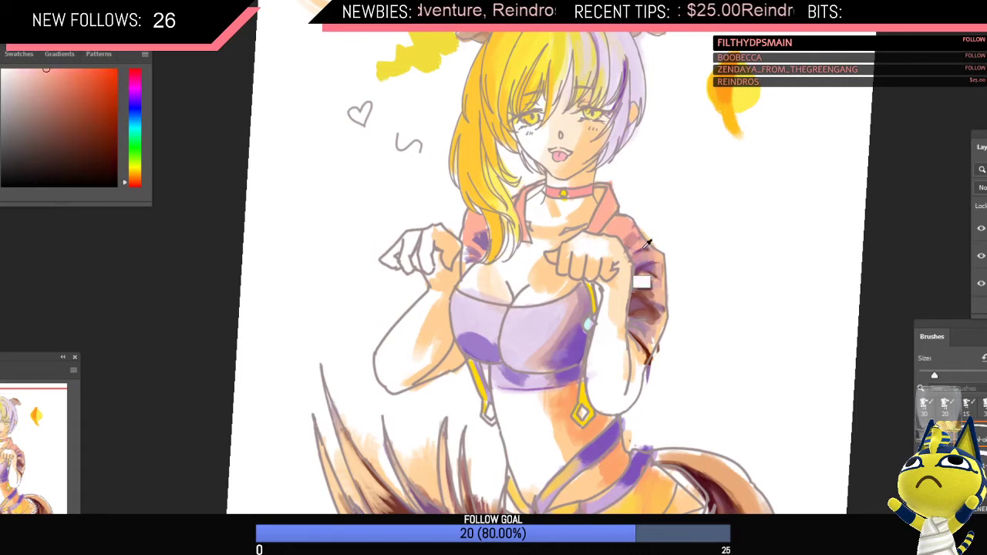
alt+click(644, 248)
alt+click(637, 247)
drag(637, 247, 649, 246)
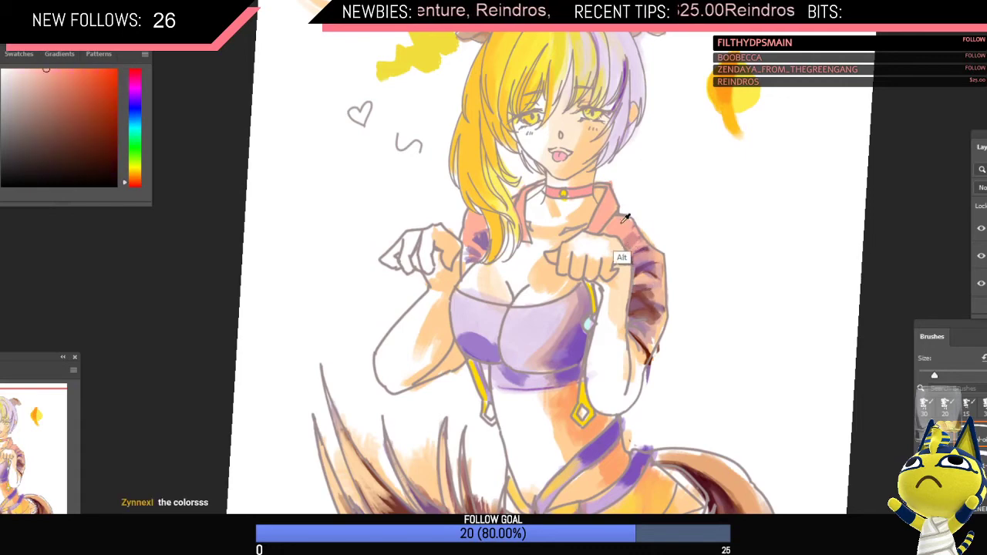
Step: Compare the drawing with one layer hidden and shown, and glaze coral from the shoulder over the sleeve with a size 60 brush
scroll(635, 303, down, 4)
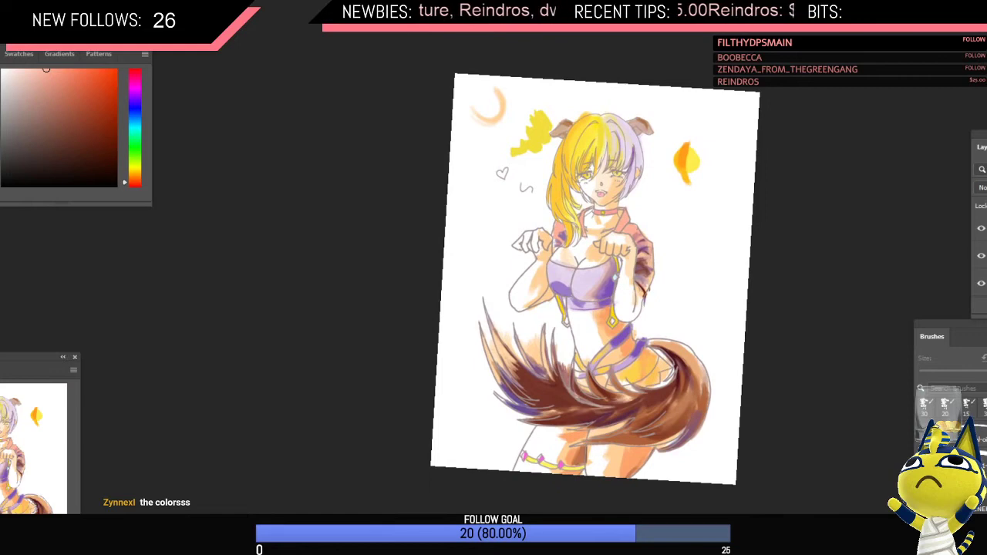
click(980, 253)
click(980, 253)
drag(619, 327, 669, 223)
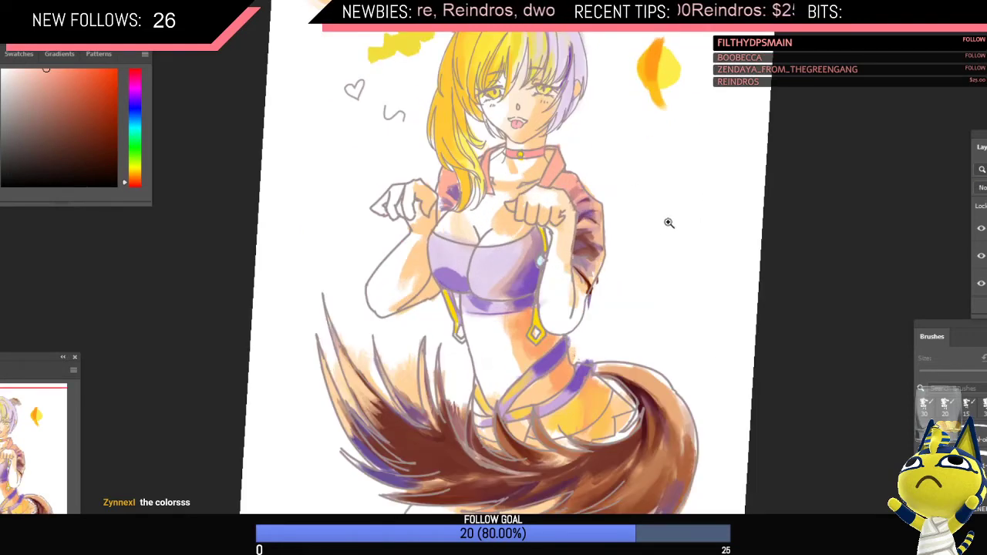
alt+click(571, 183)
mouse_move(589, 203)
mouse_down()
mouse_move(581, 229)
mouse_move(595, 228)
mouse_move(580, 248)
mouse_move(588, 266)
mouse_move(577, 312)
mouse_up()
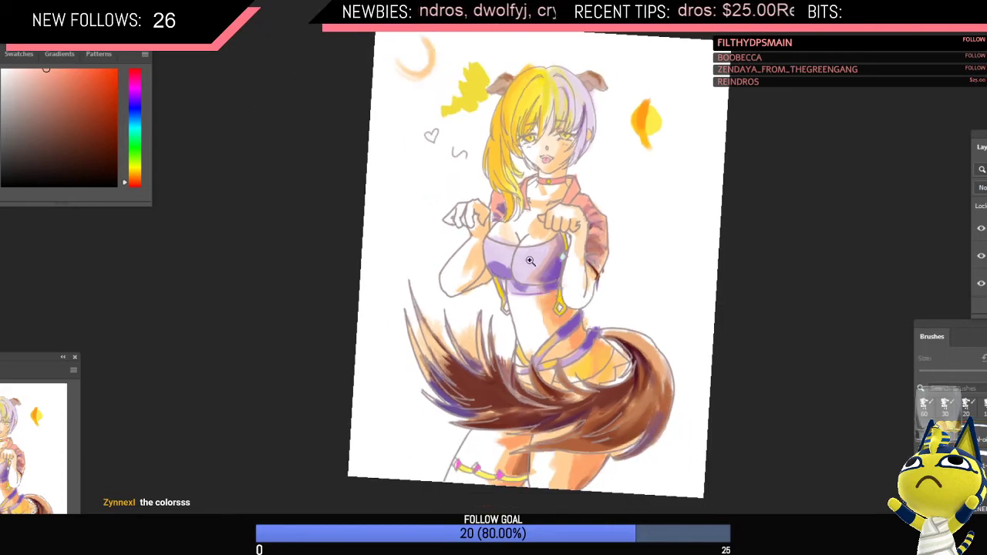
Step: Flip the canvas horizontally and blend muted pinks and corals sampled from the jacket into the lower sleeve folds
key(ctrl+shift+h)
drag(499, 221, 508, 240)
alt+click(482, 259)
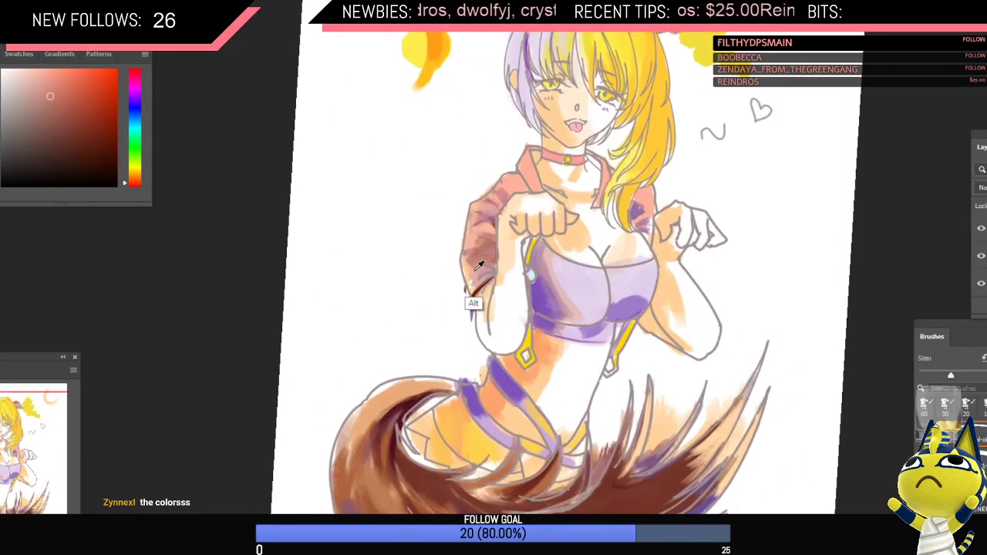
alt+click(474, 268)
alt+click(474, 285)
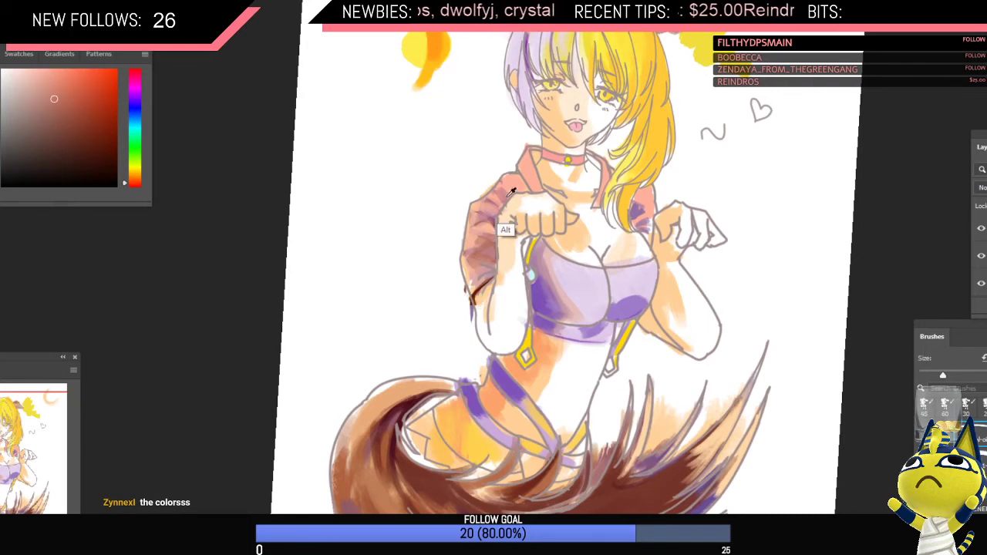
alt+click(509, 222)
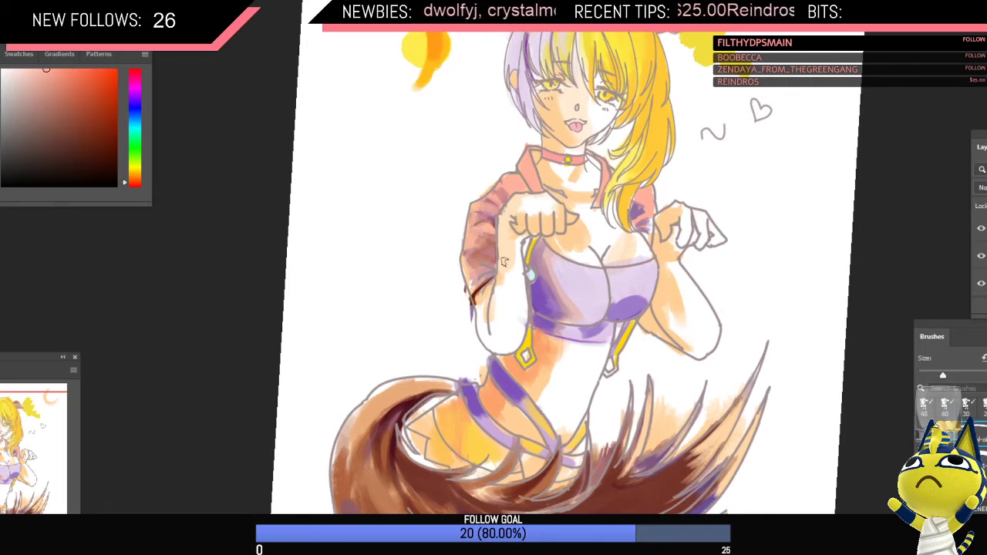
Step: Flip the canvas back and refine the sleeve's lower edge with sampled mauve and dark reddish brown, using a size 25 brush
scroll(565, 266, down, 6)
key(ctrl+shift+h)
scroll(616, 243, up, 6)
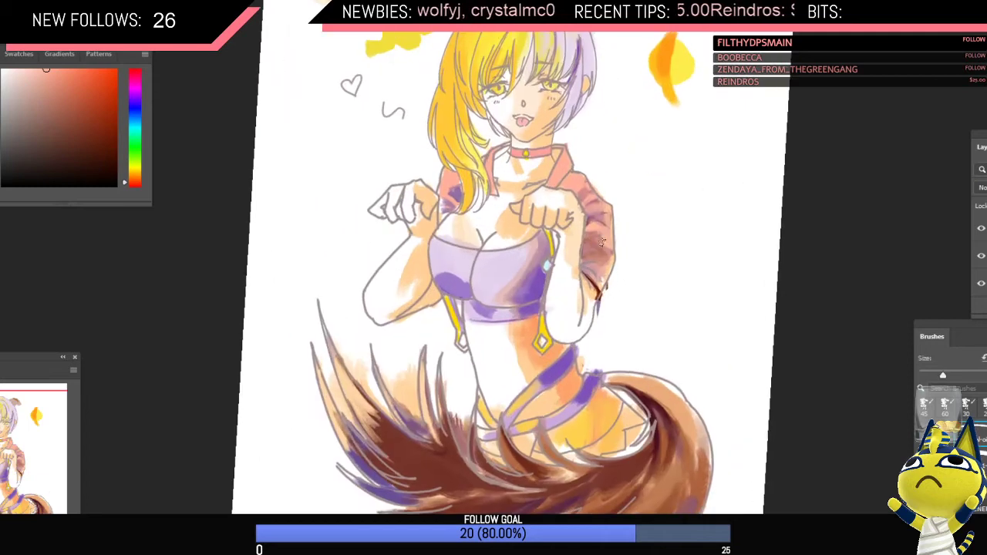
alt+click(596, 244)
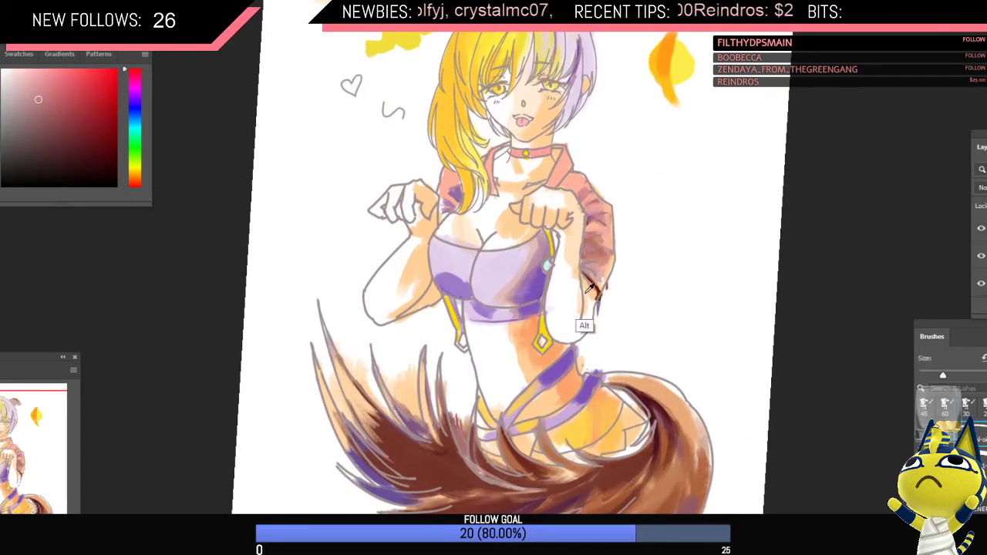
alt+click(583, 260)
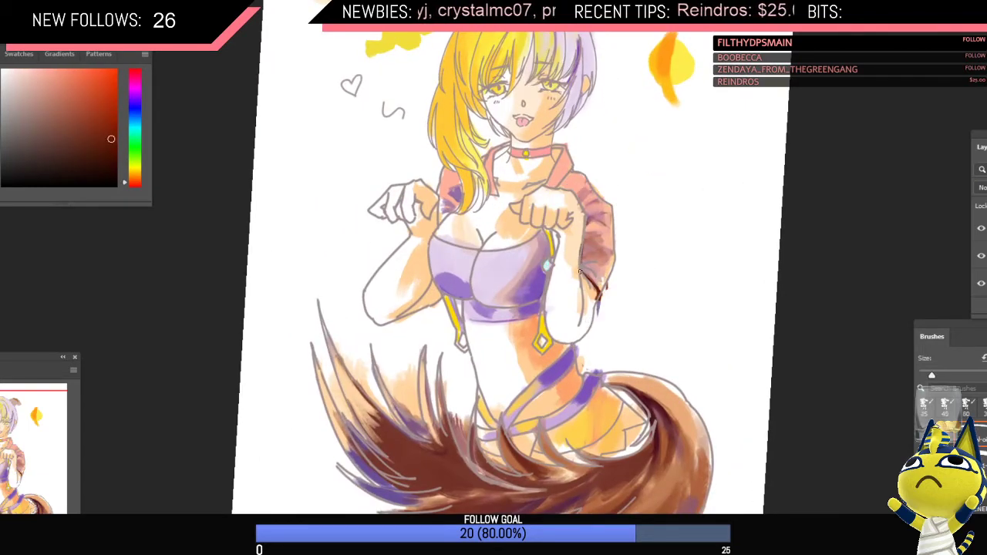
drag(621, 237, 574, 240)
drag(647, 325, 679, 321)
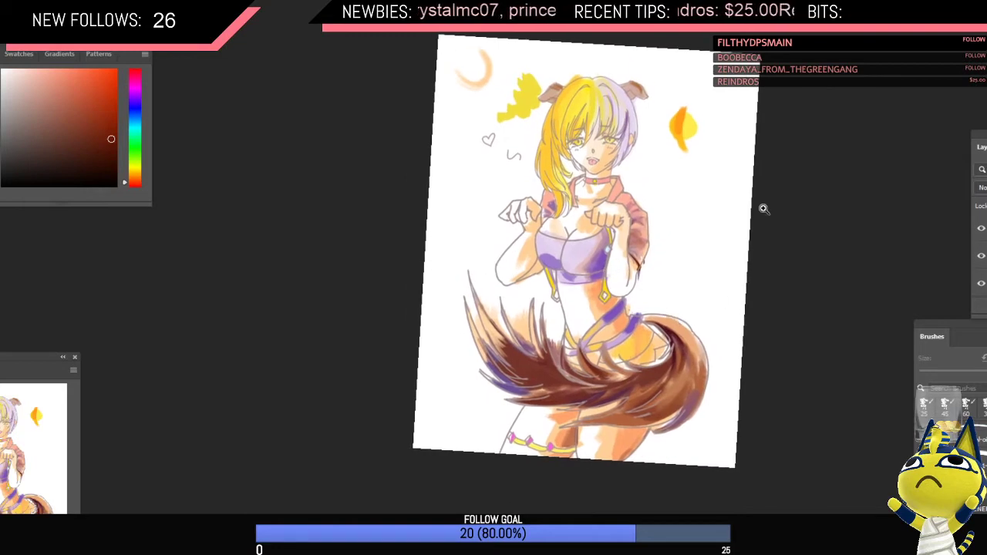
drag(588, 162, 571, 220)
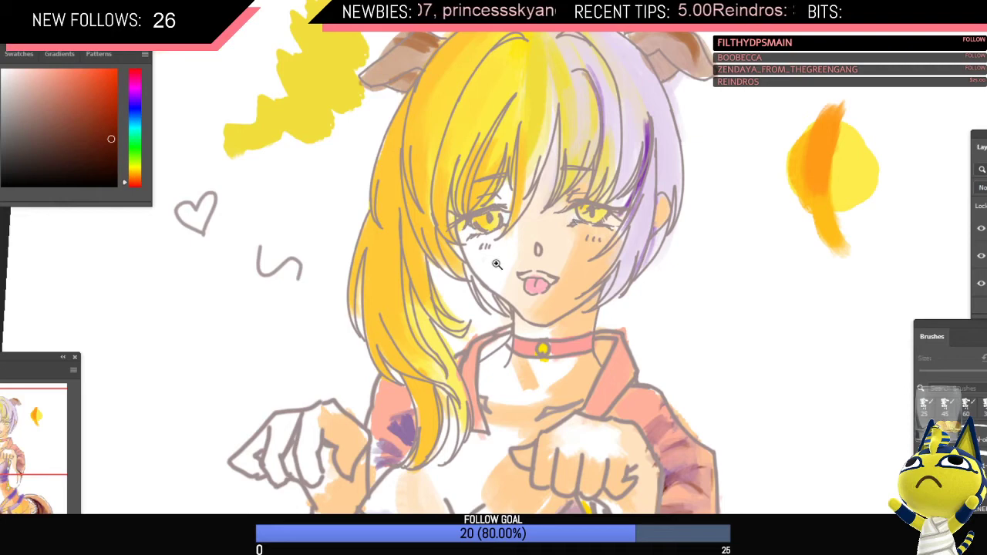
key(ctrl+0)
Step: Switch to the YouTube window, play Nujabes-Horizon from the VG/Music playlist, and return to the Photoshop drawing
mouse_move(265, 547)
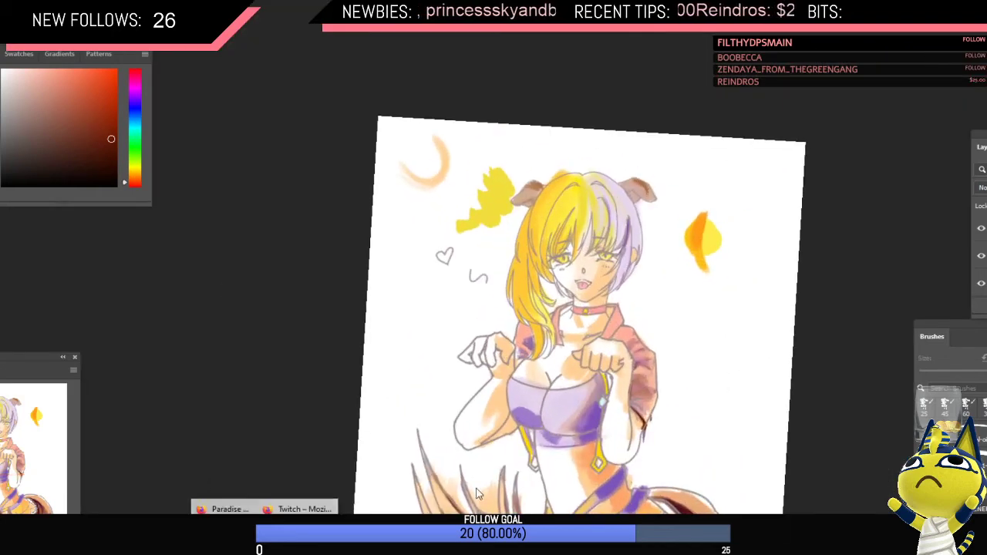
click(228, 527)
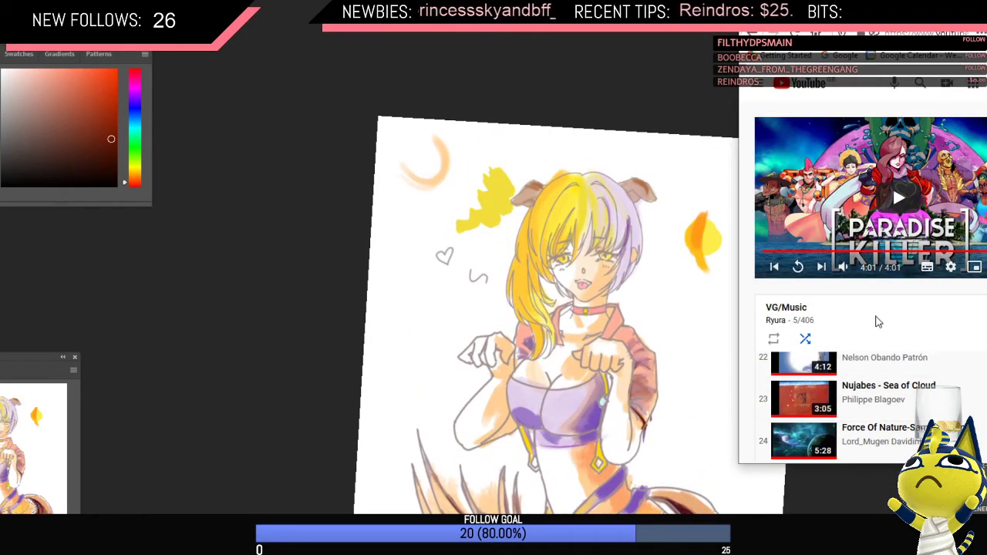
scroll(881, 401, down, 4)
scroll(947, 403, down, 5)
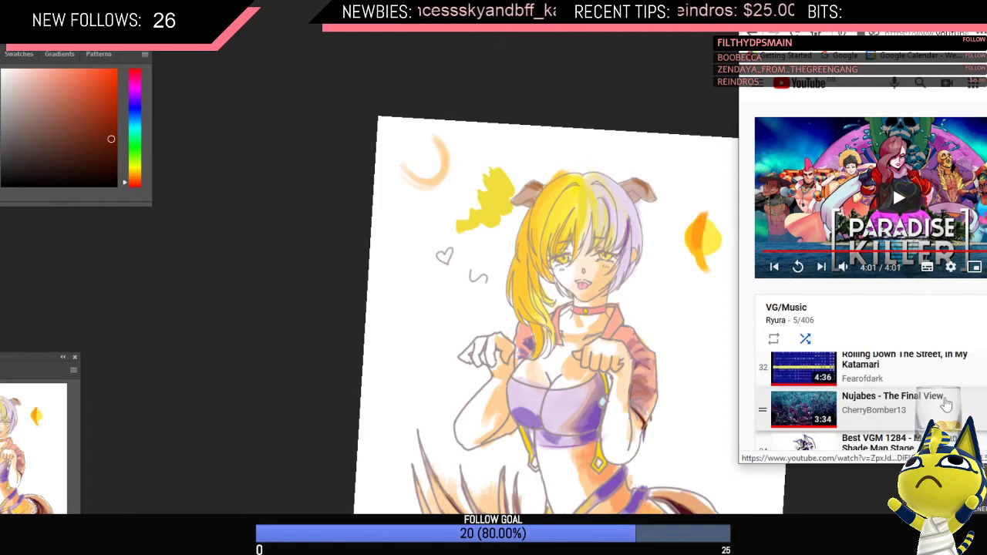
scroll(944, 404, down, 2)
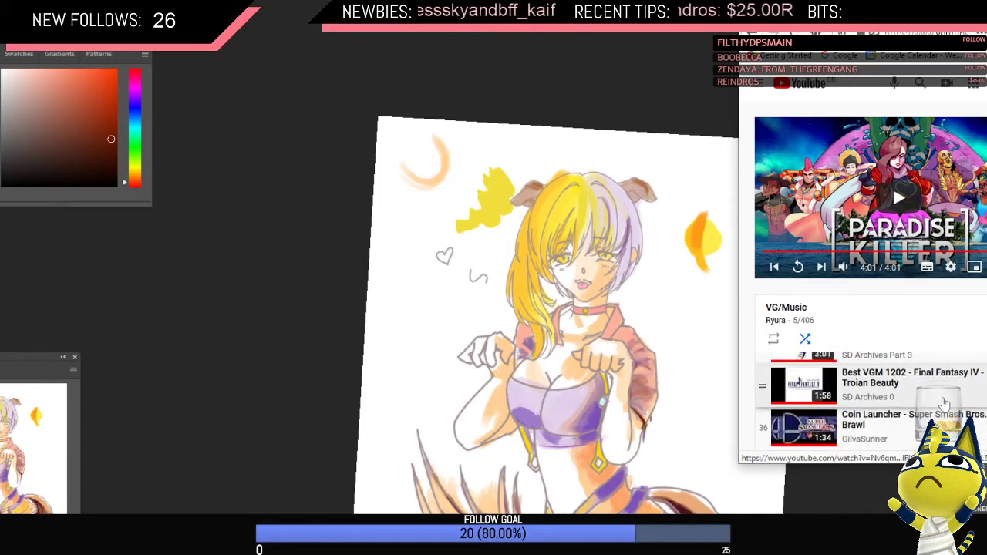
scroll(943, 404, up, 2)
scroll(927, 401, down, 1)
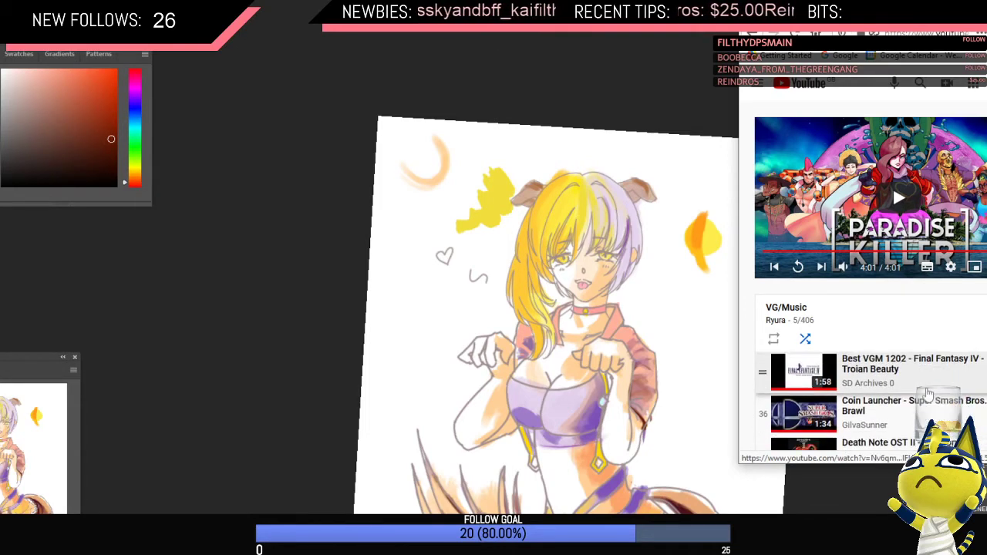
scroll(928, 398, up, 4)
scroll(929, 394, up, 2)
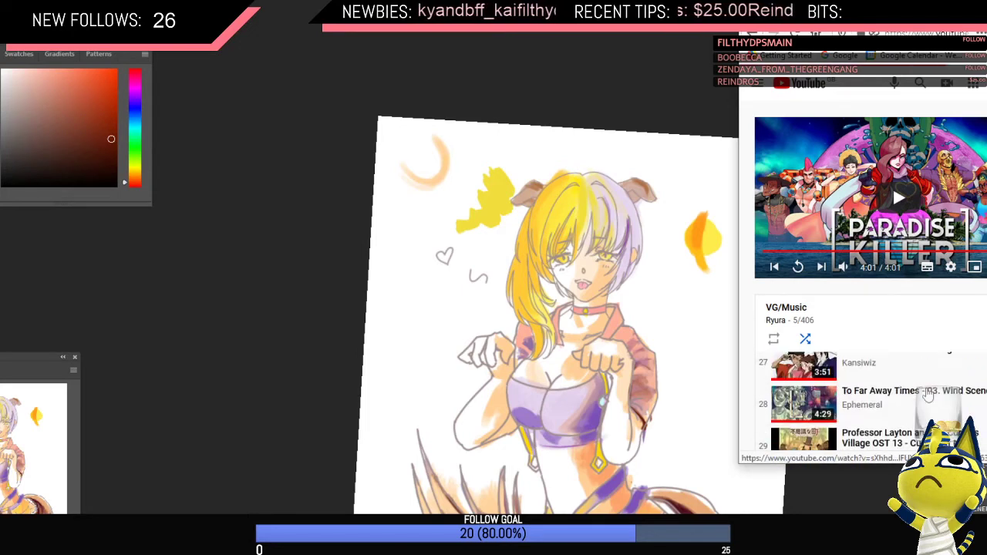
scroll(923, 402, up, 2)
scroll(926, 401, up, 5)
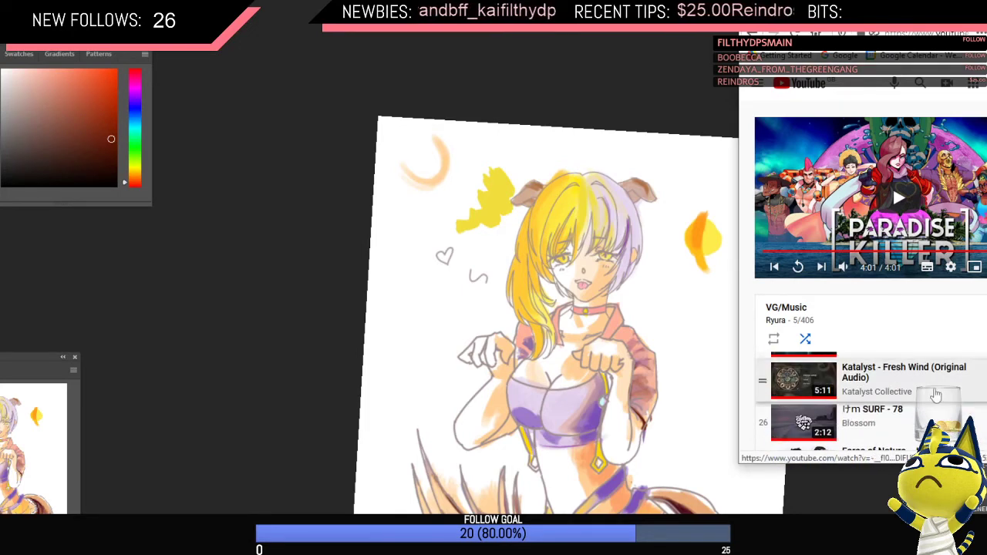
scroll(933, 389, up, 5)
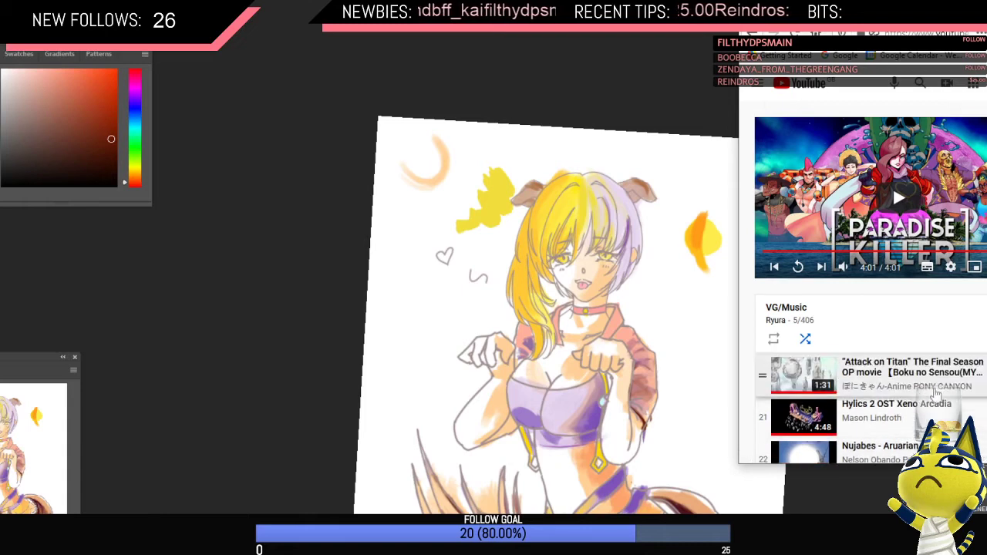
scroll(936, 395, up, 2)
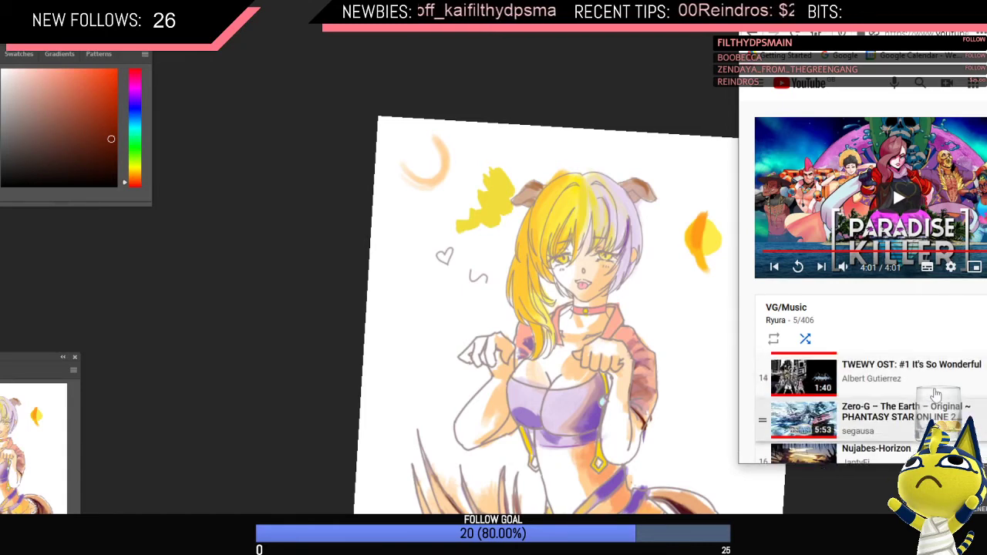
scroll(848, 401, down, 1)
click(797, 403)
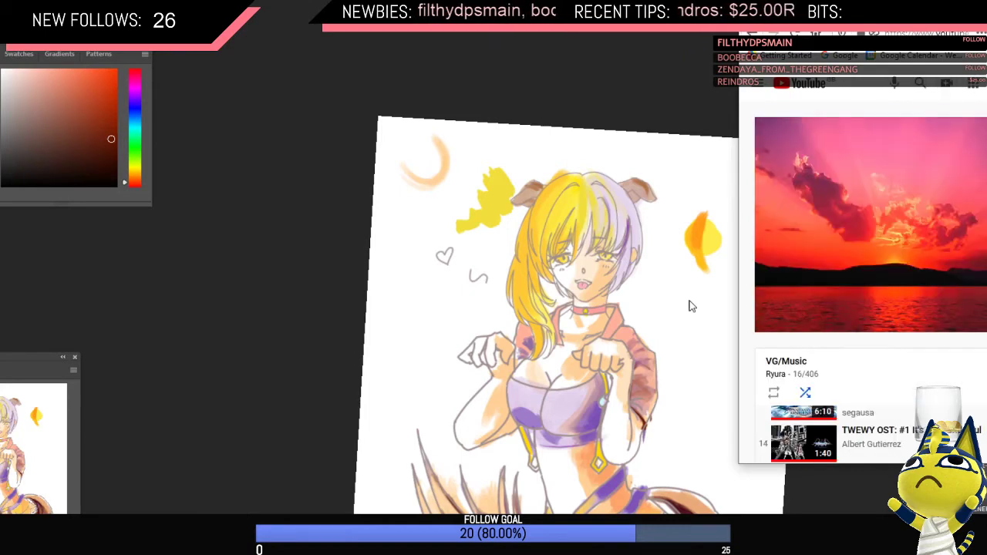
click(689, 296)
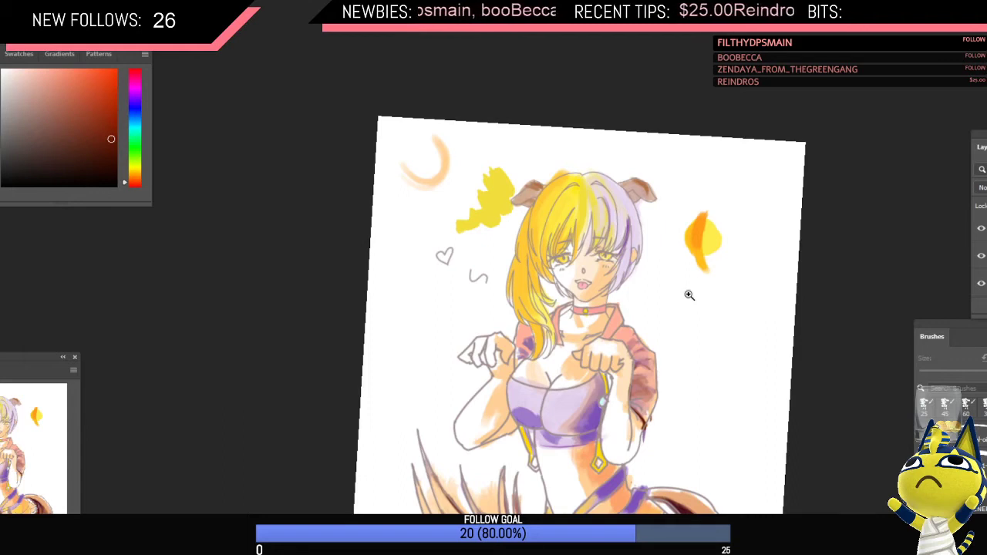
Step: Fill the small doodled heart beside the yellow hair with light red and erase any spill around its outline
scroll(689, 296, down, 5)
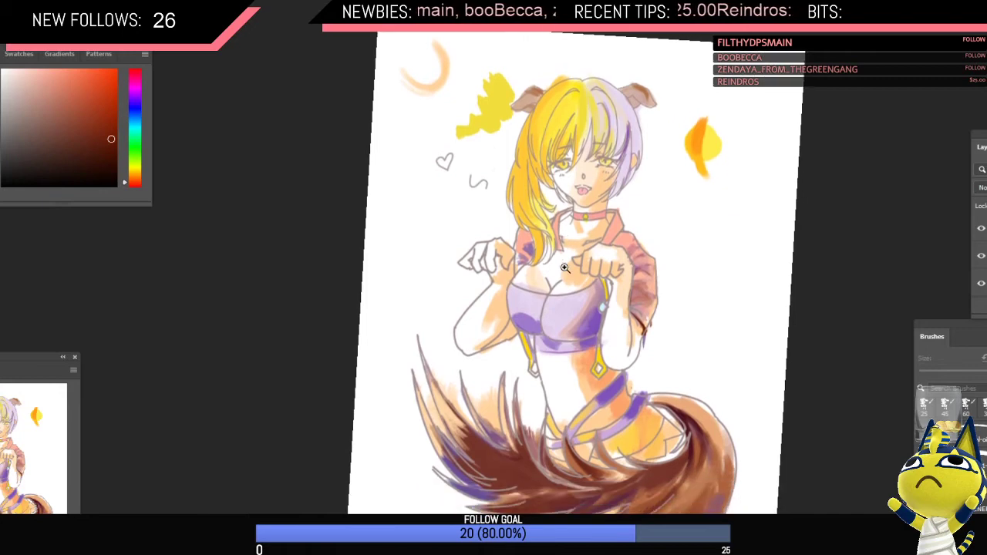
click(137, 88)
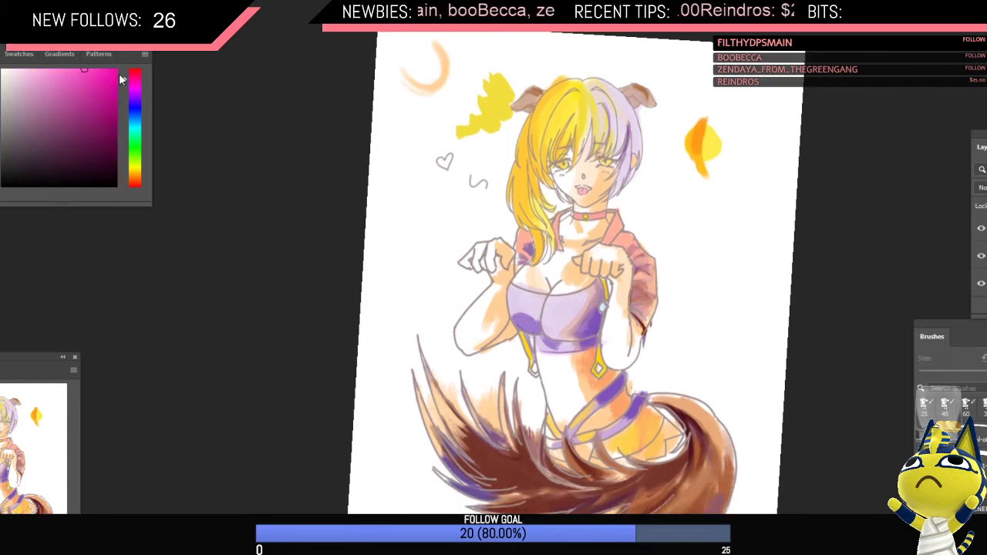
click(134, 186)
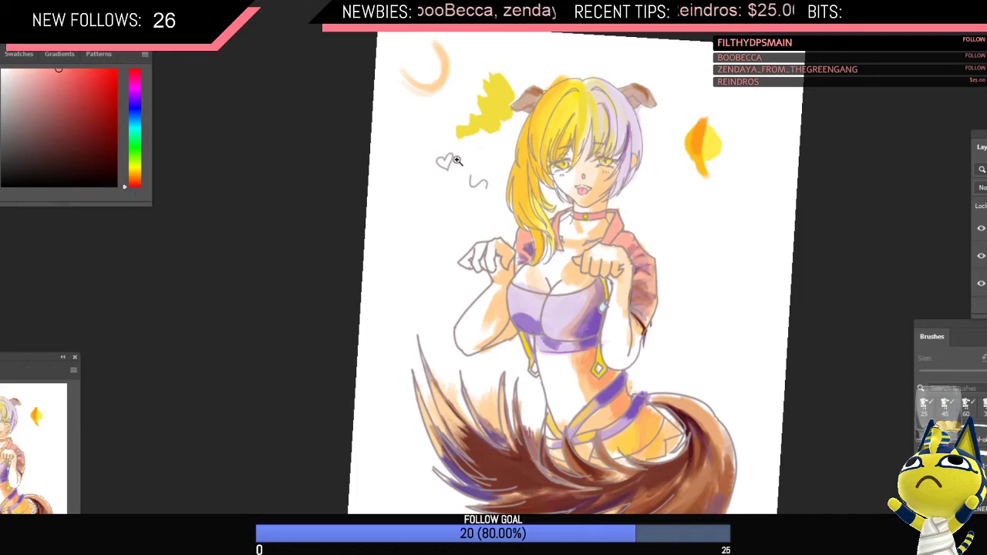
scroll(453, 155, up, 3)
drag(439, 170, 450, 152)
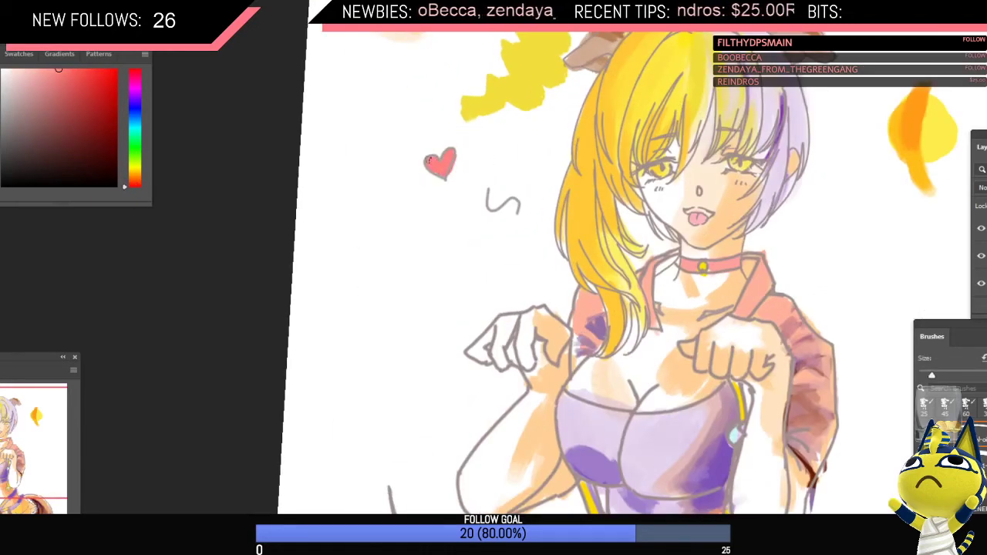
key(e)
mouse_move(498, 156)
mouse_down()
mouse_move(460, 186)
mouse_move(440, 178)
mouse_up()
Step: Check the whole drawing by toggling the visibility of individual layers
drag(509, 188, 551, 200)
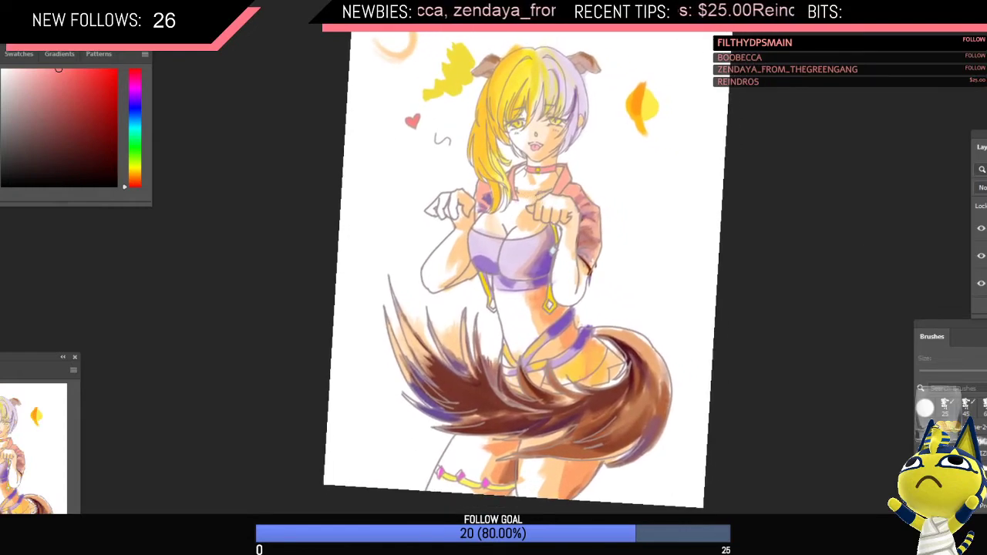
click(981, 256)
click(982, 256)
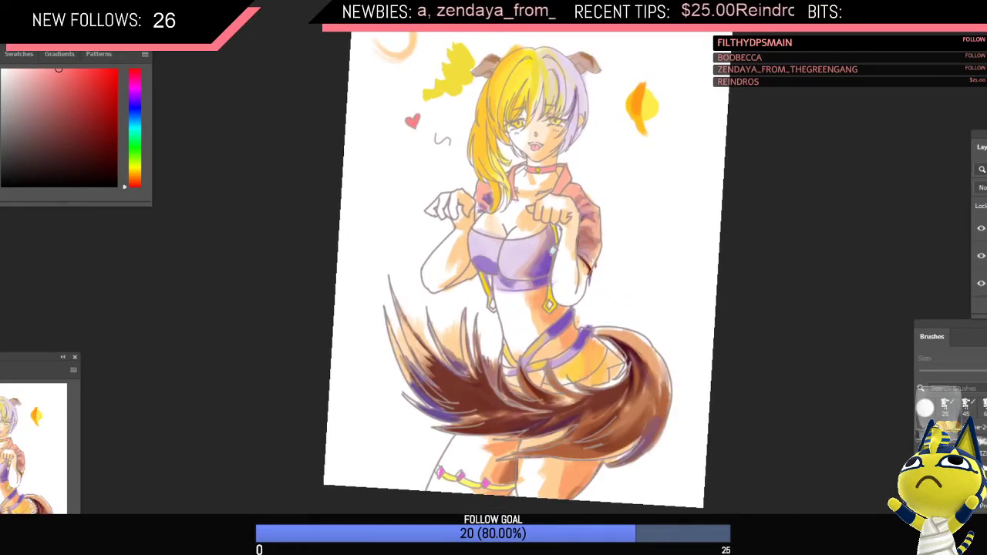
click(985, 229)
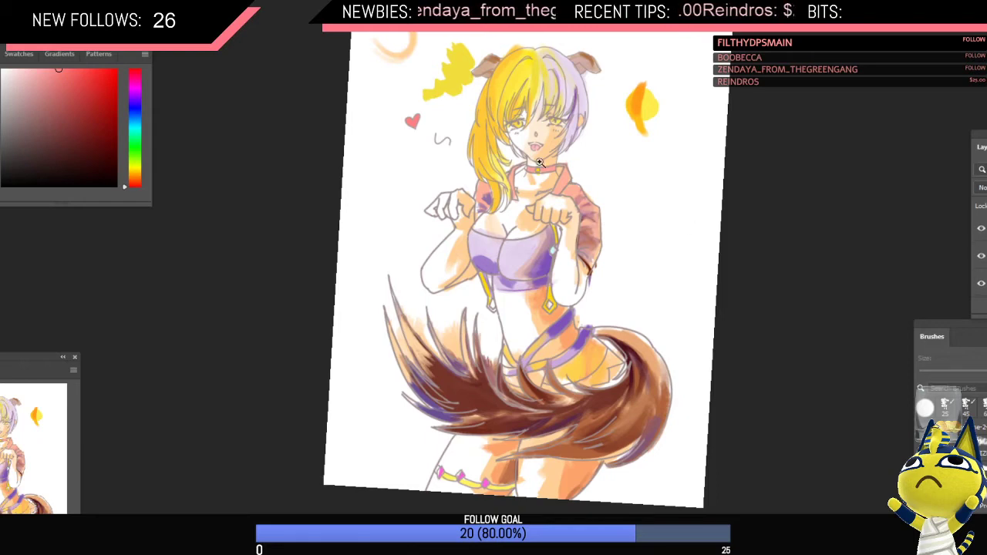
Step: Paint orange and red-orange into the iris beside the yellow hair, using size 9 and 20 brushes
click(553, 113)
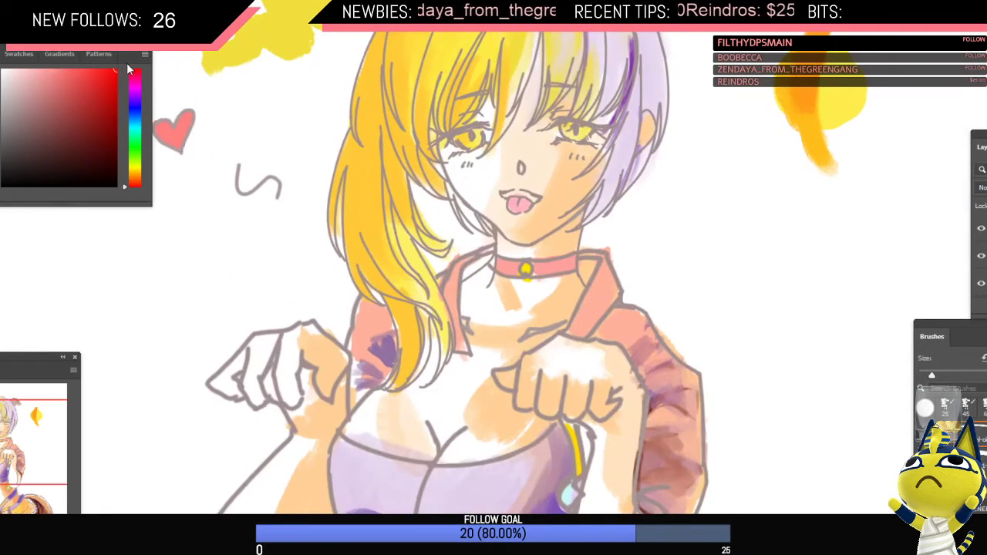
drag(462, 141, 466, 144)
alt+click(463, 140)
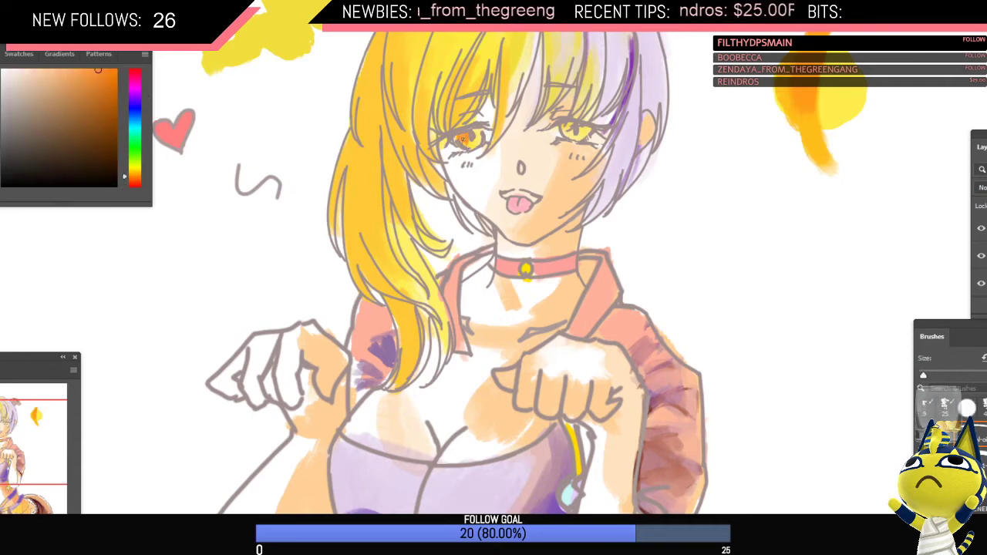
click(135, 81)
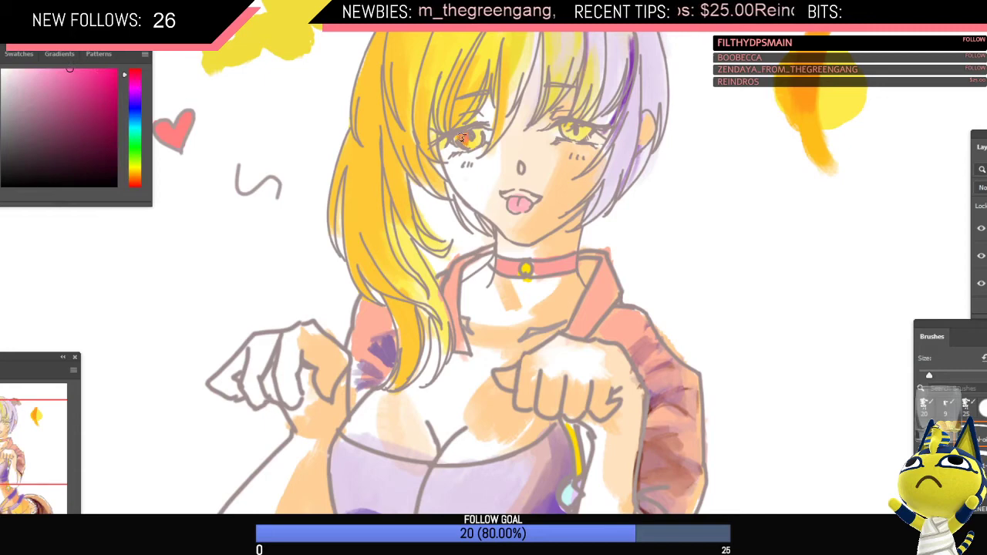
alt+click(461, 137)
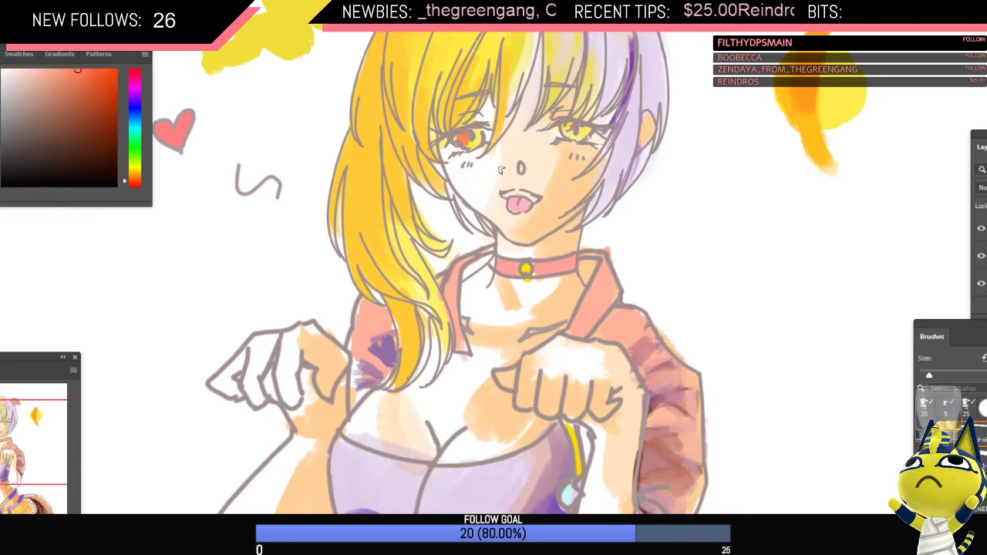
Step: Paint magenta and pink with touches of yellow into the iris beside the yellow hair, using a size 10 brush
scroll(501, 170, down, 4)
key(ctrl+shift+h)
scroll(563, 147, up, 6)
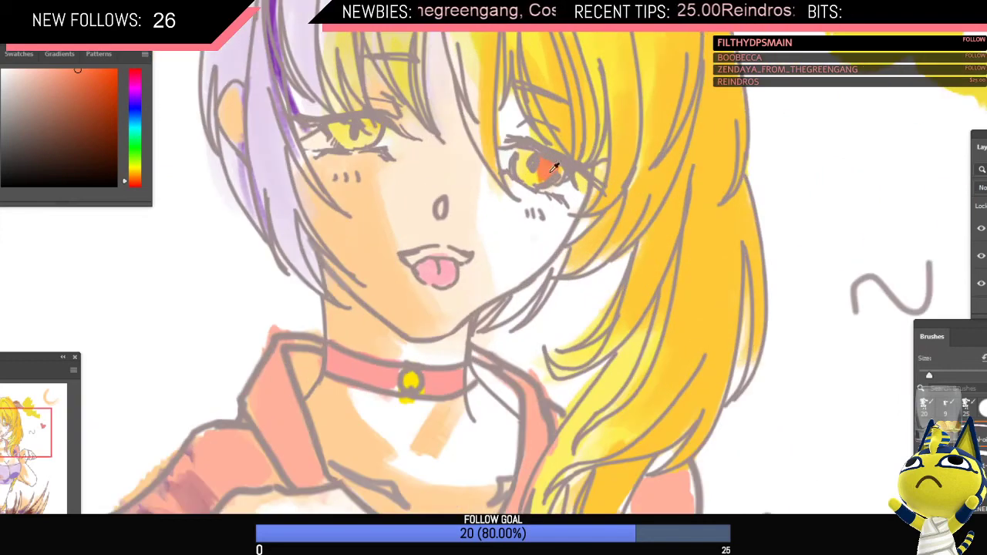
click(135, 88)
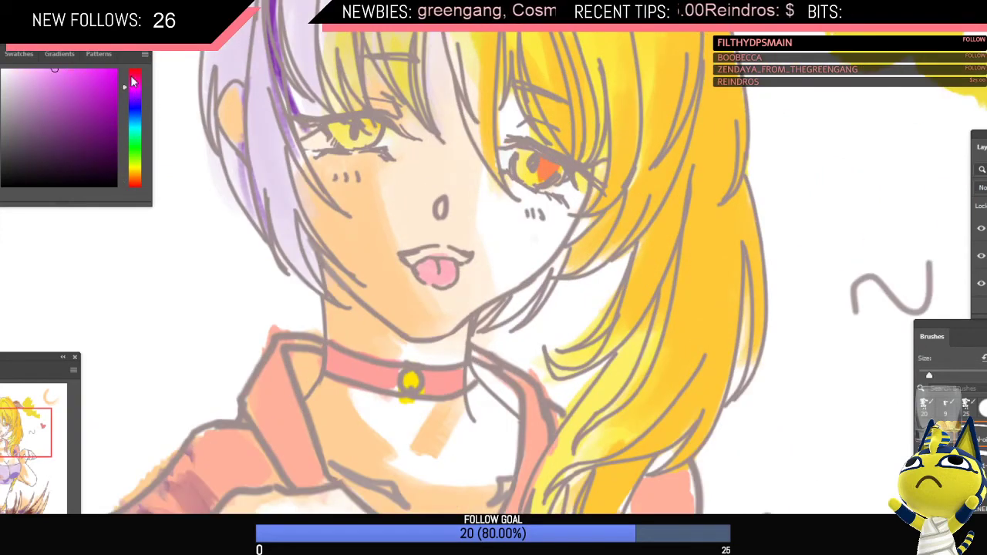
click(72, 68)
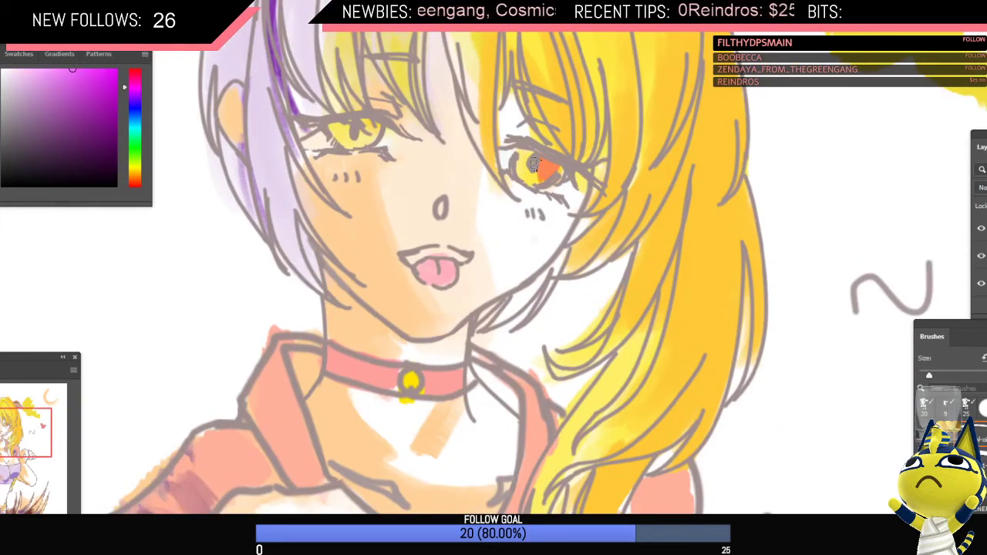
alt+click(542, 172)
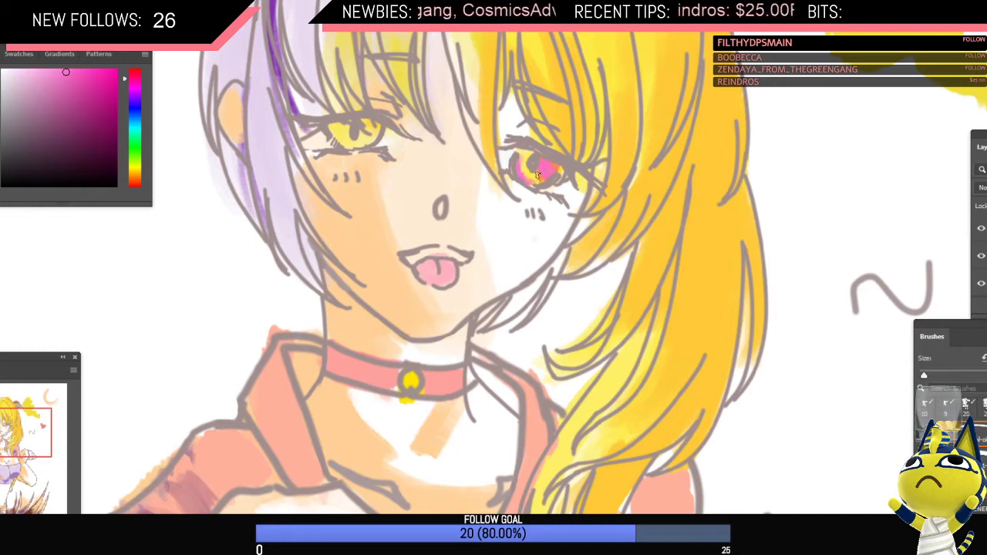
alt+click(530, 208)
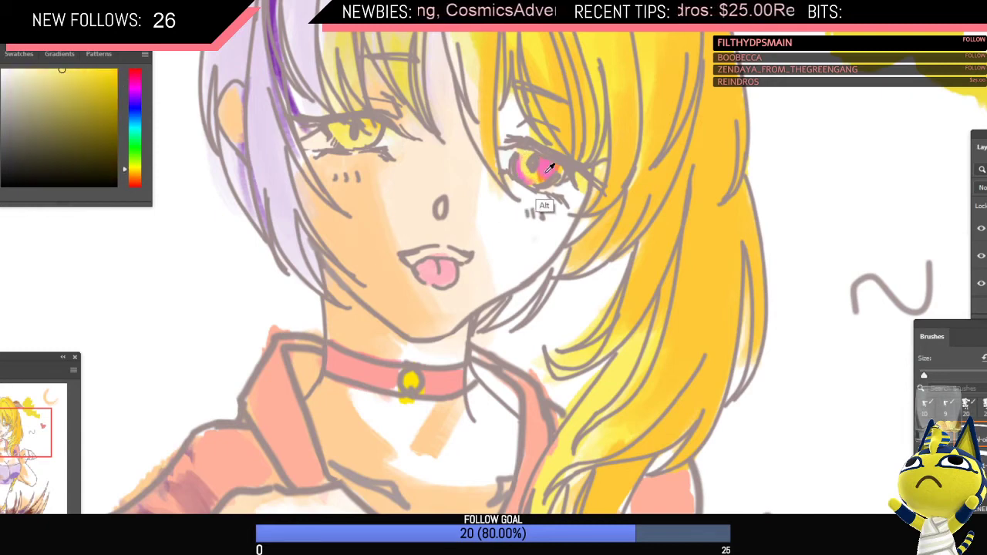
alt+click(525, 164)
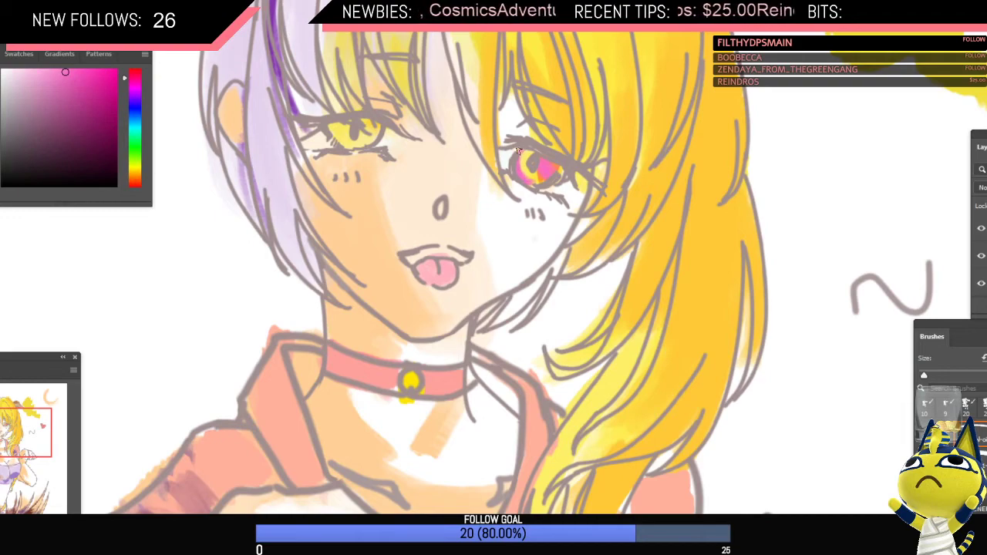
Step: Add a white highlight to the iris beside the yellow hair and check it against the whole face in both orientations
alt+click(526, 202)
alt+click(537, 233)
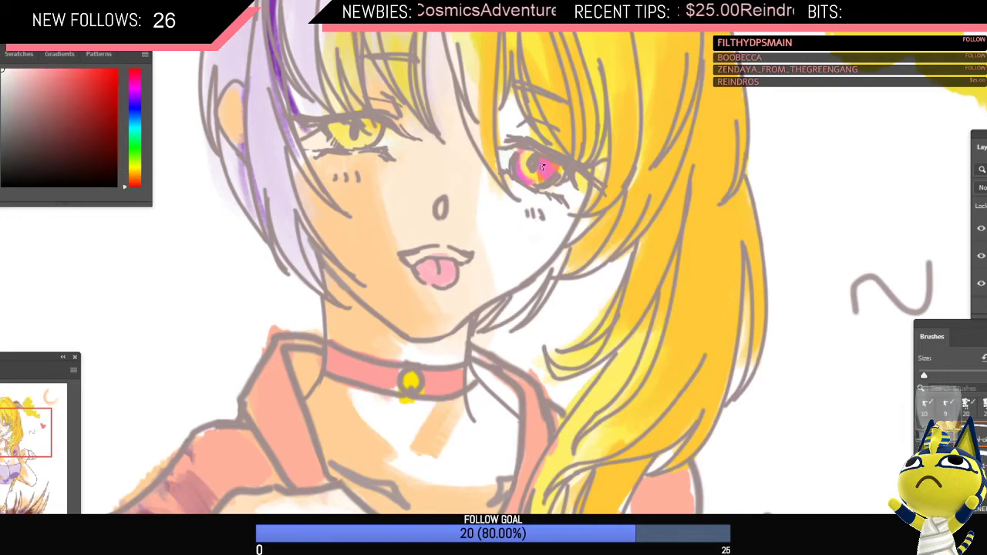
drag(580, 202, 527, 238)
key(ctrl+shift+h)
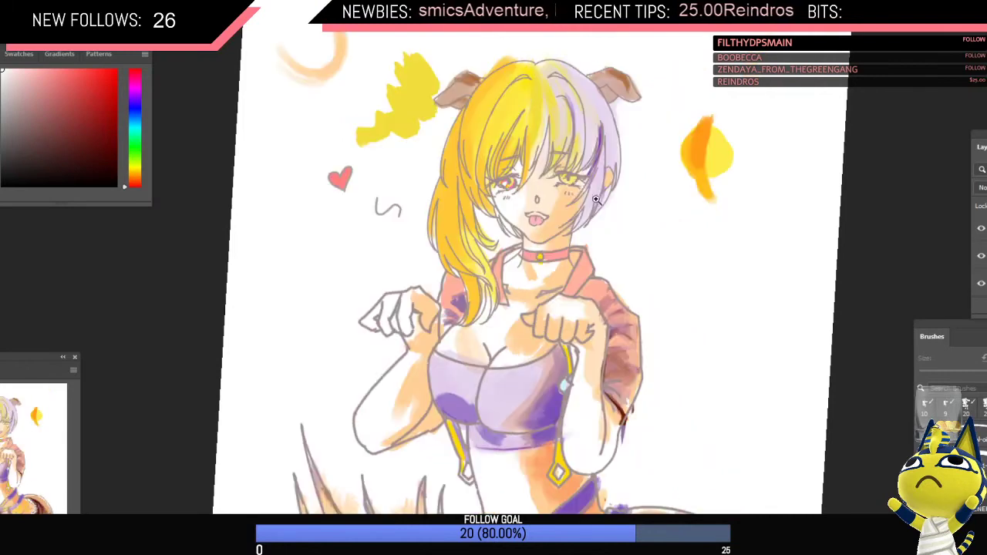
drag(526, 187, 534, 188)
scroll(533, 187, up, 5)
Step: Blend sampled red-orange, orange and pink around the pupil and highlight of the iris beside the yellow hair
alt+click(486, 176)
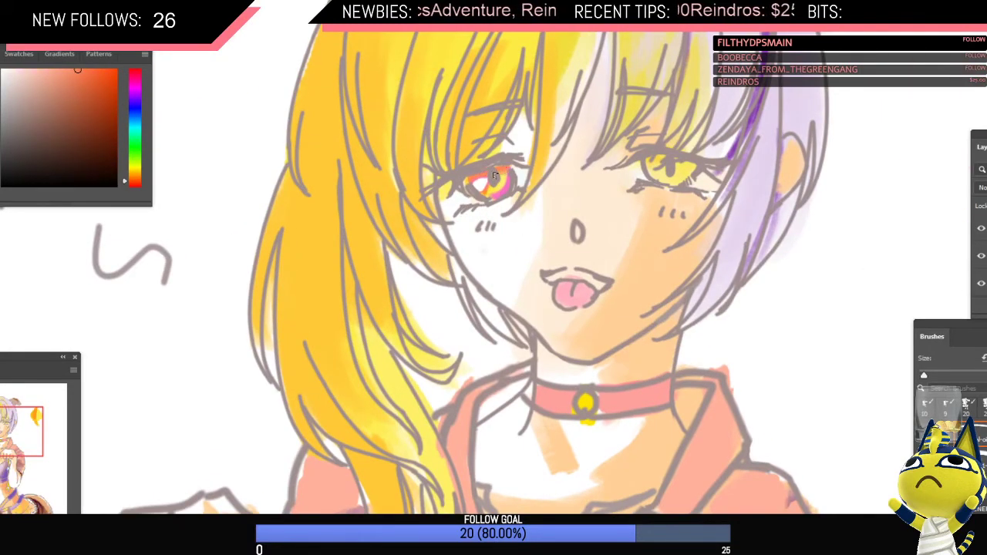
alt+click(501, 179)
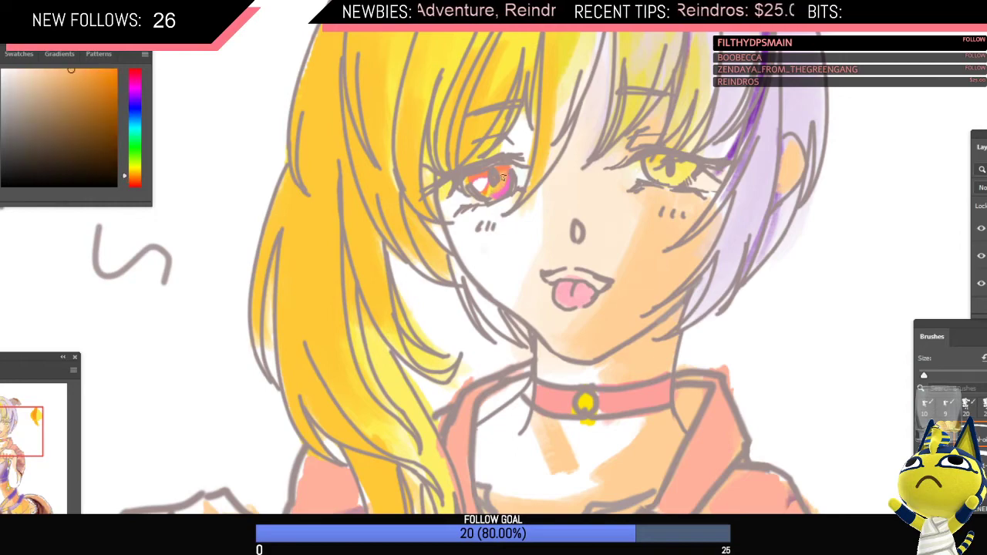
scroll(544, 176, down, 6)
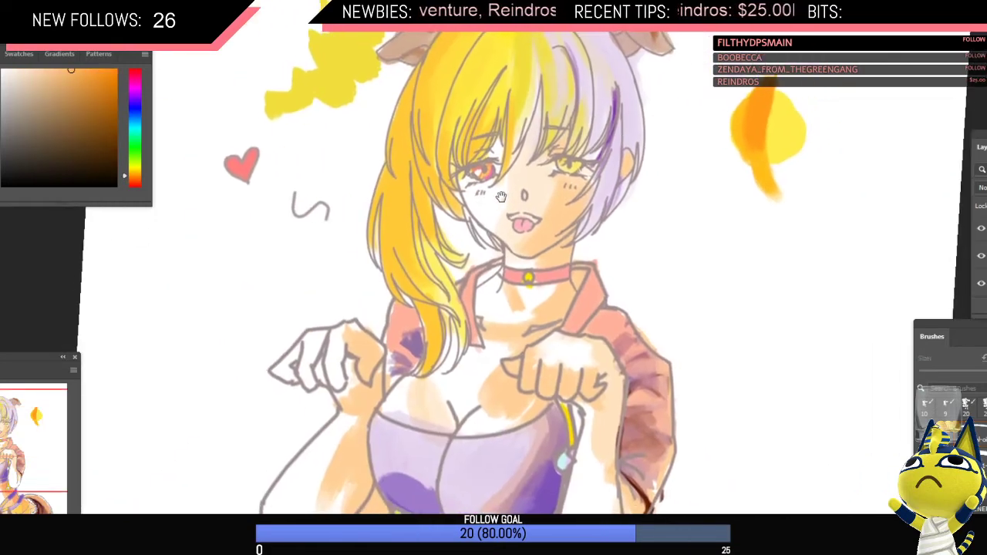
scroll(544, 194, up, 5)
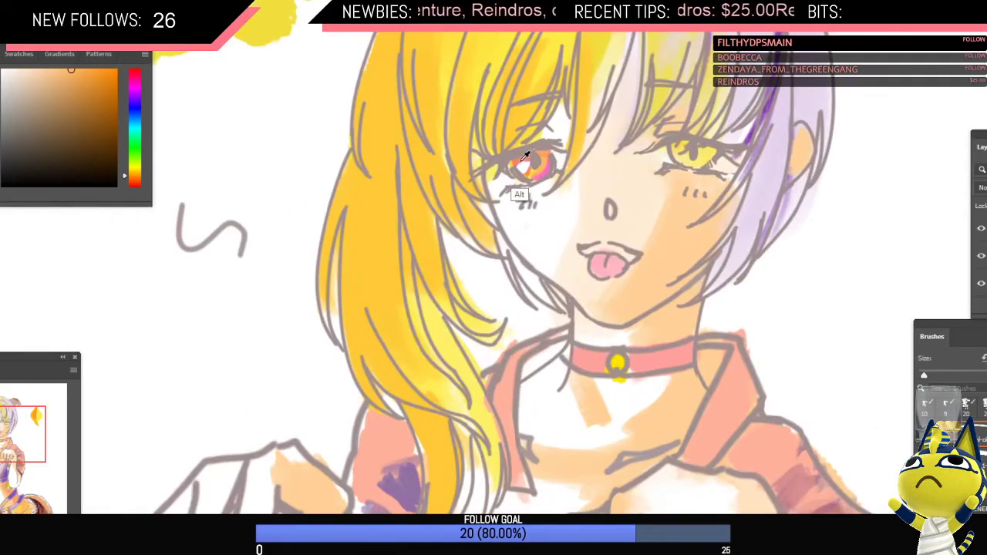
alt+click(521, 163)
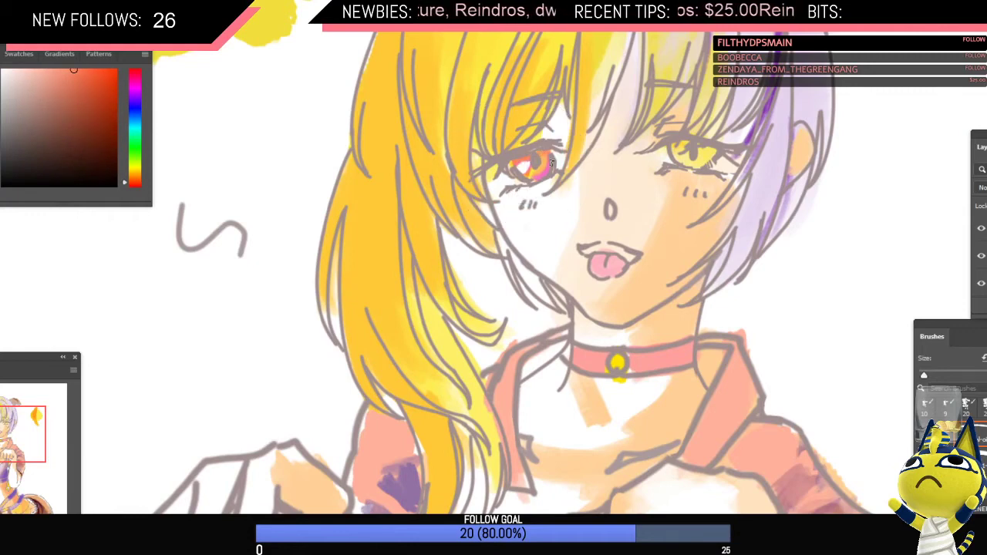
alt+click(550, 162)
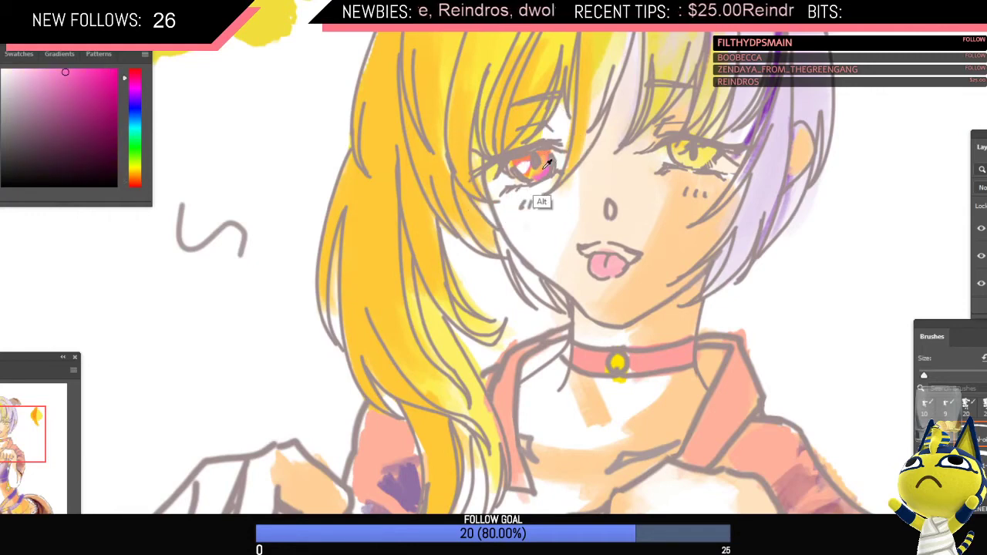
alt+click(543, 156)
alt+click(543, 174)
Step: Paint pink and orange into the iris beside the purple hair to match the other eye, checking with the canvas flipped
drag(709, 153, 696, 162)
scroll(697, 162, down, 5)
scroll(608, 78, up, 3)
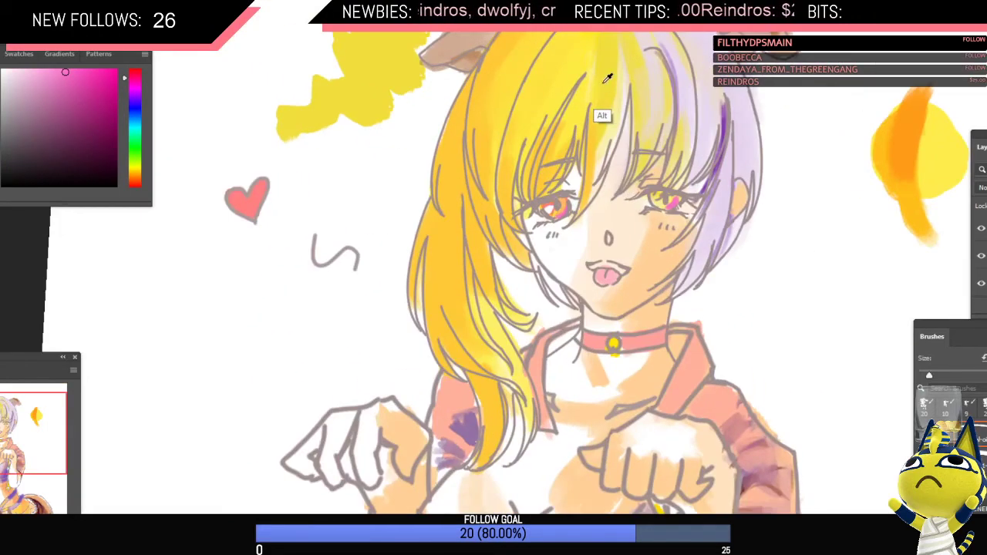
alt+click(608, 78)
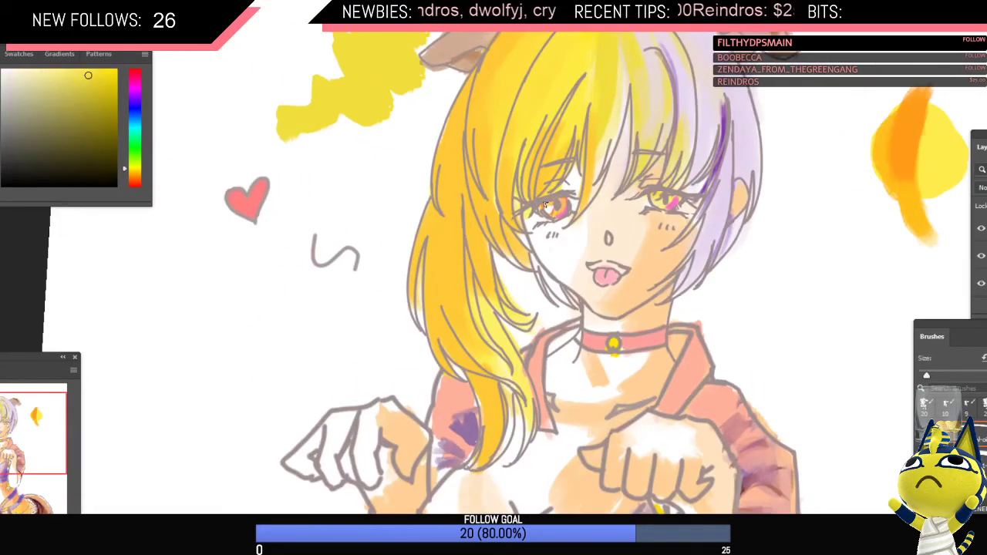
drag(617, 184, 549, 265)
key(ctrl+shift+h)
drag(633, 201, 686, 223)
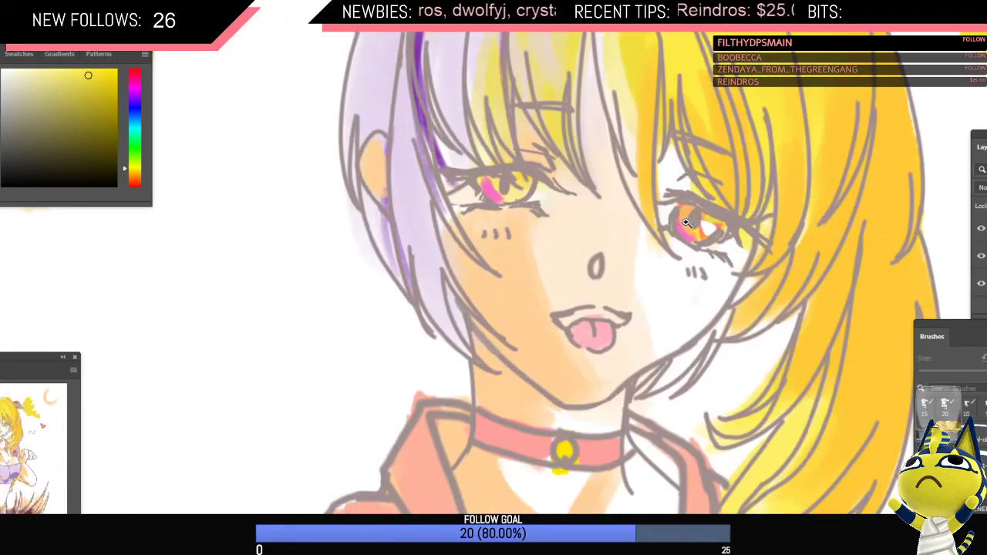
alt+click(683, 213)
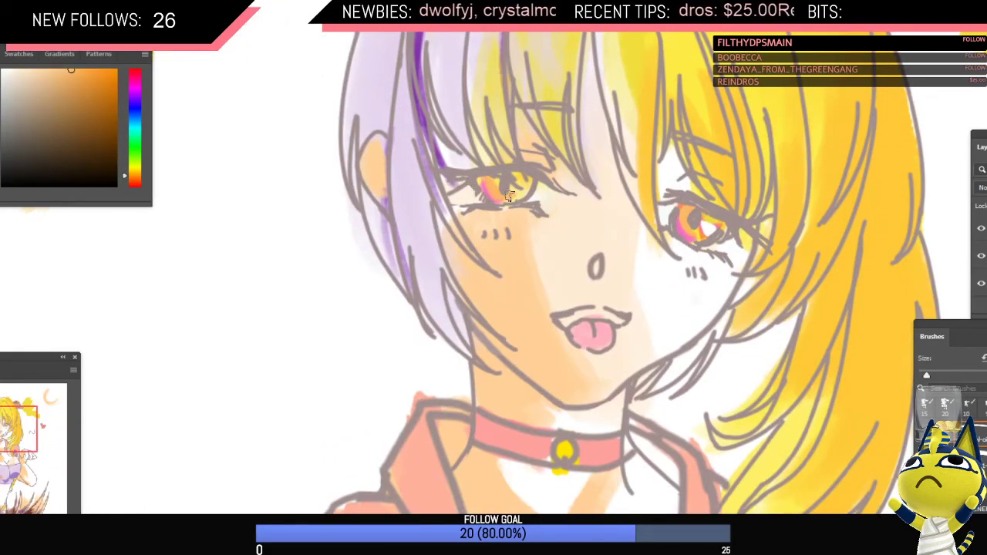
scroll(514, 194, down, 4)
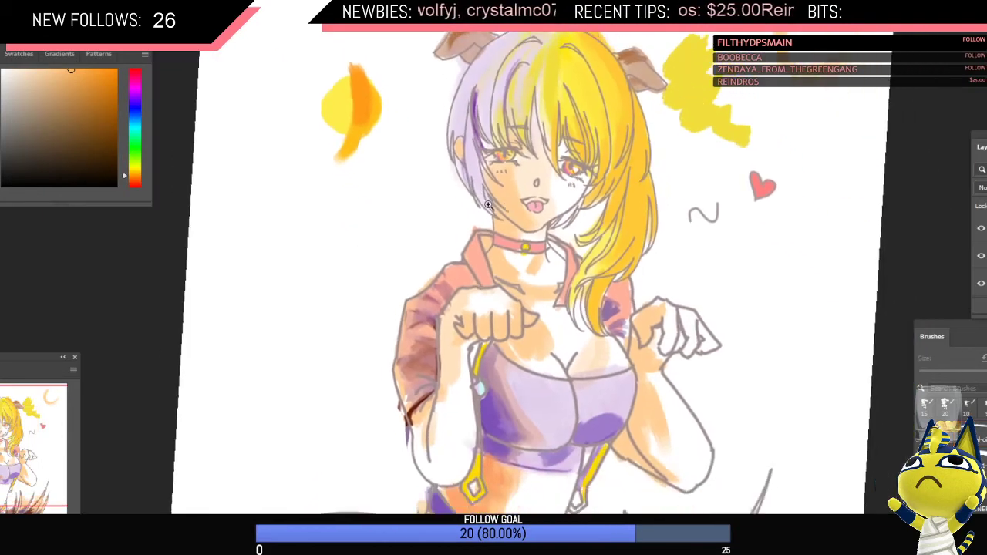
key(h)
scroll(635, 260, up, 5)
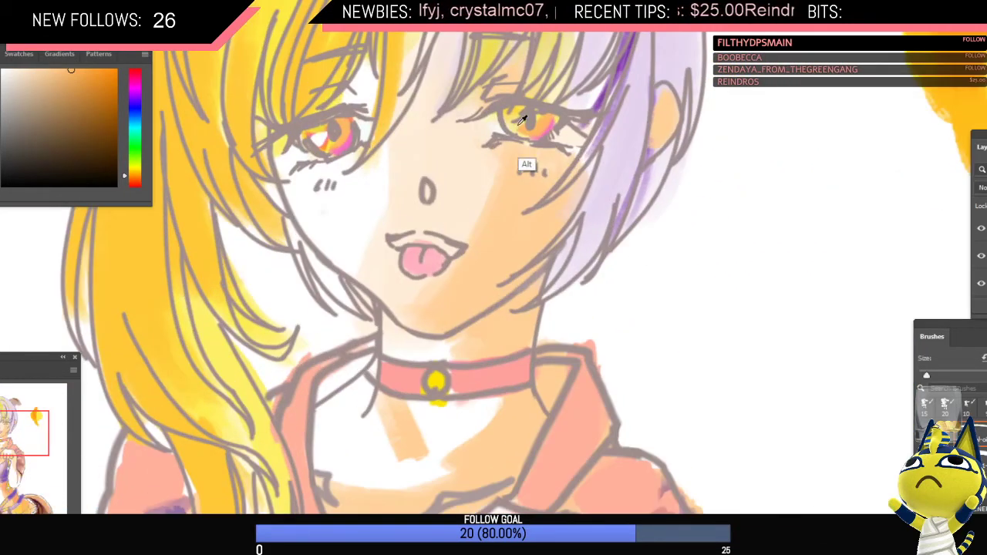
Step: Rework the iris beside the purple hair with sampled yellow and orange, using a larger size 25 brush
alt+click(519, 121)
mouse_move(543, 131)
mouse_down()
mouse_move(524, 138)
mouse_move(519, 112)
mouse_move(548, 121)
mouse_up()
key(ctrl+z)
key(bracketright)
key(bracketright)
alt+click(546, 122)
alt+click(512, 128)
alt+click(530, 135)
scroll(535, 127, down, 4)
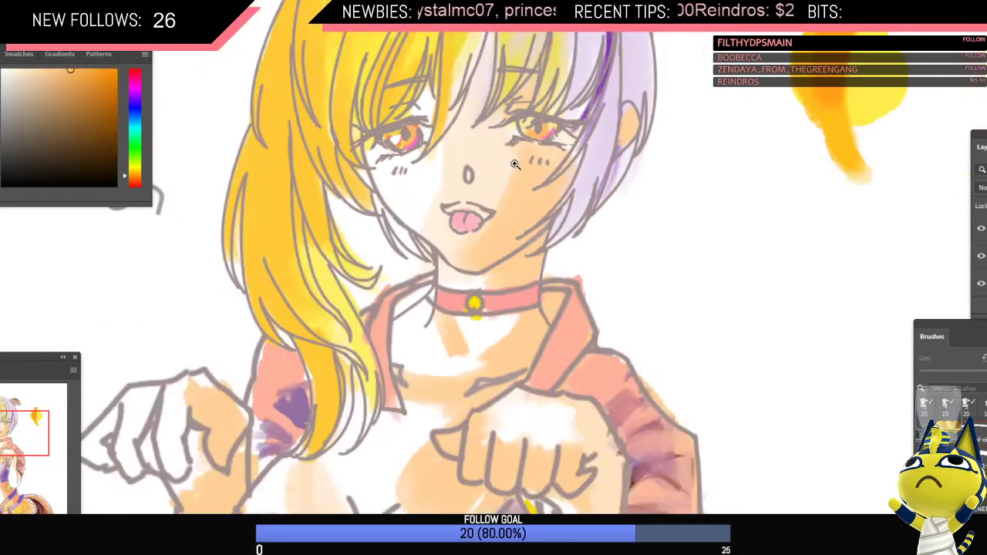
Step: Cover the pink and white in both irises with sampled orange and yellow, checking the drawing in both orientations
scroll(541, 168, up, 3)
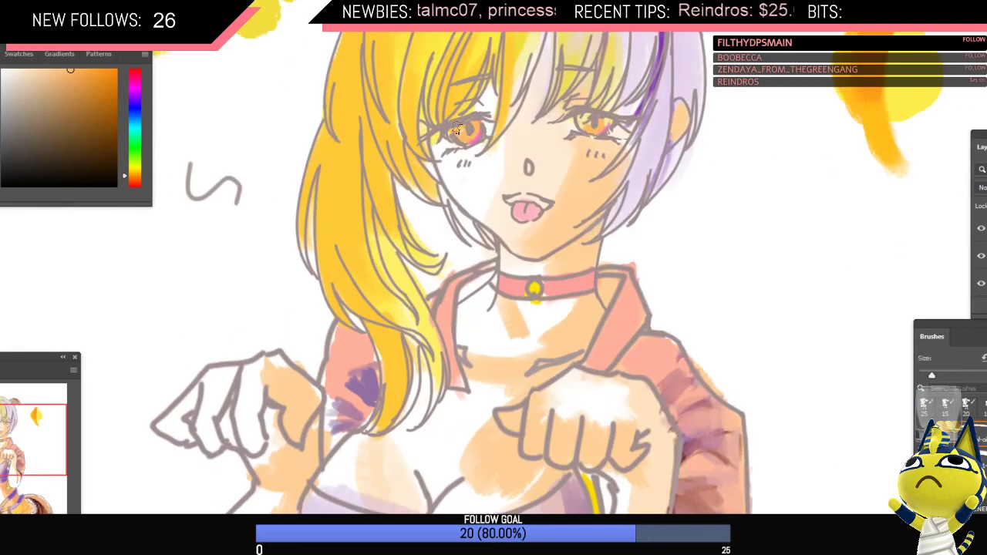
scroll(518, 141, down, 3)
key(ctrl+shift+h)
scroll(561, 131, up, 3)
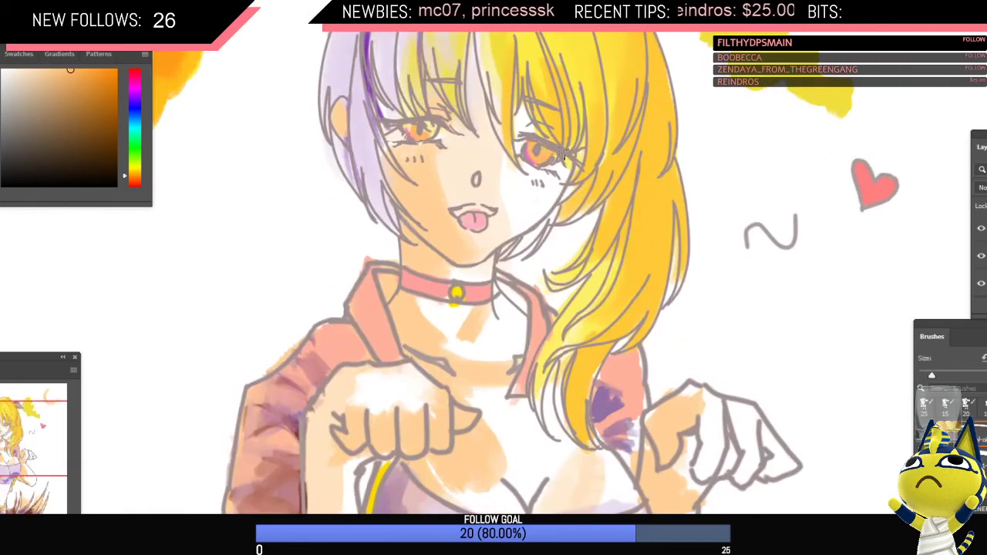
alt+click(550, 154)
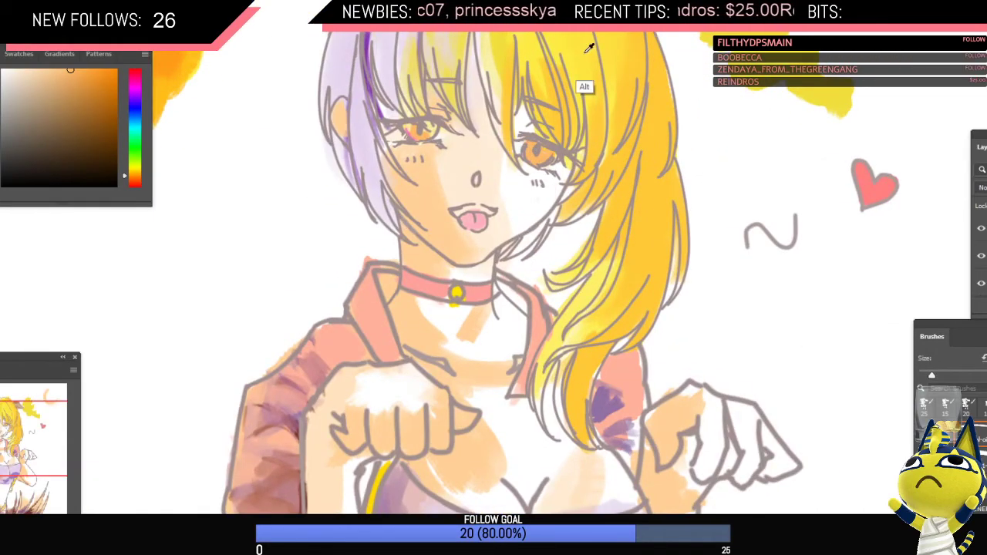
alt+click(565, 87)
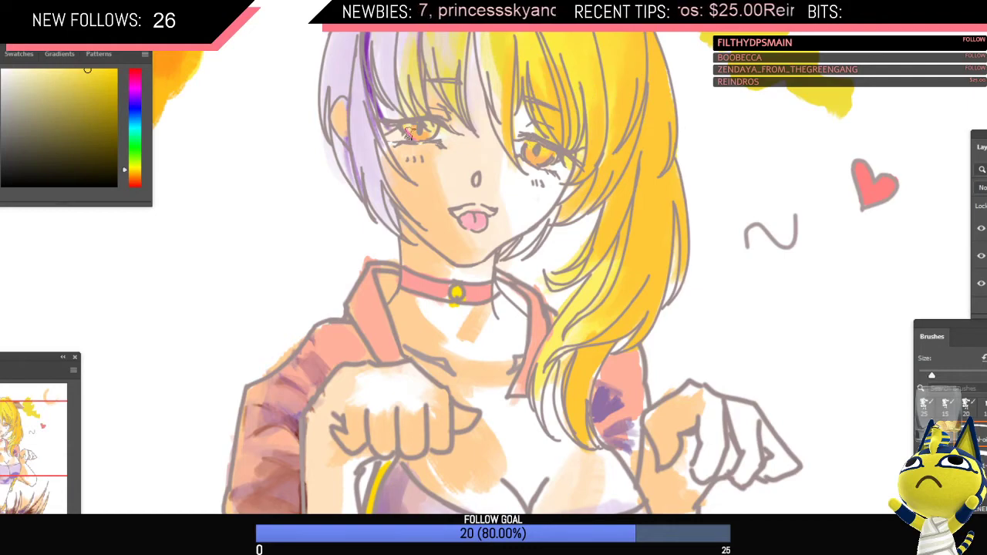
scroll(522, 145, down, 3)
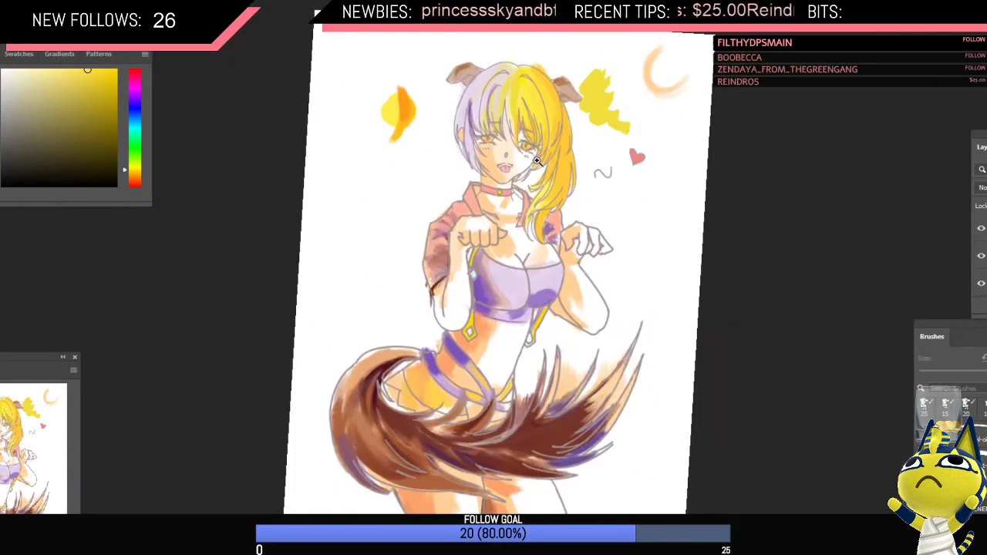
key(h)
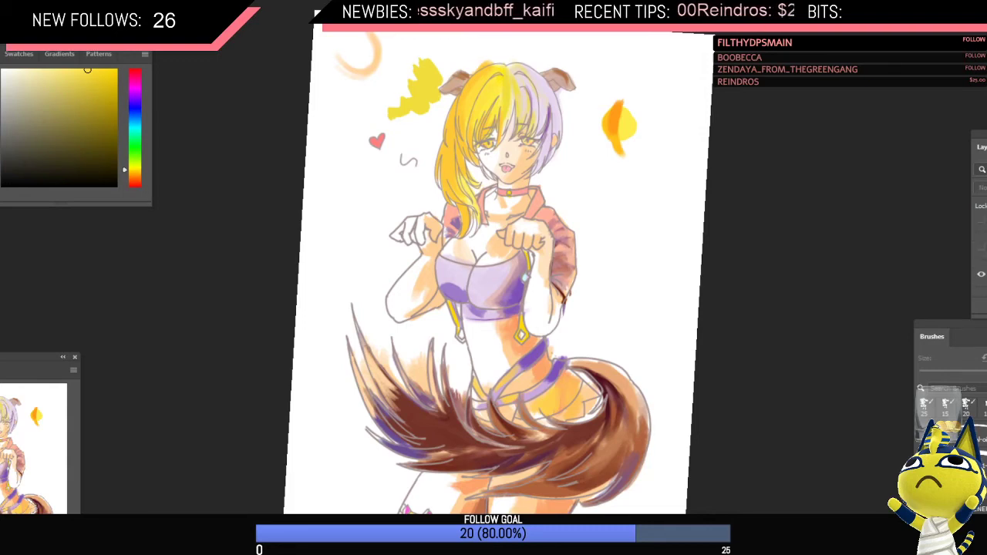
Step: Sample the hair's dark purple and try thin shadow strands in the lilac bangs with smaller brushes, undoing unwanted strokes
scroll(477, 141, up, 3)
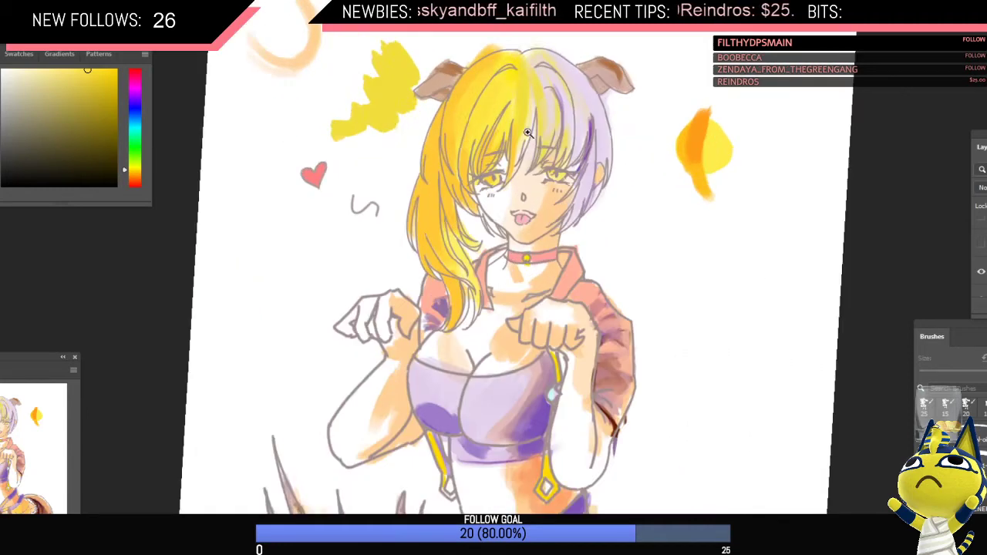
alt+click(598, 123)
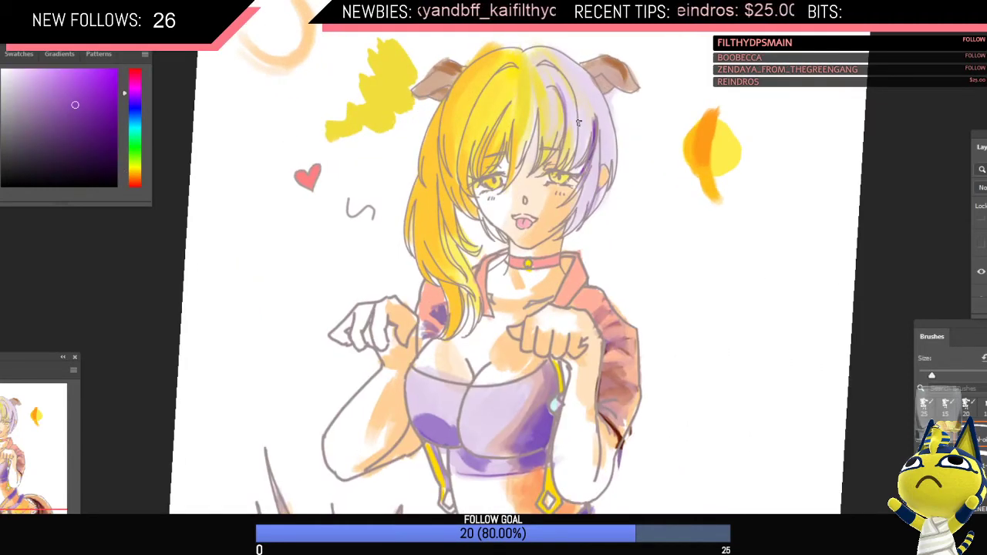
key(bracketleft)
key(bracketleft)
key(bracketleft)
key(bracketleft)
drag(572, 100, 577, 155)
key(ctrl+z)
key(bracketleft)
key(bracketleft)
key(bracketleft)
drag(570, 91, 575, 161)
key(ctrl+z)
key(bracketright)
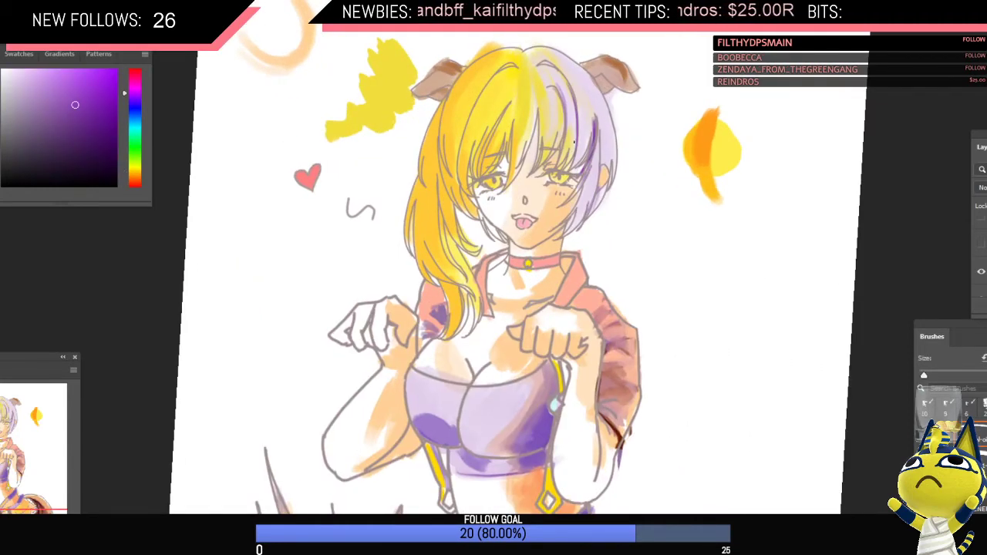
key(ctrl+z)
Step: Paint purple shadow strands through the lilac bangs above the eye with brushes up to size 30, undoing unwanted strokes
mouse_move(573, 87)
mouse_down()
mouse_move(569, 169)
mouse_move(570, 136)
mouse_up()
key(bracketright)
key(ctrl+z)
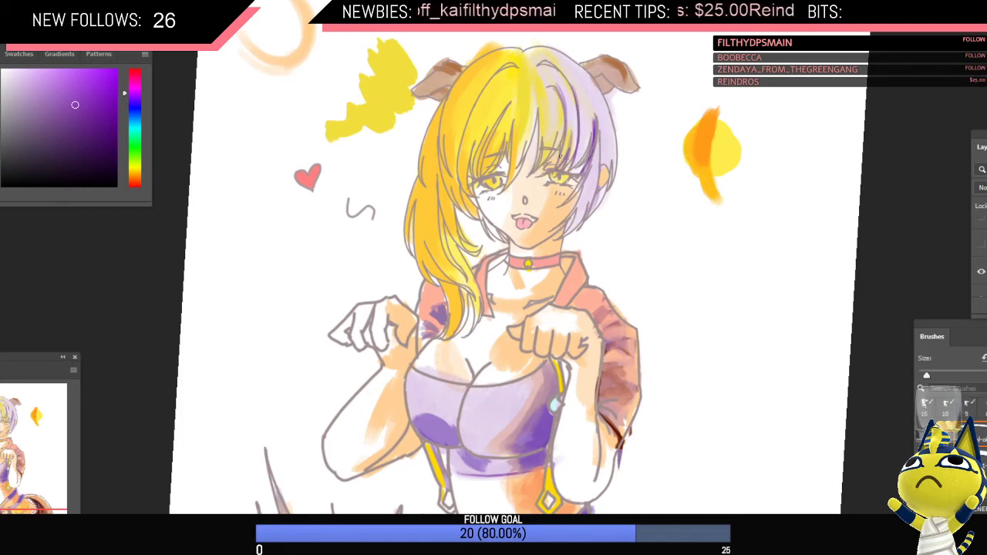
key(bracketright)
drag(552, 171, 562, 102)
key(ctrl+z)
drag(566, 152, 562, 93)
key(ctrl+z)
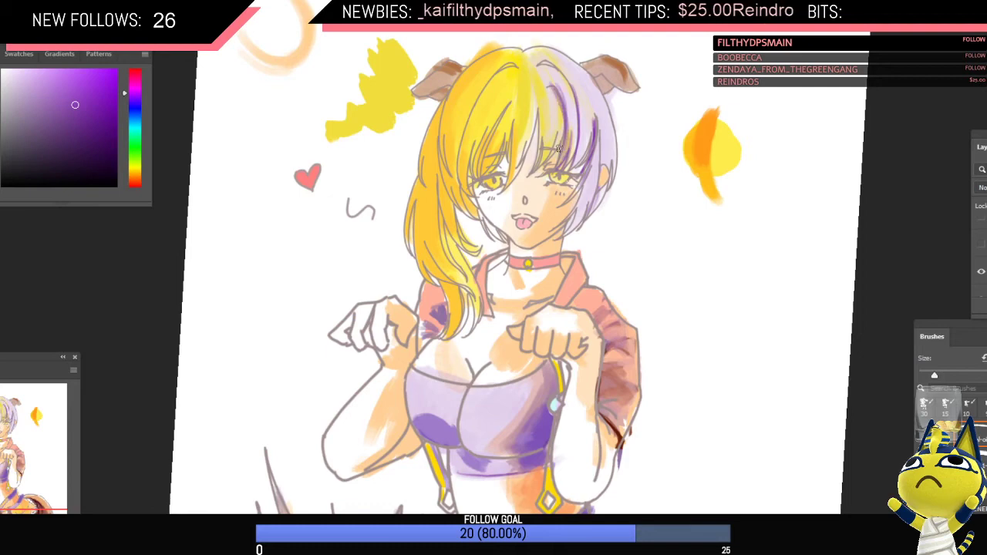
key(ctrl+z)
key(ctrl+z)
mouse_move(557, 169)
mouse_down()
mouse_move(561, 91)
mouse_move(580, 177)
mouse_up()
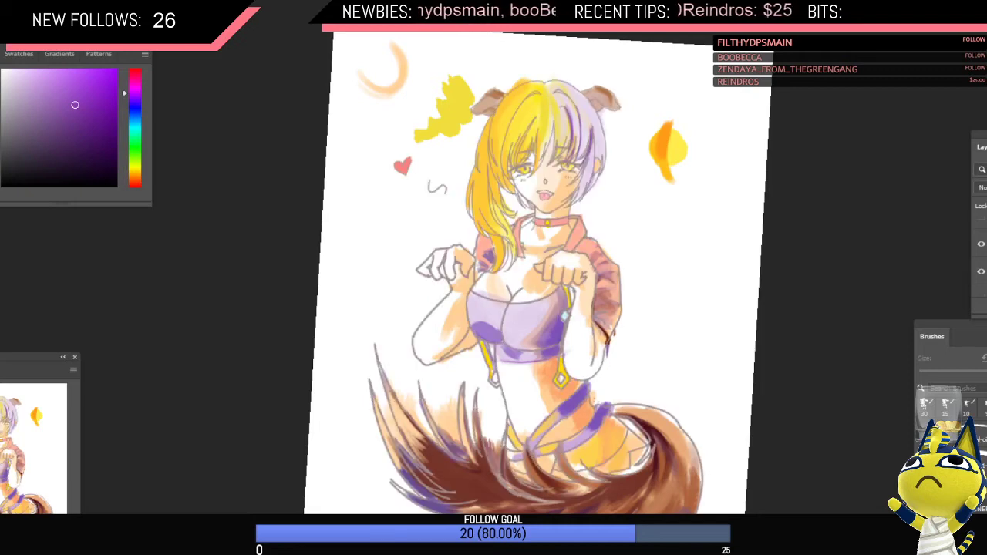
Step: Duplicate the selected layer of the drawing
right_click(976, 273)
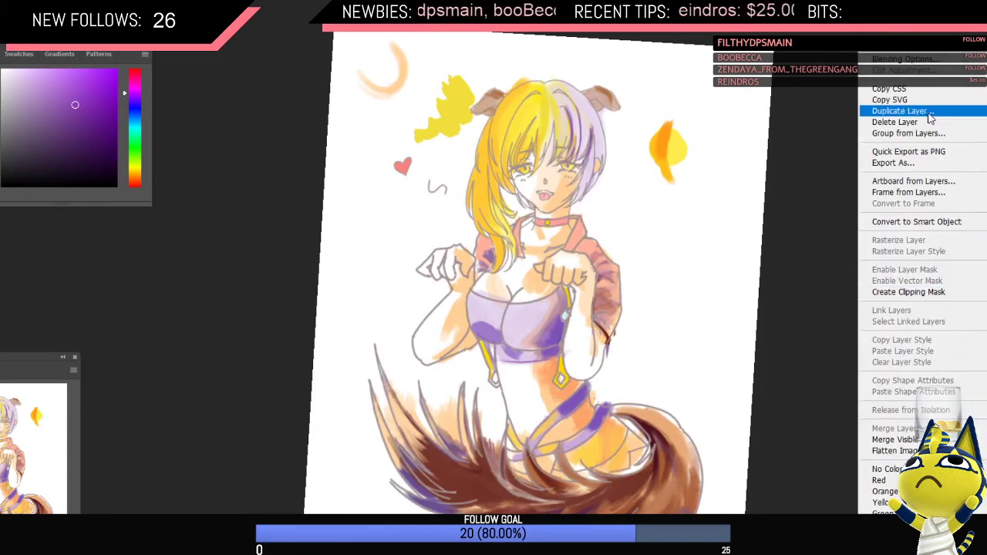
click(929, 111)
click(632, 108)
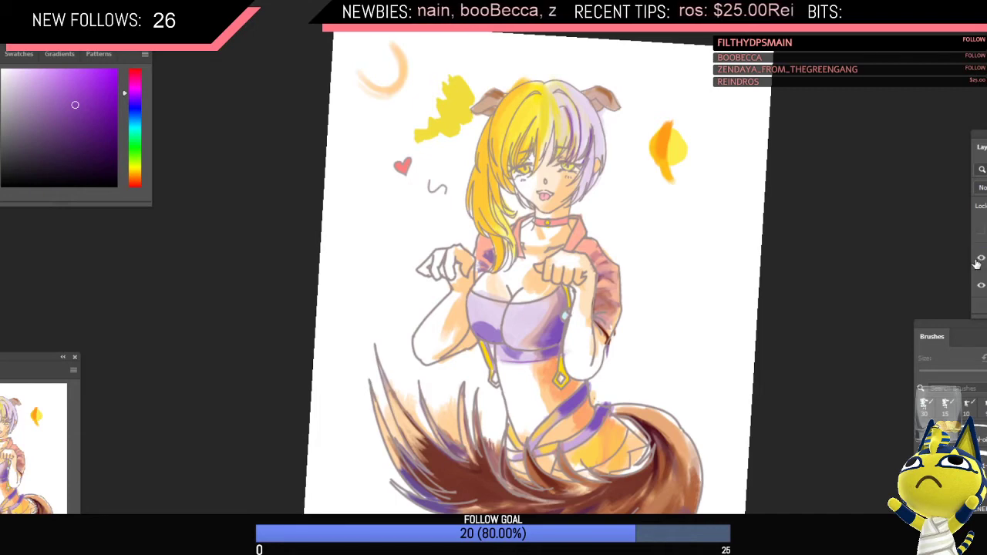
click(979, 260)
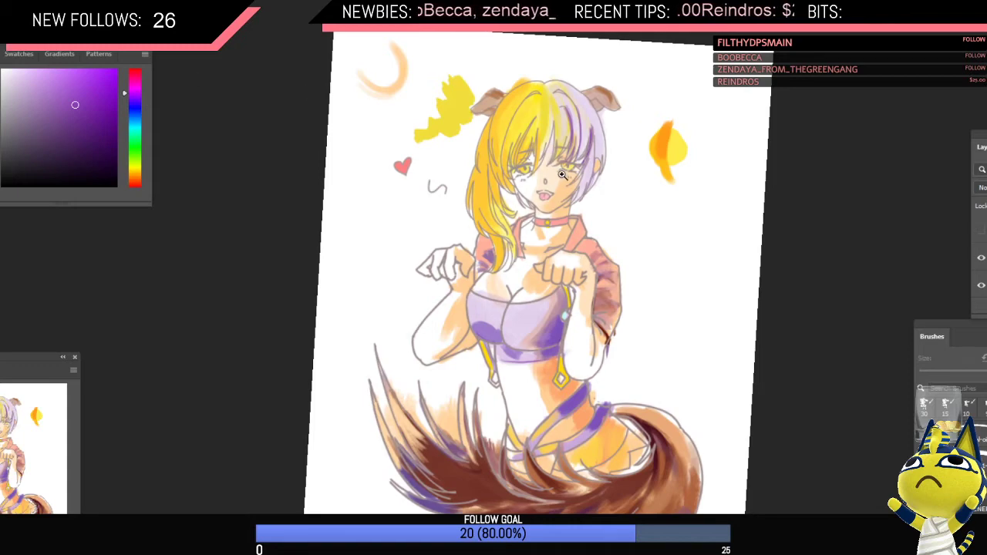
mouse_move(517, 139)
mouse_down()
mouse_move(542, 179)
mouse_move(590, 131)
mouse_move(551, 165)
mouse_move(489, 208)
mouse_up()
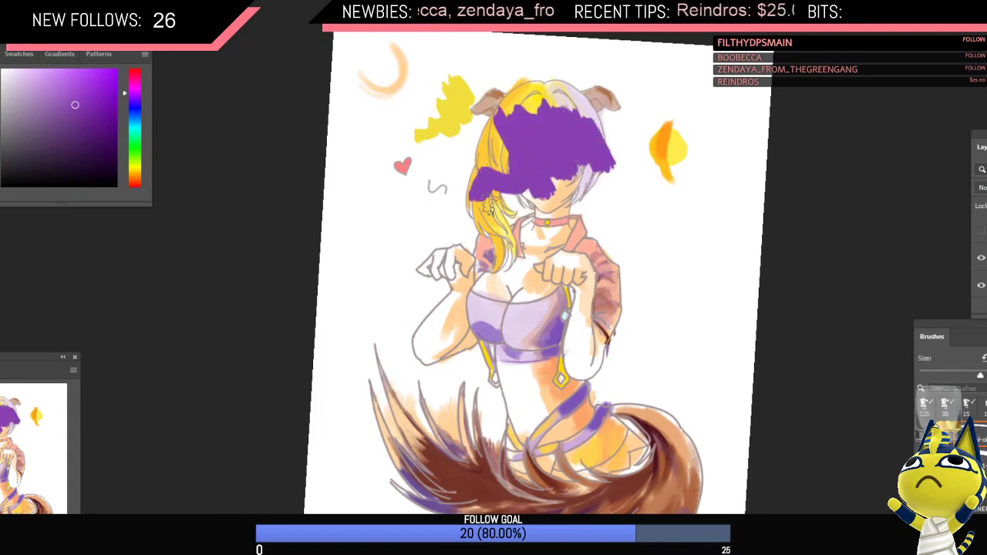
click(981, 233)
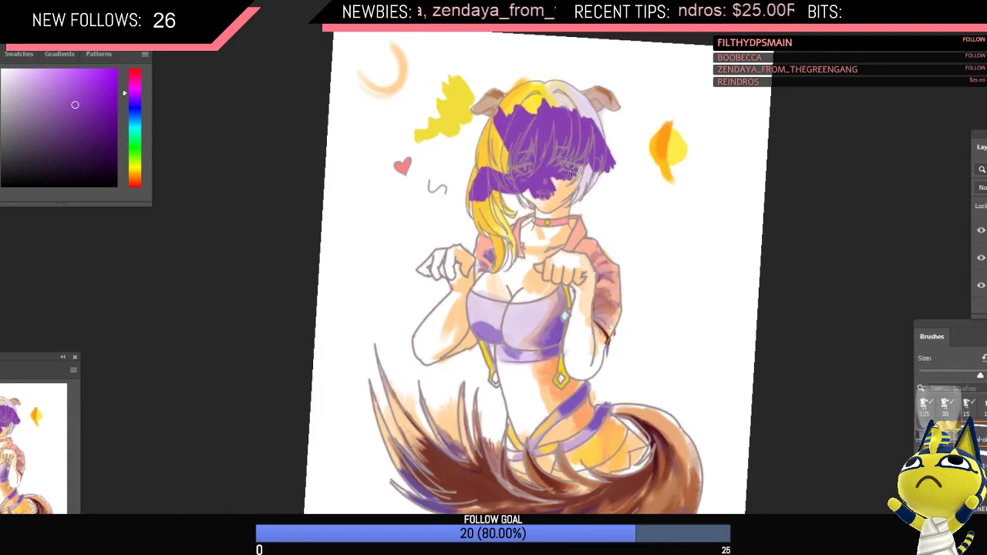
click(981, 234)
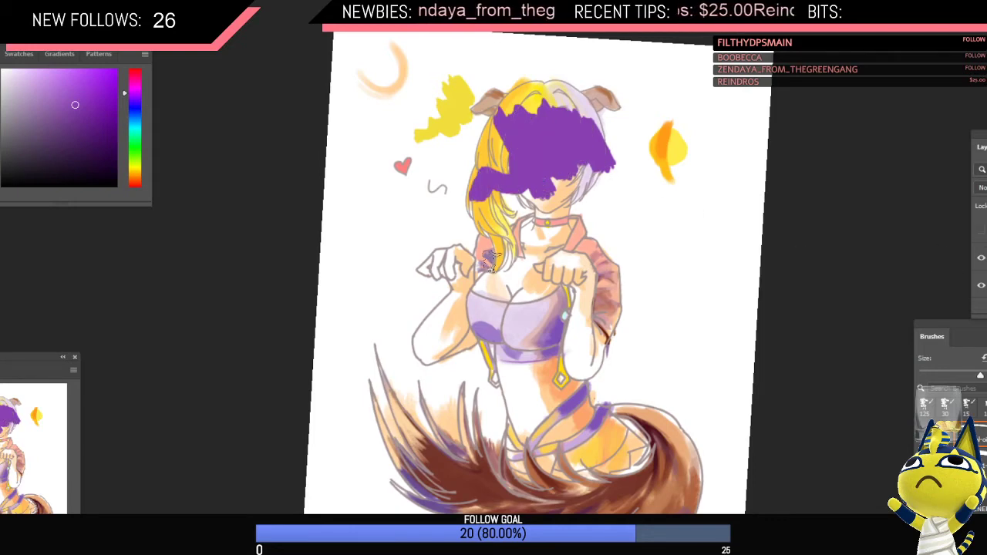
key(ctrl+z)
key(ctrl+z)
key(ctrl+z)
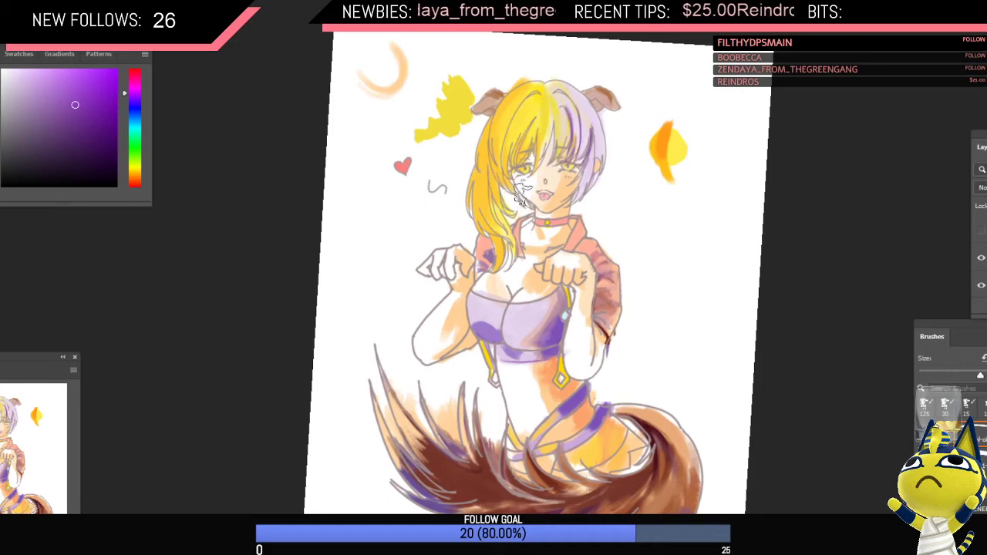
Step: Thicken the purple strand in the lilac bangs with sampled purples and larger brushes, and blend sampled yellow into it
mouse_move(570, 154)
mouse_down()
mouse_move(545, 156)
mouse_move(600, 147)
mouse_move(569, 189)
mouse_up()
alt+click(562, 138)
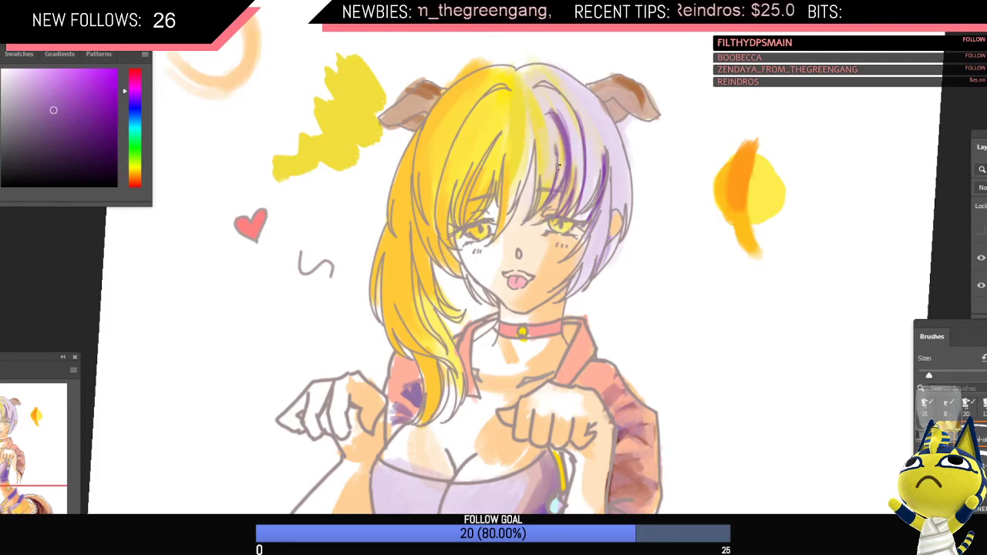
drag(558, 168, 554, 191)
alt+click(563, 122)
key(bracketright)
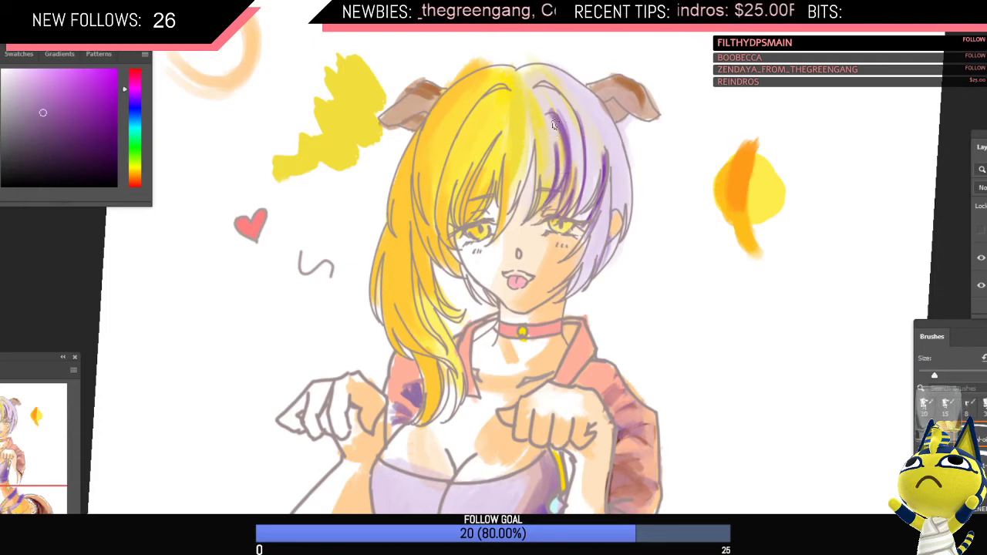
key(bracketright)
alt+click(538, 121)
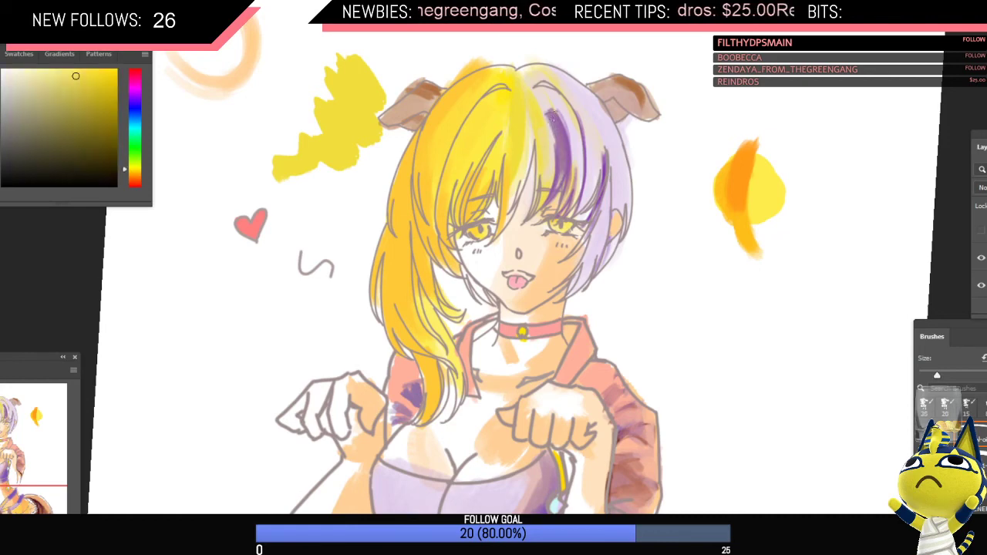
alt+click(560, 158)
scroll(575, 156, down, 2)
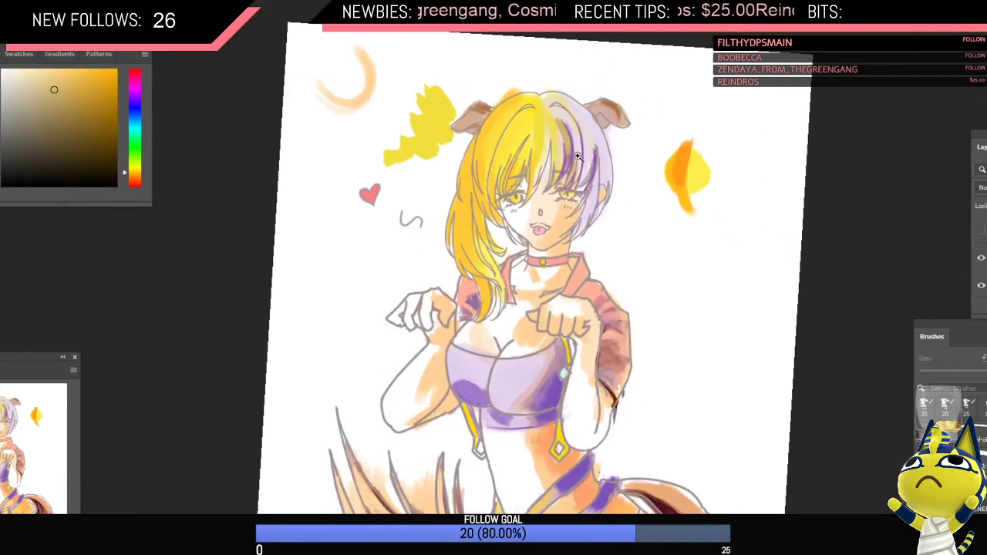
scroll(537, 191, down, 1)
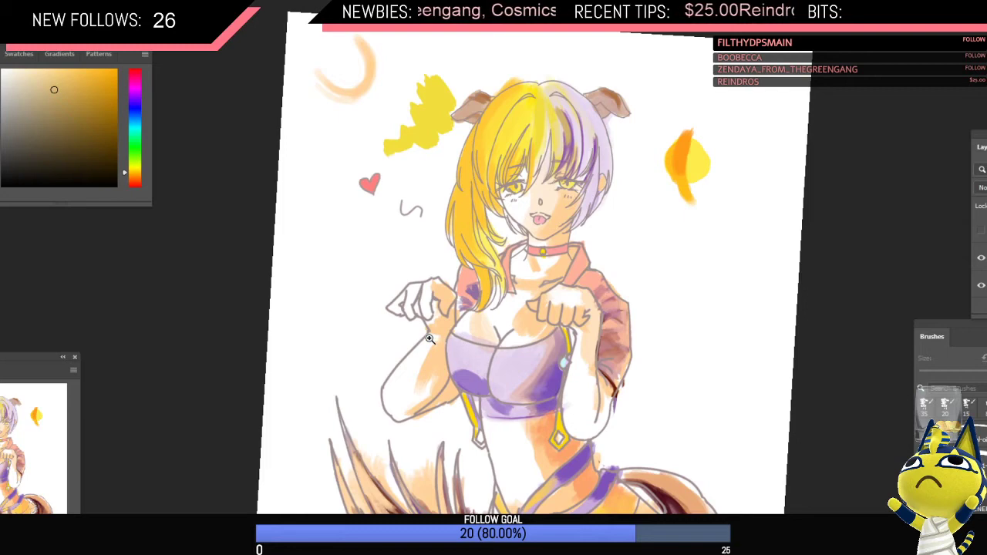
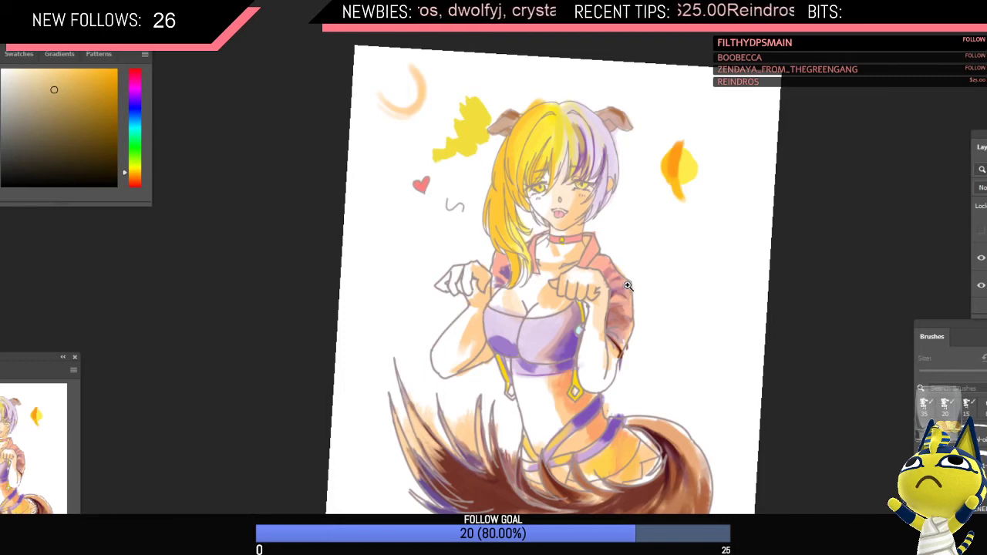
Step: Paint a dark purple strand, sampled from the hair, beside the yellow streak in the lilac bangs, undoing an unwanted stroke
drag(515, 175, 514, 216)
mouse_move(532, 171)
mouse_down()
mouse_move(561, 125)
mouse_move(544, 151)
mouse_up()
alt+click(542, 128)
mouse_move(526, 85)
mouse_down()
mouse_move(536, 123)
mouse_move(526, 191)
mouse_up()
alt+click(587, 148)
key(ctrl+z)
key(b)
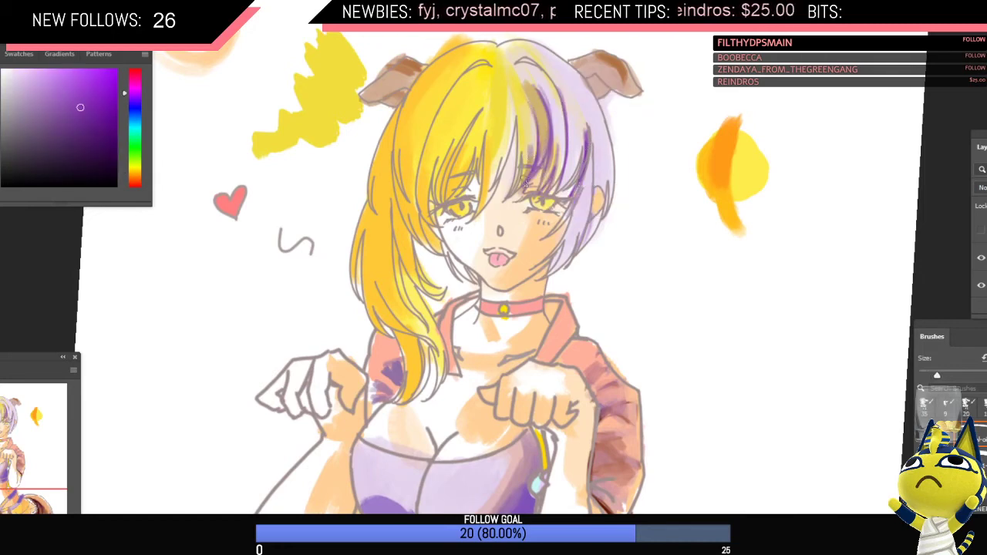
drag(532, 121, 524, 181)
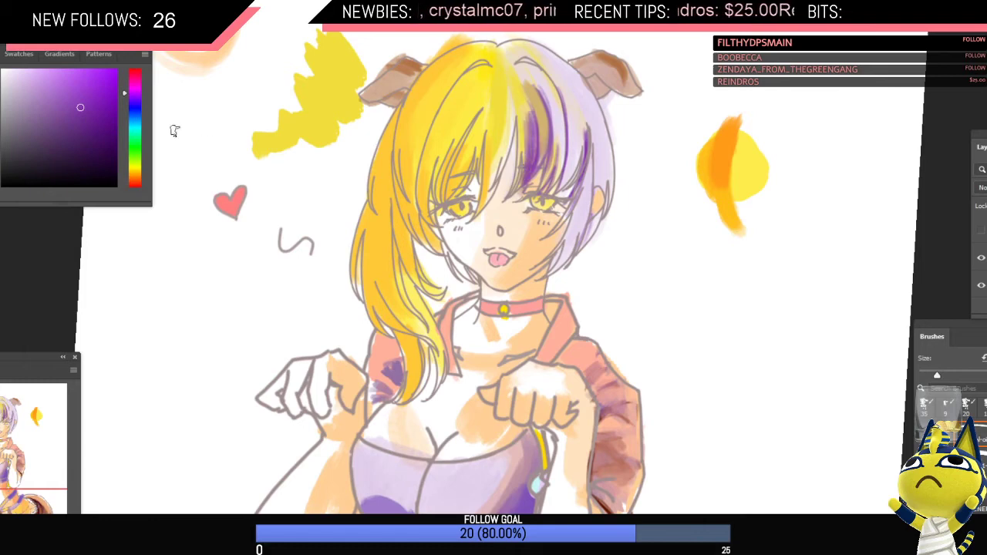
Step: Brighten the dark strand in the bangs with a more vivid purple and blend its upper end with sampled hair tones at brush size 45
click(89, 69)
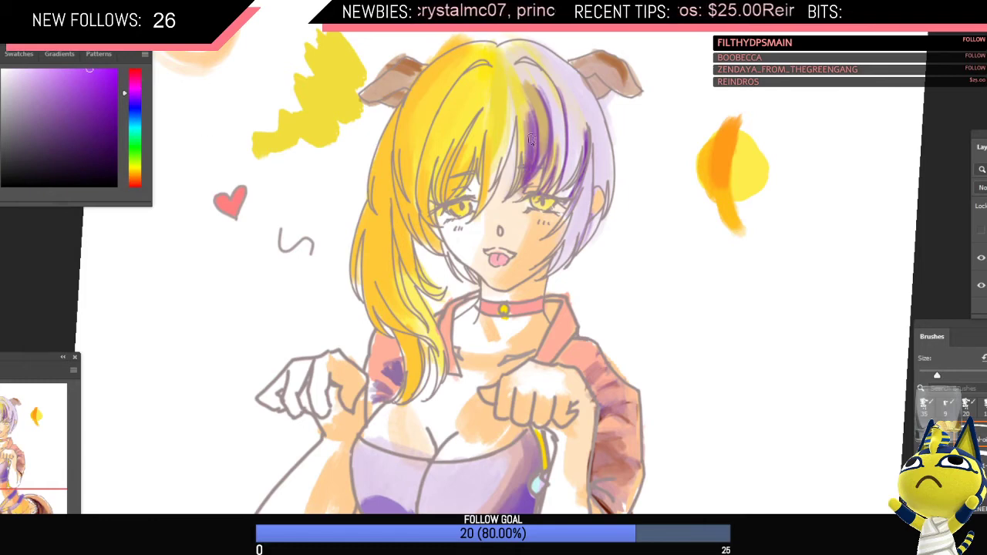
drag(529, 110, 525, 154)
key(ctrl+z)
drag(525, 100, 530, 131)
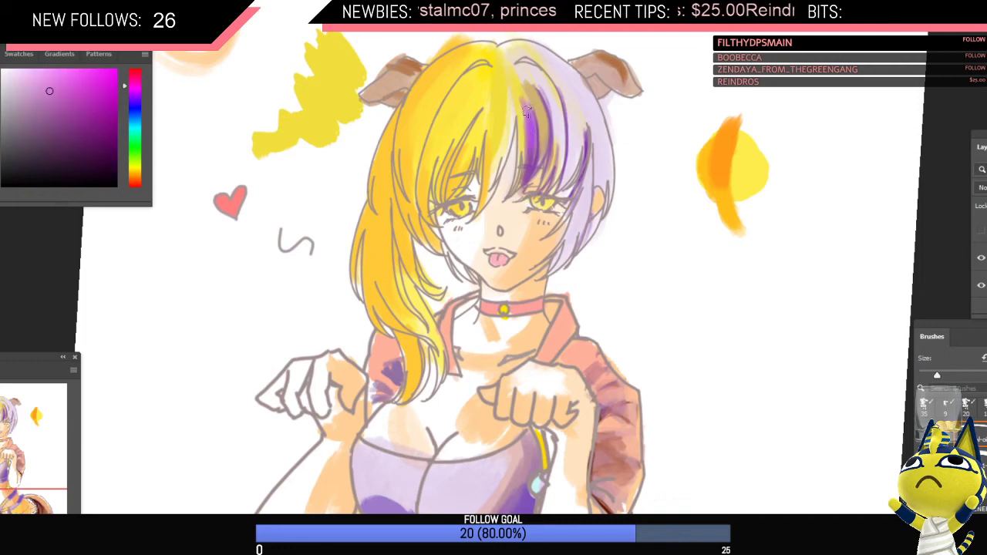
key(bracketright)
alt+click(518, 87)
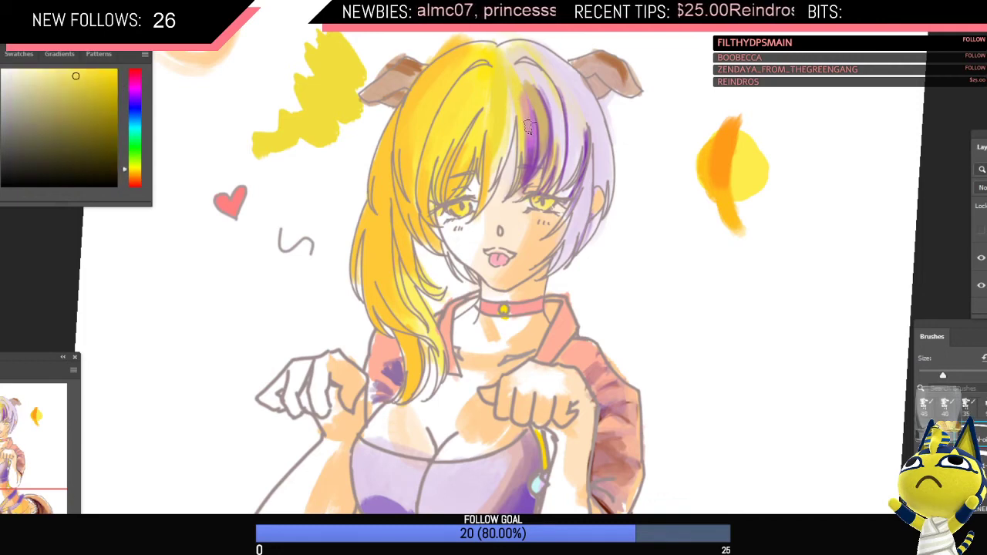
alt+click(521, 93)
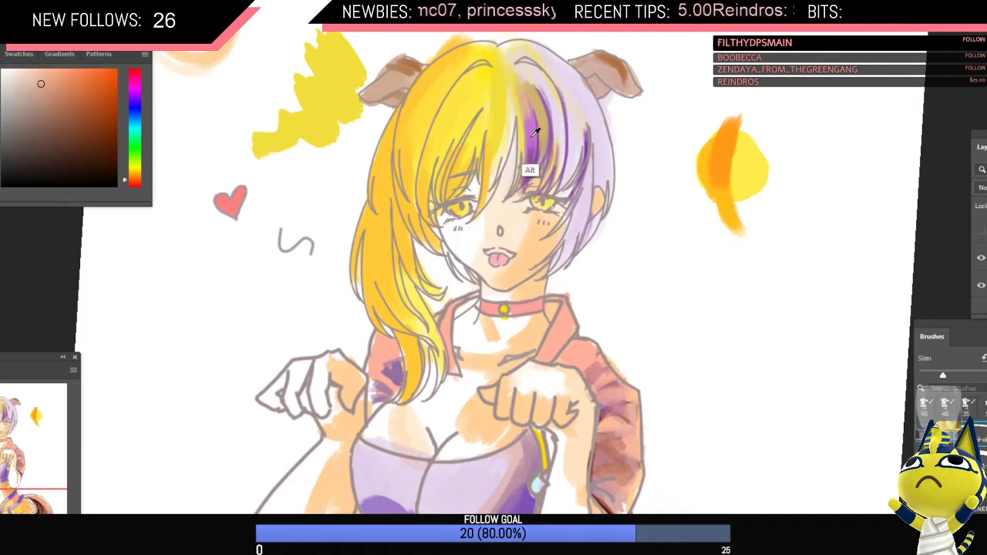
alt+click(529, 125)
Step: Spread purple across the lilac bangs and down the side lock at brush size 45, softening the upper edge with a sampled light tone
mouse_move(566, 168)
mouse_down()
mouse_move(567, 129)
mouse_move(545, 163)
mouse_up()
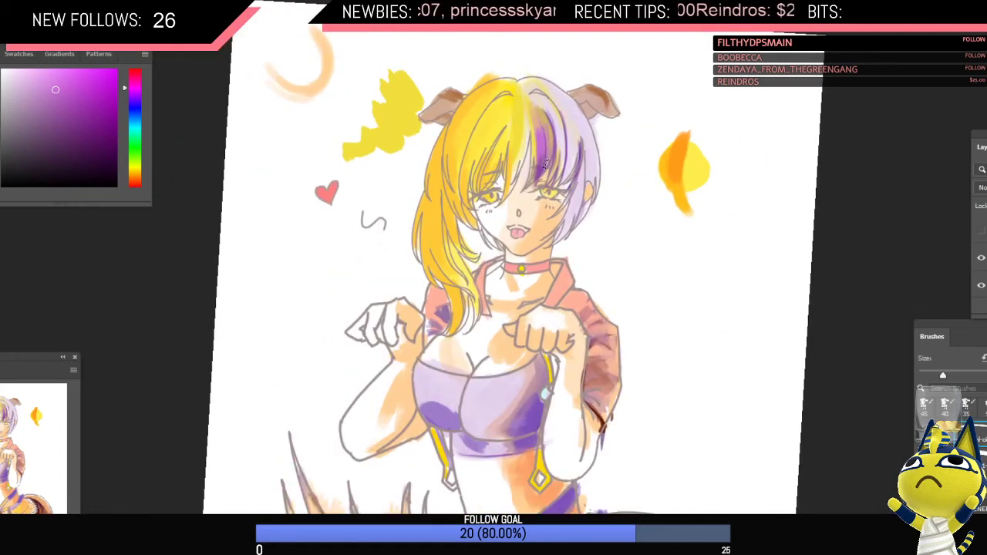
mouse_move(547, 123)
mouse_down()
mouse_move(549, 155)
mouse_move(580, 185)
mouse_move(572, 221)
mouse_up()
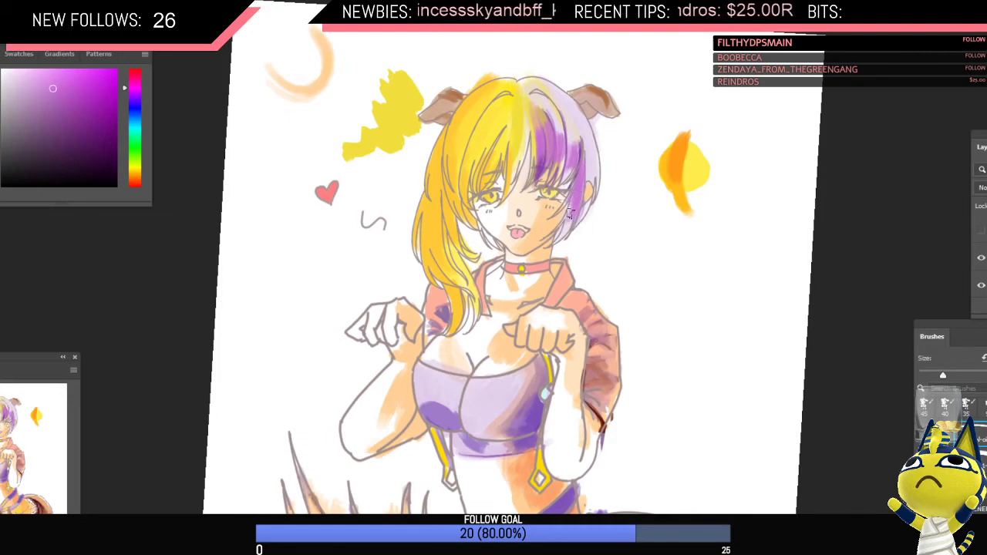
alt+click(580, 127)
alt+click(571, 131)
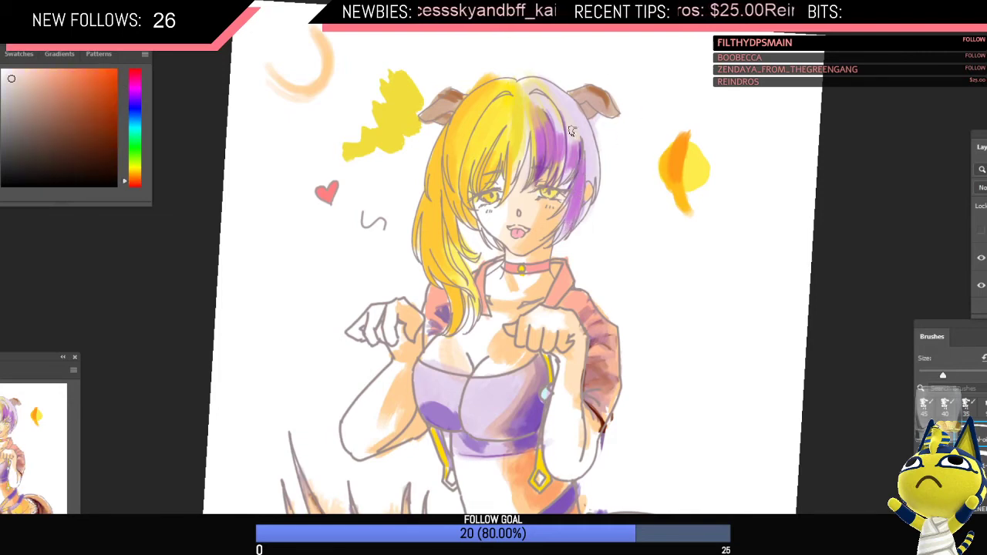
Step: Paint warm yellow over the crown of the lilac hair at brush size 60 and blend it with sampled purple and pale tones
alt+click(494, 124)
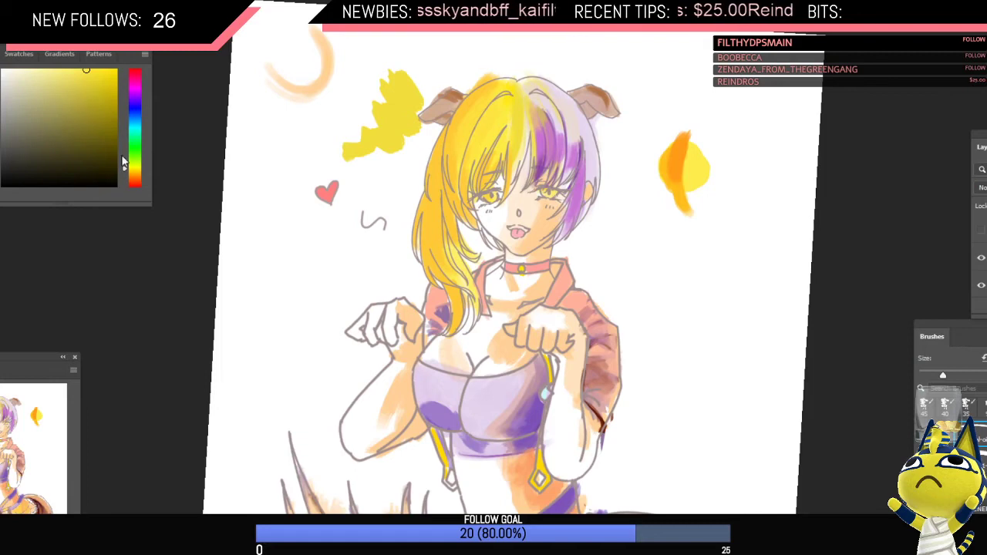
click(136, 172)
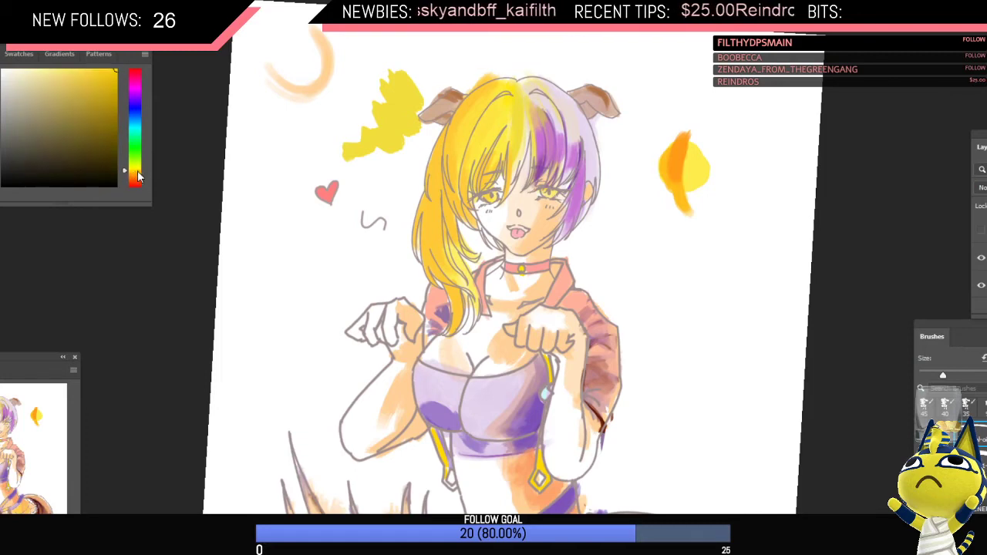
alt+click(575, 110)
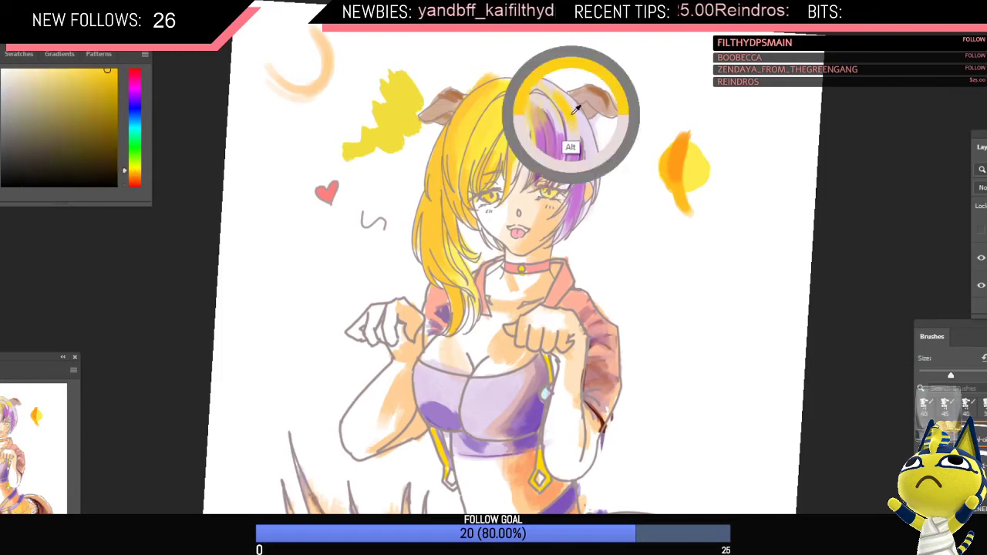
drag(571, 97, 580, 120)
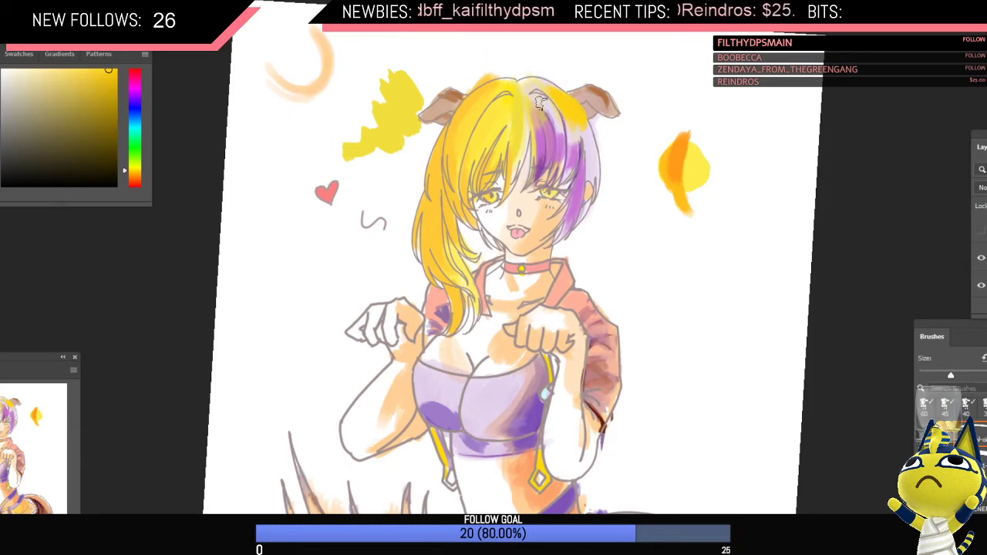
alt+click(554, 118)
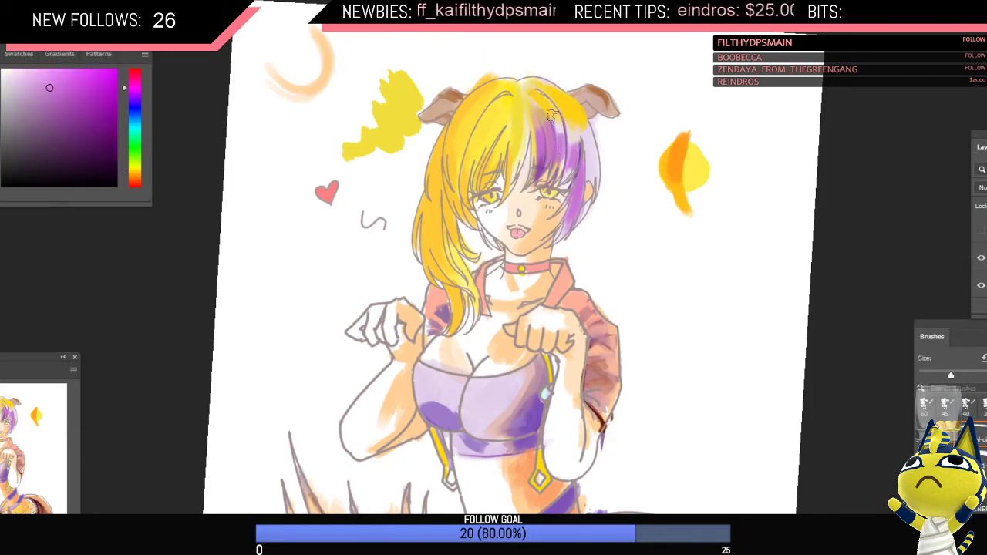
alt+click(544, 104)
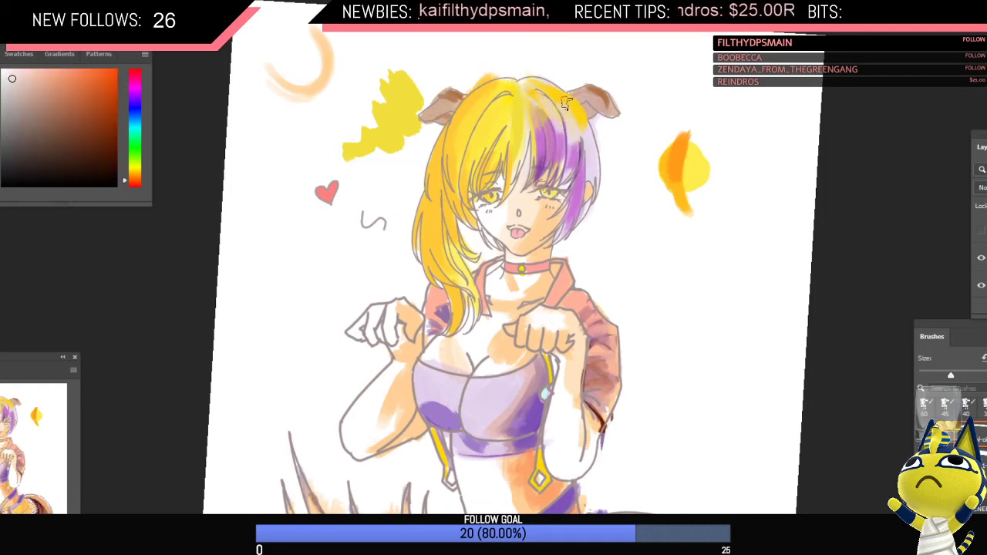
alt+click(563, 110)
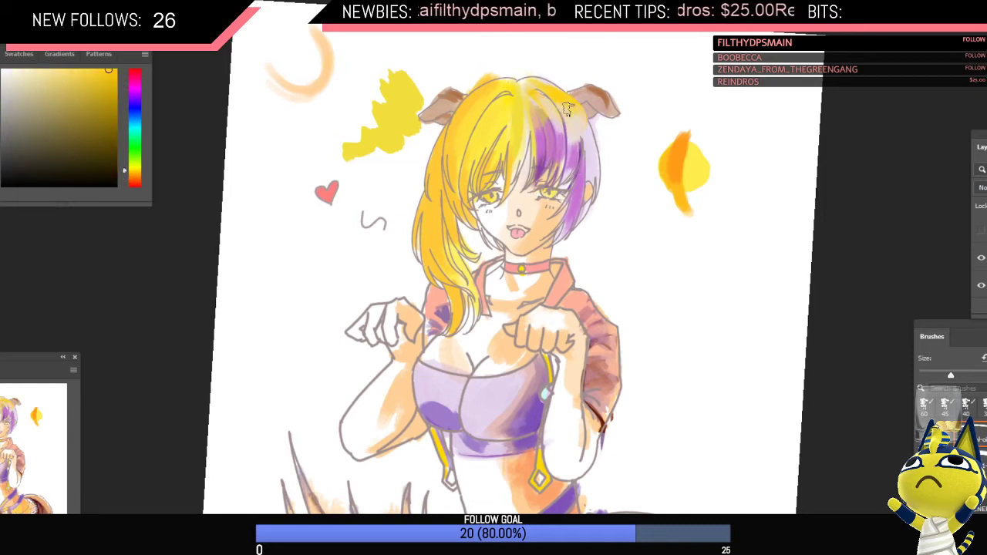
Step: Fill the side lock and outer bangs with sampled purples, flipping the drawing horizontally and reducing the brush to size 35
alt+click(573, 152)
mouse_move(579, 134)
mouse_down()
mouse_move(573, 164)
mouse_move(591, 176)
mouse_move(588, 219)
mouse_up()
key(ctrl+shift+h)
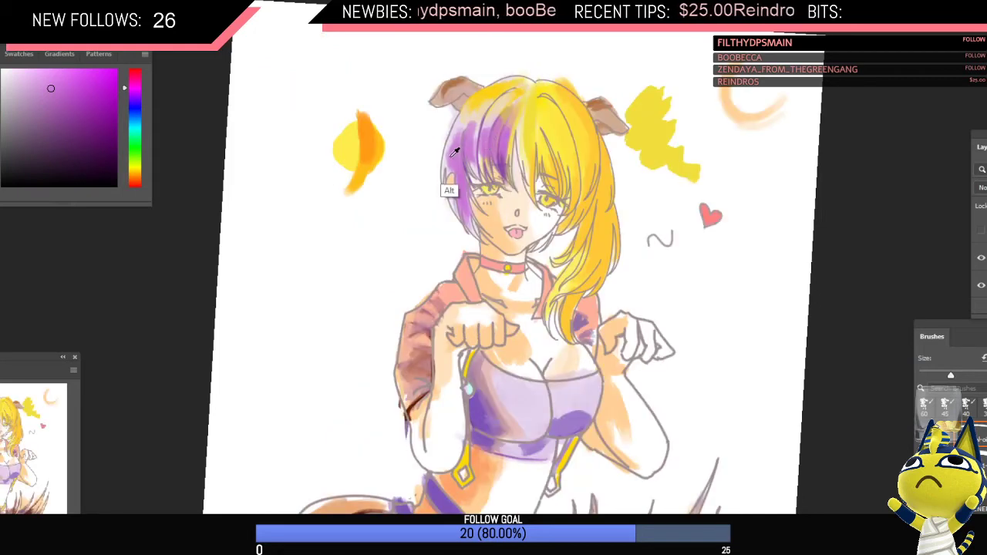
alt+click(455, 152)
key([)
drag(455, 134, 453, 180)
key([)
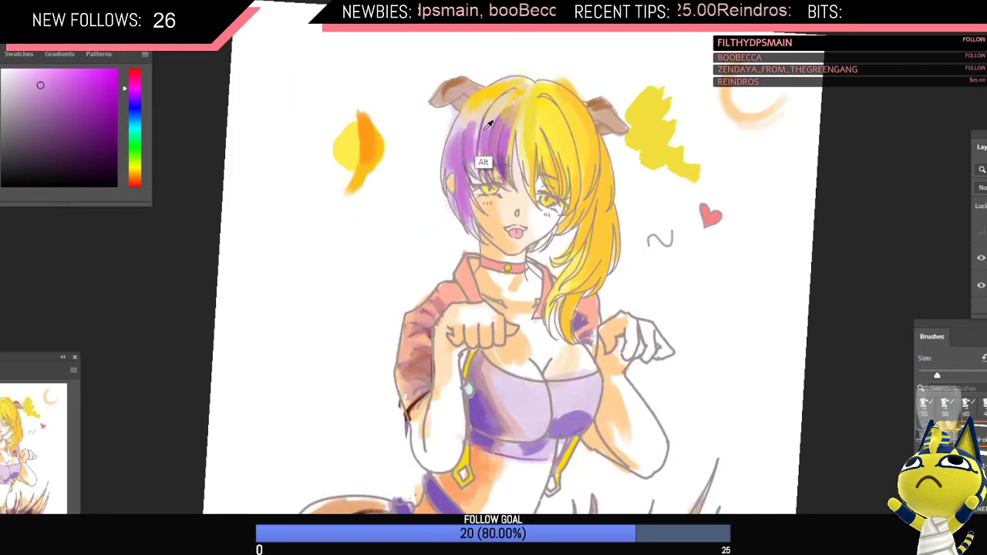
alt+click(485, 136)
drag(483, 140, 484, 171)
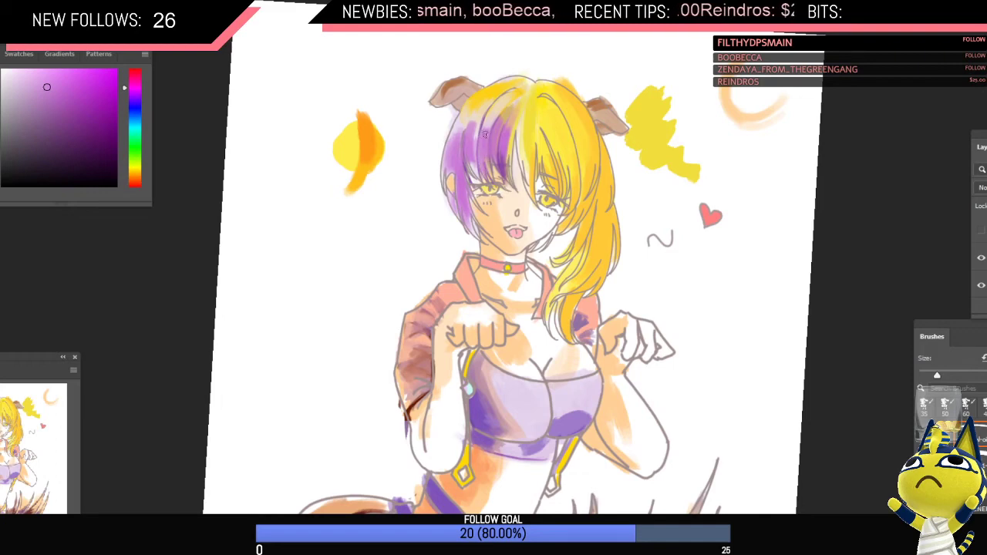
mouse_move(395, 124)
mouse_down()
mouse_move(386, 202)
mouse_move(405, 135)
mouse_move(403, 213)
mouse_up()
key(ctrl+z)
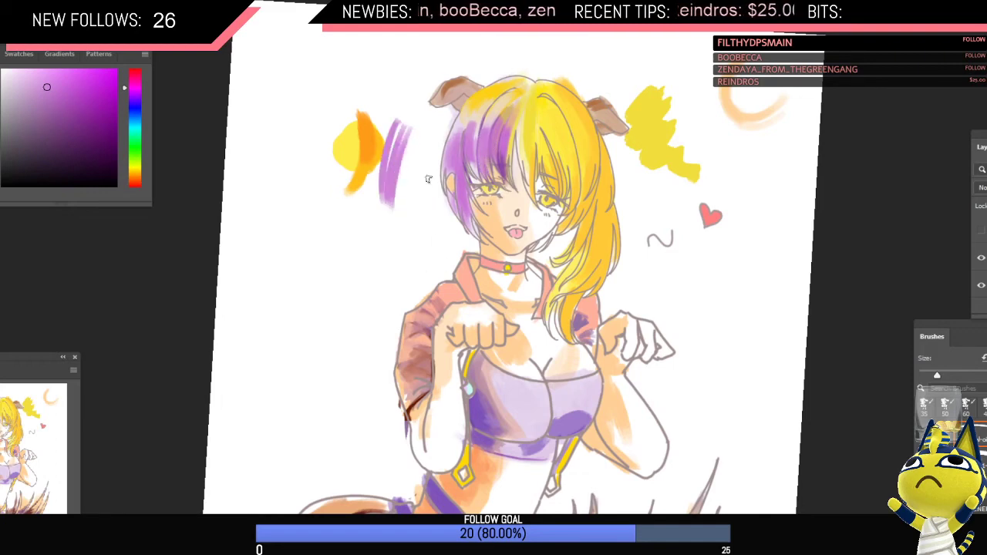
key(ctrl+z)
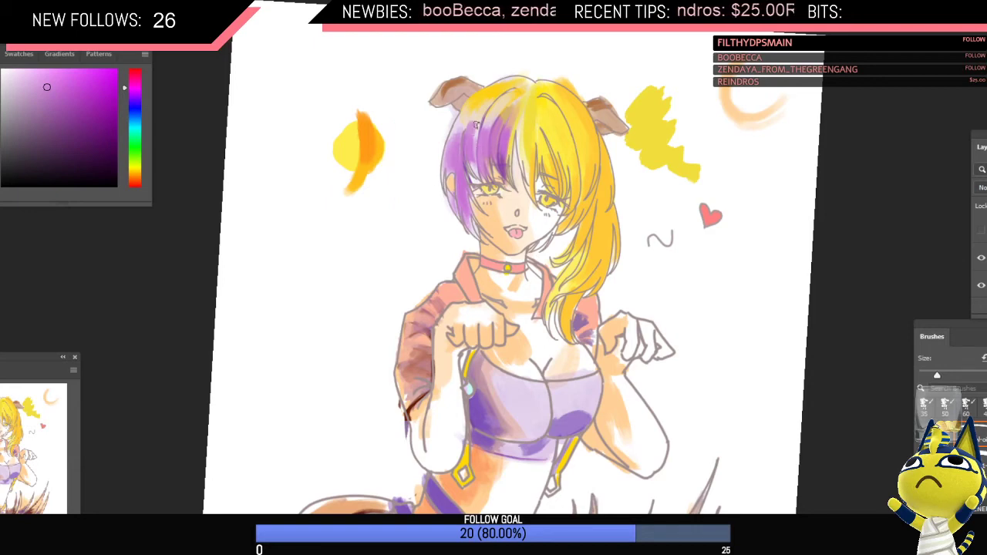
alt+click(498, 111)
key(bracketleft)
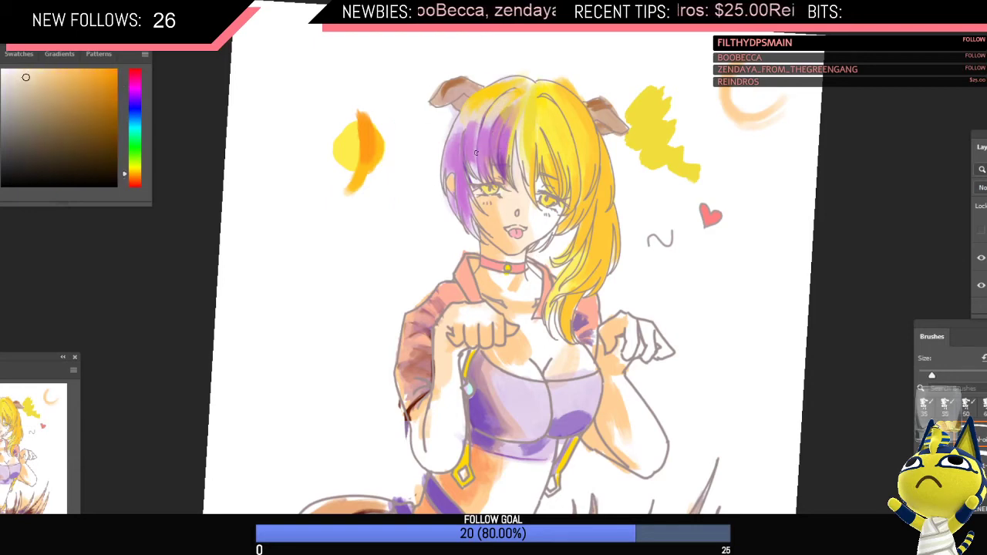
alt+click(539, 222)
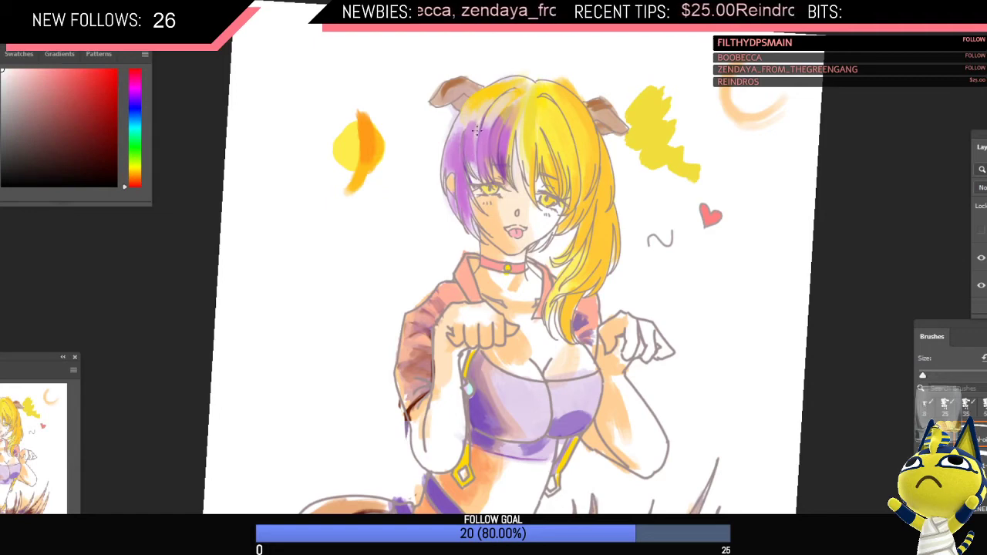
drag(445, 185, 465, 170)
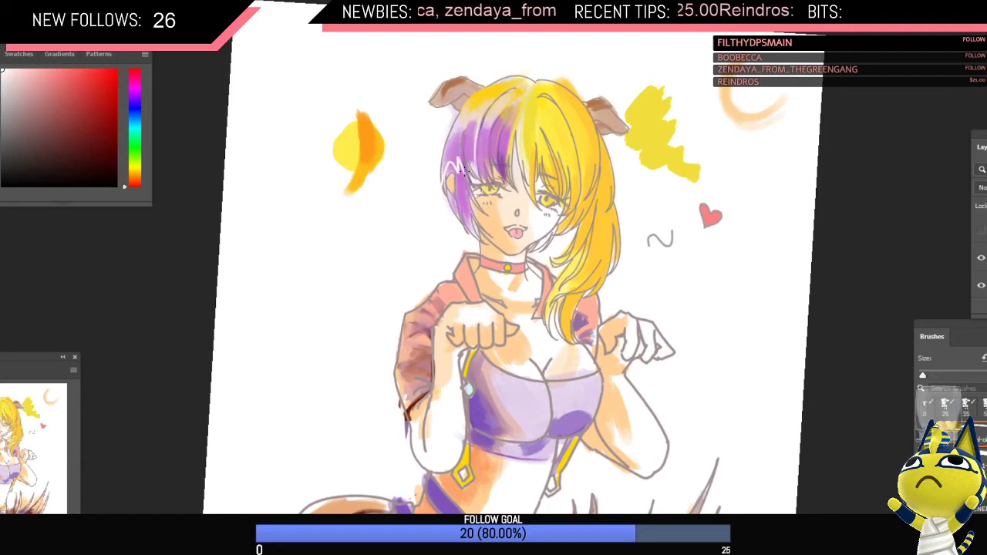
key(ctrl+z)
Step: Deepen the outer strands of the lilac bangs with a sampled purple at brush size 60, reducing the brush to 35 for the side
alt+click(497, 158)
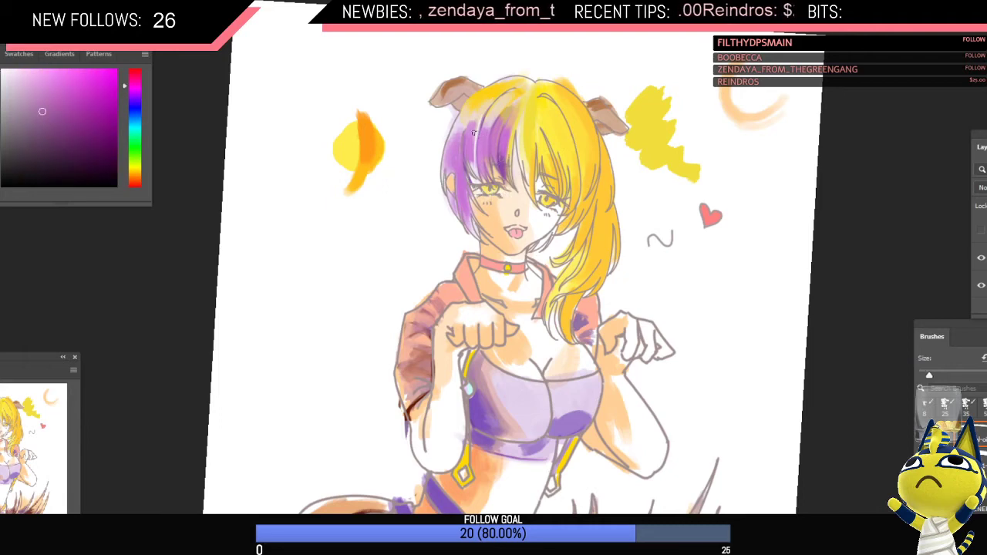
key(bracketright)
key(bracketright)
key(bracketright)
key(bracketright)
key(bracketright)
key(bracketright)
key(bracketright)
key(bracketright)
key(bracketright)
key(bracketright)
key(ctrl+z)
mouse_move(472, 116)
mouse_down()
mouse_move(475, 175)
mouse_move(474, 163)
mouse_up()
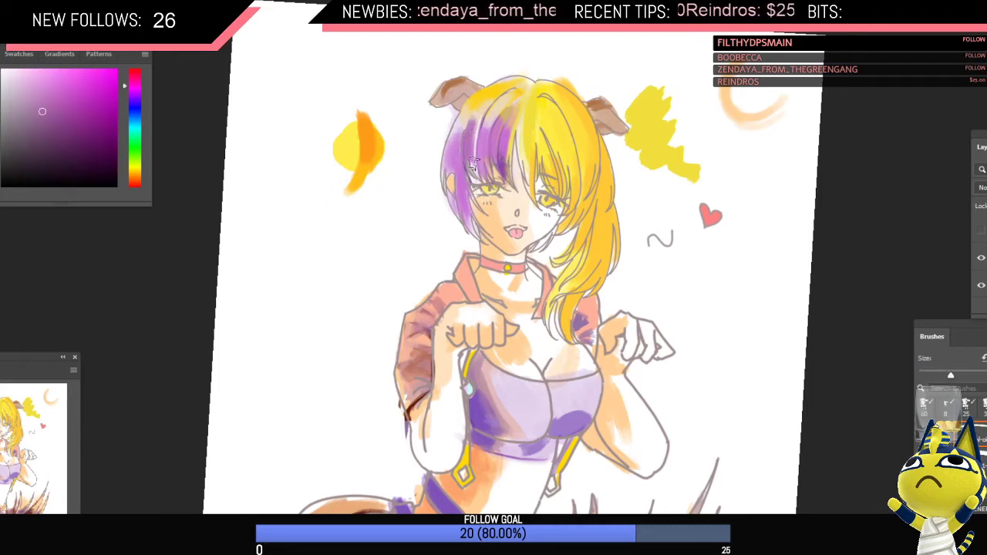
key(bracketleft)
key(bracketleft)
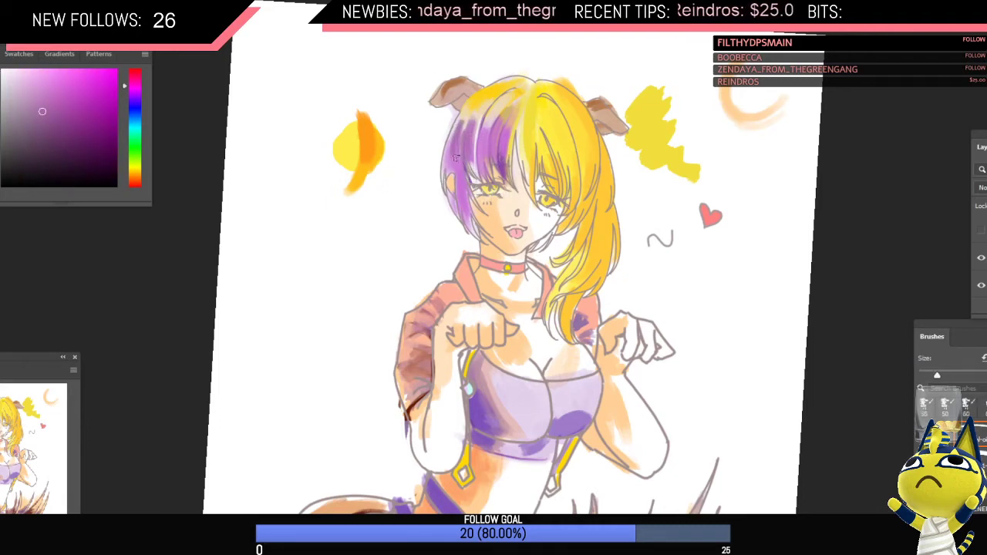
Step: Blend the upper ends of the purple strands with sampled pale and purple tones, then flip the drawing horizontally
alt+click(456, 138)
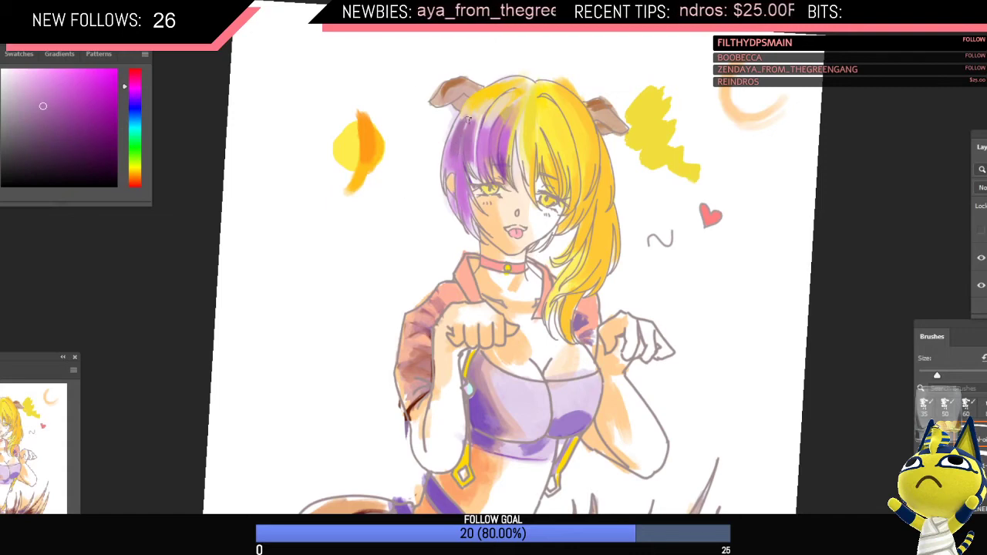
alt+click(467, 116)
key(bracketleft)
key(bracketleft)
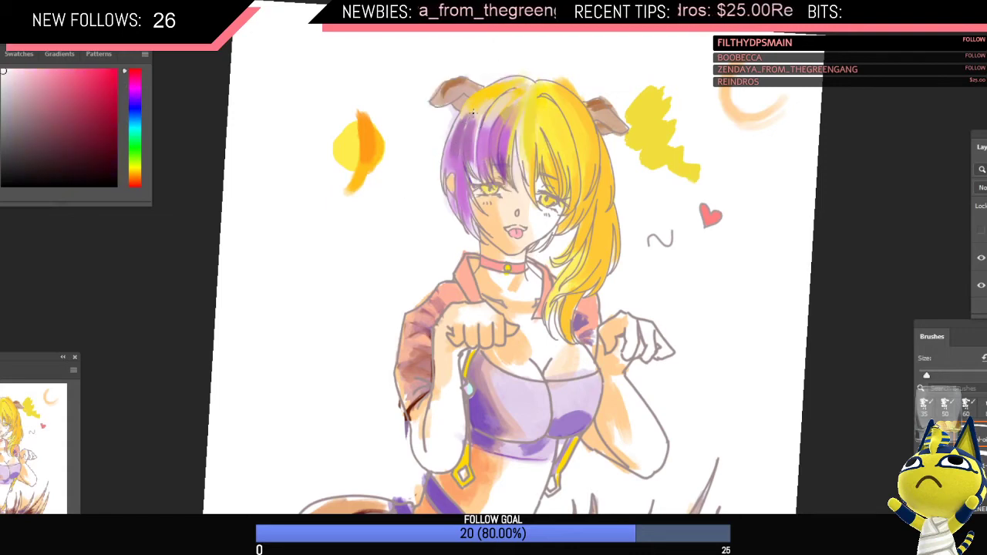
alt+click(458, 171)
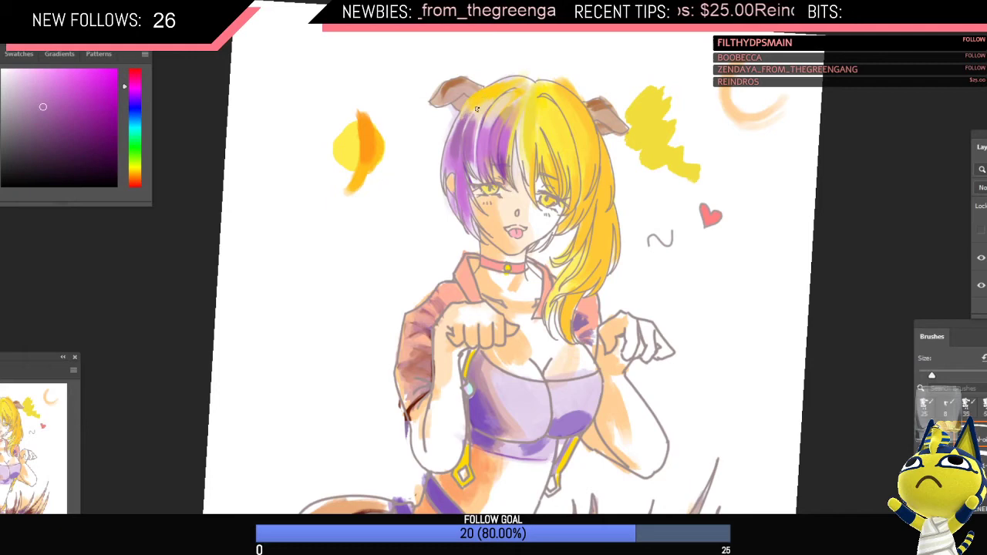
key(bracketright)
key(bracketright)
key(ctrl+shift+h)
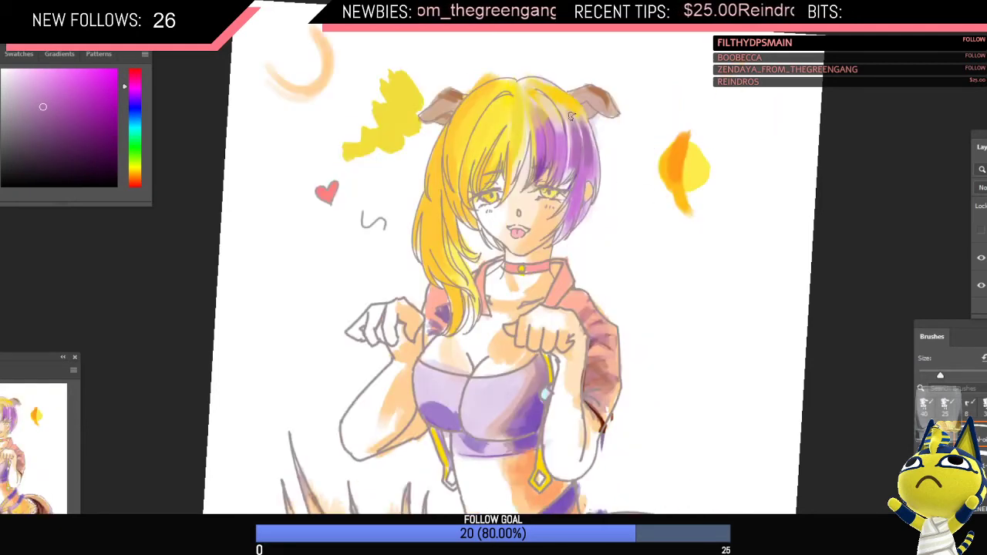
Step: Soften the yellow-to-purple transition near the ear with sampled yellow, dusty pink and mauve tones at brush size 45
alt+click(570, 119)
alt+click(570, 116)
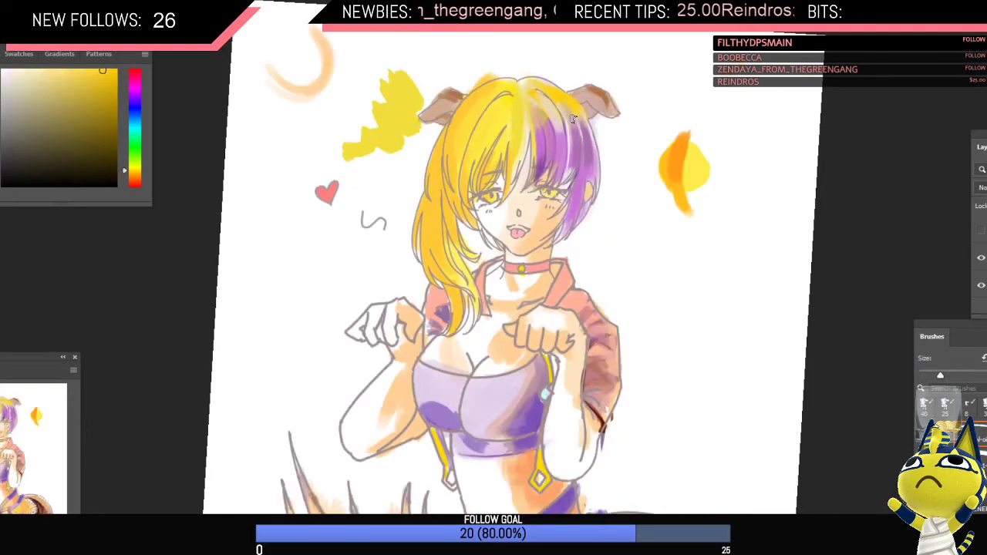
alt+click(572, 115)
key(bracketright)
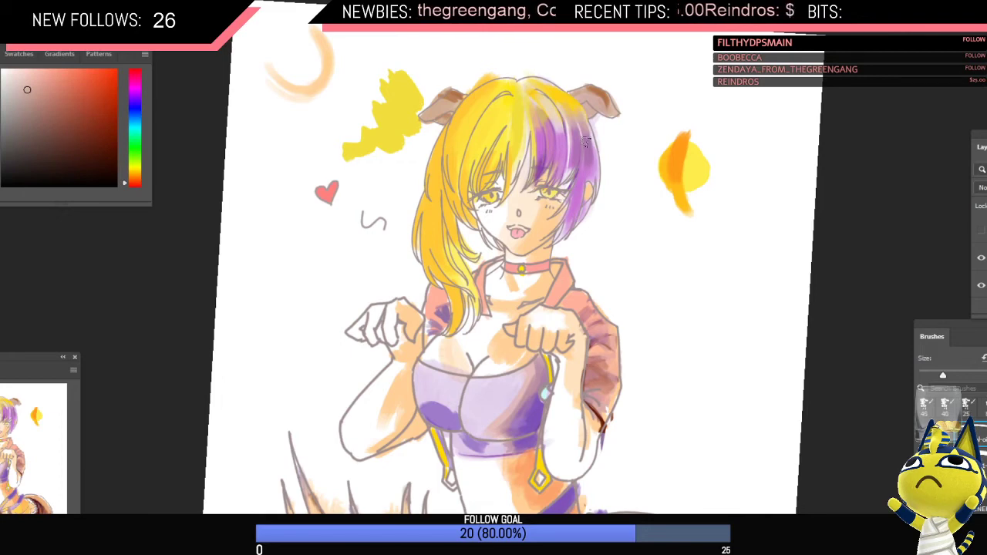
alt+click(570, 125)
alt+click(583, 126)
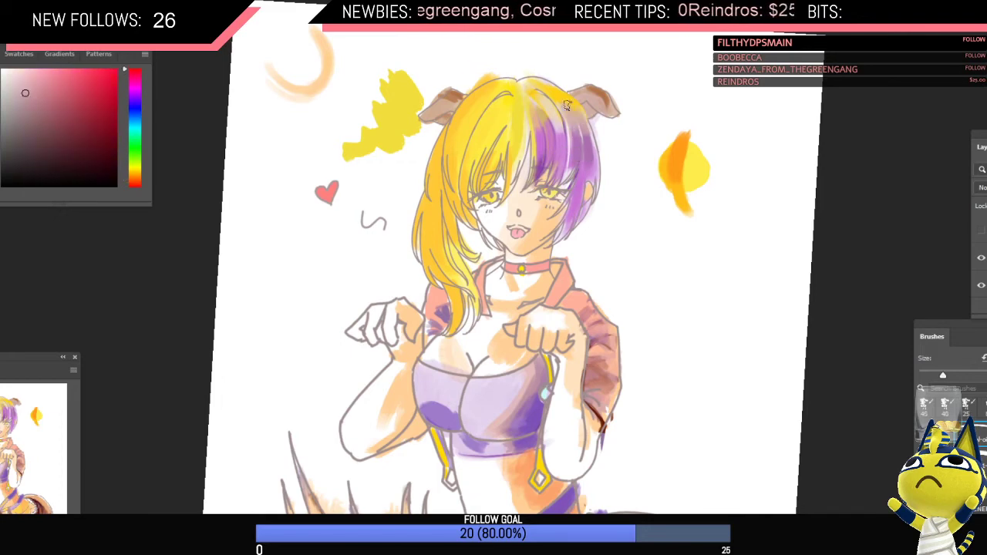
scroll(615, 165, down, 3)
scroll(593, 156, up, 3)
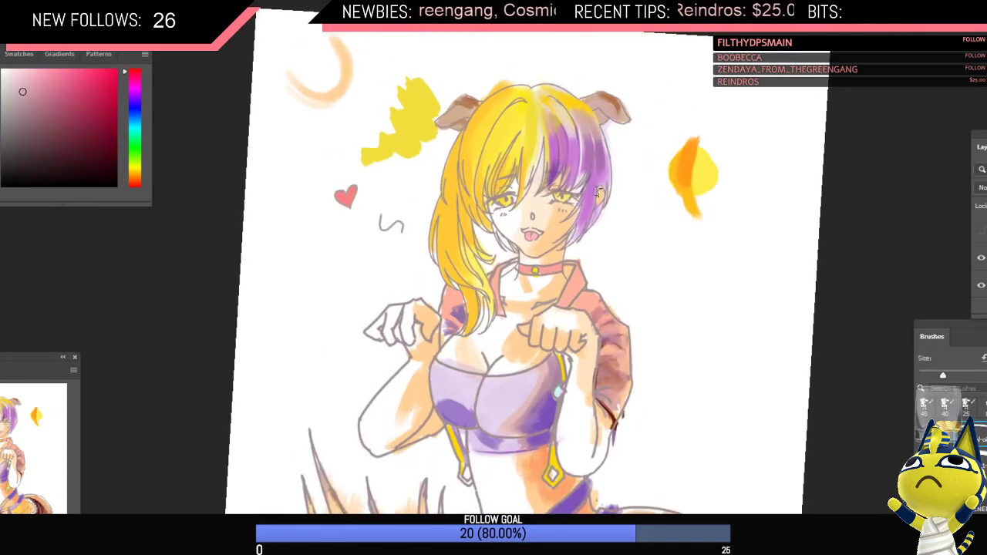
Step: Strengthen the side lock beside the human ear with sampled purple, adding fine strokes of a saturated dark purple
alt+click(598, 173)
alt+click(594, 176)
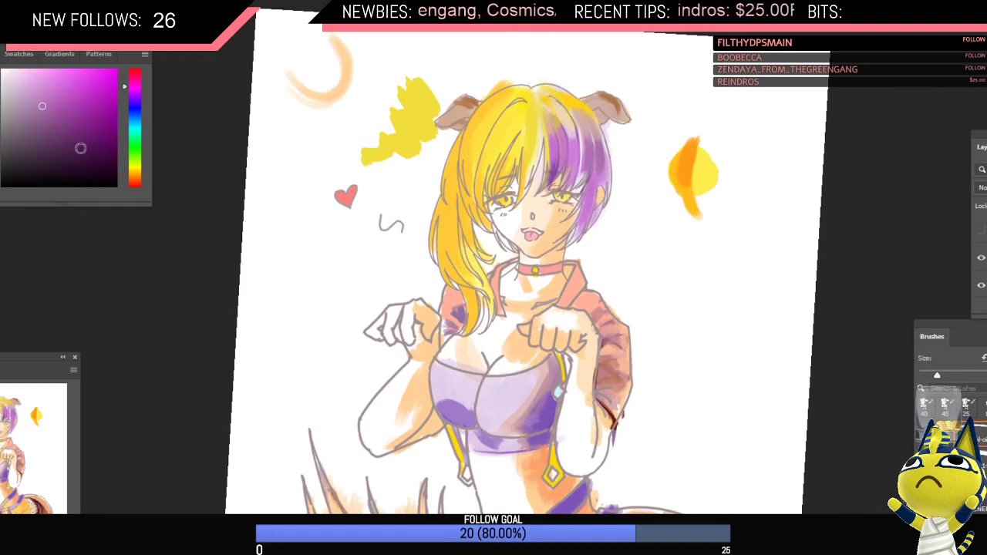
key(bracketleft)
drag(599, 190, 604, 197)
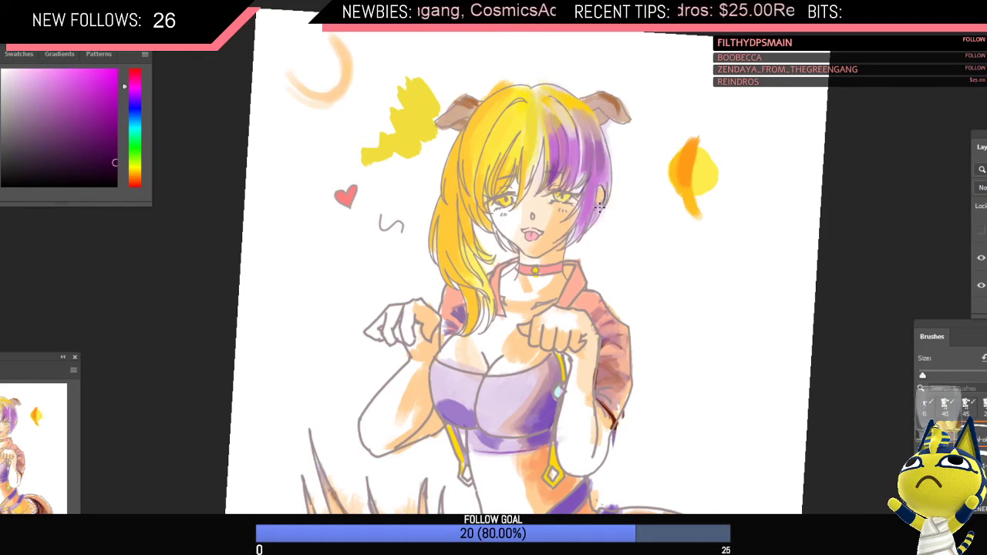
key(bracketright)
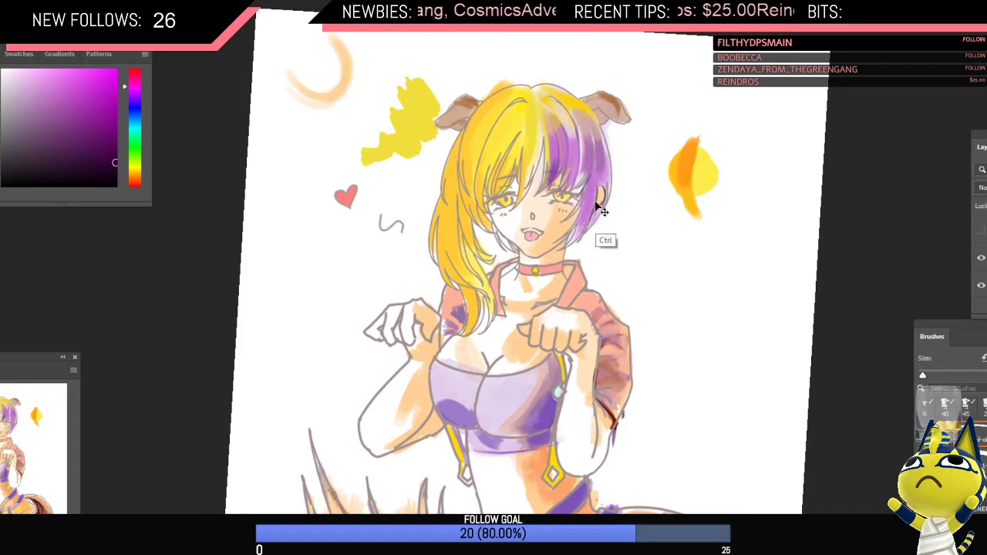
mouse_move(597, 178)
mouse_down()
mouse_move(585, 237)
mouse_move(588, 219)
mouse_move(581, 229)
mouse_up()
Step: Fill the side lock below the bangs with sampled mid and light purples at brush size 40
key(bracketright)
alt+click(592, 191)
key(bracketright)
key(bracketright)
key(bracketright)
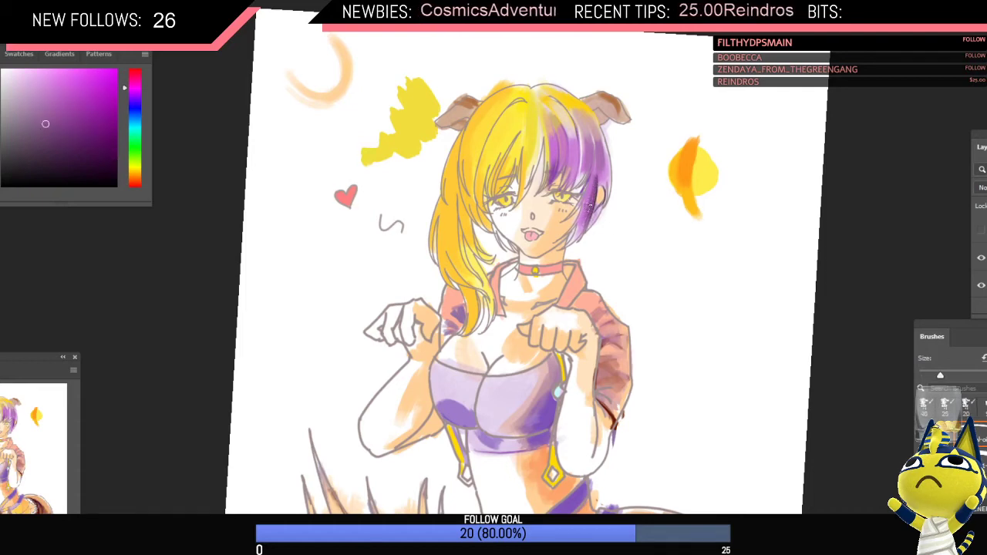
alt+click(593, 193)
alt+click(596, 169)
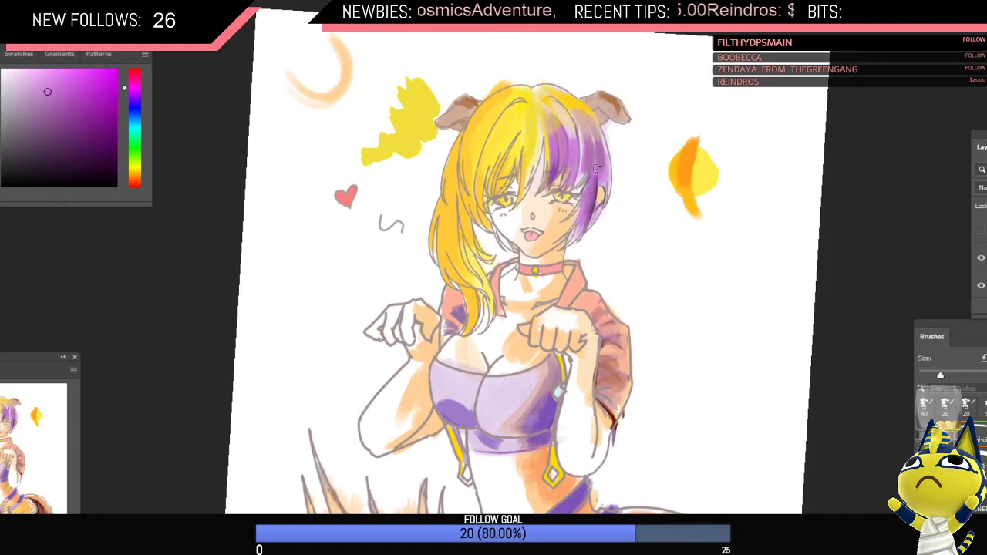
mouse_move(584, 218)
mouse_down()
mouse_move(581, 231)
mouse_move(602, 235)
mouse_up()
Step: Darken the lower tip of the side lock with deep purple at brush size 20 and blend it with a lighter purple at size 35
alt+click(595, 198)
key(bracketleft)
key(bracketleft)
alt+click(596, 198)
key(bracketleft)
key(bracketleft)
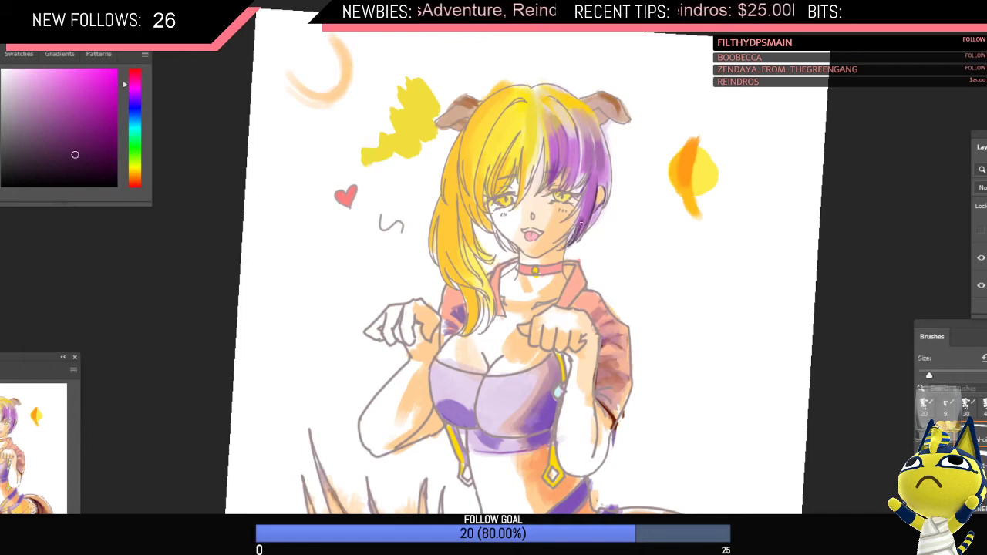
alt+click(580, 245)
key(bracketright)
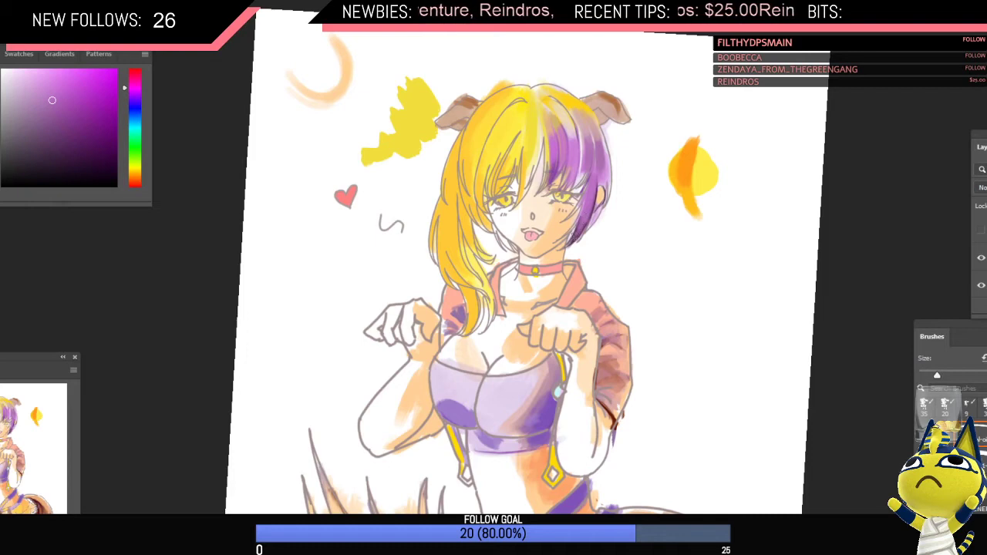
mouse_move(581, 226)
mouse_down()
mouse_move(636, 215)
mouse_move(556, 221)
mouse_up()
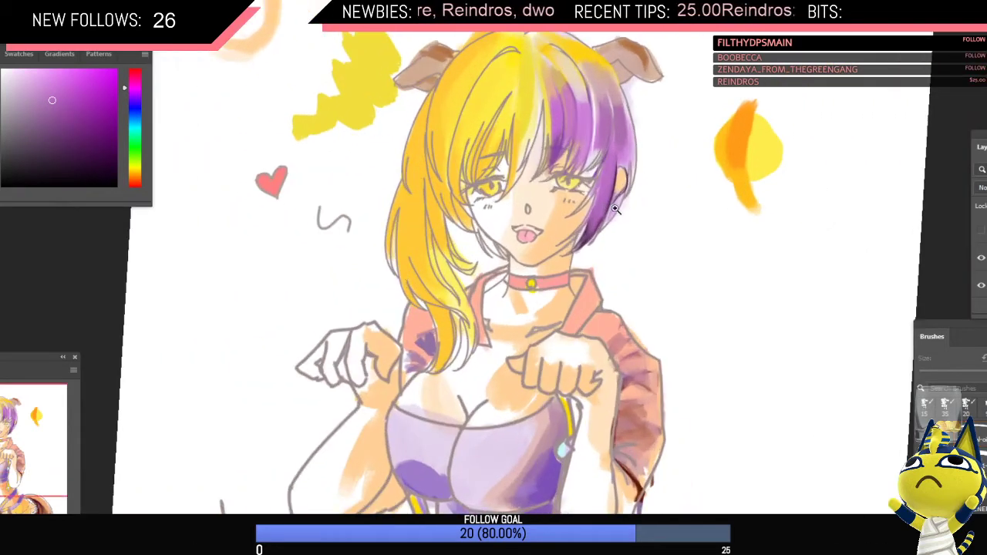
Step: Paint thin dark purple strands over the side lock beside the eye at brush size 10, then flip the drawing horizontally
scroll(603, 199, up, 1)
alt+click(617, 189)
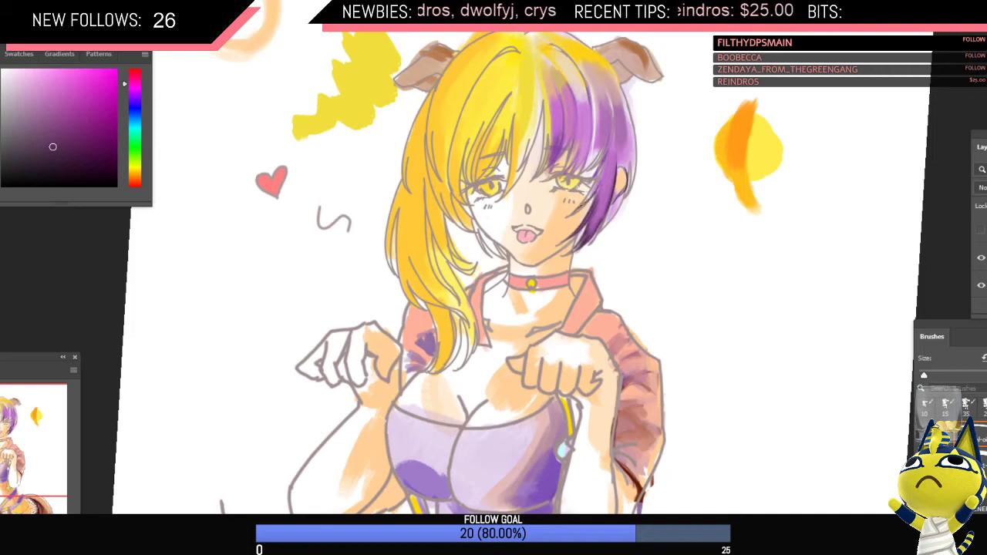
drag(602, 171, 585, 204)
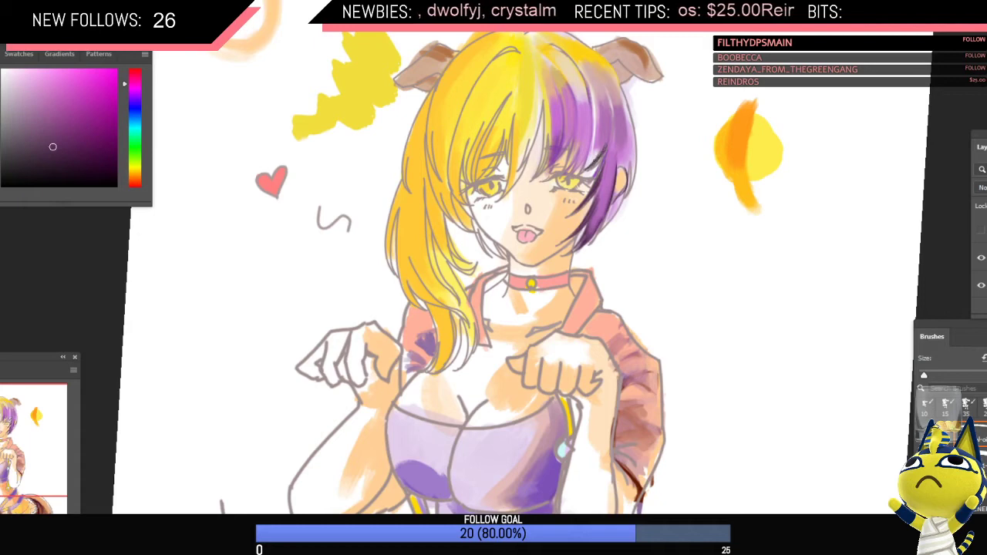
scroll(621, 190, down, 2)
key(ctrl+shift+h)
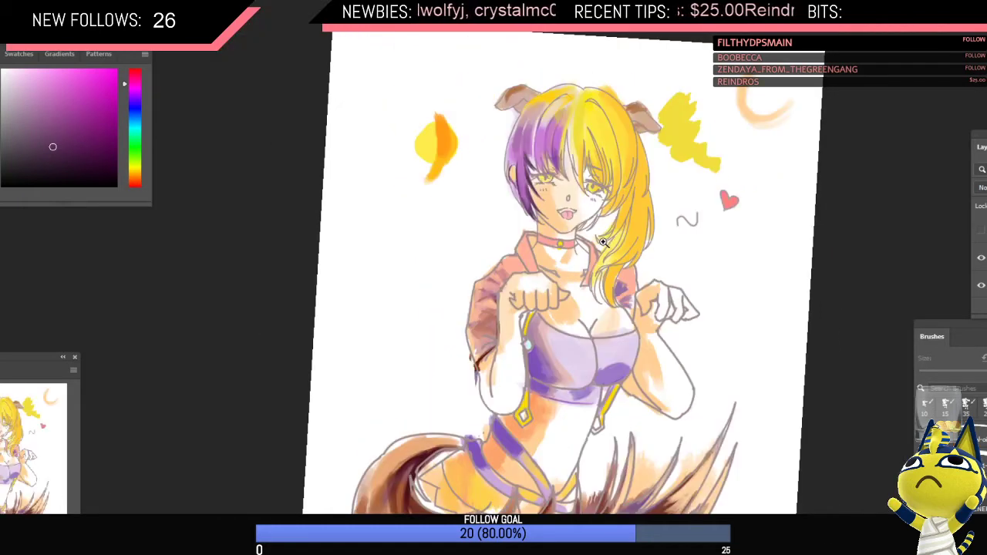
scroll(542, 175, up, 2)
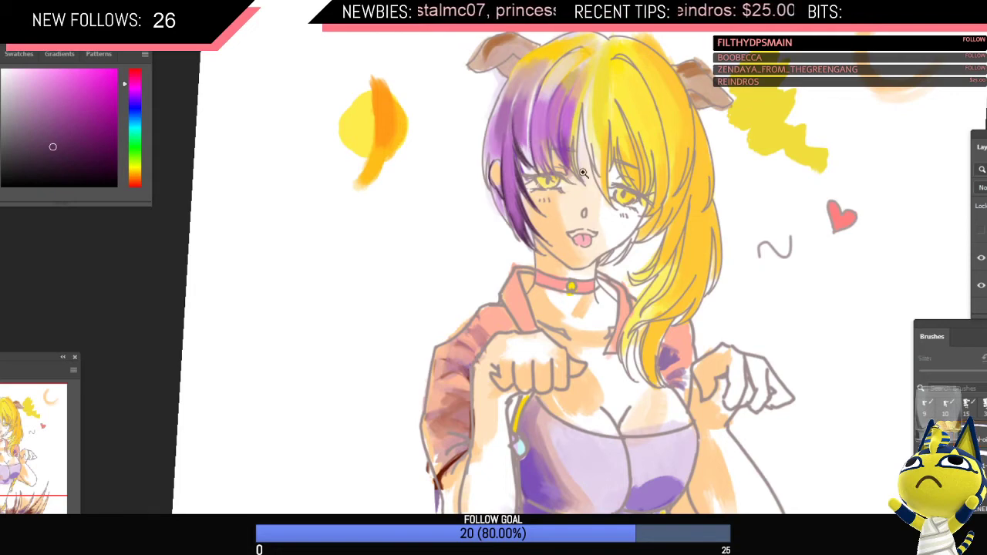
Step: Refine the hair edge beside the eye with a sampled skin tone at brush size 20 and a fine pale lilac
scroll(578, 201, down, 5)
scroll(562, 202, up, 4)
alt+click(576, 209)
key(bracketright)
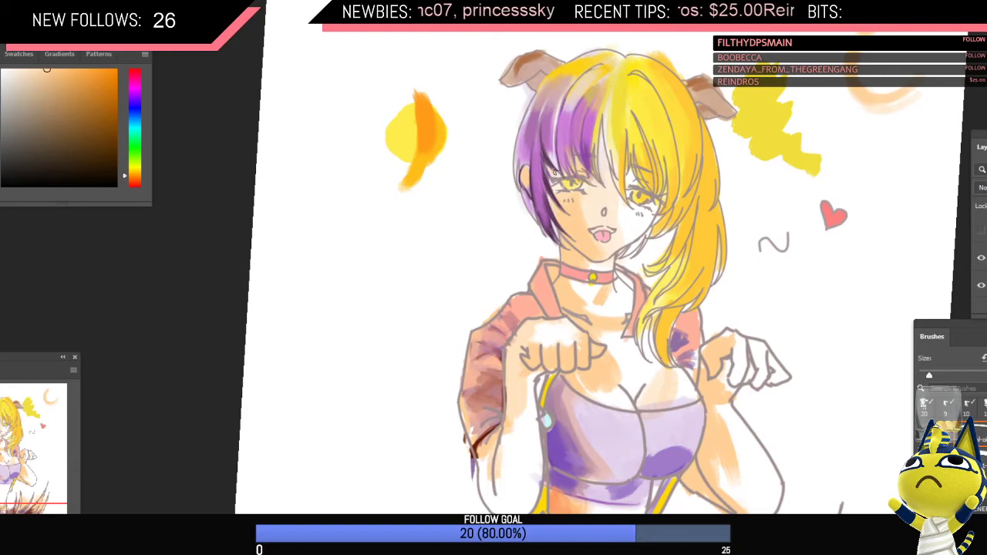
alt+click(552, 158)
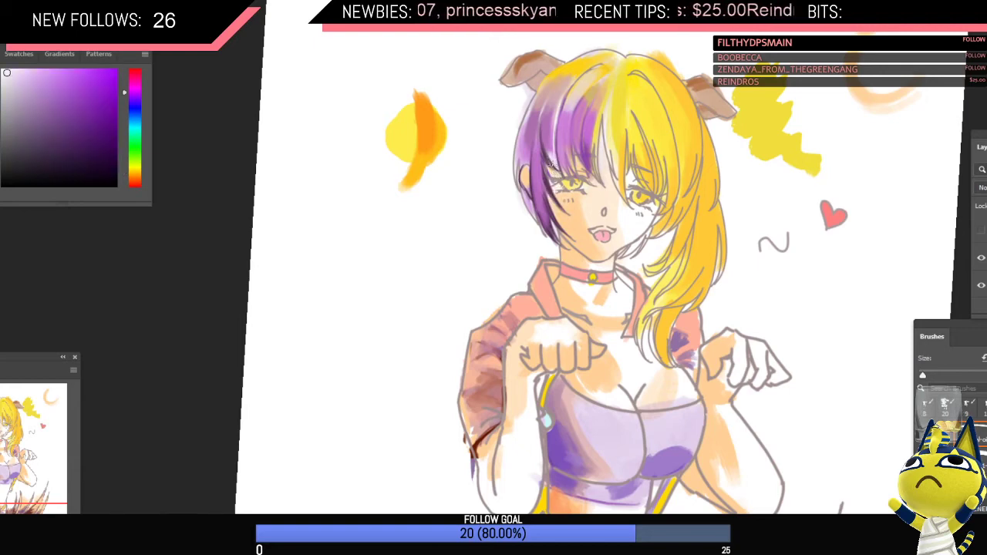
Step: Flip the drawing horizontally and touch up the strands around the human ear with a sampled purple at brush size 15
scroll(597, 188, down, 3)
key(ctrl+shift+h)
scroll(684, 165, up, 3)
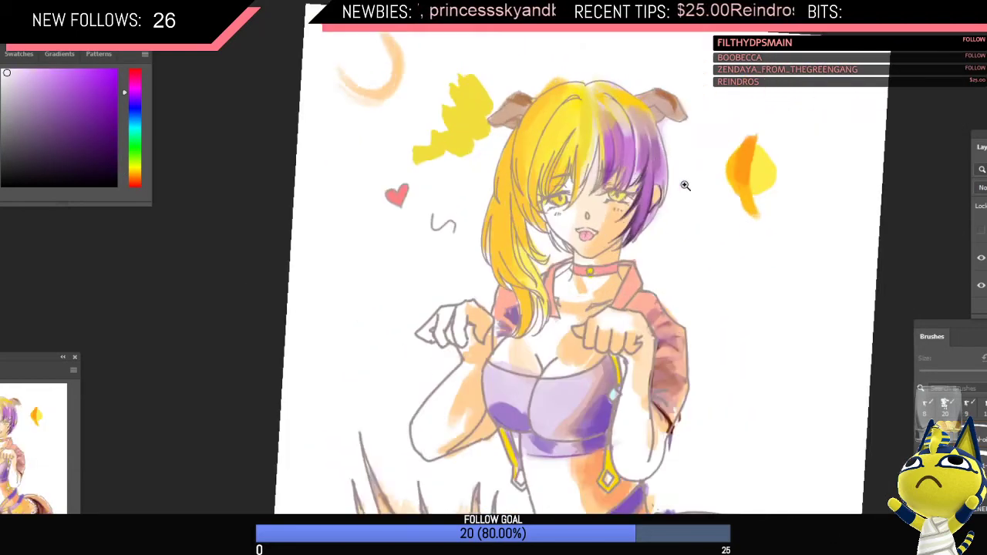
alt+click(652, 197)
key(bracketright)
key(bracketright)
key(bracketright)
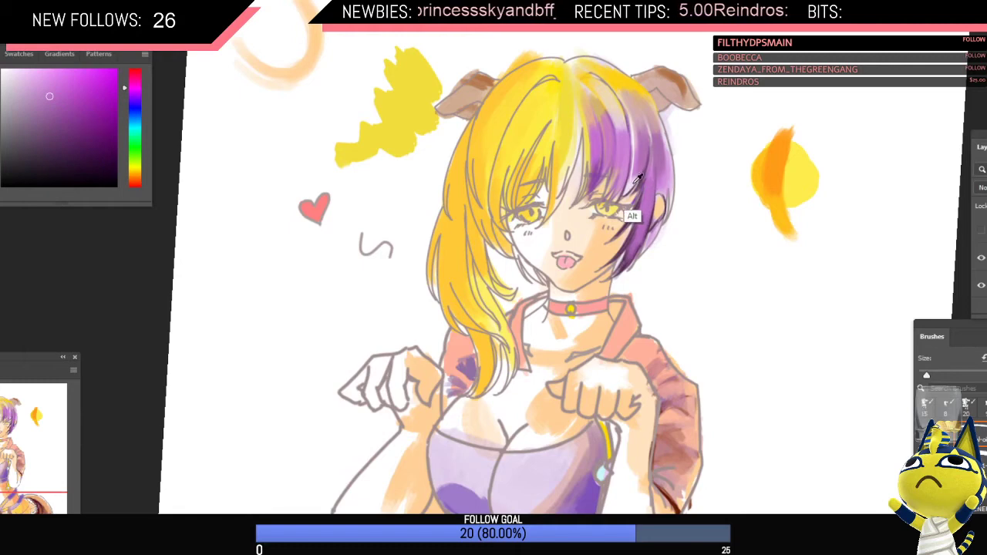
alt+click(630, 185)
drag(638, 122, 637, 114)
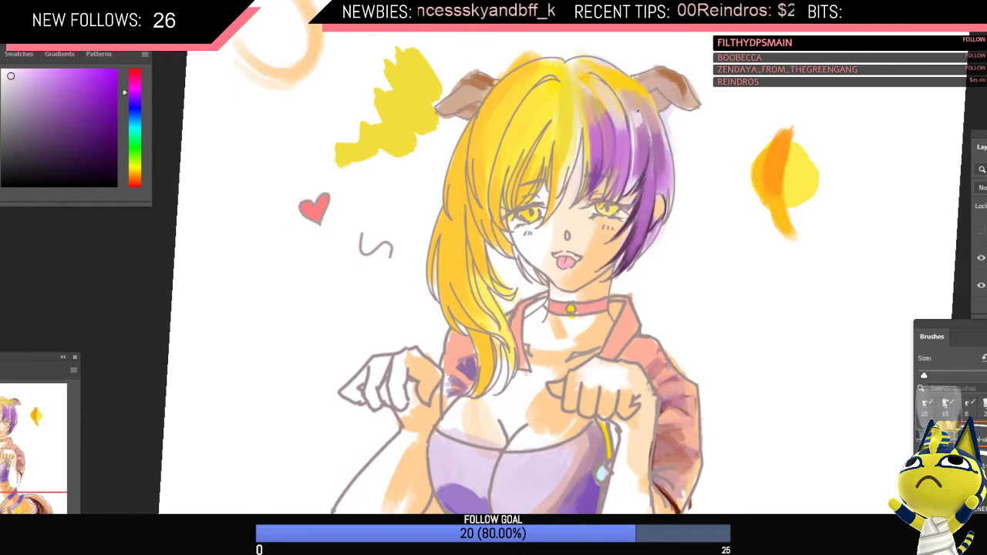
key(ctrl+z)
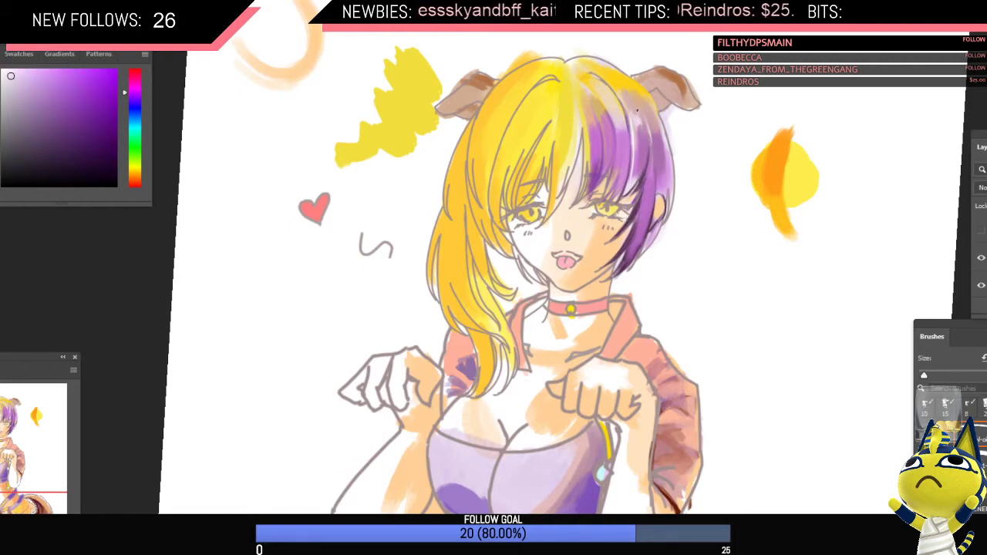
Step: Flip the drawing horizontally and soften the roots of the purple bangs with sampled muted pinkish tones at brush size 15
scroll(637, 117, up, 3)
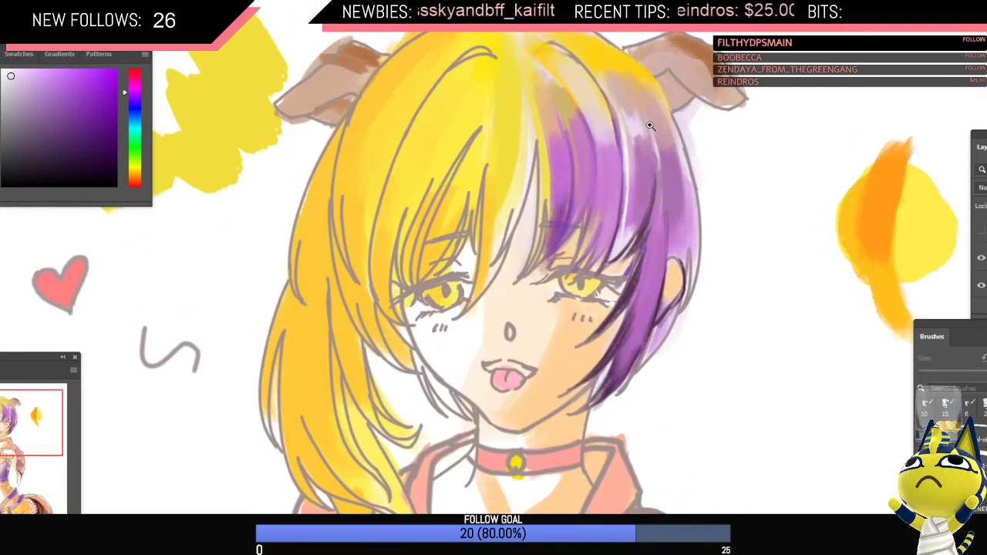
scroll(658, 142, down, 6)
key(ctrl+shift+h)
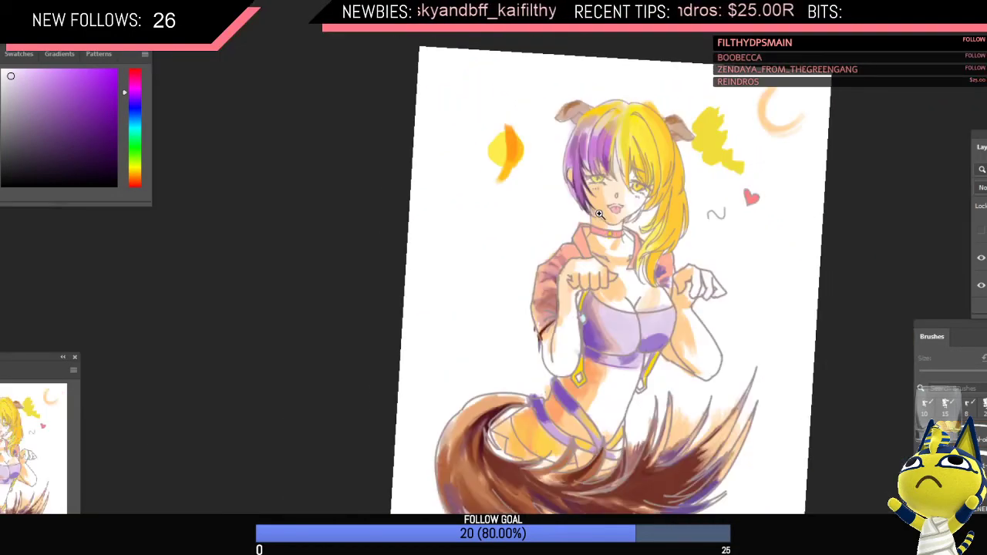
scroll(603, 145, up, 2)
alt+click(577, 126)
key(])
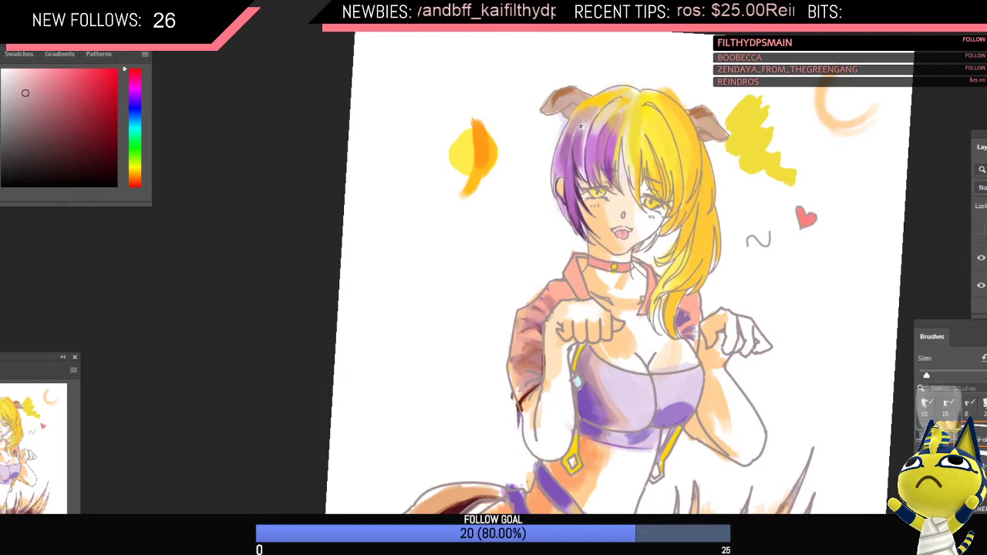
alt+click(585, 118)
scroll(633, 142, down, 3)
scroll(586, 131, up, 2)
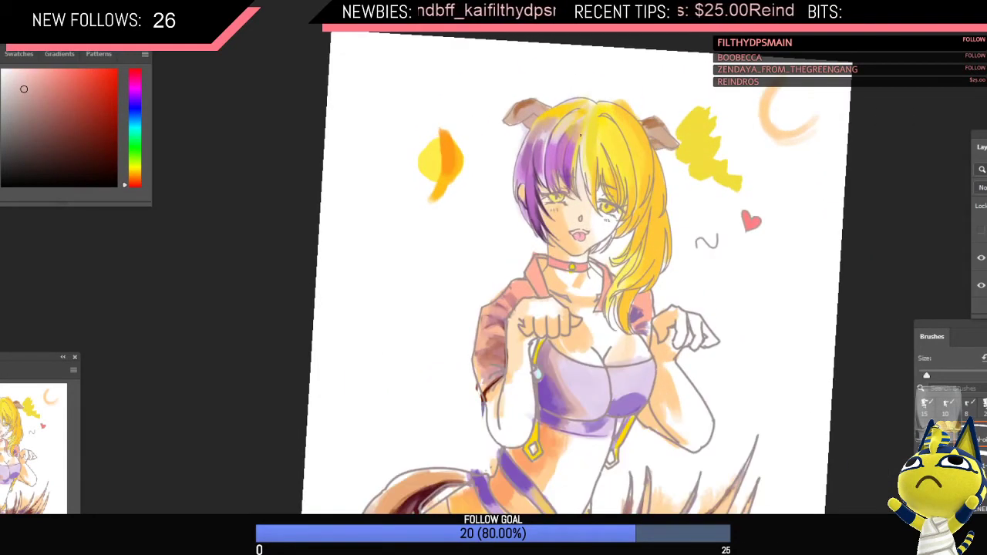
Step: Blend the hair parting with sampled yellow at brush size 40 and paint sampled purple streaks into the yellow bangs
alt+click(577, 128)
key(bracketright)
key(bracketright)
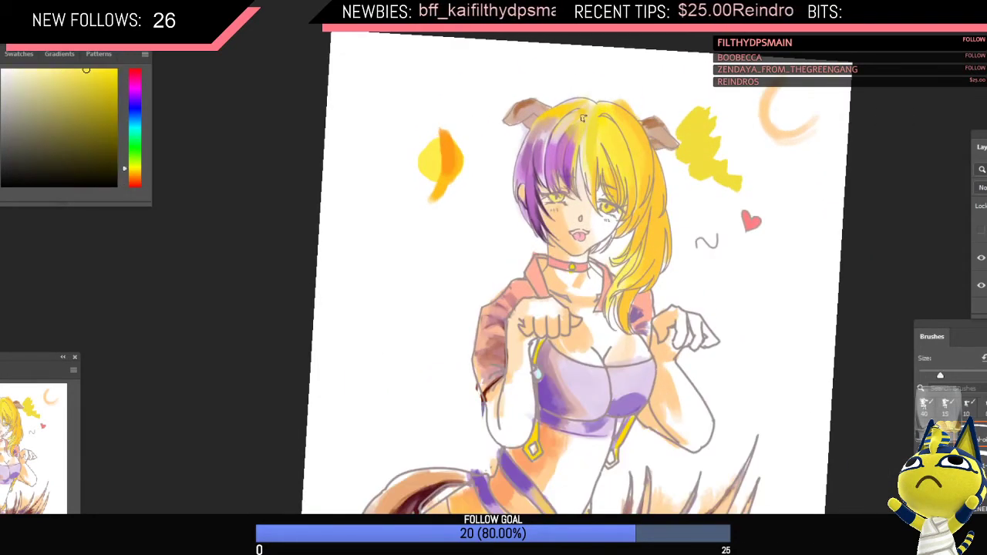
alt+click(584, 154)
mouse_move(586, 141)
mouse_down()
mouse_move(590, 168)
mouse_move(623, 169)
mouse_move(616, 152)
mouse_move(632, 186)
mouse_move(592, 209)
mouse_up()
alt+click(609, 173)
alt+click(618, 160)
alt+click(608, 130)
alt+click(620, 152)
key([)
Step: Tint the crown beside the parting with a sampled dusty mauve at brush size 30, flipping the drawing horizontally to check both sides
key(ctrl+shift+h)
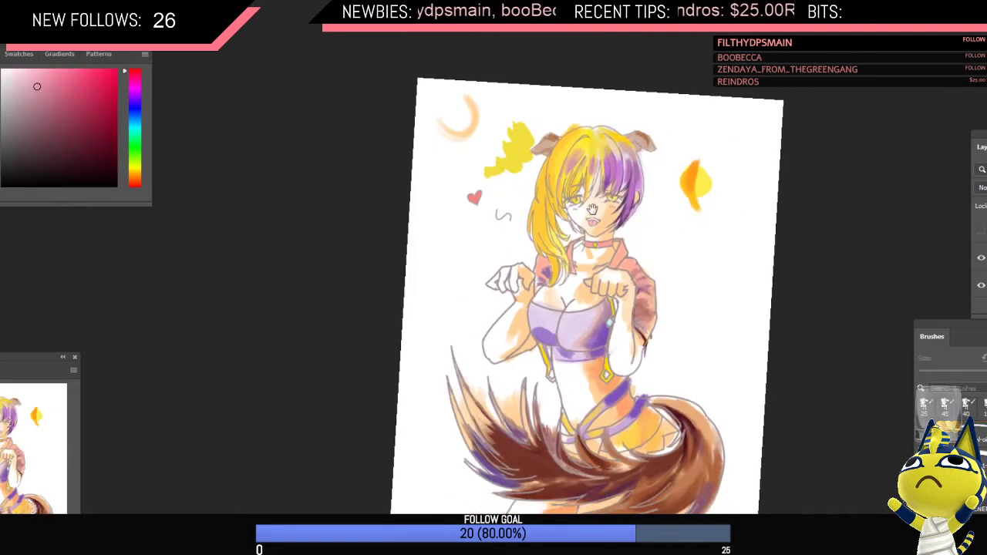
scroll(593, 209, up, 2)
alt+click(562, 195)
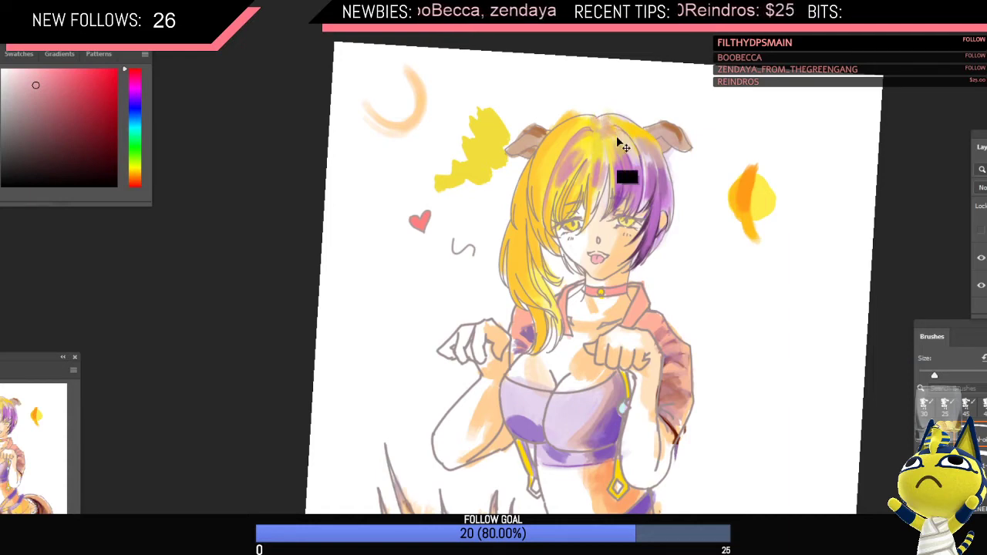
ctrl+click(654, 162)
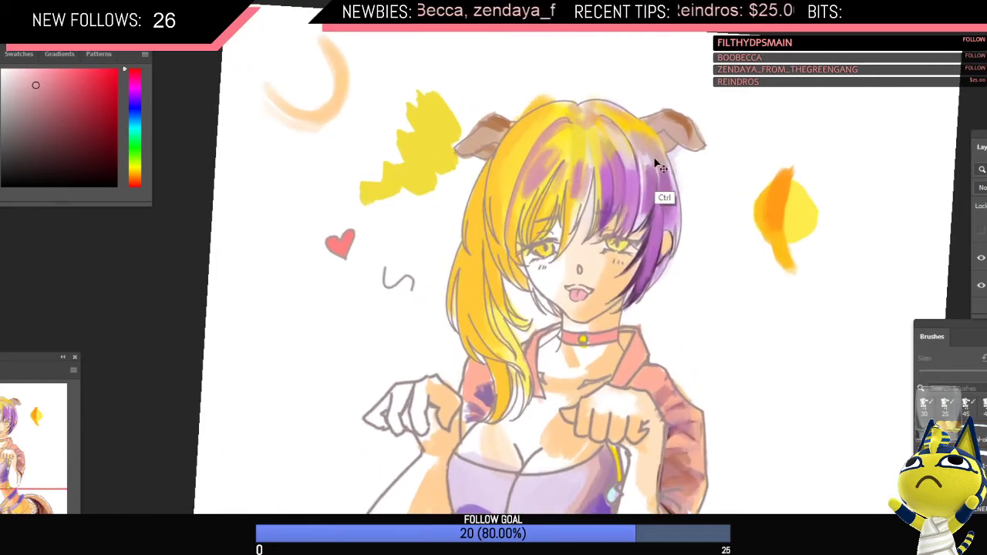
drag(648, 163, 633, 179)
key(h)
drag(589, 133, 607, 129)
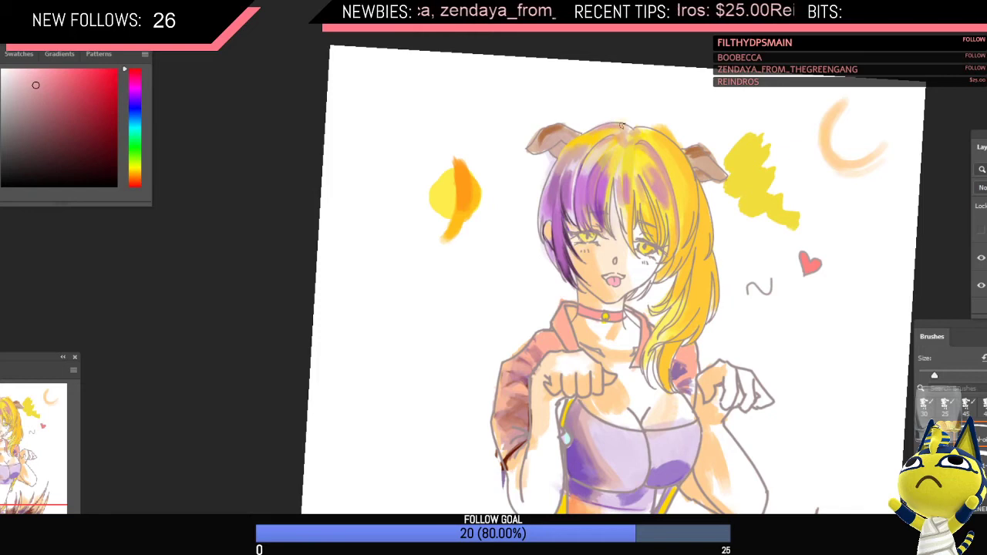
Step: Clean up the outer edge of the crown with sampled canvas white at brush size 9
alt+click(620, 104)
key(bracketleft)
key(bracketleft)
key(bracketleft)
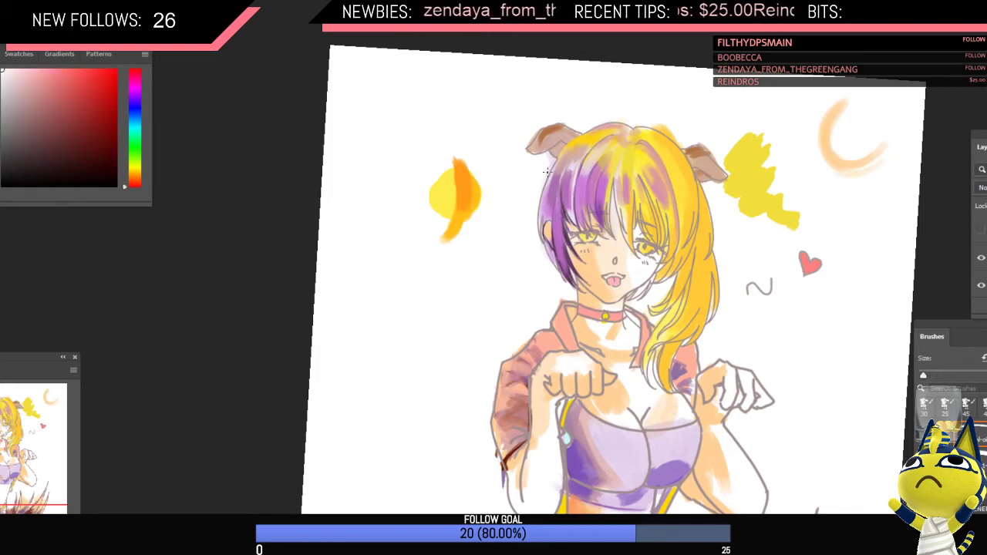
drag(613, 125, 584, 137)
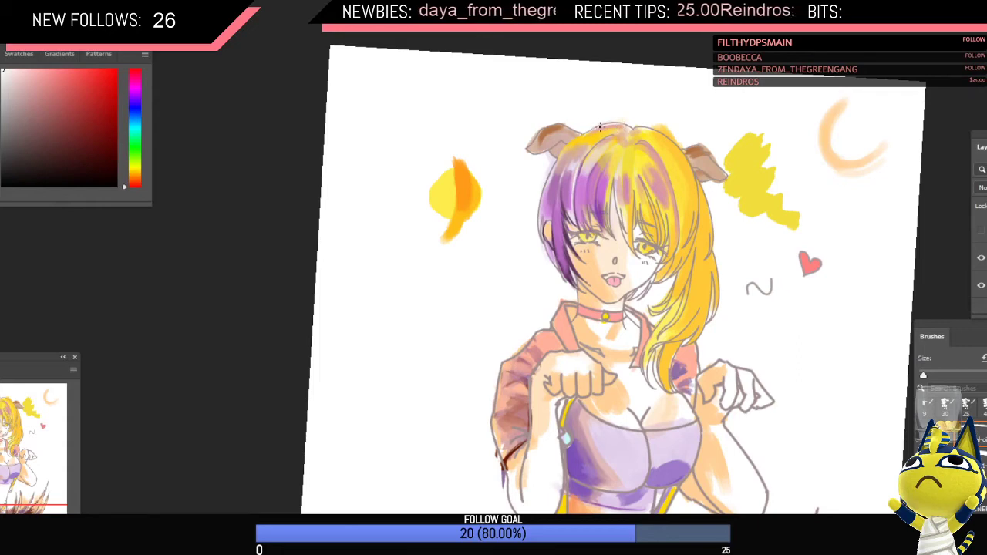
drag(629, 120, 578, 139)
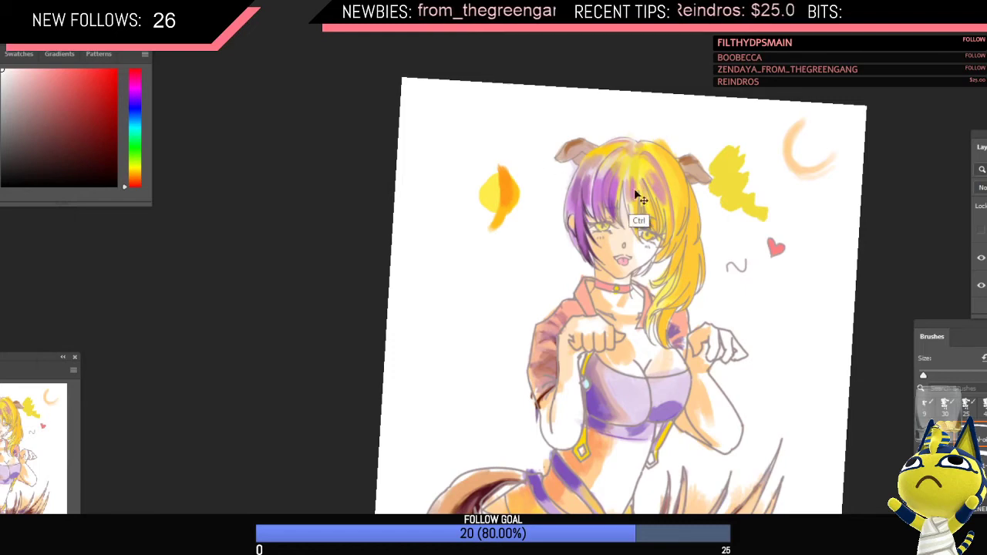
Step: Paint thin dark blue strands down the purple hair beside the human ear at brush size 9
scroll(592, 219, up, 2)
alt+click(594, 235)
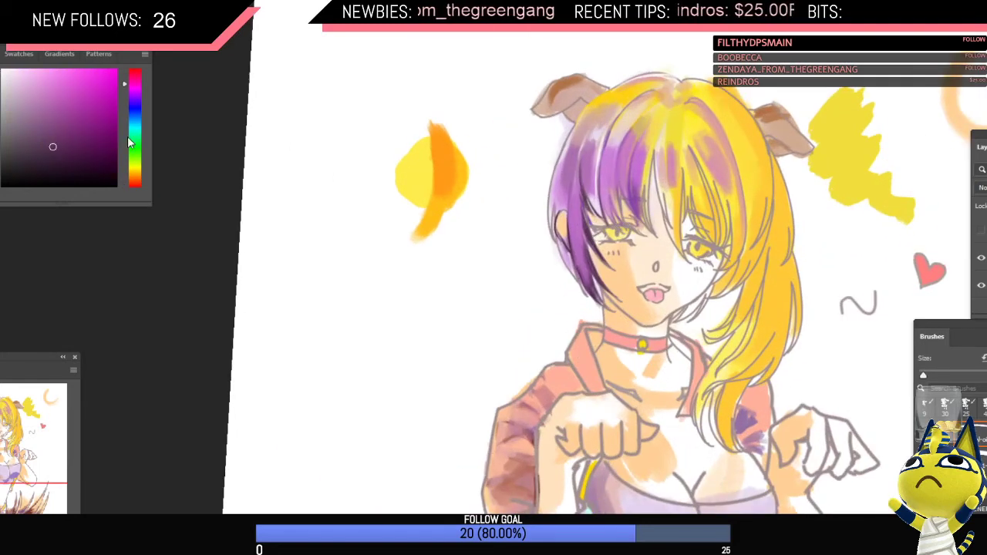
click(138, 103)
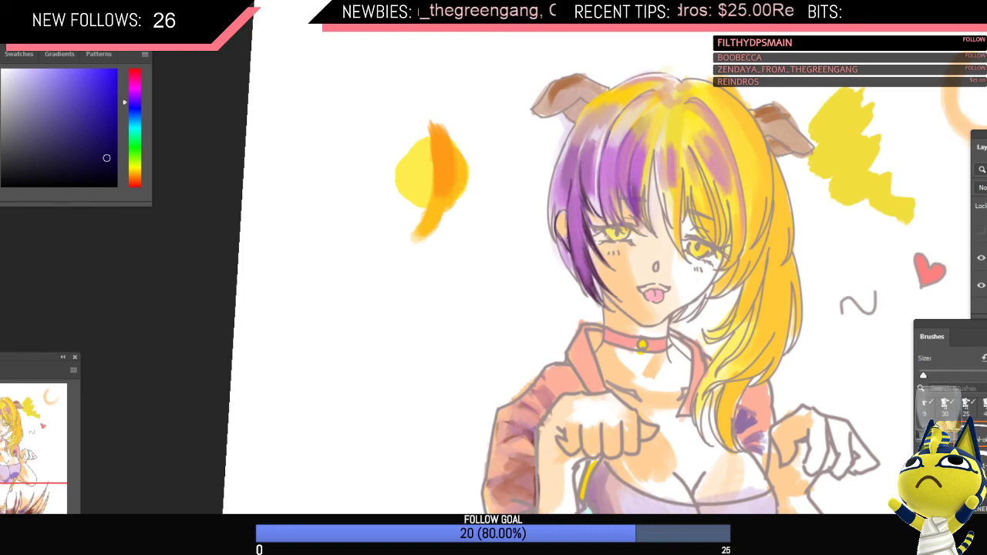
drag(570, 179, 570, 248)
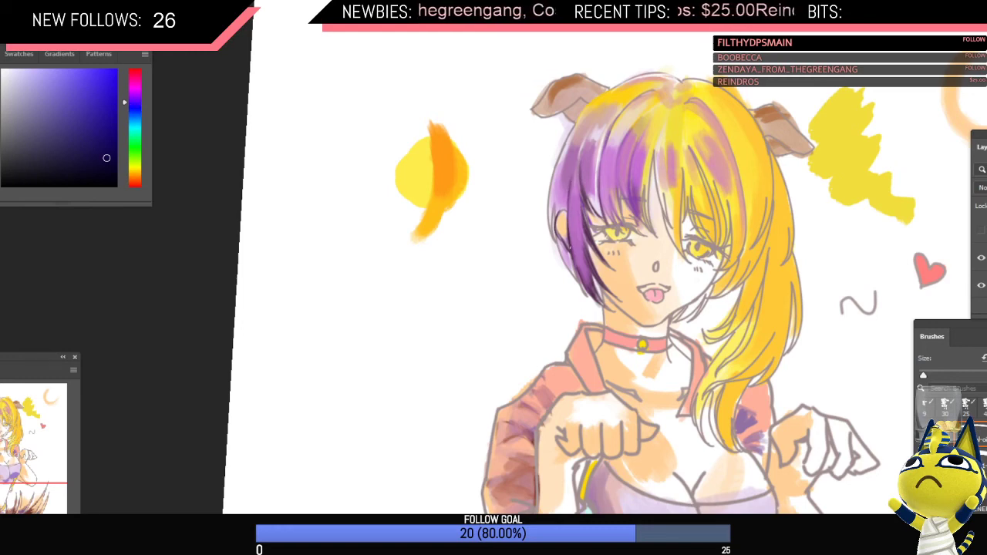
drag(573, 184, 569, 251)
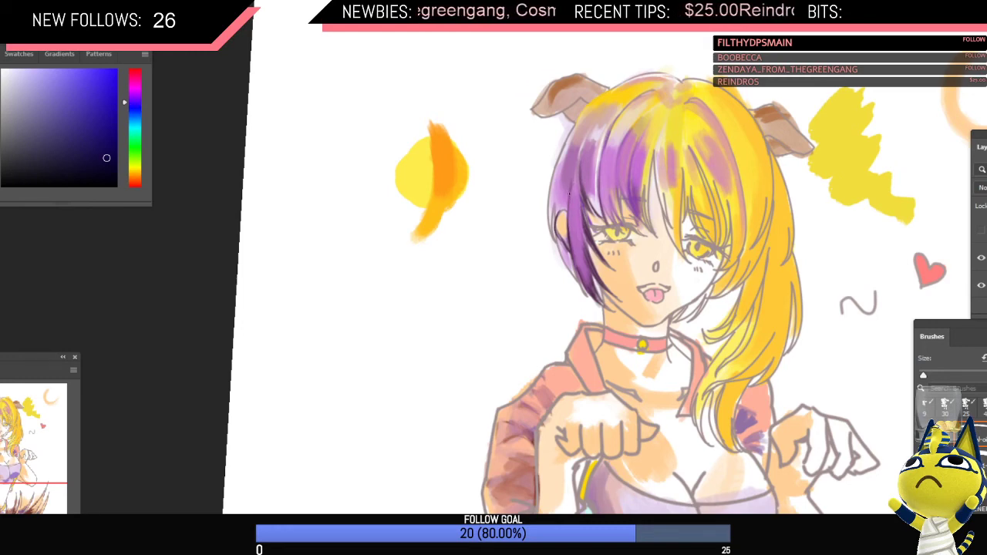
Step: Paint a thin dark purple strand down the middle of the bangs, where the purple and yellow hair meet
scroll(583, 179, down, 5)
scroll(562, 176, up, 4)
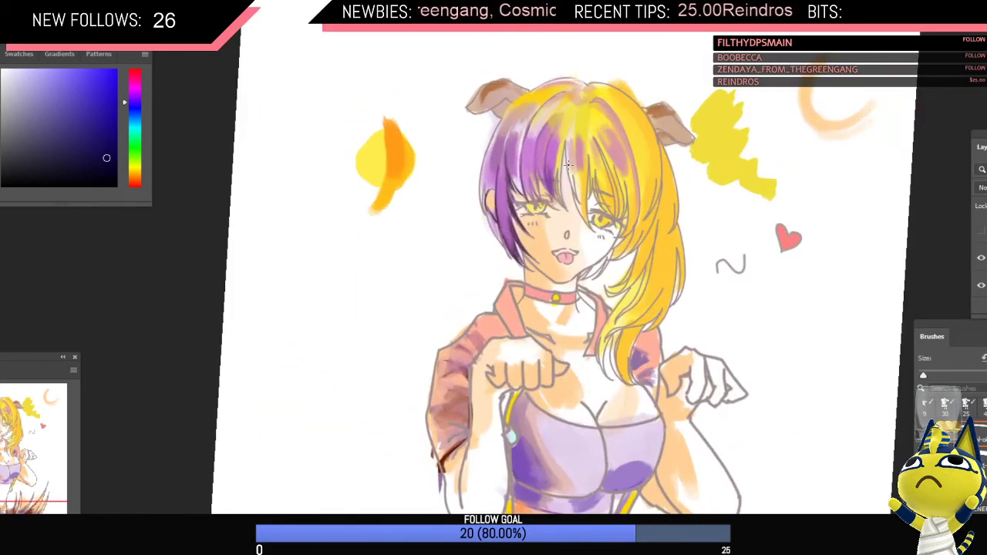
key(bracketright)
key(bracketright)
drag(567, 150, 574, 186)
key(ctrl+z)
key(bracketleft)
key(bracketleft)
key(bracketleft)
drag(566, 145, 576, 192)
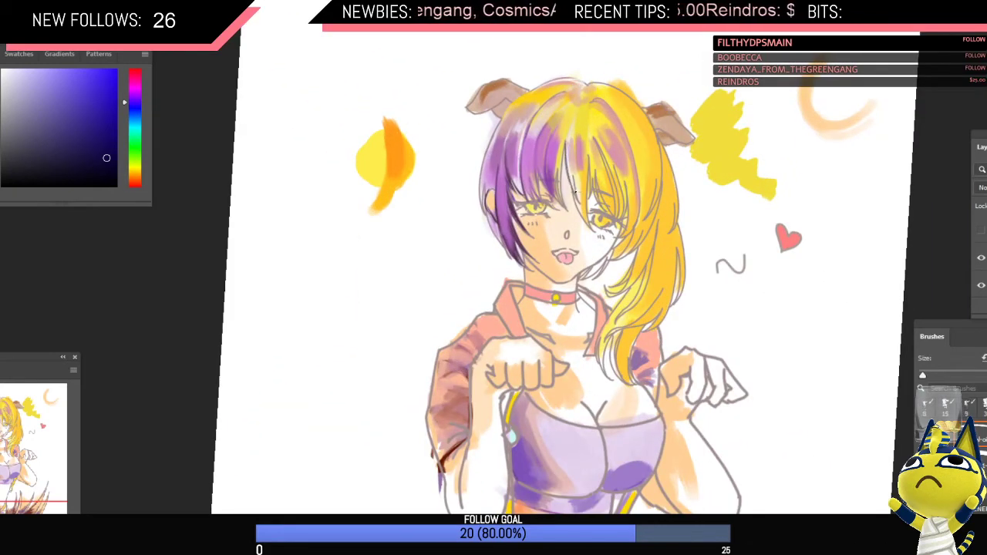
key(ctrl+z)
mouse_move(566, 146)
mouse_down()
mouse_move(581, 205)
mouse_move(570, 156)
mouse_up()
Step: Touch up the central bangs with a pale pink and a muted purple sampled from the hair
key(bracketright)
key(bracketright)
key(bracketright)
key(bracketright)
key(bracketright)
key(bracketright)
alt+click(577, 153)
key(bracketleft)
key(bracketleft)
key(bracketleft)
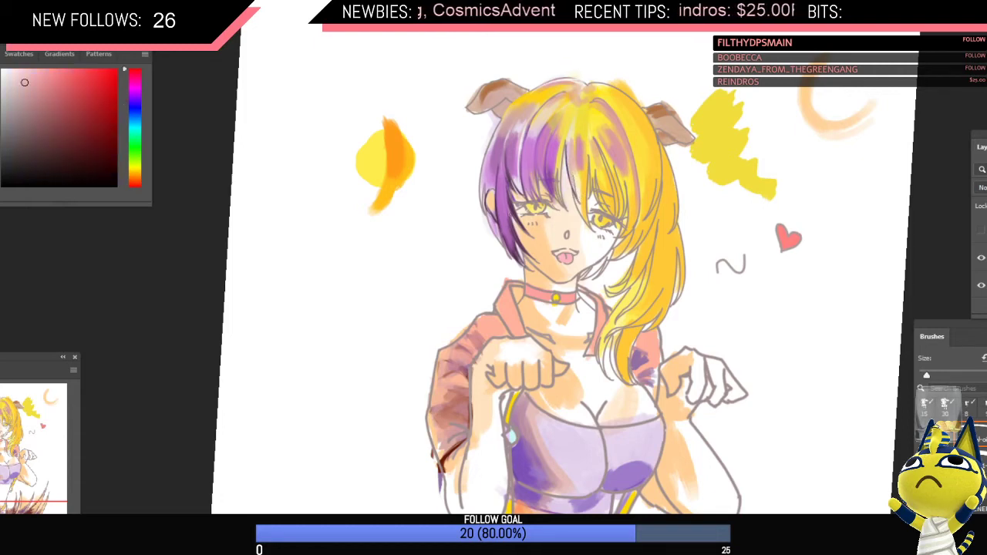
alt+click(515, 264)
key(bracketleft)
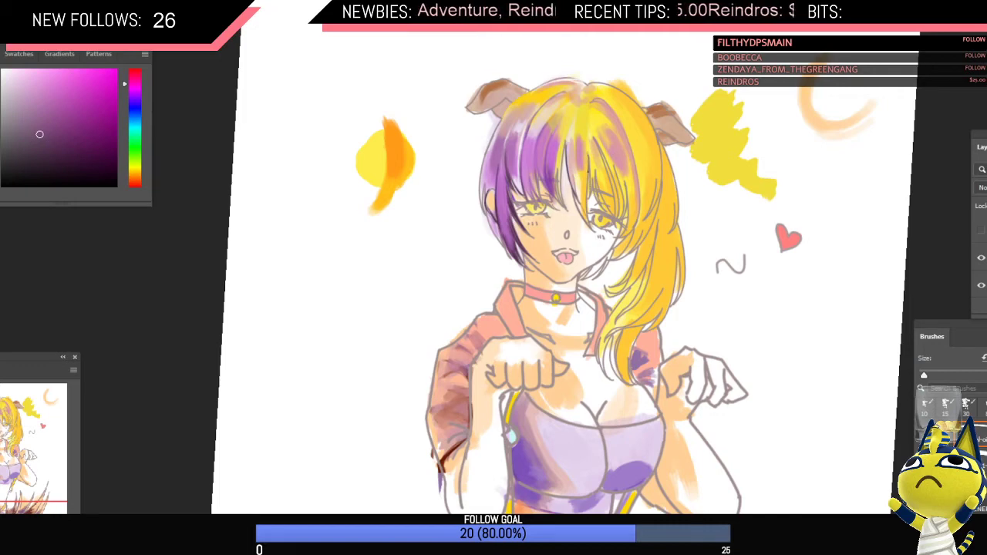
Step: Flip the canvas horizontally to work on the mirrored drawing
drag(609, 184, 572, 267)
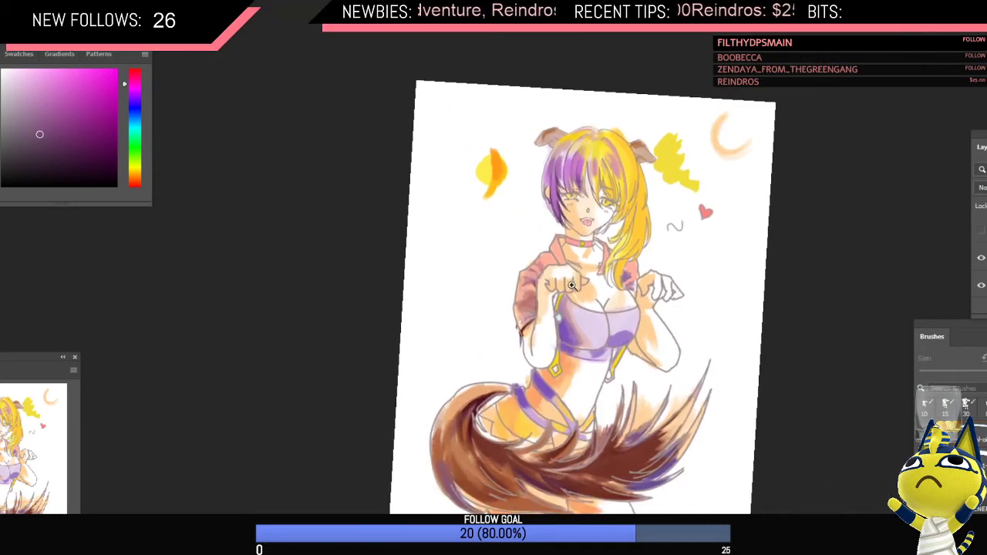
key(ctrl+shift+h)
drag(588, 191, 636, 212)
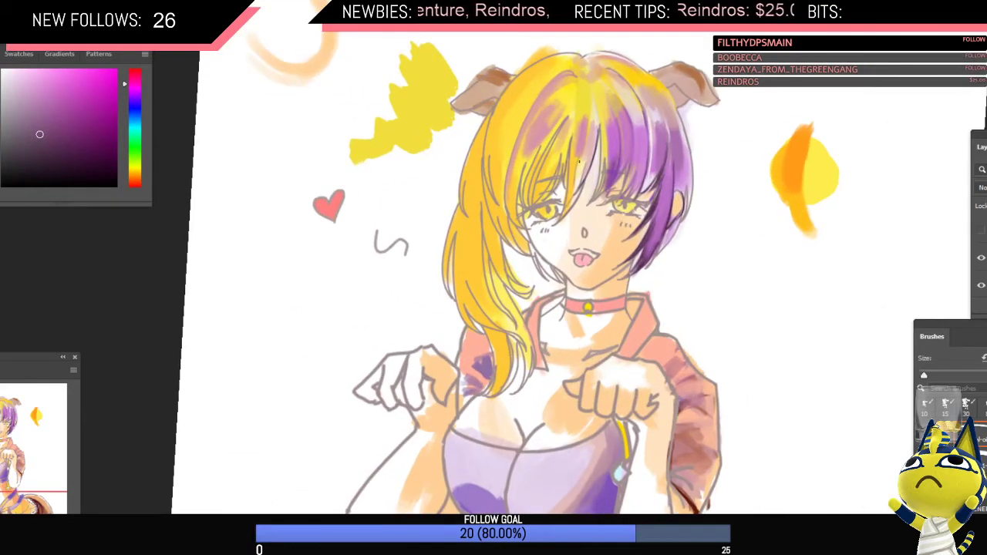
Step: Paint over the hair strand between the eyes with a larger brush, using mauve-pink tones sampled from the bangs
key(bracketright)
key(bracketright)
key(bracketright)
key(bracketright)
key(bracketright)
drag(580, 141, 578, 165)
alt+click(585, 134)
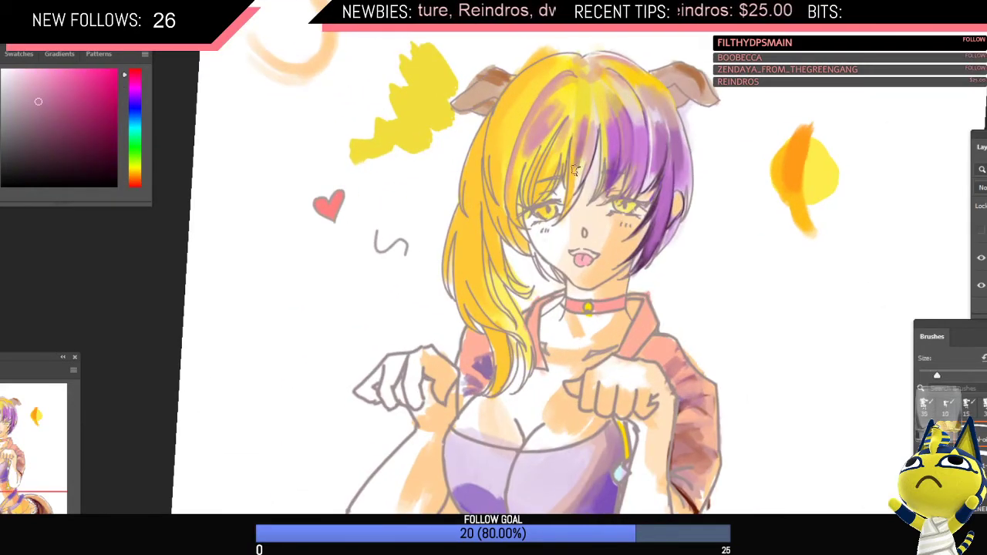
alt+click(582, 134)
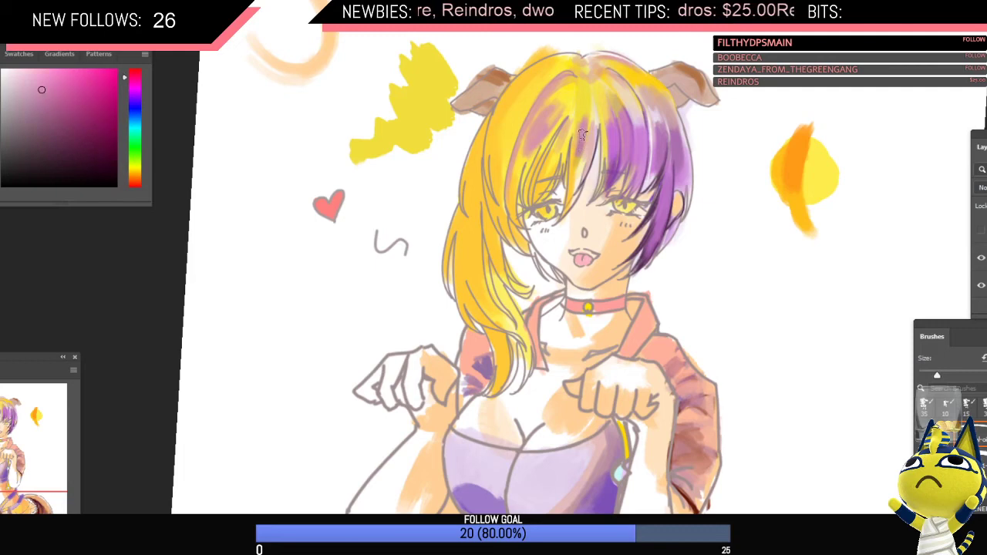
Step: Blend the parting and front strands using pale pink, yellow and light purple sampled from the hair
scroll(590, 123, down, 3)
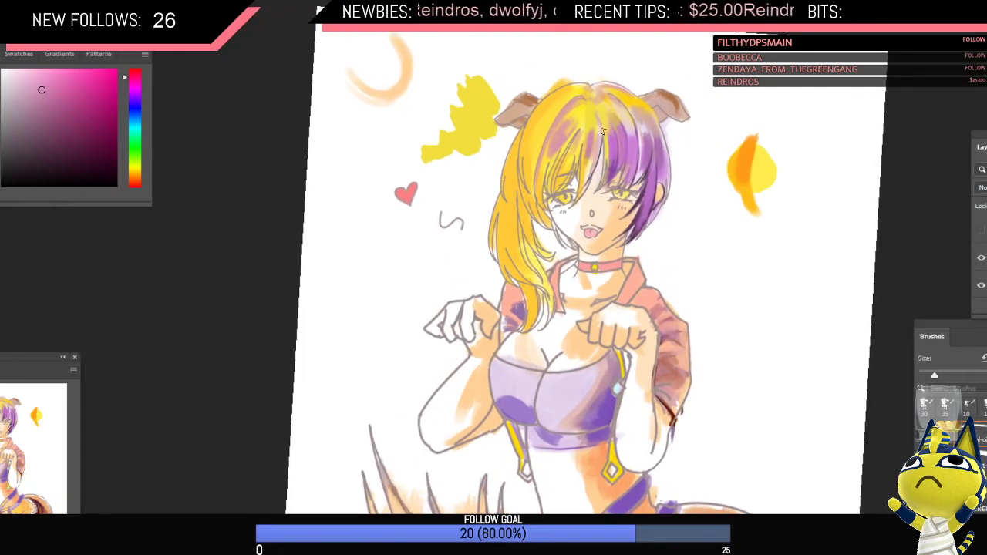
alt+click(599, 119)
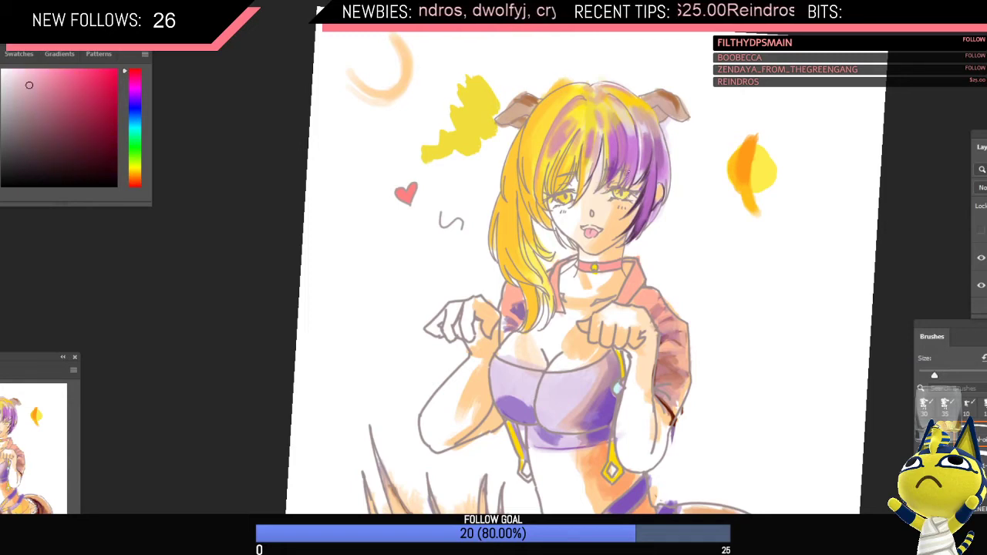
alt+click(595, 108)
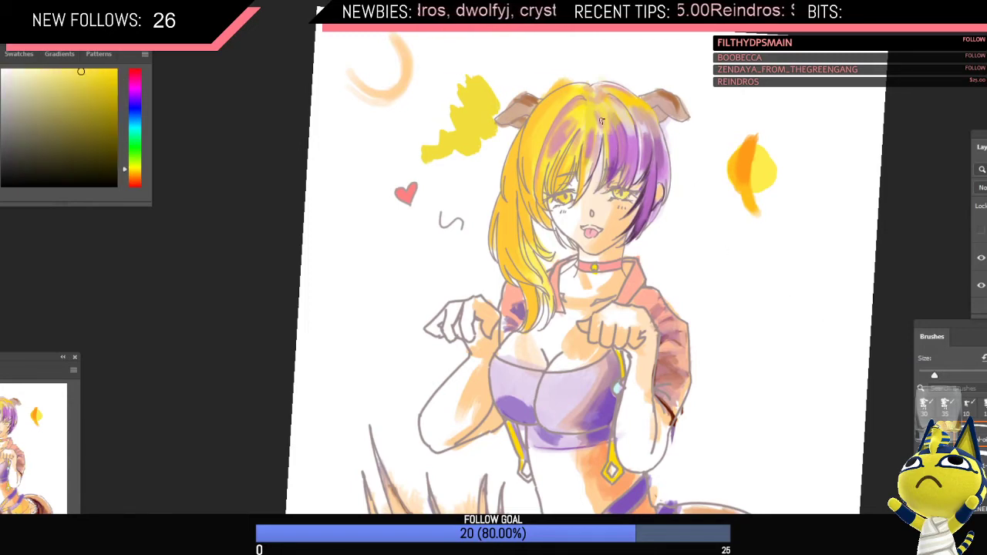
alt+click(601, 154)
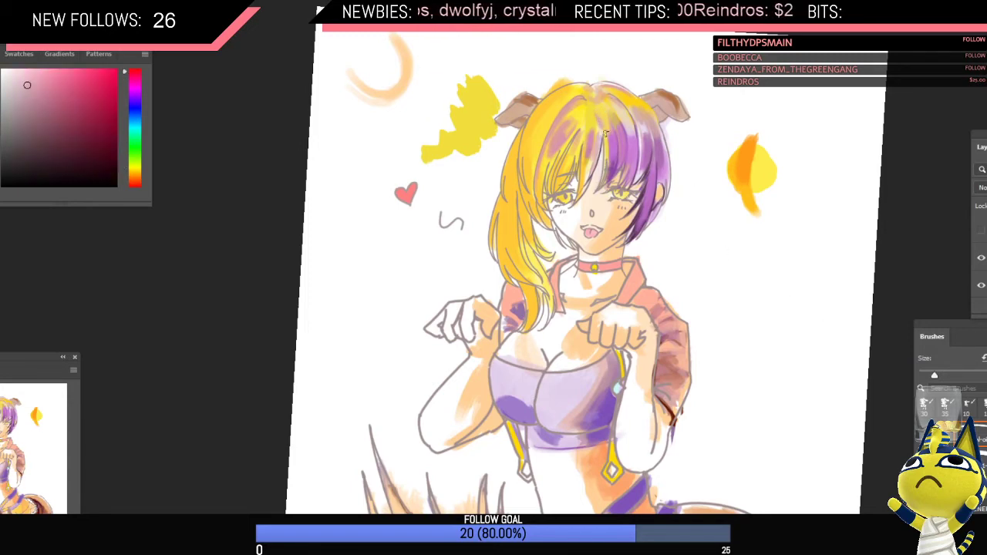
alt+click(618, 140)
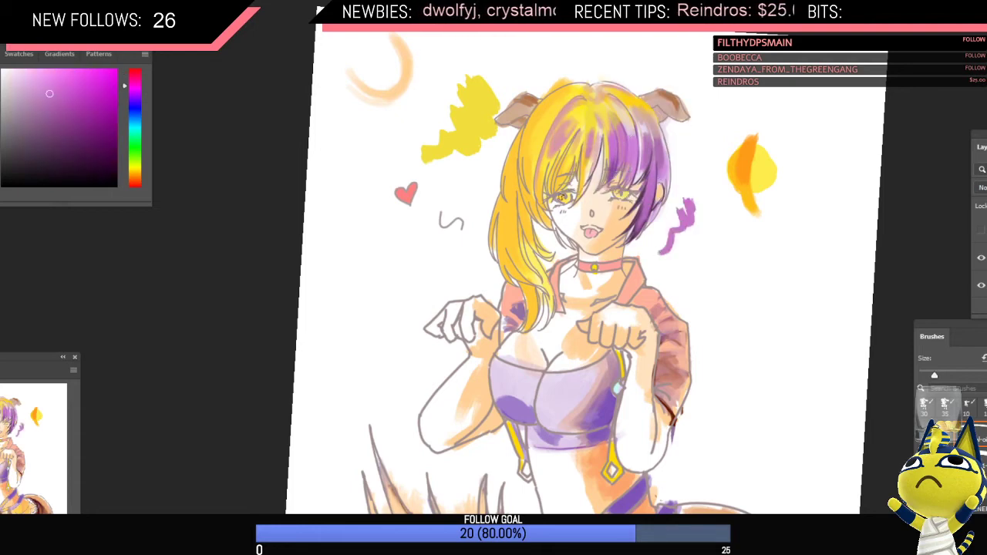
drag(571, 168, 568, 178)
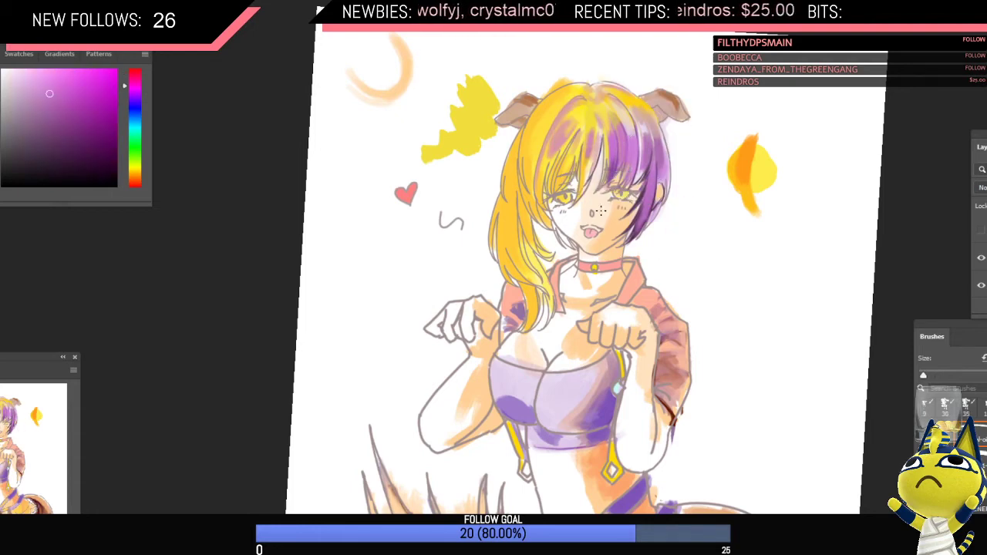
Step: Touch up the yellow side strands next to the eye with a saturated pinkish red and a yellow sampled from the hair
scroll(620, 187, down, 3)
scroll(626, 186, up, 3)
alt+click(632, 144)
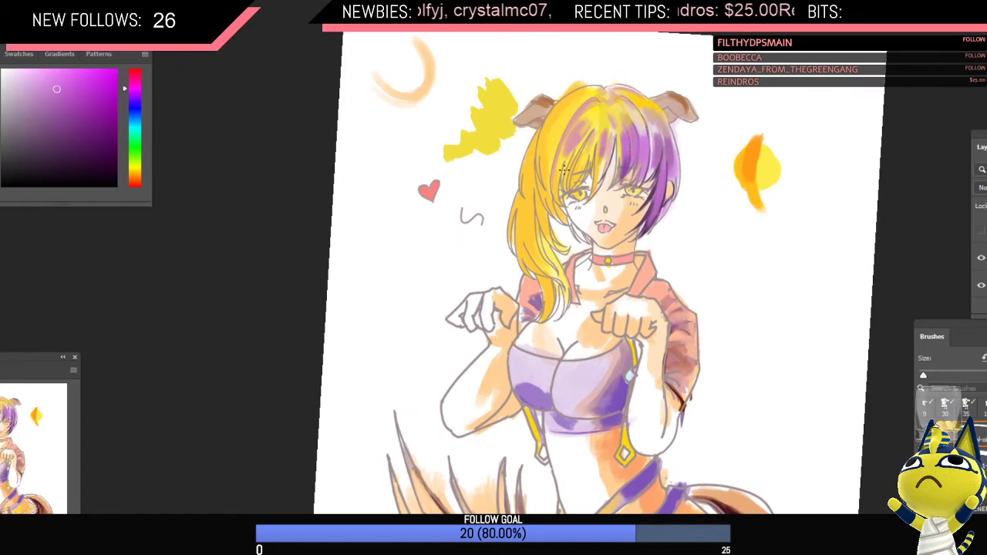
key(bracketright)
key(bracketright)
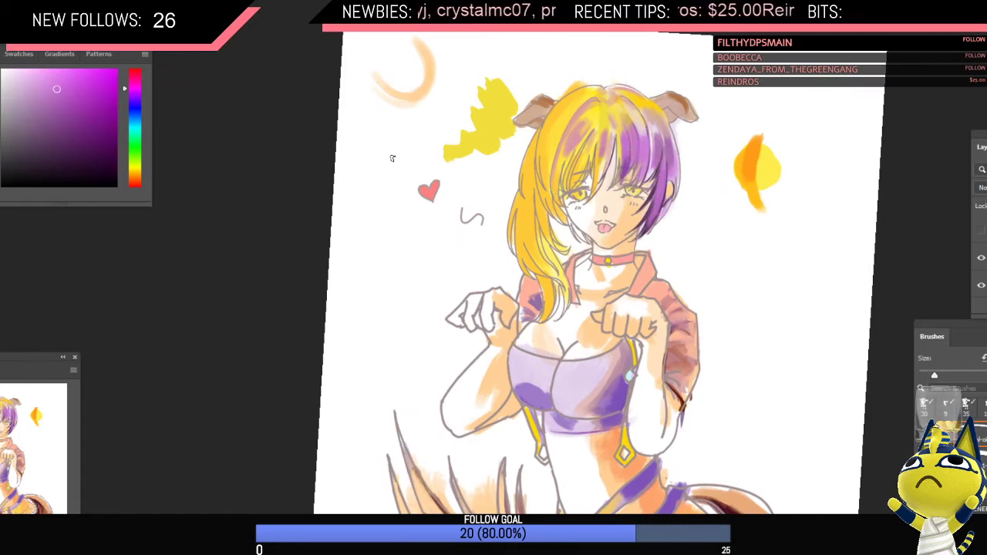
click(86, 71)
click(134, 71)
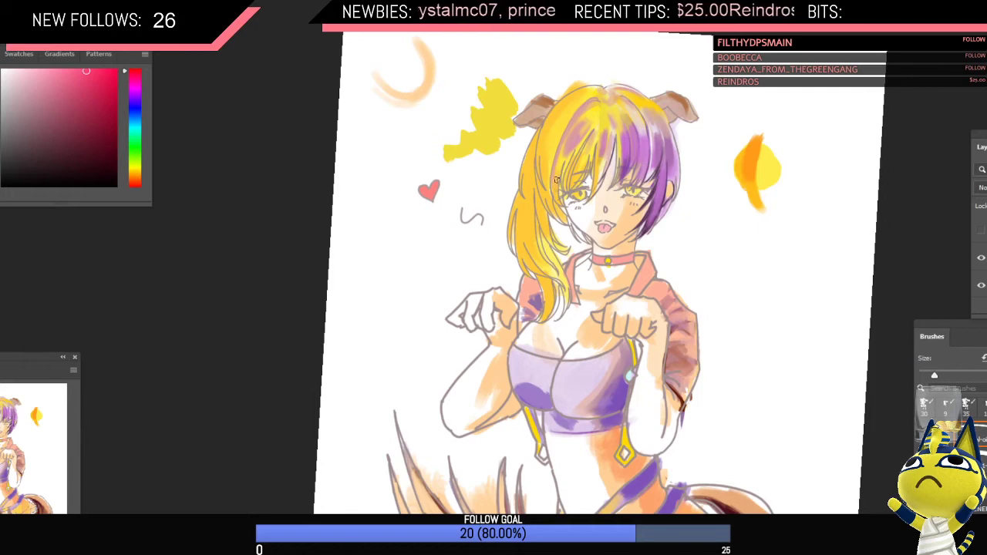
key(bracketleft)
scroll(563, 189, up, 3)
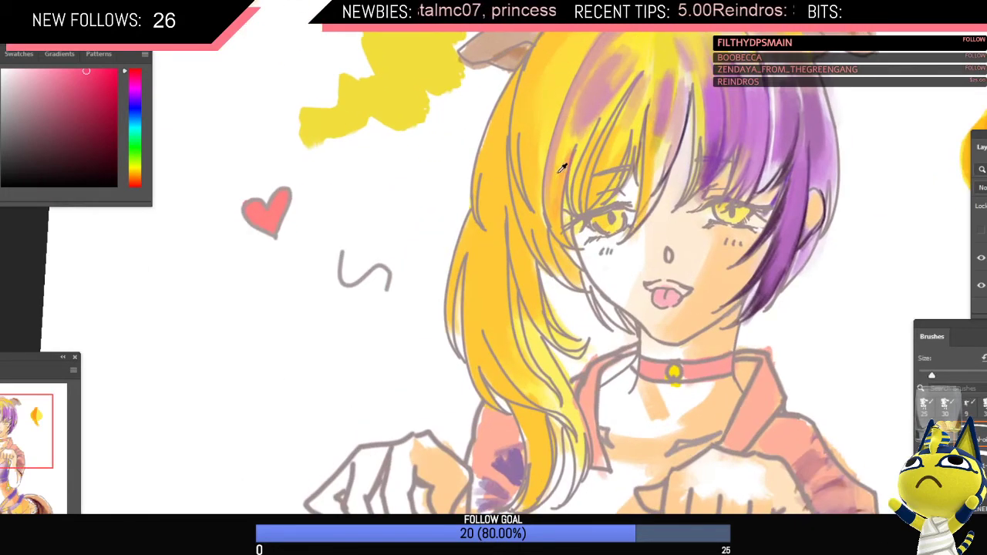
alt+click(563, 149)
scroll(563, 148, down, 3)
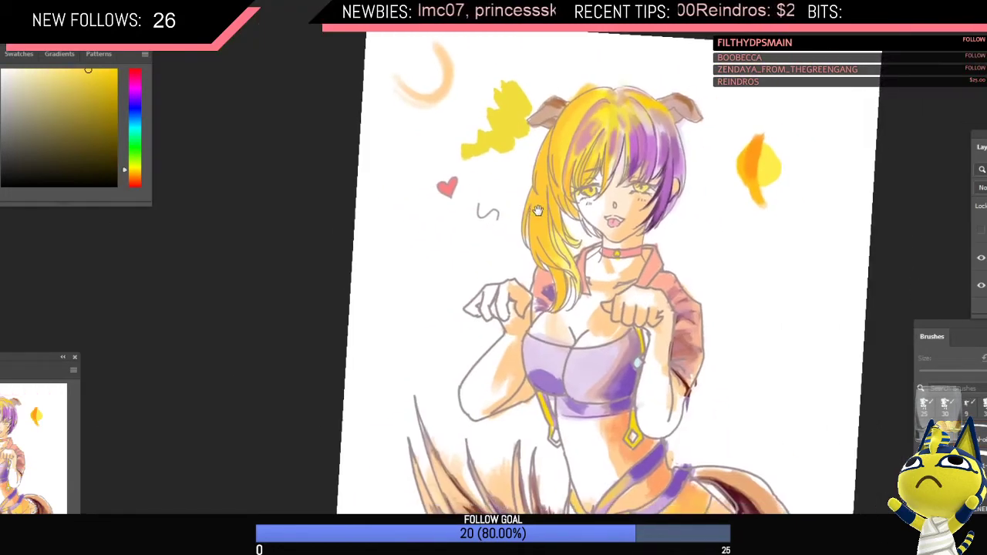
Step: Switch to YouTube, play "Force of Nature - Just Forget" from the VG/Music playlist, and return to the Photoshop drawing
mouse_move(264, 549)
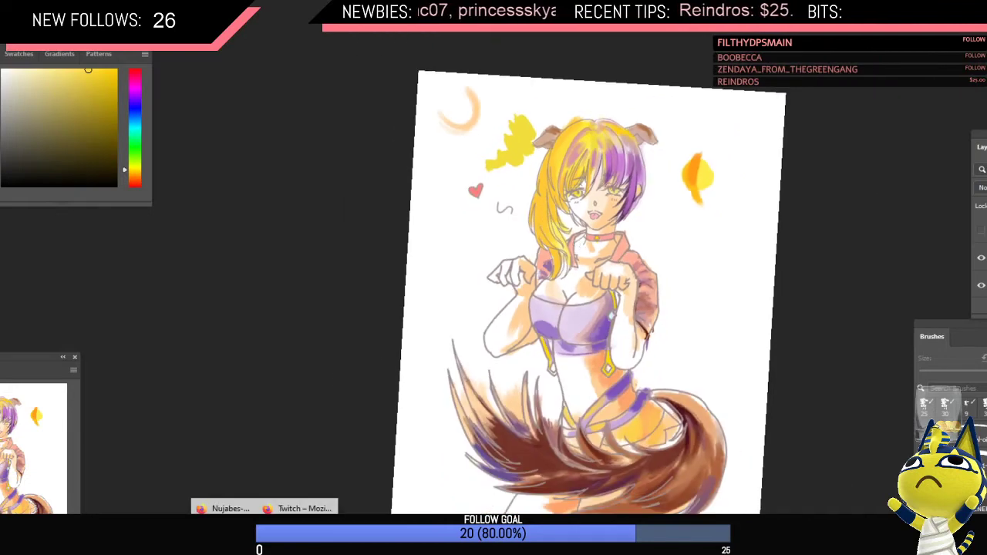
click(225, 524)
scroll(856, 432, up, 3)
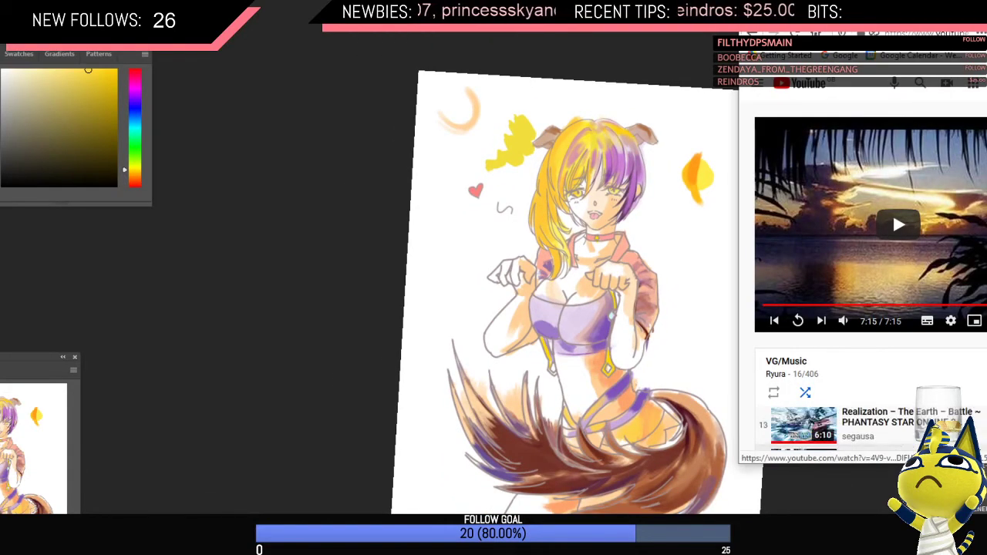
scroll(856, 432, down, 4)
scroll(849, 429, down, 10)
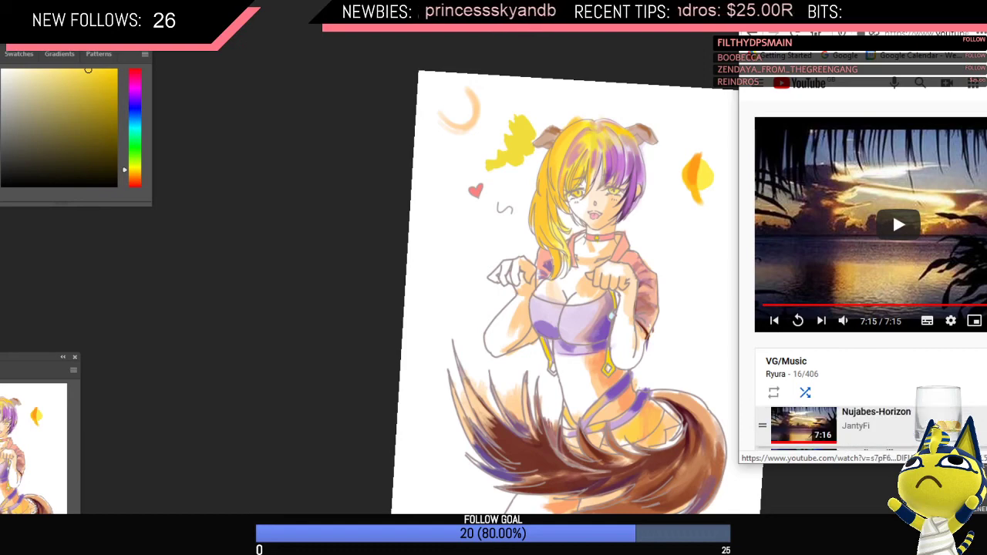
scroll(803, 432, down, 10)
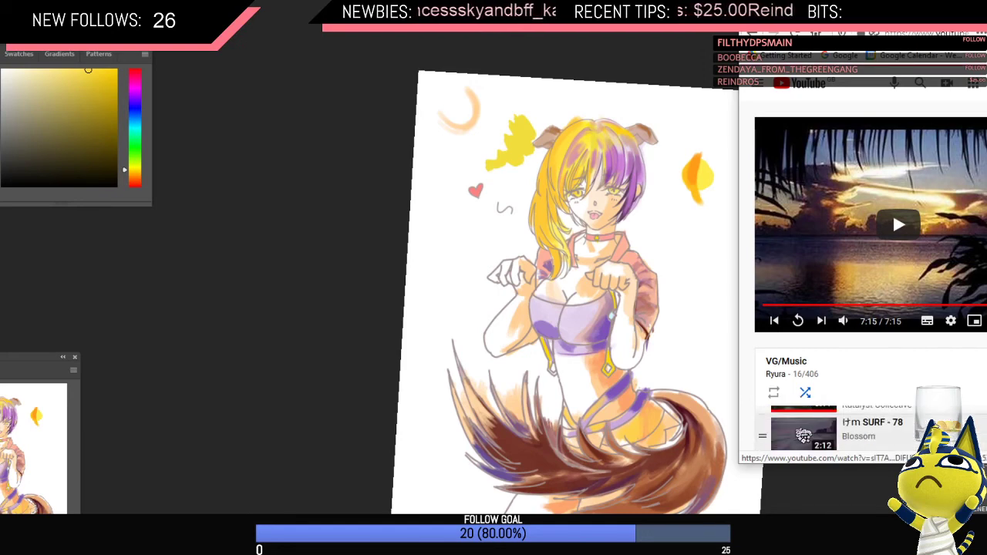
scroll(803, 432, up, 2)
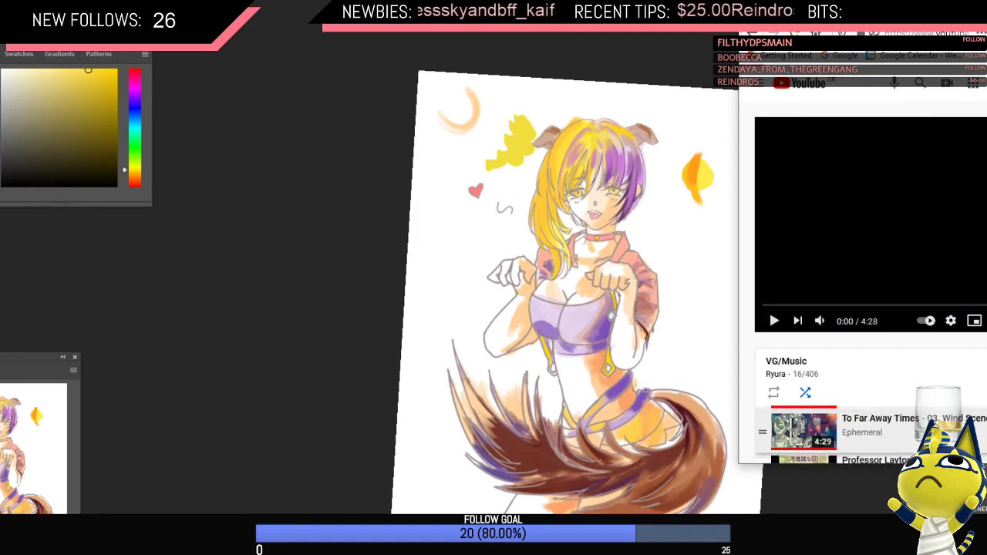
click(941, 387)
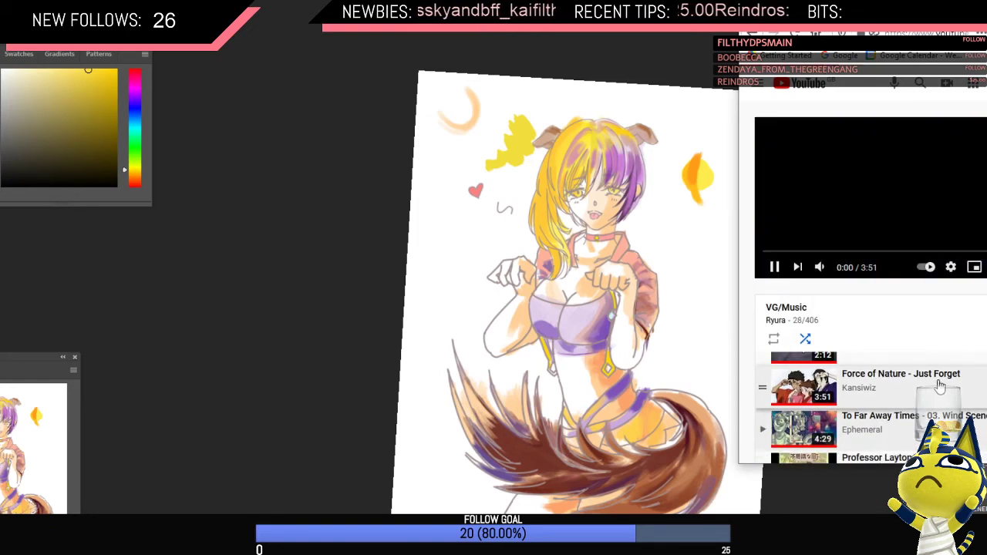
click(478, 273)
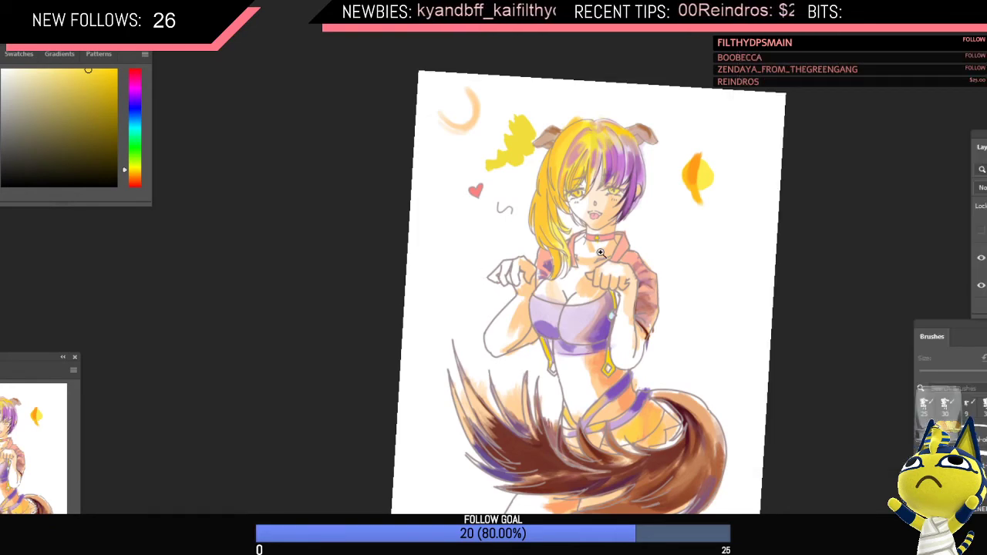
Step: Shade the inner hair strands beside the jaw on the yellow side with a muted purple sampled from the purple hair
drag(572, 236, 526, 185)
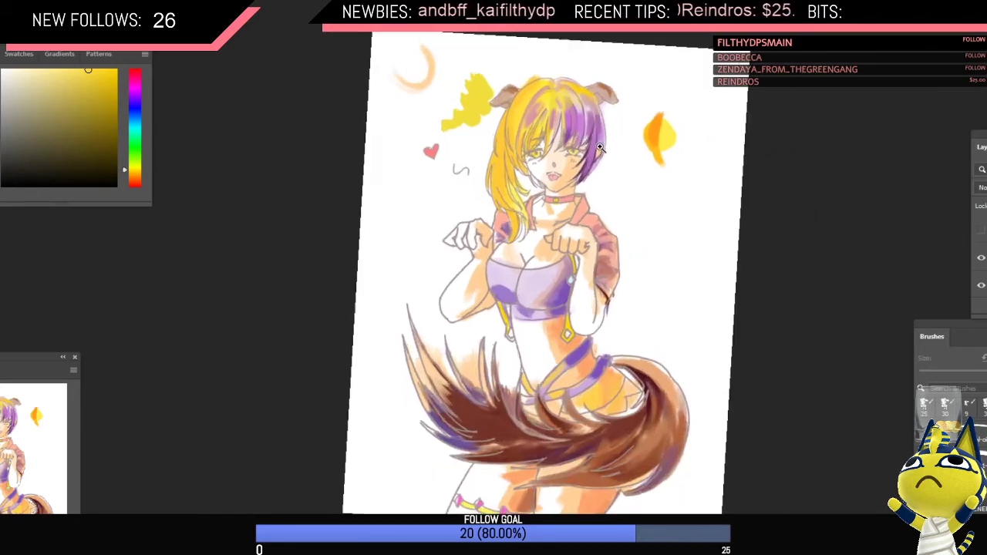
drag(573, 136, 600, 122)
alt+click(596, 121)
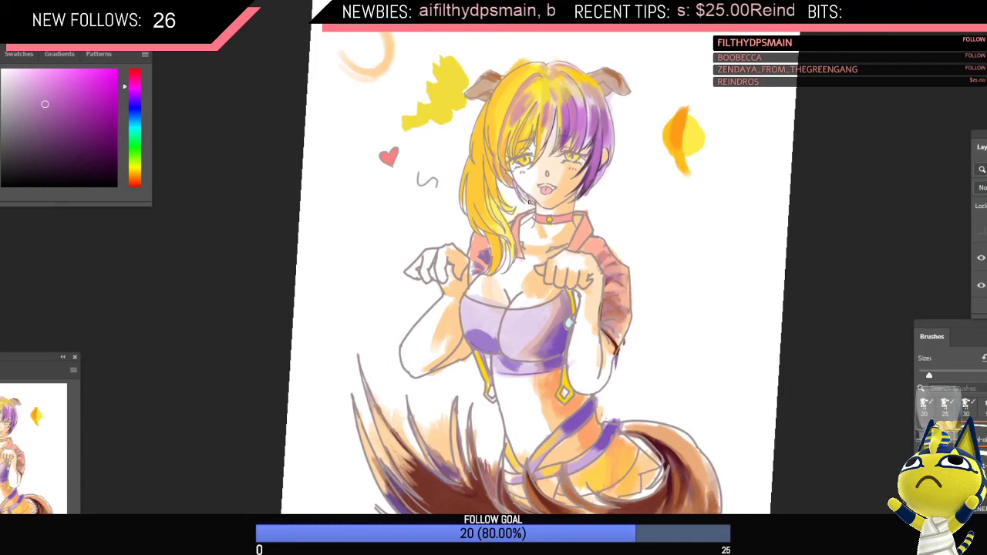
scroll(529, 199, up, 3)
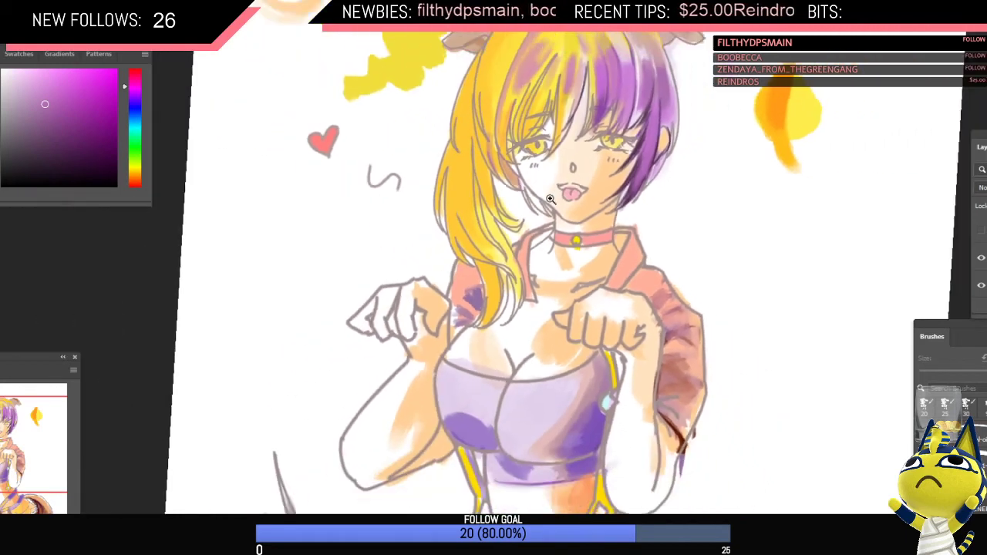
scroll(550, 199, up, 3)
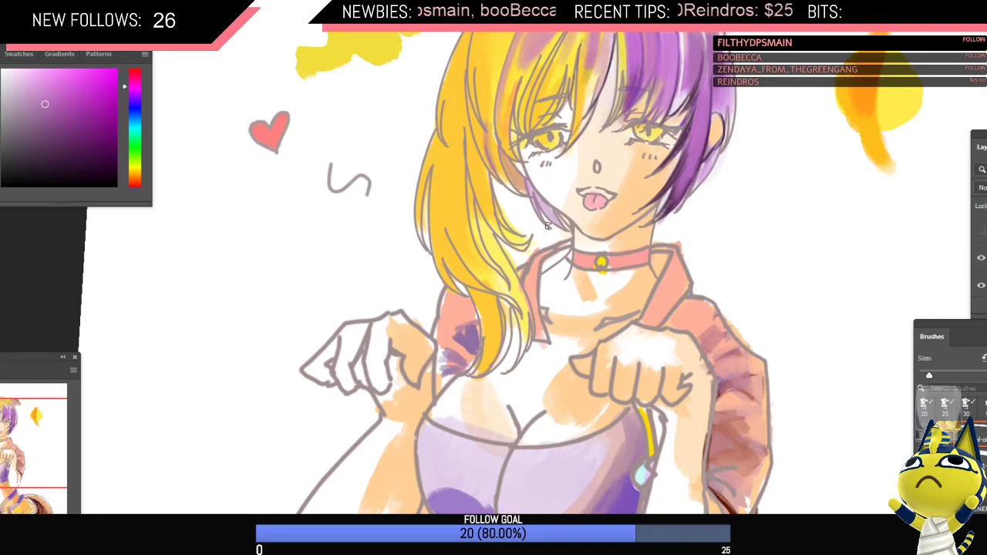
scroll(547, 225, up, 1)
scroll(539, 212, down, 2)
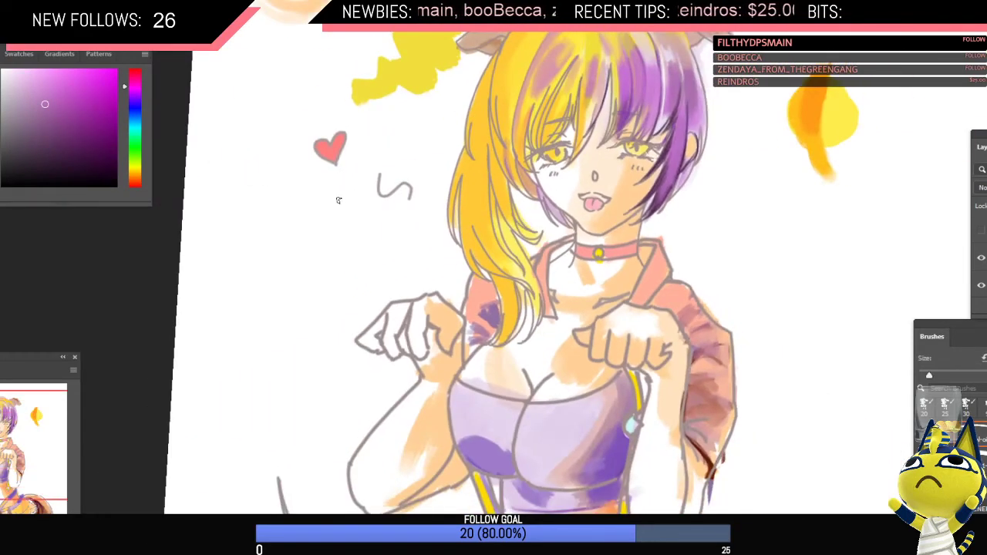
drag(333, 188, 314, 347)
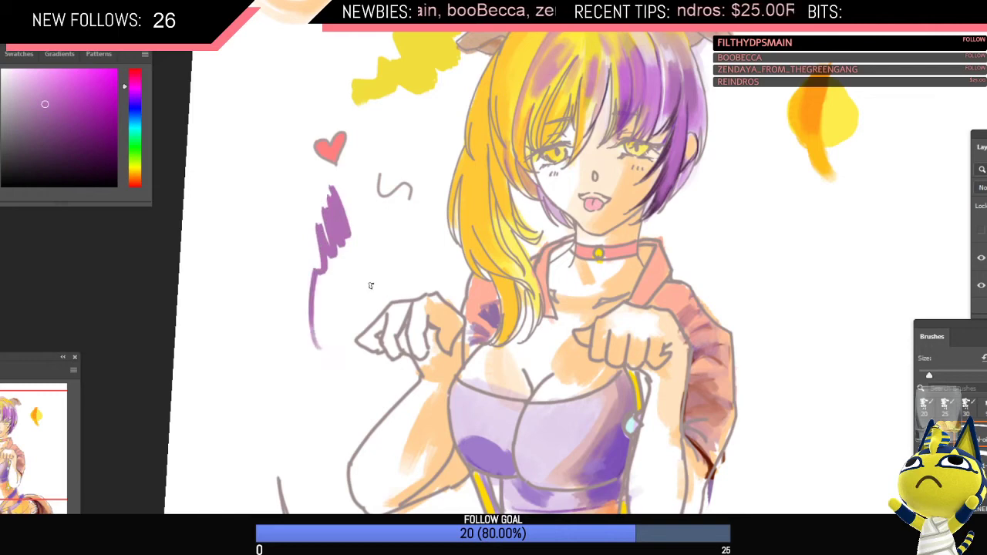
key(ctrl+z)
mouse_move(348, 173)
mouse_down()
mouse_move(367, 197)
mouse_move(377, 250)
mouse_move(347, 283)
mouse_move(332, 333)
mouse_up()
key(ctrl+z)
Step: Paint a purple test swatch beside the heart and a pale purple diagonal line crossed by short strokes on the blank canvas
mouse_move(370, 116)
mouse_down()
mouse_move(277, 314)
mouse_move(364, 138)
mouse_move(371, 152)
mouse_move(405, 116)
mouse_up()
key(ctrl+z)
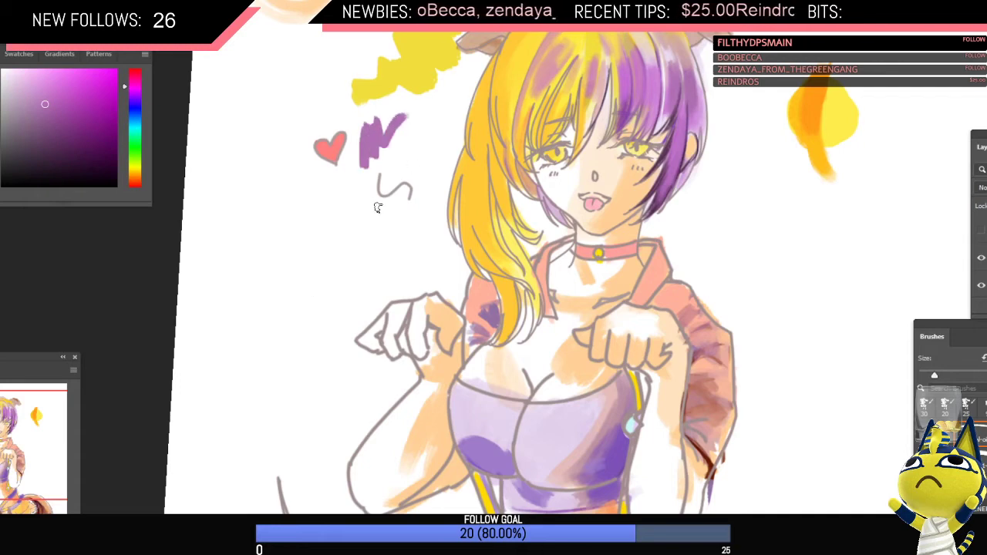
drag(267, 136, 365, 266)
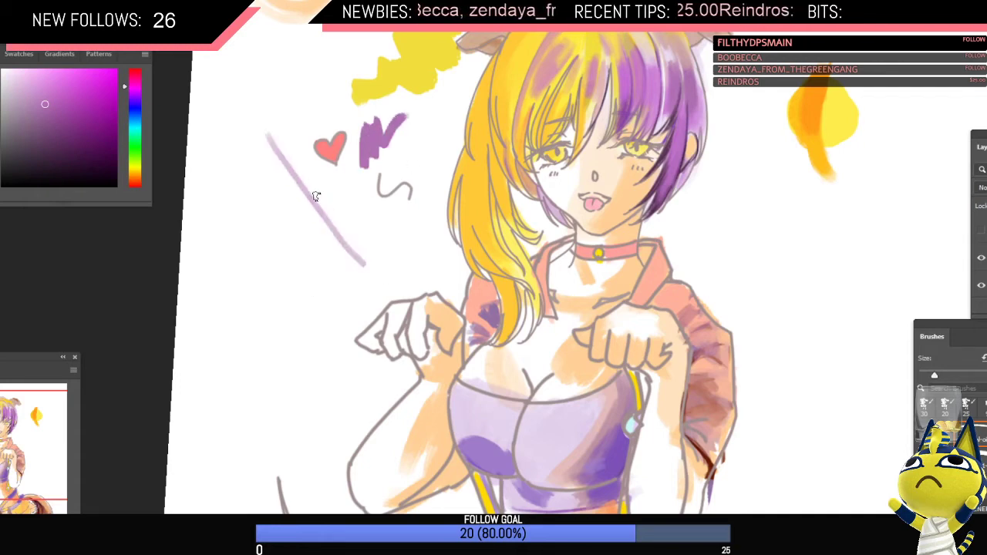
drag(306, 211, 352, 229)
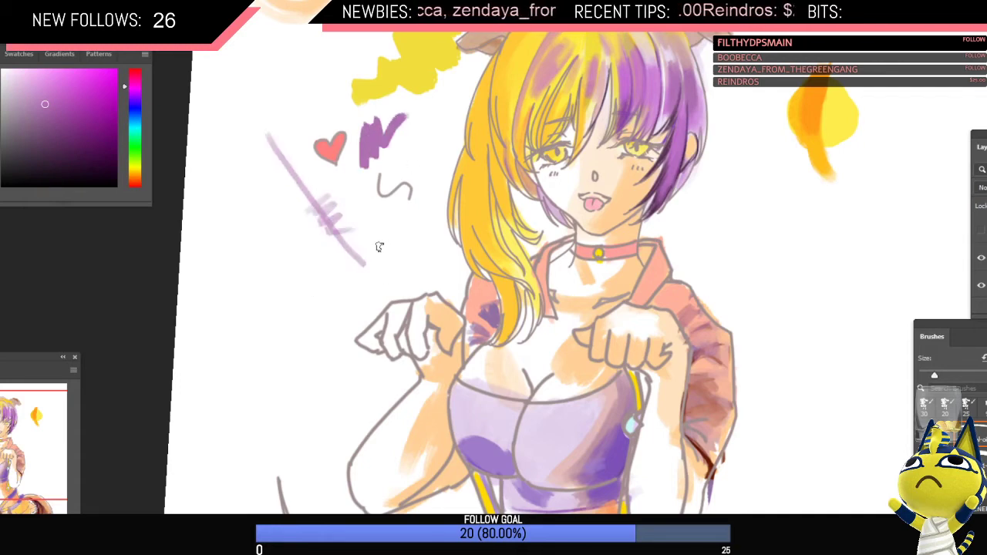
Step: Undo the diagonal line with its cross strokes, the purple test swatch and the muted purple shading beside the jaw
key(ctrl+z)
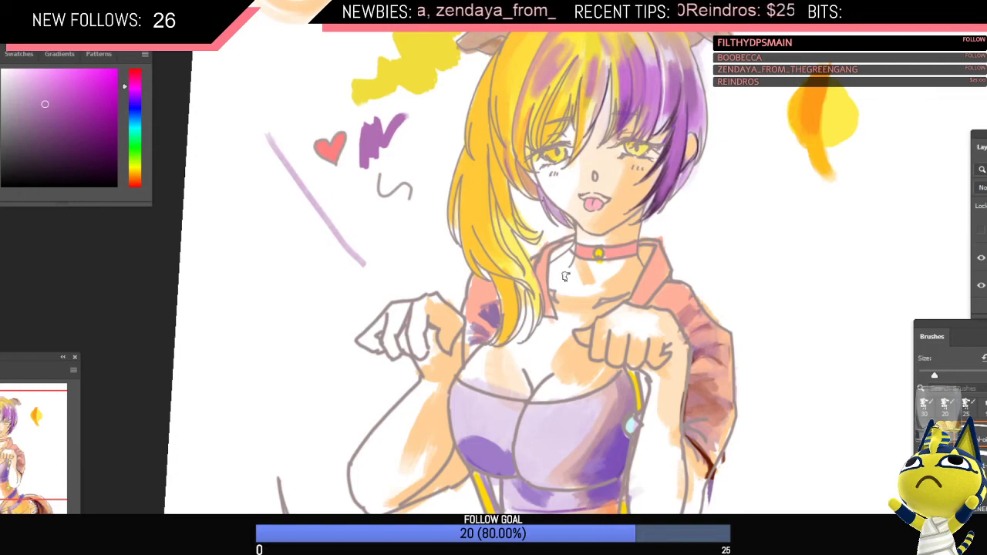
key(ctrl+z)
key(ctrl+z)
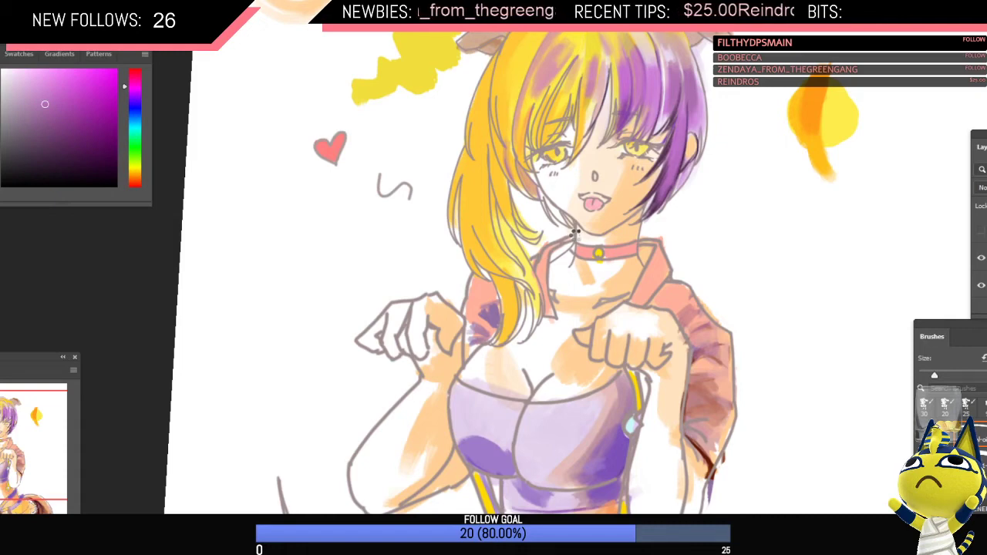
key(ctrl+shift+a)
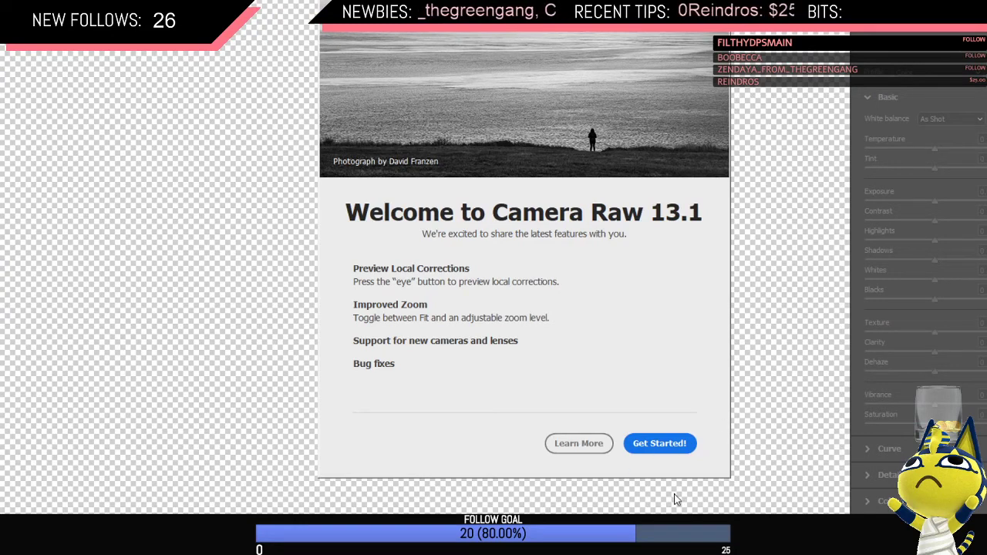
click(649, 452)
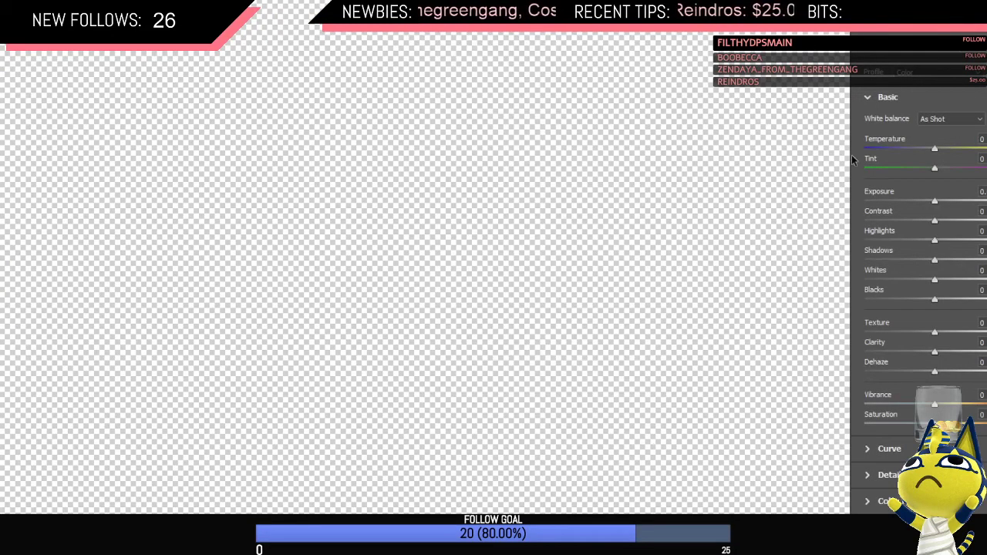
key(Escape)
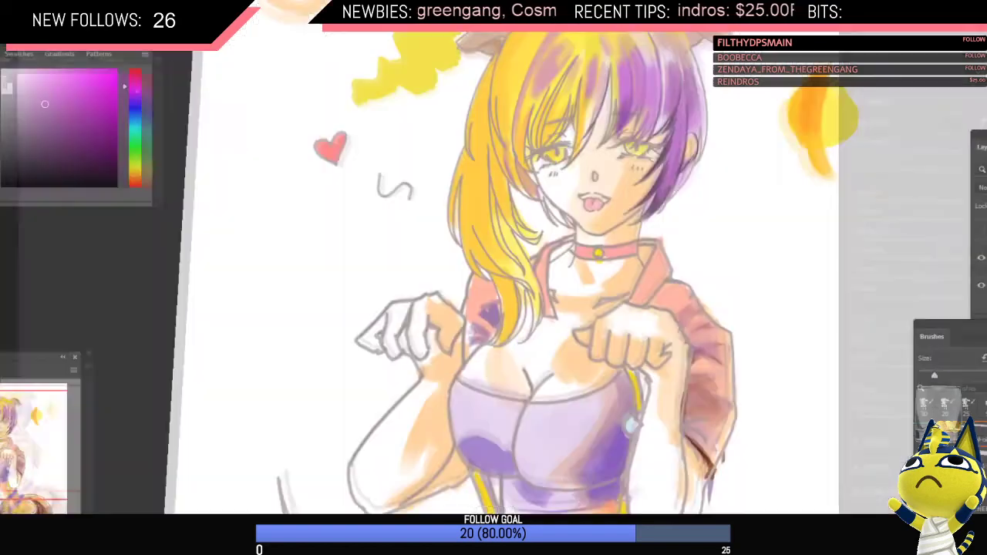
scroll(635, 277, down, 1)
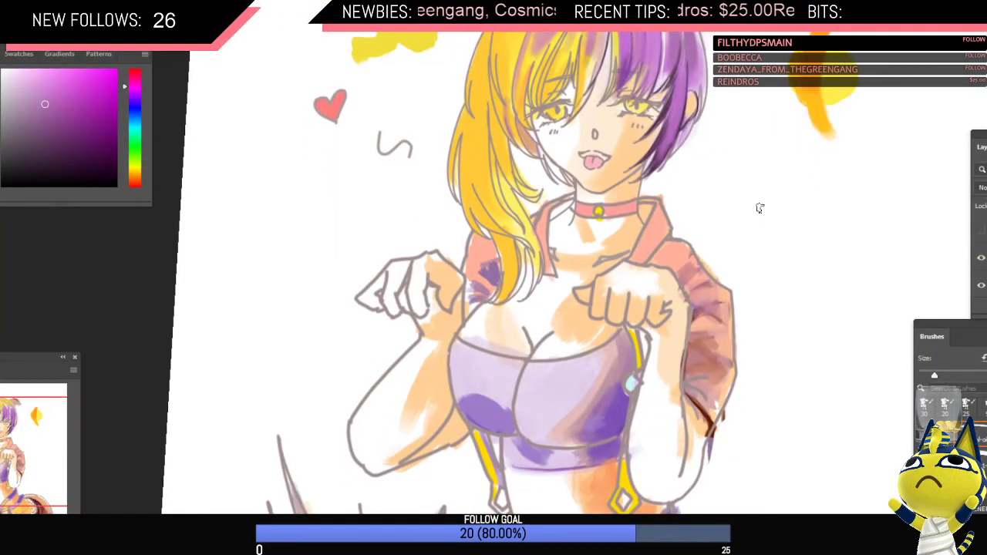
drag(426, 191, 418, 217)
scroll(417, 217, down, 3)
scroll(391, 235, up, 2)
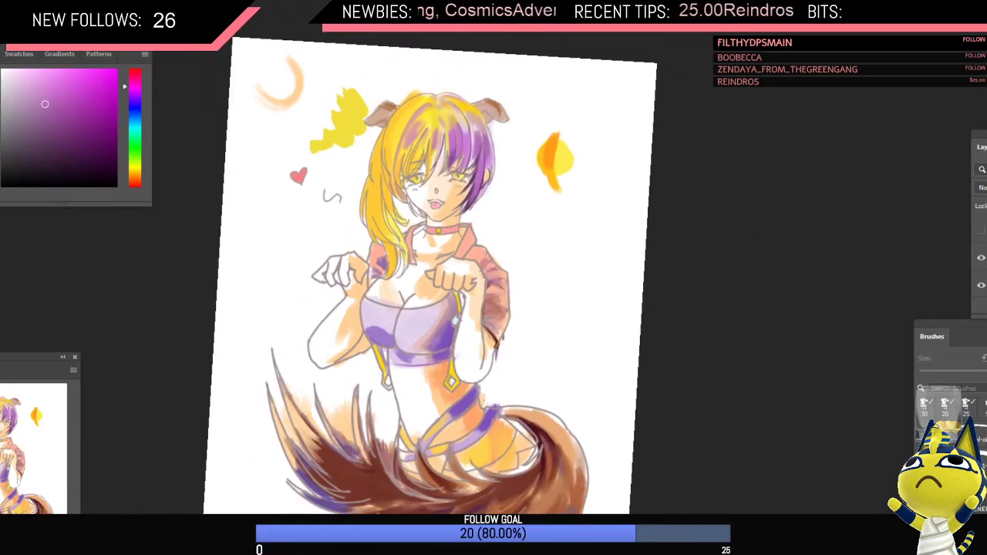
key(alt+e)
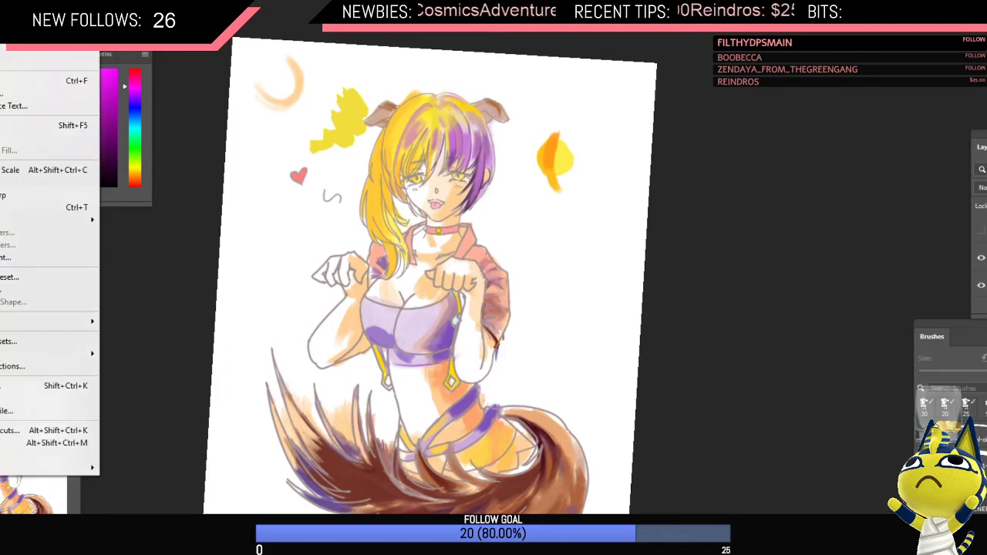
click(364, 176)
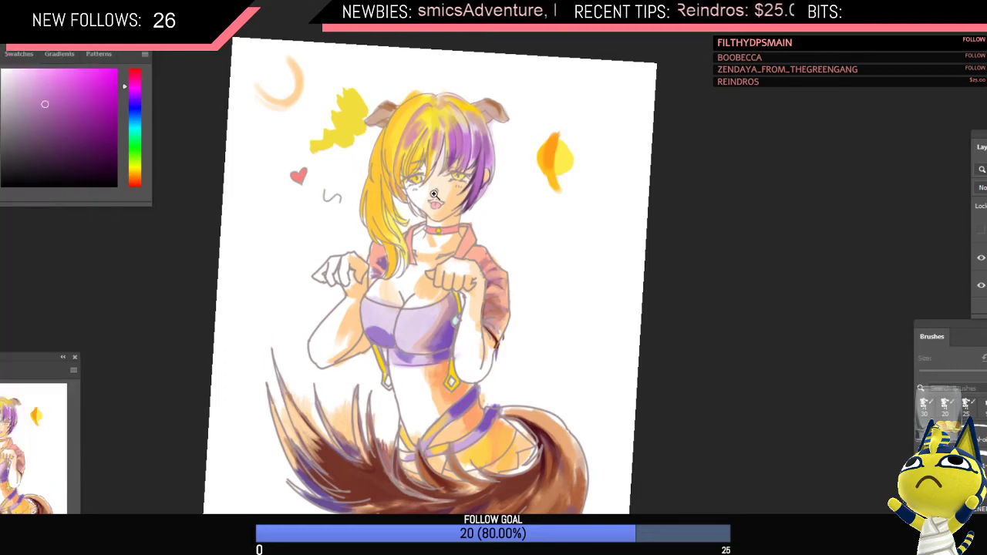
Step: Shade the inner hair strands beside the jaw with purple sampled from the purple hair, and check them on the mirrored canvas
scroll(434, 194, up, 4)
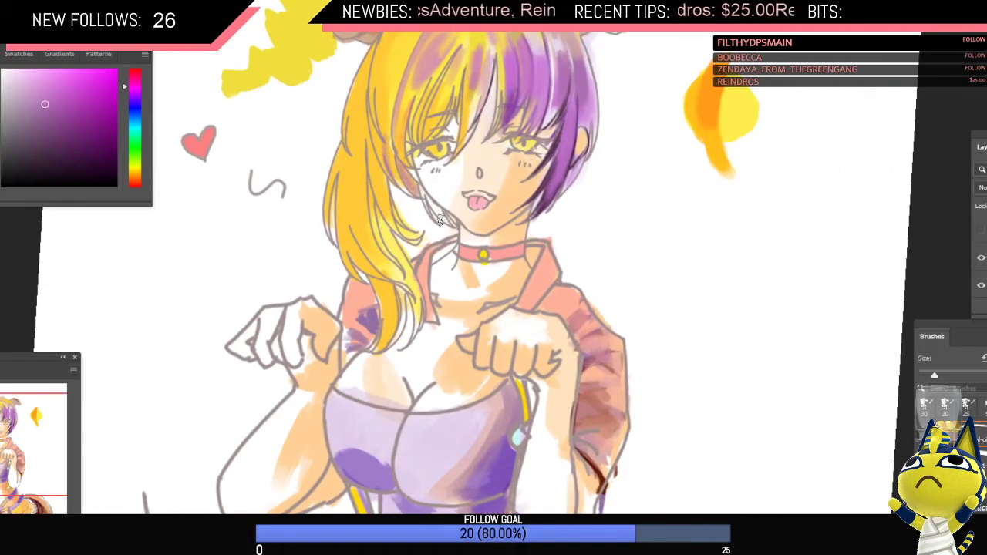
key([)
alt+click(408, 214)
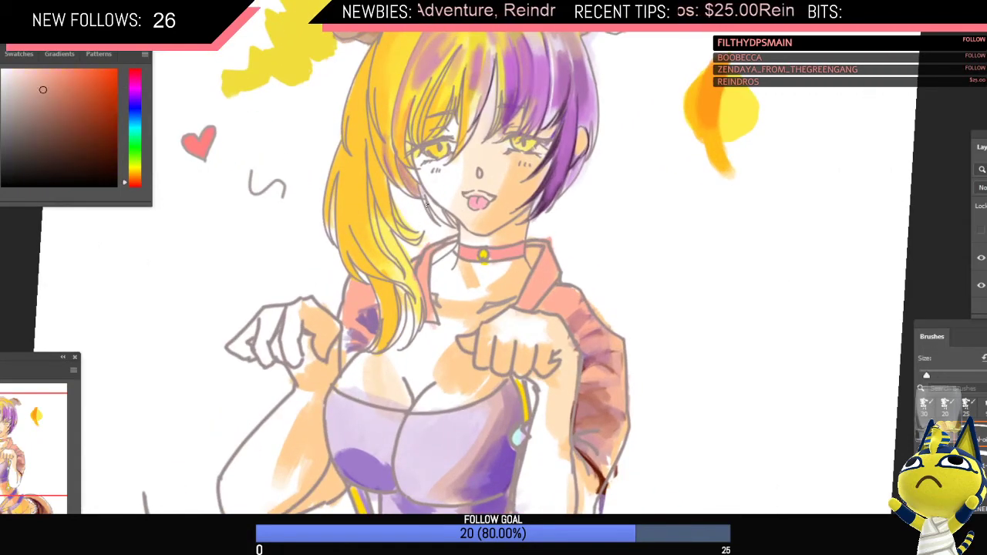
alt+click(562, 198)
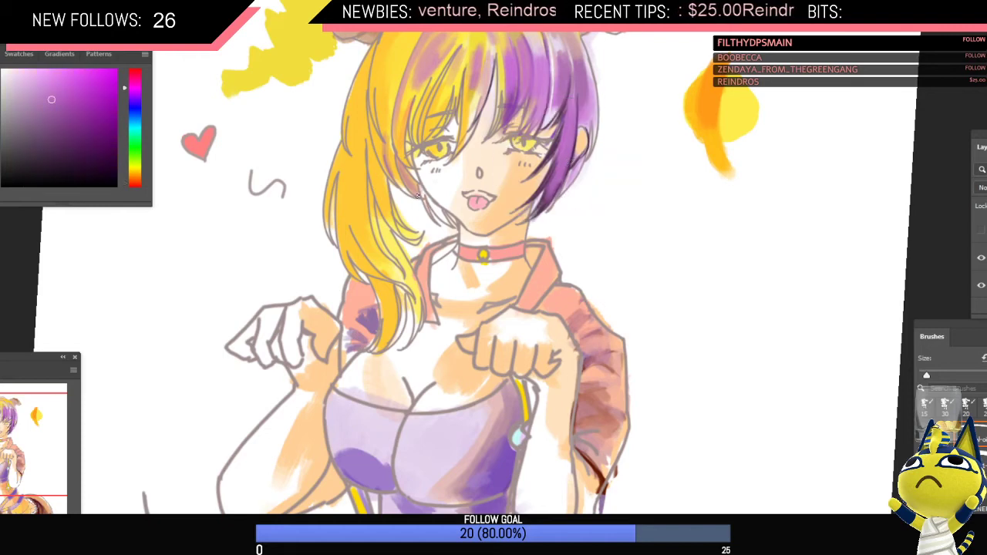
key(])
key(])
mouse_move(421, 188)
mouse_down()
mouse_move(448, 222)
mouse_move(475, 226)
mouse_move(455, 257)
mouse_move(478, 234)
mouse_move(498, 247)
mouse_up()
key(ctrl+shift+h)
mouse_move(519, 199)
mouse_down()
mouse_move(532, 193)
mouse_move(506, 232)
mouse_move(531, 229)
mouse_move(492, 266)
mouse_up()
alt+click(418, 195)
key(ctrl+z)
Step: Warm the inner strands beside the jaw with a dark saturated orange and flip the canvas back to its original orientation
click(116, 135)
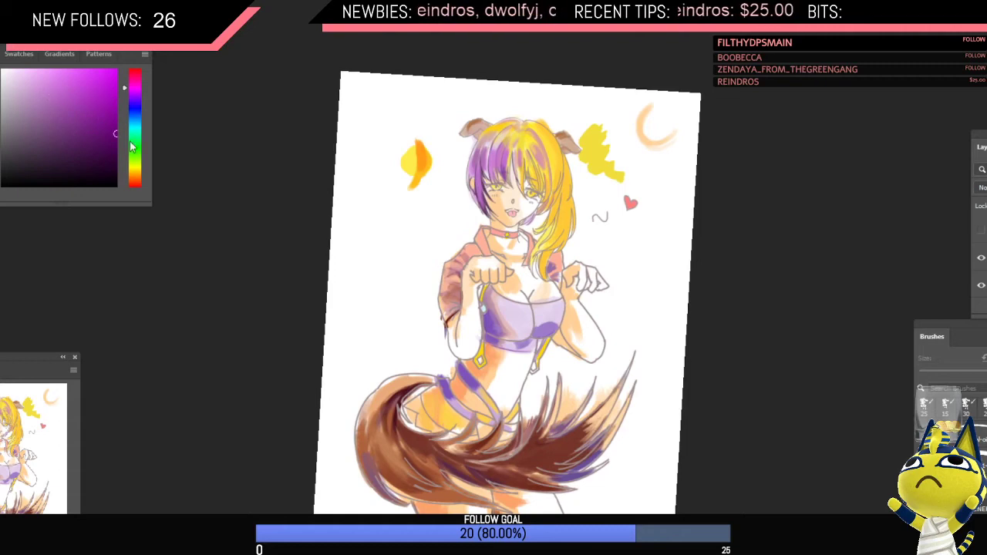
drag(131, 146, 137, 181)
scroll(523, 231, up, 3)
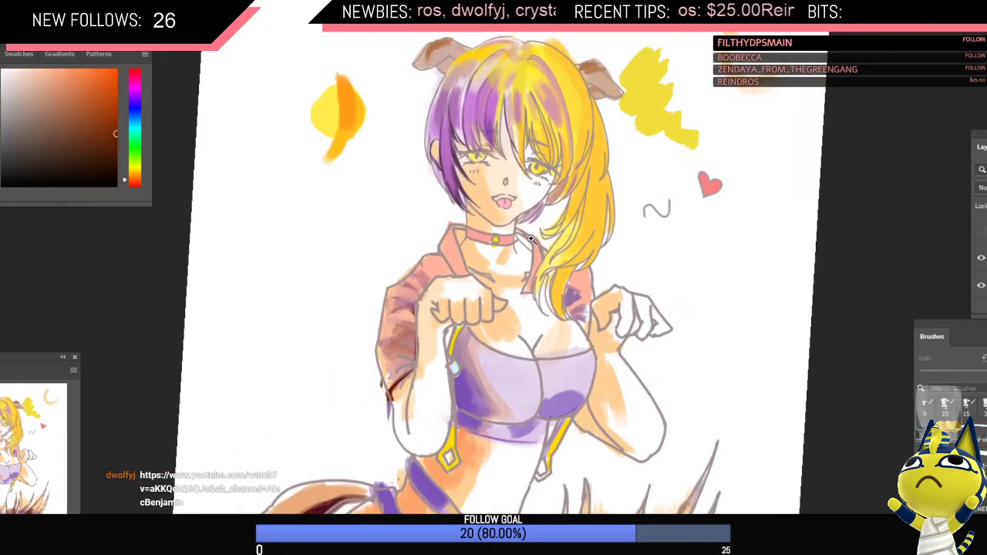
scroll(526, 240, down, 2)
key(ctrl+shift+h)
scroll(499, 227, up, 2)
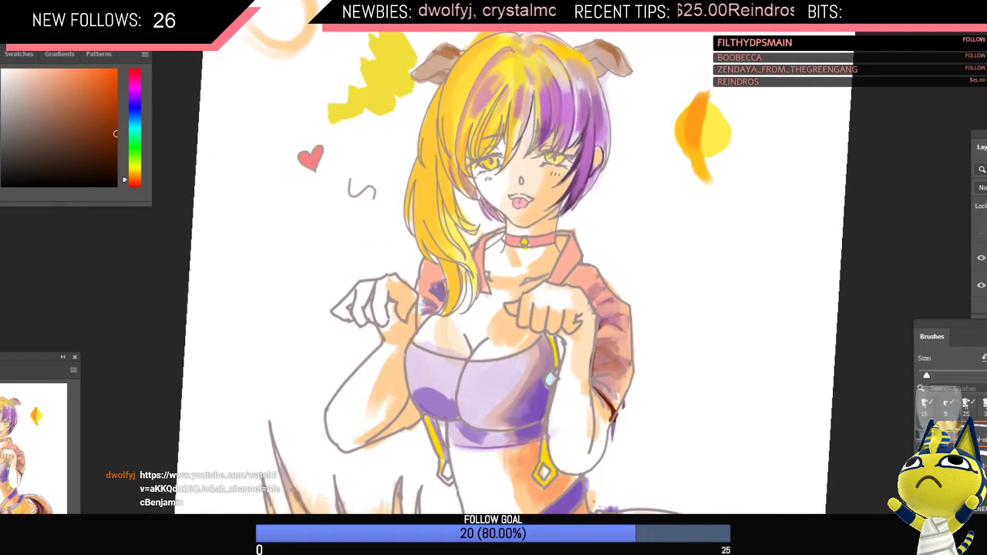
scroll(516, 222, down, 2)
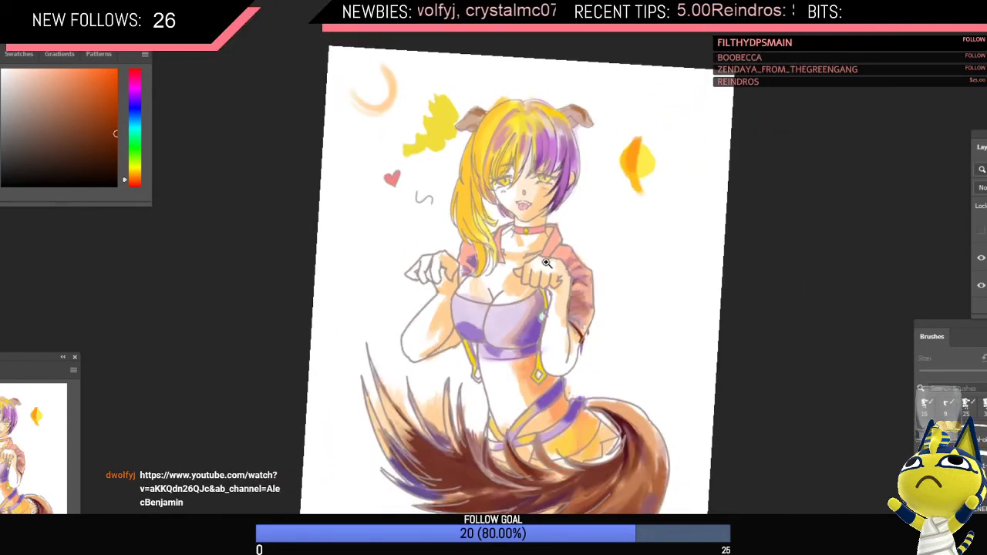
scroll(493, 223, up, 2)
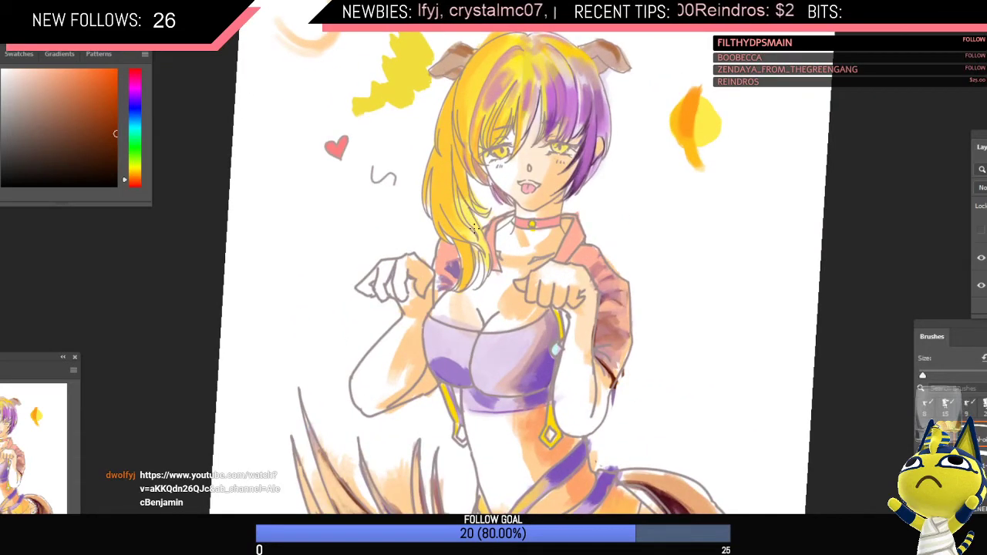
Step: Touch up the lower ponytail strands near the collar with a light yellow sampled from the hair
scroll(473, 228, down, 2)
scroll(483, 251, up, 2)
alt+click(478, 231)
scroll(478, 231, down, 2)
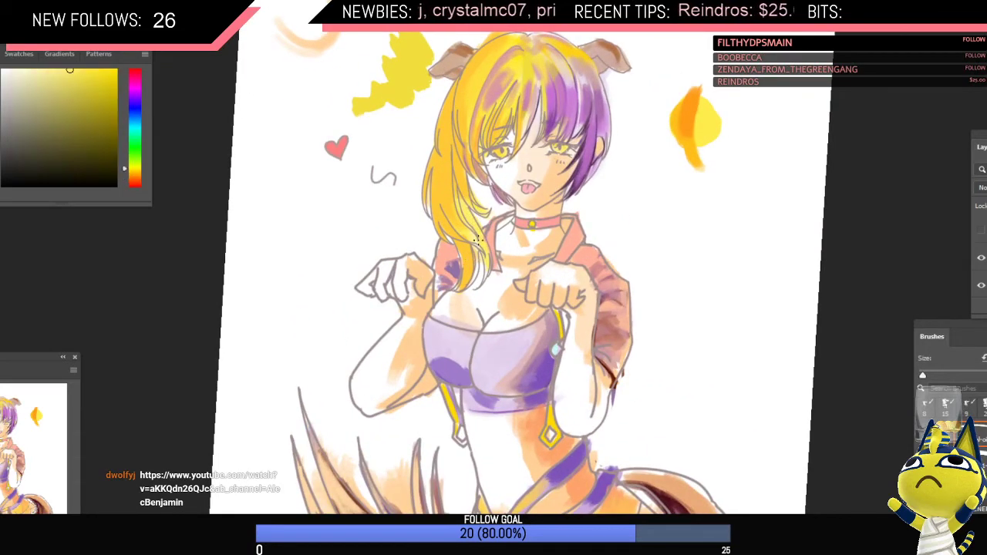
scroll(476, 225, up, 2)
scroll(513, 245, down, 2)
scroll(513, 246, up, 2)
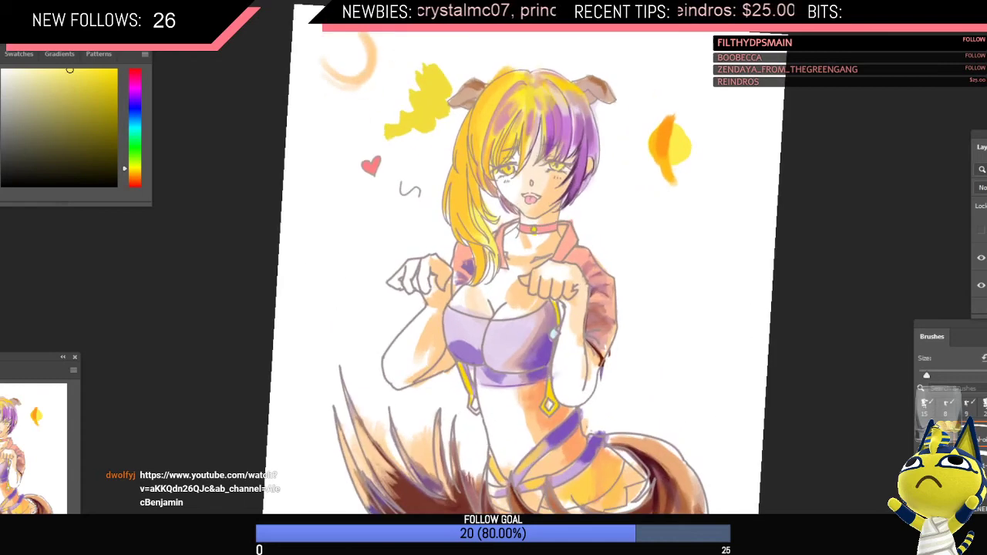
Step: Paint a narrow shadow between the ponytail strands beside the neck with a dark muted purple sampled from the purple hair
alt+click(570, 174)
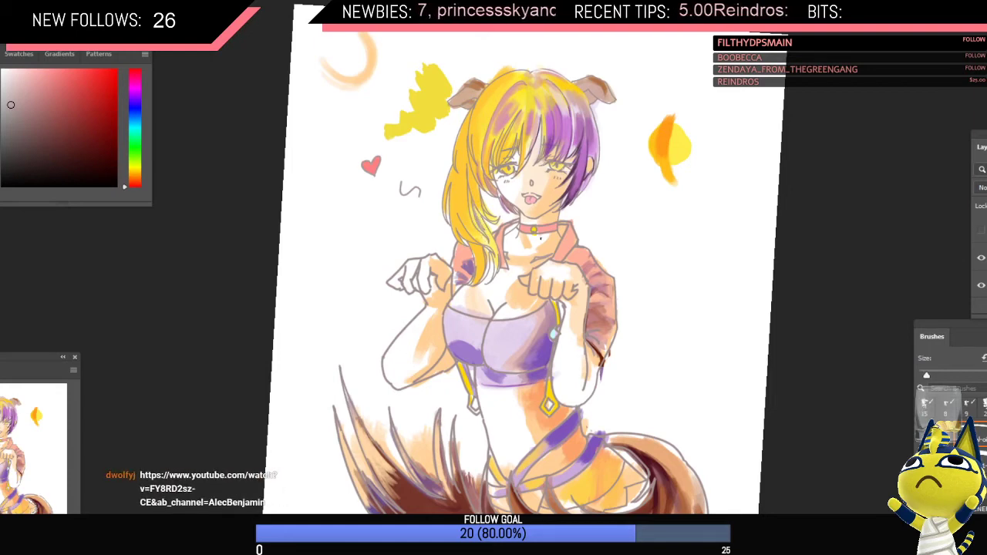
alt+click(572, 171)
scroll(475, 208, up, 2)
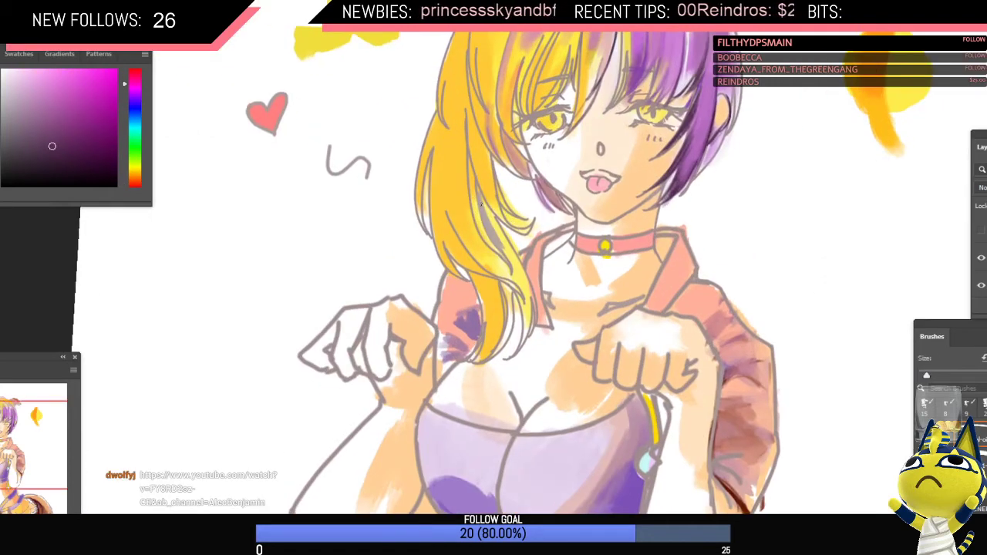
key([)
key([)
key([)
drag(482, 203, 499, 246)
key(ctrl+z)
key(])
key(])
key(])
drag(478, 186, 499, 245)
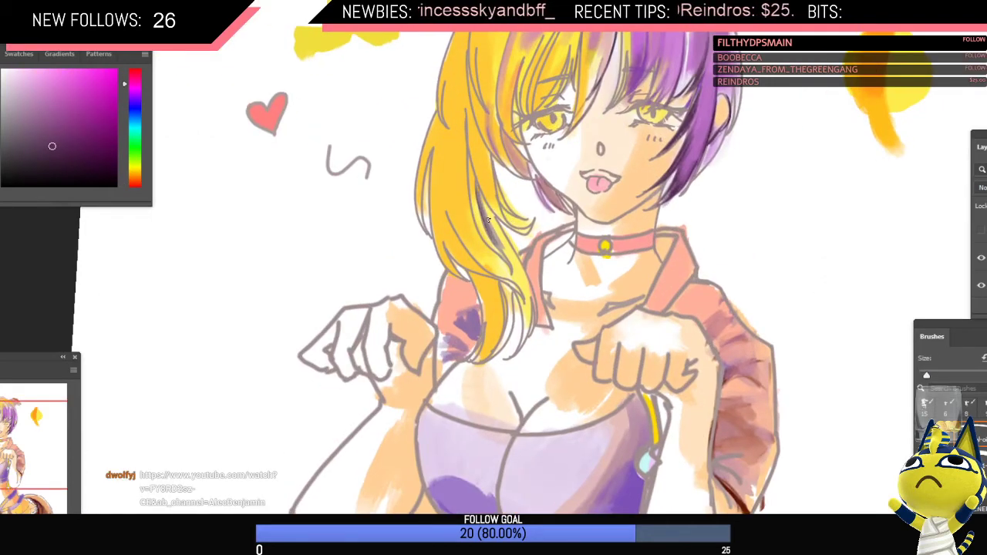
drag(483, 207, 494, 224)
Step: Mirror the canvas and deepen the ponytail's inner shadow with a saturated pinkish red
alt+click(486, 266)
scroll(531, 229, down, 4)
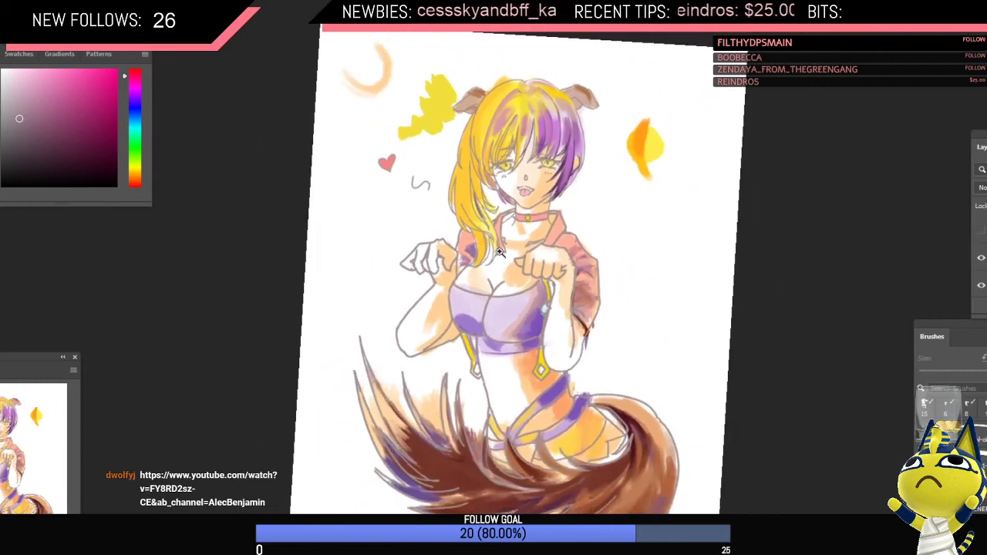
key(ctrl+shift+h)
drag(573, 190, 607, 223)
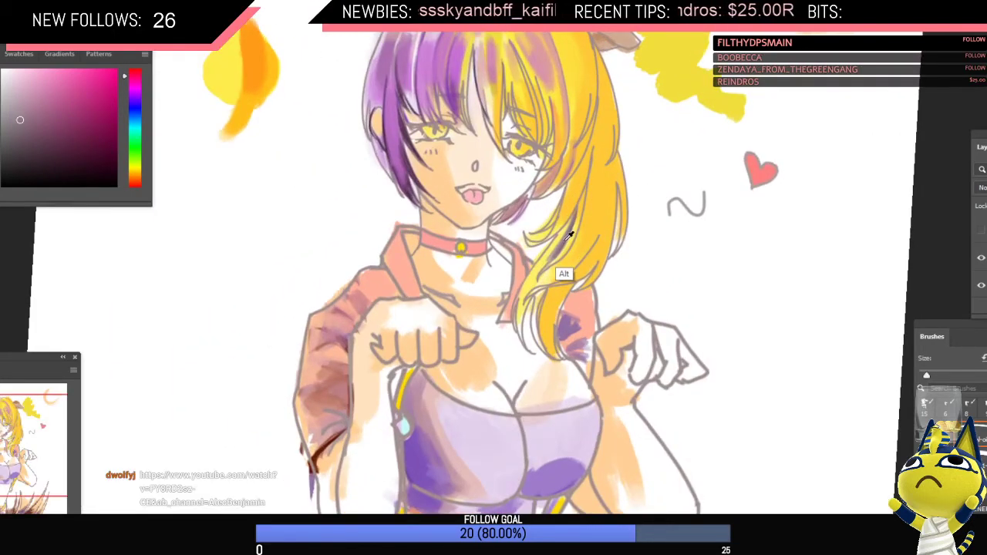
click(100, 145)
click(136, 176)
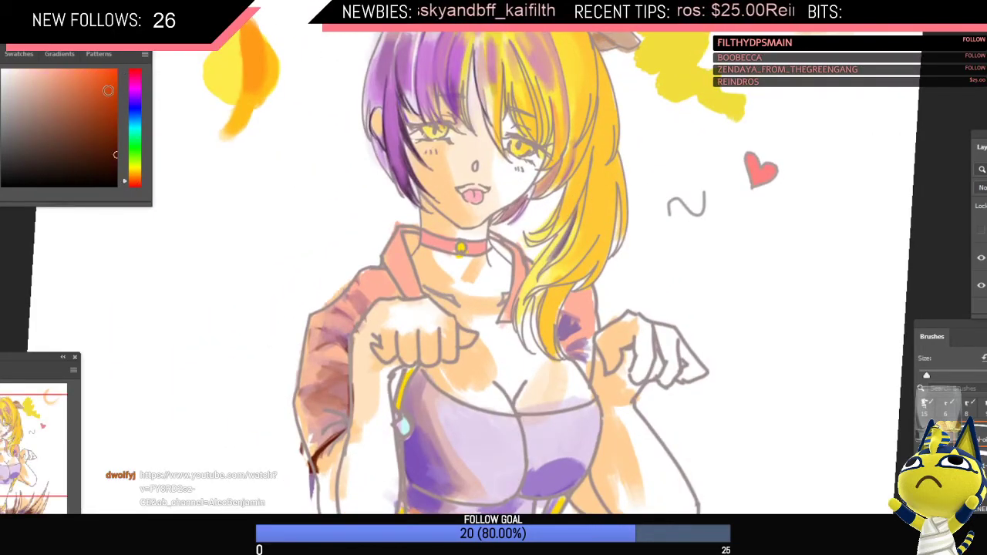
click(114, 91)
click(135, 73)
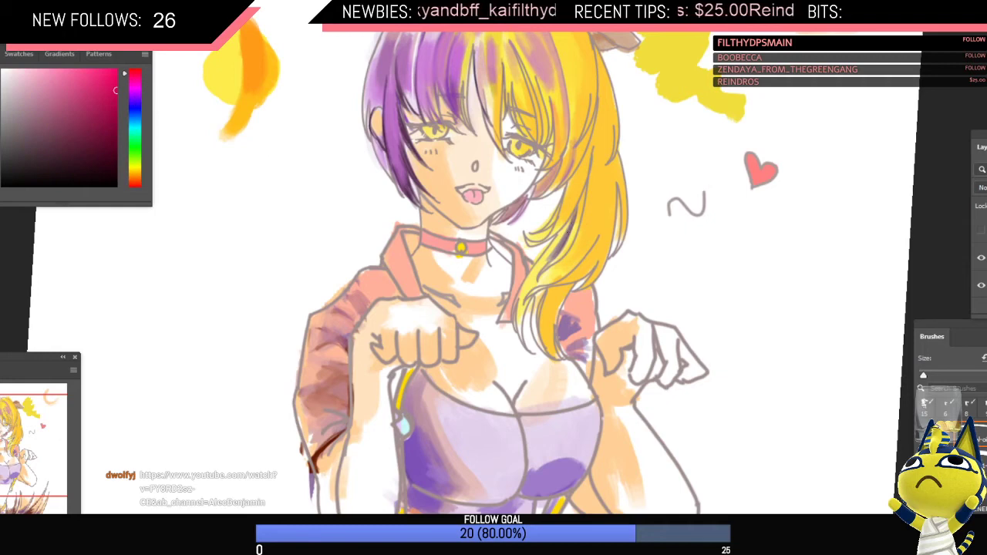
drag(571, 232, 573, 216)
Step: Extend the ponytail's inner shadow with a sampled muted pink and redden it with a bright saturated red
alt+click(567, 234)
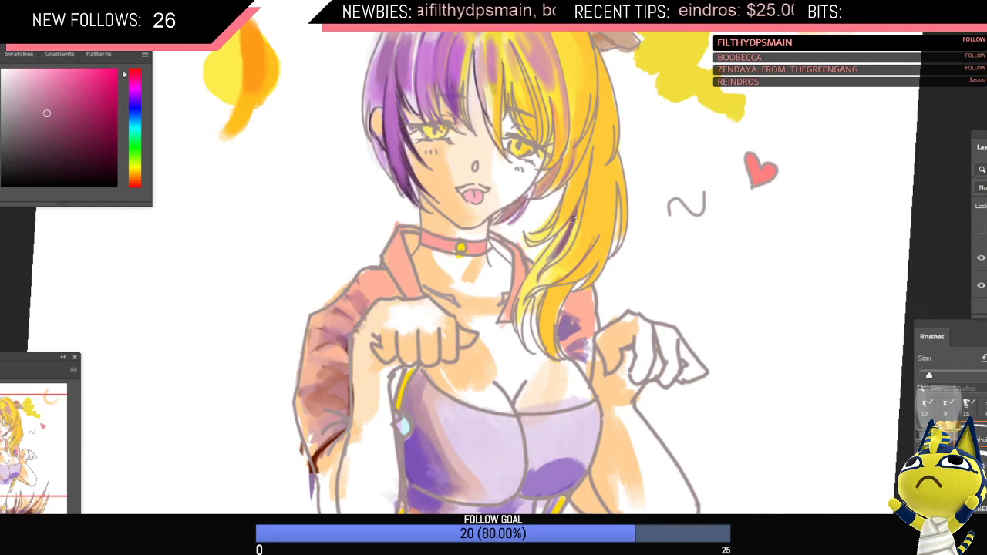
drag(567, 226, 549, 252)
key(b)
click(118, 69)
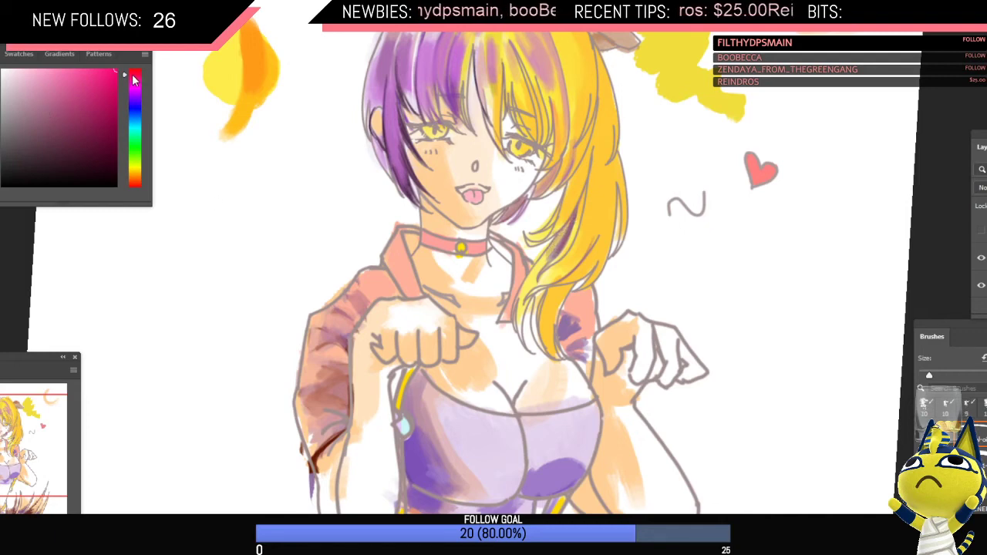
click(134, 70)
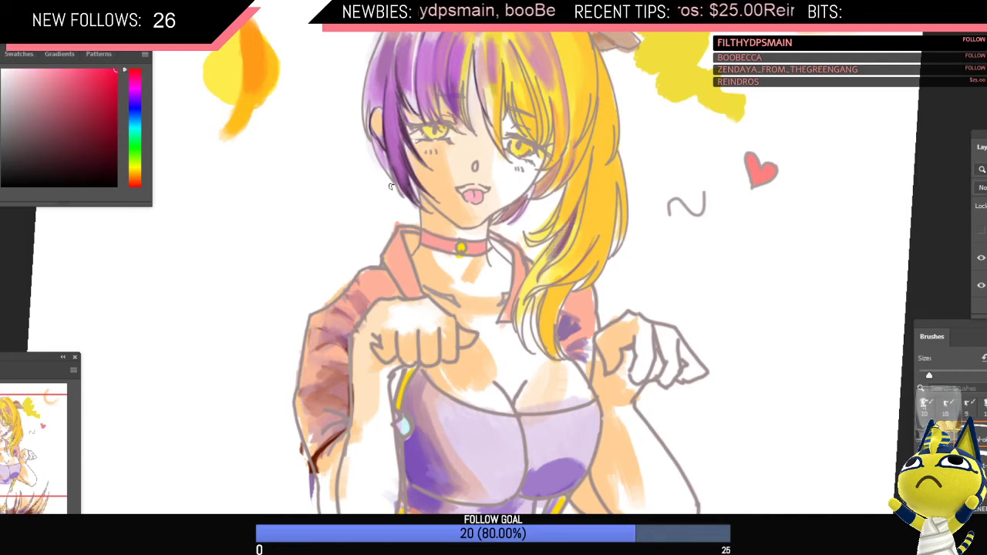
alt+click(568, 226)
alt+click(568, 227)
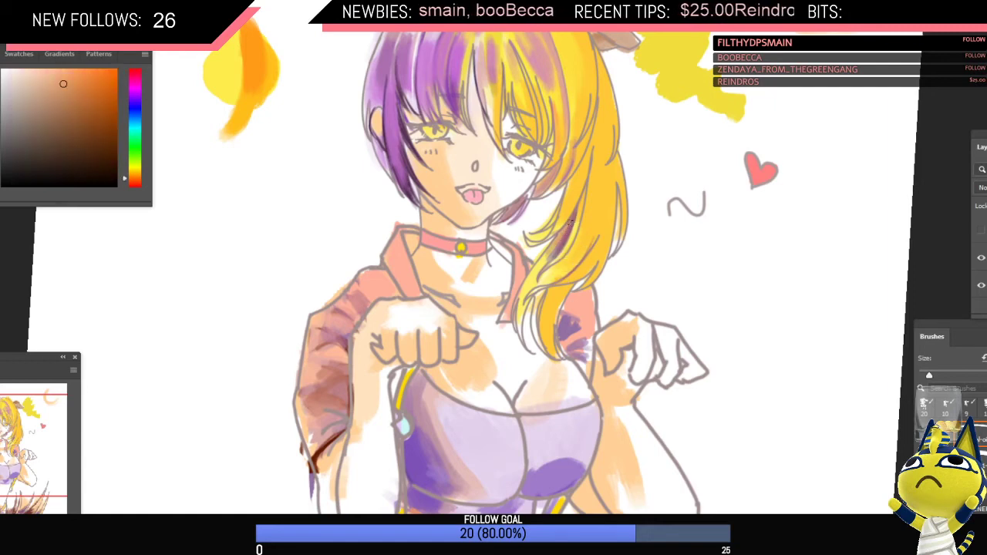
Step: Mirror the canvas and soften the ponytail's inner shadow with a muted orange and a light yellow sampled from the hair
drag(597, 225, 566, 259)
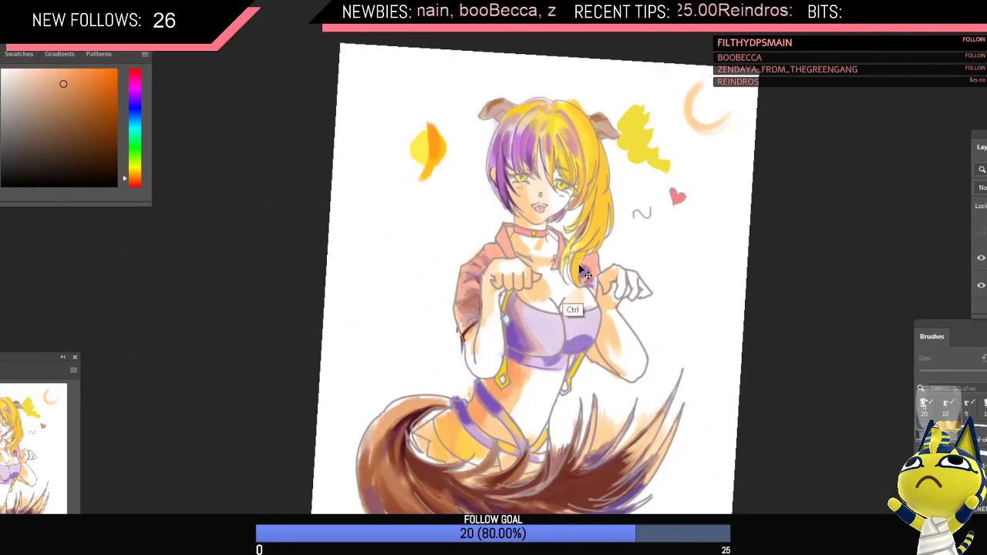
key(ctrl+h)
drag(487, 235, 523, 226)
alt+click(515, 225)
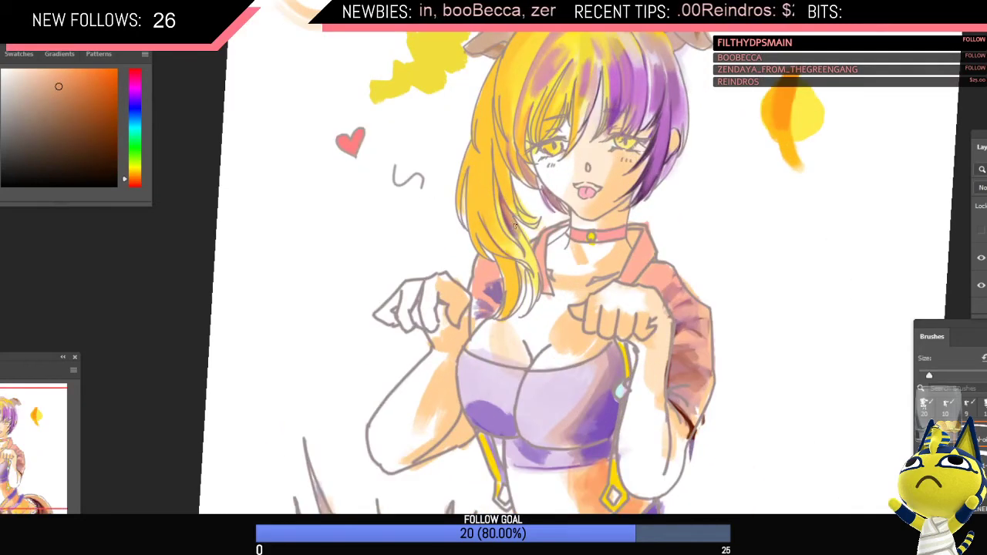
alt+click(527, 257)
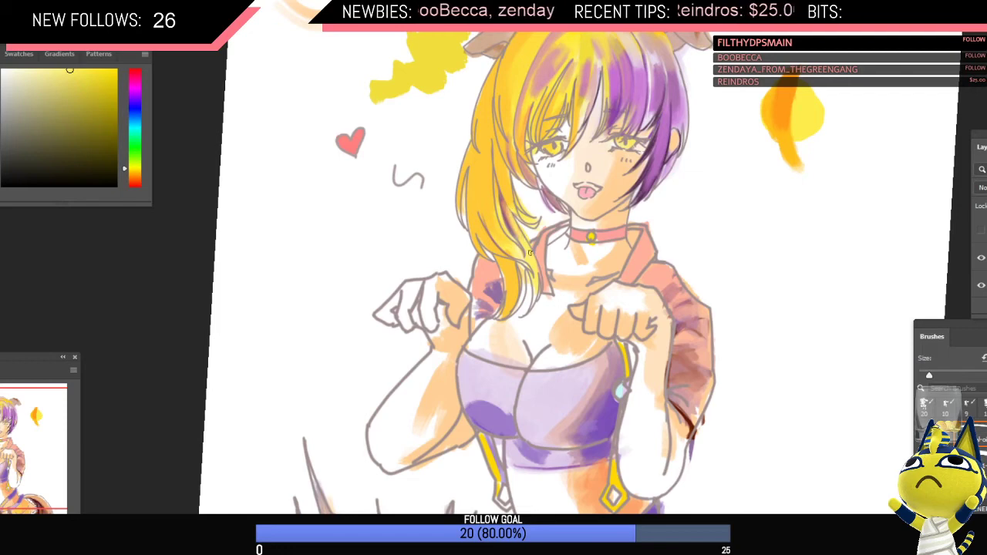
alt+click(503, 202)
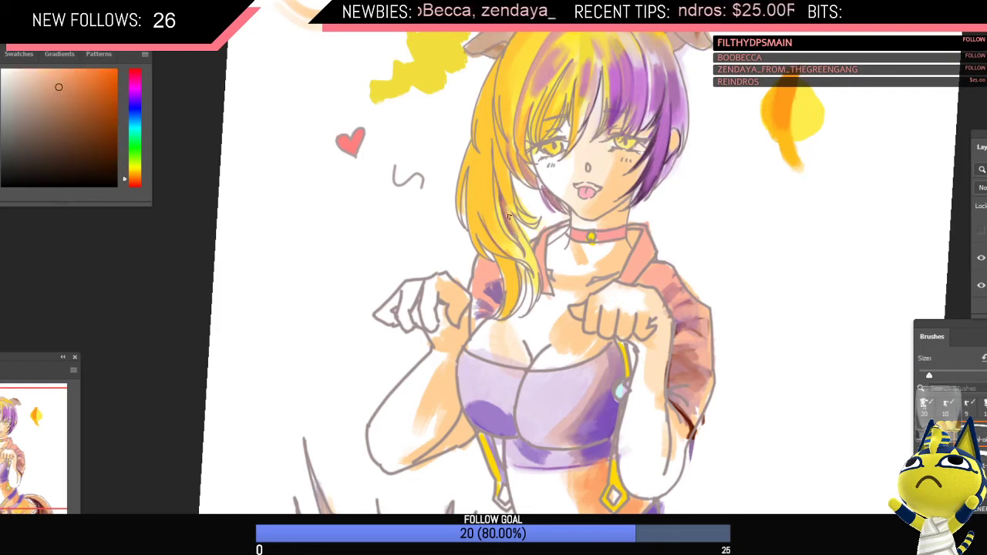
key(bracketleft)
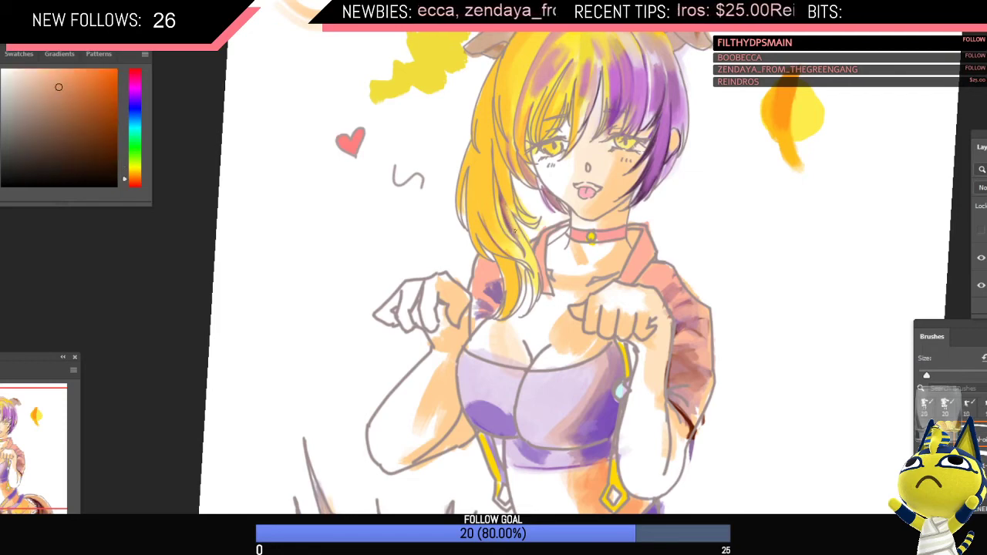
Step: Deepen the narrow shadow between the ponytail strands with a sampled dark magenta, using a 7 px brush
alt+click(490, 204)
alt+click(517, 216)
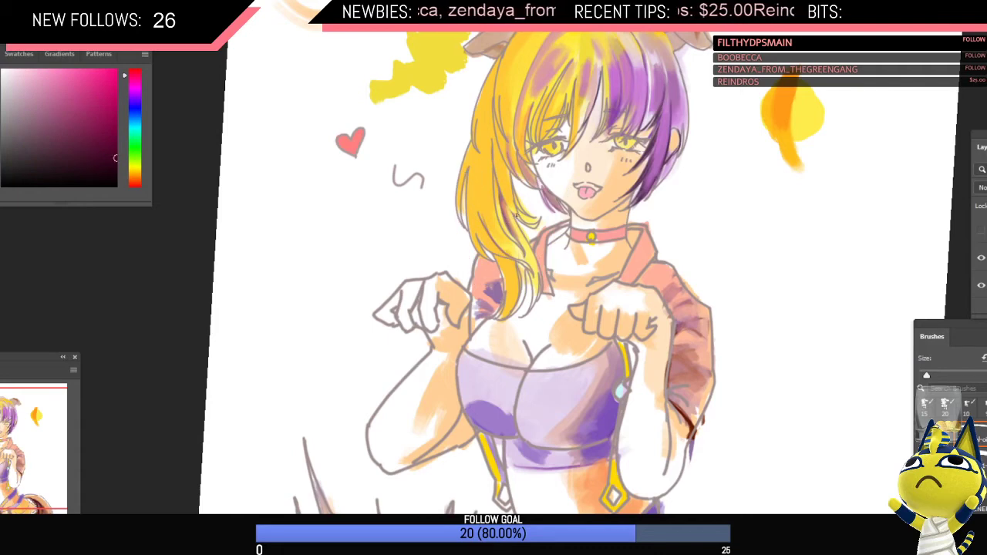
key(bracketleft)
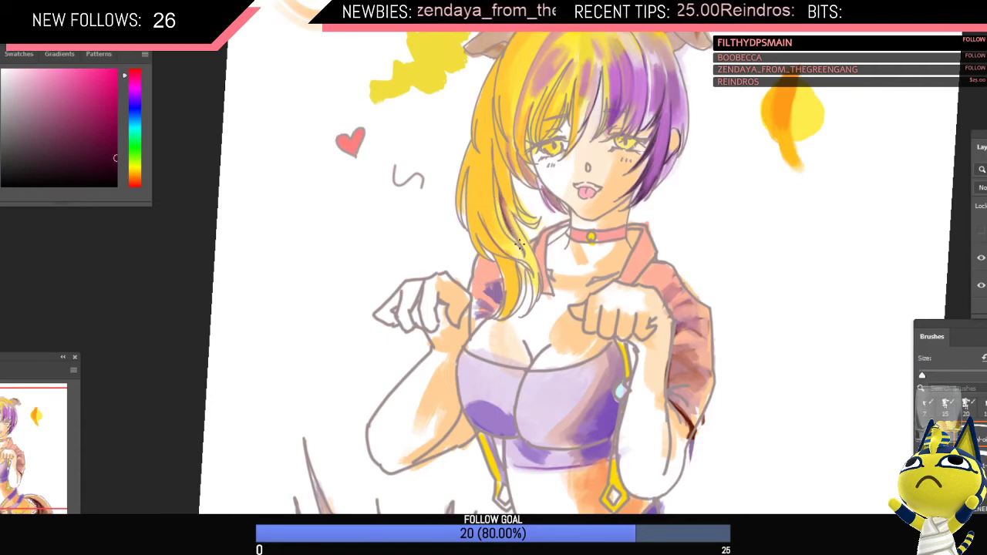
Step: Paint a broader muted red shadow down the middle of the ponytail with a 30 px brush and a color sampled from the strands
alt+click(507, 245)
key(bracketright)
key(bracketright)
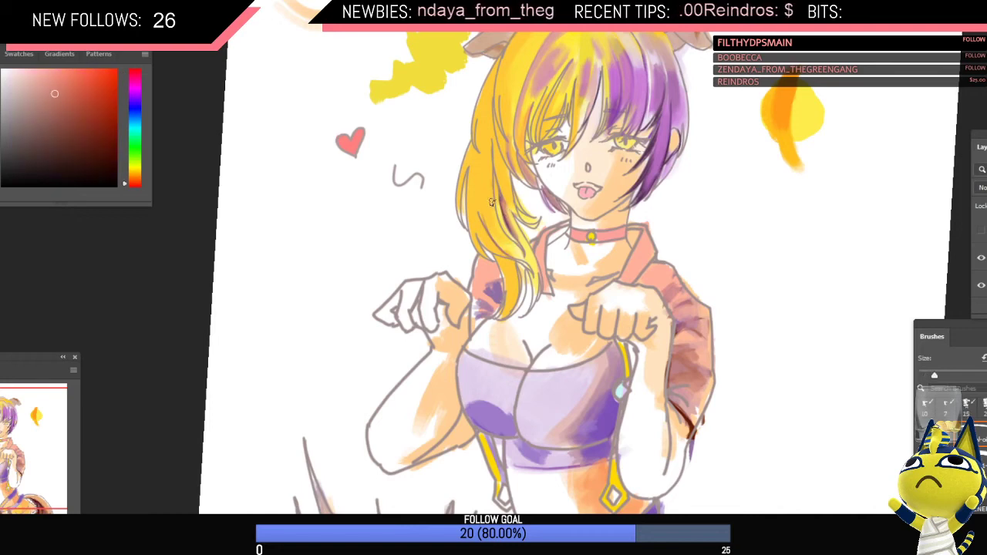
key(bracketleft)
mouse_move(513, 264)
mouse_down()
mouse_move(515, 302)
mouse_move(534, 301)
mouse_move(516, 258)
mouse_up()
key(ctrl+z)
key(bracketright)
key(bracketright)
drag(486, 219, 517, 256)
Step: Mirror the canvas and add muted red-brown shadow strokes along the ponytail and near its top
scroll(544, 238, down, 3)
key(ctrl+shift+h)
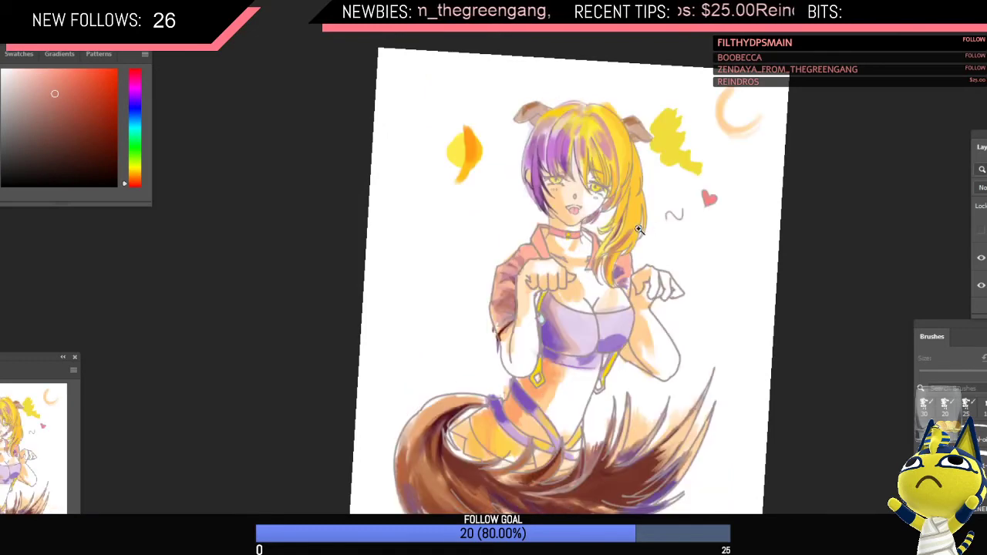
scroll(639, 230, up, 3)
alt+click(614, 261)
mouse_move(635, 225)
mouse_down()
mouse_move(597, 265)
mouse_move(616, 252)
mouse_up()
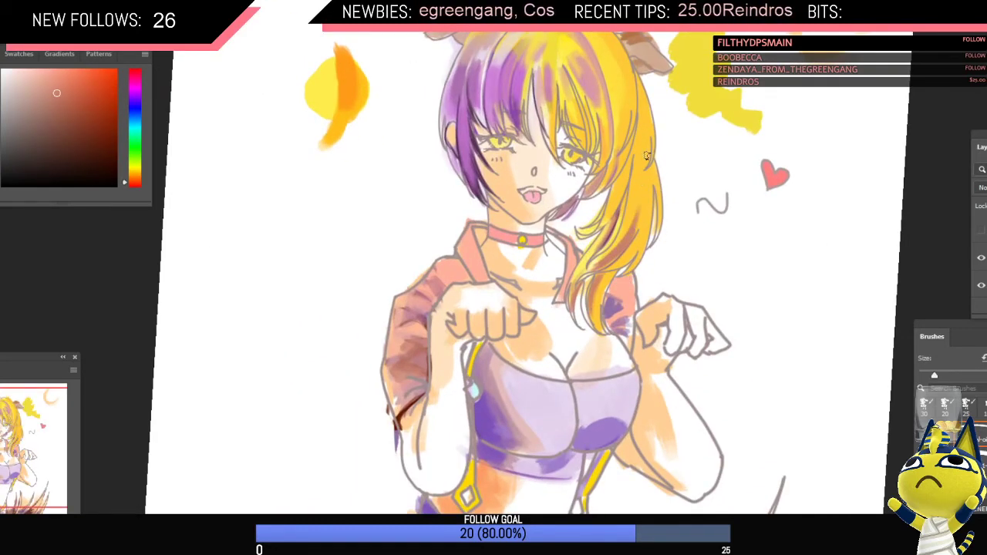
mouse_move(646, 156)
mouse_down()
mouse_move(637, 177)
mouse_move(643, 125)
mouse_up()
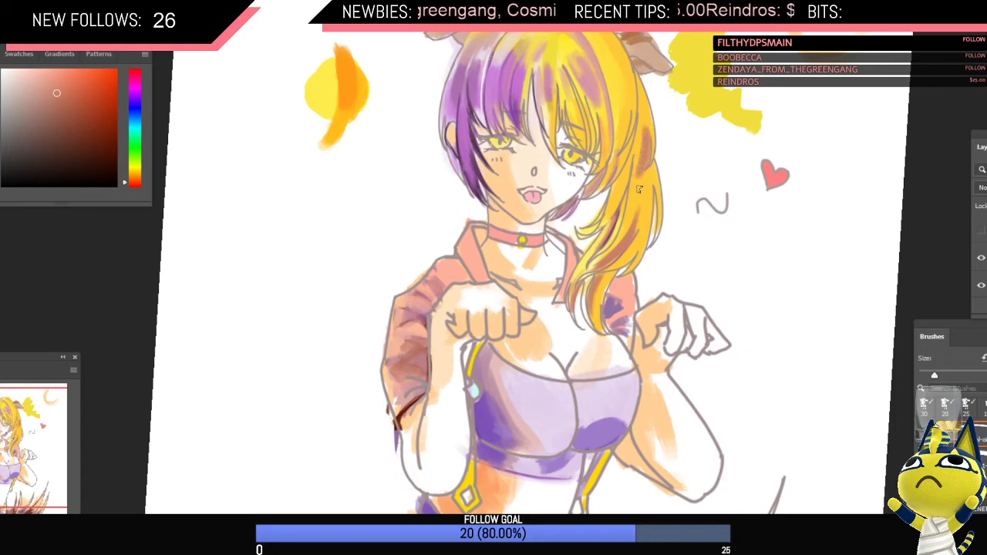
Step: Blend the new shadow at the ponytail's top with golden yellow and light orange sampled from the hair
alt+click(646, 206)
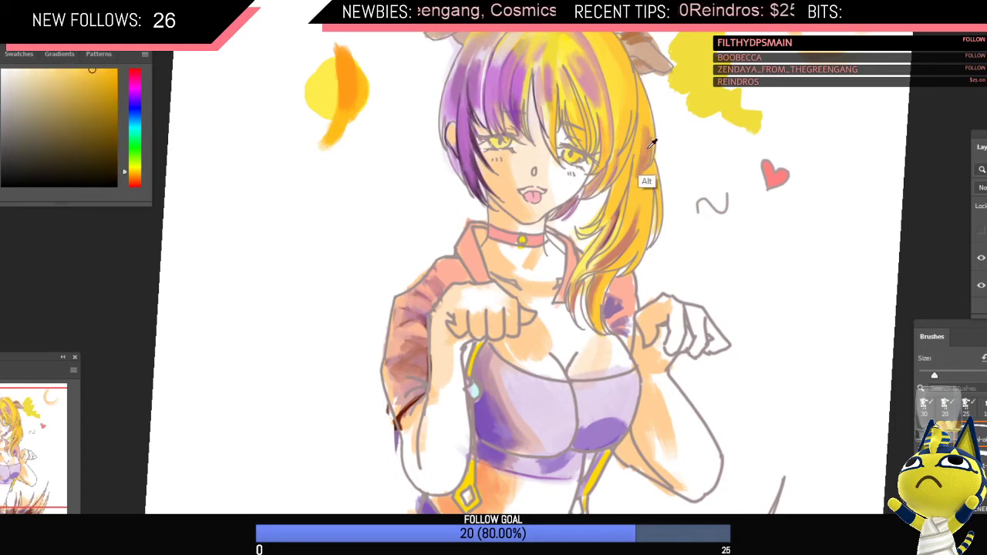
alt+click(650, 144)
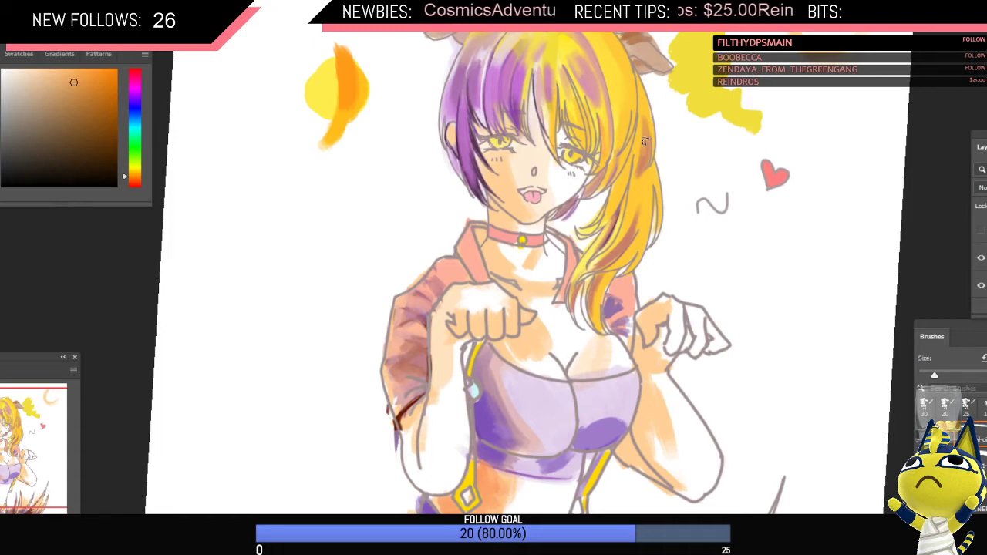
scroll(507, 182, down, 4)
scroll(593, 189, up, 3)
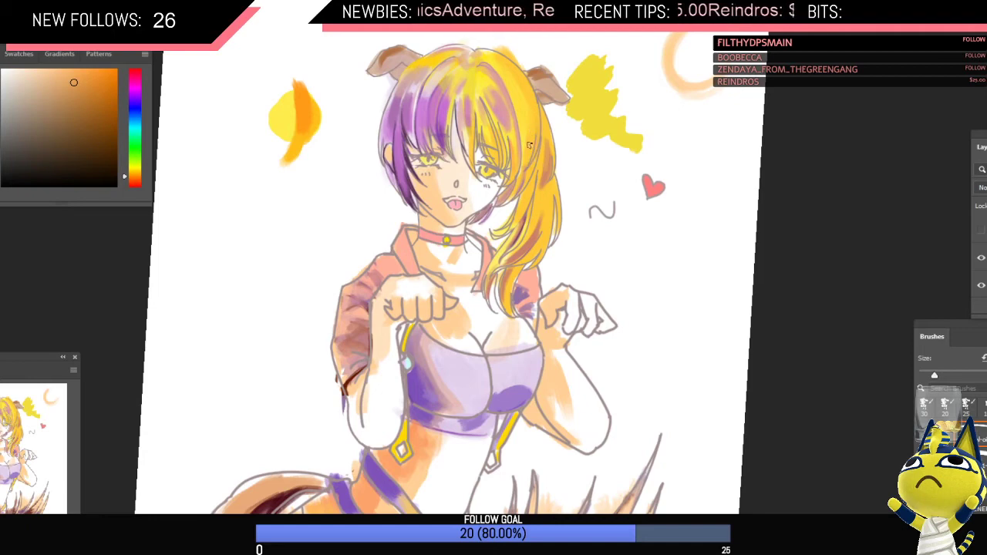
Step: Shade the yellow side hair beside the ponytail's top with a sampled muted red and blend it with golden yellow
alt+click(520, 259)
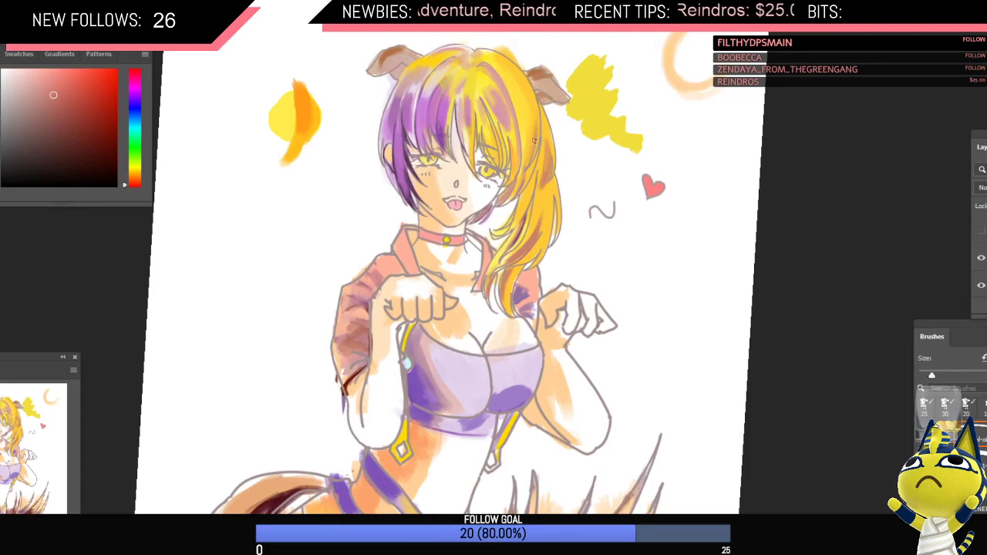
alt+click(531, 146)
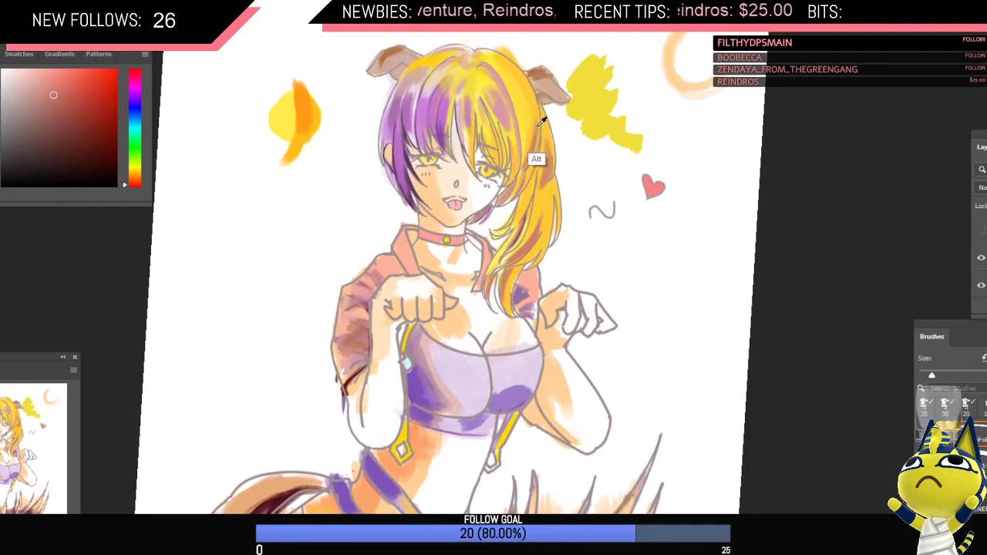
alt+click(532, 120)
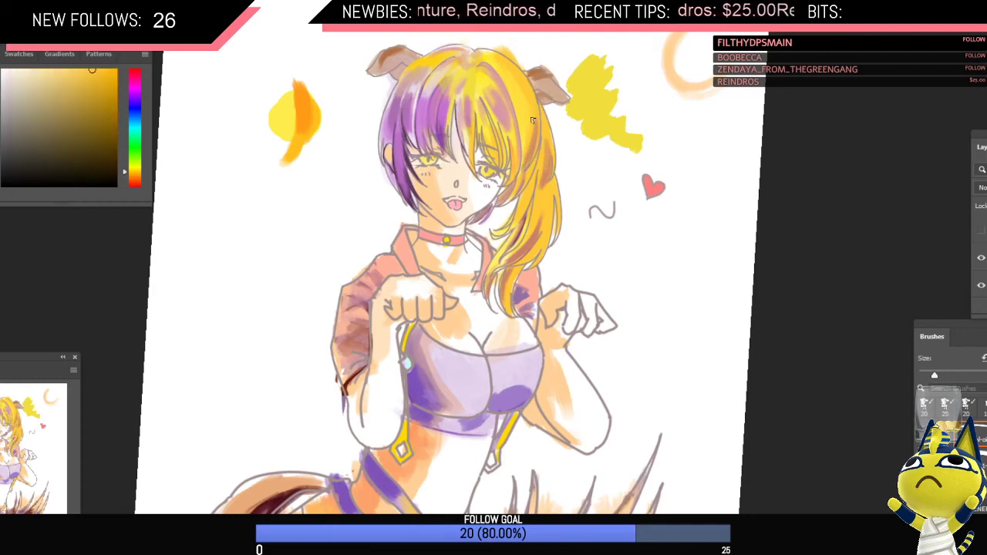
Step: Mirror the canvas and refine the yellow side strands with sampled orange and thin bright yellow strokes from an 8 px brush
key(ctrl+shift+h)
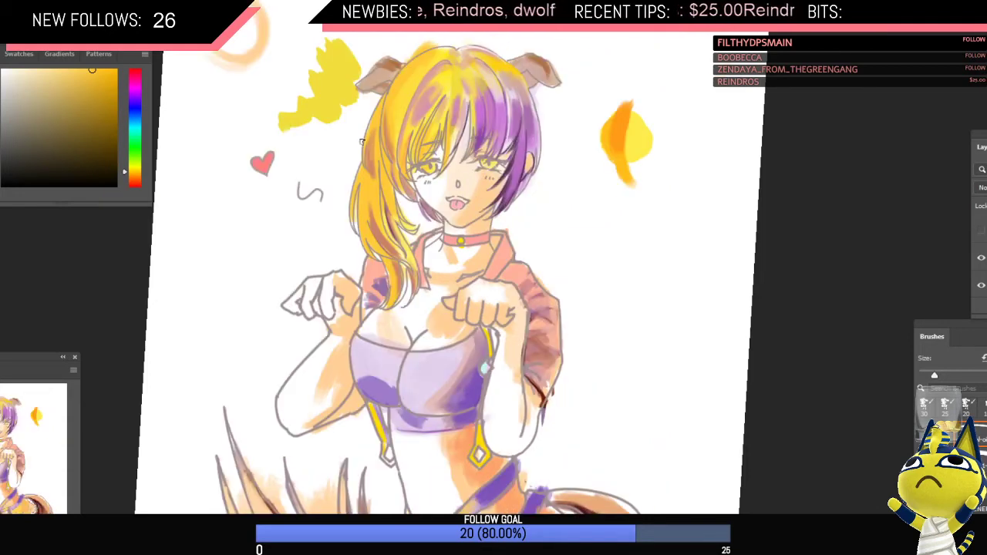
scroll(395, 133, down, 1)
scroll(397, 131, up, 2)
alt+click(386, 169)
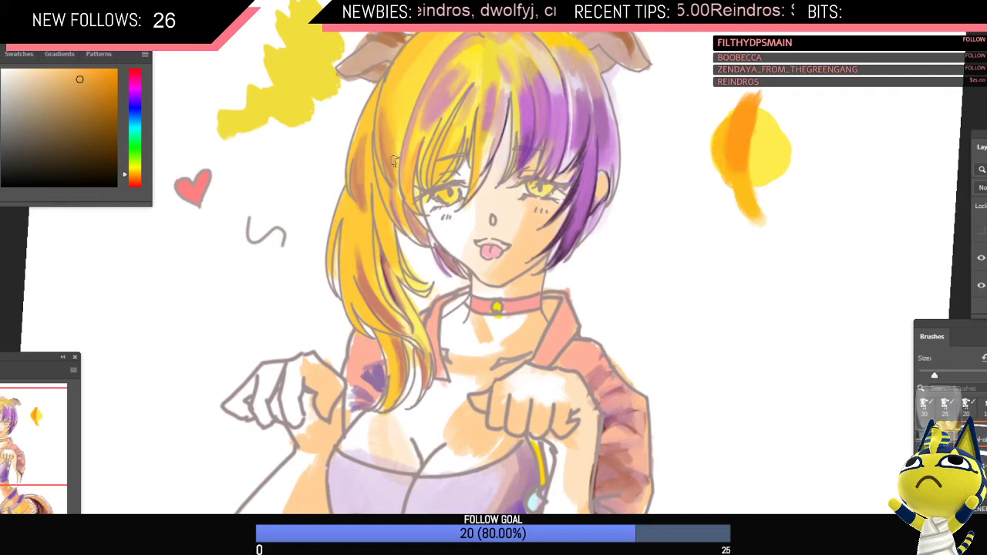
alt+click(399, 147)
key(bracketleft)
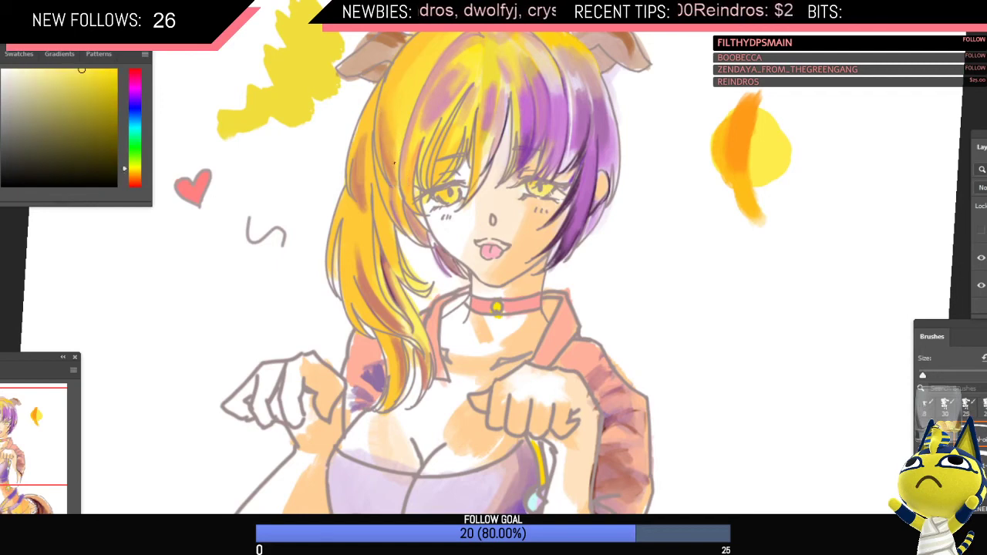
Step: Touch up the yellow side strands with a sampled golden yellow at 10 px and a sampled orange at 20 px
key(ctrl+0)
scroll(409, 151, up, 2)
alt+click(402, 151)
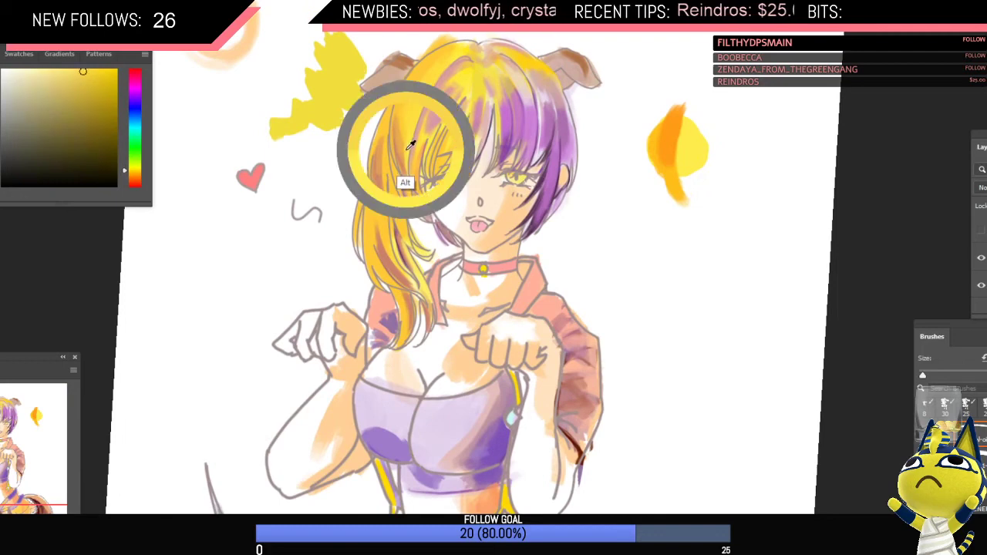
key(bracketright)
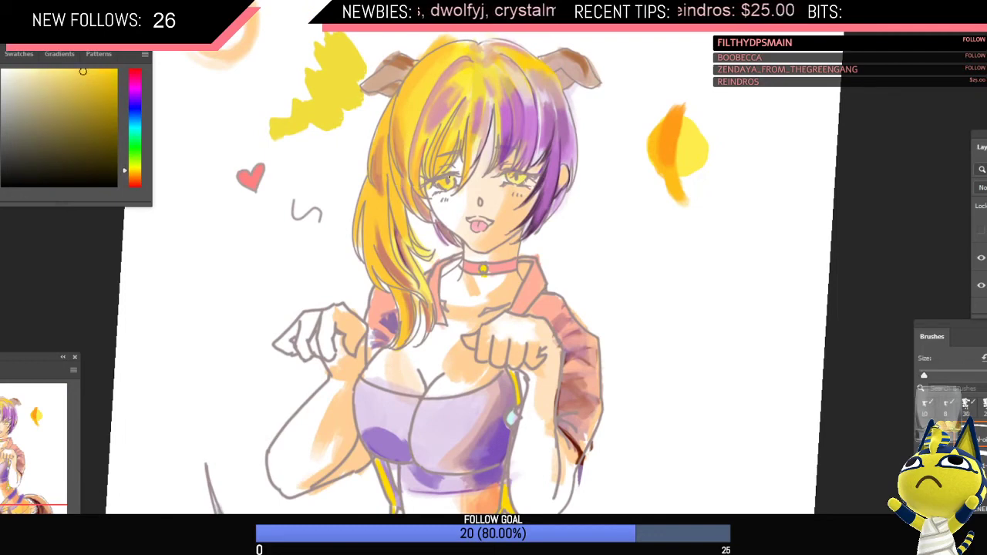
key(ctrl+0)
scroll(408, 177, up, 2)
alt+click(407, 191)
key(bracketright)
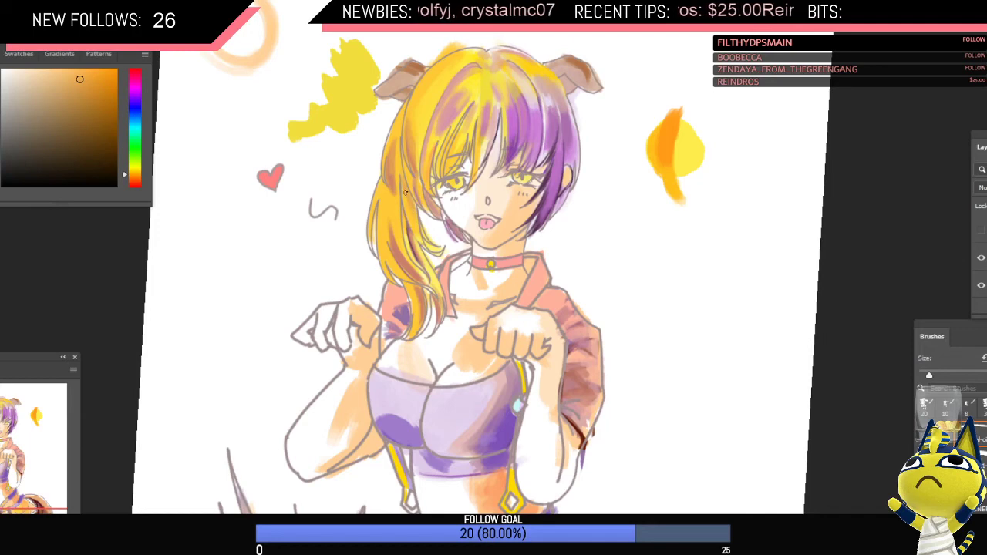
Step: Tint the upper ponytail shadow with a saturated blue-violet at 25 px and blend it with a muted pink sampled from the ponytail
alt+click(553, 193)
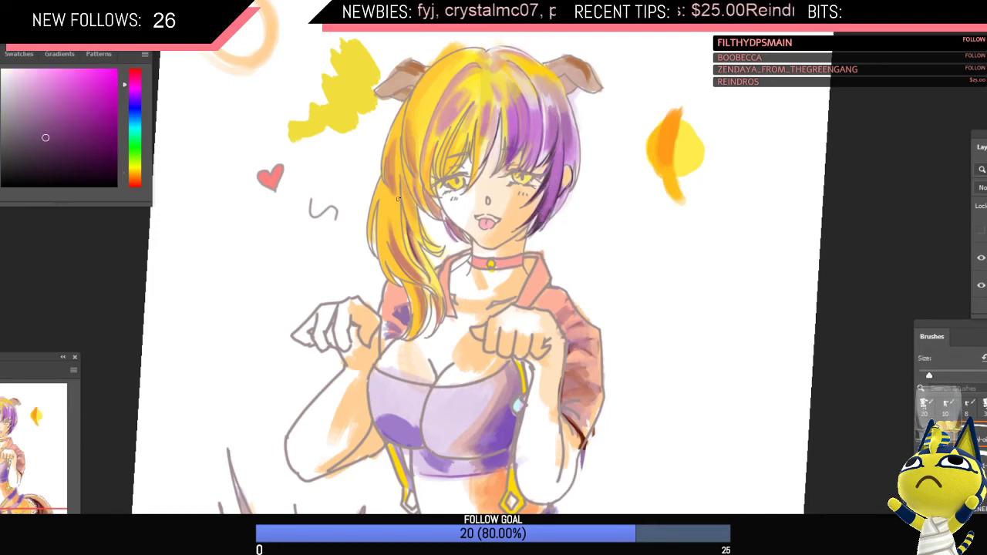
key(bracketright)
key(ctrl+0)
scroll(423, 224, up, 2)
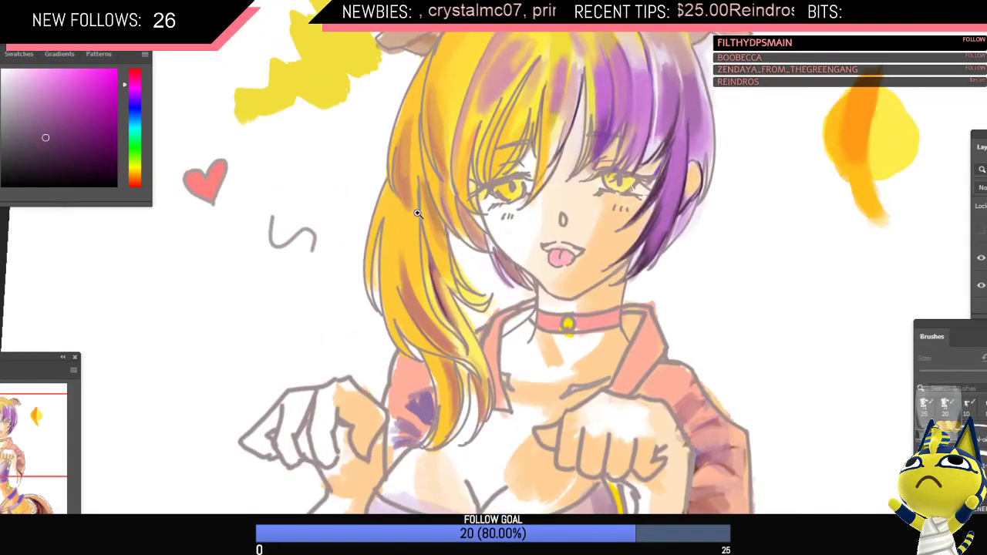
click(135, 101)
click(105, 70)
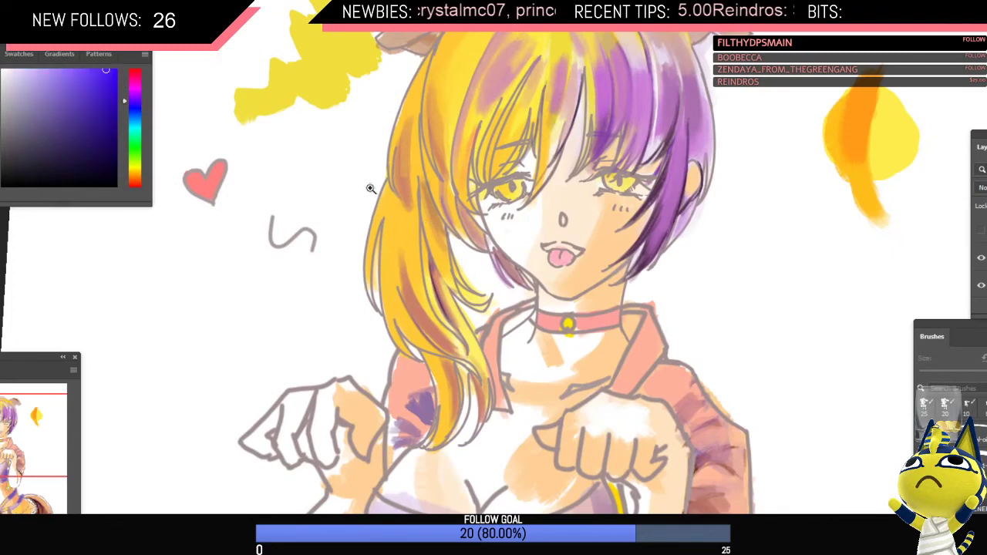
alt+click(428, 231)
mouse_move(497, 236)
mouse_down()
mouse_move(417, 234)
mouse_move(486, 208)
mouse_move(506, 228)
mouse_up()
scroll(442, 394, down, 1)
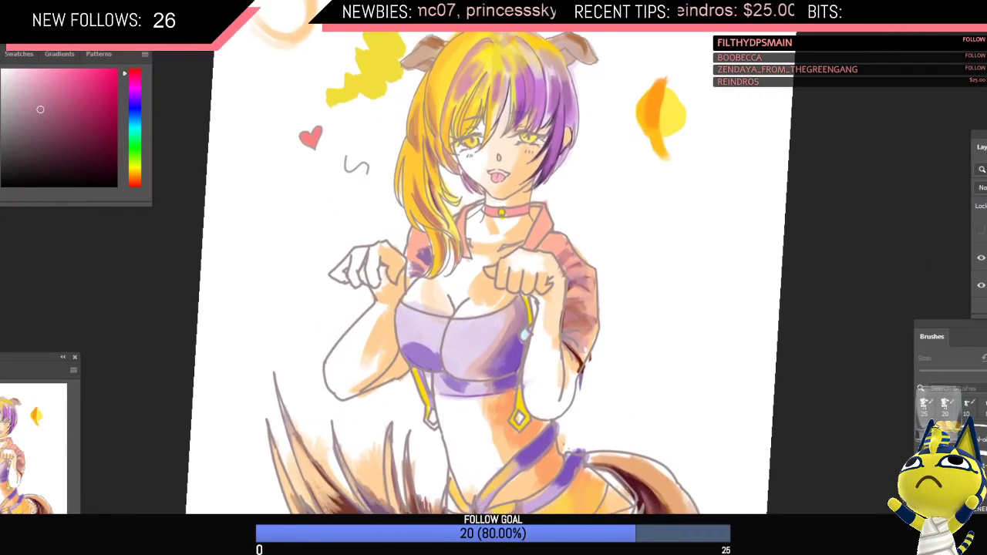
Step: Switch to the browser's YouTube window and pause the Castlevania music video
mouse_move(265, 549)
click(230, 531)
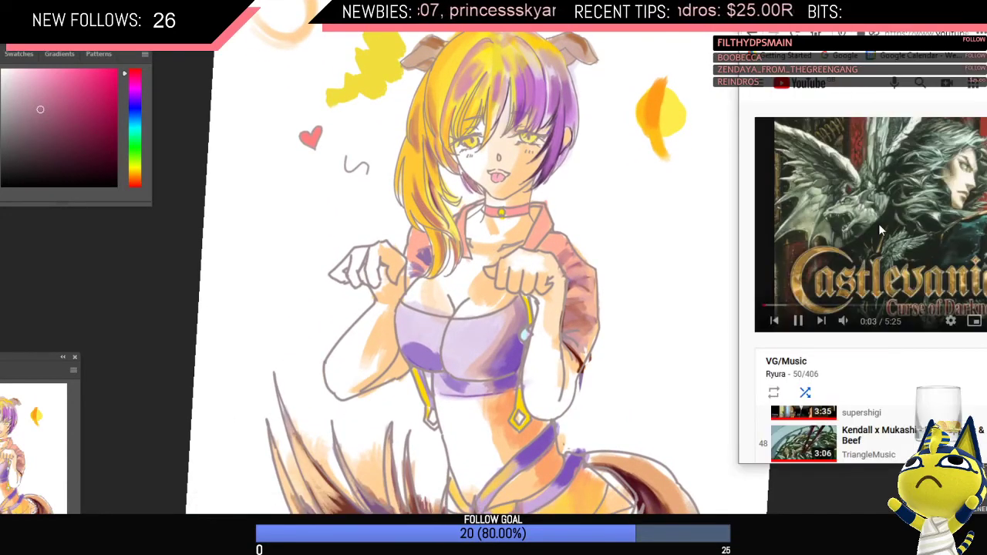
click(906, 286)
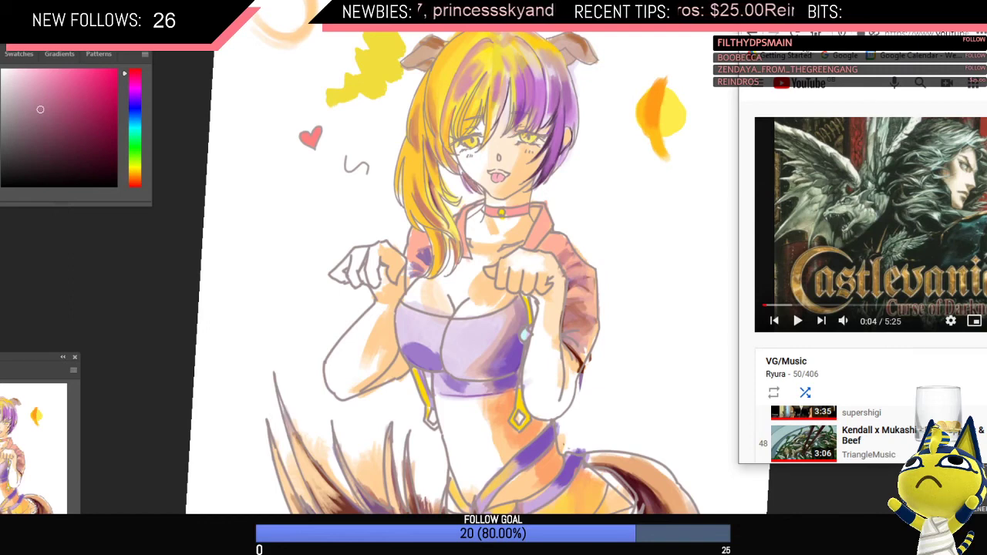
Step: Switch to the Twitch channel page, bring up the stream chat and open the Alec Benjamin video link posted there
click(779, 11)
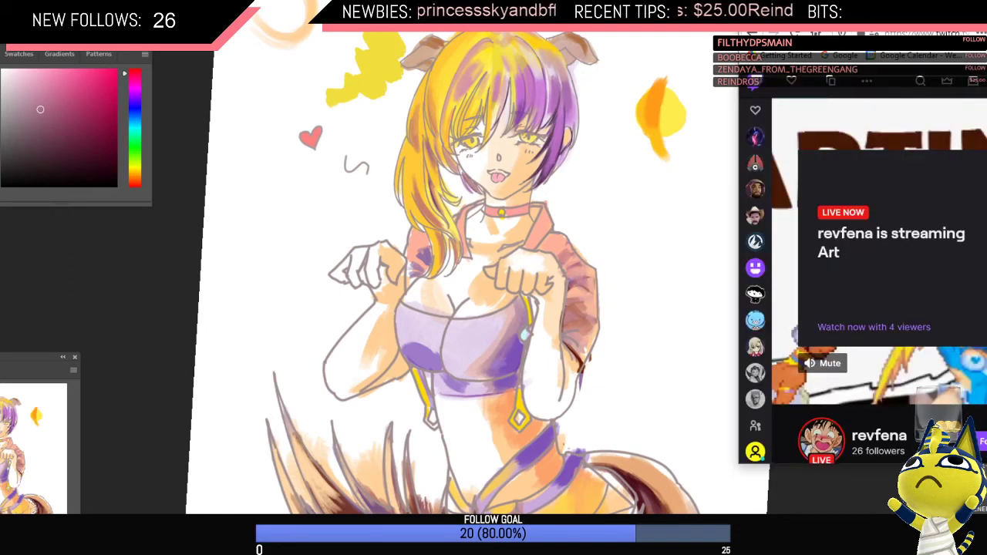
click(264, 549)
click(224, 508)
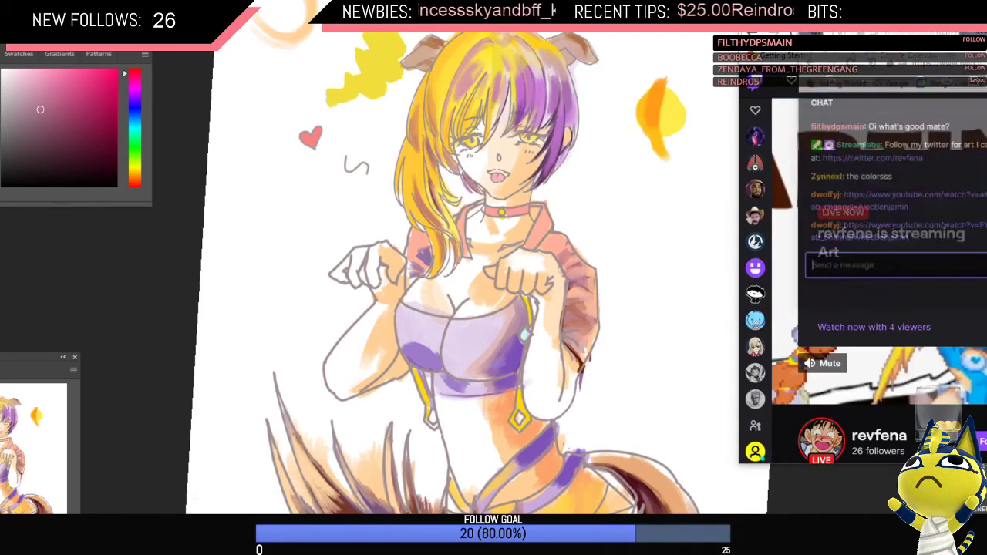
click(986, 156)
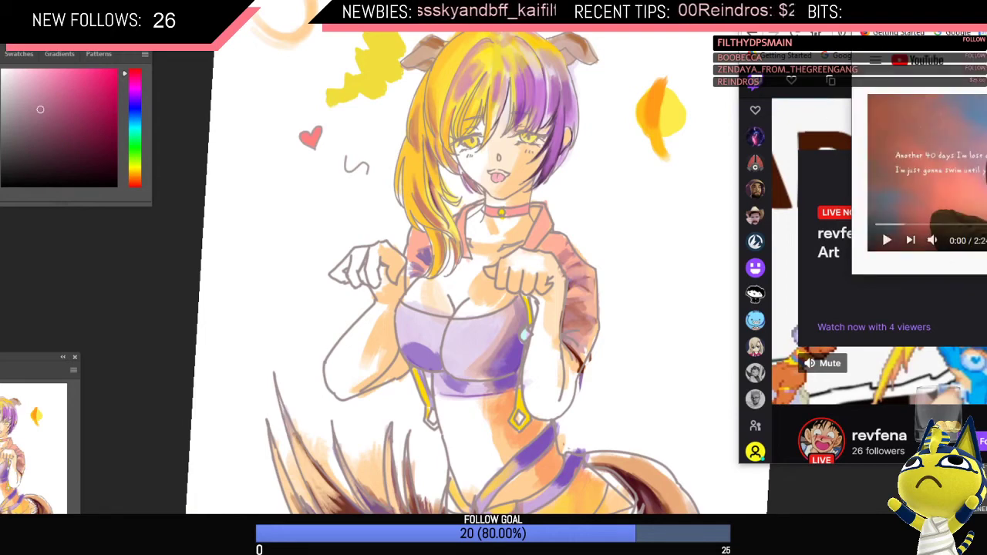
Step: Check the details of the Alec Benjamin "Swim" video, start playing it and return to the stream chat
scroll(978, 222, down, 2)
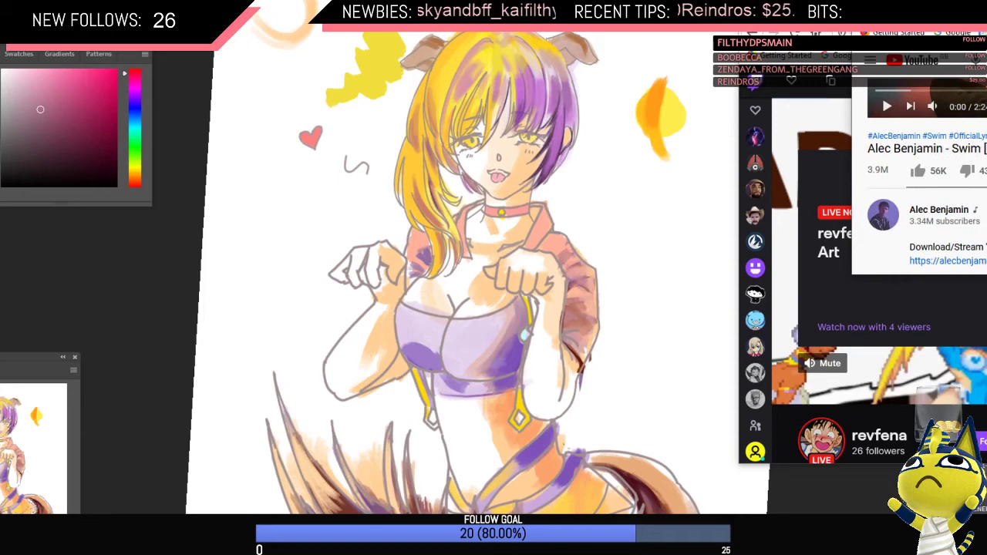
scroll(977, 222, up, 2)
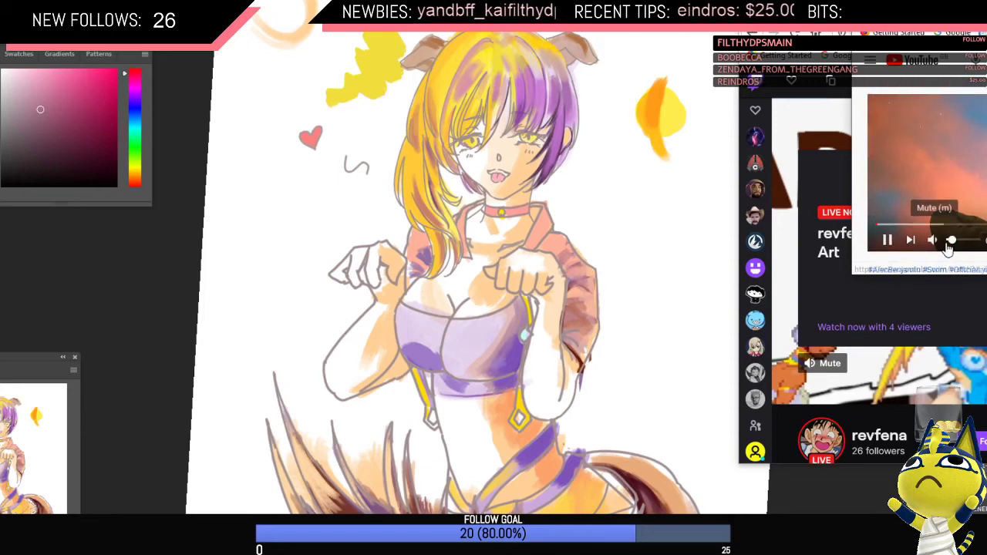
click(908, 6)
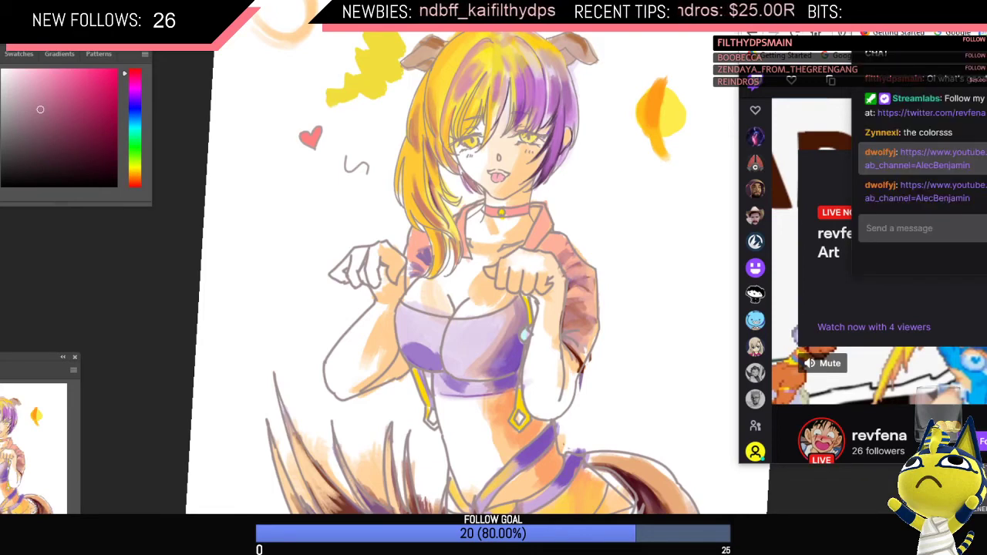
Step: Return to the YouTube music page and switch back to the drawing in Photoshop
click(807, 61)
key(alt+Left)
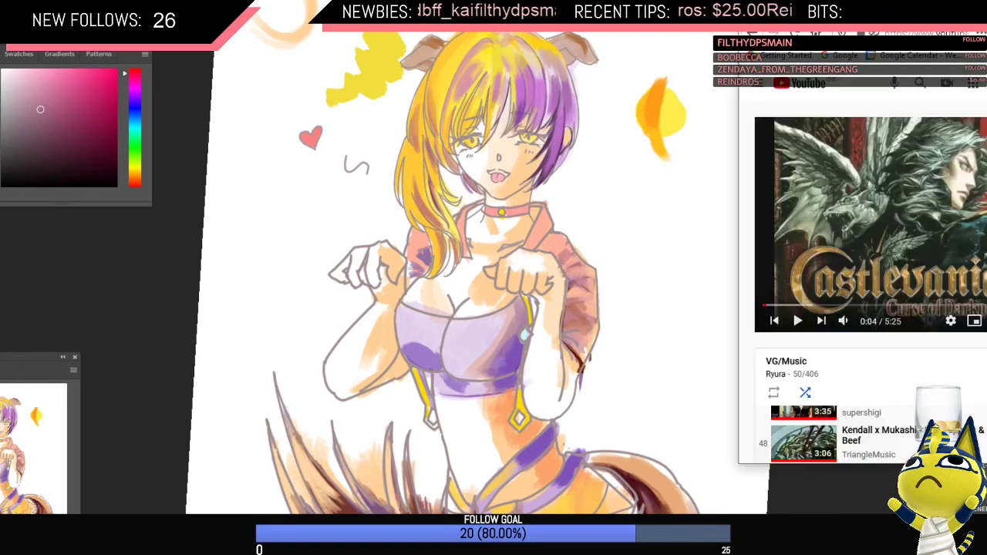
click(607, 196)
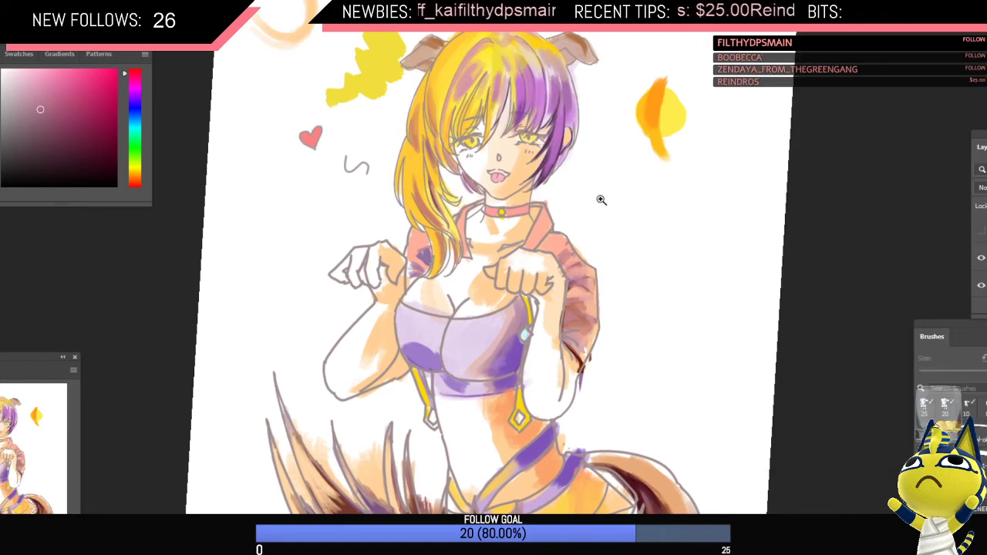
Step: Sample the purple hair color, change it to a dark saturated blue and touch up the ponytail's shadow strands
mouse_move(484, 185)
mouse_down()
mouse_move(449, 192)
mouse_move(460, 178)
mouse_up()
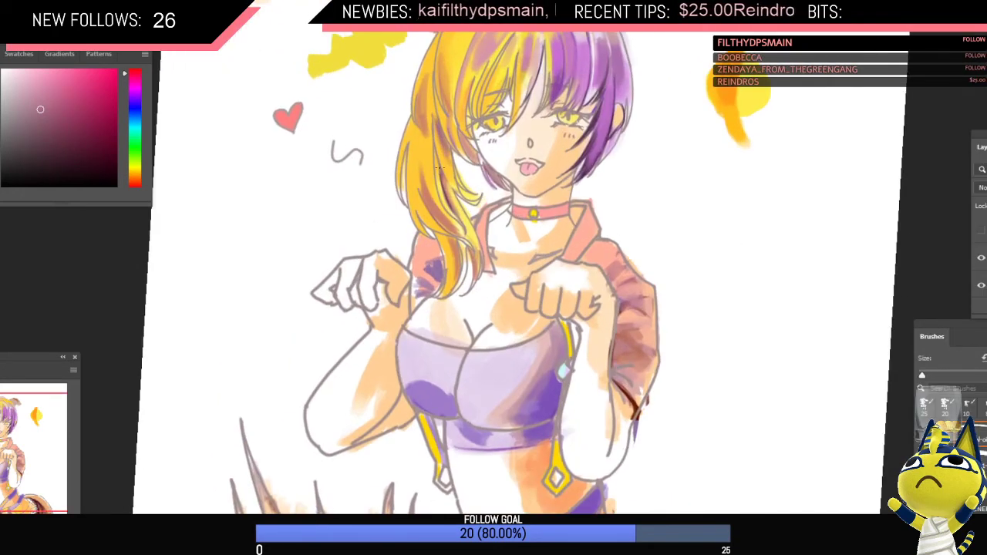
alt+click(591, 127)
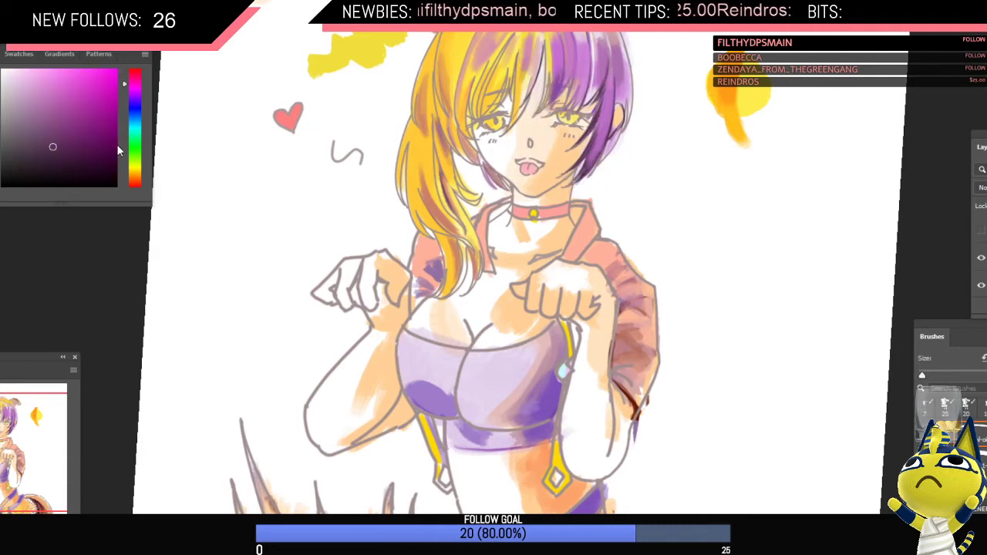
click(105, 163)
click(134, 104)
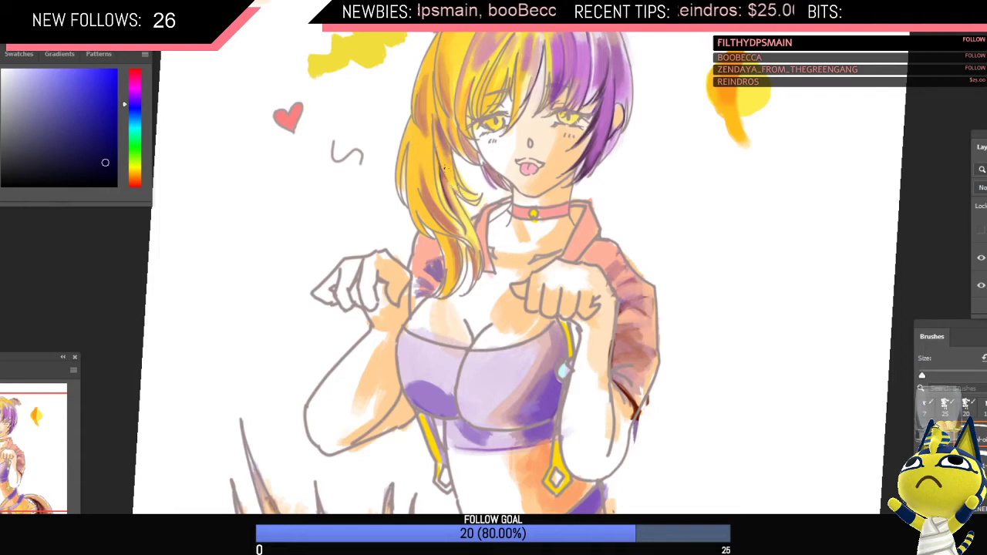
scroll(529, 164, down, 3)
scroll(524, 131, up, 4)
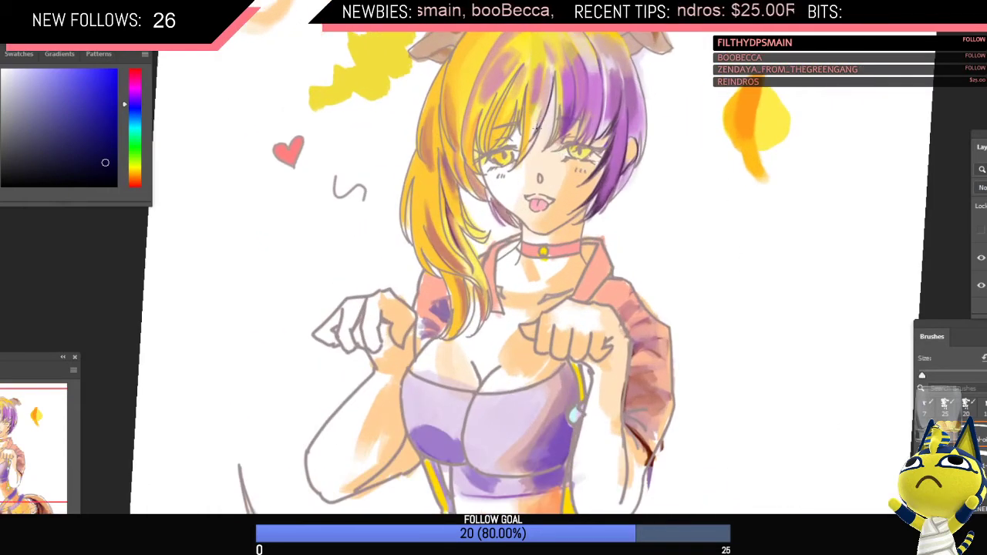
Step: Refine the center bangs with sampled bright yellow at 15 px and muted purple at 8 px, mirroring the canvas to check them
alt+click(533, 54)
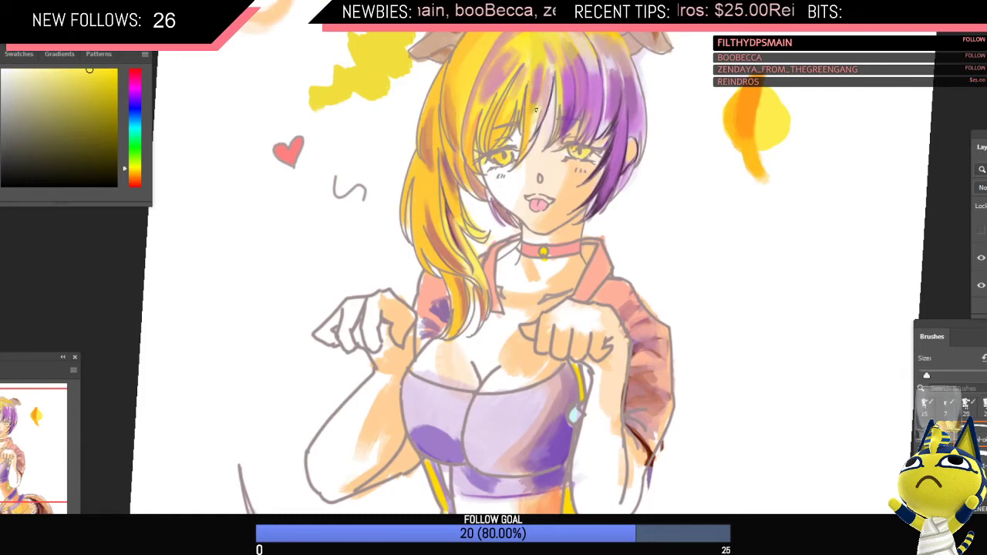
key(z)
drag(570, 108, 562, 159)
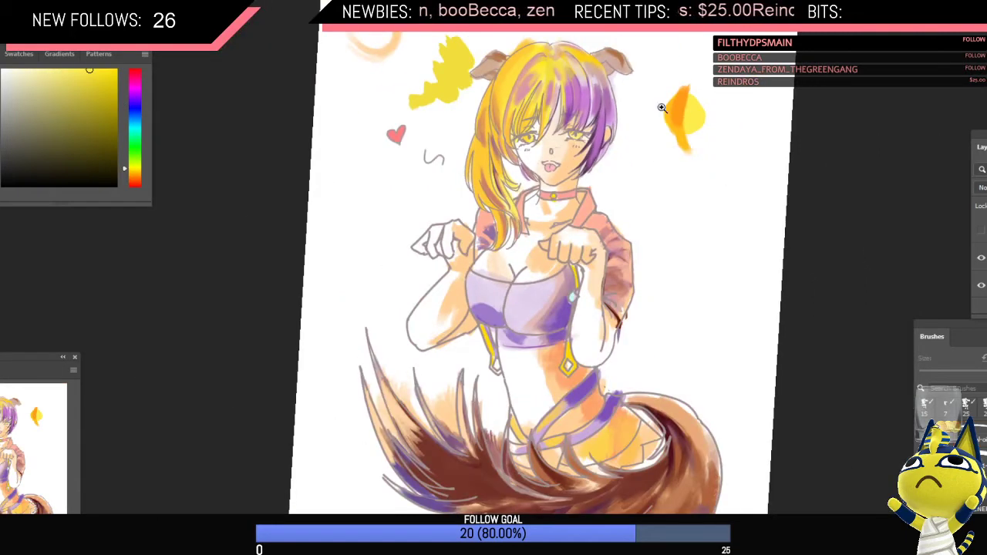
key(ctrl+shift+h)
key(h)
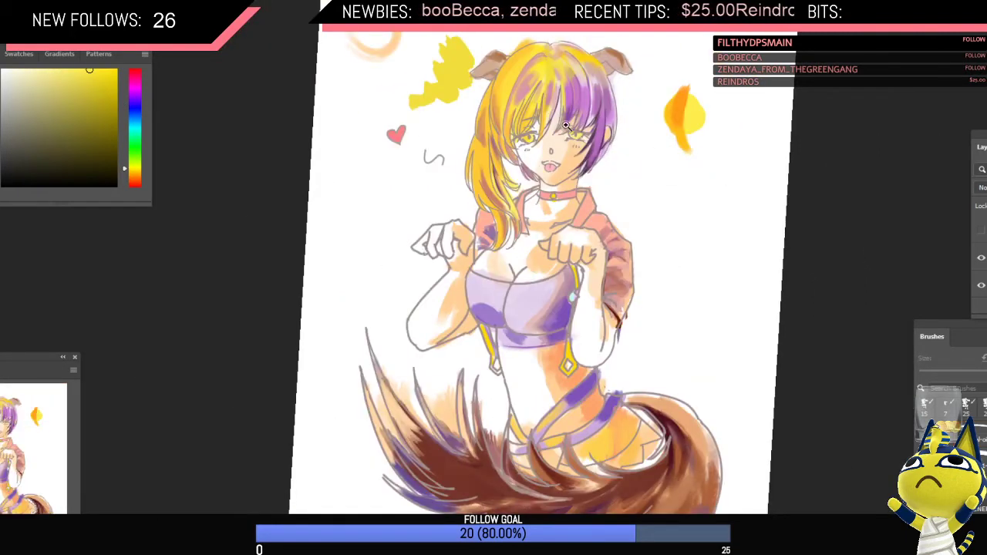
scroll(571, 127, up, 1)
key(h)
scroll(570, 159, up, 1)
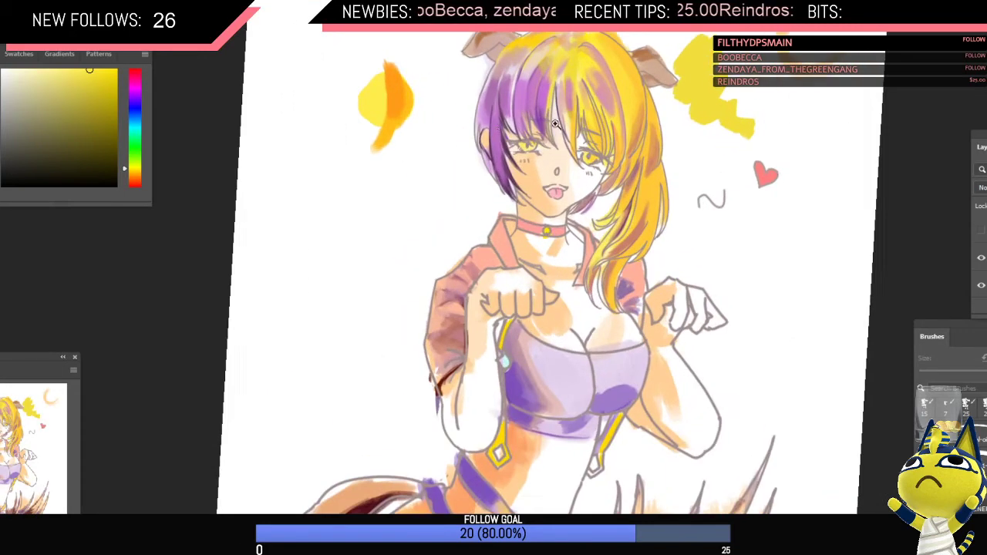
alt+click(519, 138)
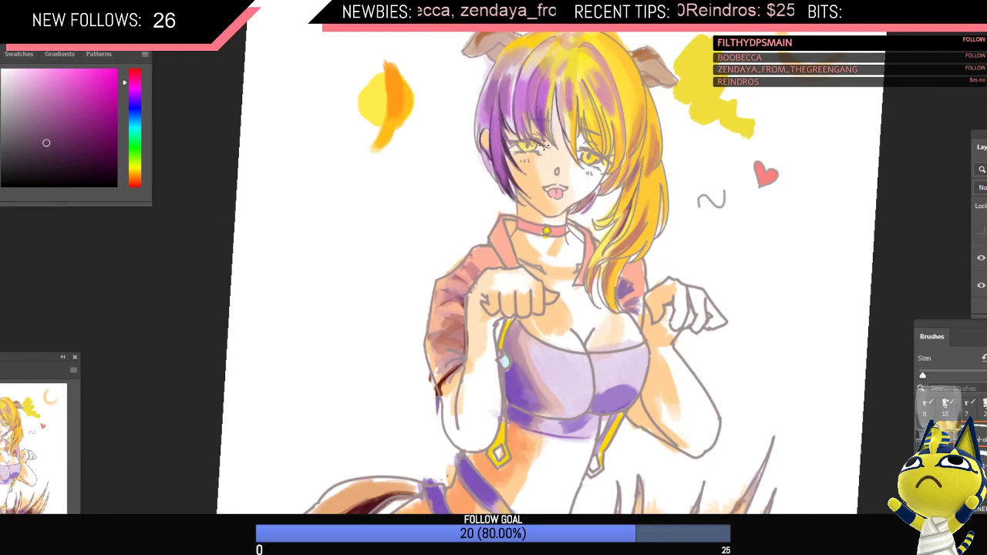
scroll(582, 158, down, 3)
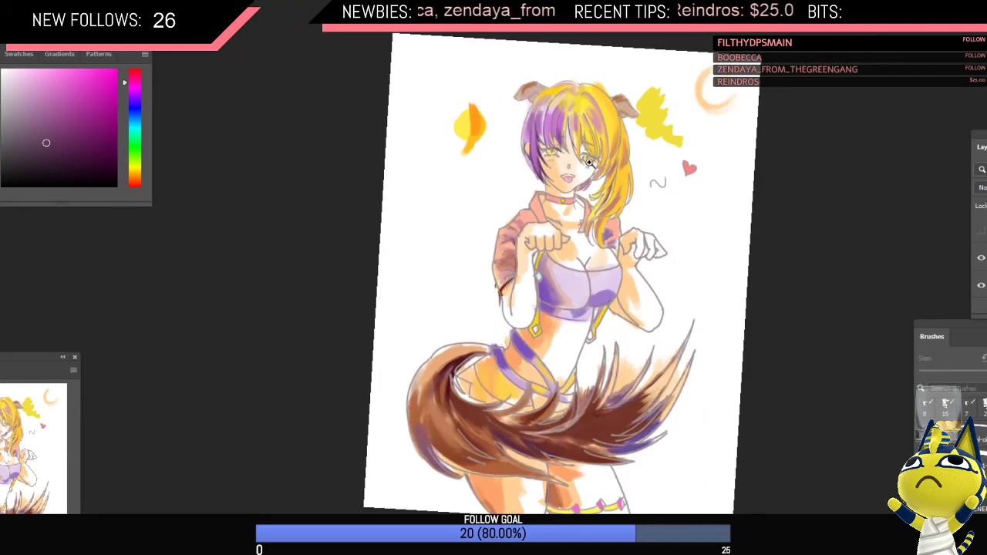
Step: Sample orange from the hair, shade the face beside the nose on the purple-hair side at 50 px, and mirror the canvas back
scroll(588, 162, up, 3)
alt+click(639, 133)
key(bracketright)
key(bracketright)
key(bracketright)
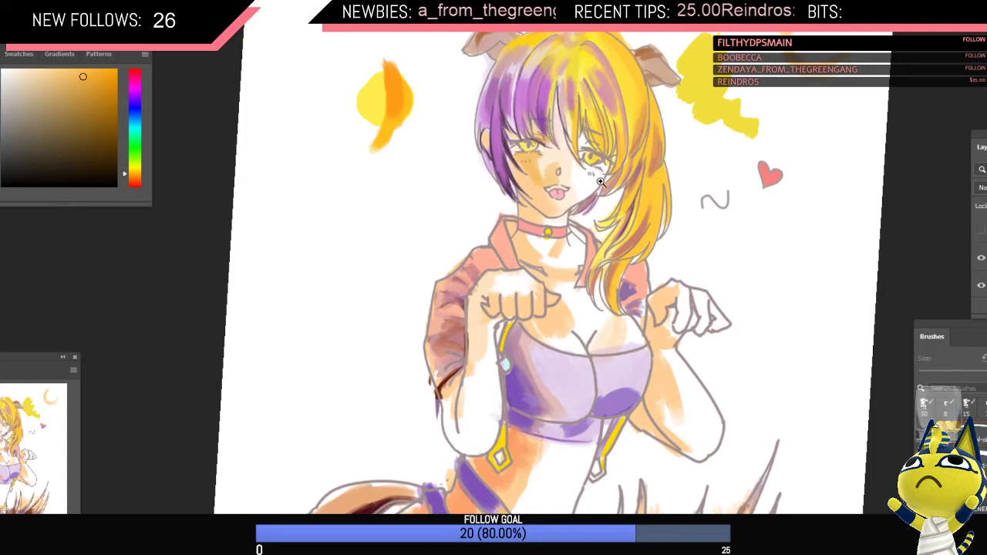
drag(601, 182, 576, 227)
key(ctrl+shift+h)
drag(591, 177, 604, 192)
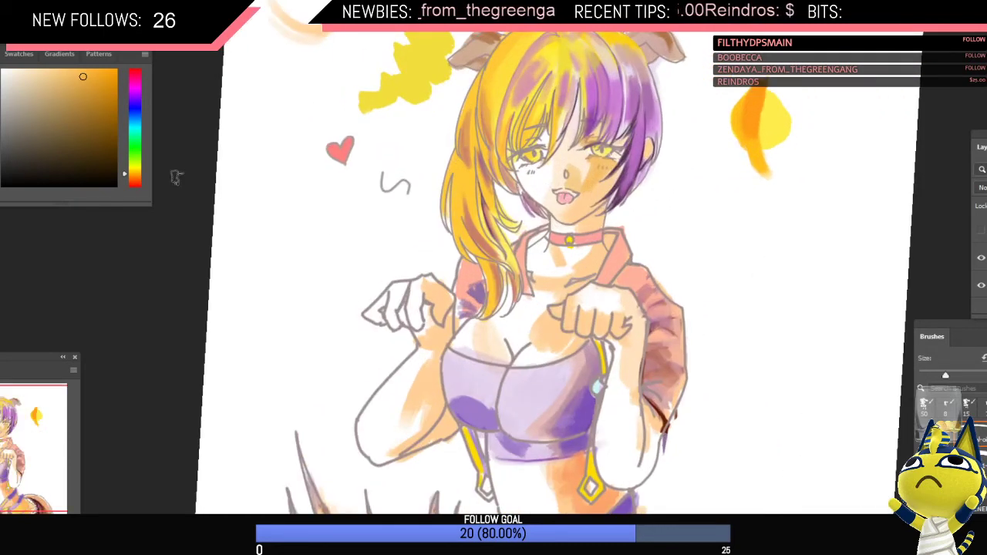
Step: Warm the cheek shadow under the purple bangs with a saturated pink-red and blend it with orange sampled from the cheek
click(135, 79)
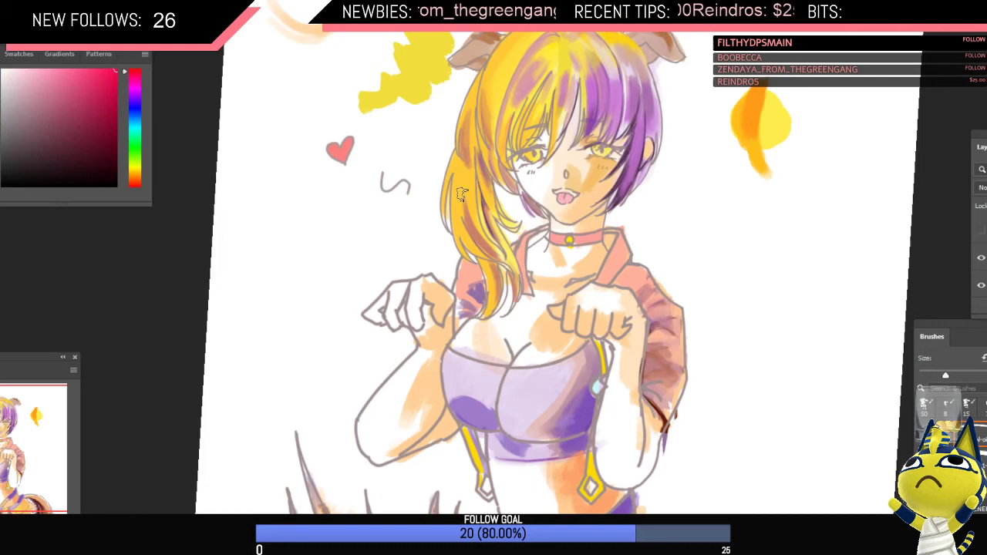
alt+click(597, 175)
drag(587, 190, 614, 179)
key(bracketleft)
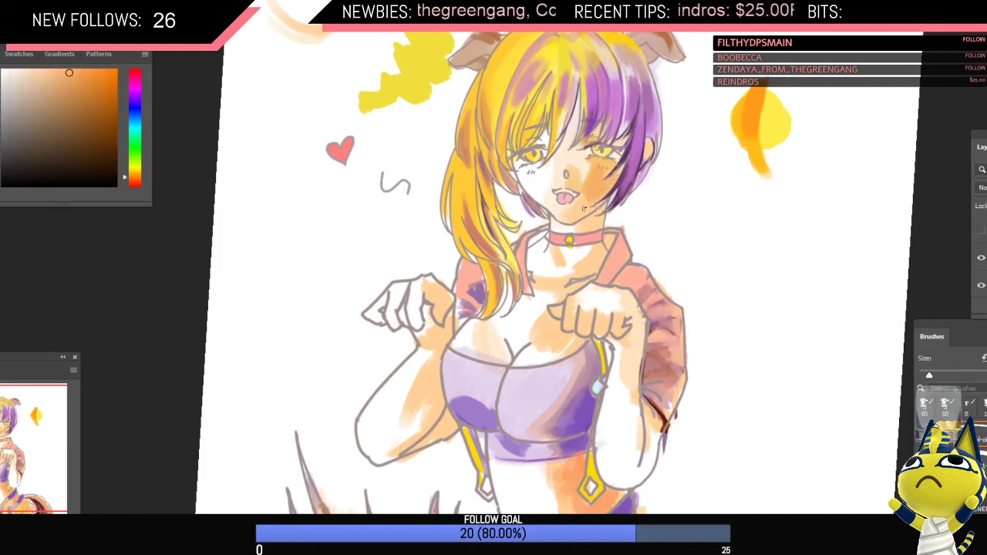
Step: Mirror the canvas and smooth the purple-side cheek and nose shadows with skin oranges sampled from the face at 20 and 40 px
key(ctrl+0)
key(ctrl+shift+h)
drag(597, 207, 653, 204)
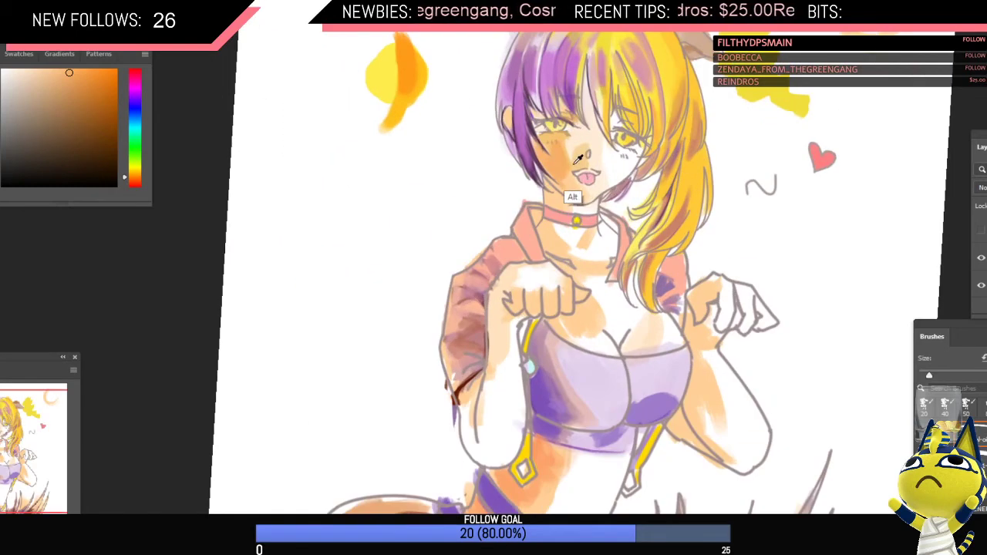
alt+click(577, 160)
key(bracketright)
key(bracketright)
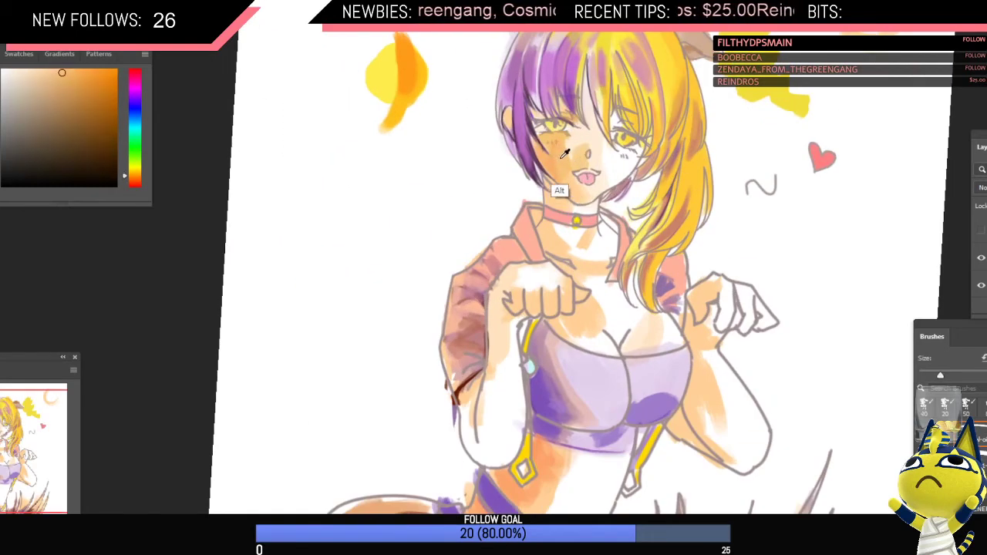
alt+click(553, 153)
alt+click(548, 152)
mouse_move(548, 145)
mouse_down()
mouse_move(563, 166)
mouse_move(567, 136)
mouse_up()
alt+click(564, 161)
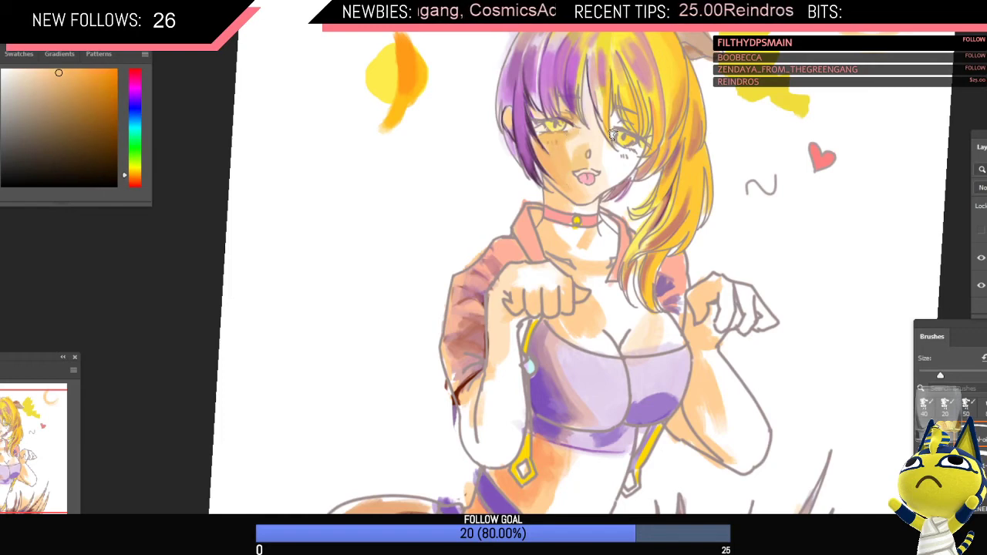
Step: Mirror the canvas back and shade the ponytail-side cheek and jaw at 45 px with orange sampled from the opposite cheek
scroll(613, 135, down, 3)
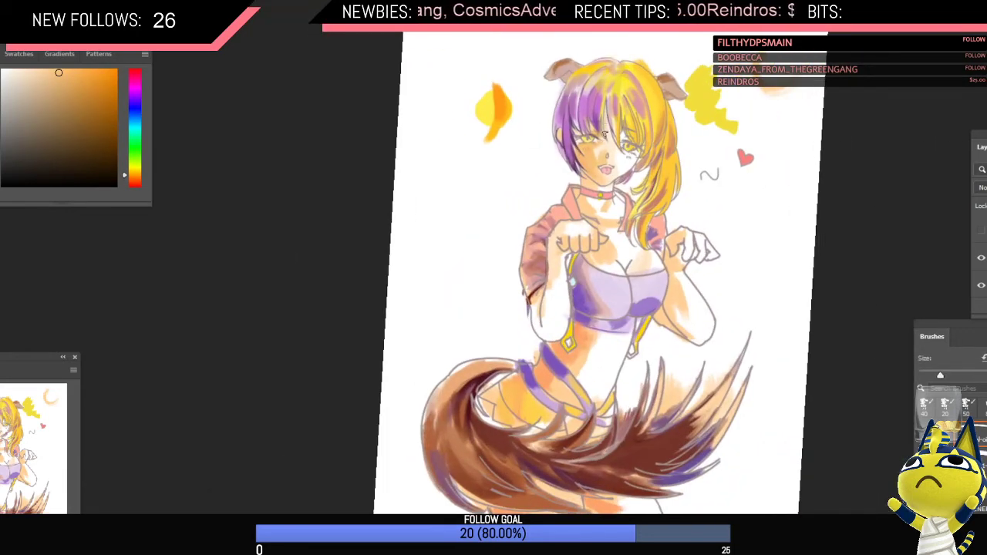
key(ctrl+h)
scroll(626, 152, up, 2)
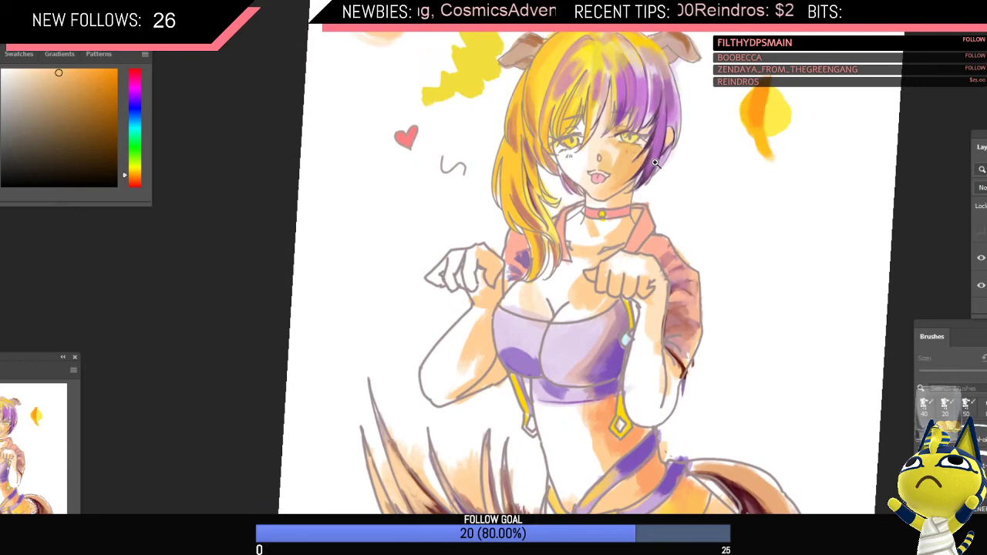
alt+click(616, 143)
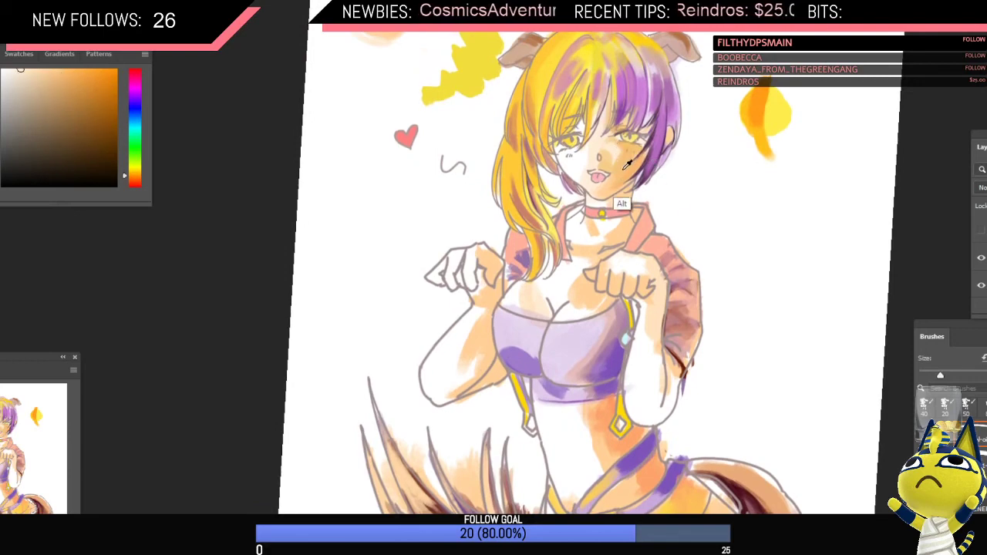
alt+click(622, 170)
key(])
drag(572, 176, 582, 171)
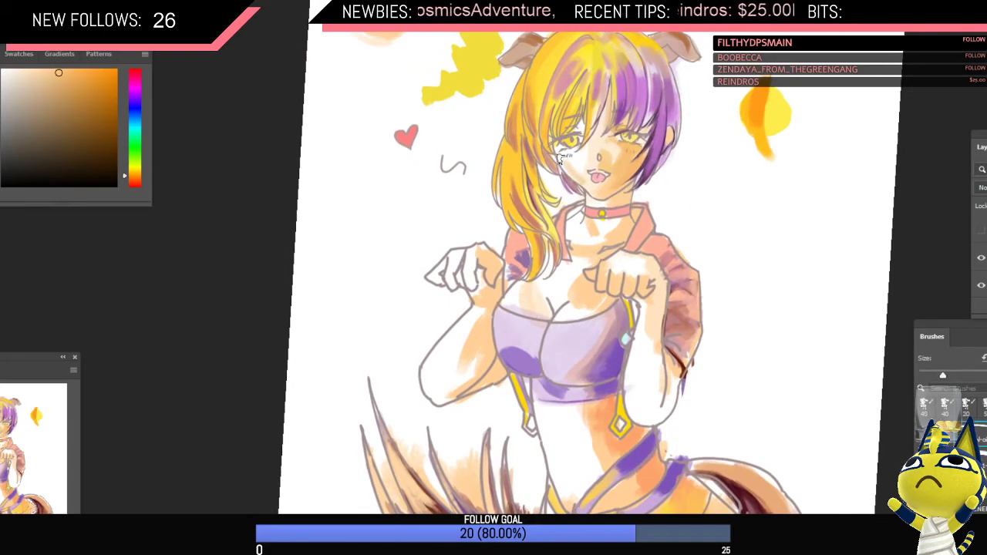
mouse_move(636, 187)
mouse_down()
mouse_move(609, 193)
mouse_move(654, 170)
mouse_up()
Step: Mirror the canvas and refine the face shading at 25 px with light orange and muted reddish tones sampled from the drawing
key(ctrl+shift+h)
alt+click(628, 195)
key([)
key(bracketleft)
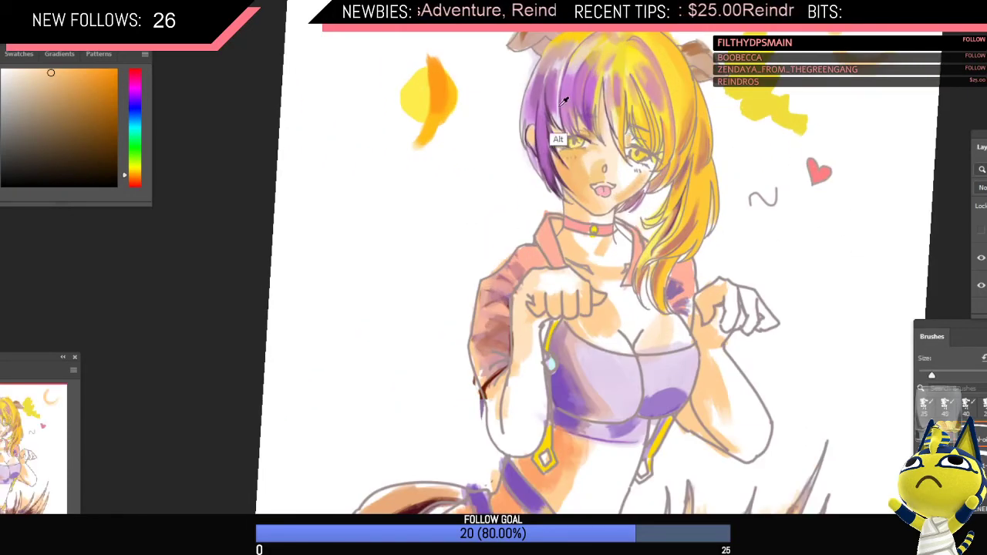
alt+click(557, 135)
alt+click(629, 136)
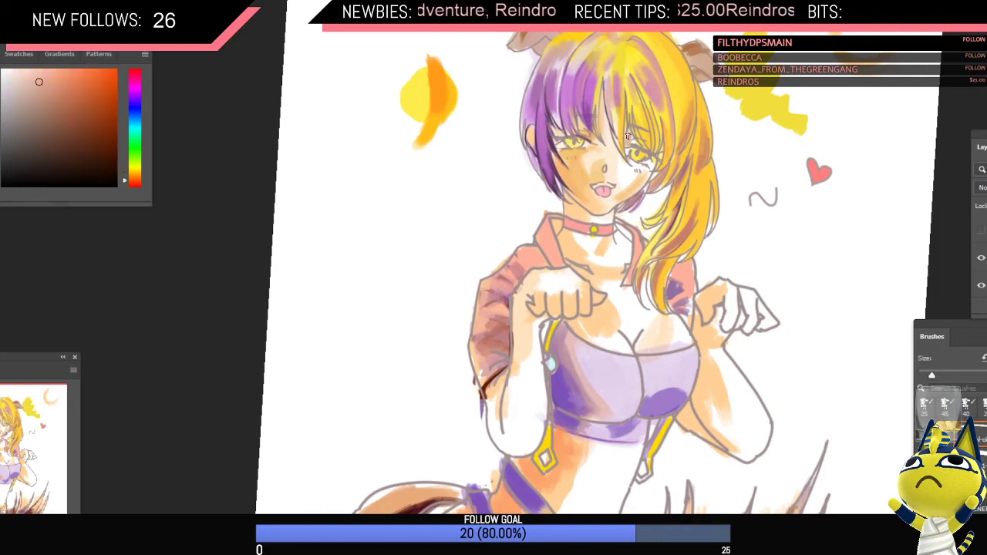
drag(647, 171, 660, 209)
Step: Mirror the canvas back and clean up the ponytail-side cheek and chin shading with sampled white and light orange at 25 px
key(ctrl+shift+h)
alt+click(601, 198)
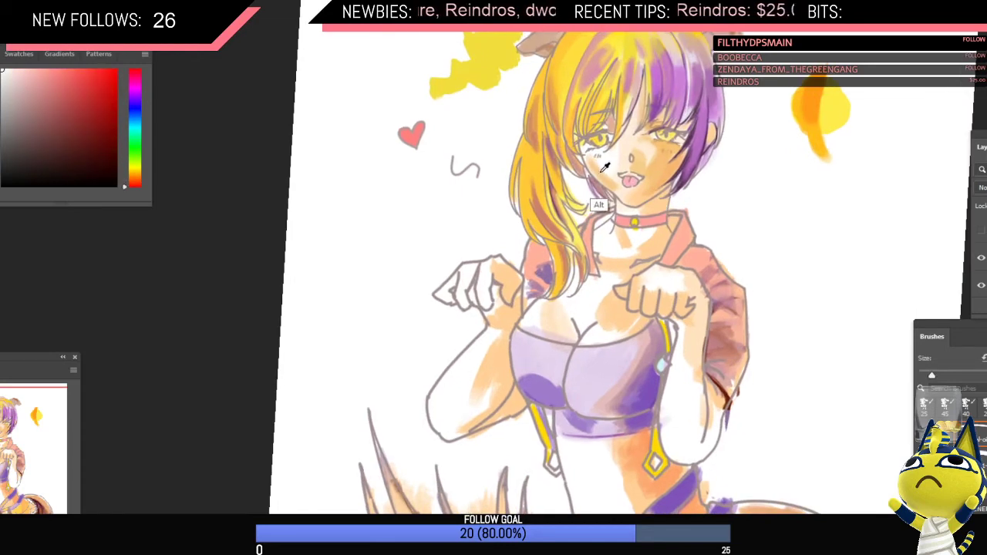
alt+click(600, 170)
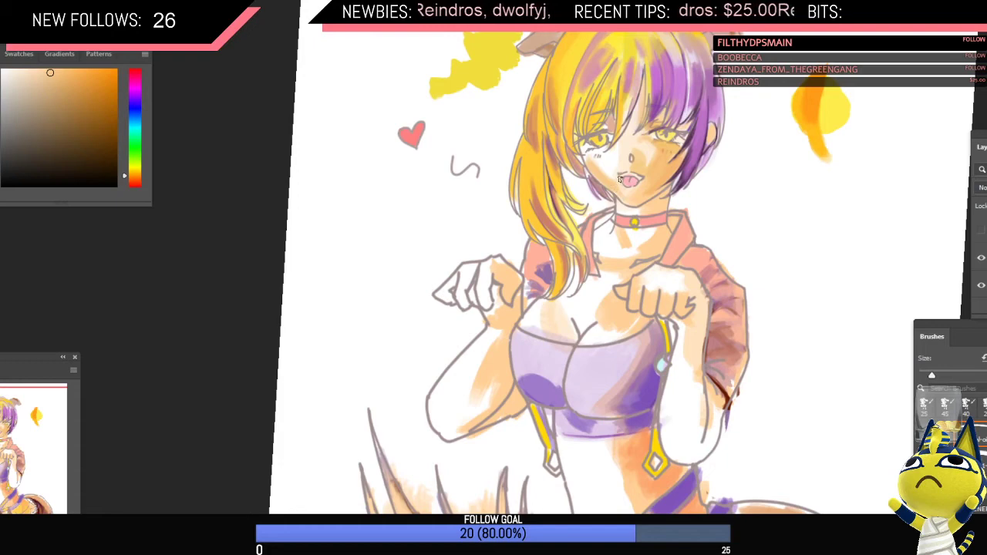
alt+click(627, 188)
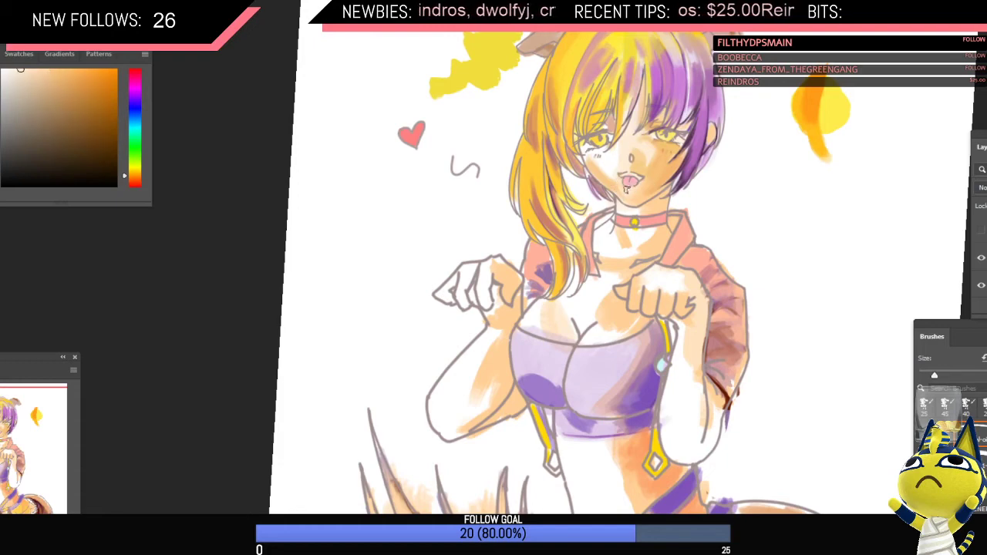
Step: Add sampled light orange and golden orange under the ponytail-side eye at 15 and 20 px, mirroring the canvas to compare
scroll(667, 196, down, 2)
alt+click(614, 176)
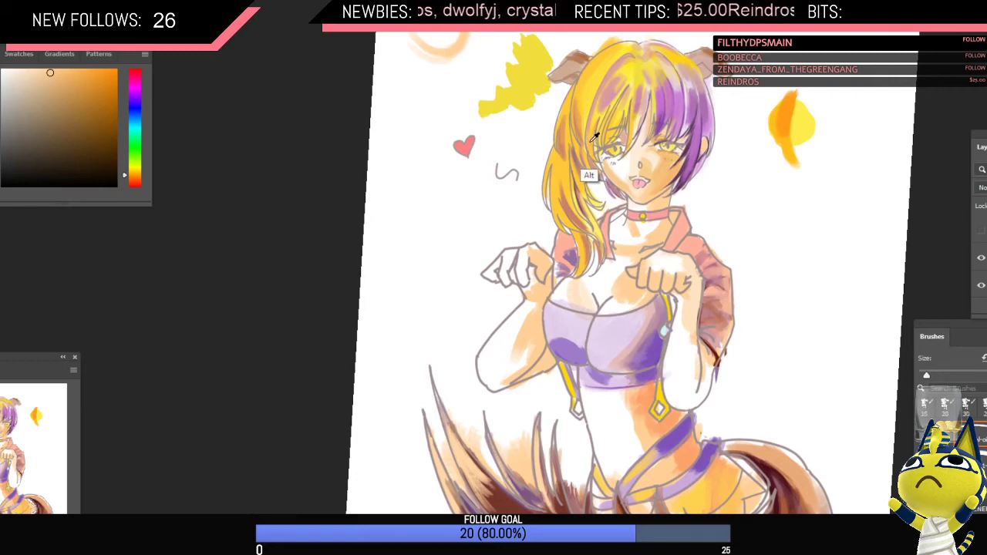
alt+click(602, 162)
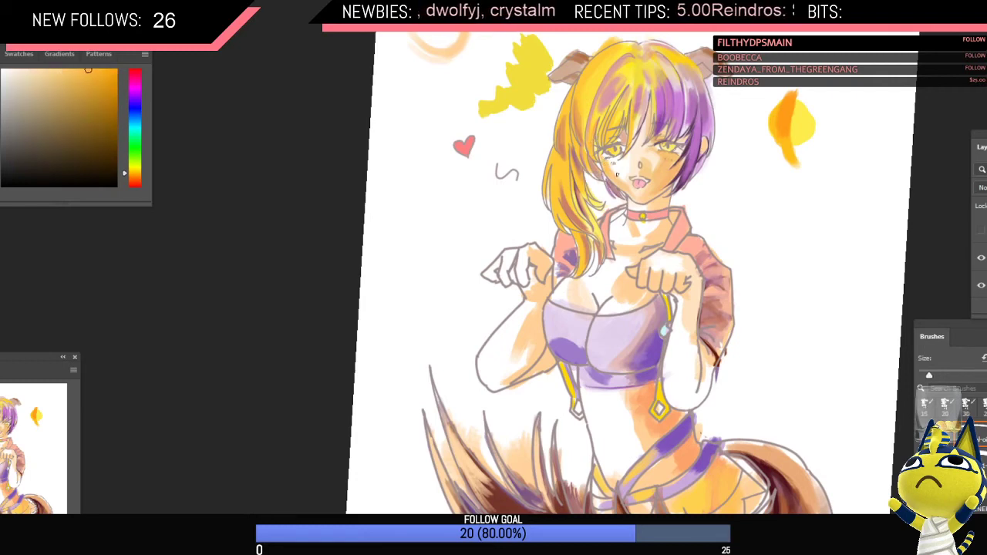
scroll(652, 175, down, 2)
key(ctrl+shift+h)
scroll(662, 154, up, 3)
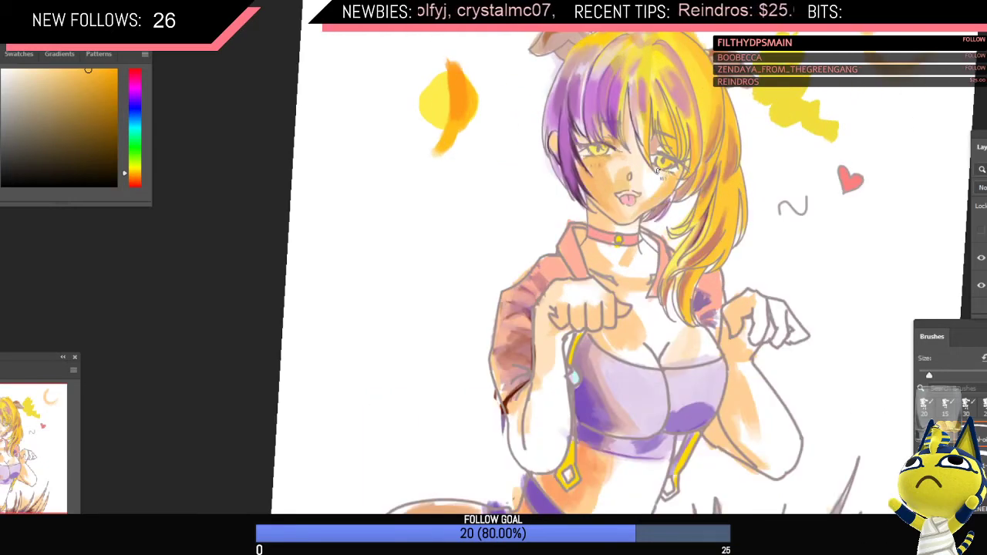
scroll(663, 179, down, 2)
key(ctrl+shift+h)
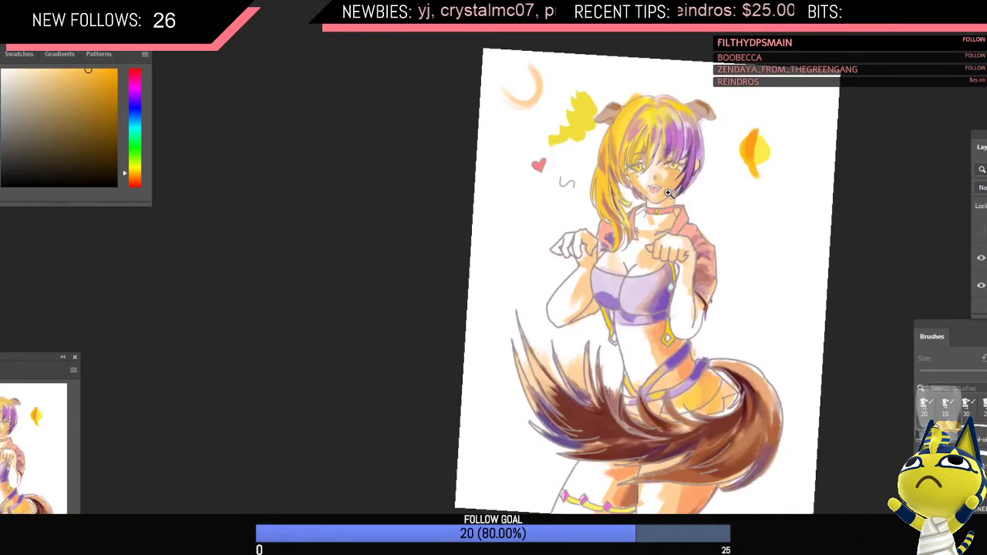
scroll(633, 187, up, 2)
Step: Touch up the ponytail-side cheek with sampled light orange and muted dark purple, enlarging the brush to 60 px
alt+click(619, 178)
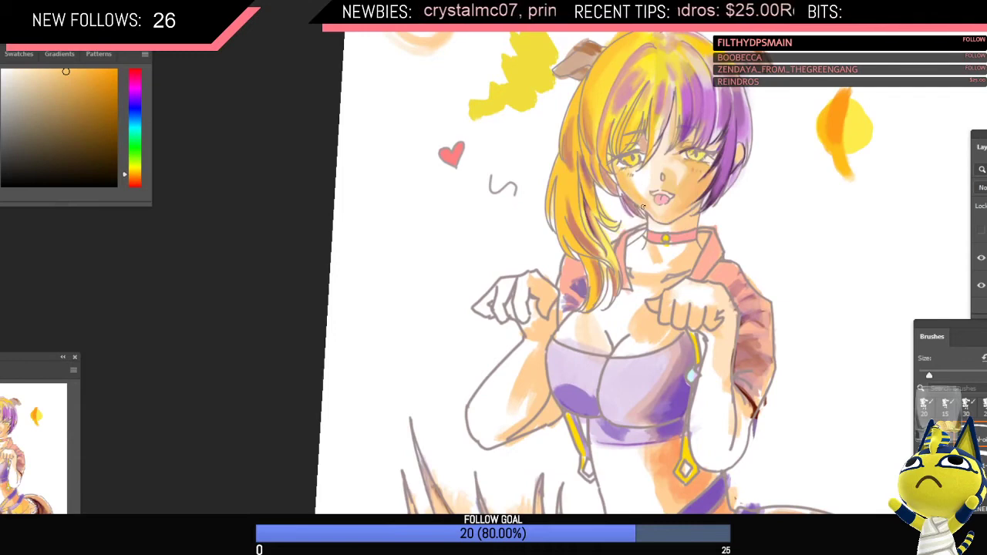
alt+click(718, 170)
key(])
key(])
key(])
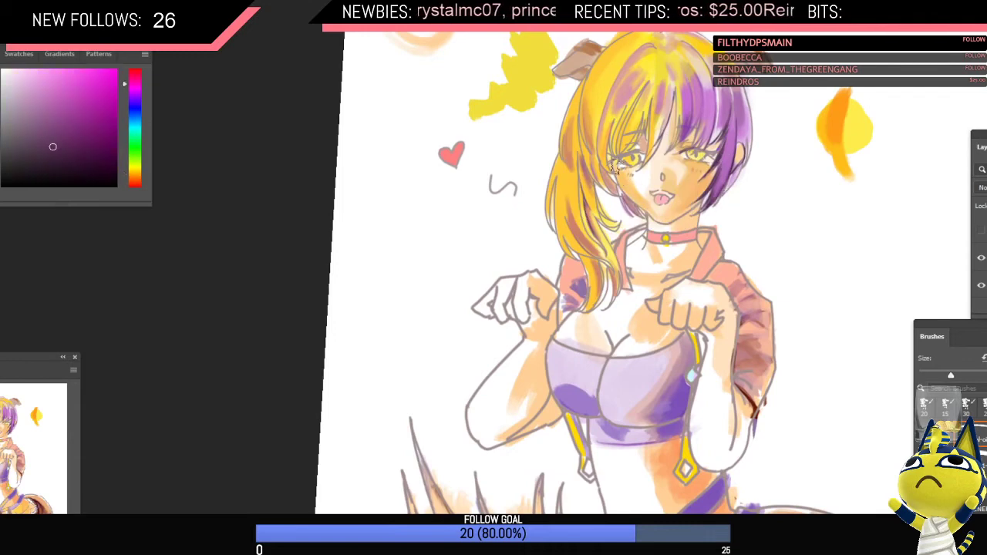
Step: Compare the whole drawing with the hair and face shading layer hidden and shown
scroll(660, 232, down, 2)
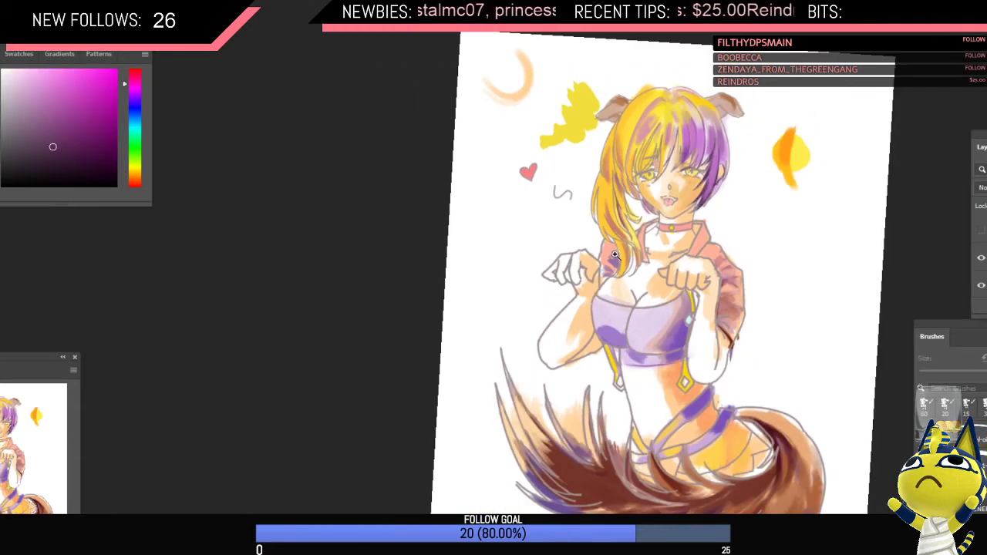
scroll(580, 244, down, 1)
drag(580, 244, 541, 205)
drag(639, 168, 733, 194)
click(981, 259)
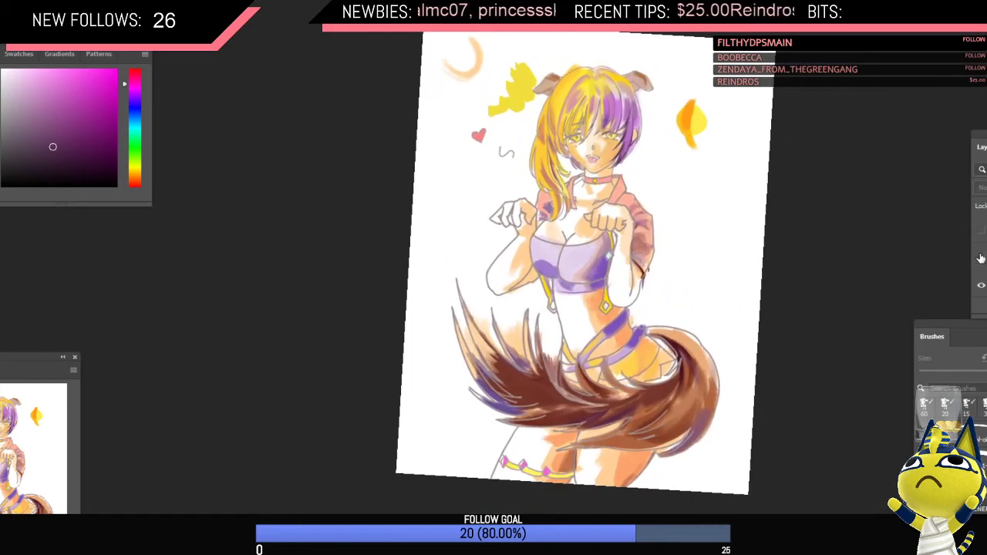
click(980, 259)
Step: Refine the ponytail-side cheek and eye area at 35 and 30 px using white, saturated red and sampled light orange
drag(578, 163, 627, 180)
alt+click(588, 138)
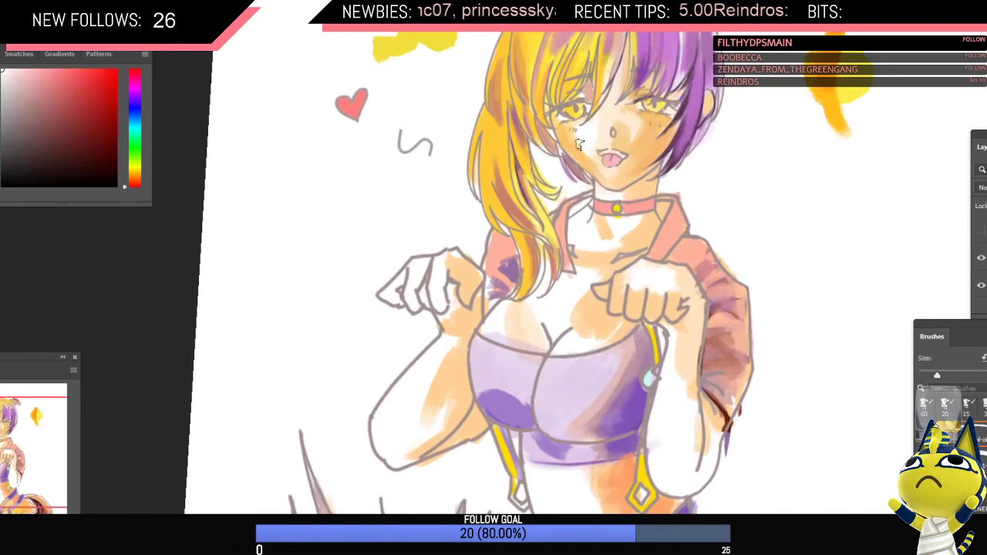
drag(67, 124, 117, 94)
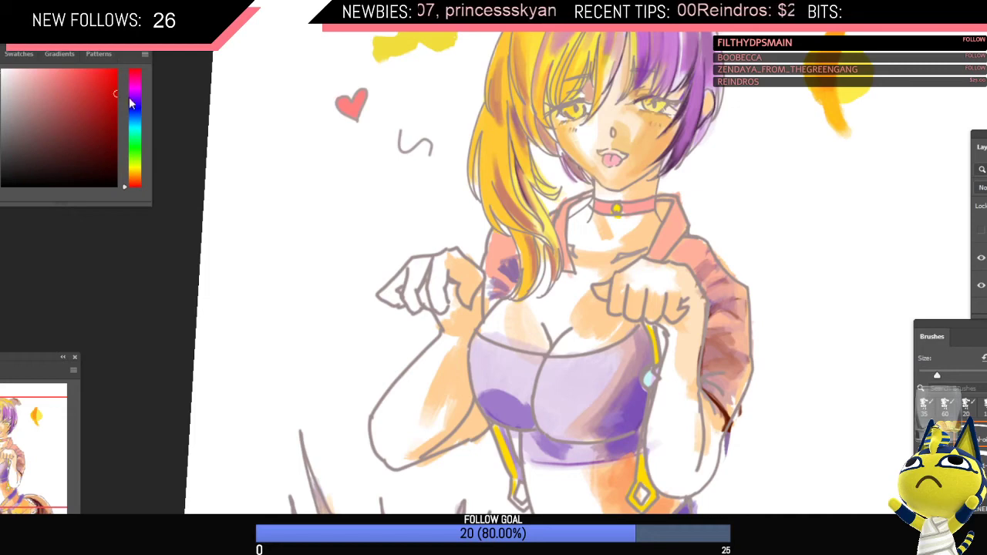
alt+click(563, 136)
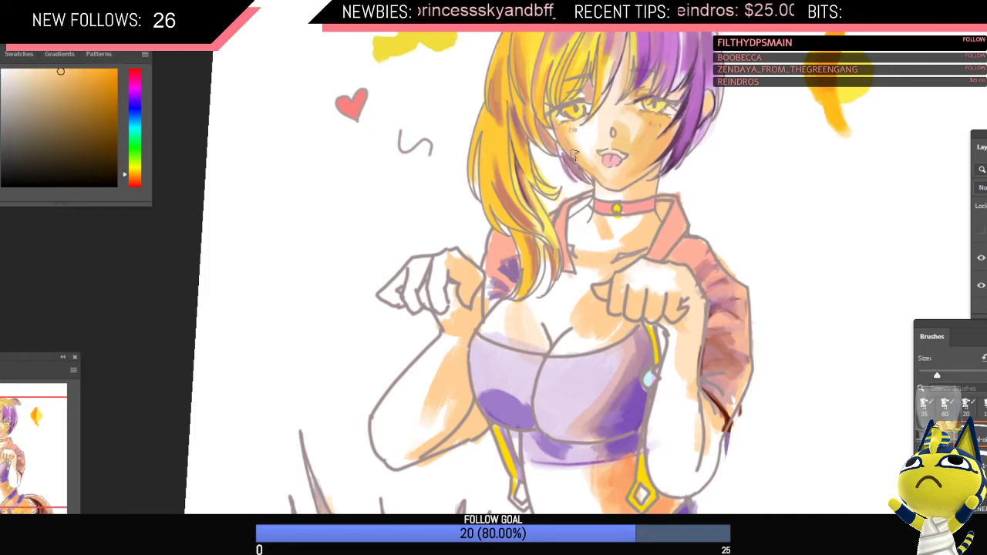
alt+click(573, 154)
key(bracketleft)
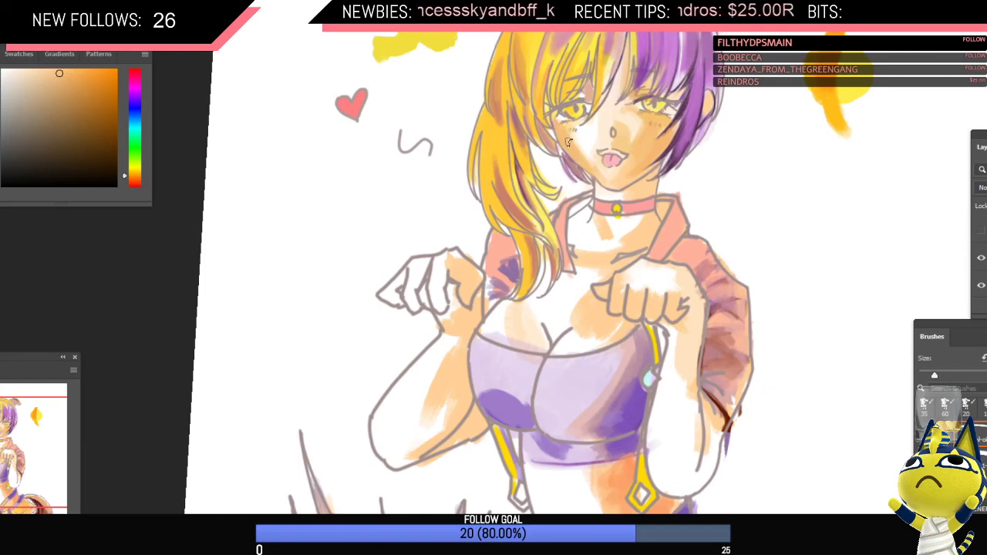
Step: Mirror the canvas and detail the ponytail-side eye and cheek at 9 px with sampled light orange and muted purple, toggling a layer's visibility
scroll(604, 156, down, 4)
key(ctrl+shift+h)
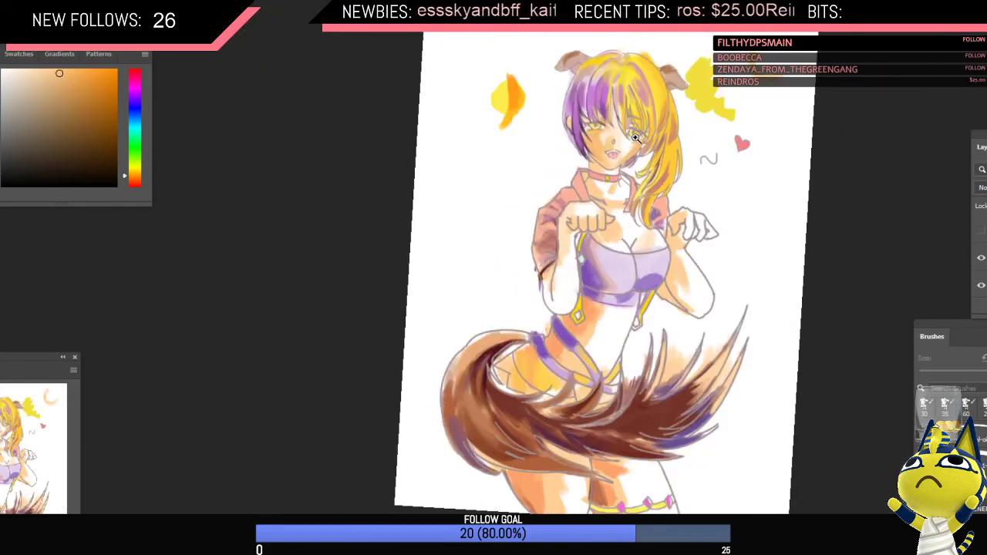
scroll(635, 139, up, 3)
key(bracketleft)
key(bracketleft)
alt+click(646, 129)
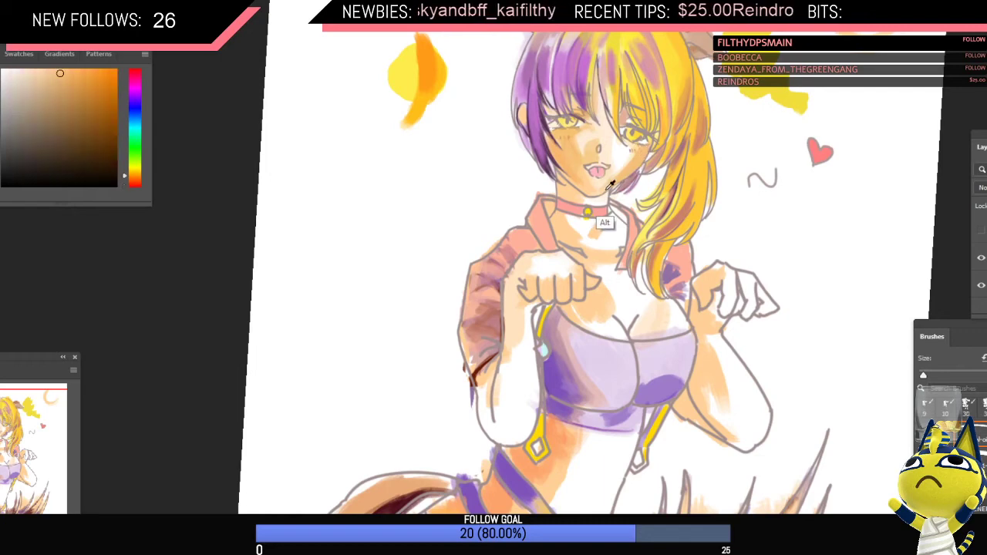
alt+click(545, 126)
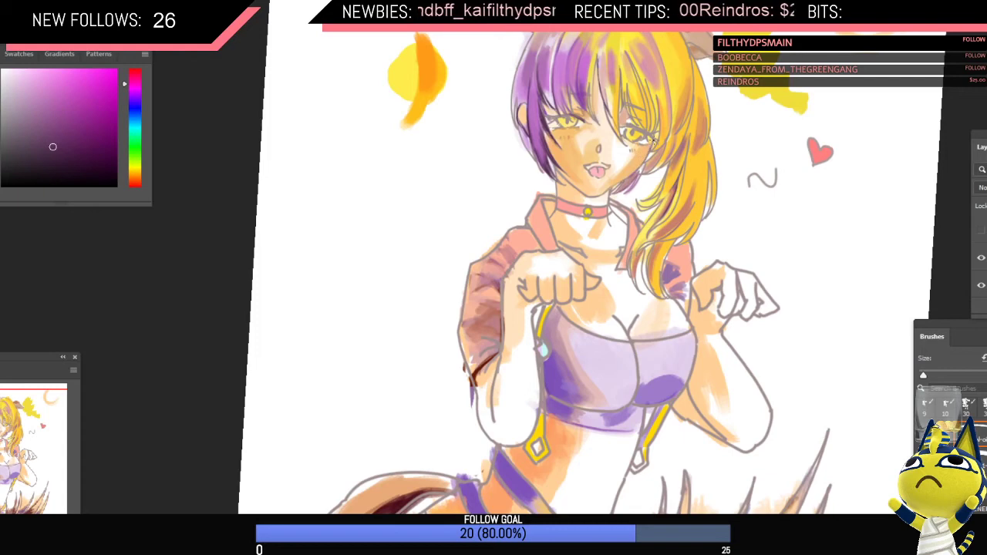
click(982, 234)
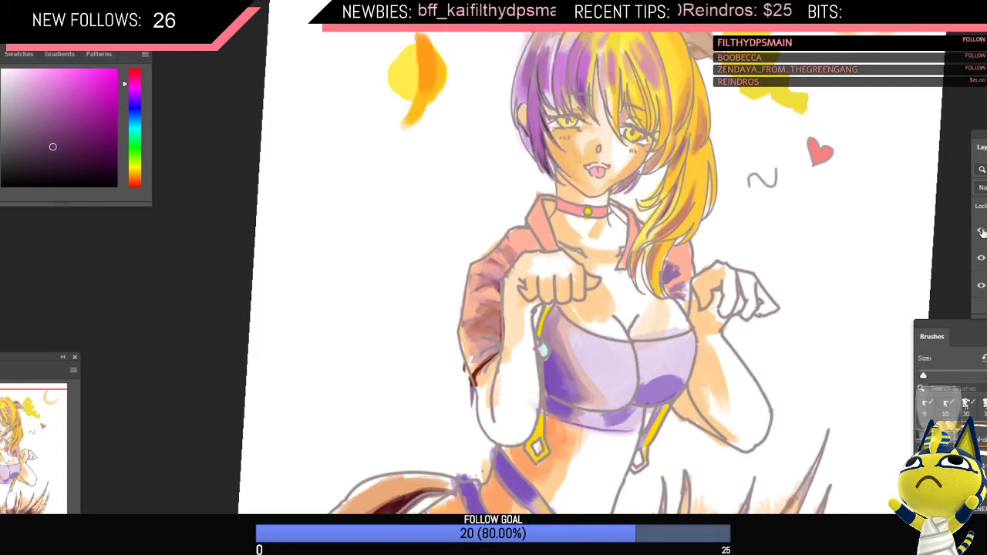
click(982, 234)
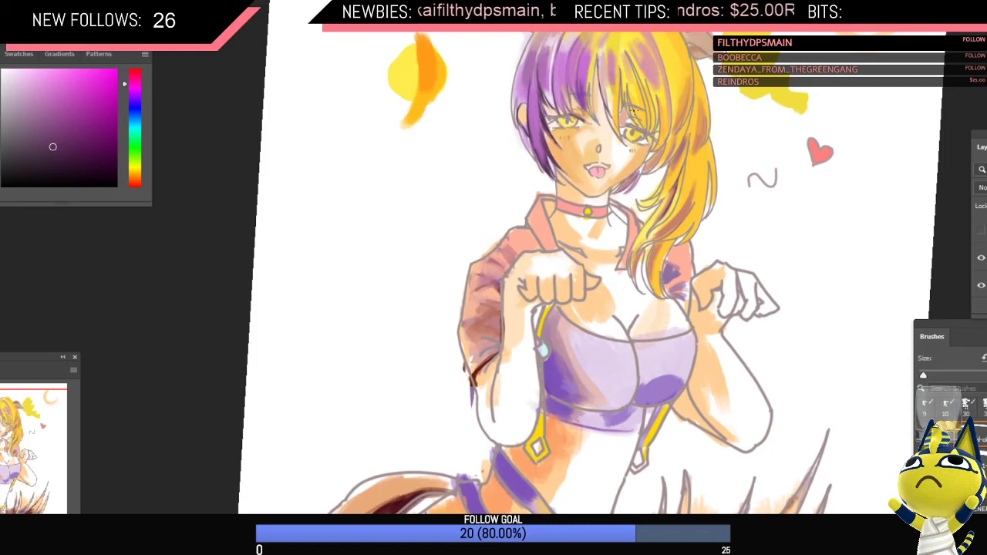
Step: Mirror the canvas back and darken the ponytail-side jawline with muted purple at 4 px, flipping the canvas to compare
drag(653, 122, 632, 180)
key(ctrl+shift+h)
drag(620, 130, 660, 160)
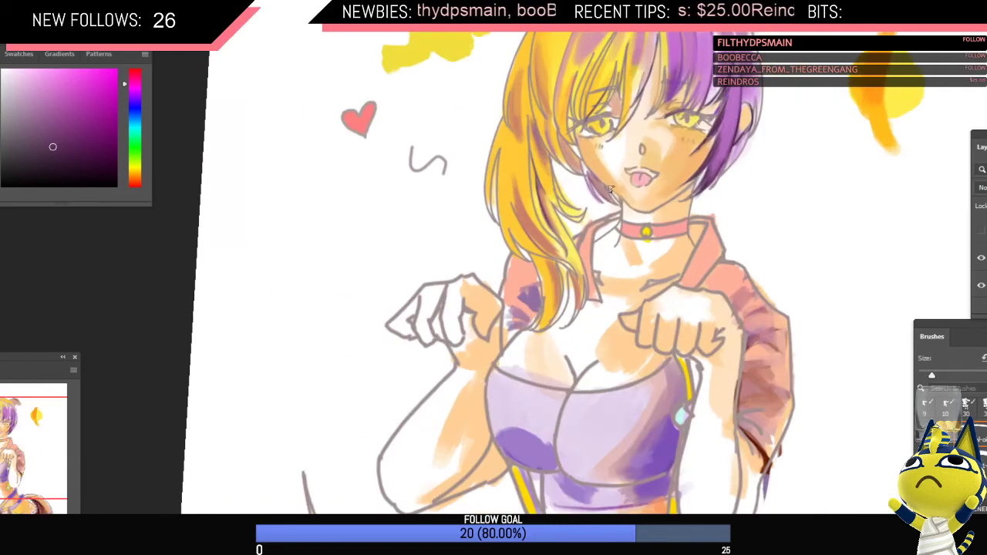
key(bracketleft)
key(bracketleft)
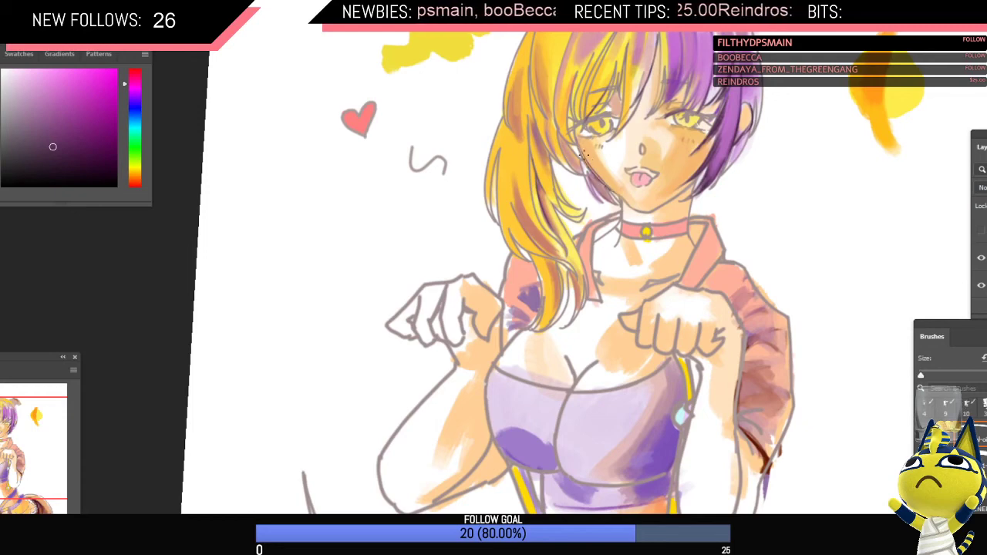
mouse_move(662, 165)
mouse_down()
mouse_move(633, 171)
mouse_move(705, 175)
mouse_move(660, 182)
mouse_up()
key(ctrl+shift+h)
key(shift+h)
key(ctrl+plus)
key(ctrl+plus)
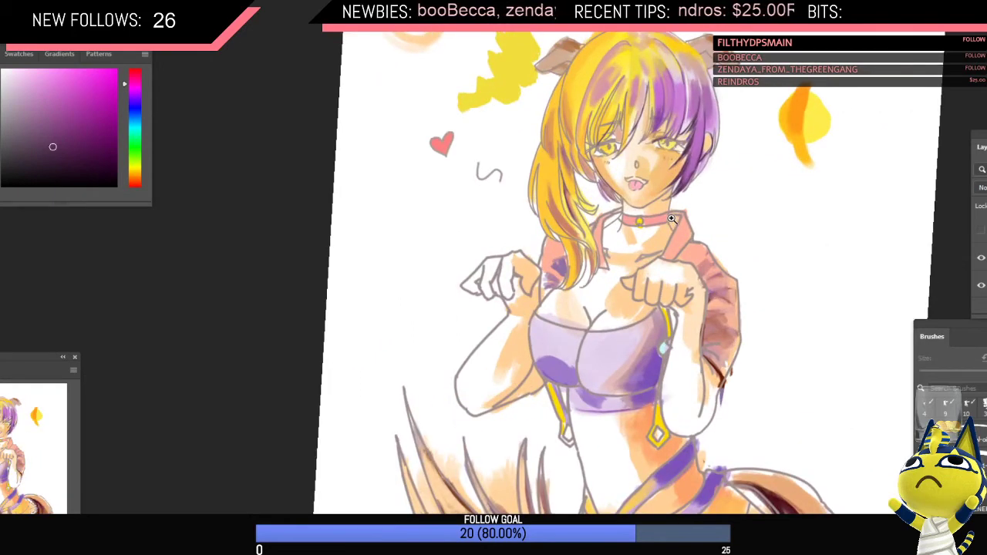
Step: Switch to the browser, pause the playing YouTube music video and check the Twitch chat
mouse_move(267, 551)
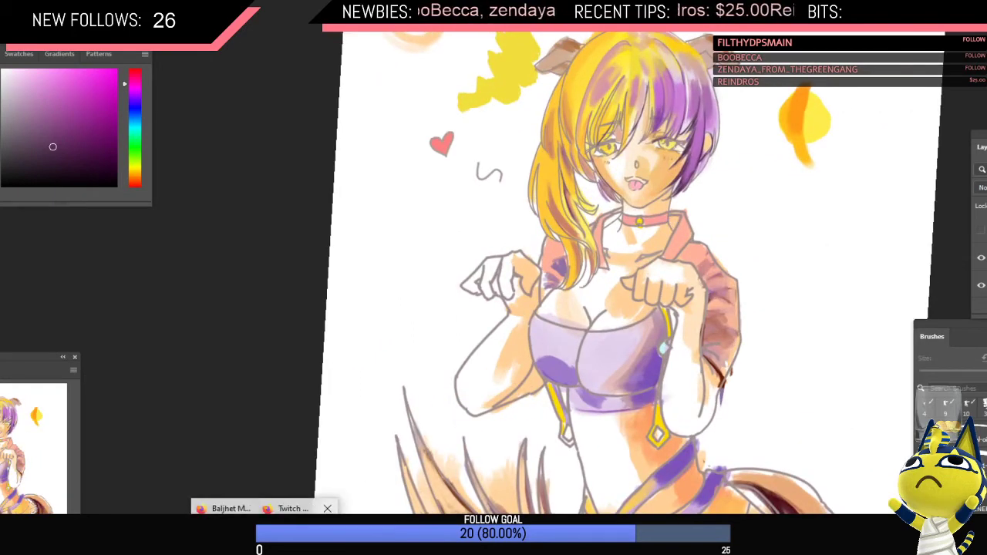
click(302, 534)
key(ctrl+Tab)
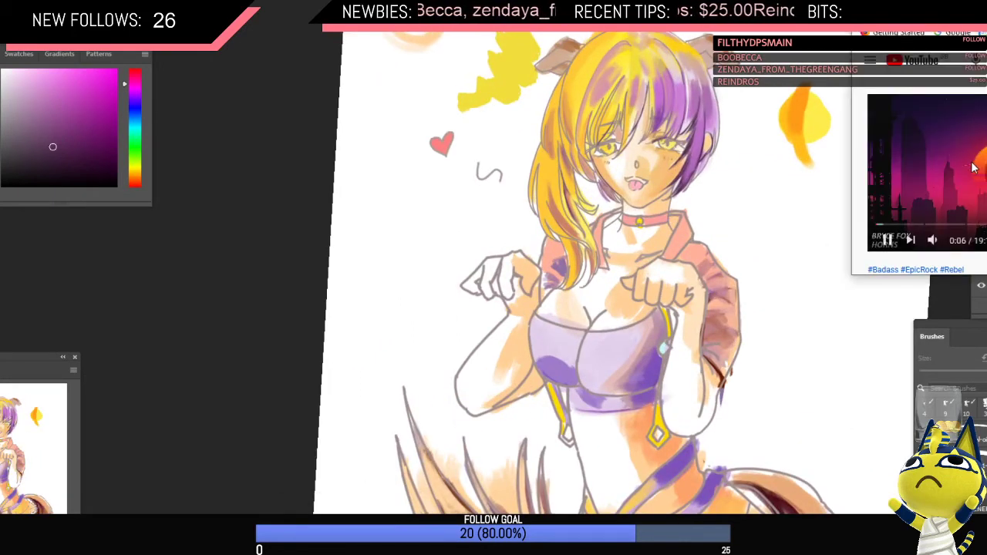
click(973, 162)
scroll(974, 165, down, 2)
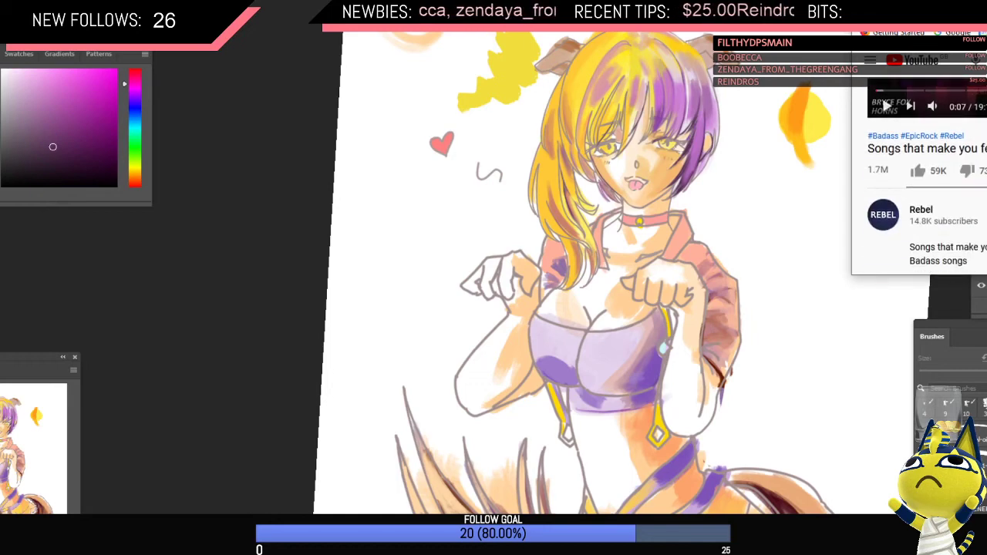
scroll(919, 178, up, 2)
key(alt+Tab)
key(alt+Tab)
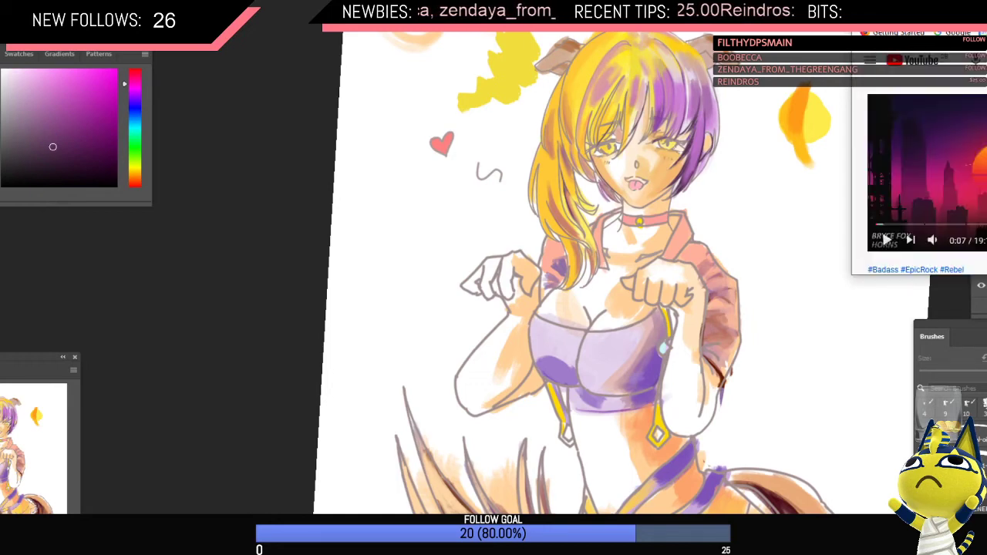
key(alt+Tab)
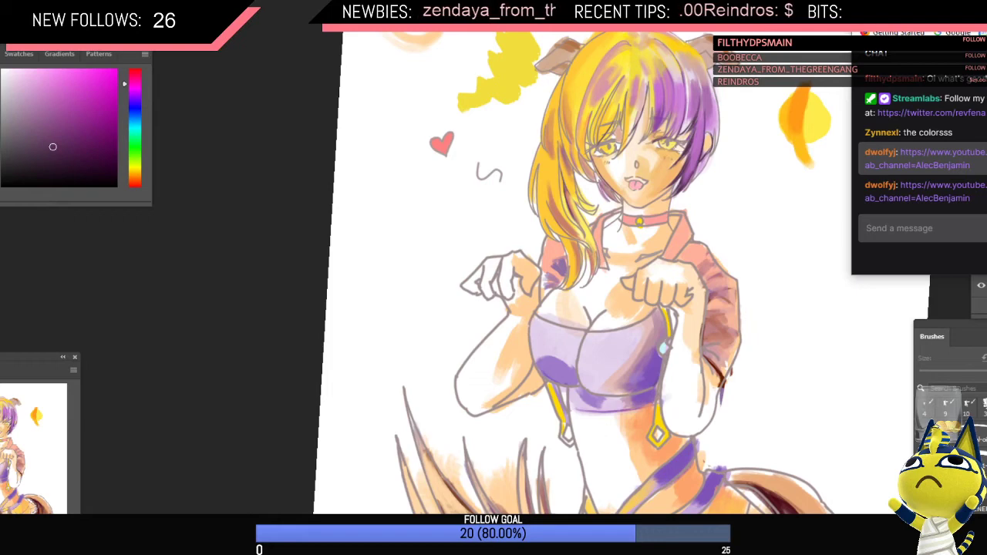
Step: Skip to another track in YouTube's VG/Music playlist, choose "To Far Away Times - 04", and return to the Photoshop drawing
key(alt+Tab)
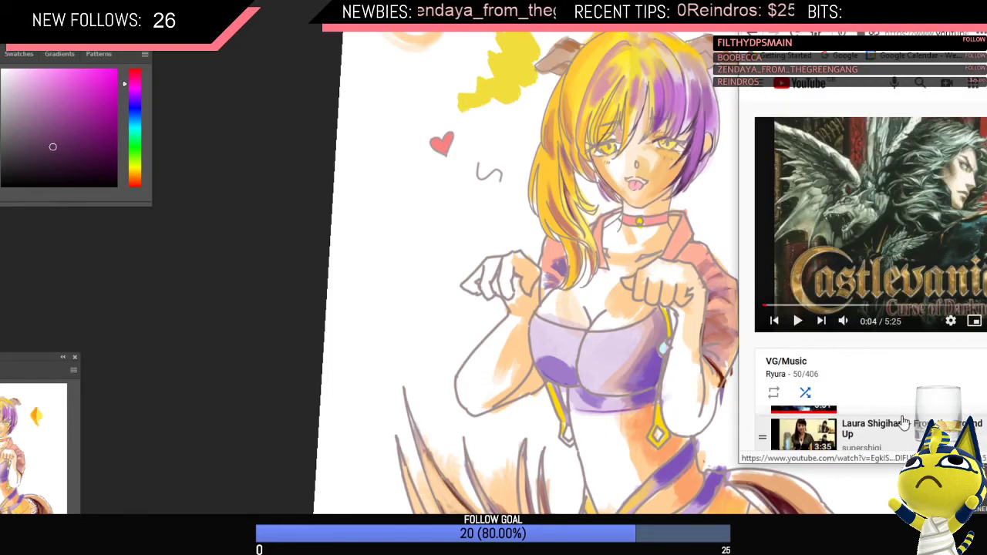
scroll(904, 423, up, 1)
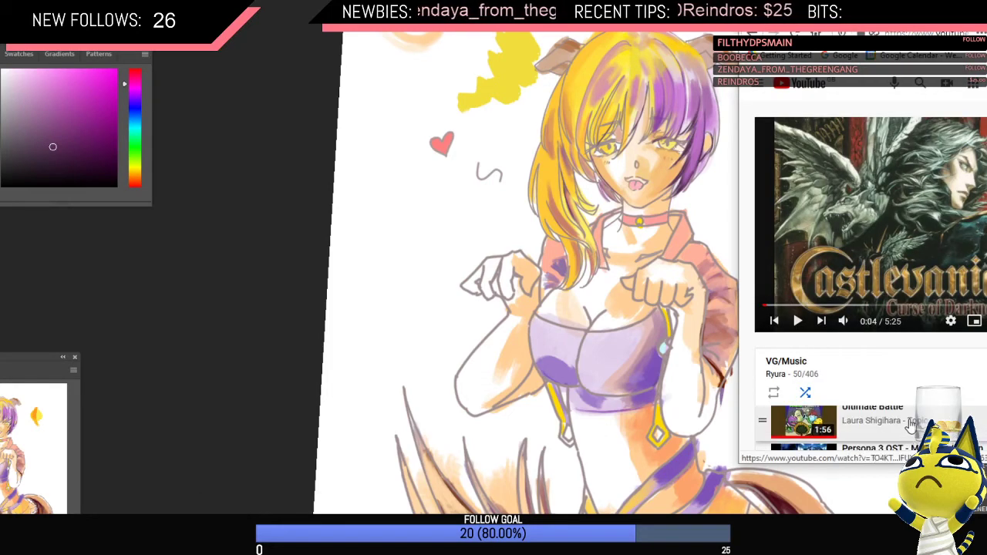
click(819, 322)
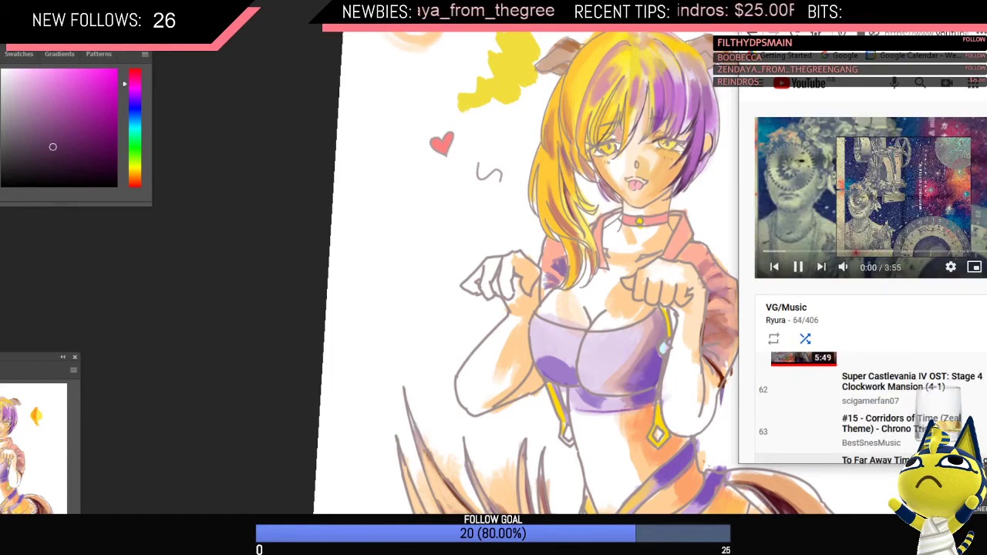
drag(930, 11, 958, 8)
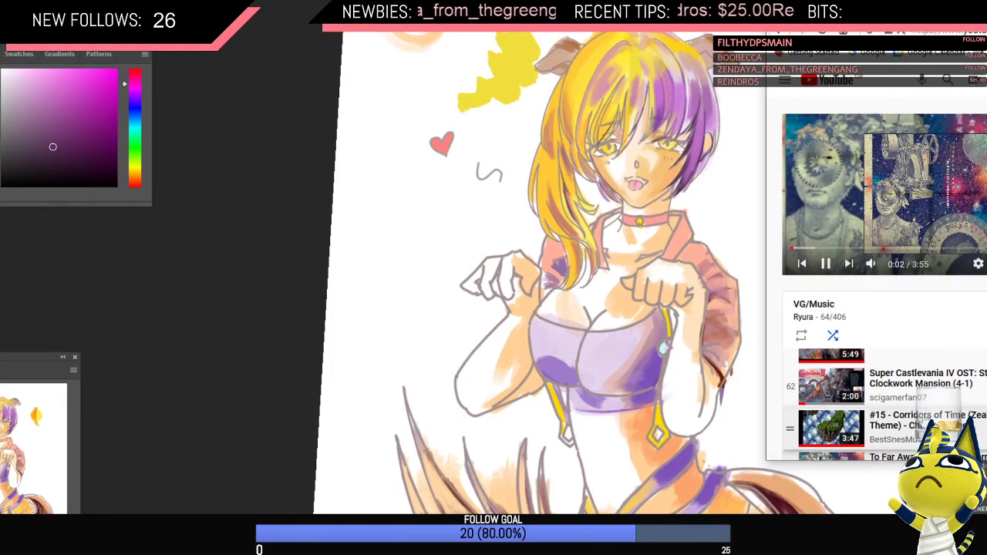
scroll(941, 409, down, 3)
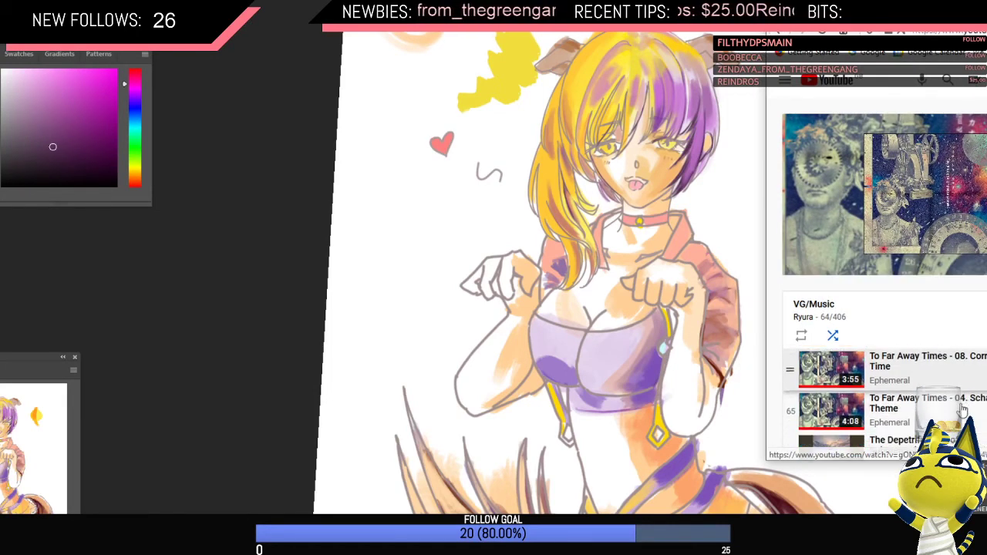
click(962, 410)
click(503, 178)
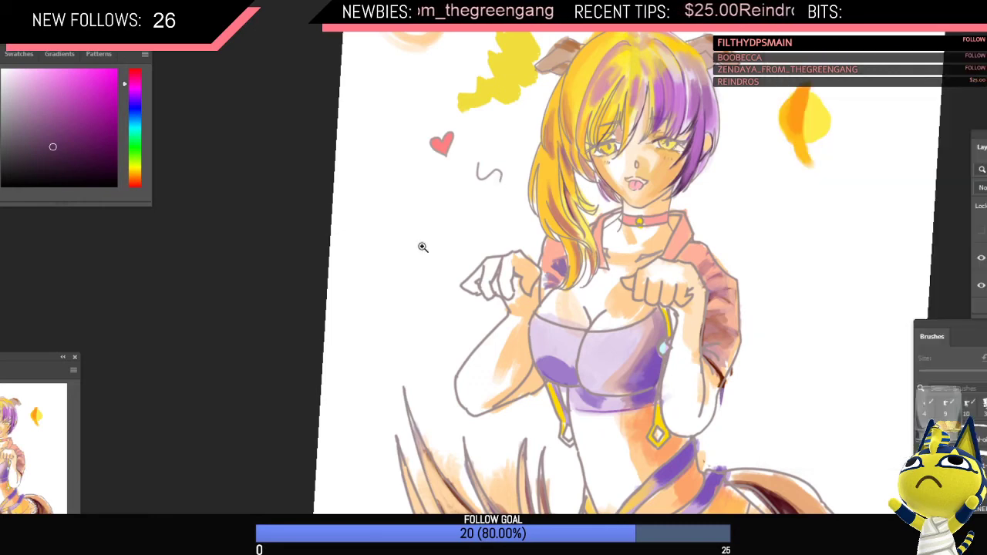
Step: Choose a dark saturated blue for fine accents on the purple hair beside the ear
alt+click(518, 190)
drag(549, 196, 518, 194)
ctrl+click(534, 176)
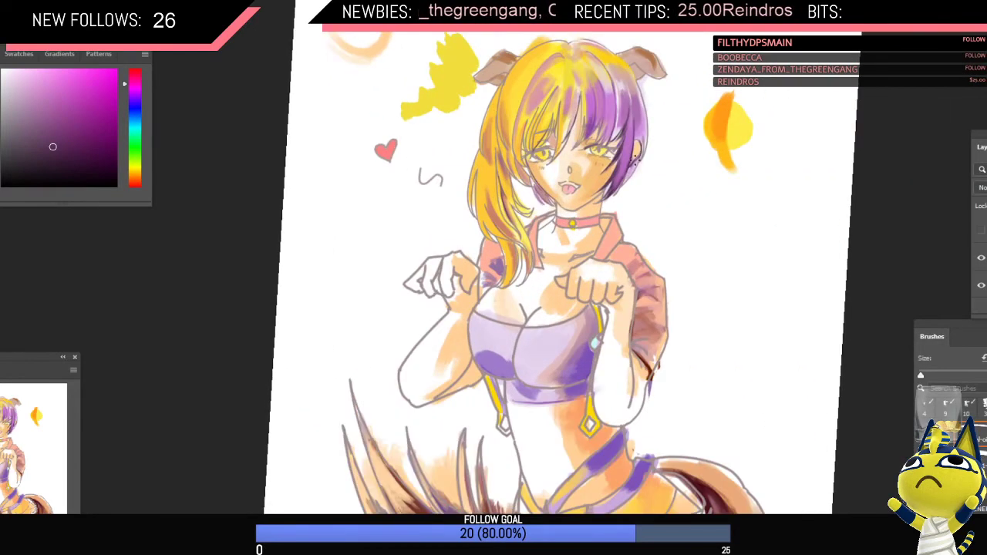
click(116, 161)
click(134, 106)
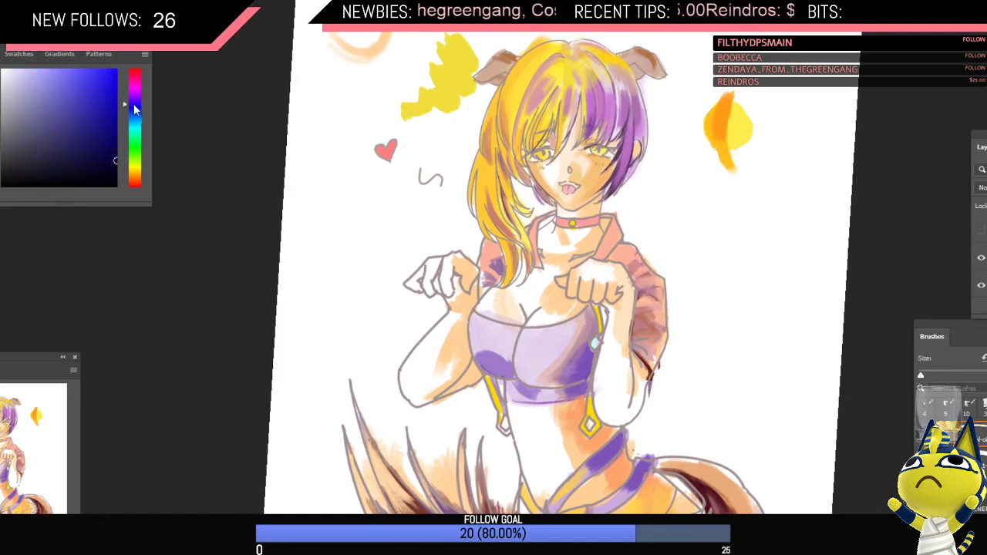
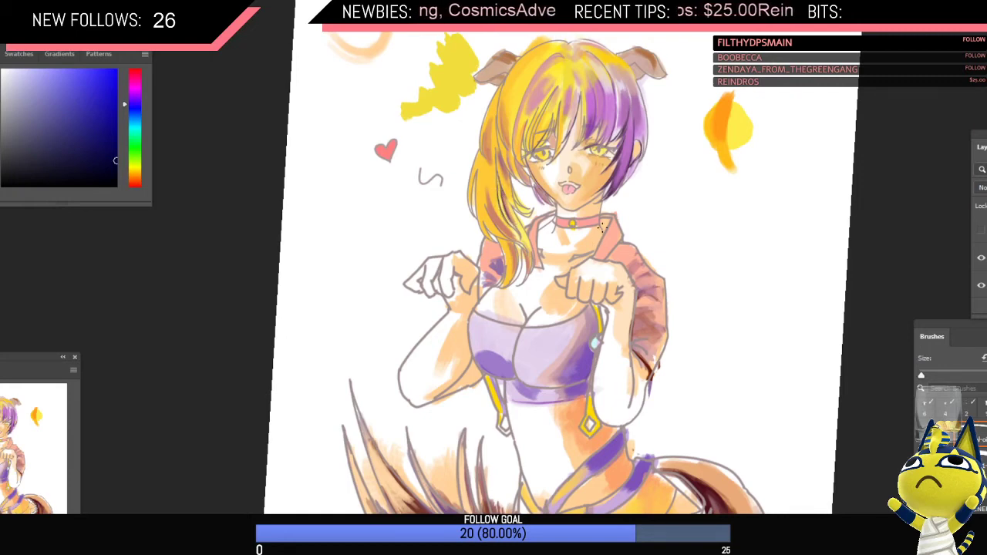
Step: Review the full figure, hiding and showing the hair and face shading layer to judge its effect
drag(602, 227, 578, 205)
drag(582, 207, 598, 208)
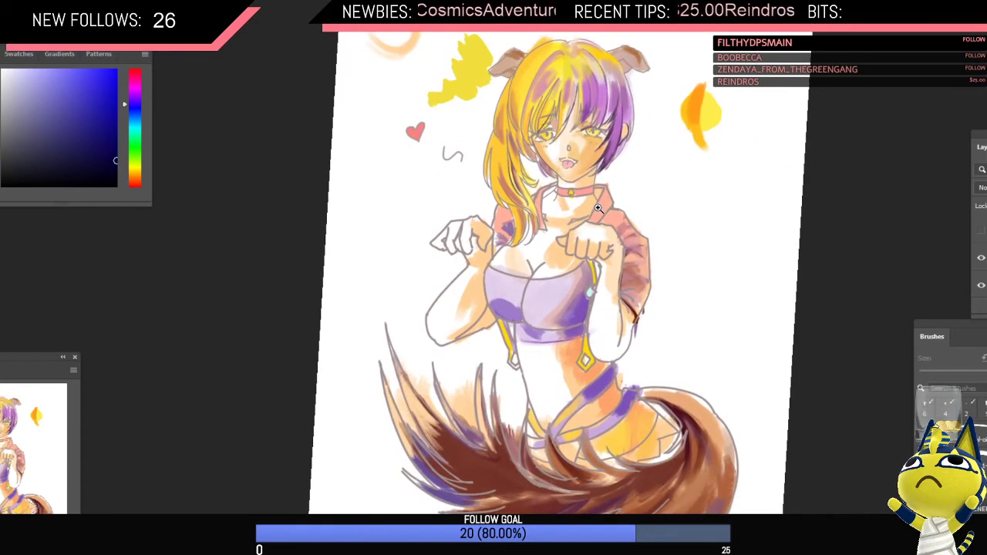
scroll(725, 223, down, 1)
click(982, 260)
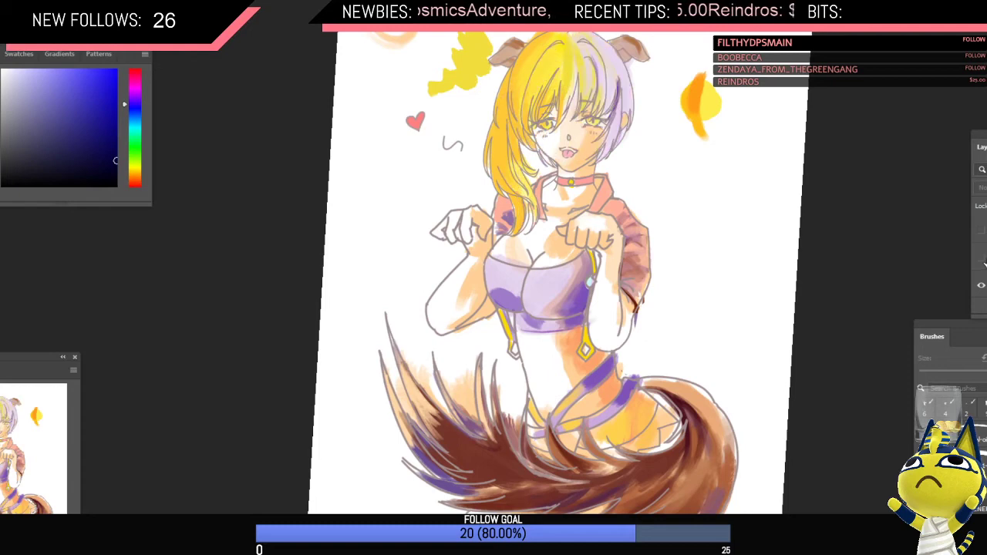
click(982, 260)
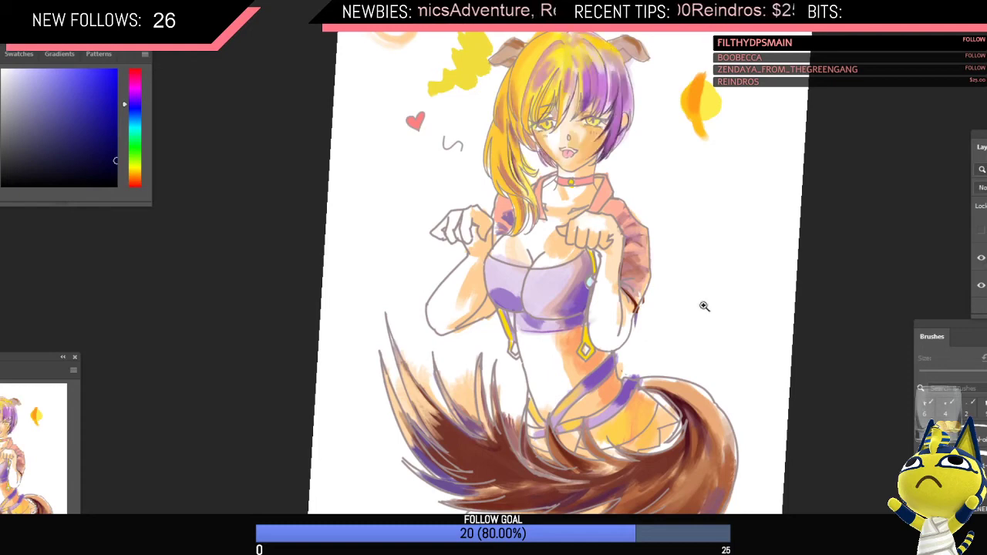
drag(556, 171, 527, 172)
Step: Mirror the canvas view and rework the purple hair beside the ear with sampled dark purple and a finer brush, undoing the last stroke
key(ctrl+shift+h)
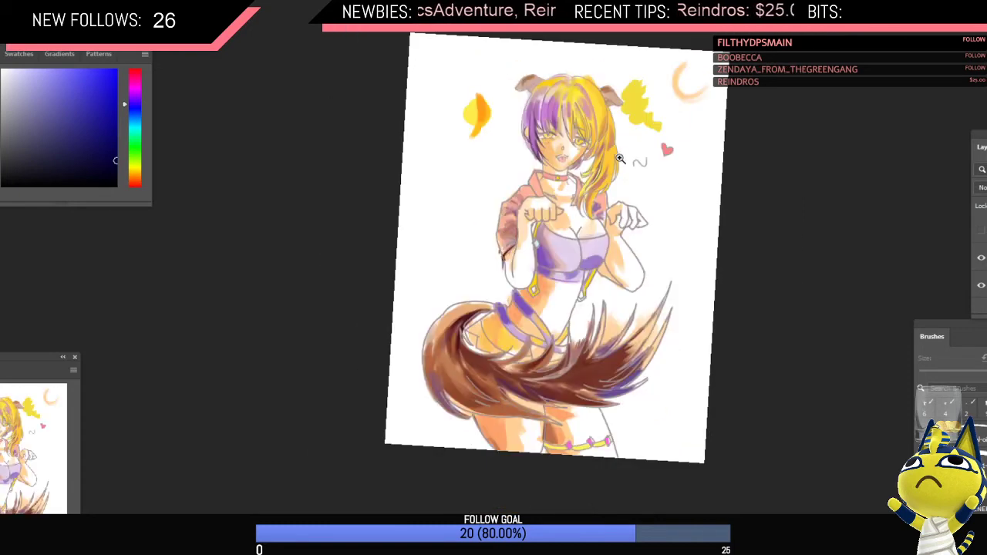
click(585, 124)
click(516, 139)
alt+click(492, 126)
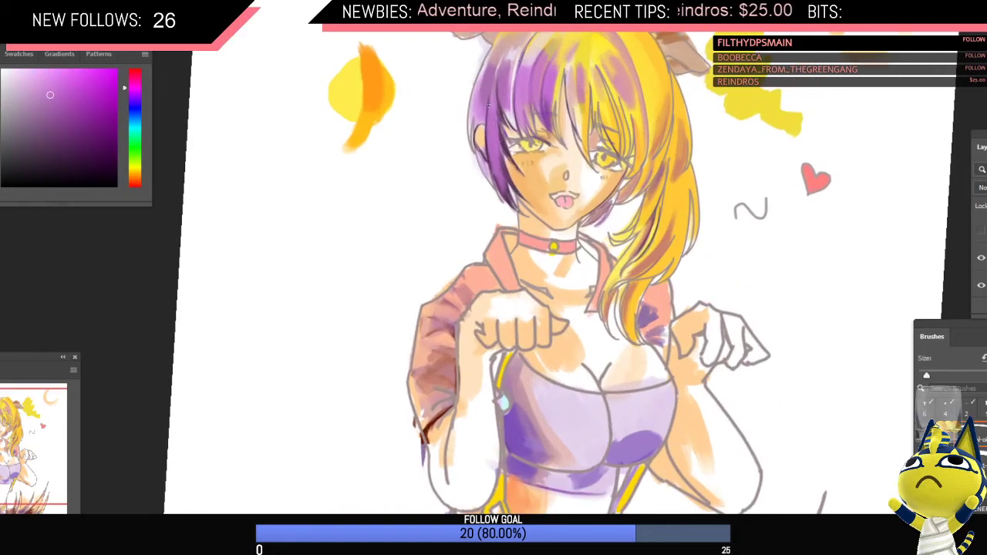
alt+click(487, 145)
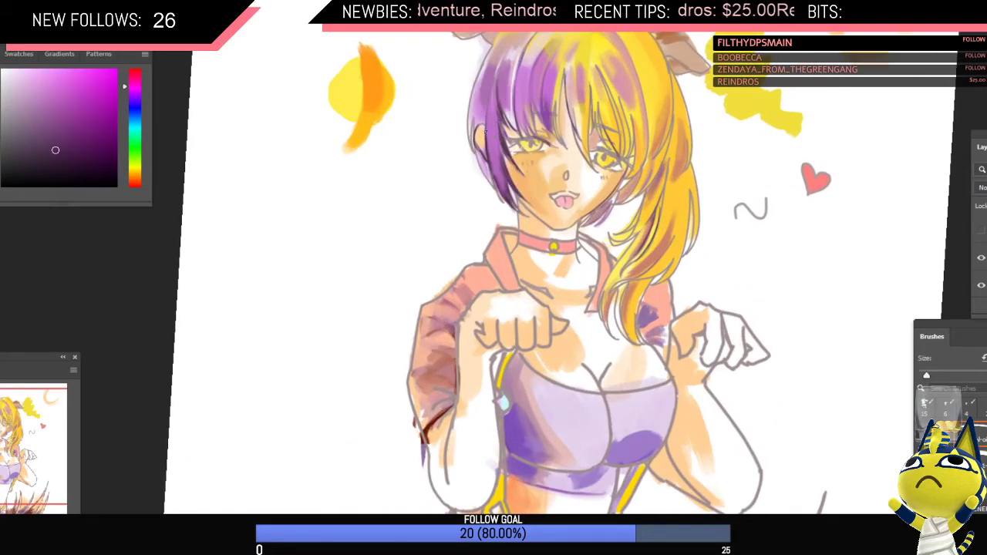
key(bracketleft)
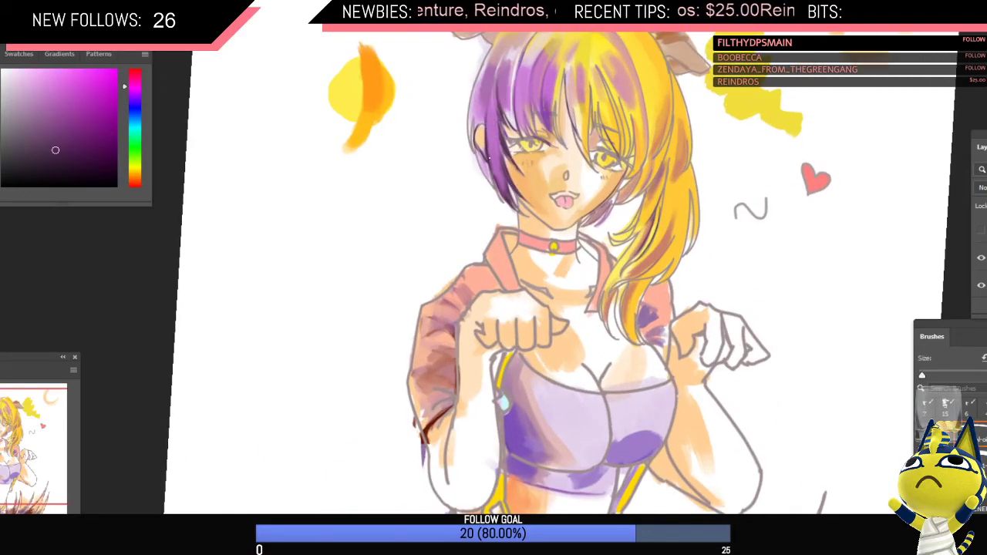
key(ctrl+z)
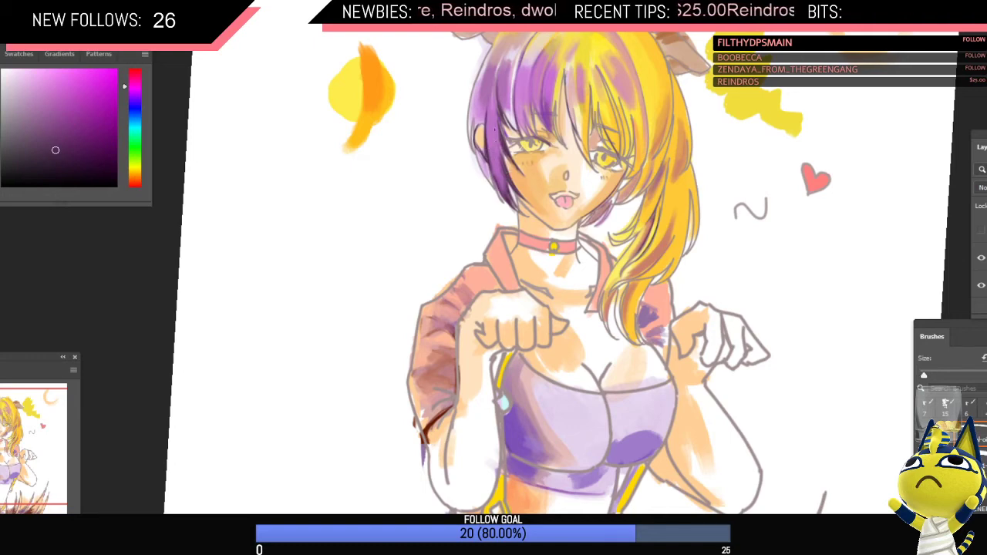
Step: Refine the purple side locks around the ear with sampled mid and dark purples
alt+click(494, 134)
alt+click(486, 147)
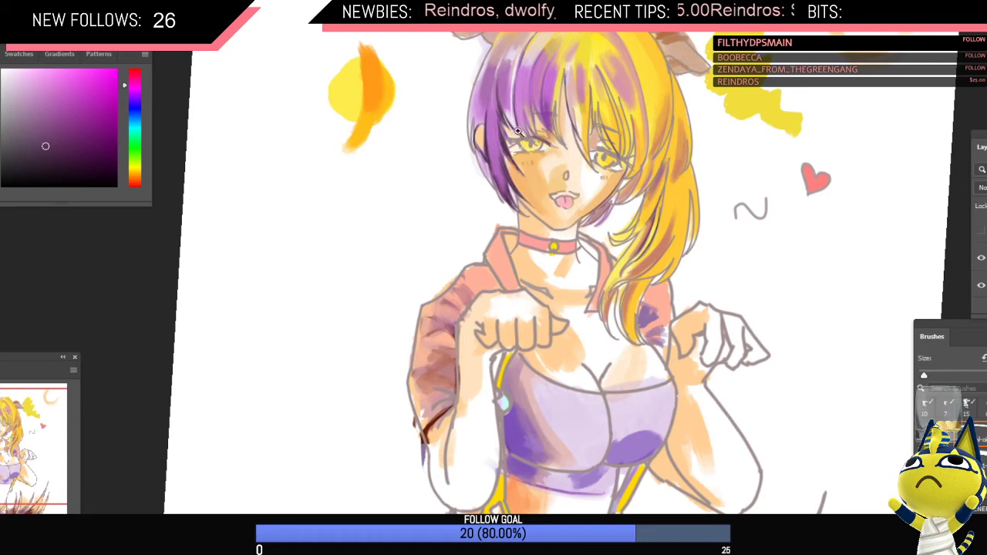
drag(518, 131, 493, 148)
alt+click(502, 149)
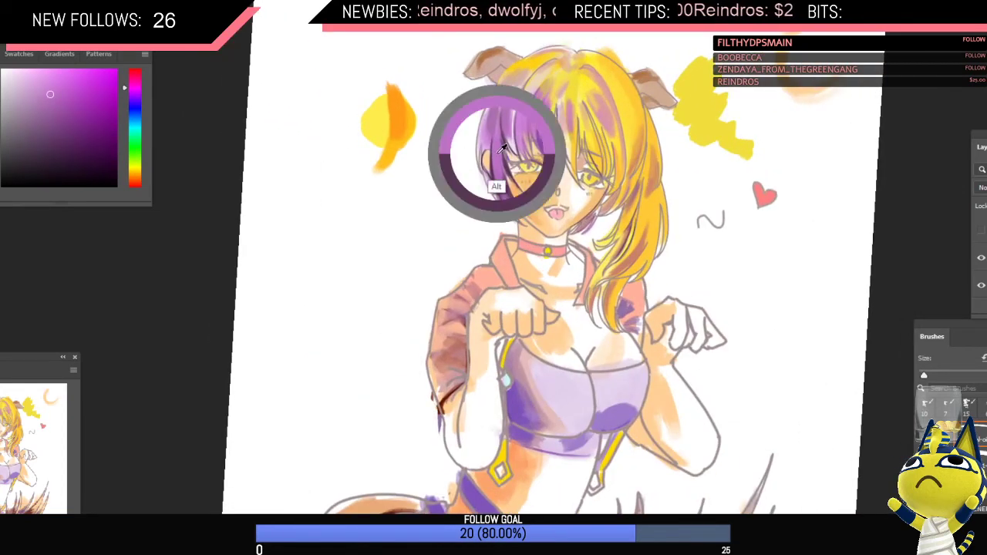
alt+click(498, 168)
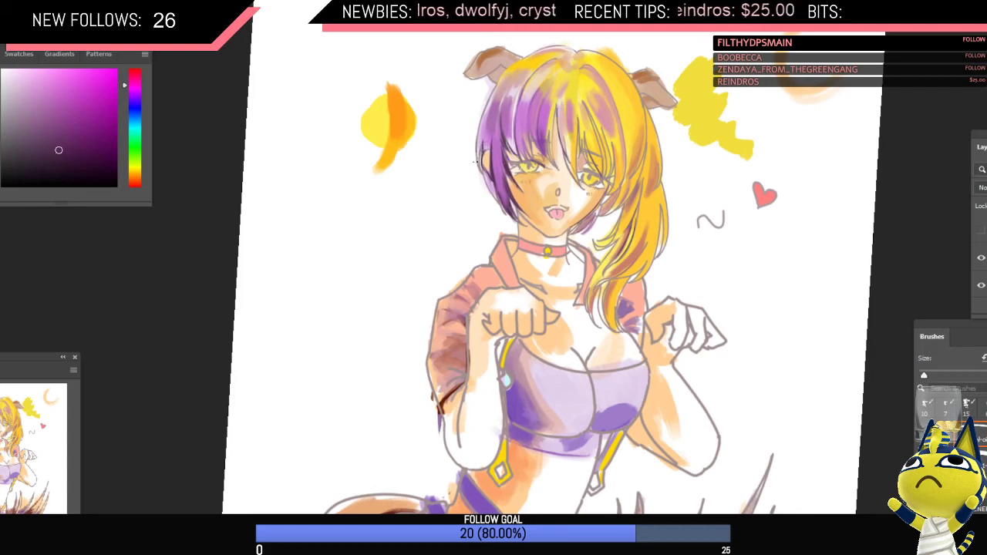
key(ctrl)
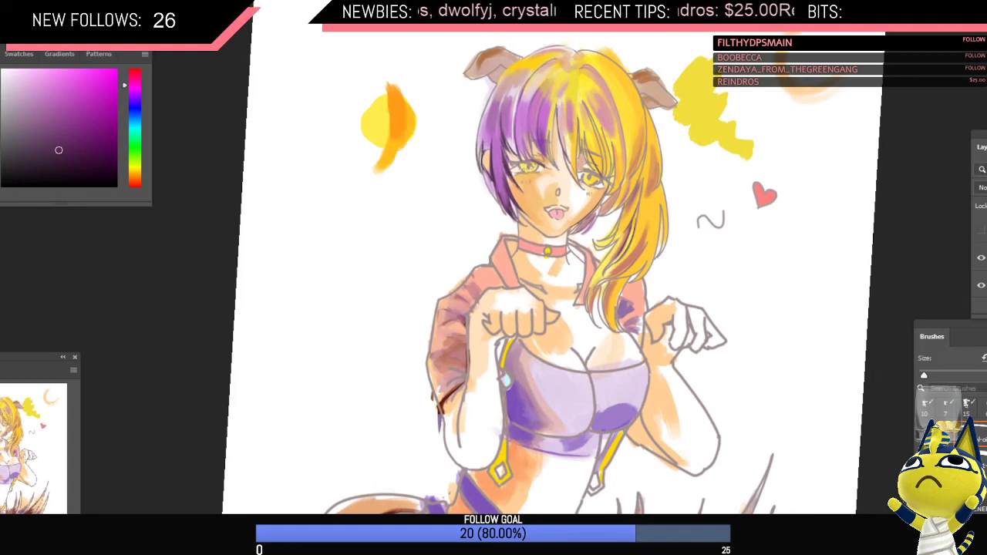
Step: Mirror the view back and examine the purple hair beside the ear, both close up and against the whole figure
drag(546, 163, 530, 162)
key(ctrl+shift+h)
drag(620, 158, 646, 190)
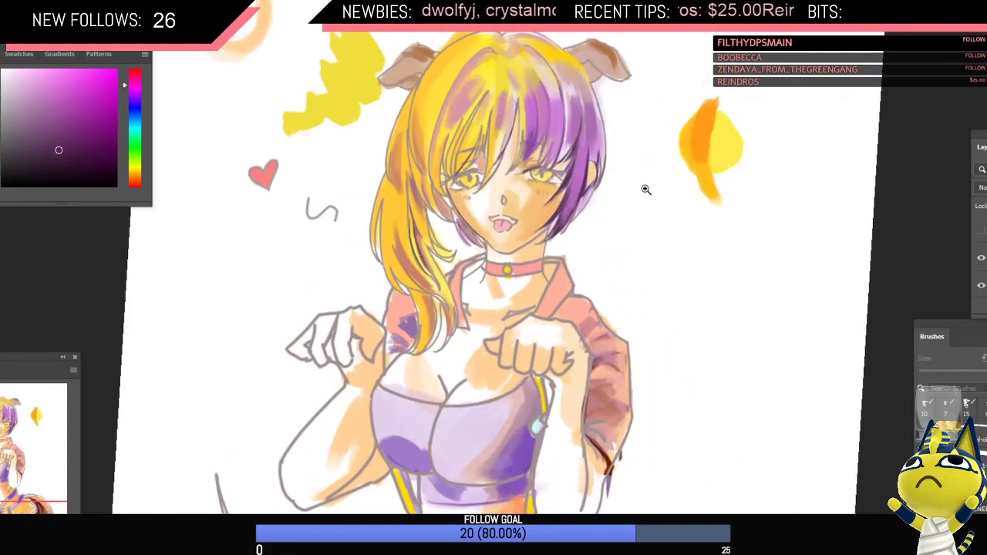
click(593, 185)
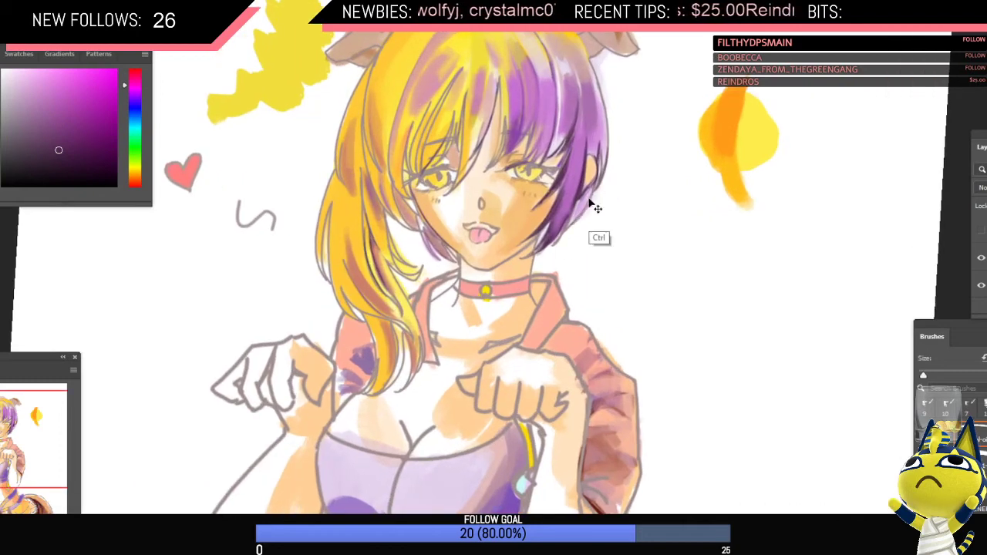
drag(608, 182, 579, 184)
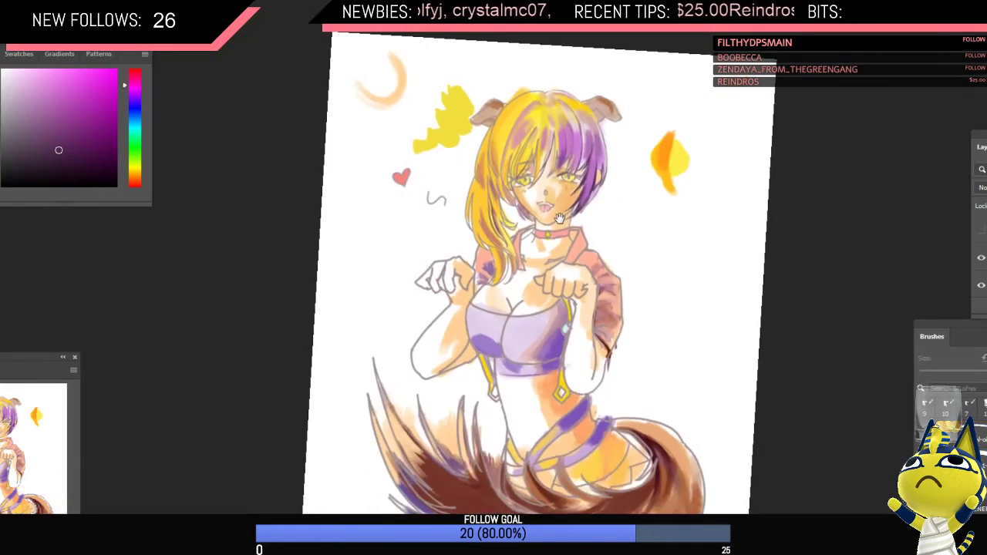
drag(511, 204, 533, 158)
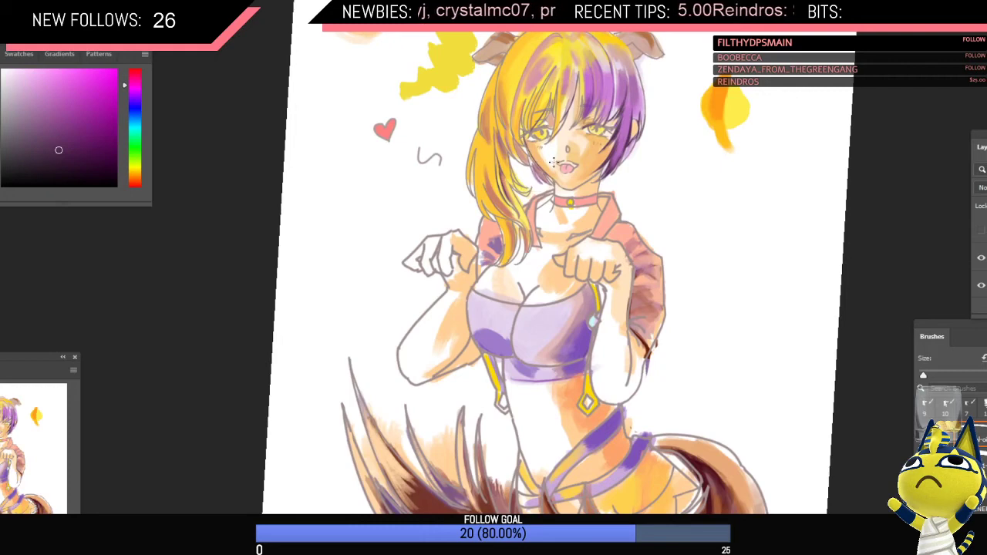
Step: Touch up the face with sampled light orange skin and muted purple tones, and mirror the canvas view again
alt+click(597, 149)
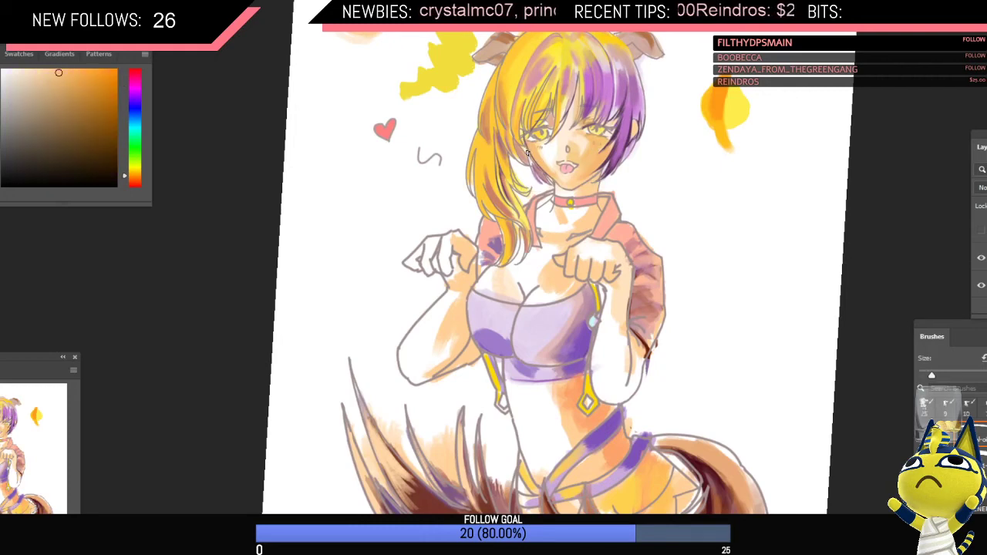
alt+click(609, 158)
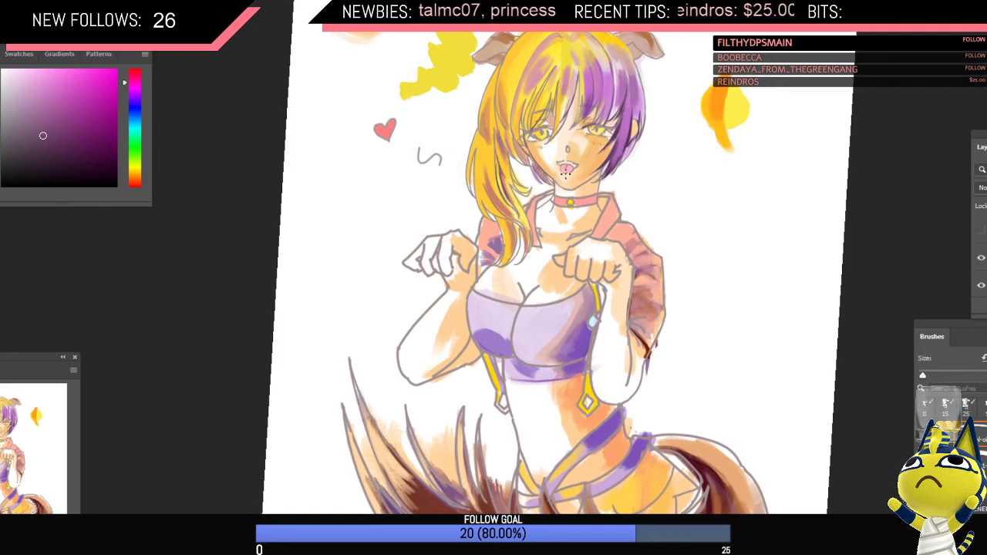
key(z)
mouse_move(602, 176)
mouse_down()
mouse_move(583, 204)
mouse_move(606, 182)
mouse_move(586, 174)
mouse_move(636, 187)
mouse_up()
key(ctrl+shift+h)
key(b)
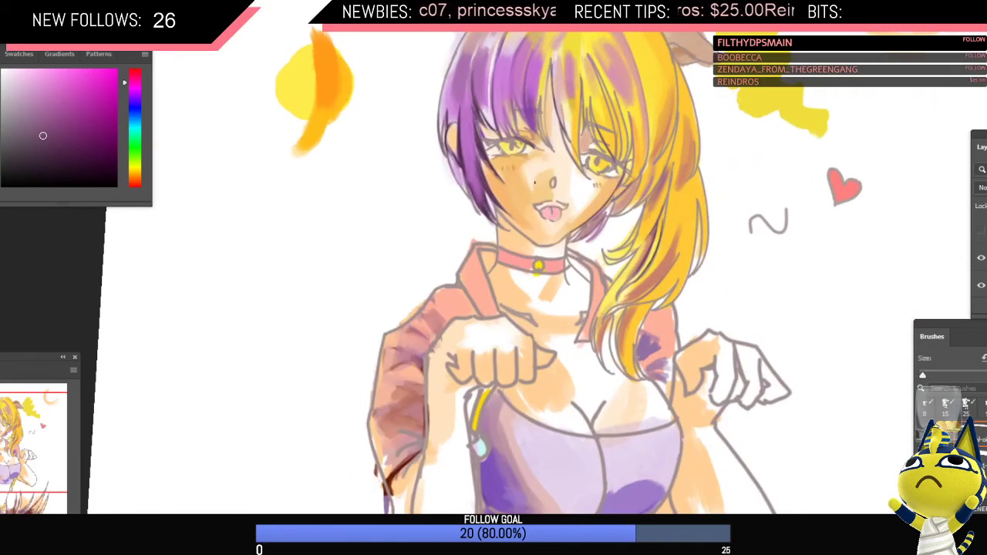
Step: Sample the light orange skin tone to retouch the face shading, and check the face against the whole figure
alt+click(522, 196)
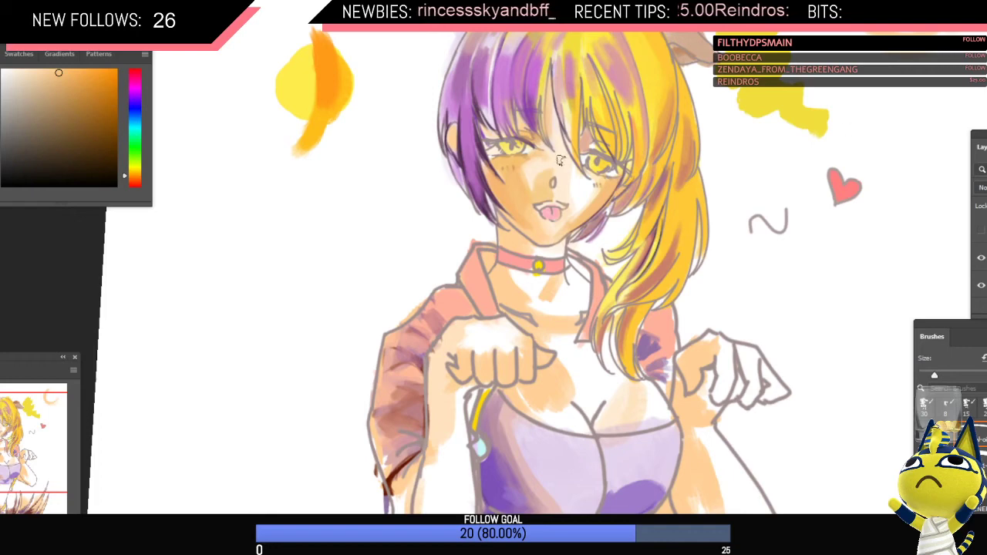
scroll(624, 173, down, 2)
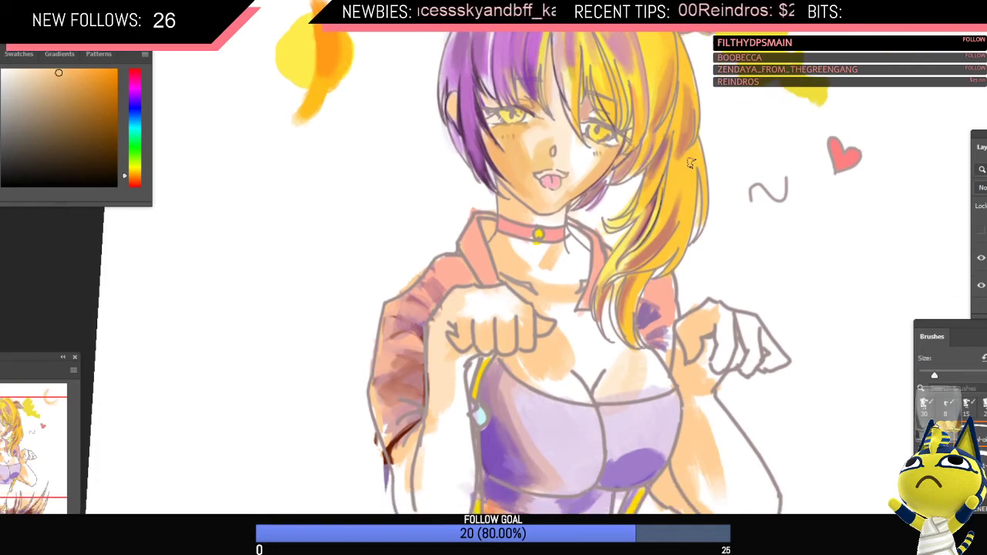
scroll(626, 174, up, 2)
scroll(663, 192, up, 2)
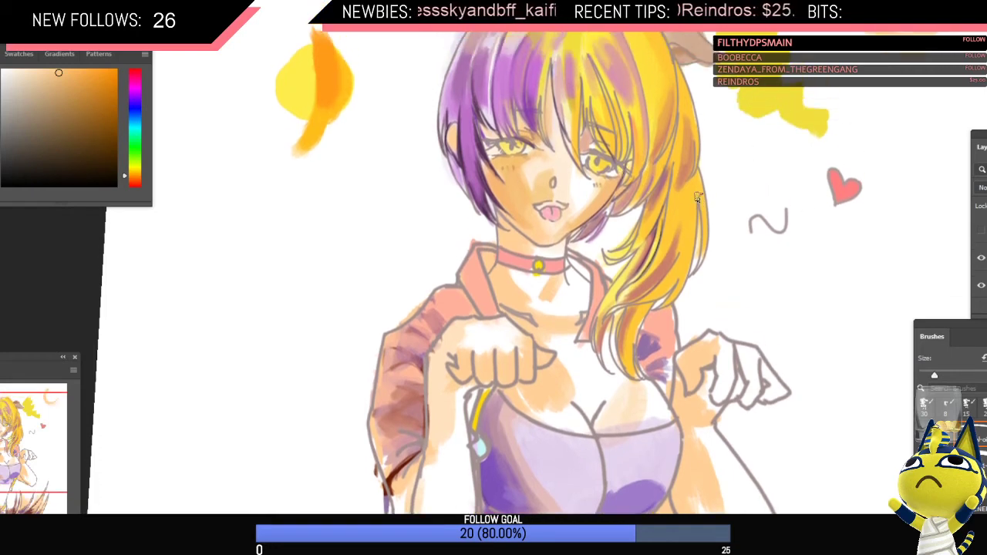
key(z)
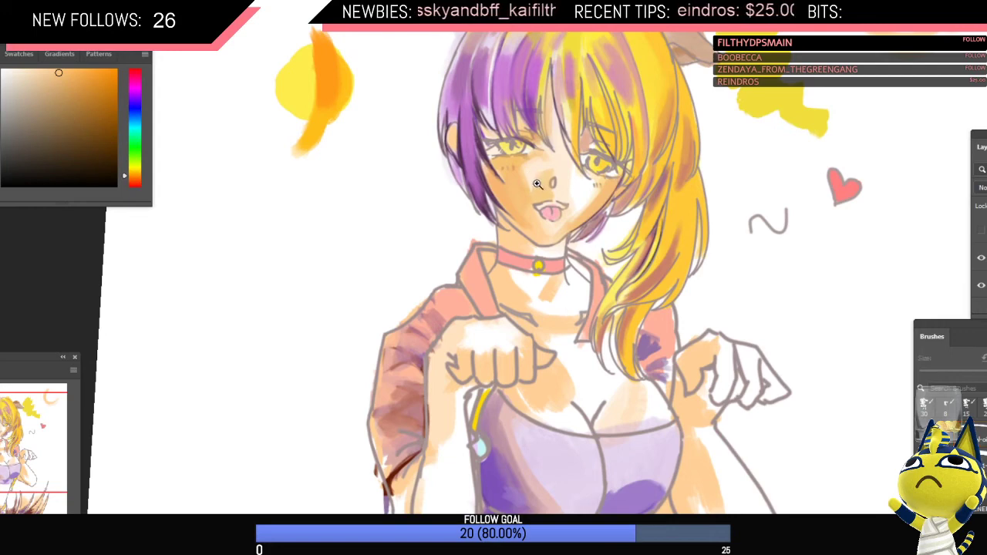
drag(537, 181, 538, 220)
scroll(525, 205, up, 4)
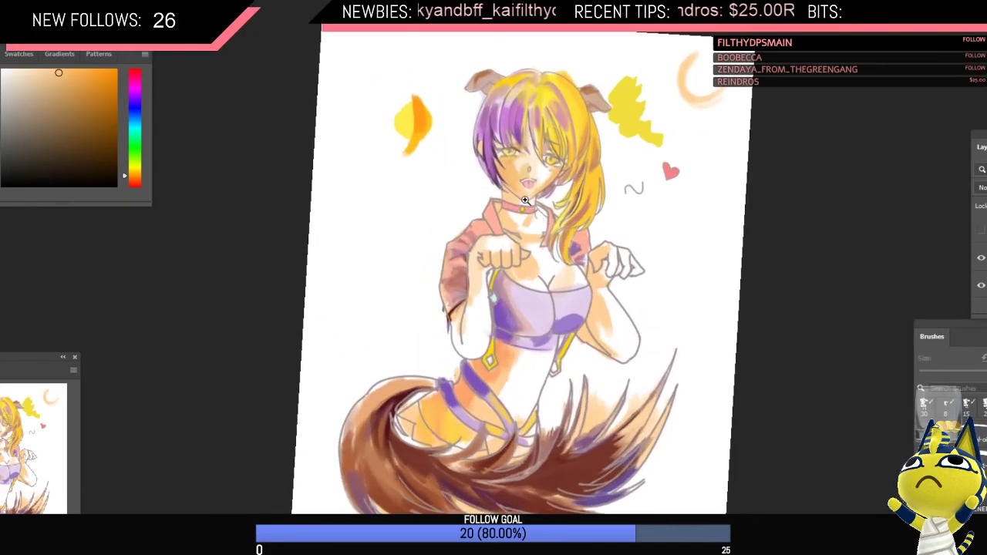
Step: Clean up the jawline below the purple hair with a smaller brush and eraser, and sample muted purple for the hair tips
key(bracketleft)
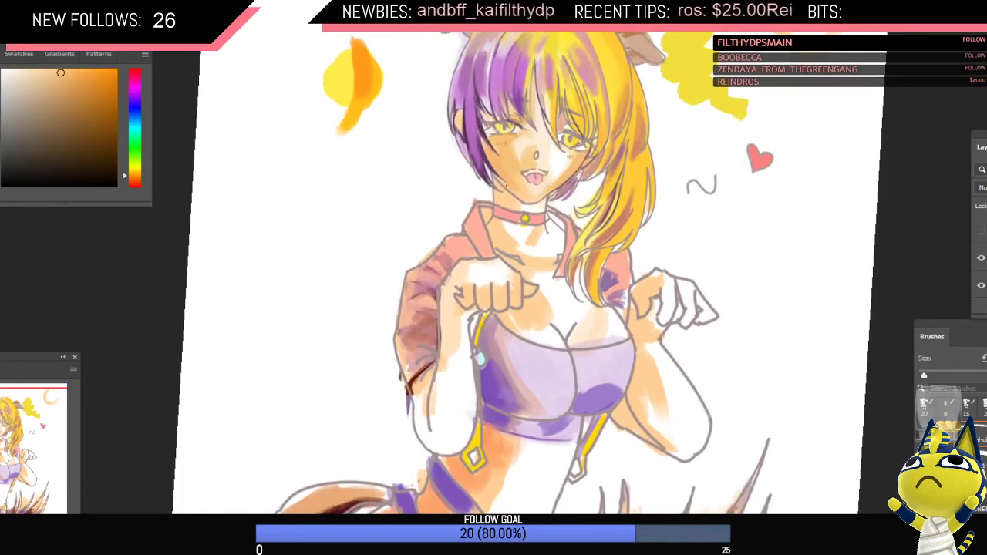
key(e)
key(b)
key(e)
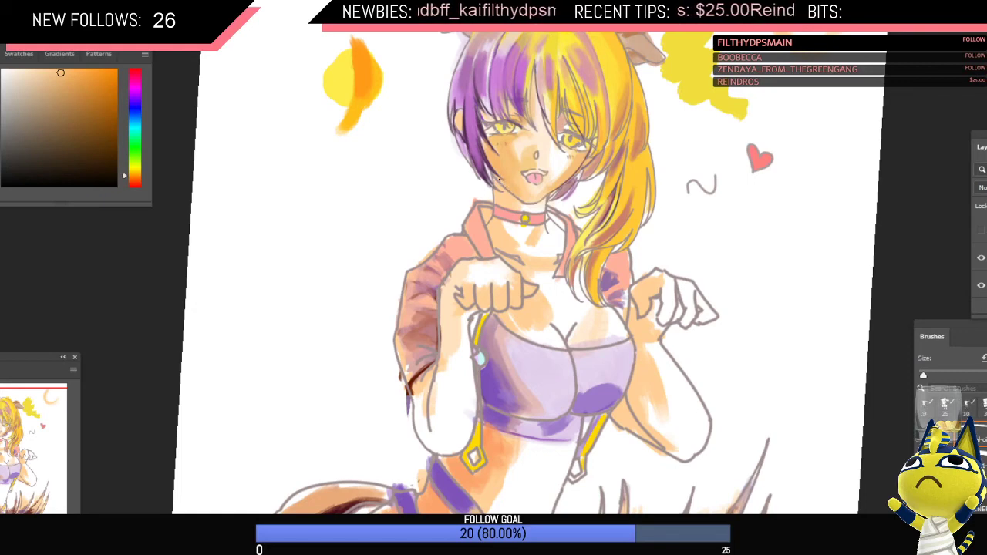
alt+click(474, 178)
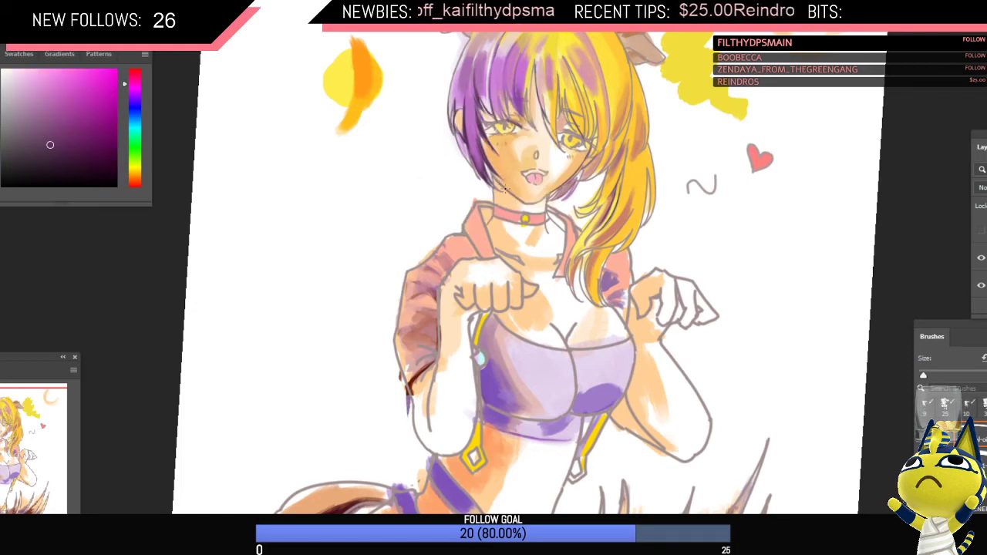
Step: Shade the neck under the jaw above the pink choker with sampled light orange and a larger brush
key(ctrl+0)
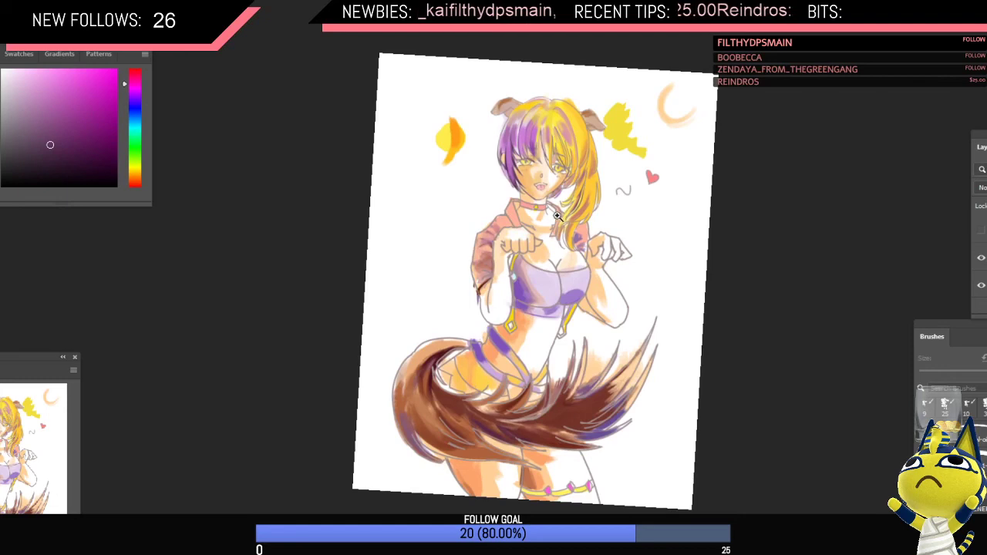
drag(541, 187, 560, 187)
alt+click(509, 174)
key(])
key(])
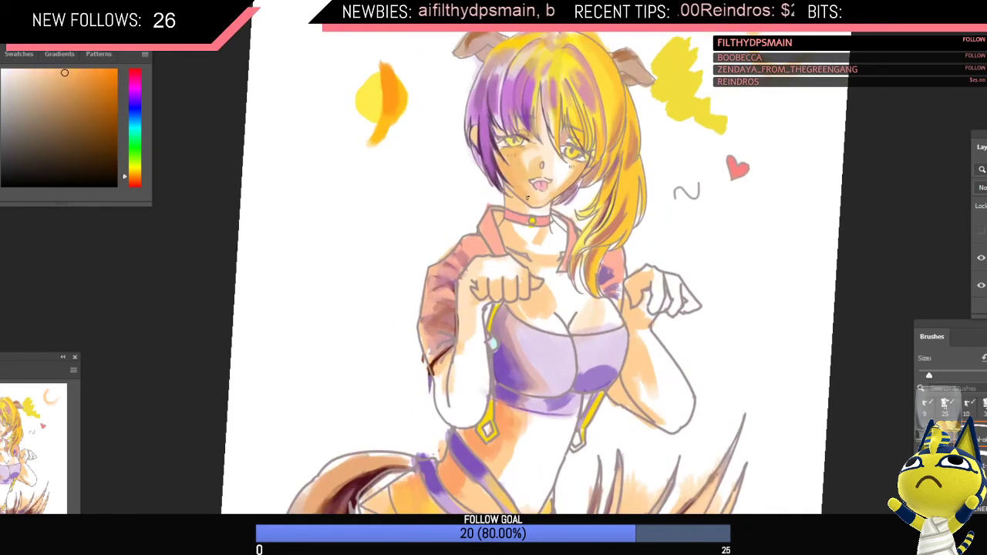
key(ctrl+0)
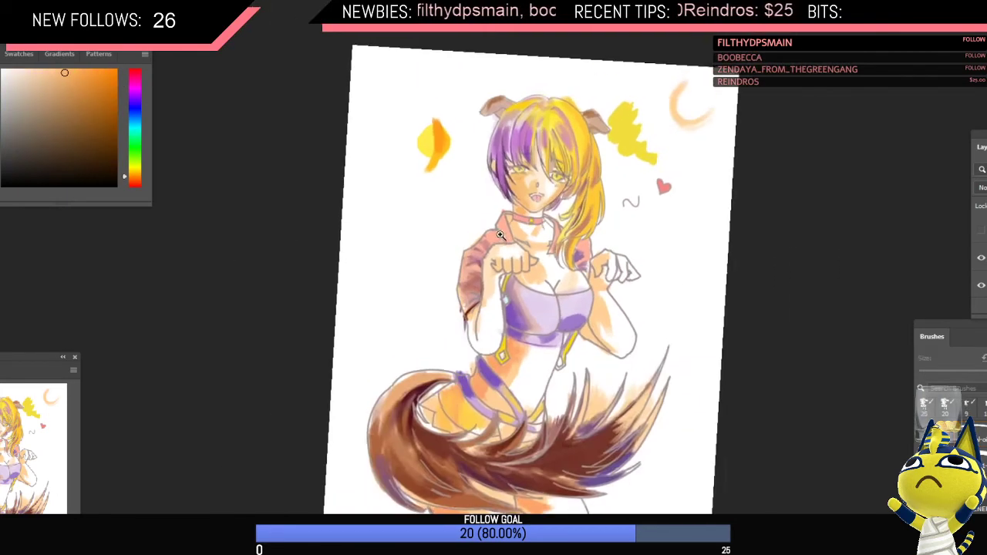
ctrl+click(496, 167)
ctrl+click(506, 159)
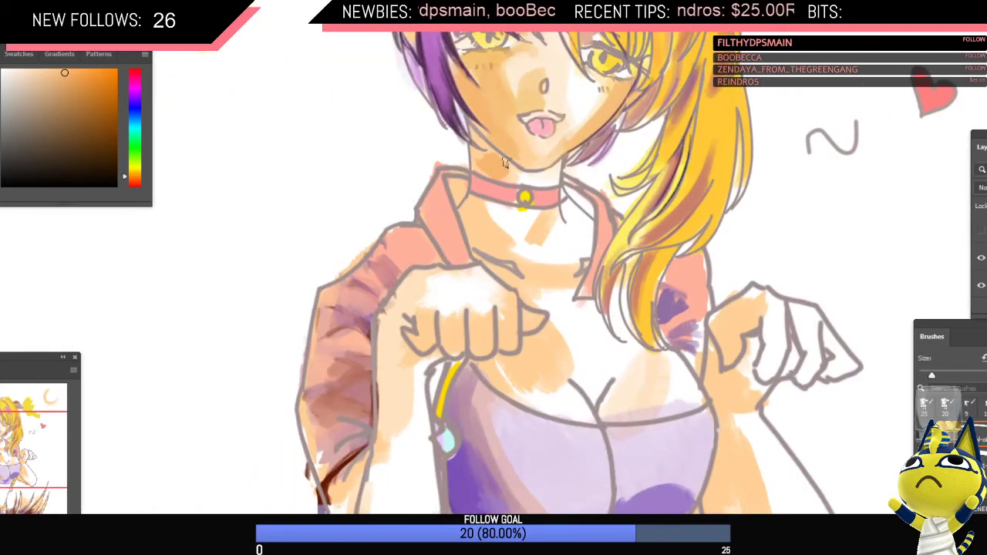
mouse_move(508, 162)
mouse_down()
mouse_move(492, 171)
mouse_move(471, 213)
mouse_move(505, 203)
mouse_up()
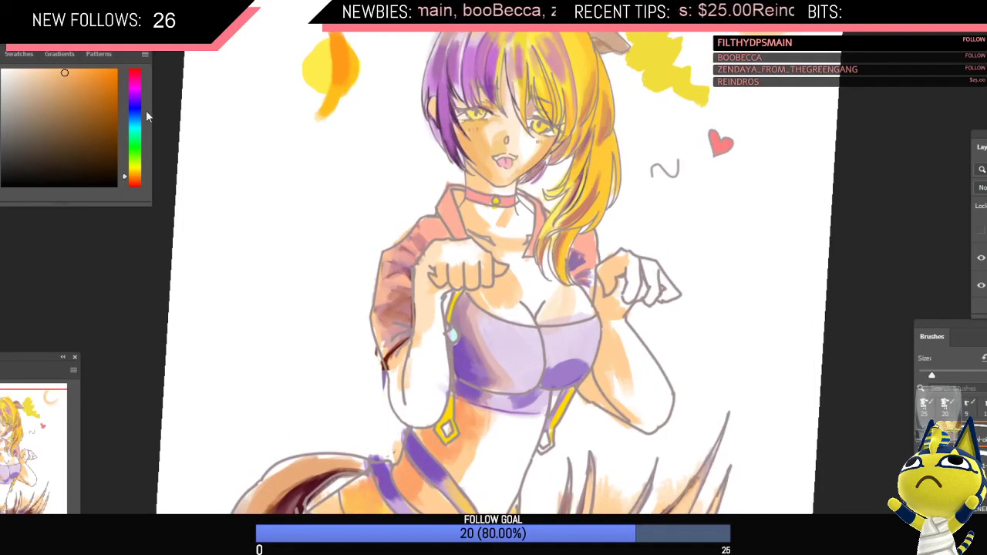
Step: Shift the skin shadow hue to red-orange for the neck, mirror the view and sample the neck's peach tone
drag(134, 181, 134, 182)
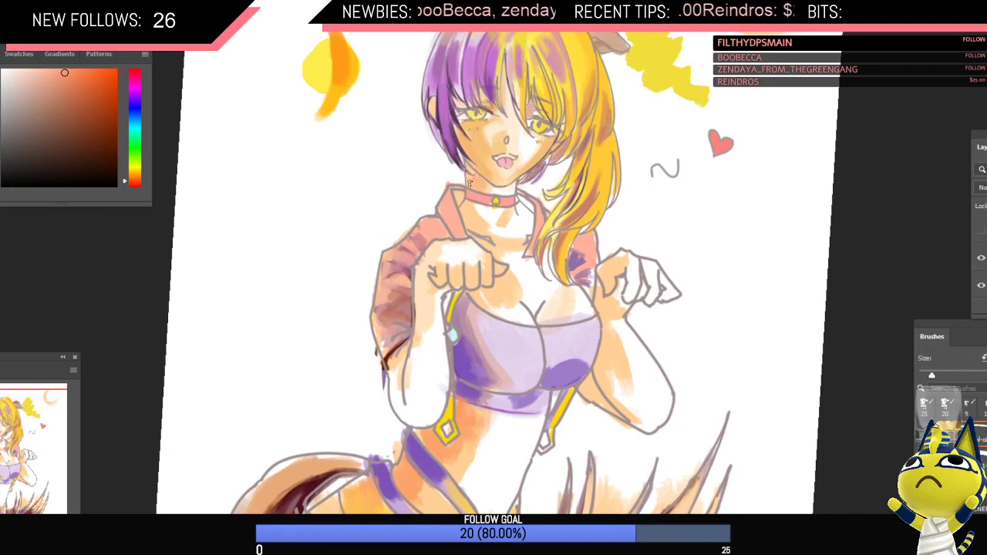
mouse_move(519, 206)
mouse_down()
mouse_move(499, 212)
mouse_move(532, 215)
mouse_move(562, 201)
mouse_move(532, 185)
mouse_up()
key(ctrl+shift+h)
alt+click(533, 196)
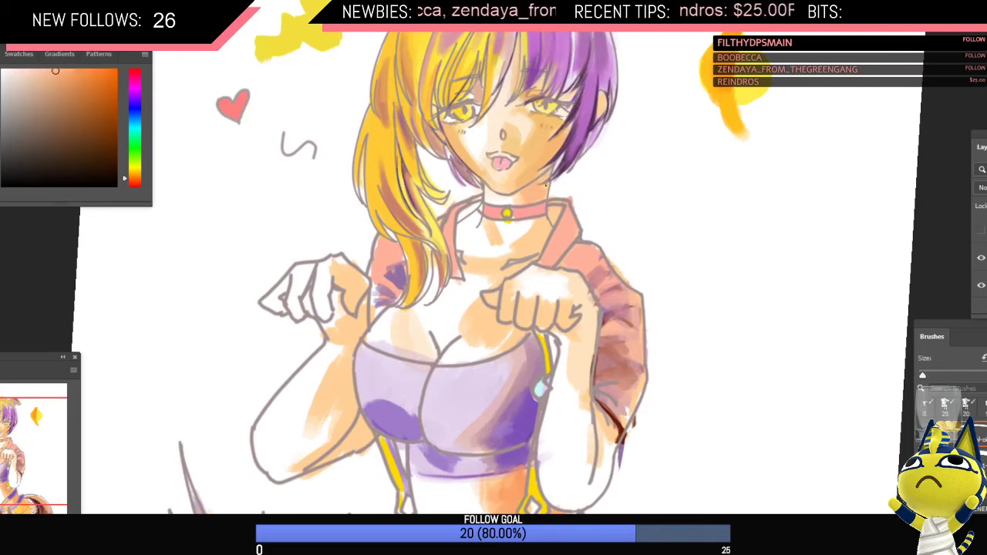
Step: Refine the neck shadow and its edge beneath the purple hair tips with sampled peach and the eraser
drag(570, 156, 584, 158)
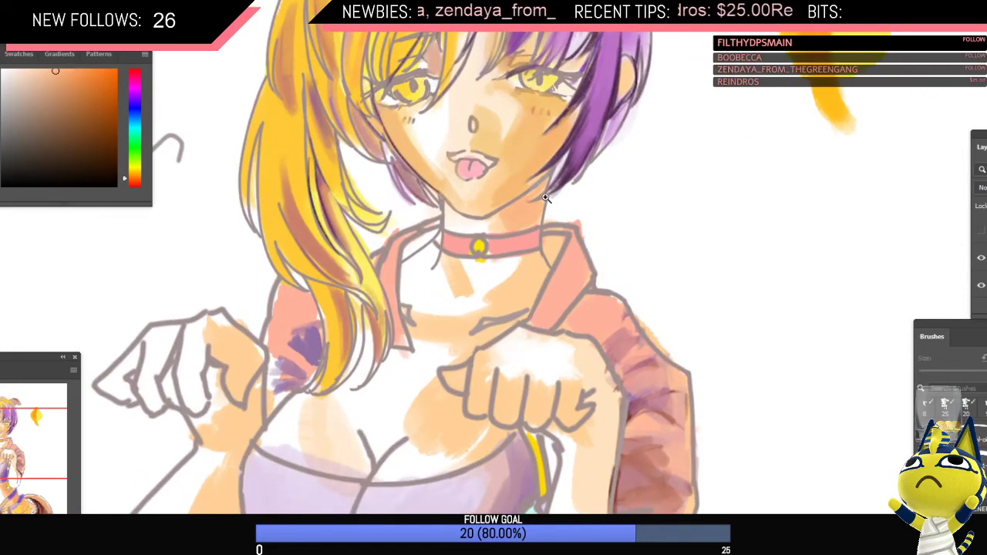
drag(547, 192, 572, 231)
alt+click(527, 210)
key(e)
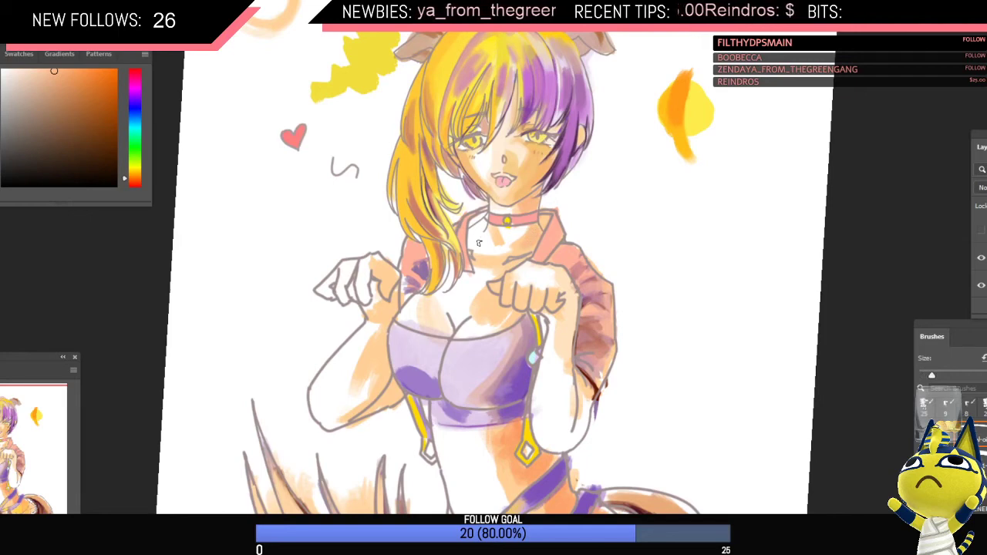
Step: Sample muted purple from the hair, rotate the view and shade the inner jacket collar beneath the purple hair, blending its edge with sampled tones
key(bracketleft)
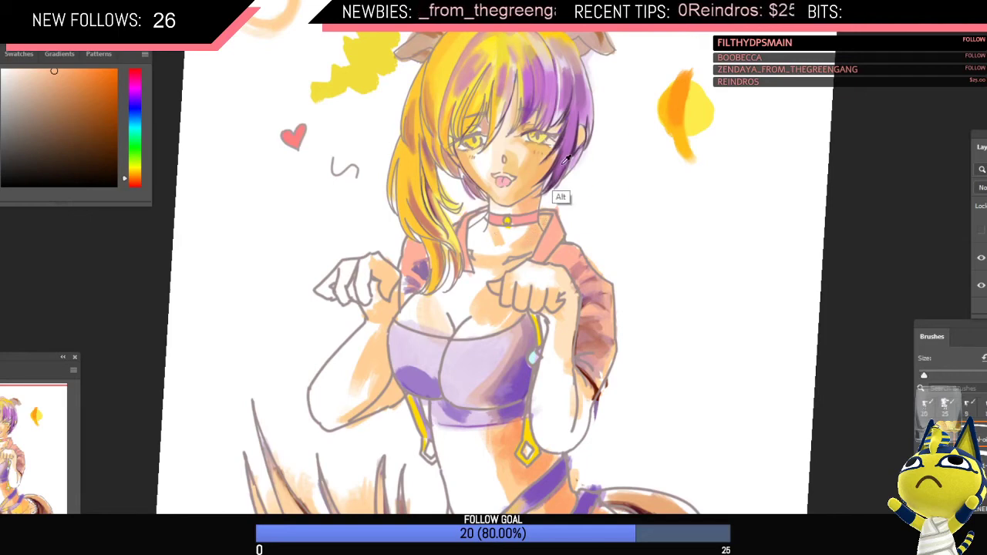
alt+click(557, 193)
key(bracketright)
key(bracketleft)
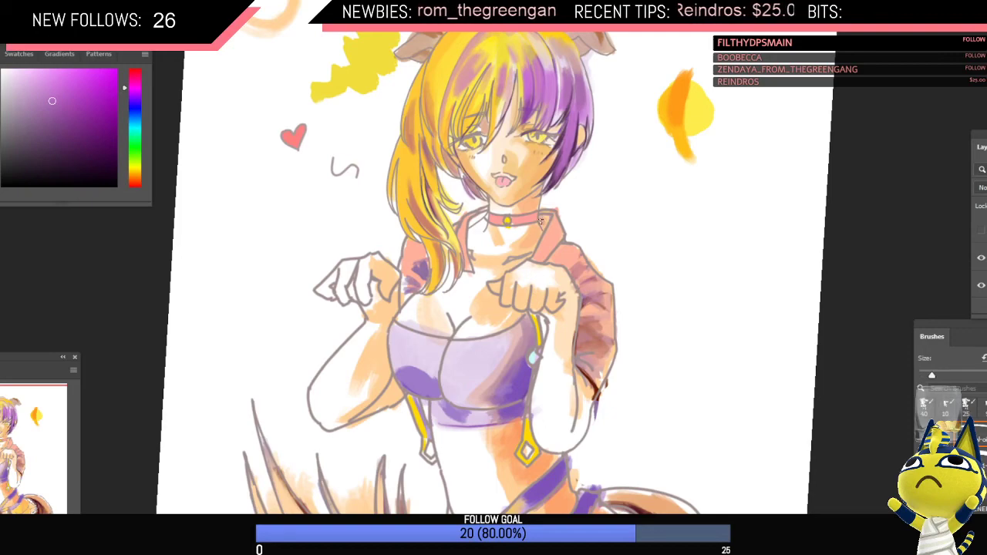
drag(568, 220, 629, 235)
key(r)
click(628, 234)
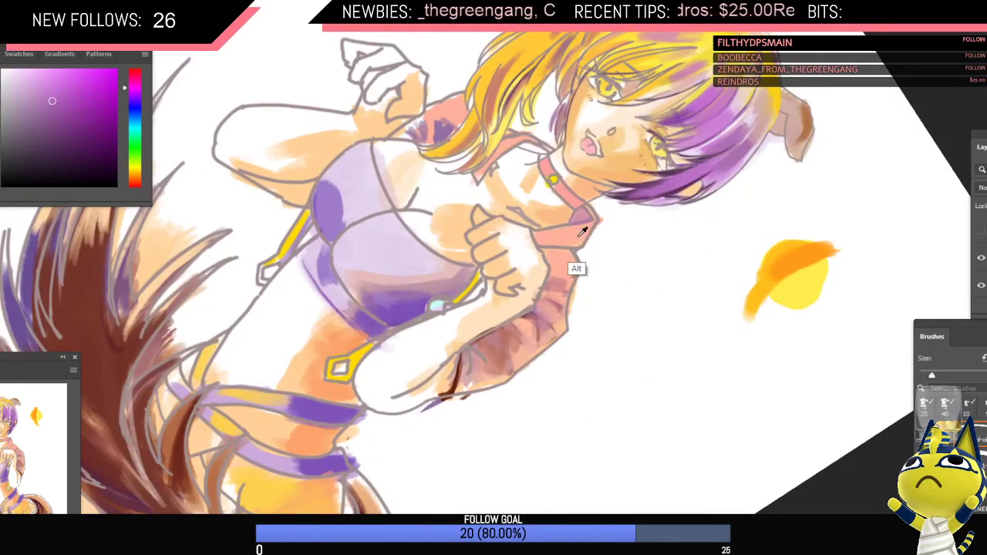
alt+click(584, 266)
alt+click(603, 229)
mouse_move(603, 224)
mouse_down()
mouse_move(592, 210)
mouse_move(512, 203)
mouse_up()
Step: Straighten the view and shade the inner collar beneath the yellow hair with sampled blue-violet and a smaller brush
key(r)
drag(512, 203, 478, 203)
click(497, 207)
alt+click(539, 395)
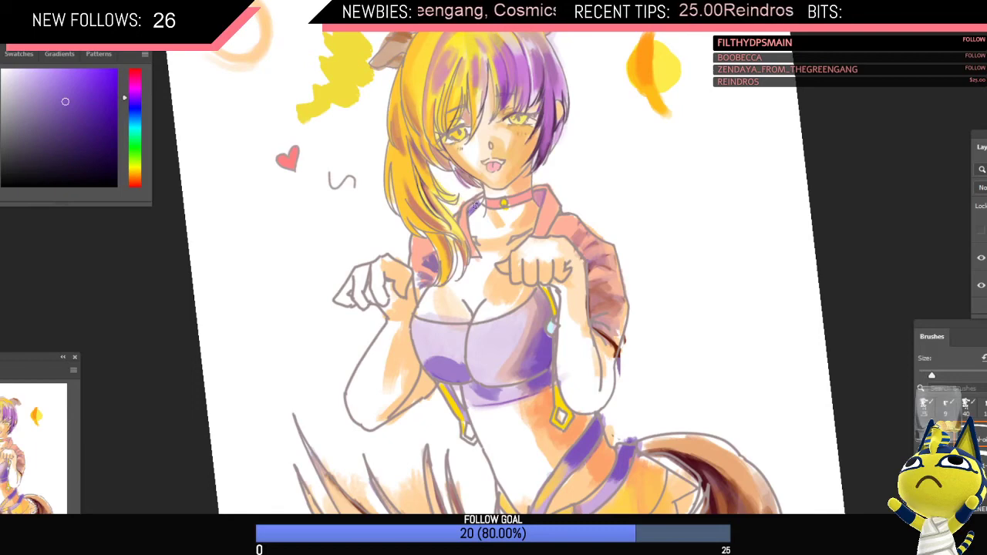
key(bracketleft)
key(bracketleft)
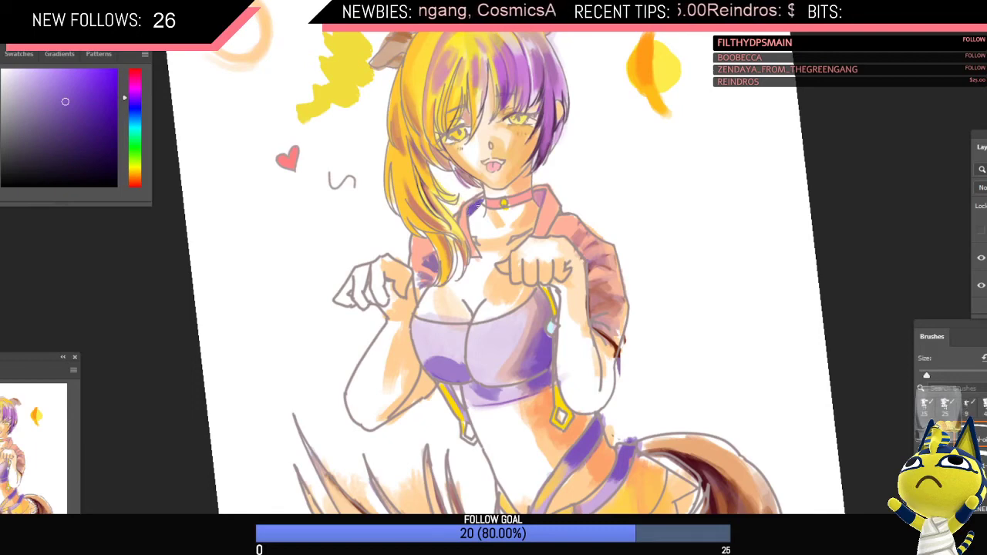
alt+click(484, 202)
mouse_move(521, 196)
mouse_down()
mouse_move(506, 222)
mouse_move(520, 201)
mouse_move(530, 202)
mouse_up()
Step: Mirror the view and refine the purple strands beside the eye and cheek with sampled dark purple and a small brush, undoing the stray strokes
key(r)
key(ctrl+shift+h)
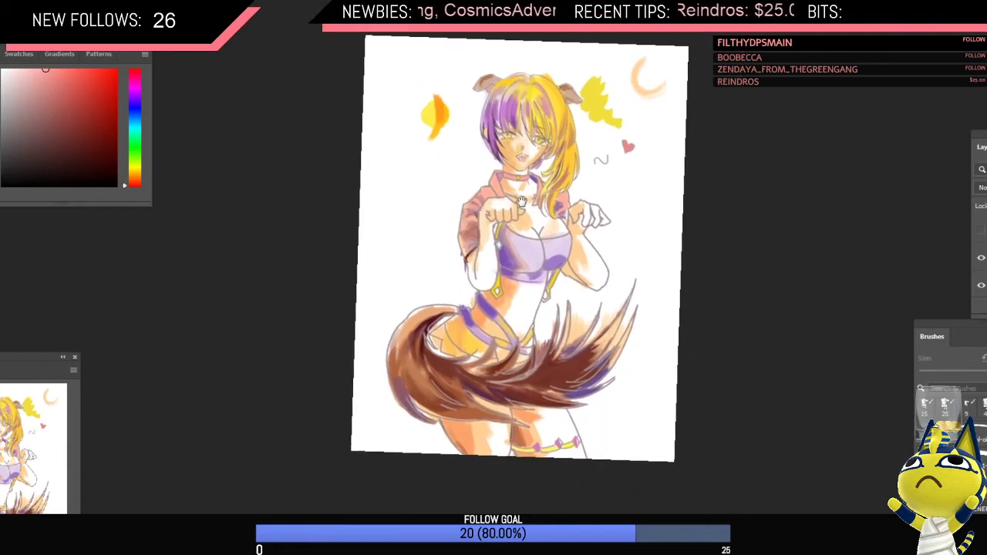
drag(527, 154, 547, 166)
alt+click(495, 178)
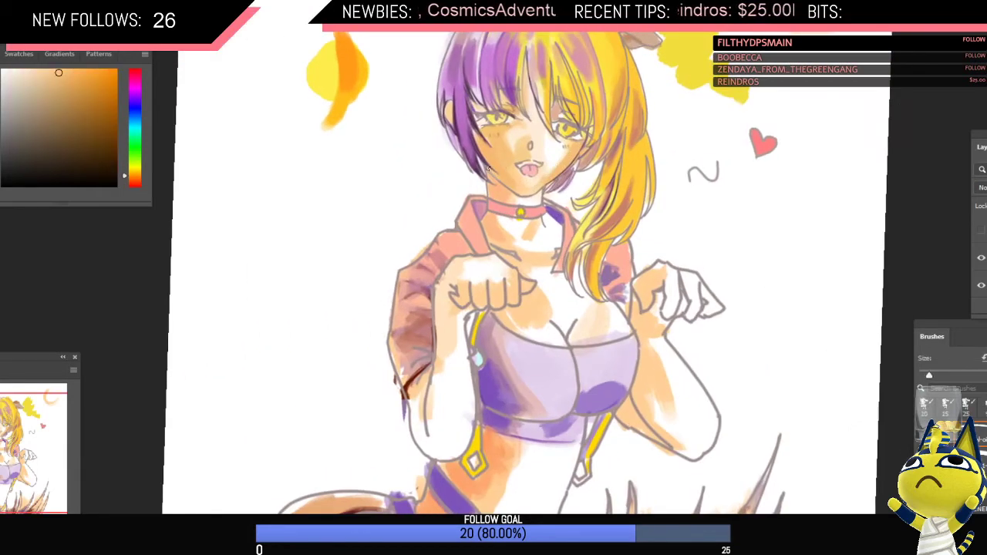
alt+click(482, 169)
key(bracketleft)
key(bracketleft)
key(bracketleft)
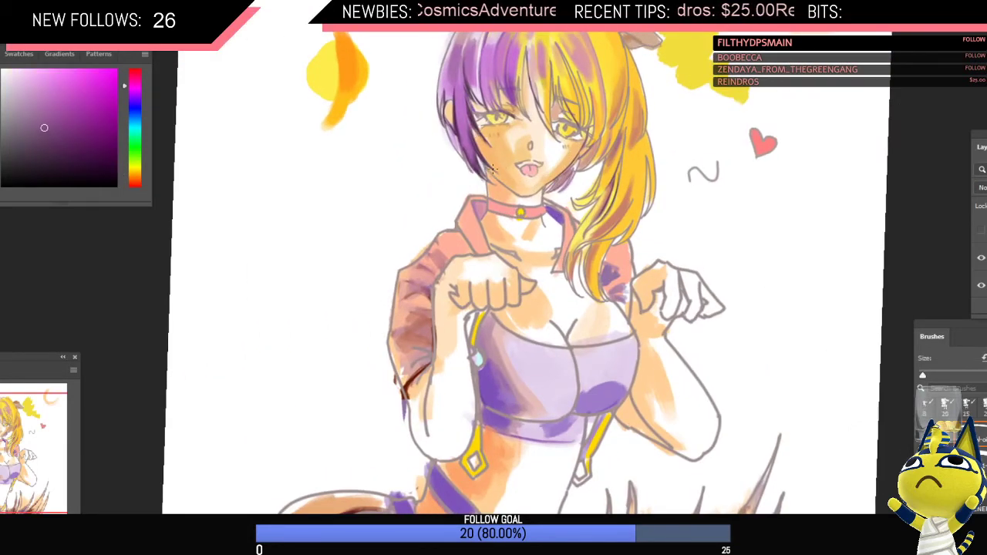
drag(550, 194, 522, 139)
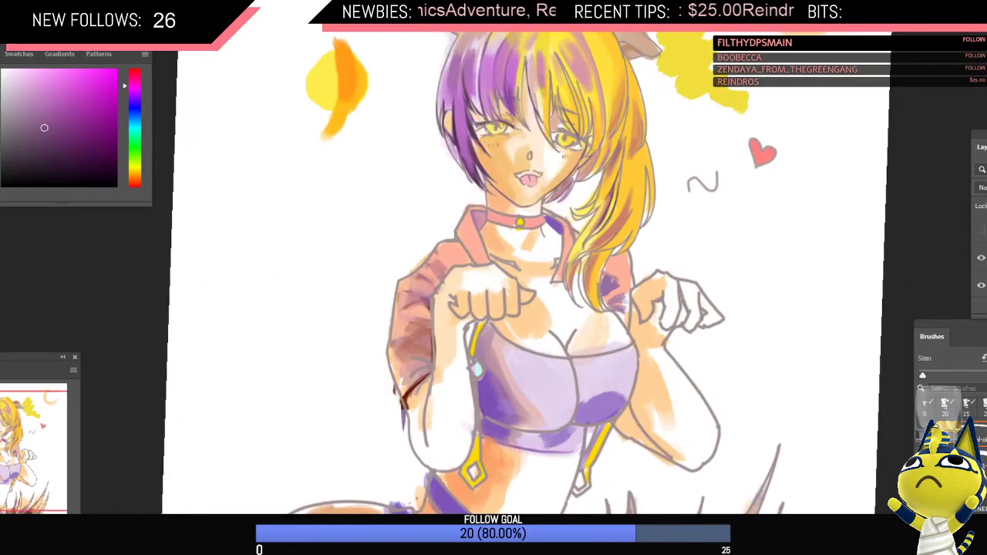
key(ctrl+z)
drag(477, 129, 485, 138)
key(ctrl+z)
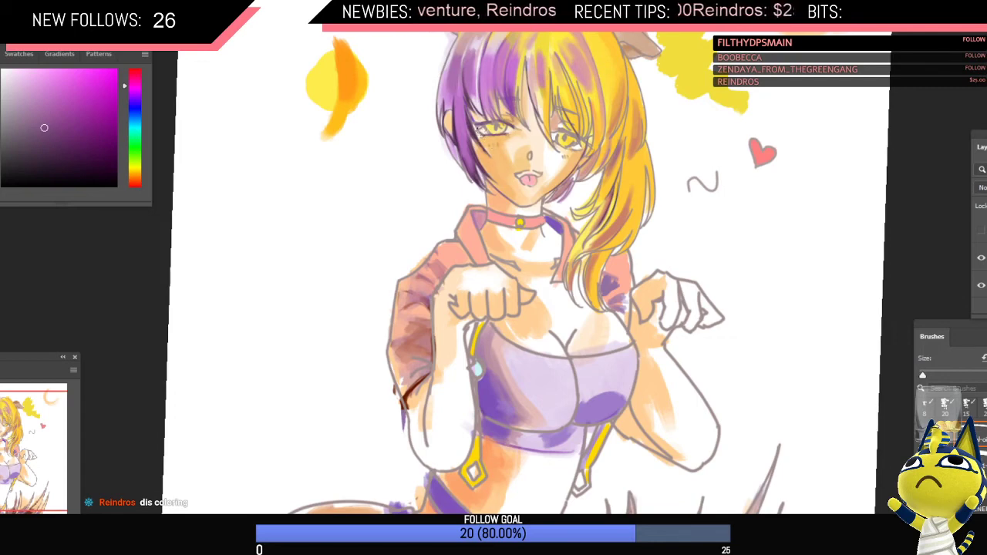
Step: Flip the view back and clean up the purple strand edges against the cheek with sampled skin orange and dark purple
scroll(529, 146, down, 4)
key(ctrl+h)
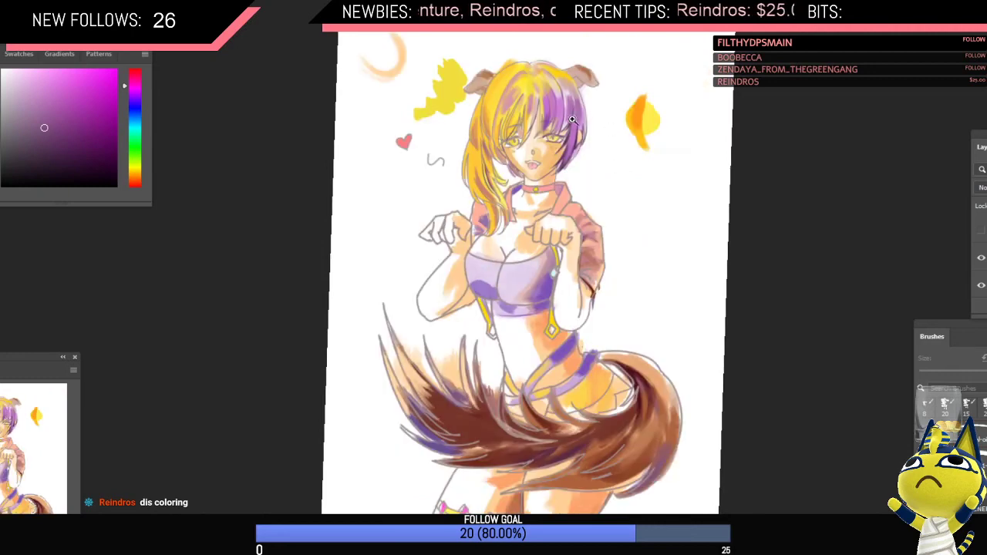
scroll(571, 118, up, 7)
alt+click(532, 220)
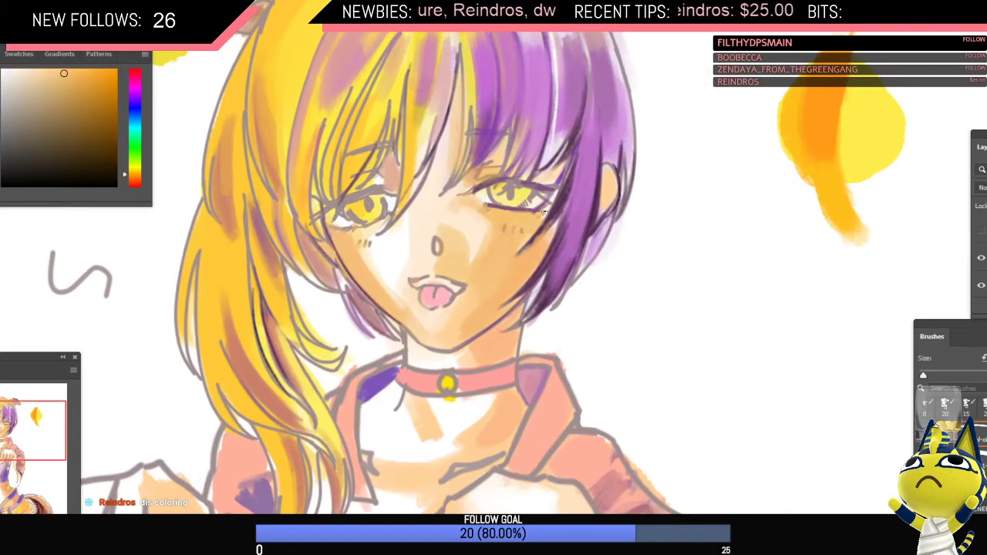
drag(537, 223, 544, 238)
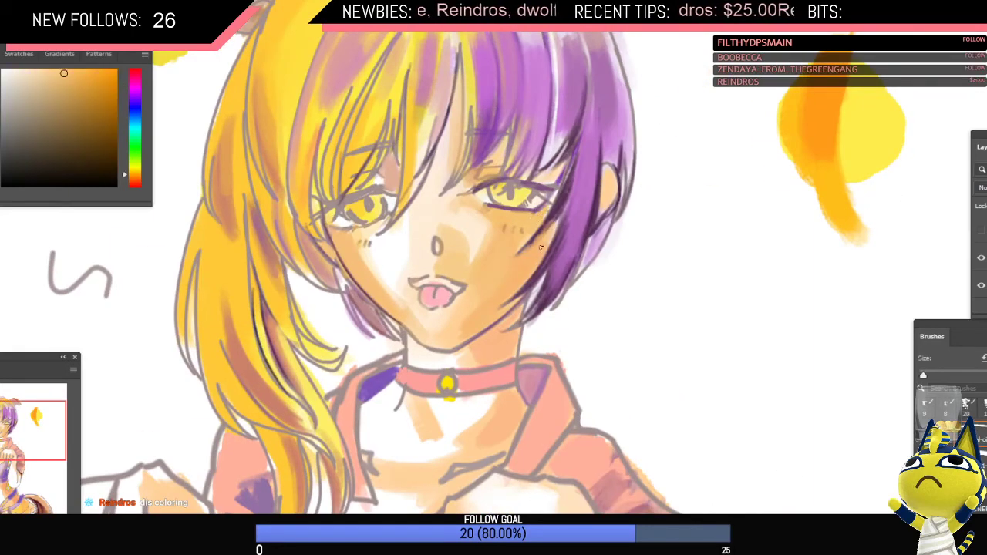
alt+click(546, 262)
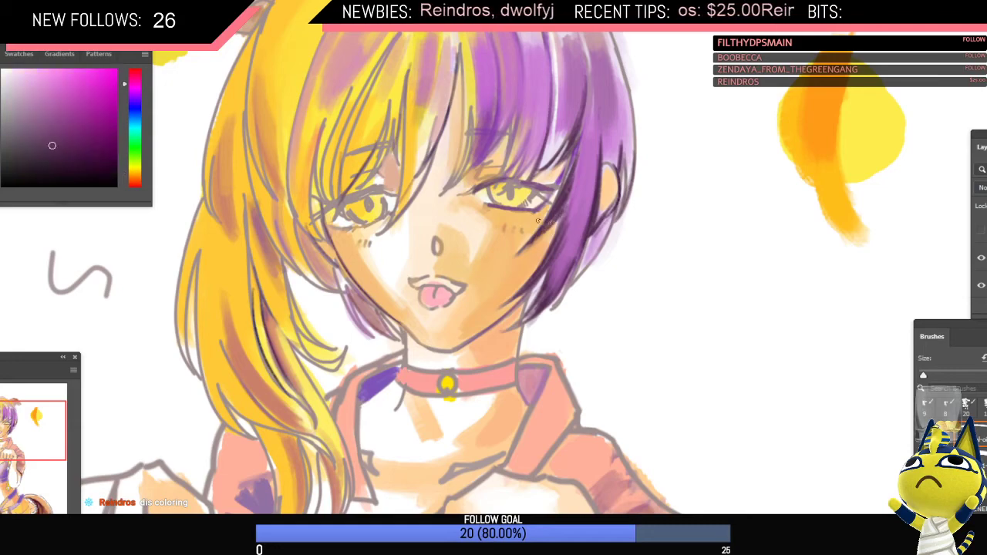
alt+click(543, 212)
Step: Check the figure in mirrored view and touch up the purple side hair with sampled dark purple
scroll(544, 210, down, 6)
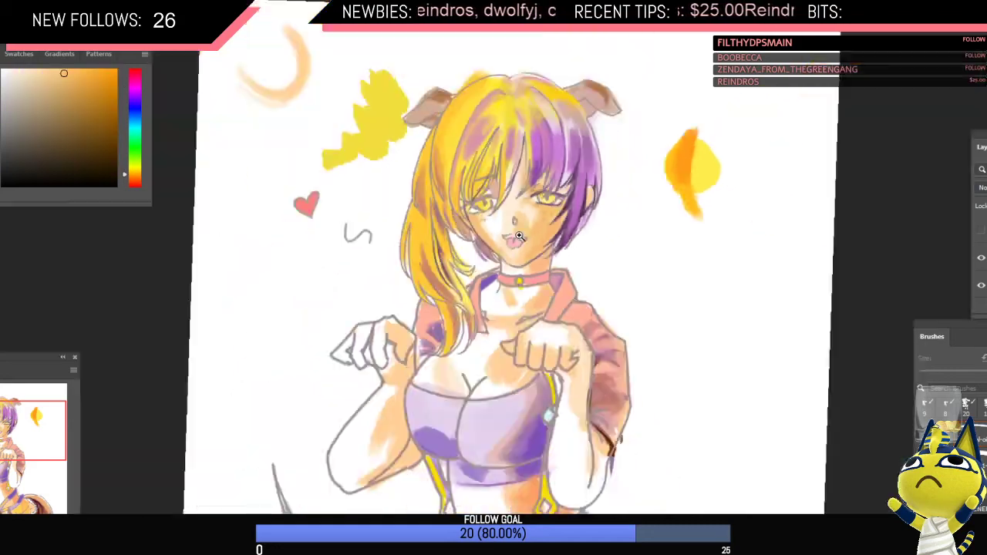
drag(530, 251, 533, 233)
scroll(538, 231, down, 2)
key(ctrl+shift+h)
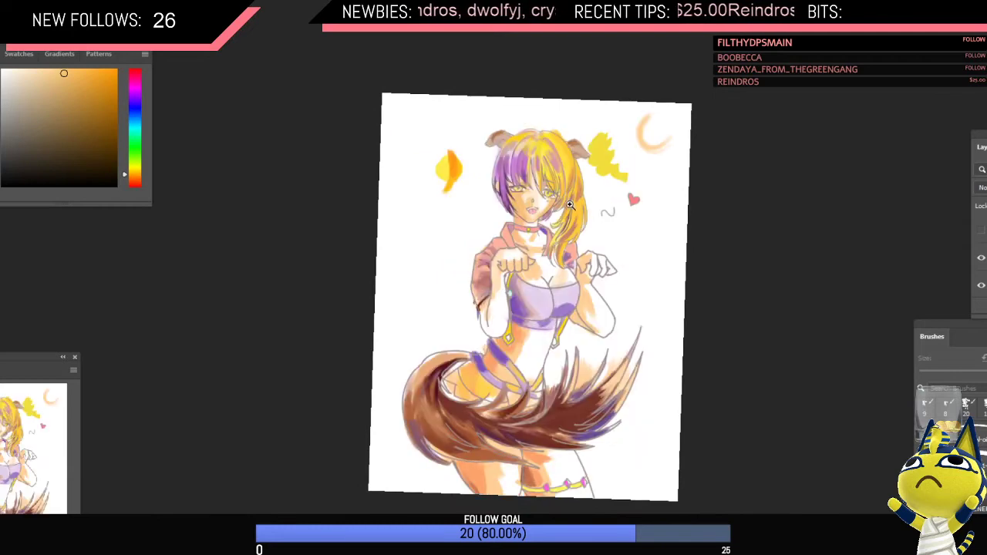
scroll(532, 195, up, 6)
alt+click(474, 203)
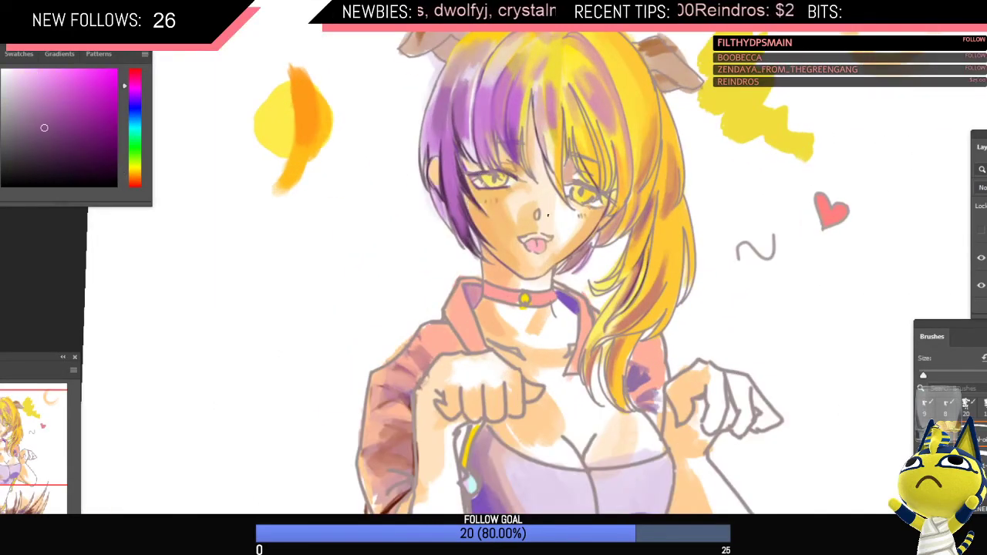
scroll(528, 220, down, 4)
drag(546, 243, 518, 207)
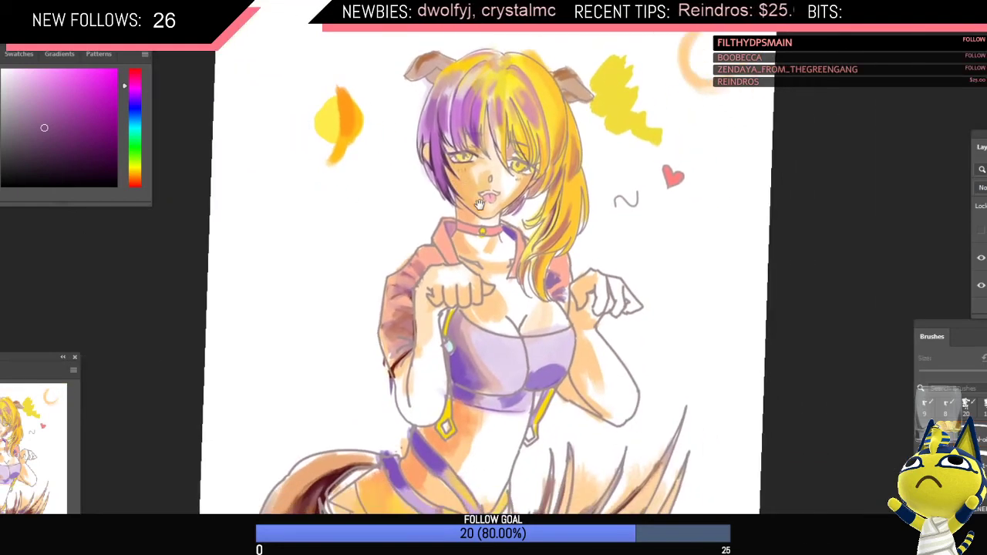
Step: Choose a saturated dark blue-violet and tint the strand lines of the central fringe, flipping the view to compare both sides
scroll(518, 207, up, 2)
alt+click(513, 241)
click(105, 127)
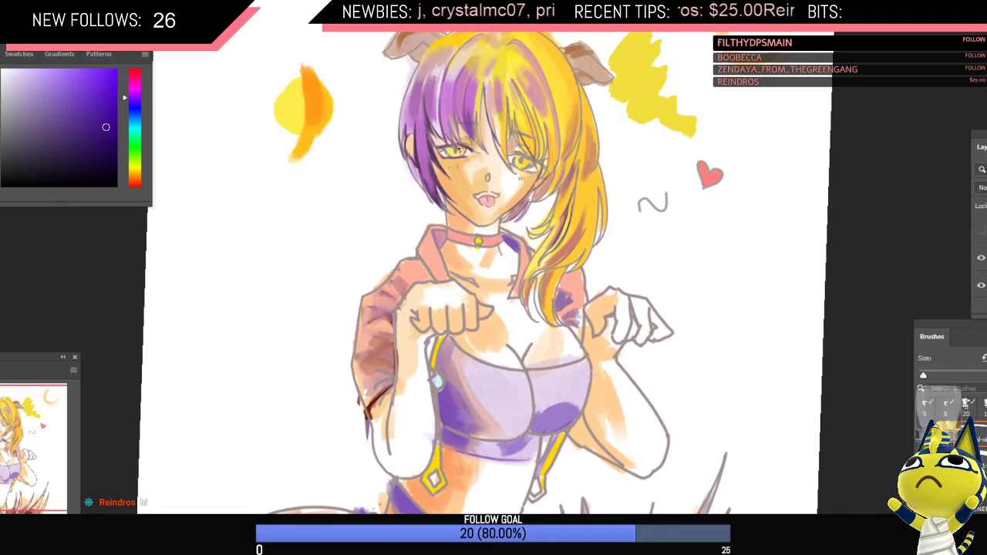
drag(533, 157, 509, 215)
key(ctrl+shift+h)
drag(536, 130, 558, 158)
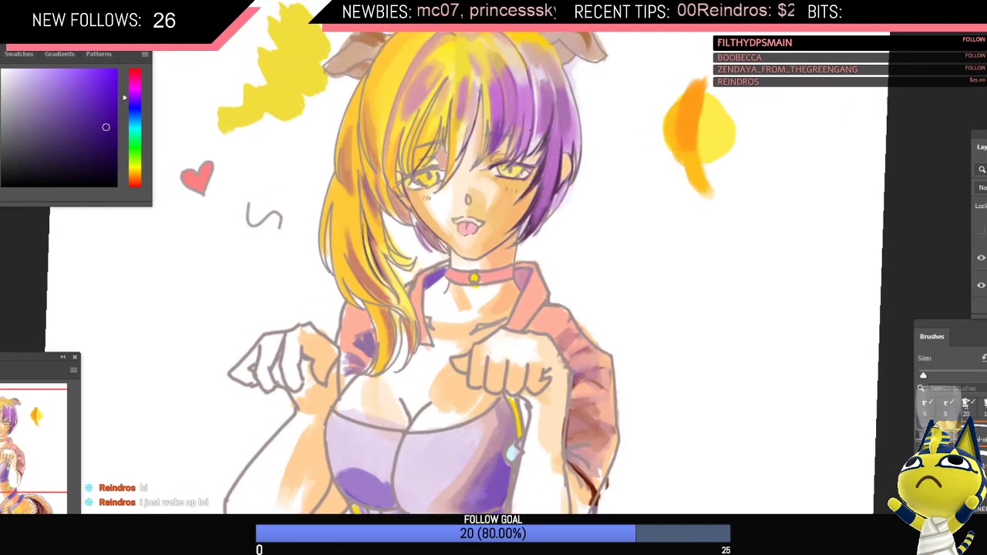
drag(496, 208, 451, 206)
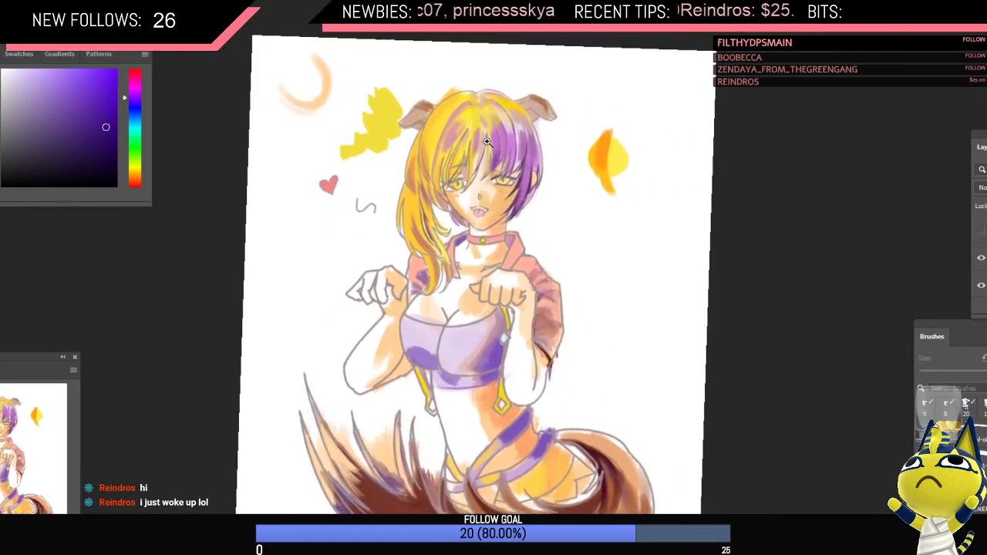
drag(477, 145, 508, 142)
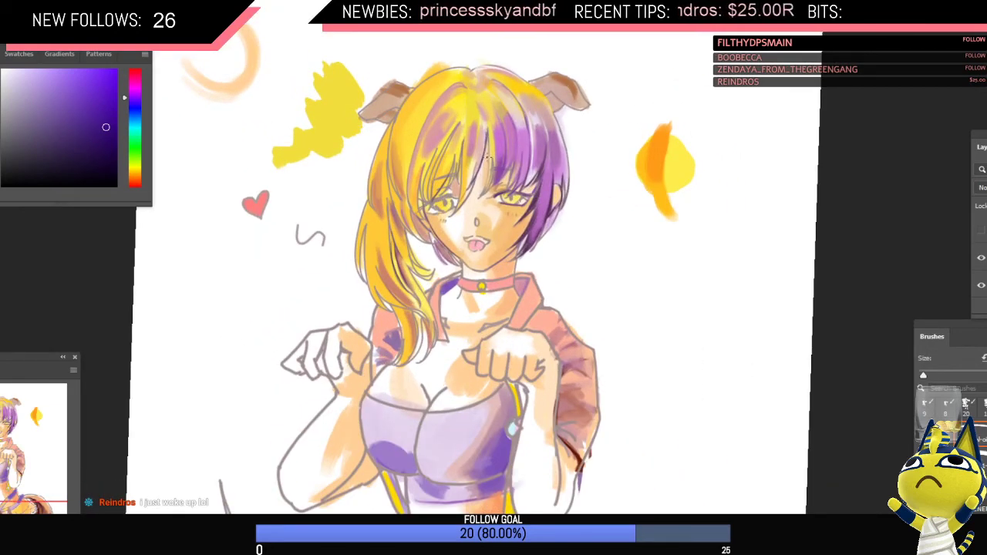
drag(511, 162, 539, 136)
Step: Shift the sampled forehead skin color to a saturated pink and add a soft pink accent between the central fringe strands
alt+click(504, 142)
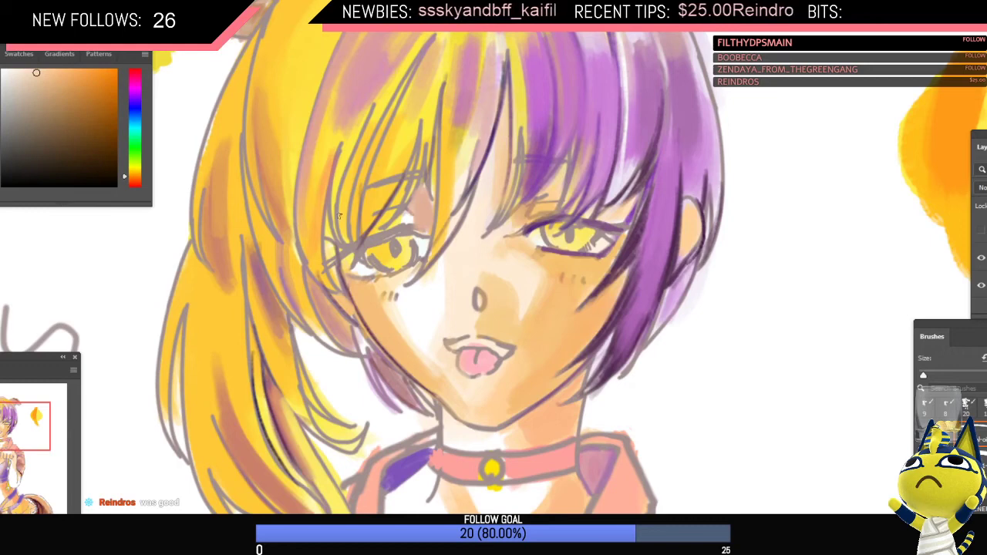
click(114, 86)
click(133, 74)
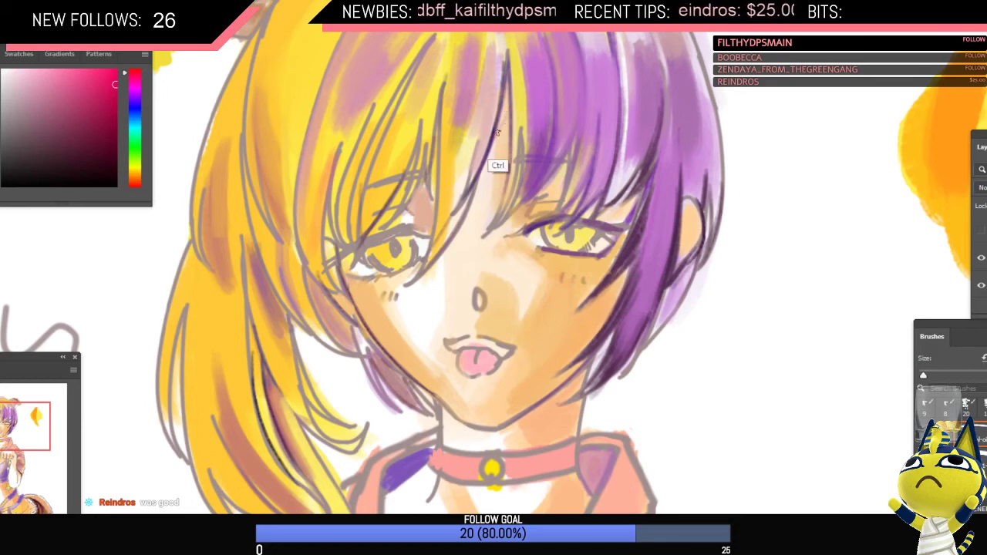
alt+click(506, 91)
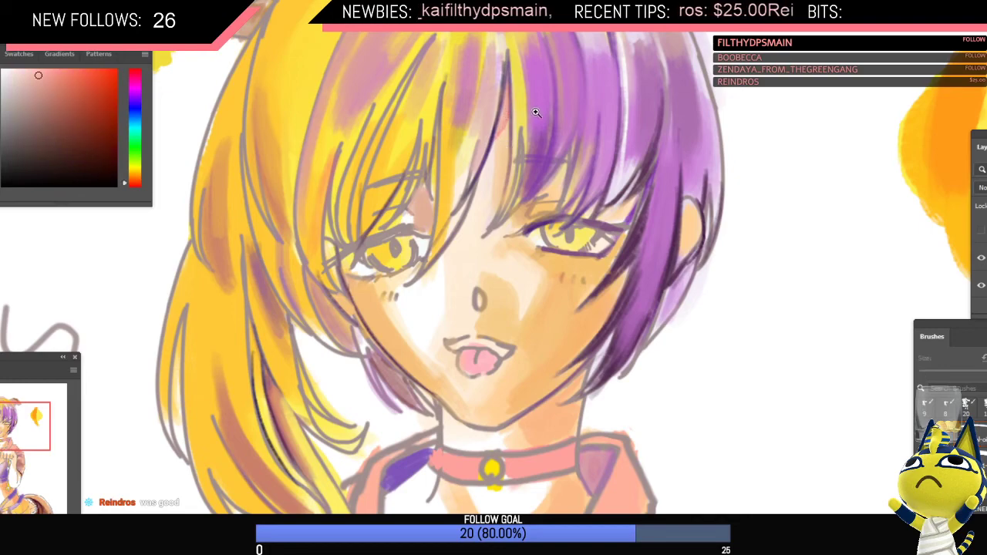
drag(537, 112, 527, 181)
Step: Refine the central fringe in mirrored view with tones sampled from the hair and forehead, and flip the view back
key(ctrl+shift+h)
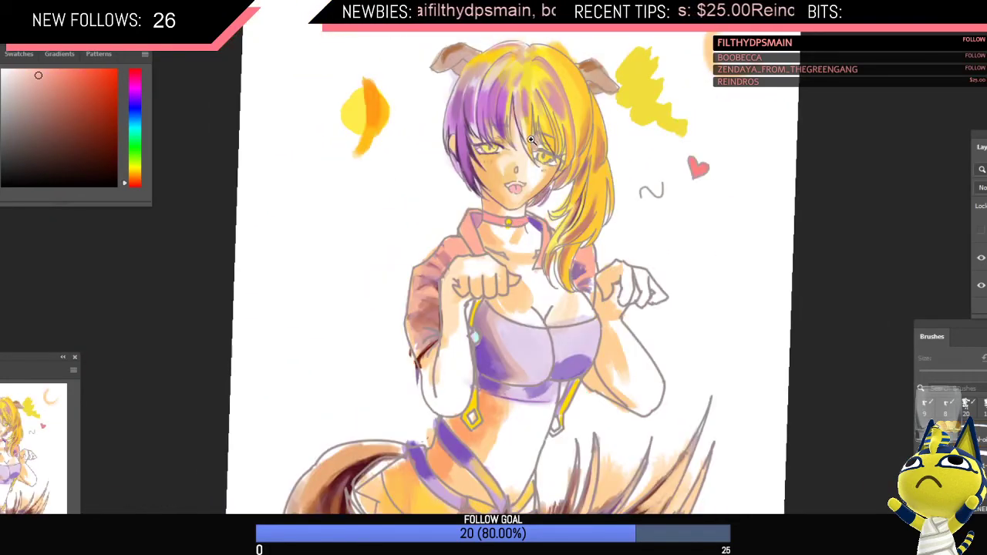
drag(531, 142, 518, 94)
alt+click(512, 96)
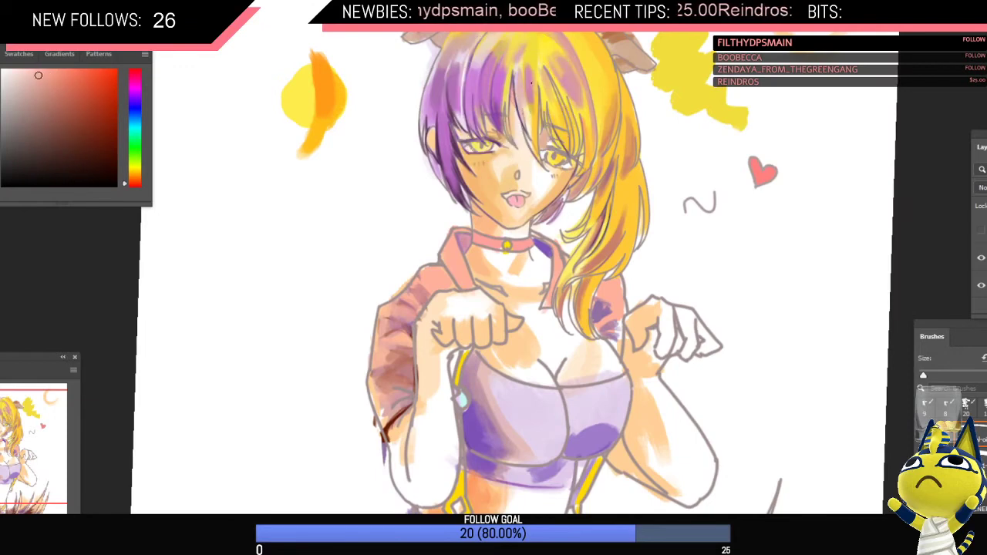
mouse_move(517, 71)
mouse_down()
mouse_move(525, 108)
mouse_move(506, 136)
mouse_move(500, 193)
mouse_up()
alt+click(475, 100)
alt+click(506, 139)
mouse_move(505, 221)
mouse_down()
mouse_move(506, 166)
mouse_move(502, 198)
mouse_up()
key(ctrl+shift+h)
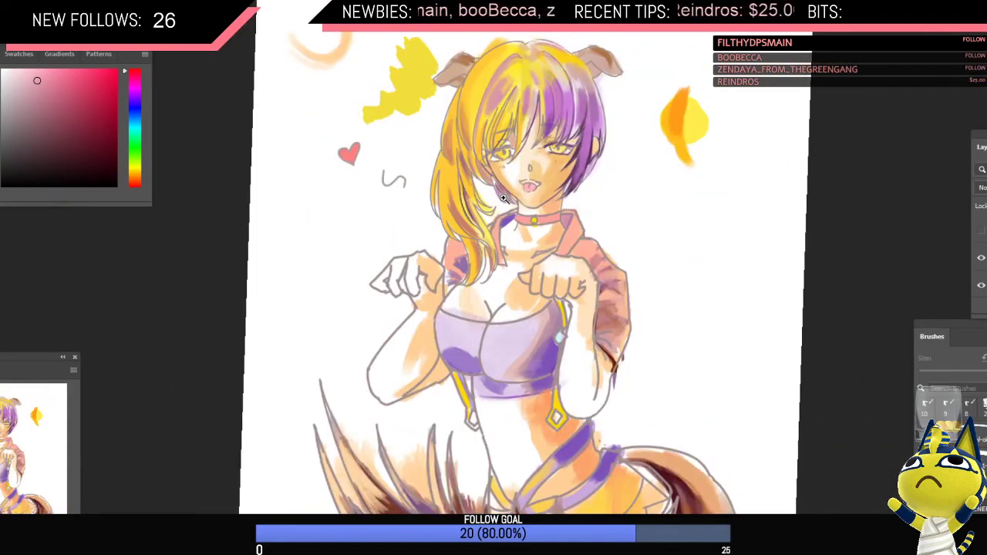
Step: Touch up the purple side hair with muted purple tones sampled from its strands, checking the whole figure
scroll(529, 158, down, 2)
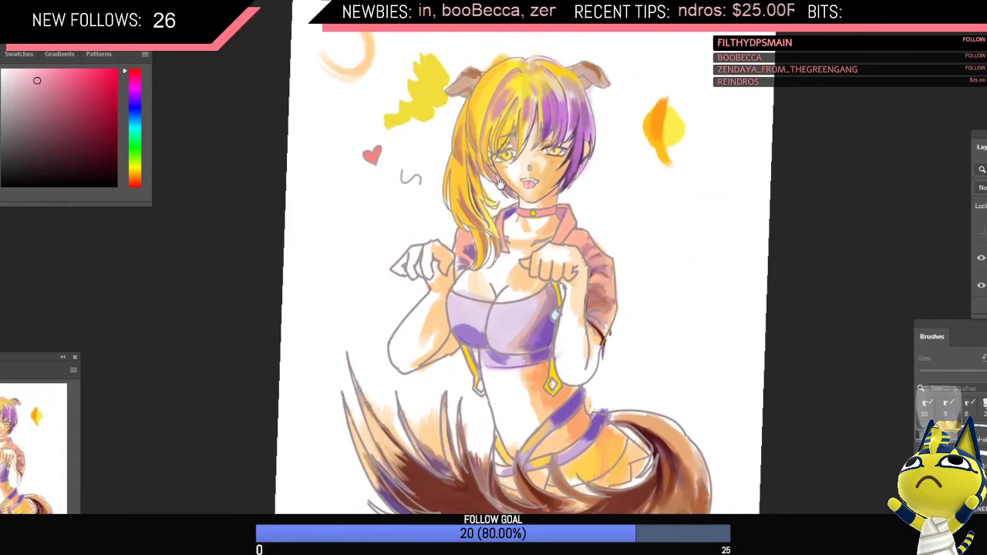
scroll(547, 103, up, 3)
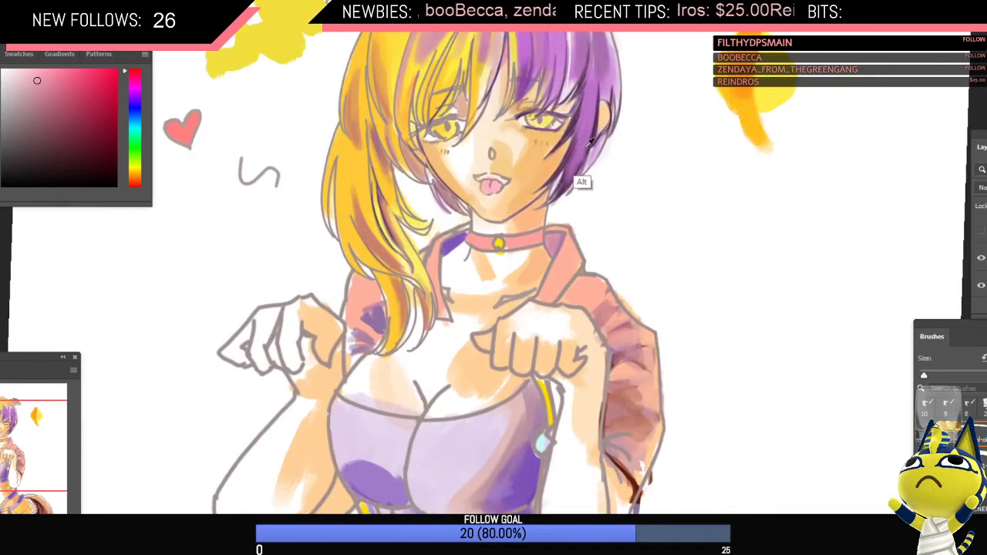
alt+click(600, 128)
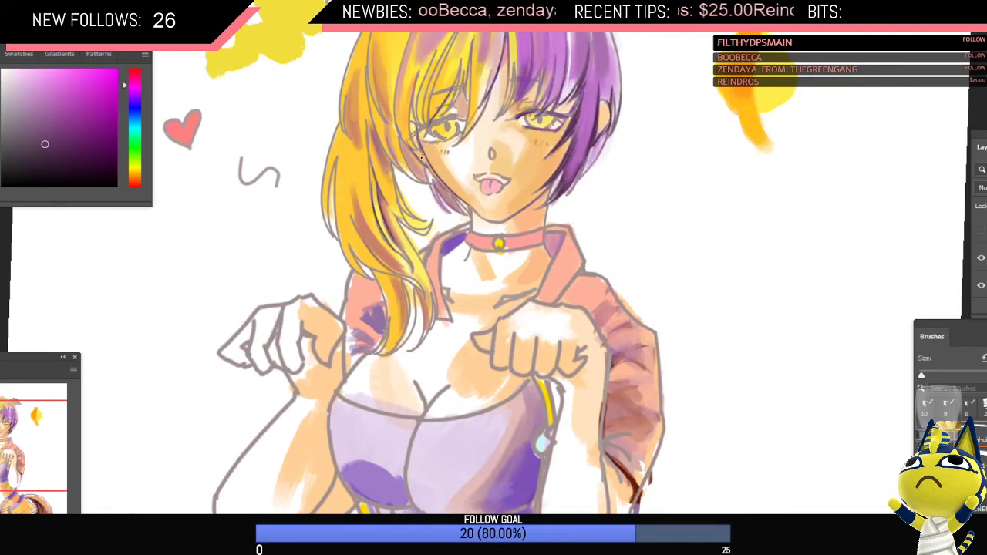
scroll(498, 193, down, 4)
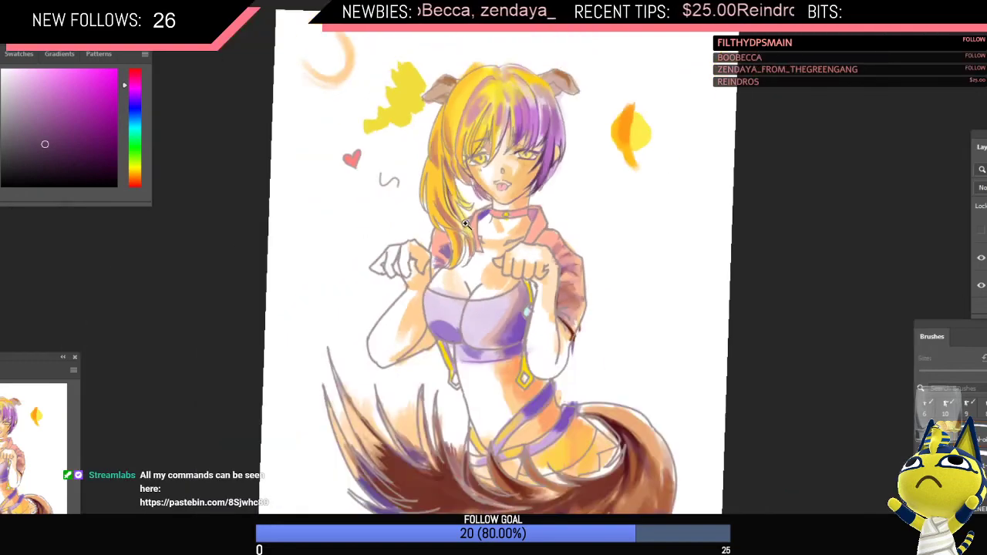
scroll(517, 156, up, 3)
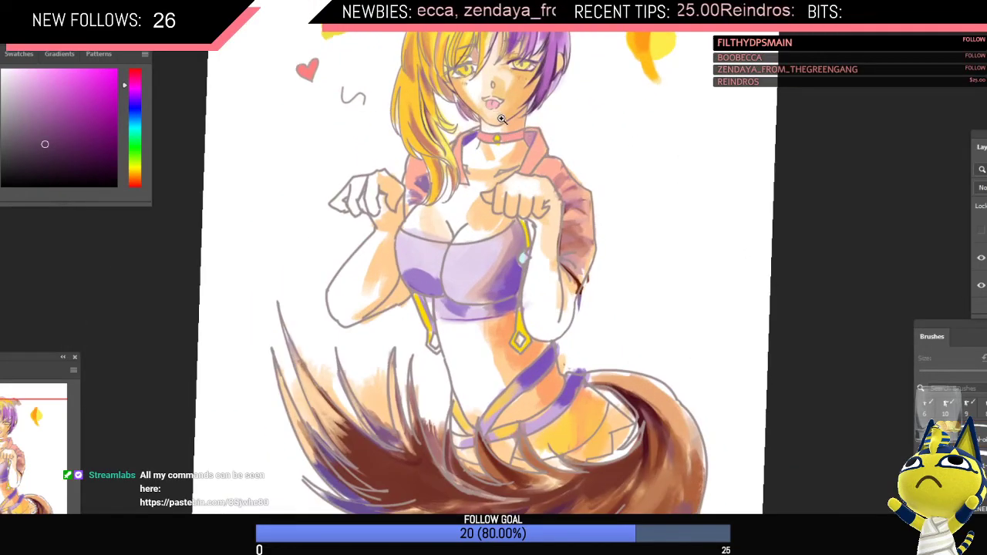
alt+click(552, 60)
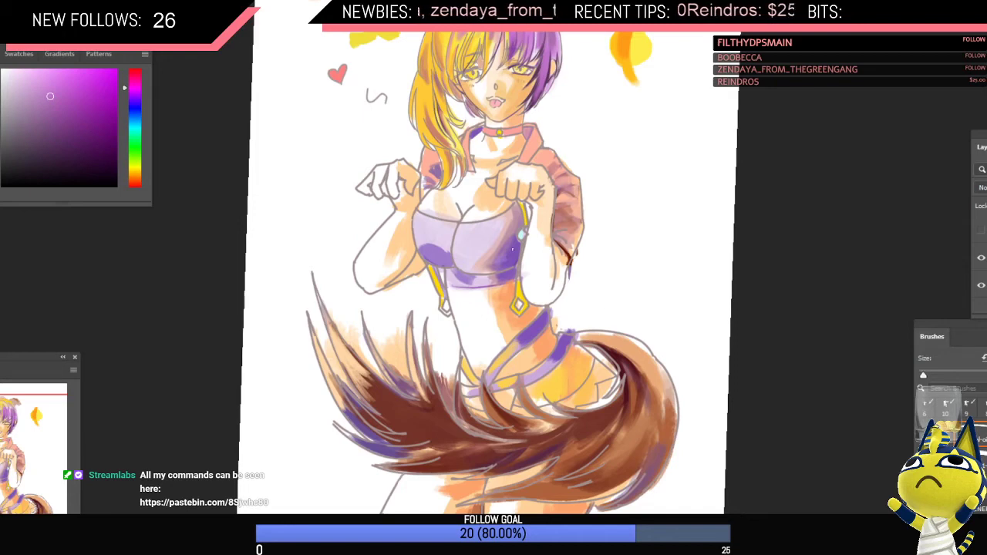
Step: Choose a saturated violet based on the top's shadow, outline the gem and gold strap edge with it, and mirror the view
scroll(515, 245, up, 3)
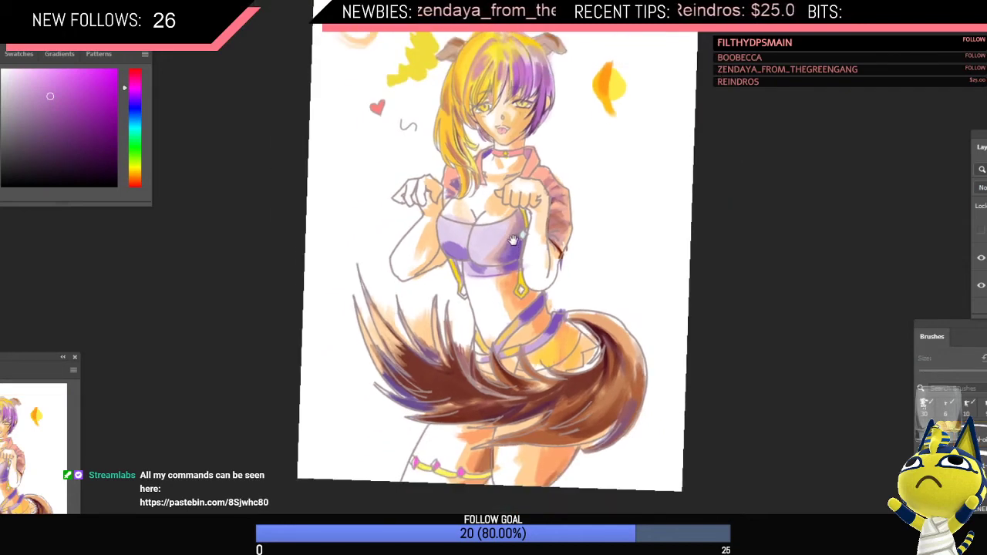
alt+click(507, 257)
click(103, 104)
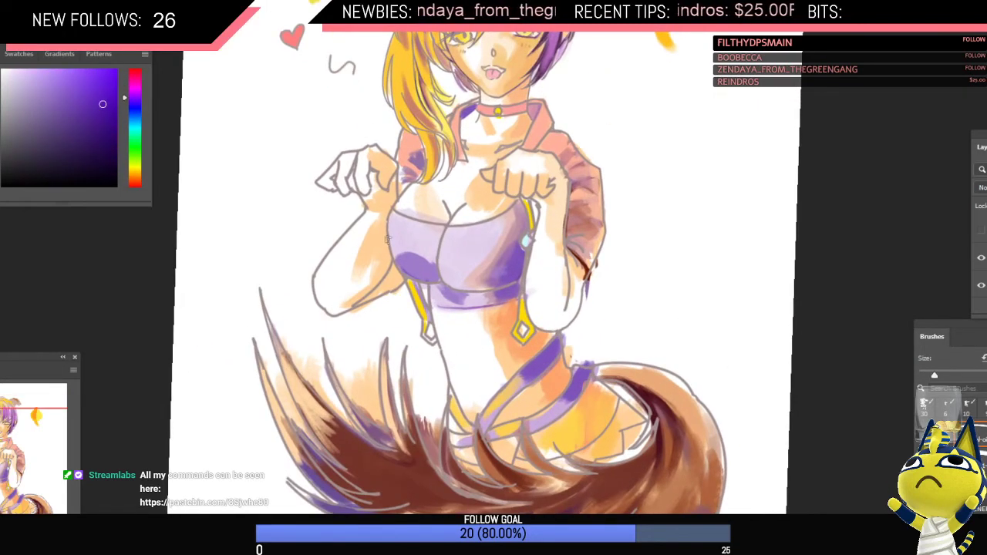
key([)
drag(525, 248, 521, 310)
key(ctrl+z)
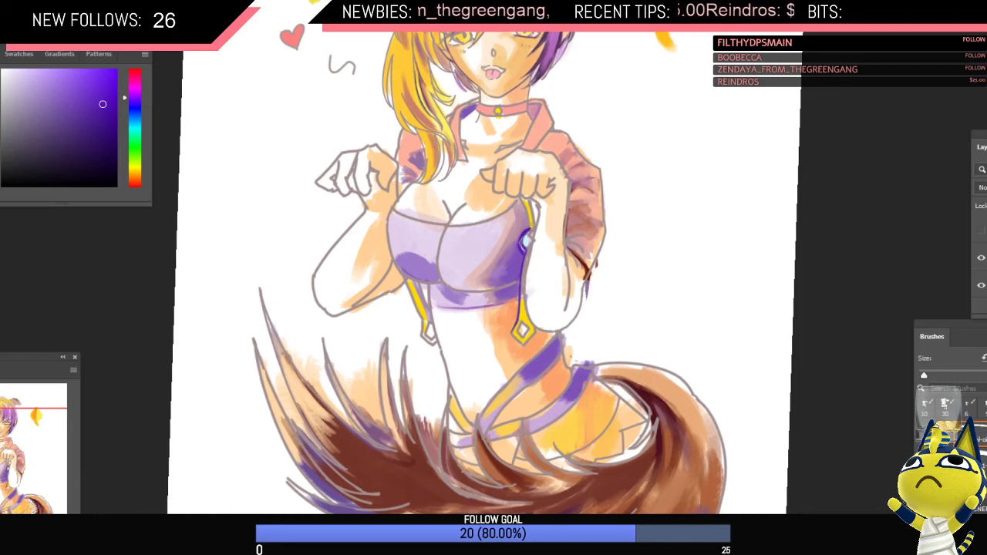
scroll(538, 238, down, 5)
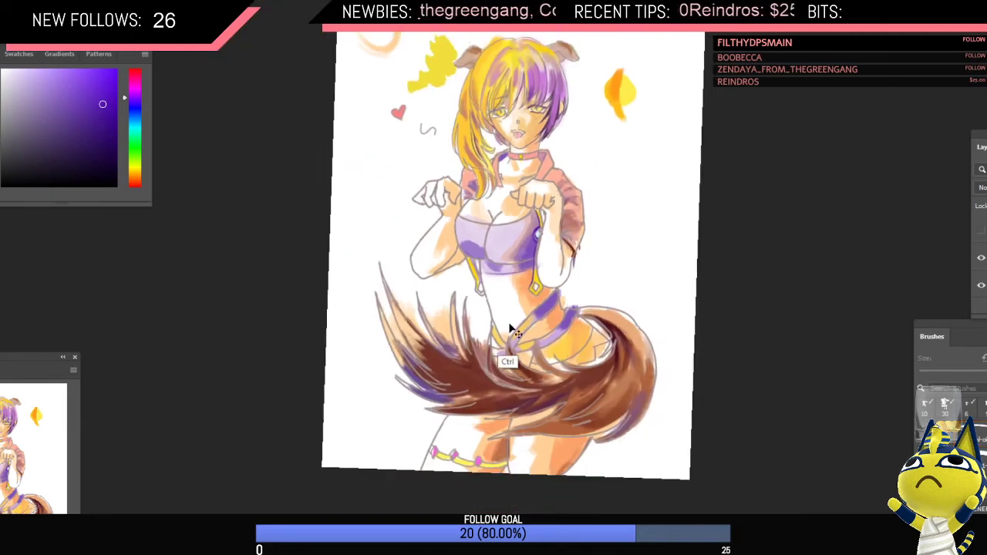
key(ctrl+shift+h)
scroll(518, 239, up, 5)
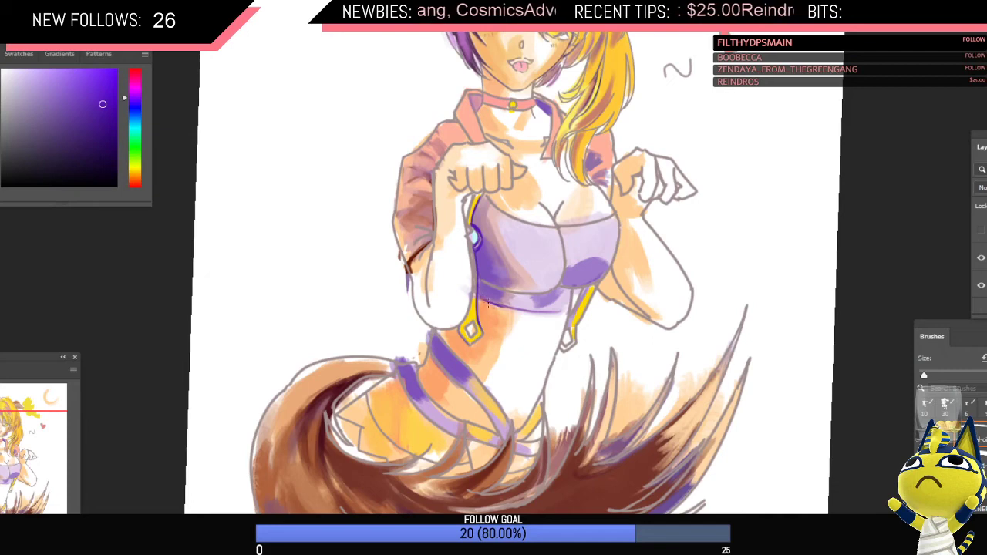
mouse_move(491, 228)
mouse_down()
mouse_move(499, 295)
mouse_move(532, 284)
mouse_move(539, 311)
mouse_move(561, 327)
mouse_move(606, 329)
mouse_move(629, 383)
mouse_up()
drag(584, 312, 564, 362)
key(ctrl+z)
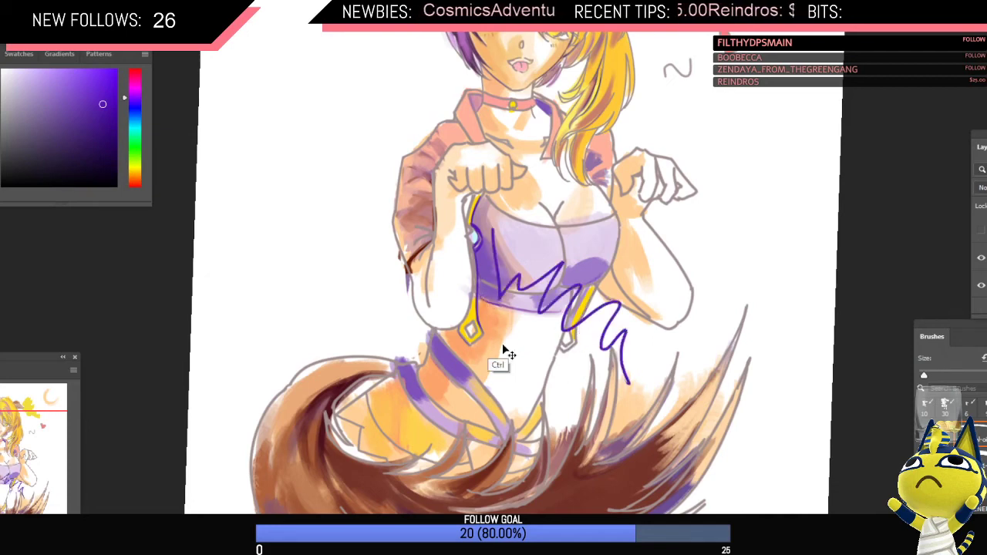
key(ctrl+z)
Step: Outline the diamond pendant at the end of the gold strap in dark violet and flip the view back
scroll(469, 331, down, 2)
drag(582, 176, 568, 205)
mouse_move(456, 354)
mouse_down()
mouse_move(460, 315)
mouse_move(459, 332)
mouse_up()
scroll(460, 314, up, 2)
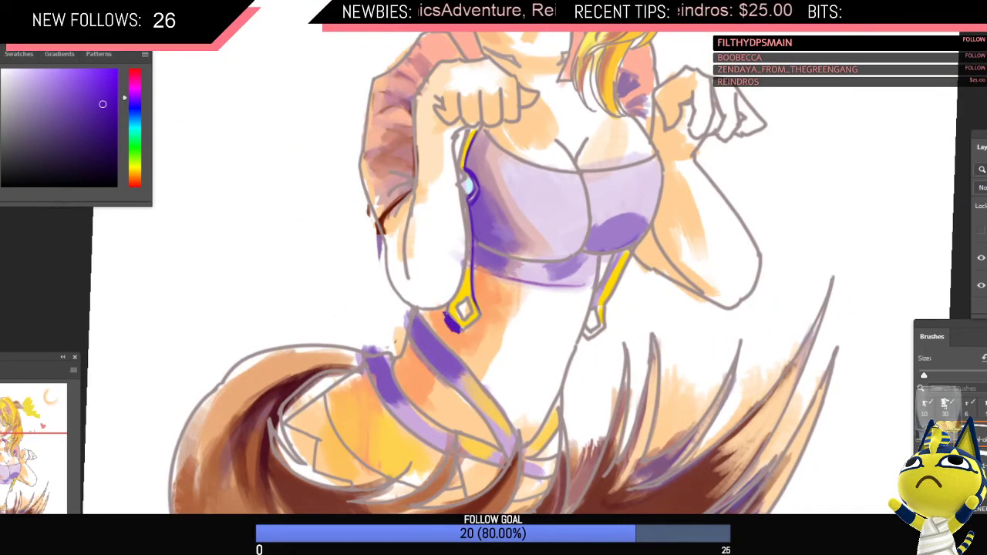
scroll(445, 312, down, 3)
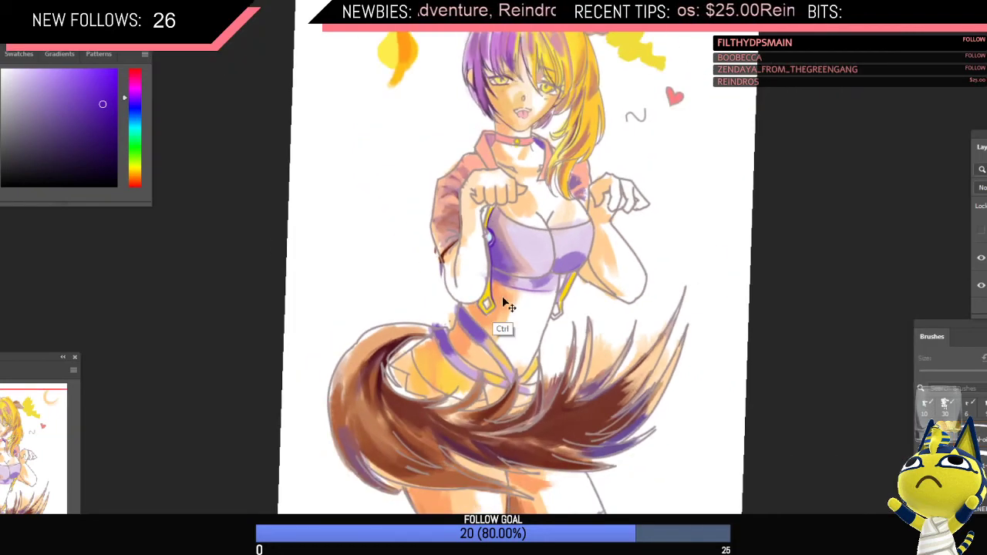
scroll(482, 305, up, 2)
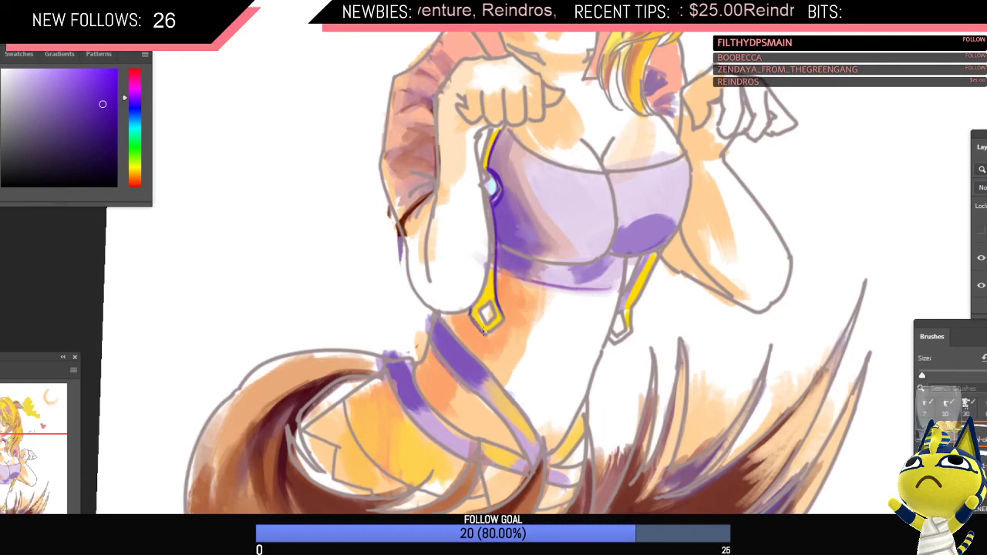
key(z)
drag(534, 308, 522, 349)
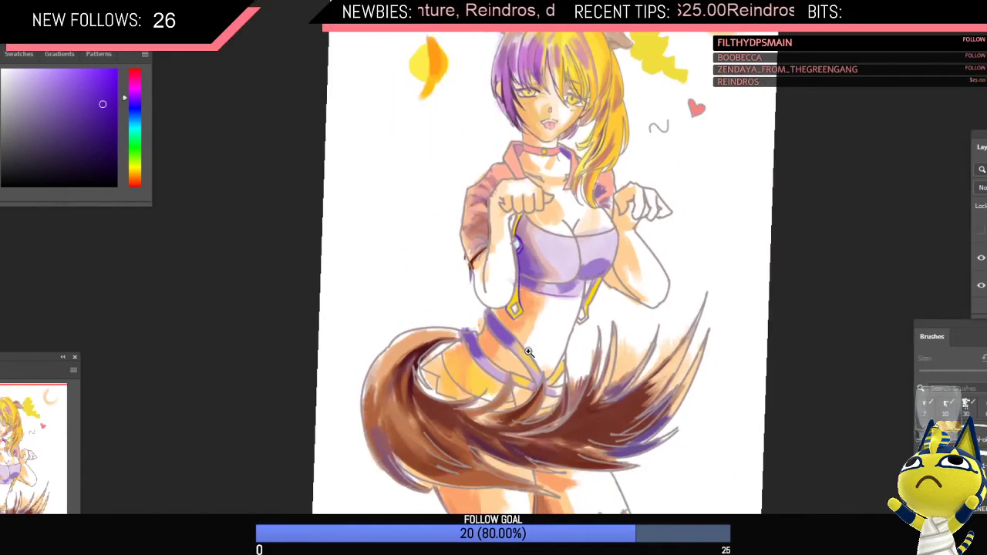
key(ctrl+h)
Step: Deepen the side shadow of the purple top below the gem with violet tones sampled from the top
scroll(563, 264, up, 3)
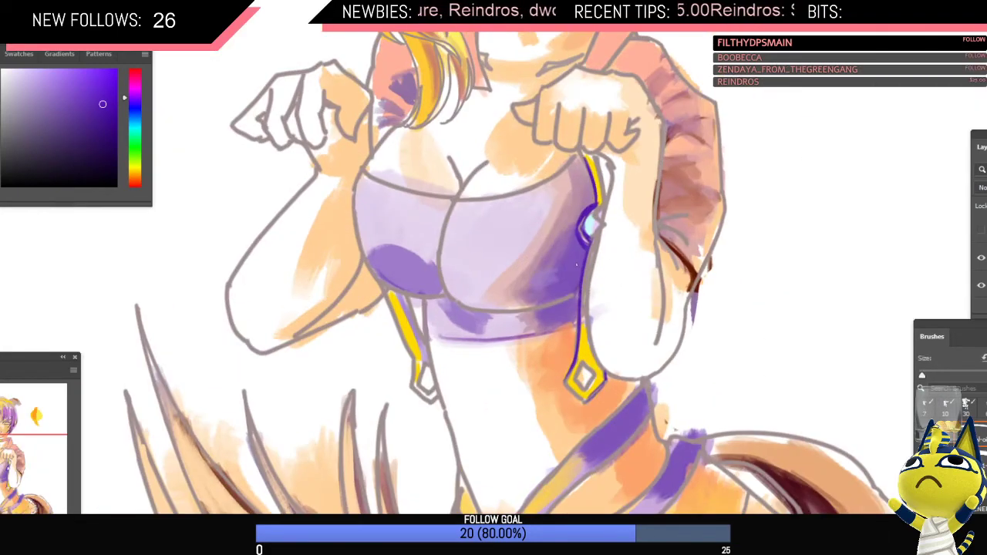
alt+click(570, 293)
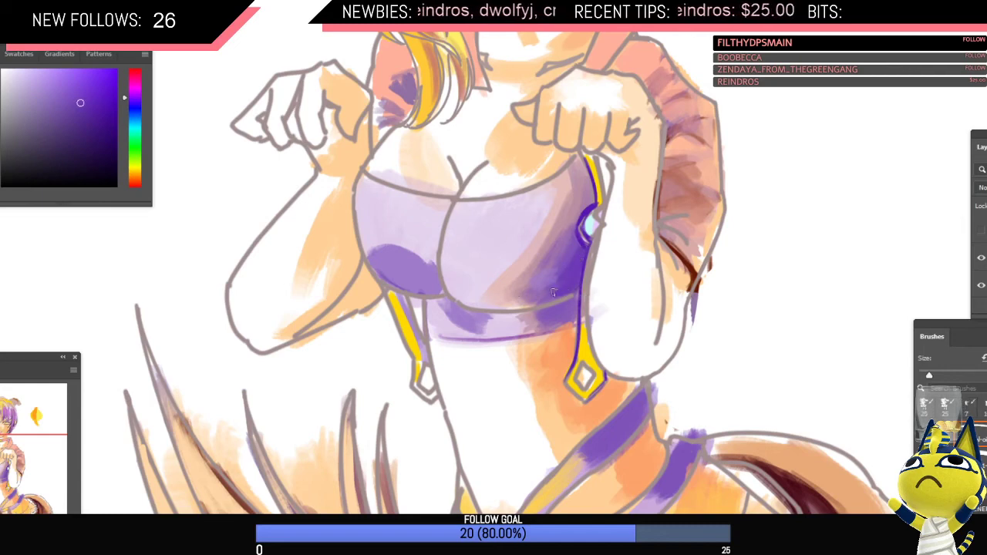
scroll(570, 256, down, 5)
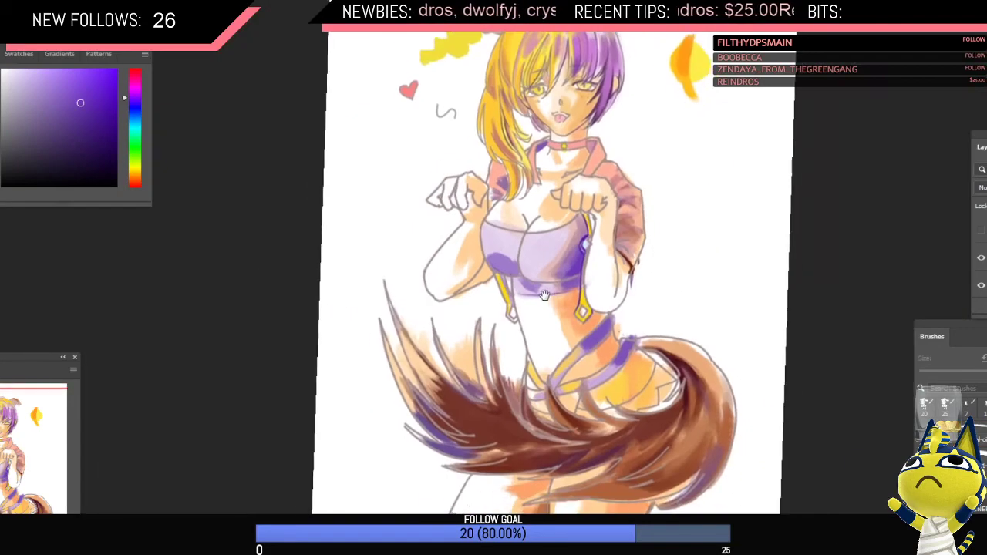
scroll(567, 259, up, 2)
alt+click(570, 256)
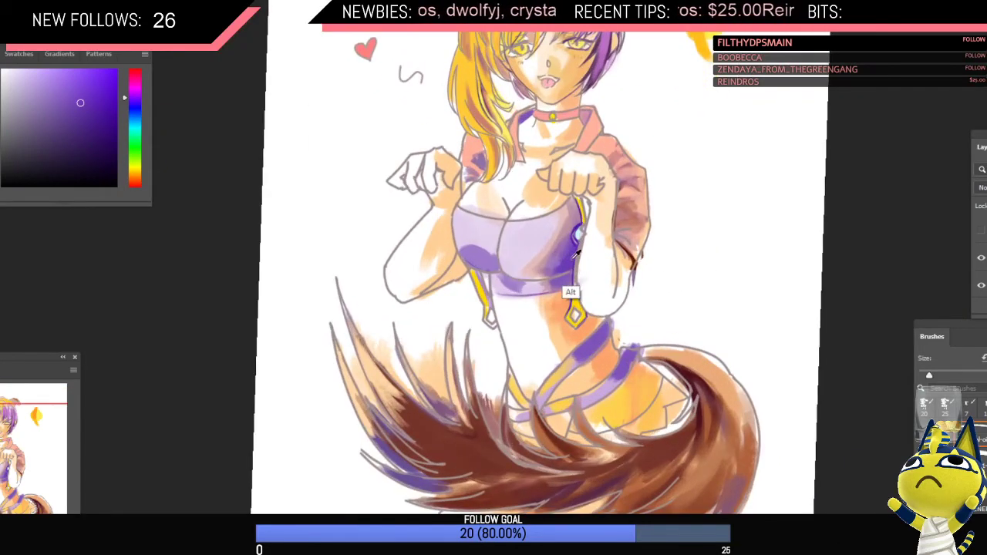
alt+click(576, 245)
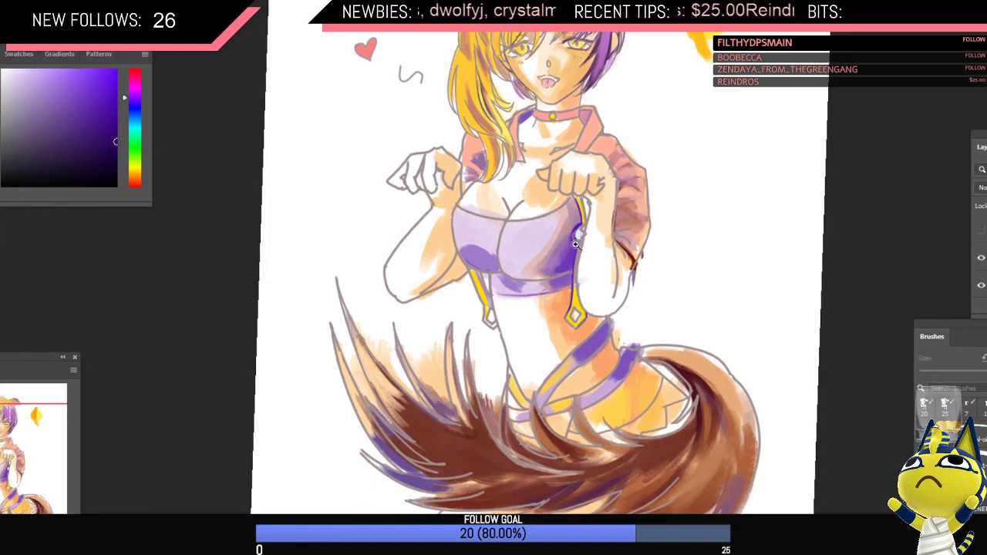
scroll(577, 247, up, 3)
scroll(598, 275, down, 3)
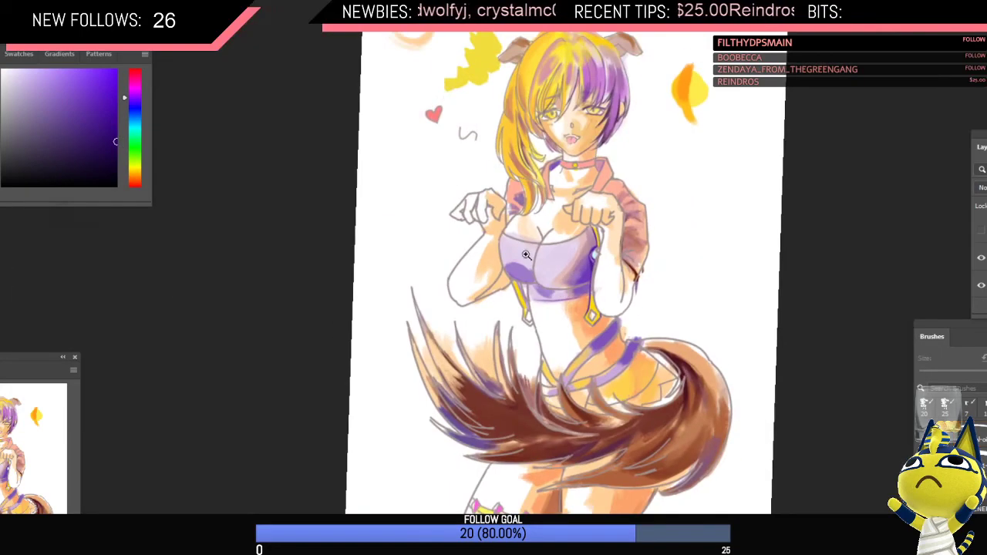
Step: Refine the shadow along the top's side edge with a sampled mid violet and mirror the view to check it
scroll(623, 277, up, 2)
scroll(631, 293, up, 2)
scroll(586, 255, down, 2)
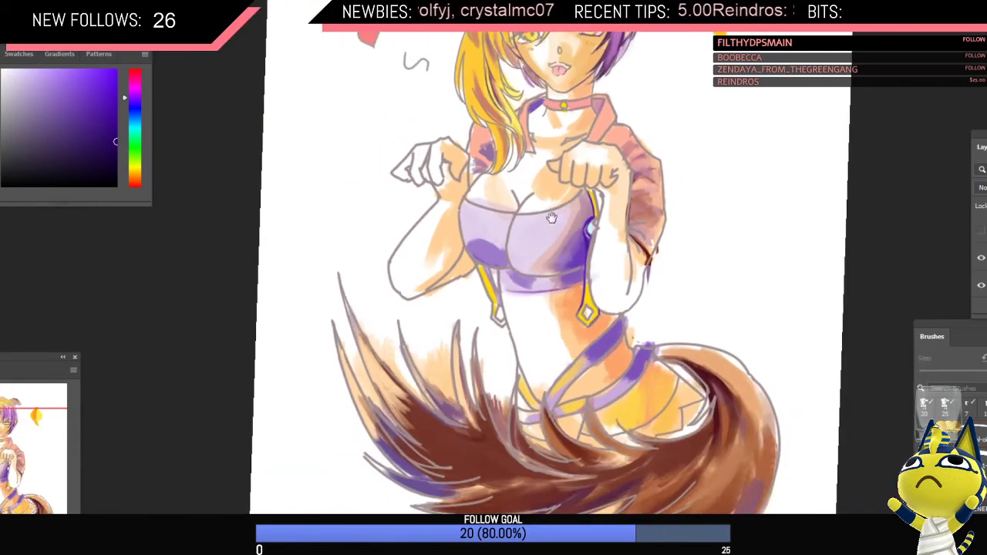
scroll(552, 233, up, 3)
alt+click(552, 233)
scroll(553, 233, down, 2)
scroll(550, 239, up, 2)
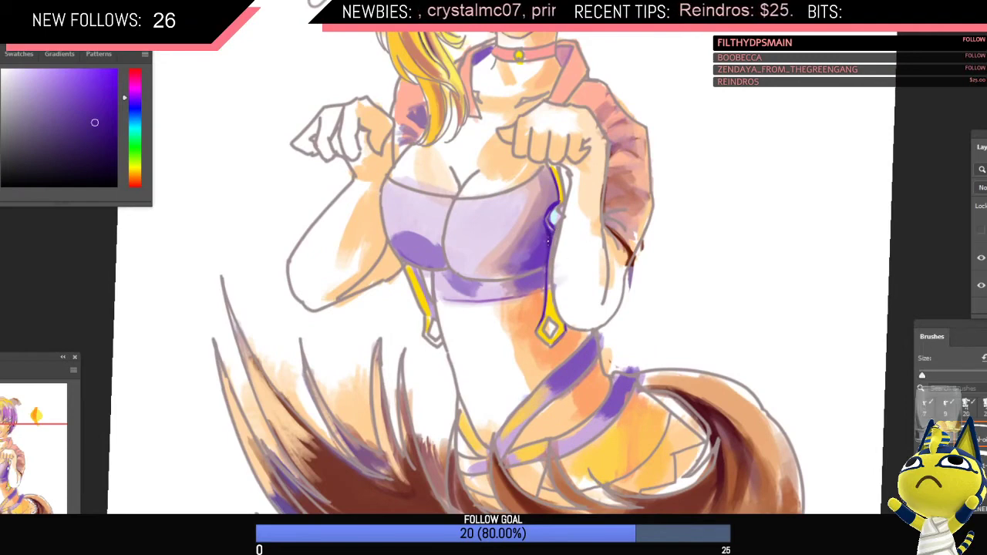
drag(579, 233, 569, 283)
key(ctrl+shift+h)
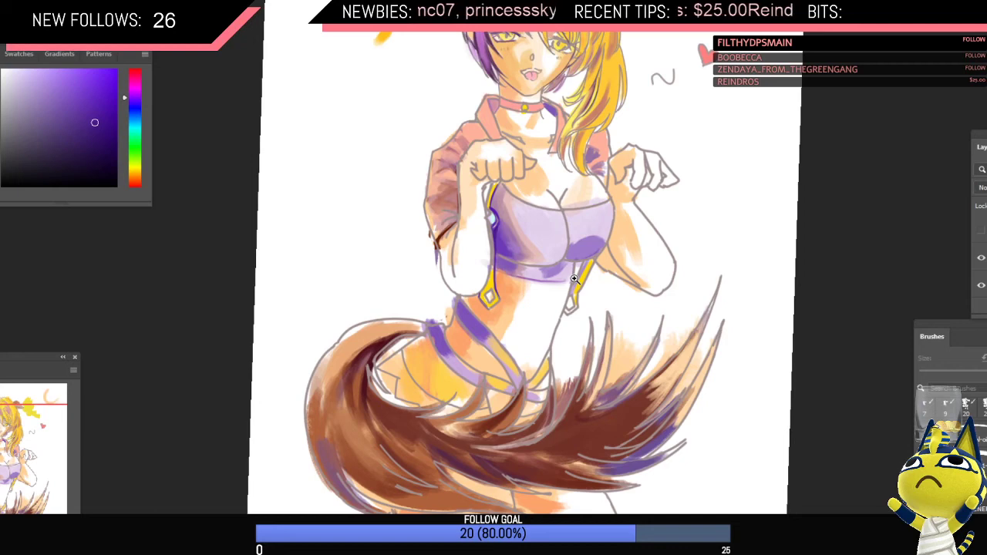
Step: Paint gold trim around the gem with yellow sampled from the strap, and touch up the gem with its sampled pale cyan
scroll(532, 214, up, 3)
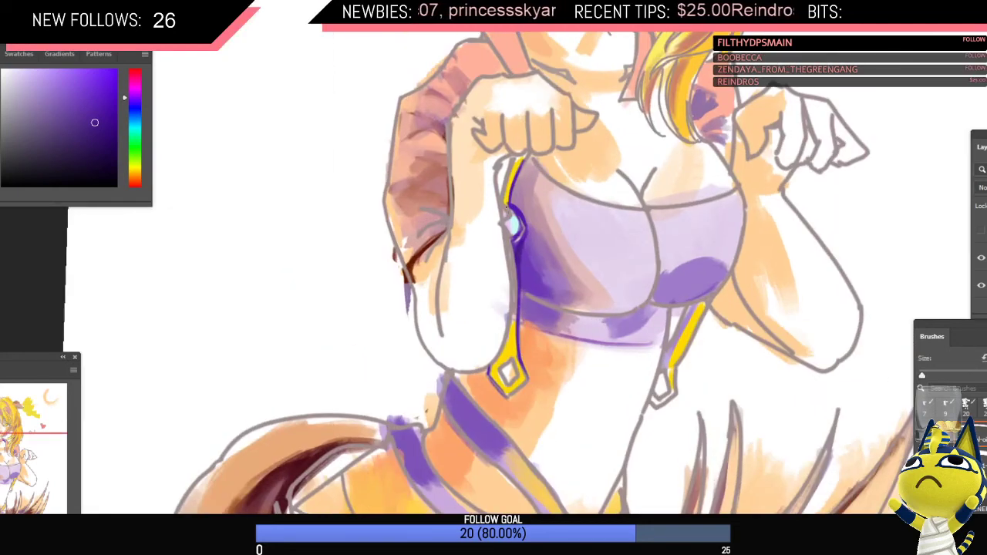
alt+click(513, 195)
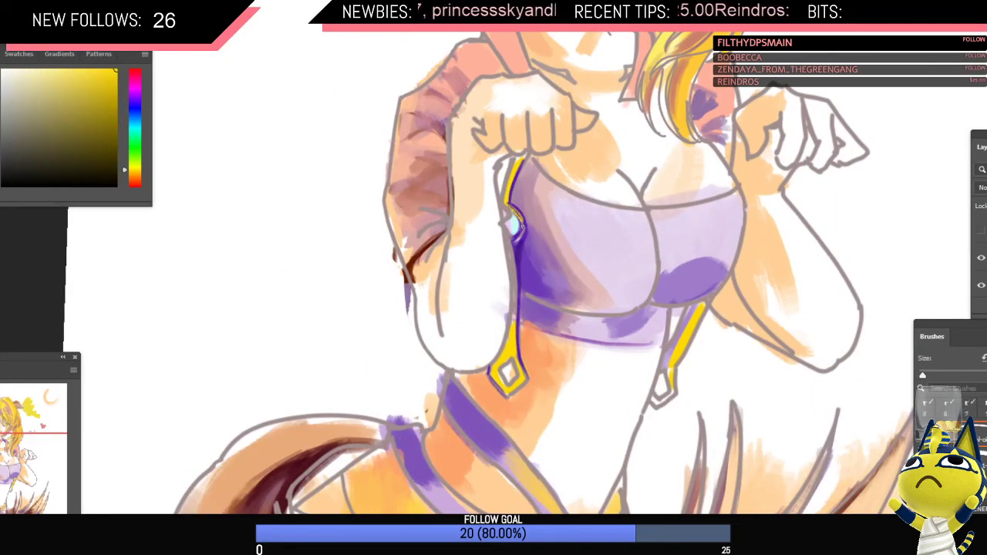
alt+click(512, 224)
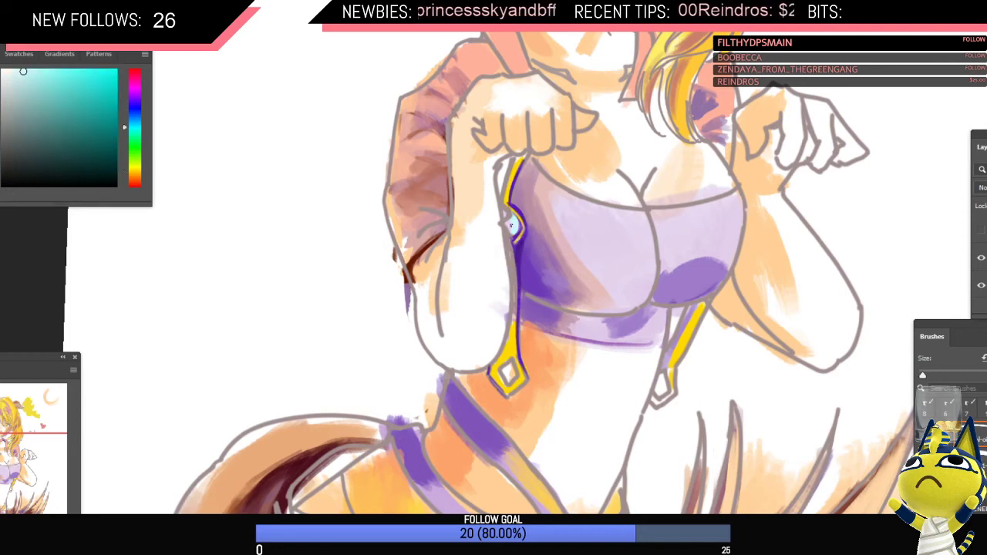
Step: Sample dark violet from the top and line the arm-side edge of the gold strap, undoing the last stroke
alt+click(519, 247)
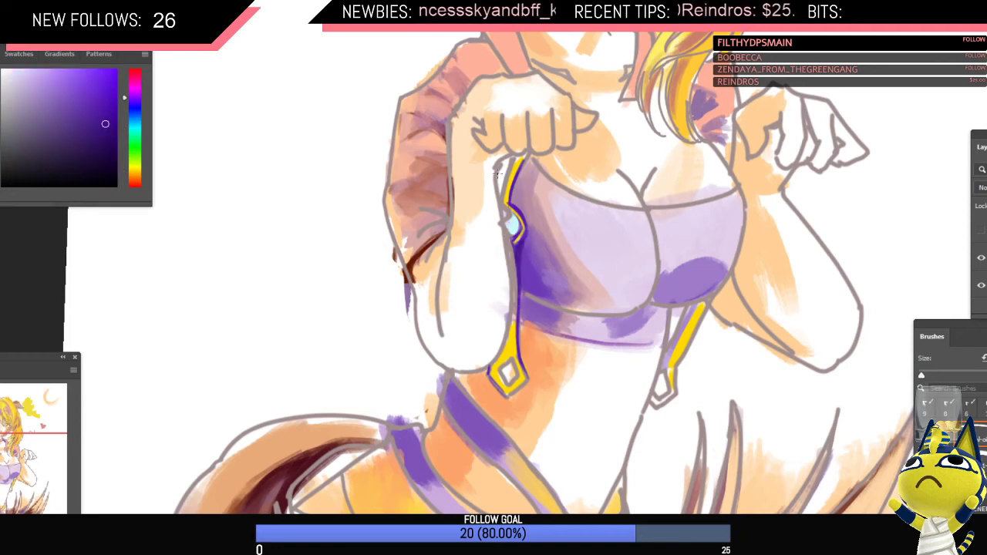
drag(498, 173, 505, 307)
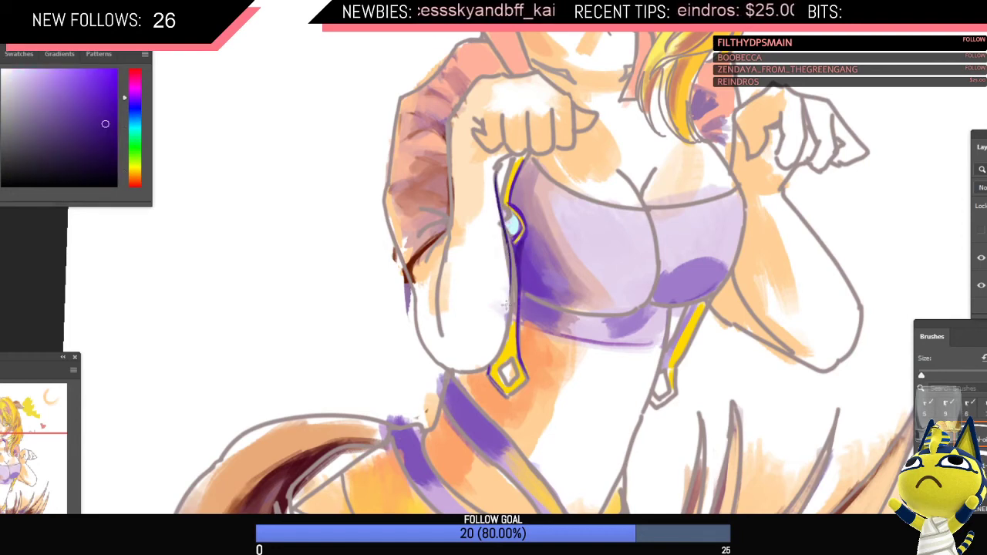
drag(505, 238, 504, 327)
key(ctrl+z)
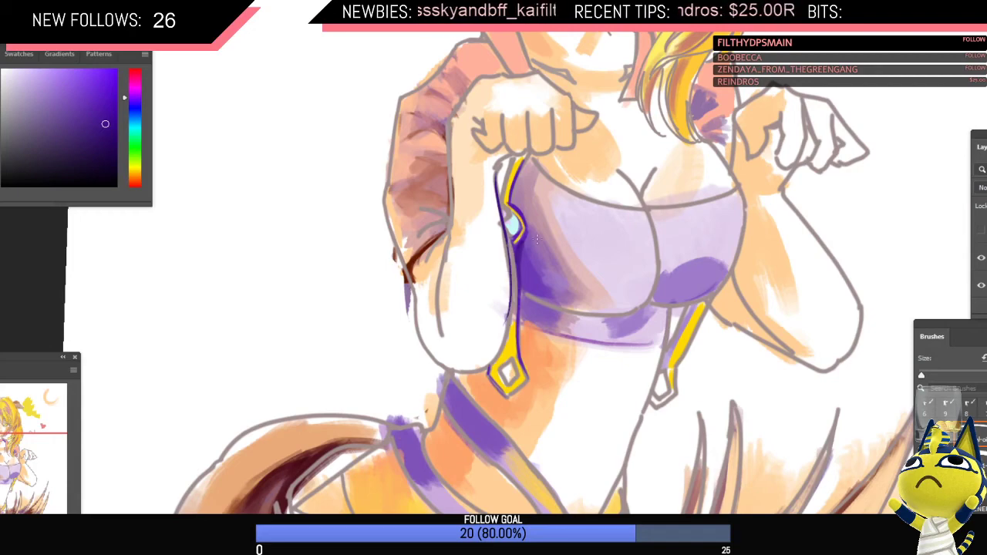
Step: Darken the lower edge of the shadow under the top's far cup with the sampled violet in mirrored view
scroll(540, 239, down, 2)
drag(520, 268, 458, 268)
scroll(506, 244, down, 1)
scroll(537, 250, up, 1)
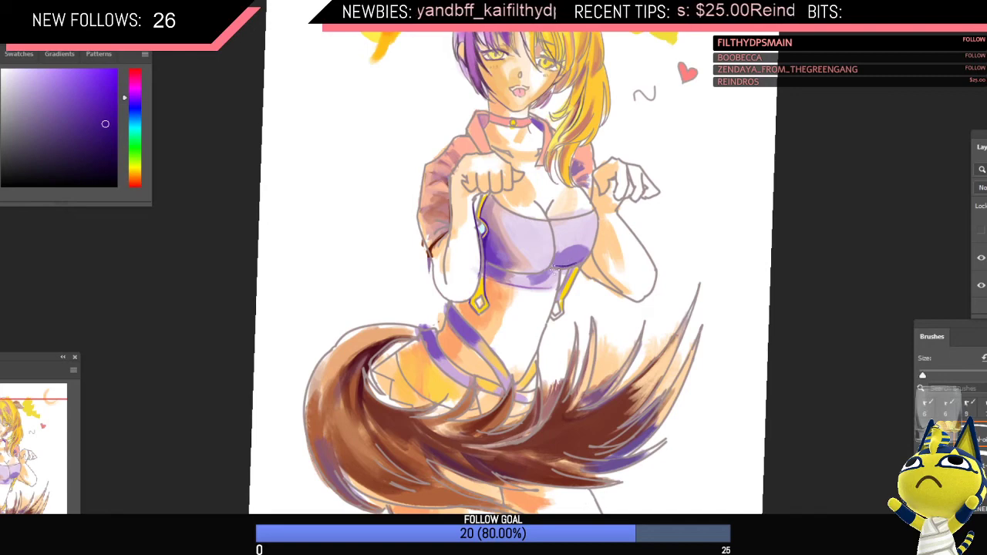
key(bracketright)
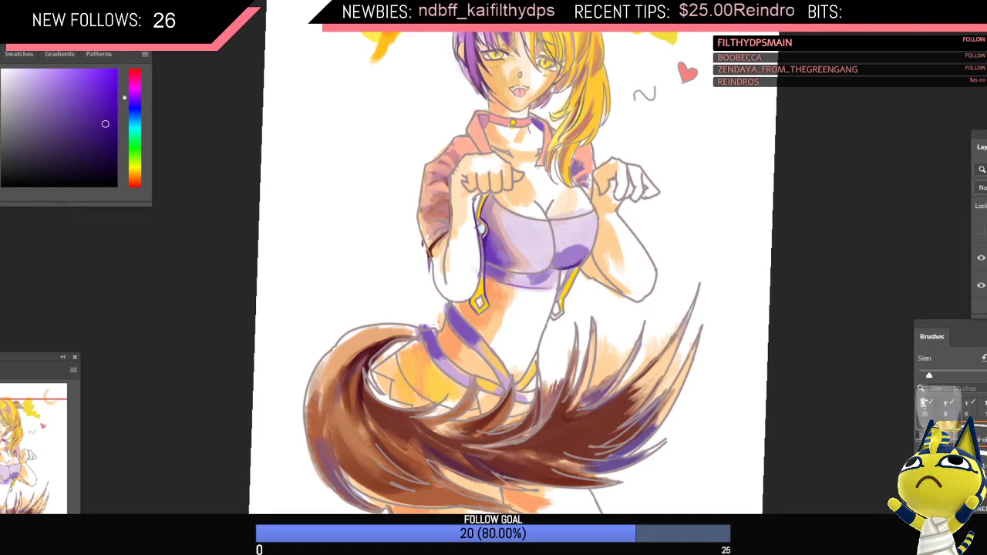
Step: Paint a blue accent into the violet shadow under the top's far cup and mirror the view to check it
key(ctrl+shift+h)
scroll(474, 246, down, 1)
scroll(476, 246, up, 2)
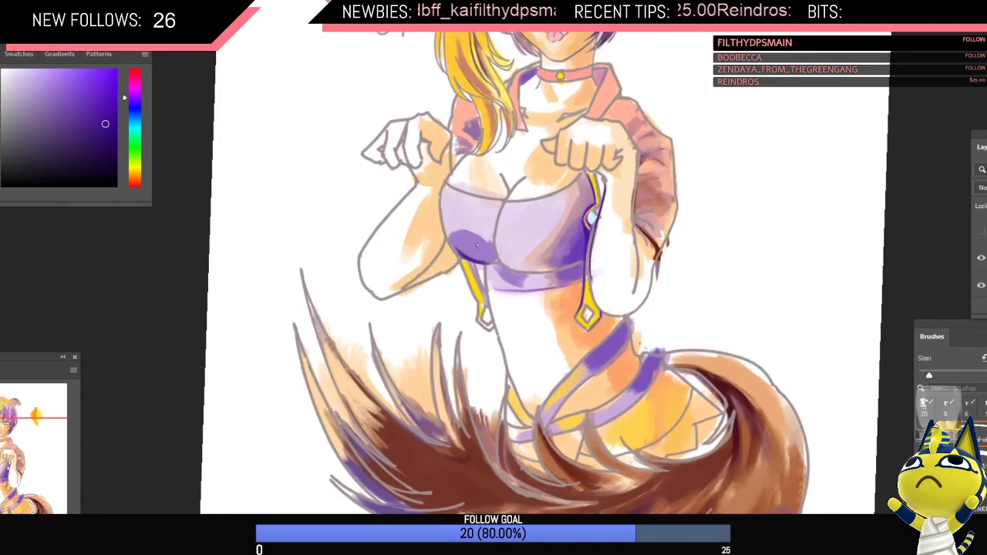
key(bracketright)
key(bracketright)
mouse_move(460, 245)
mouse_down()
mouse_move(537, 246)
mouse_move(388, 209)
mouse_move(443, 251)
mouse_move(470, 248)
mouse_up()
click(107, 75)
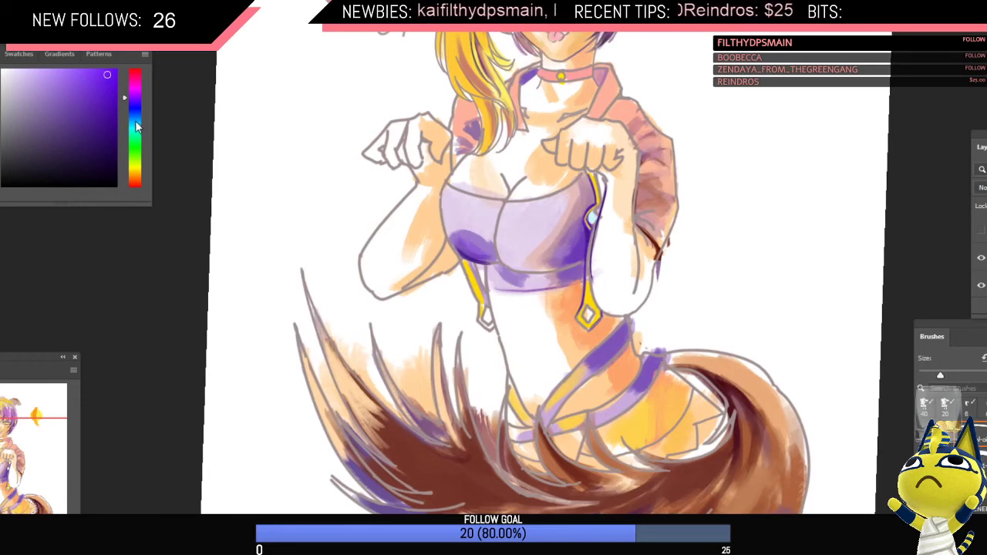
click(136, 122)
alt+click(471, 246)
drag(469, 248, 482, 258)
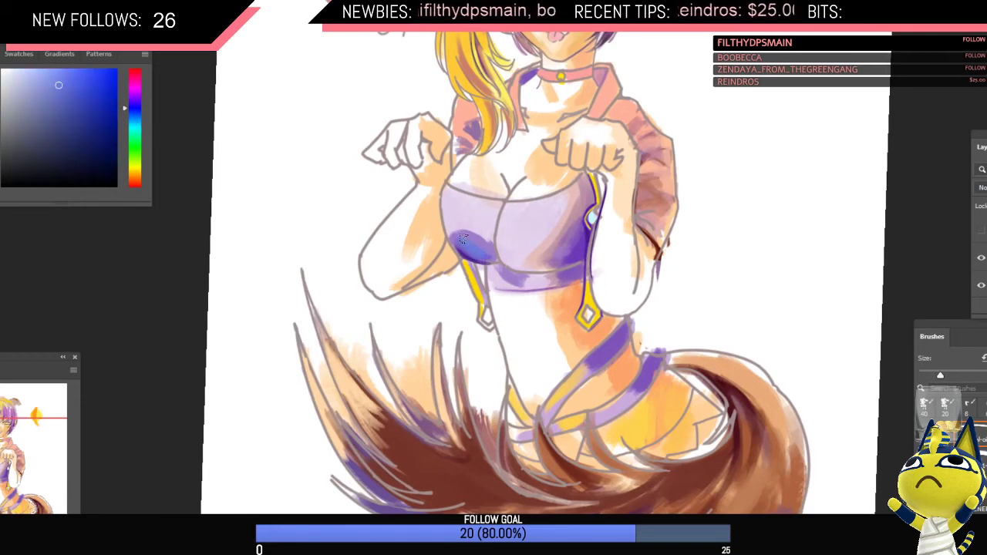
drag(573, 272, 538, 277)
key(ctrl+shift+h)
drag(595, 260, 637, 256)
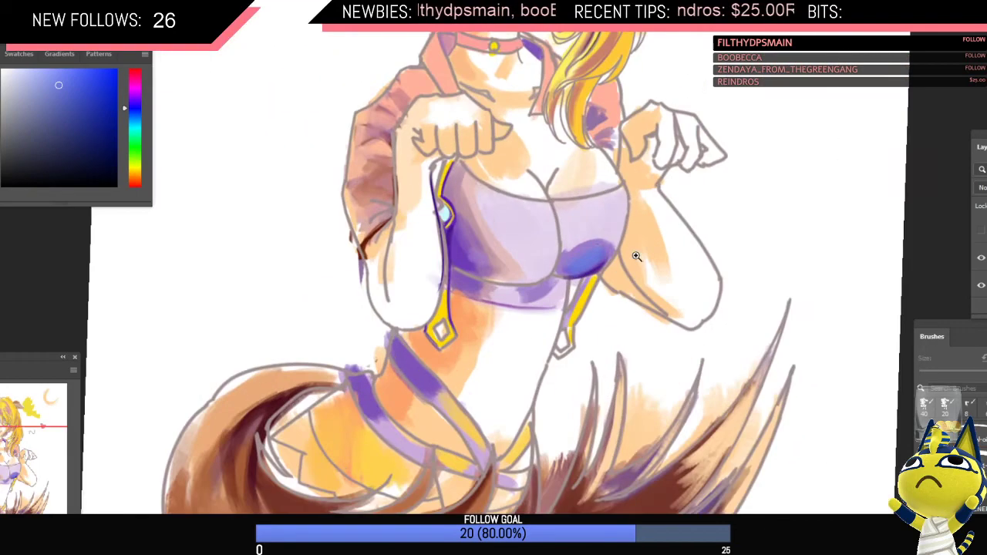
Step: Sample dark violet with a smaller brush and define the far cup's lower edge towards the center seam, undoing the last stroke
alt+click(594, 264)
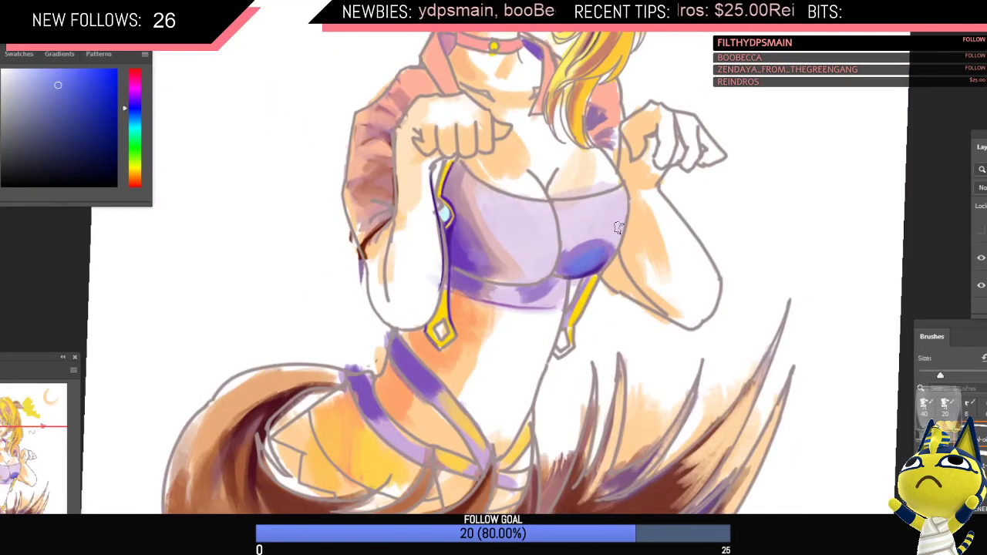
key(bracketleft)
key(bracketleft)
key(bracketleft)
key(bracketleft)
key(bracketleft)
alt+click(604, 271)
key(bracketleft)
key(bracketleft)
key(bracketleft)
mouse_move(602, 270)
mouse_down()
mouse_move(625, 220)
mouse_move(549, 246)
mouse_move(494, 247)
mouse_move(563, 249)
mouse_up()
key(ctrl+z)
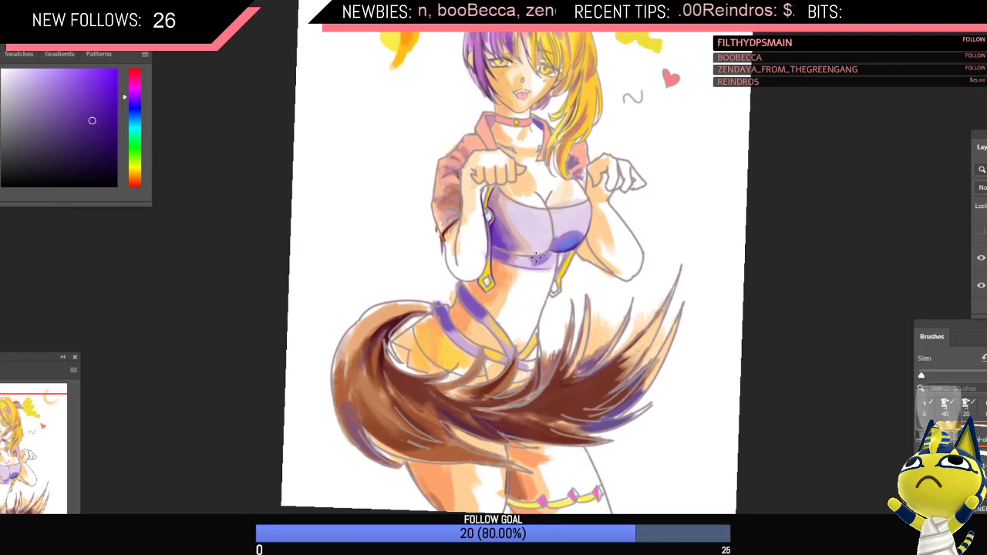
Step: Touch up the underside of the center seam with sampled light violet in mirrored view
key(bracketright)
key(bracketright)
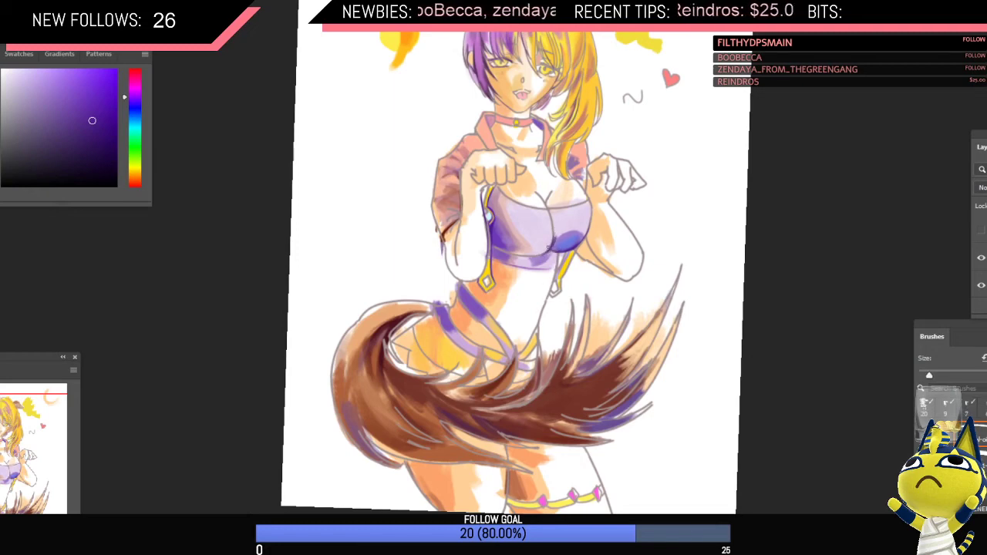
key(ctrl+minus)
key(ctrl+shift+h)
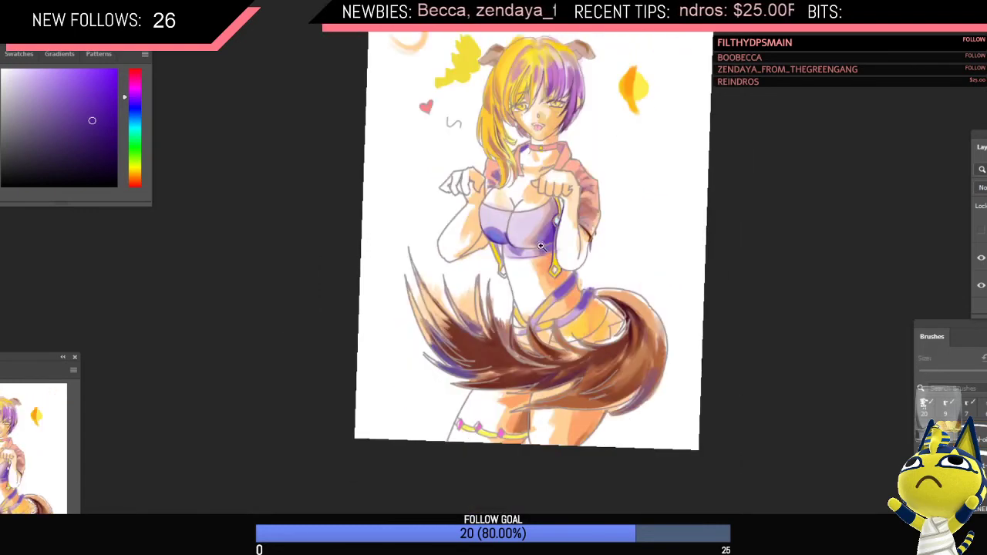
key(ctrl+plus)
alt+click(516, 251)
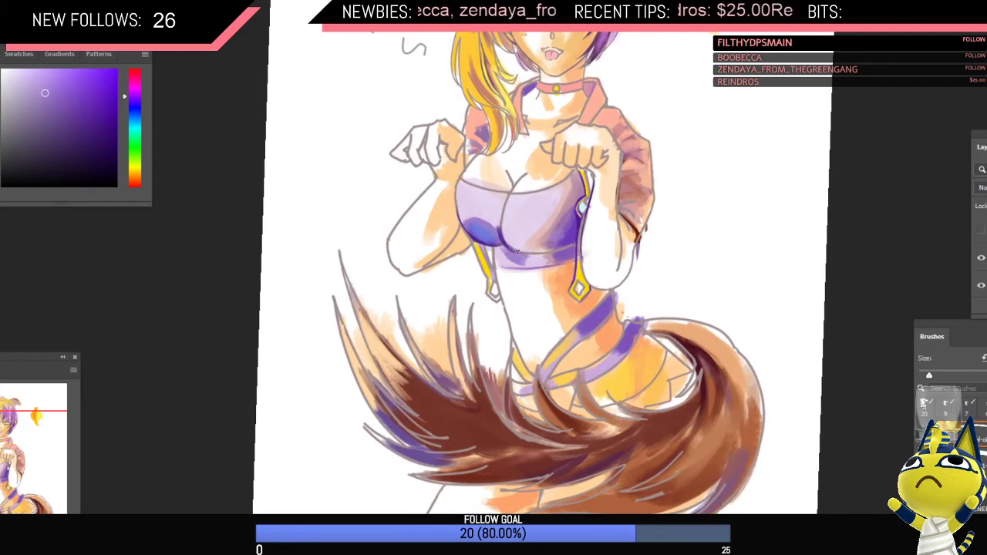
drag(552, 238, 609, 231)
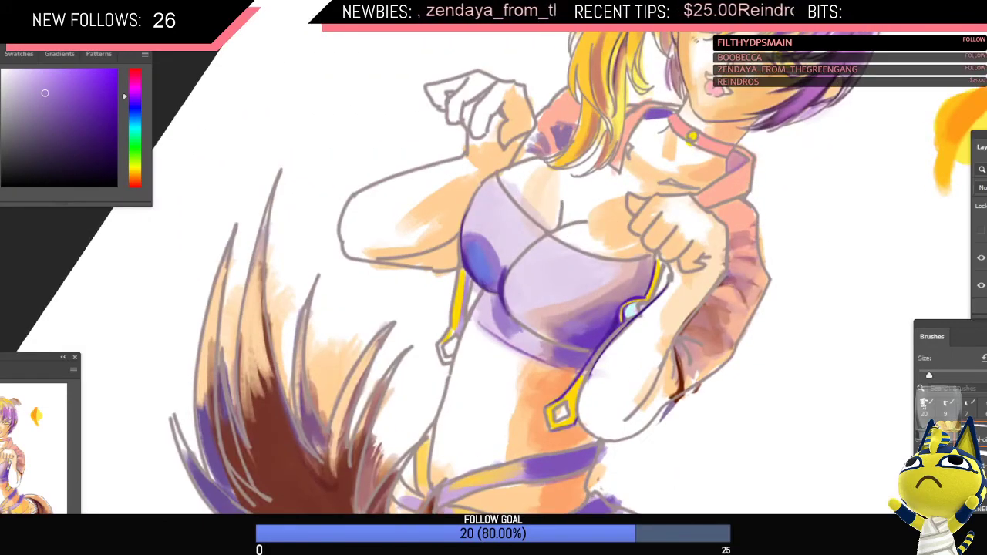
Step: Darken the lower end of the center seam and the band beneath it with tones sampled from the top
alt+click(534, 281)
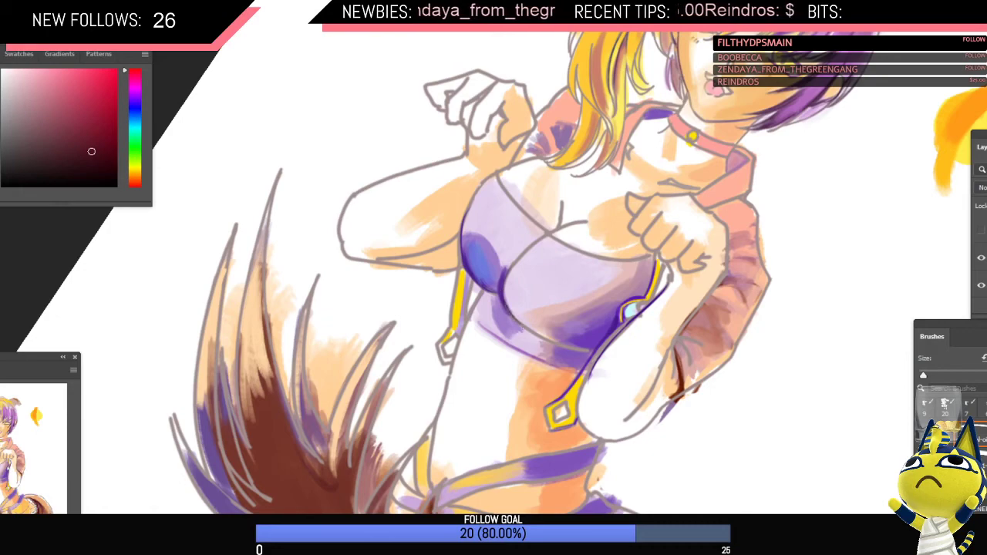
ctrl+drag(554, 313, 545, 276)
key(r)
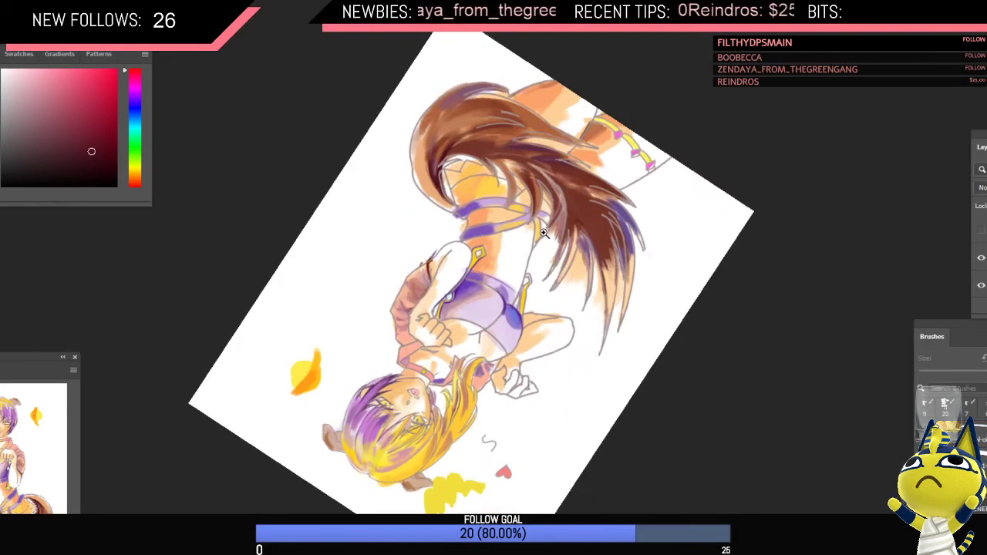
key(r)
mouse_move(501, 224)
mouse_down()
mouse_move(685, 308)
mouse_move(600, 369)
mouse_up()
ctrl+drag(619, 266, 638, 287)
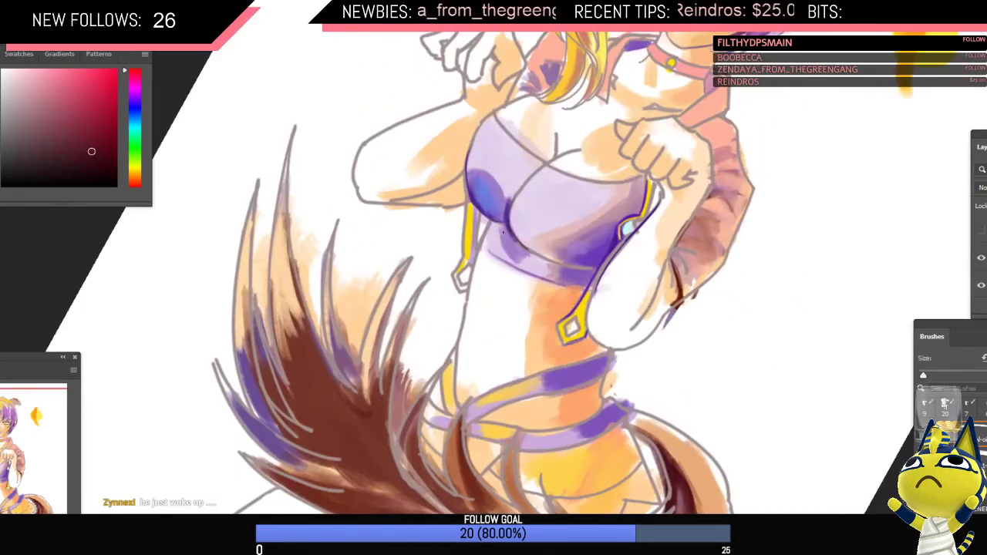
alt+click(509, 239)
key(])
drag(503, 228, 512, 242)
alt+click(508, 227)
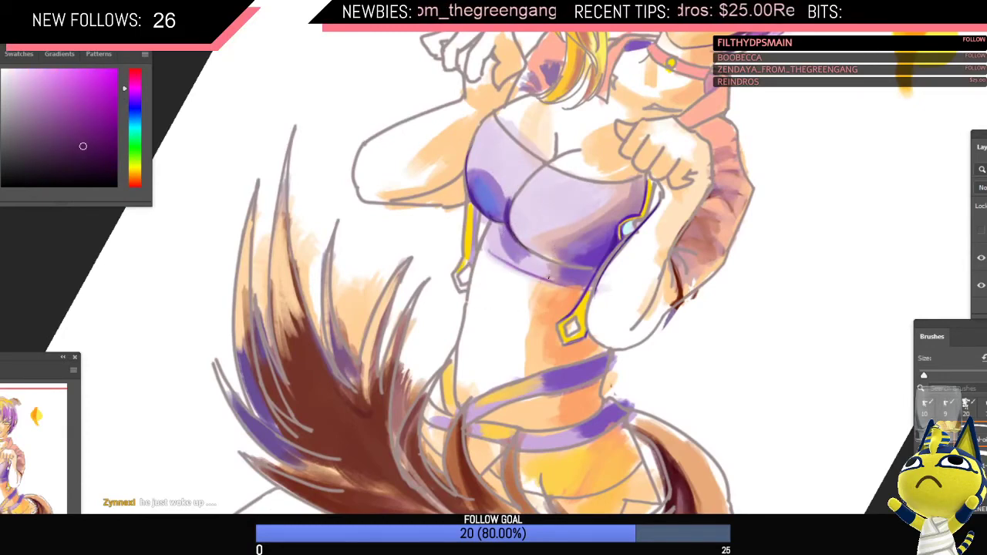
Step: Line the far outer edge of the top with sampled mid violet and mirror the view to check it
ctrl+drag(489, 204, 451, 209)
key(r)
alt+click(465, 257)
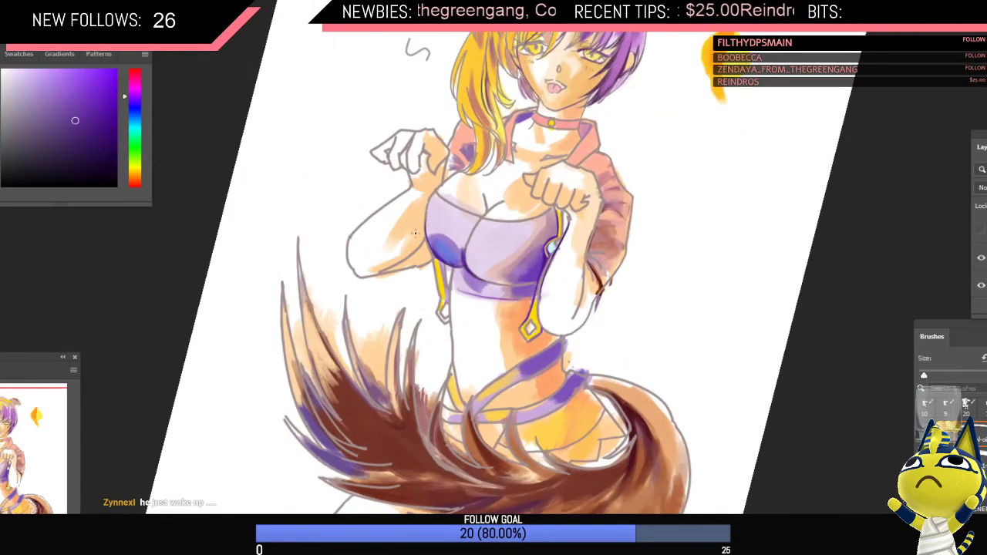
key(])
drag(430, 200, 425, 233)
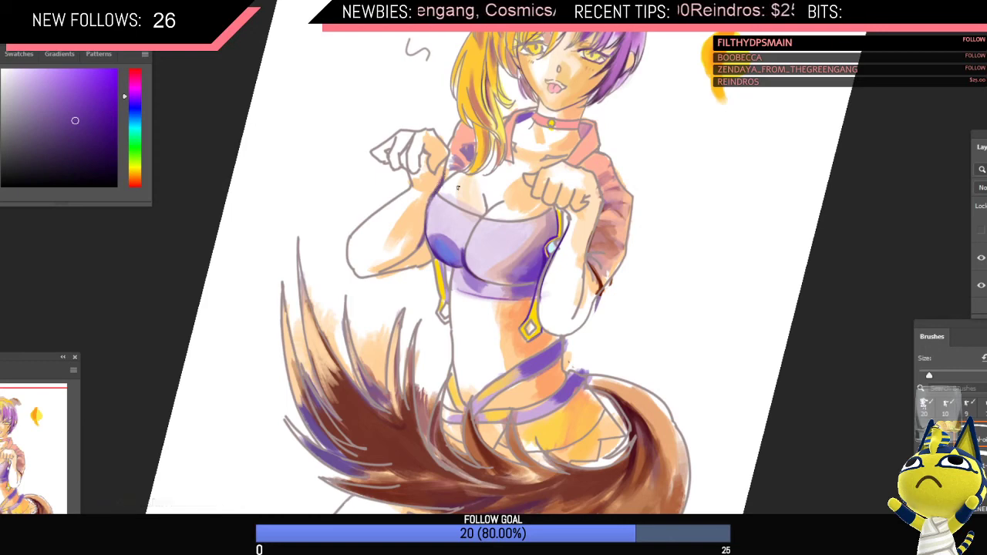
ctrl+drag(457, 192, 427, 183)
key(r)
key(ctrl+shift+h)
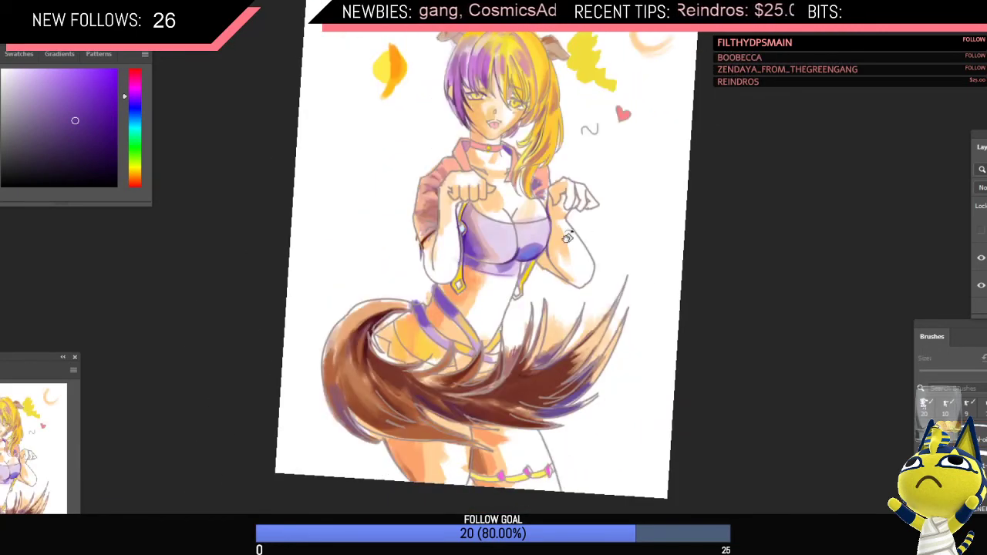
Step: Shift a sampled skin tone towards red and paint salmon shading on both wrists, checking it in mirrored view
drag(565, 236, 614, 228)
alt+click(560, 267)
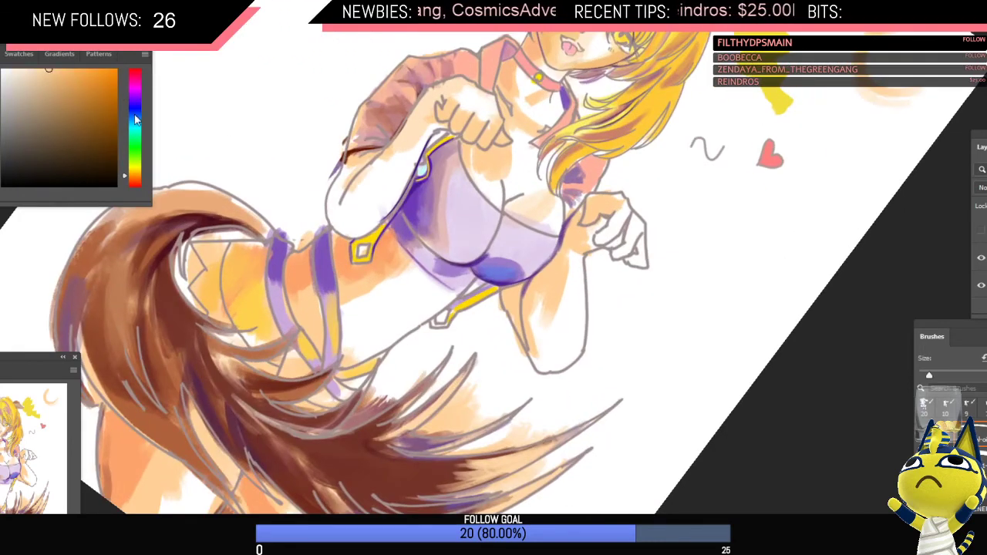
click(138, 73)
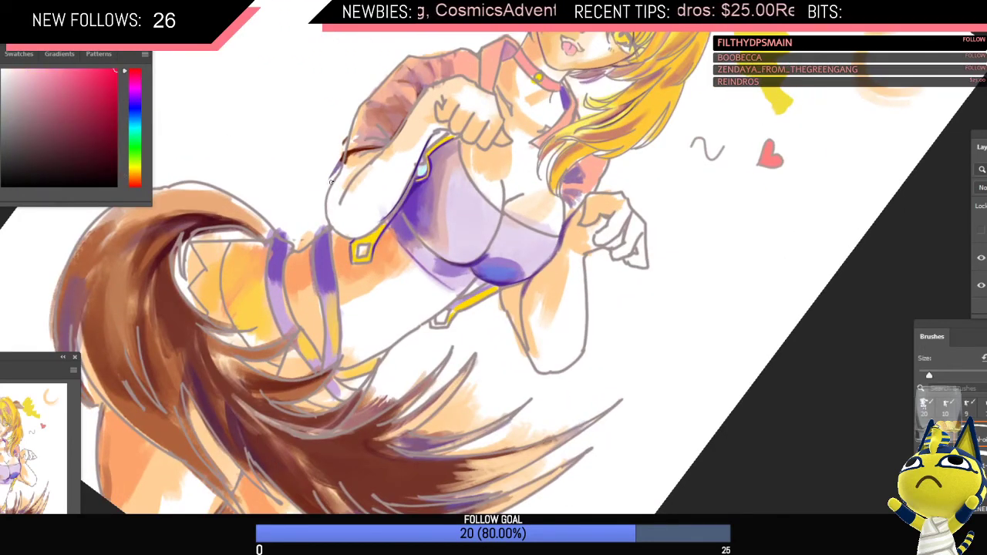
mouse_move(554, 263)
ctrl+mouse_down()
mouse_move(536, 257)
mouse_move(555, 239)
mouse_move(562, 257)
mouse_move(562, 248)
mouse_move(532, 212)
mouse_move(489, 207)
ctrl+mouse_up()
key(ctrl+z)
key(bracketright)
key(bracketright)
alt+click(563, 247)
key(r)
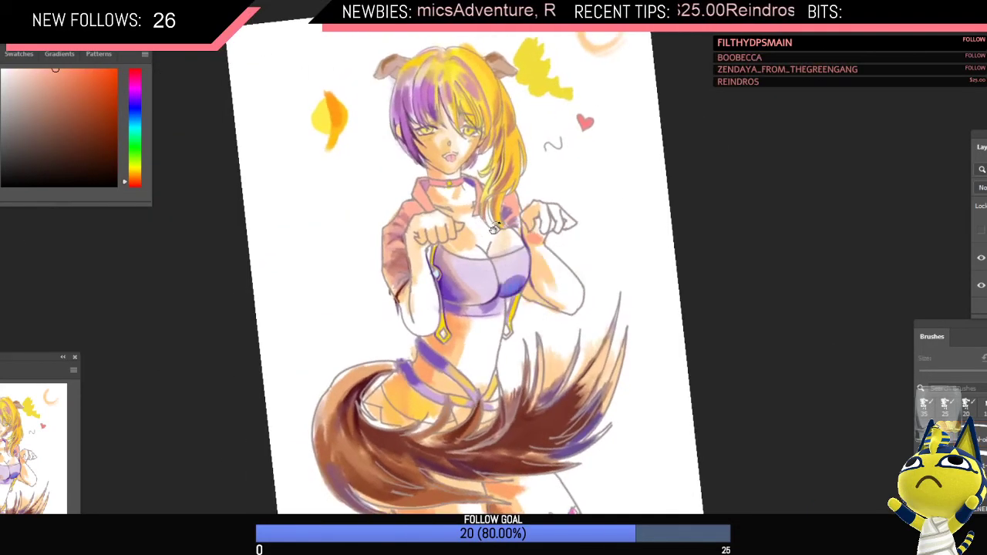
key(ctrl+shift+h)
drag(405, 272, 386, 247)
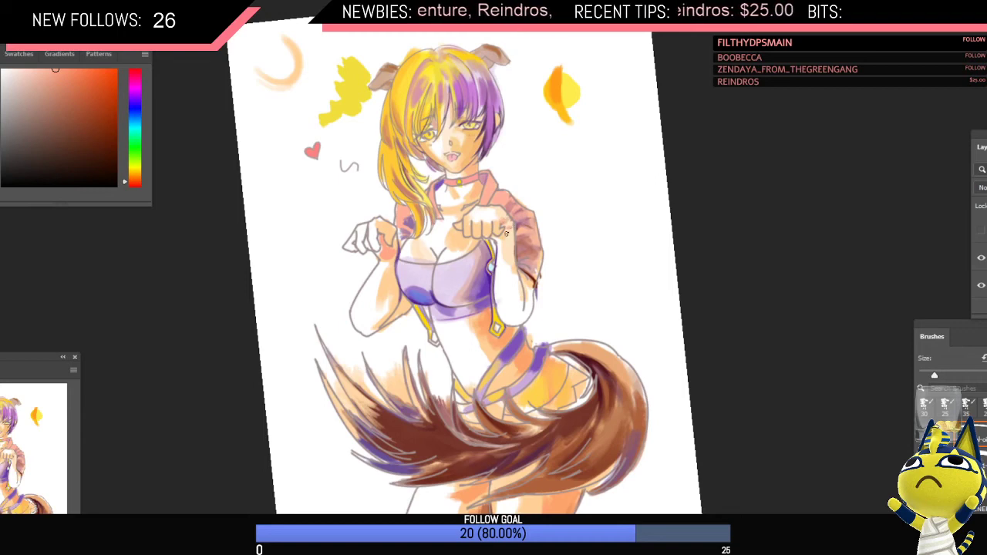
key(ctrl+shift+h)
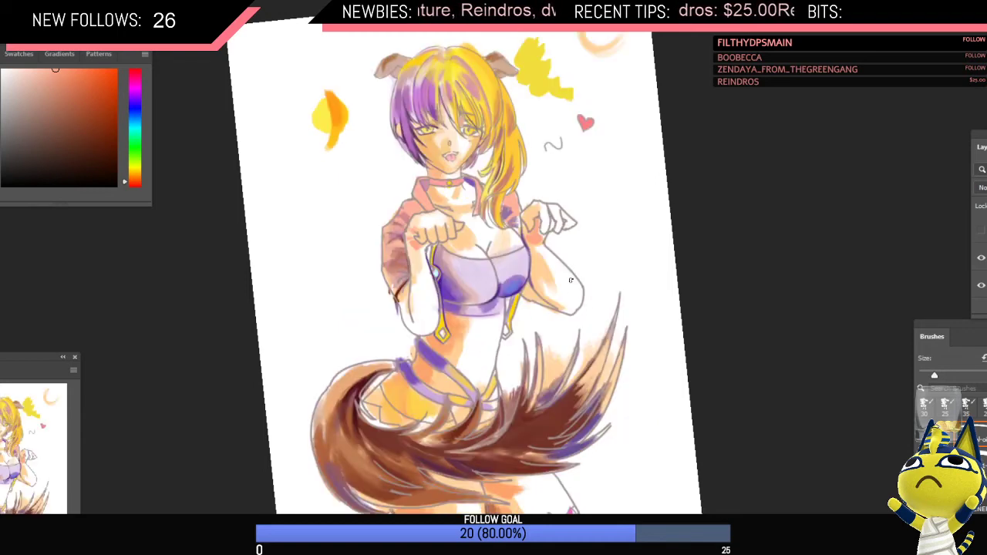
Step: Sample the light peach skin tone and extend it over the thumb side and first finger of the far hand
scroll(577, 254, down, 2)
scroll(544, 243, up, 5)
key(b)
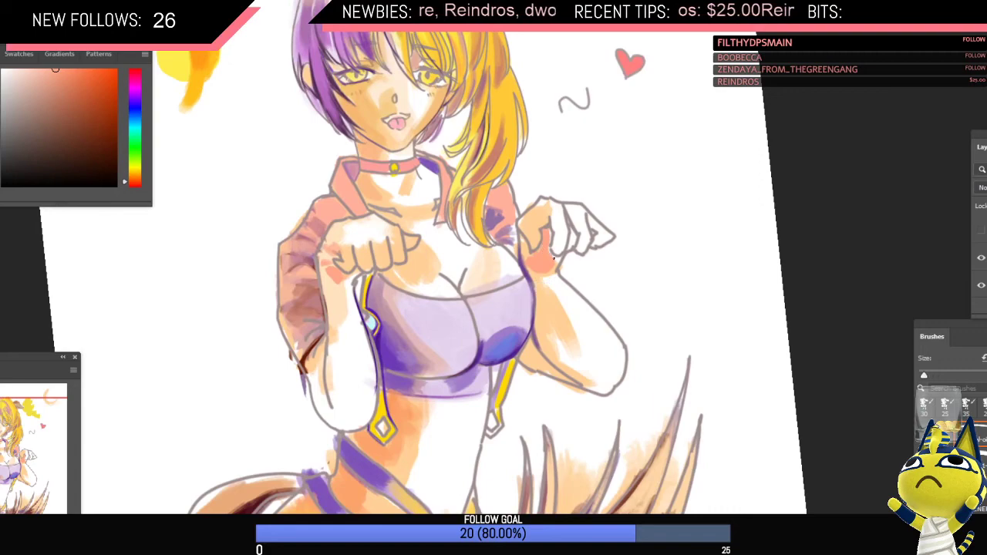
alt+click(542, 210)
key(])
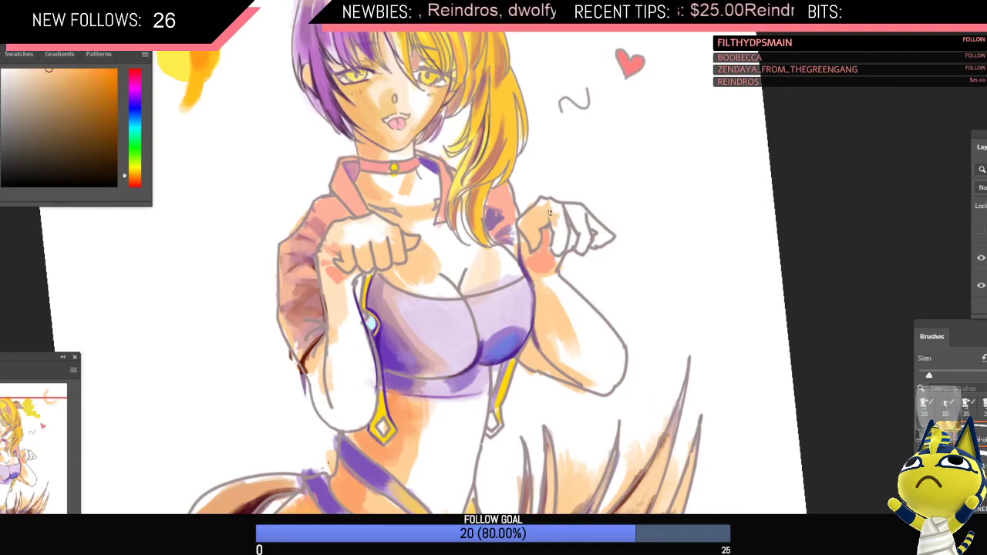
scroll(603, 226, up, 4)
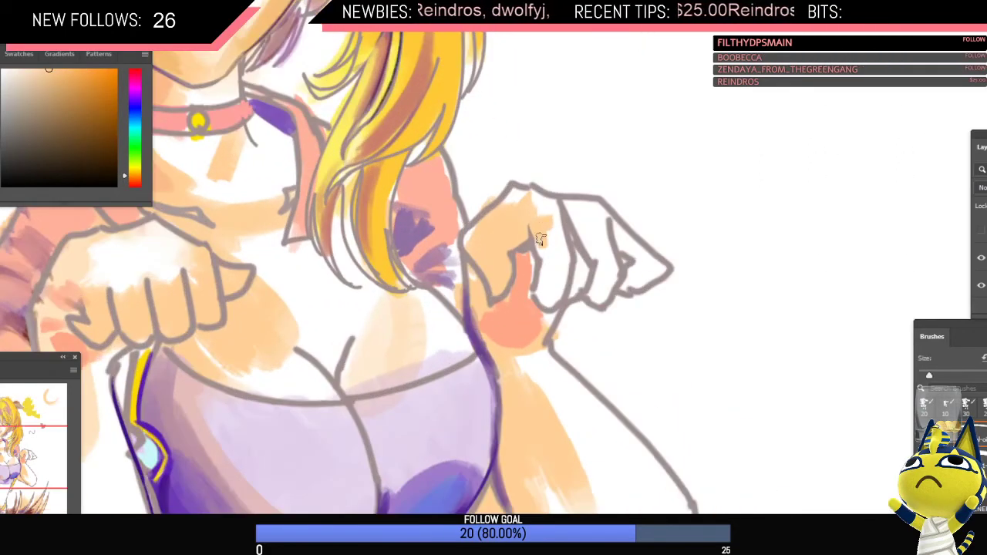
mouse_move(555, 244)
mouse_down()
mouse_move(530, 219)
mouse_move(556, 276)
mouse_move(545, 277)
mouse_move(549, 268)
mouse_move(548, 296)
mouse_move(546, 267)
mouse_move(569, 246)
mouse_move(567, 258)
mouse_move(585, 262)
mouse_move(540, 286)
mouse_move(548, 288)
mouse_move(509, 267)
mouse_move(544, 222)
mouse_up()
key([)
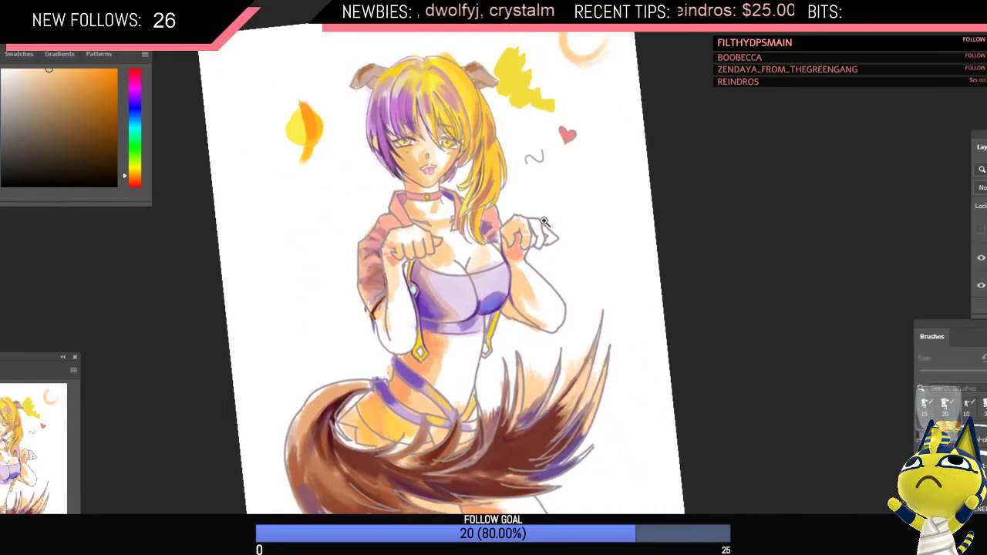
Step: Shade the remaining fingers of the far hand with peach, undoing the last two strokes and continuing in mirrored view
scroll(544, 221, up, 4)
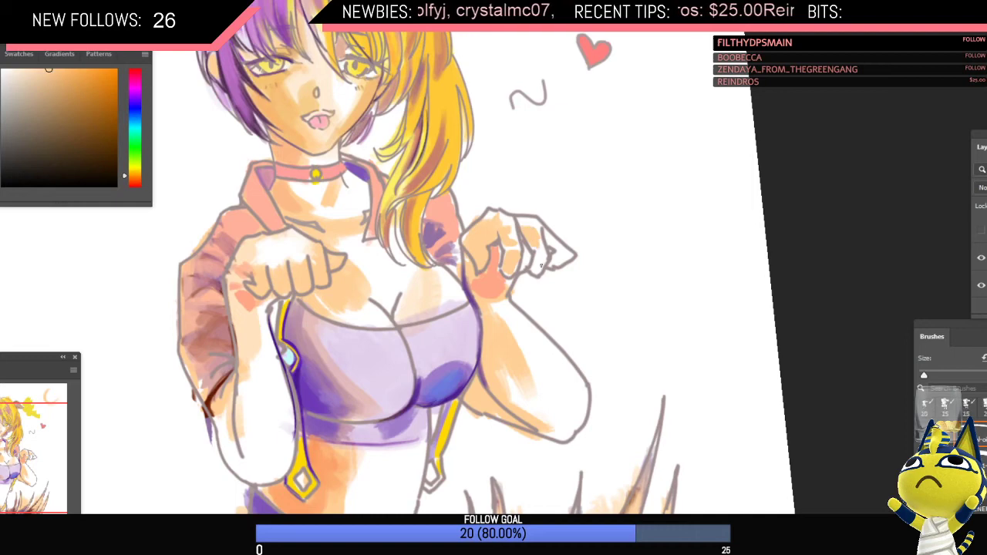
key(bracketright)
key(bracketright)
mouse_move(542, 262)
mouse_down()
mouse_move(536, 273)
mouse_move(554, 242)
mouse_move(562, 256)
mouse_move(522, 288)
mouse_up()
key(ctrl+z)
key(ctrl+z)
key(ctrl+shift+h)
drag(366, 269, 400, 235)
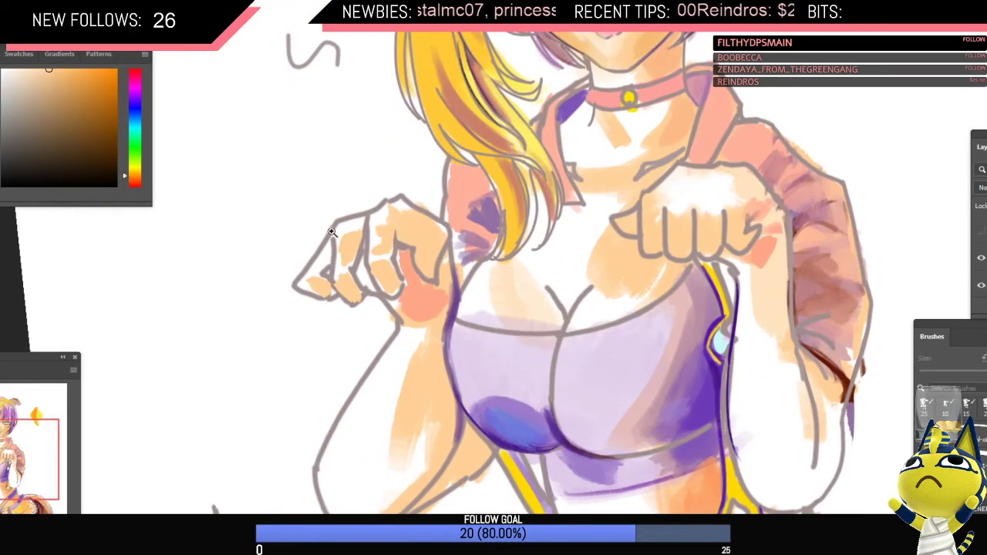
key(ctrl+0)
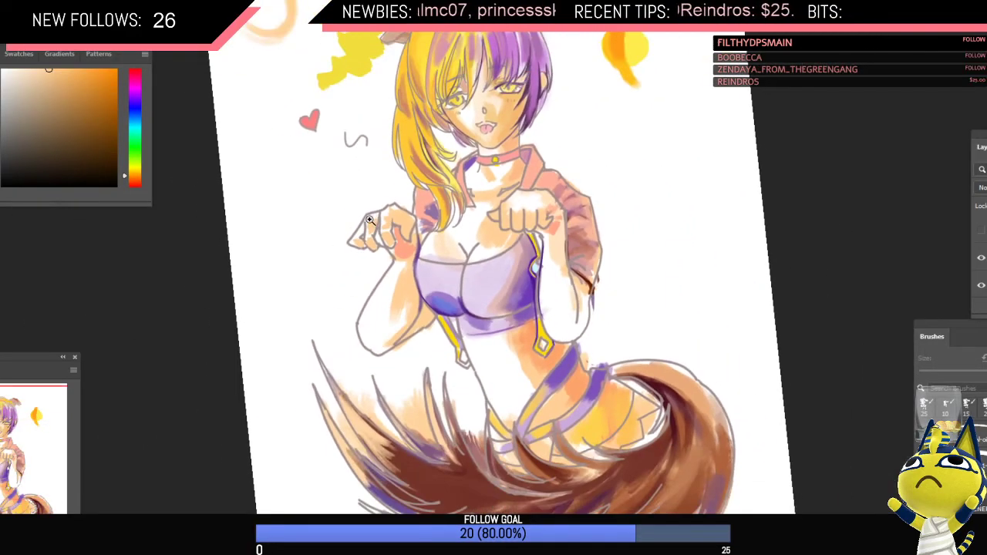
Step: Add warm salmon shading over the knuckles of the far hand using the sampled skin shadow color
click(393, 214)
key(b)
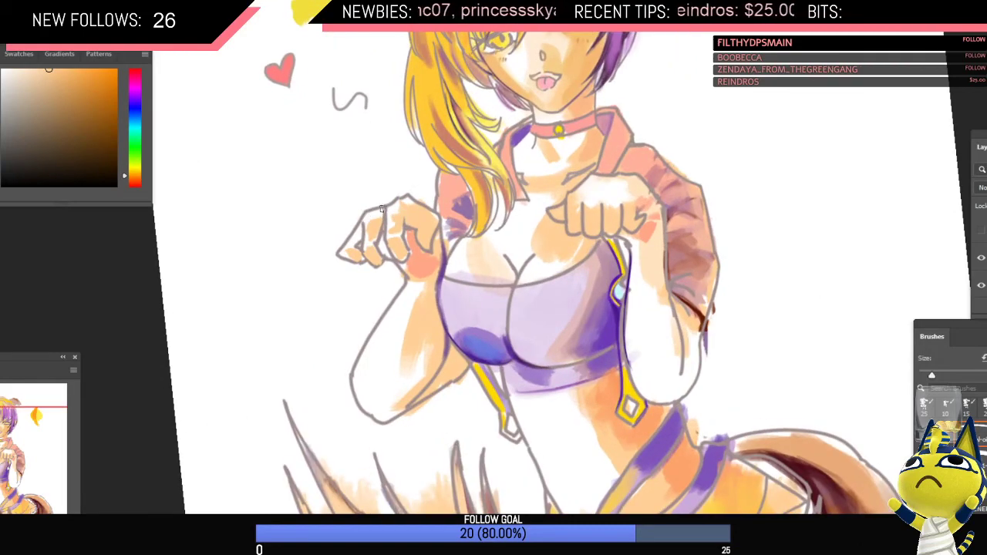
key(ctrl+0)
click(448, 222)
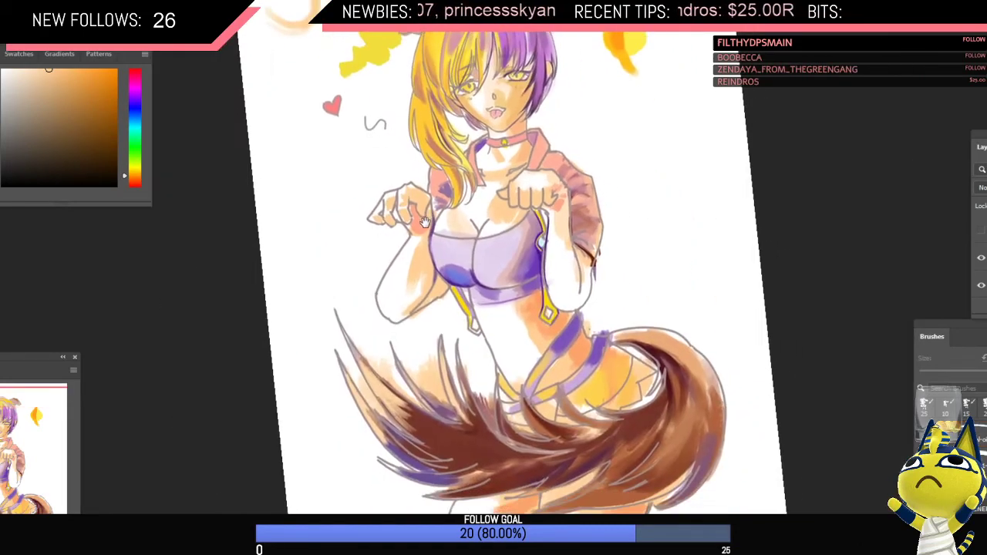
alt+click(403, 208)
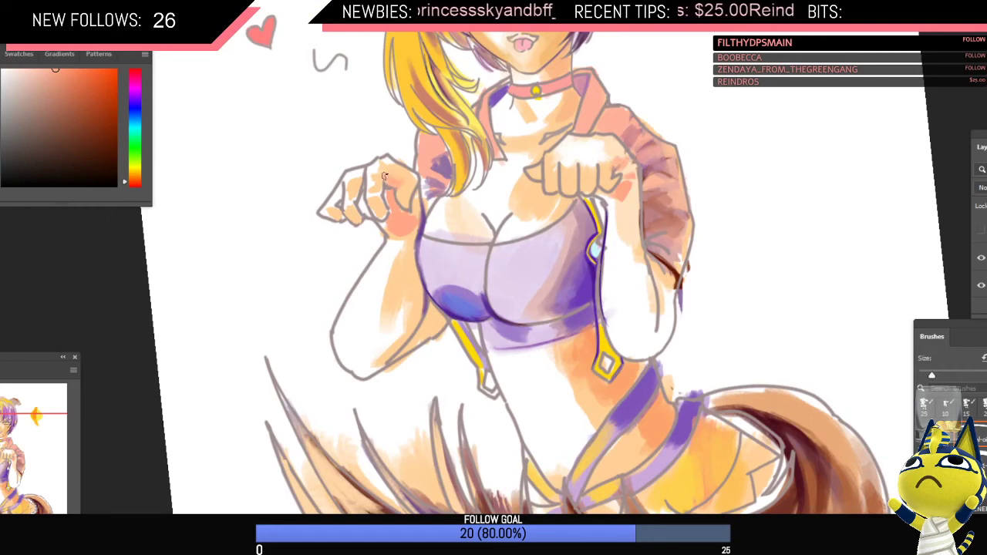
key(bracketleft)
key(bracketleft)
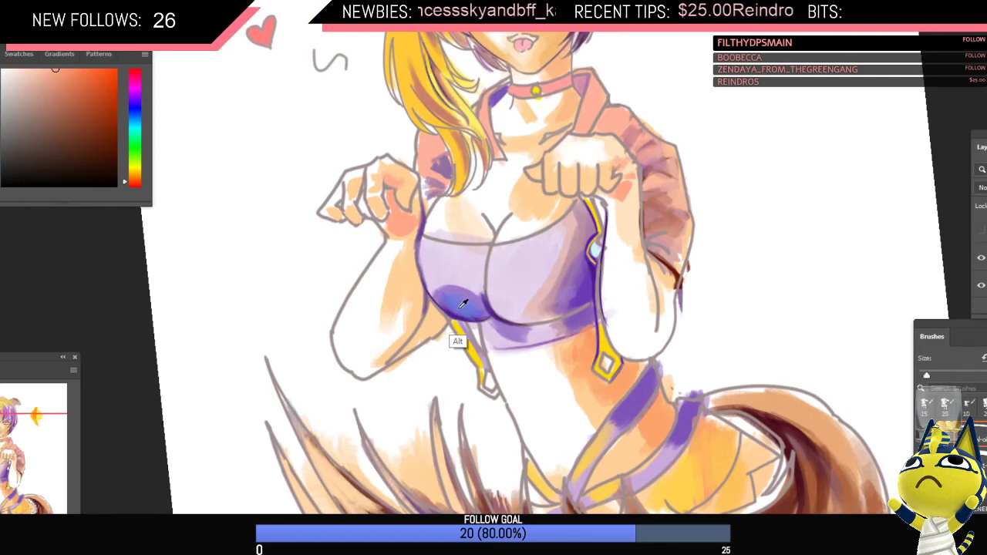
Step: Sample a muted mauve tone and shade the far hand below the knuckles, checking it in mirrored view
alt+click(465, 301)
alt+click(395, 182)
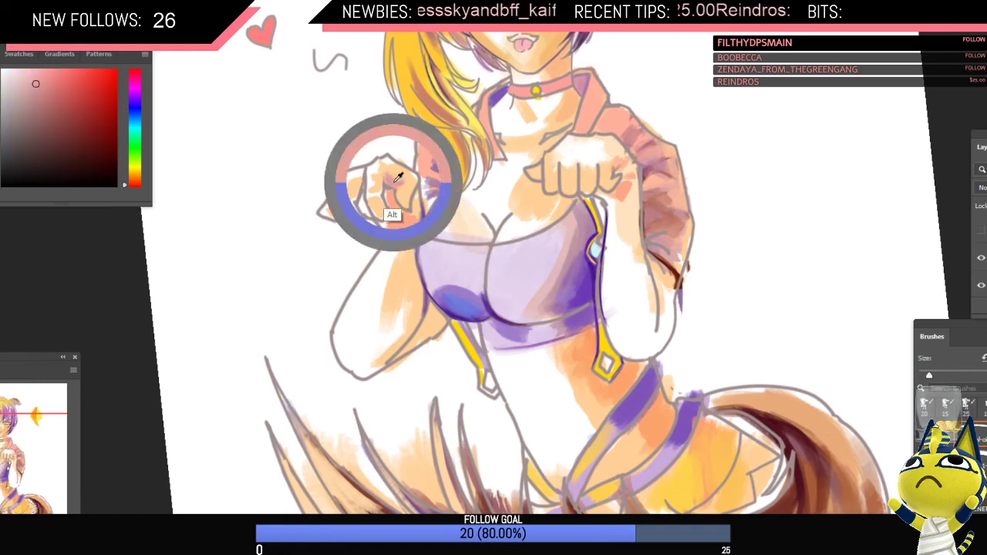
scroll(392, 222, down, 5)
click(449, 190)
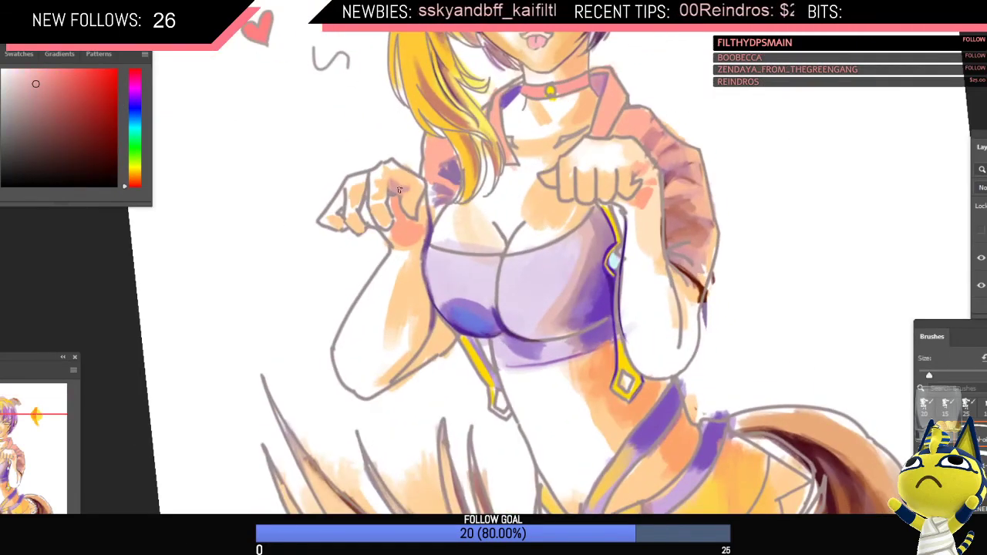
alt+click(450, 212)
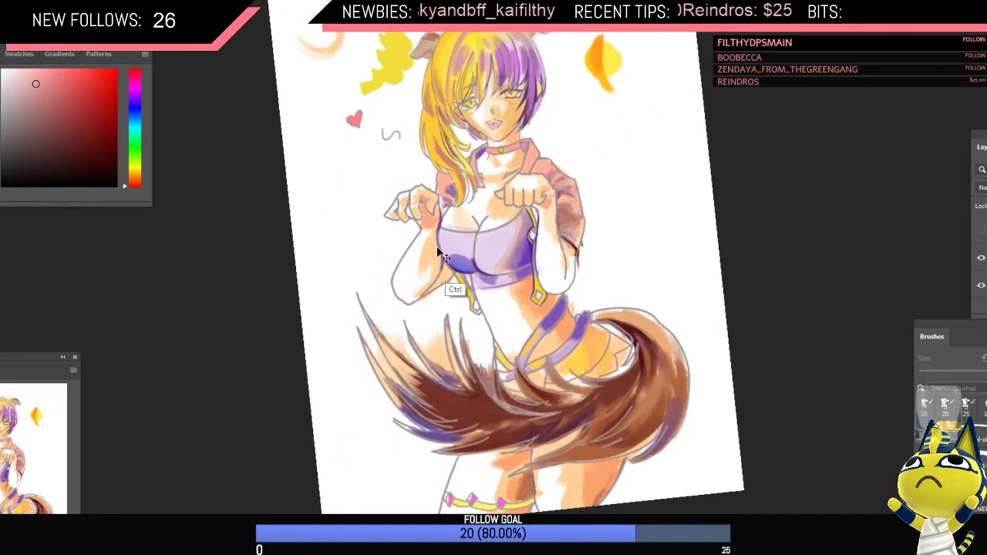
key(ctrl+shift+h)
click(588, 173)
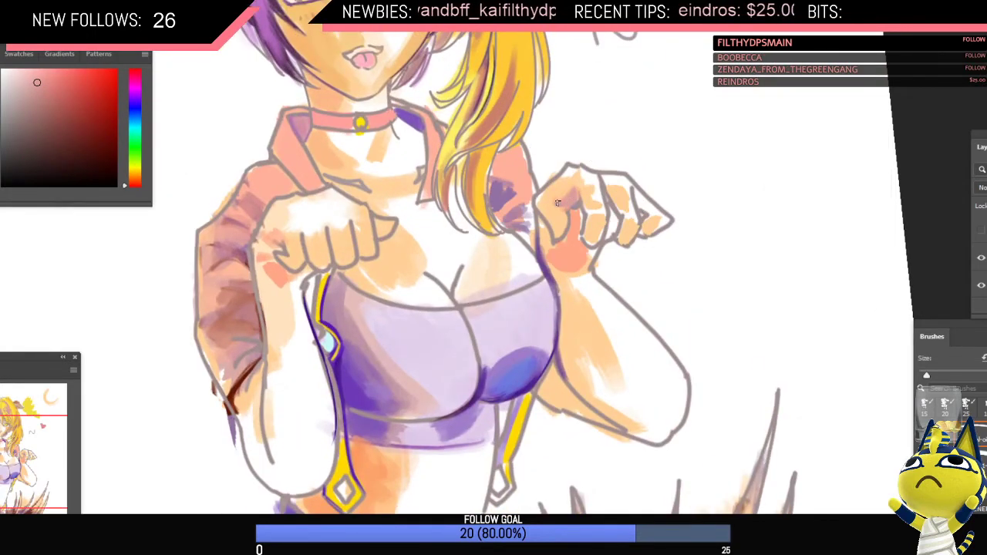
Step: Choose a deep violet-blue and paint a small, narrow shadow between the thumb and first finger of the far hand
click(116, 135)
click(142, 107)
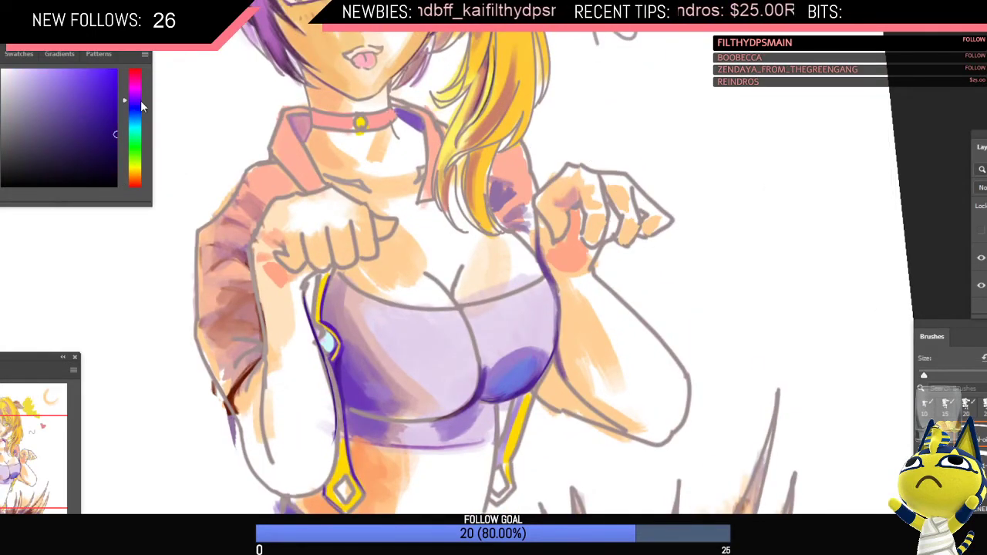
drag(581, 203, 579, 199)
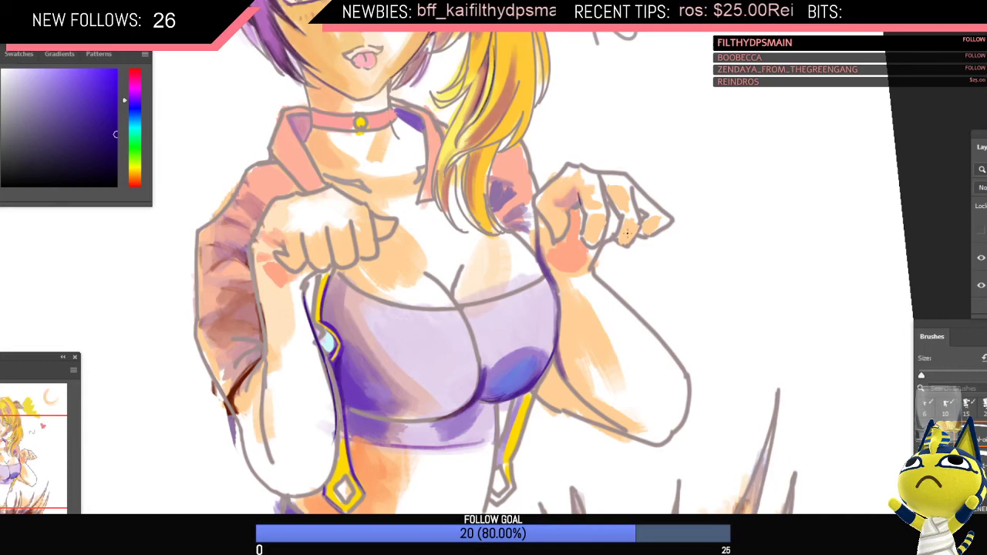
scroll(627, 232, down, 3)
scroll(575, 230, down, 1)
scroll(580, 251, up, 1)
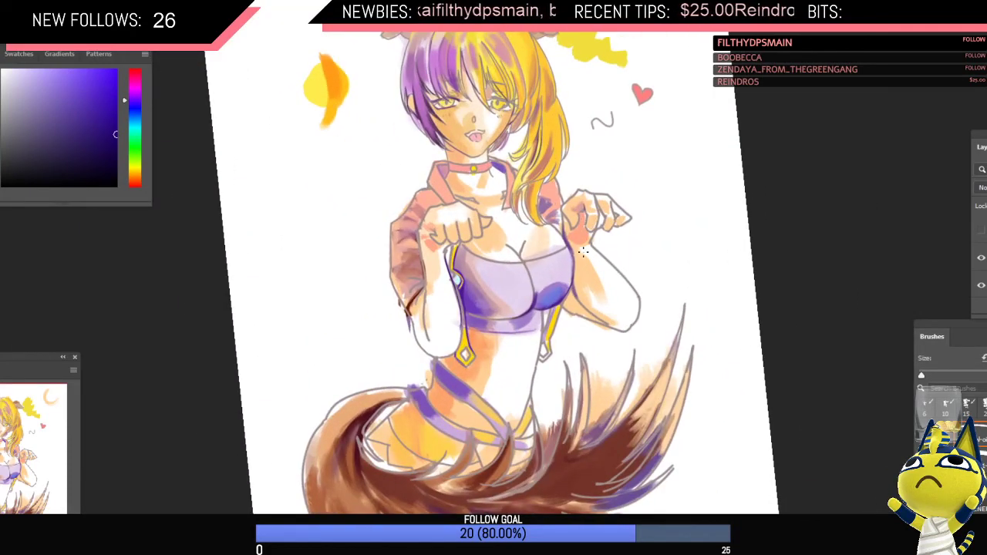
scroll(542, 199, down, 2)
scroll(569, 220, up, 3)
Step: Sample the salmon skin tone, enlarge the brush and shade the fingers of the near hand
alt+click(574, 215)
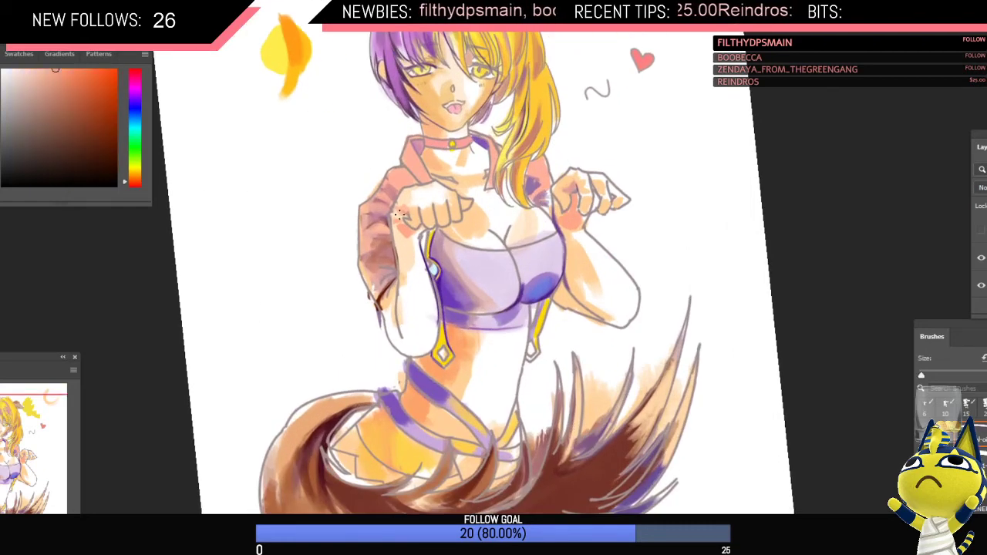
key(bracketright)
key(bracketright)
key(bracketright)
key(bracketright)
key(bracketright)
drag(424, 208, 426, 212)
key(bracketright)
key(bracketright)
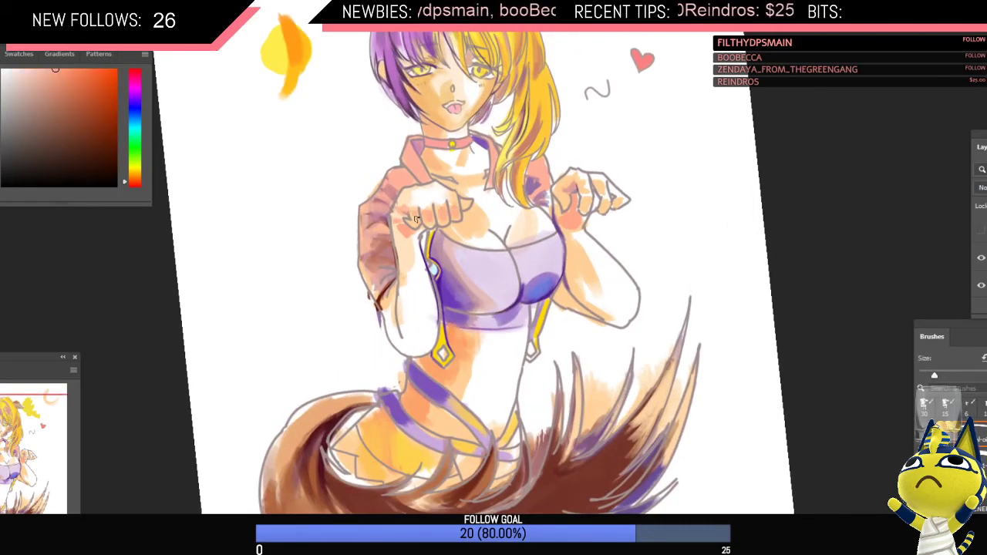
Step: Choose a saturated blue and add cool shading over the near hand's fingers, flipping the canvas view and reducing the brush size
alt+click(577, 191)
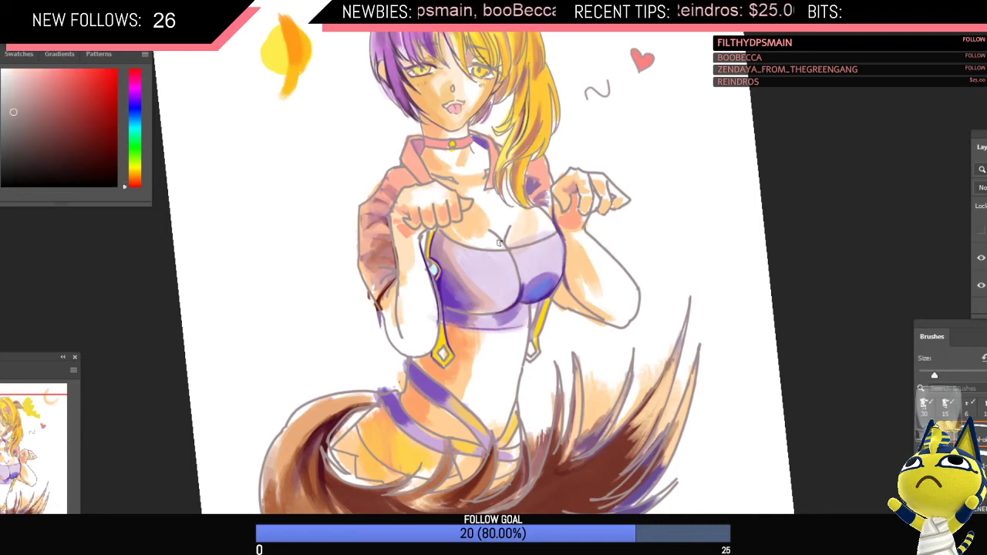
alt+click(442, 287)
click(104, 107)
click(135, 106)
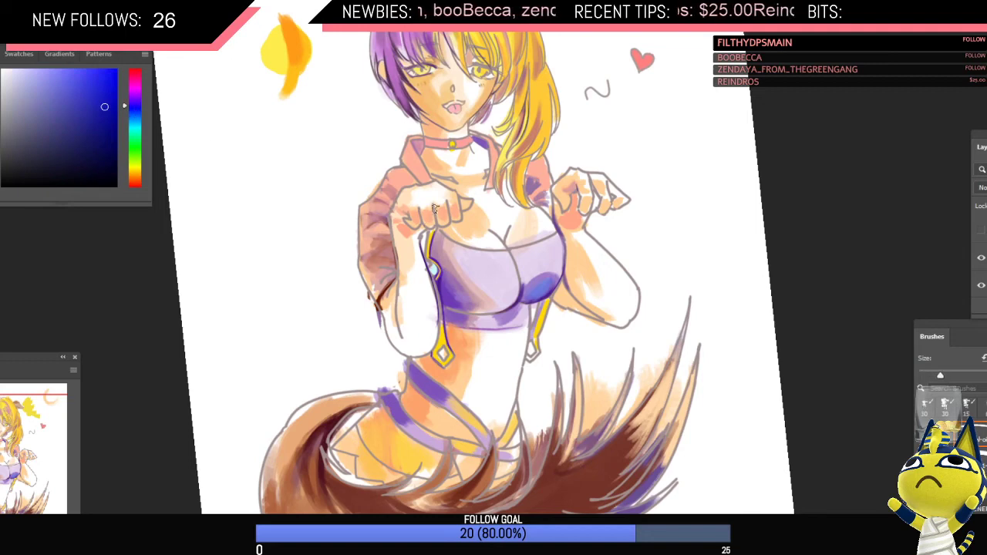
scroll(436, 220, down, 1)
scroll(436, 221, down, 1)
key(ctrl+shift+h)
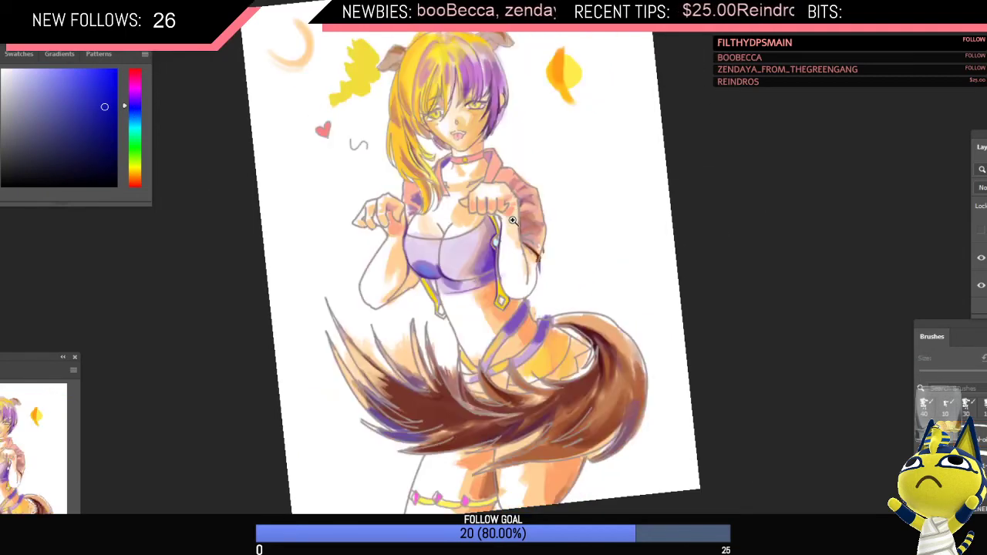
scroll(506, 200, up, 4)
mouse_move(479, 191)
mouse_down()
mouse_move(479, 200)
mouse_move(501, 199)
mouse_up()
key([)
key(bracketleft)
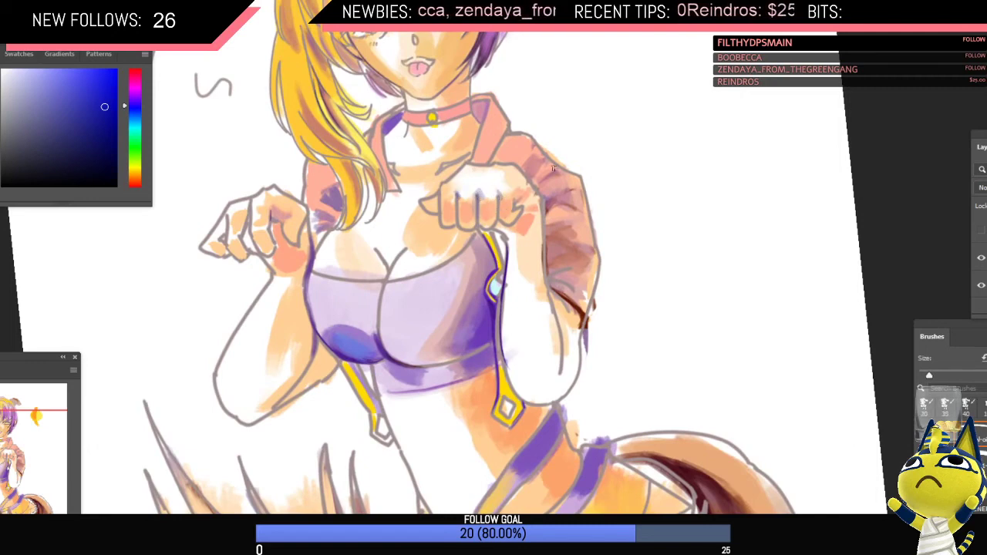
Step: Sample the orange from the painted swatch beside the head and check the figure in mirrored view
scroll(553, 170, down, 5)
scroll(553, 177, up, 3)
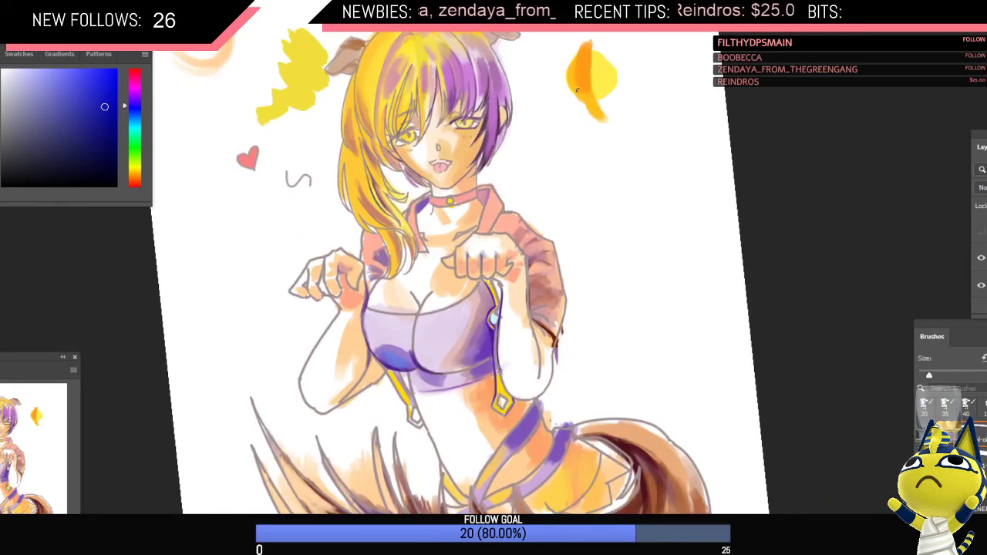
alt+click(577, 89)
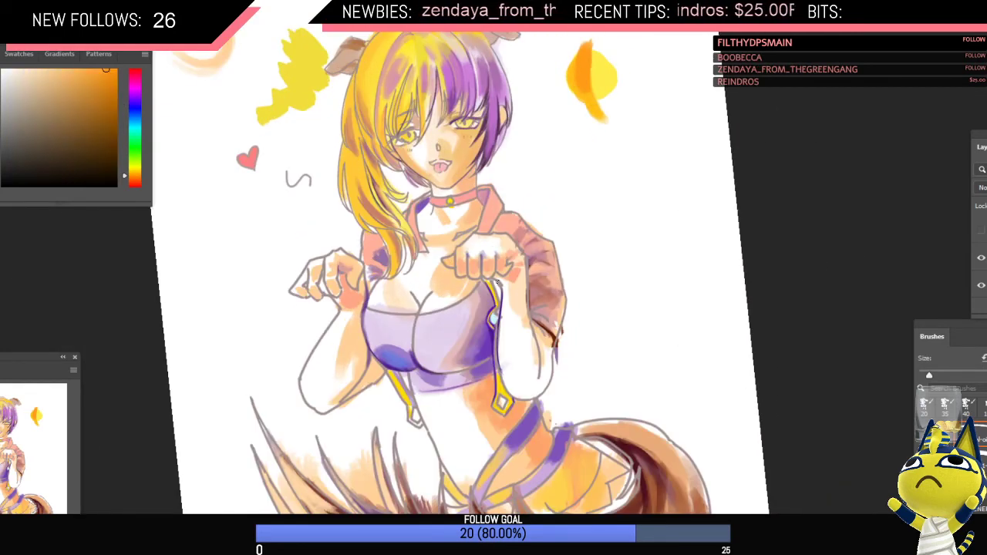
scroll(528, 261, down, 3)
key(ctrl+shift+h)
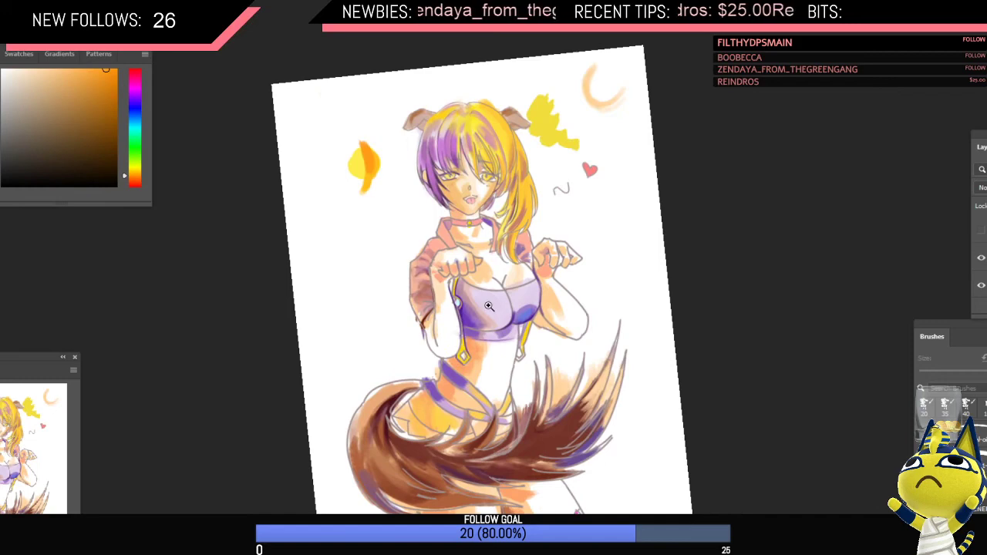
Step: Sample the blue shadow tone from the purple top and add small cool strokes between the near hand's fingers
drag(470, 304, 469, 272)
scroll(467, 271, up, 2)
alt+click(529, 292)
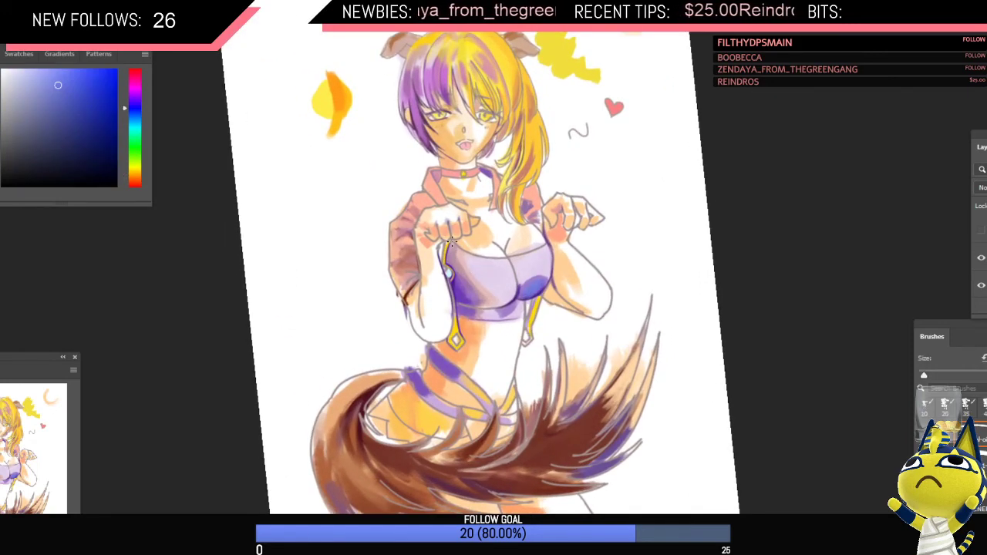
scroll(452, 246, up, 2)
drag(499, 225, 453, 228)
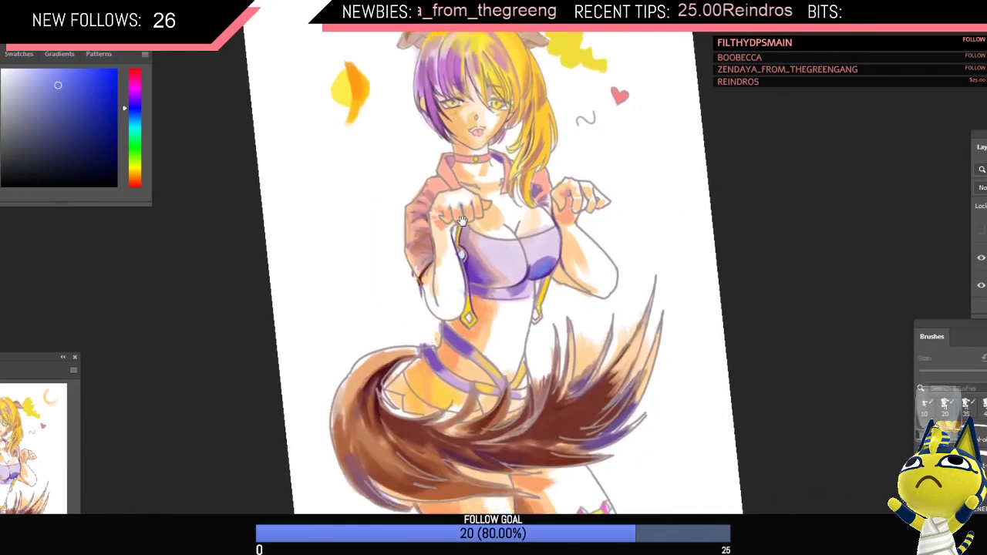
drag(487, 262, 456, 189)
scroll(441, 194, down, 2)
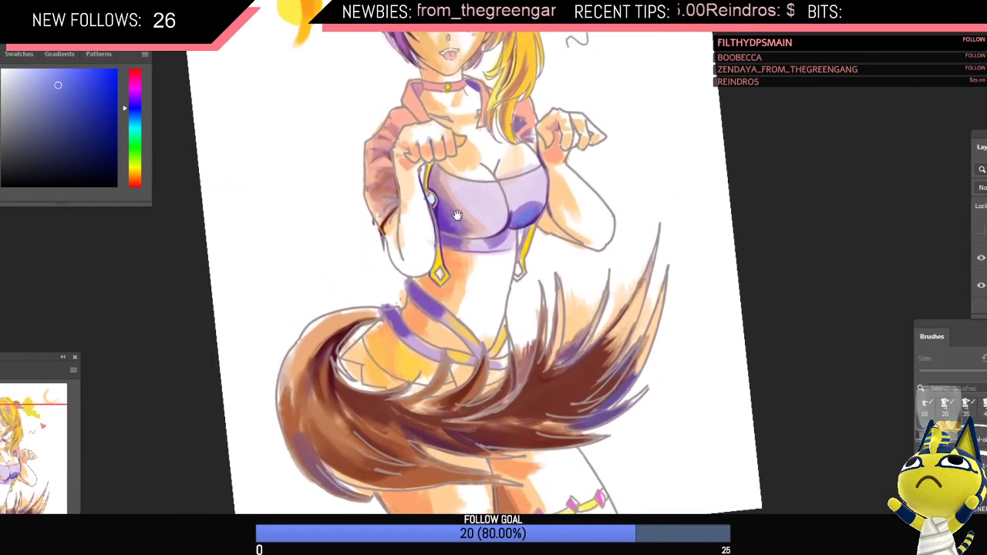
Step: Choose a very dark blue and darken the lower outline of the gold diamond pendant hanging beside the waist
scroll(454, 230, up, 2)
scroll(520, 226, up, 1)
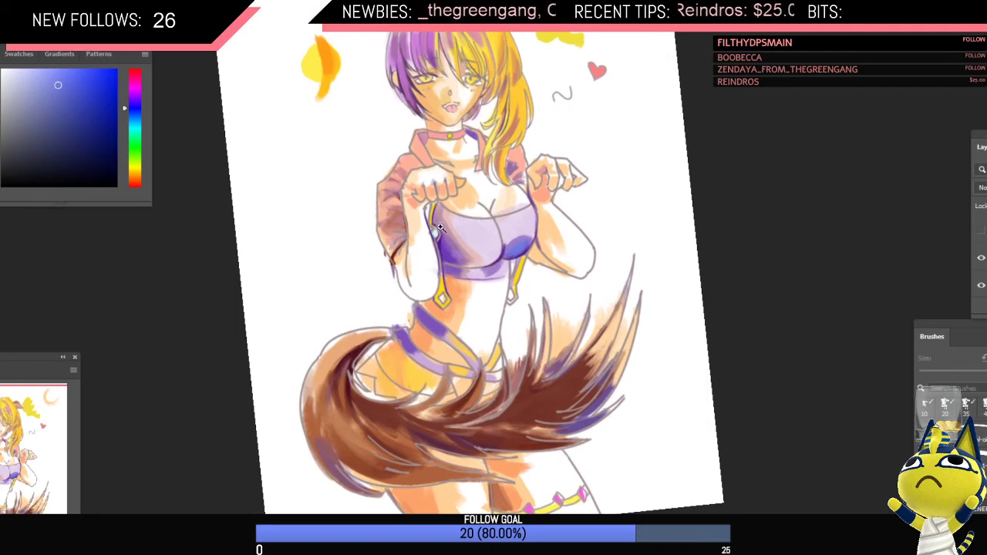
scroll(431, 220, down, 1)
scroll(471, 288, up, 2)
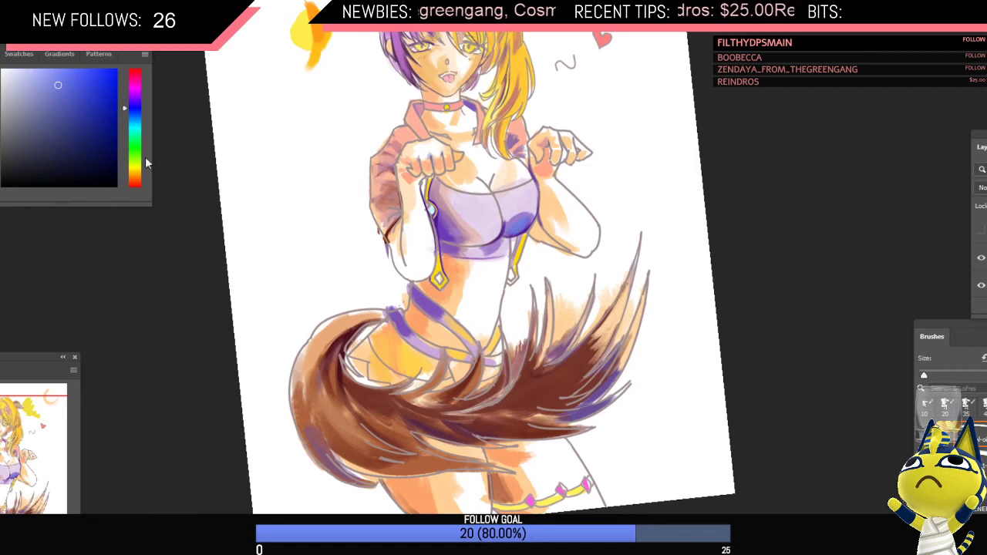
drag(110, 159, 128, 170)
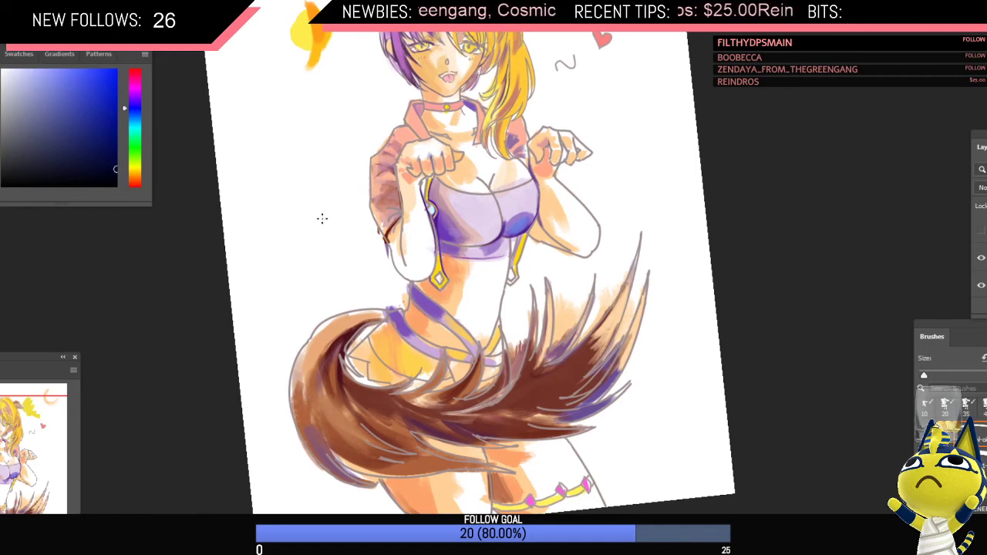
mouse_move(322, 219)
mouse_down()
mouse_move(344, 245)
mouse_move(266, 271)
mouse_up()
key(ctrl+z)
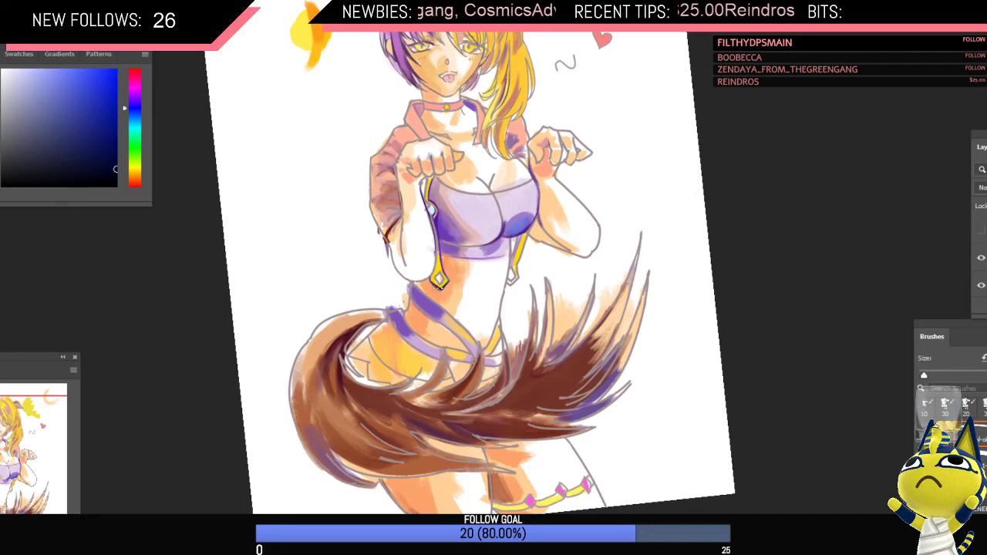
drag(483, 294, 488, 333)
key(ctrl+shift+h)
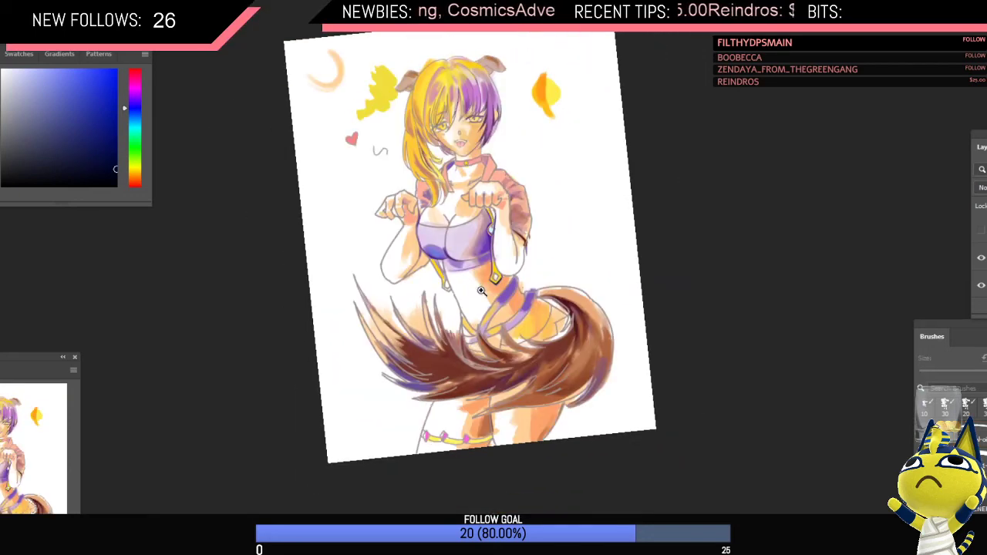
Step: Sample a muted purple from the artwork and darken the upper end of the gold strap below the raised fist
drag(482, 291, 519, 201)
ctrl+click(519, 201)
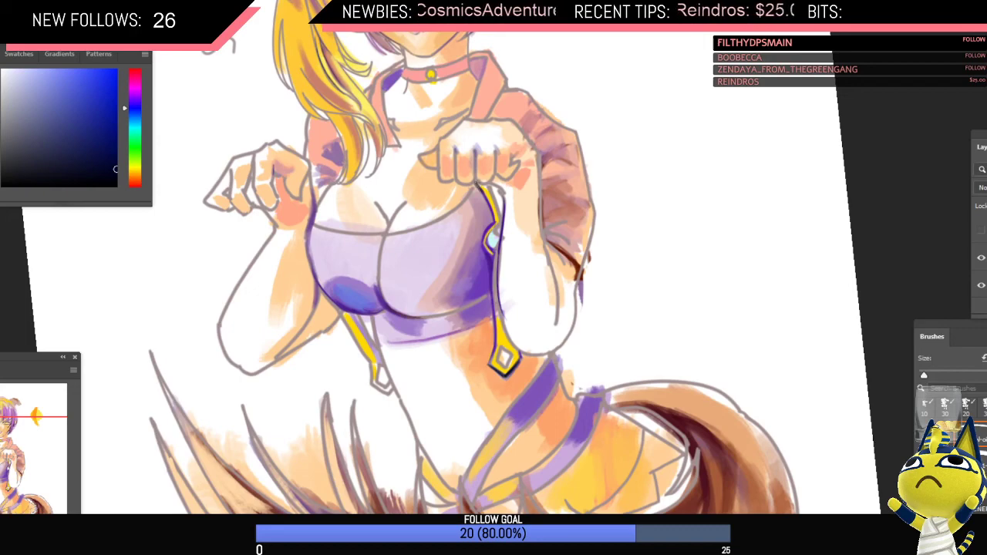
drag(543, 225, 518, 185)
alt+click(508, 231)
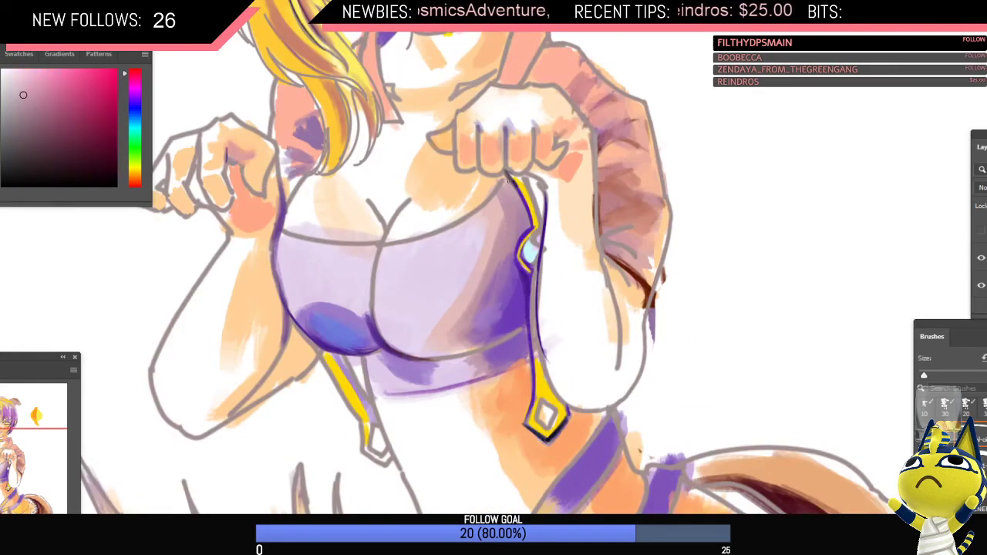
alt+click(505, 175)
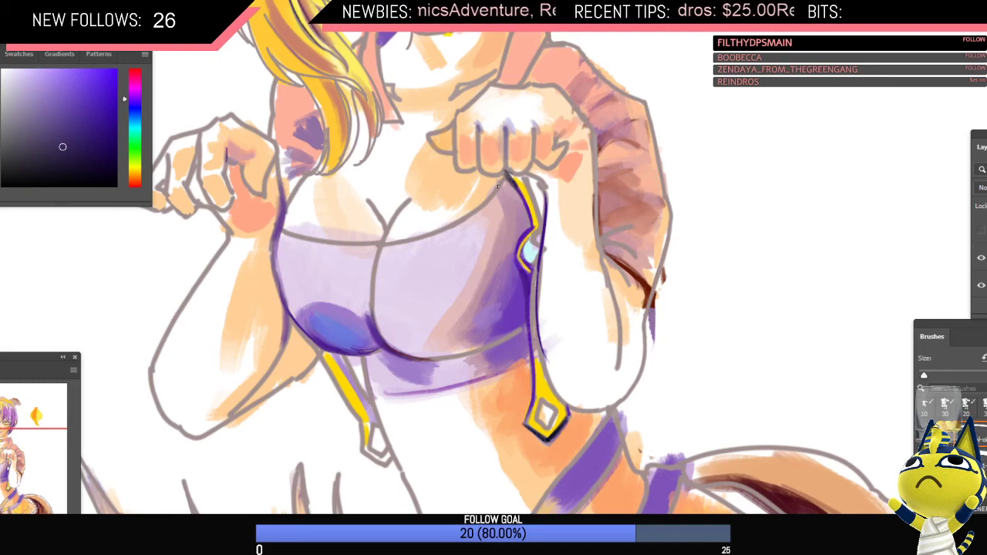
drag(540, 214, 514, 283)
key(ctrl+shift+h)
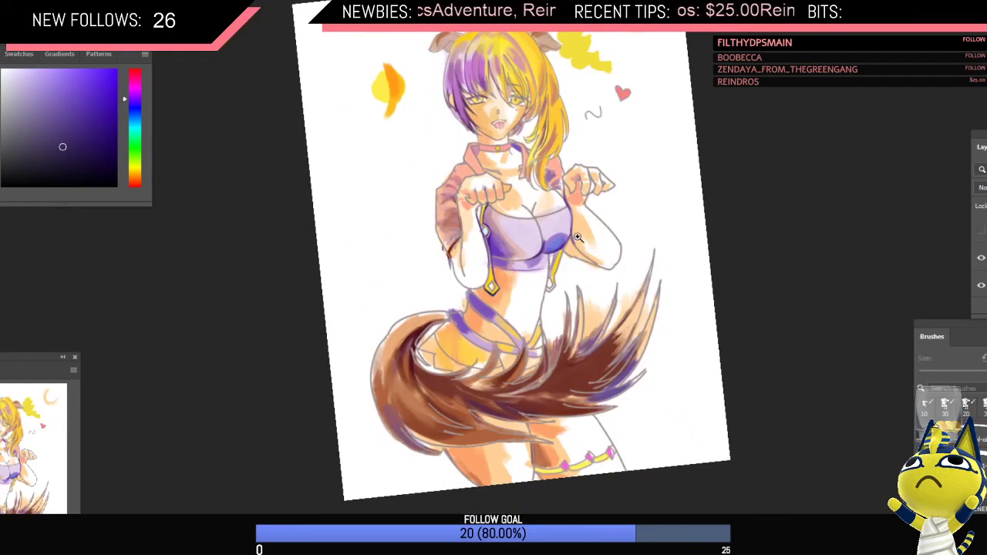
Step: Sample the deep purple of the top and strengthen the shadow along its side next to the gold strap
drag(504, 223, 509, 207)
alt+click(474, 280)
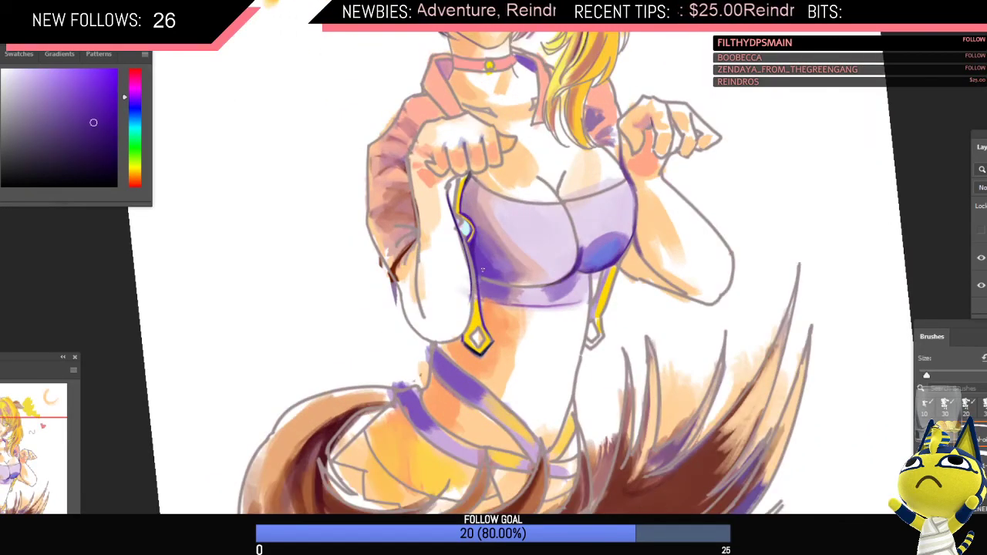
drag(484, 271, 478, 260)
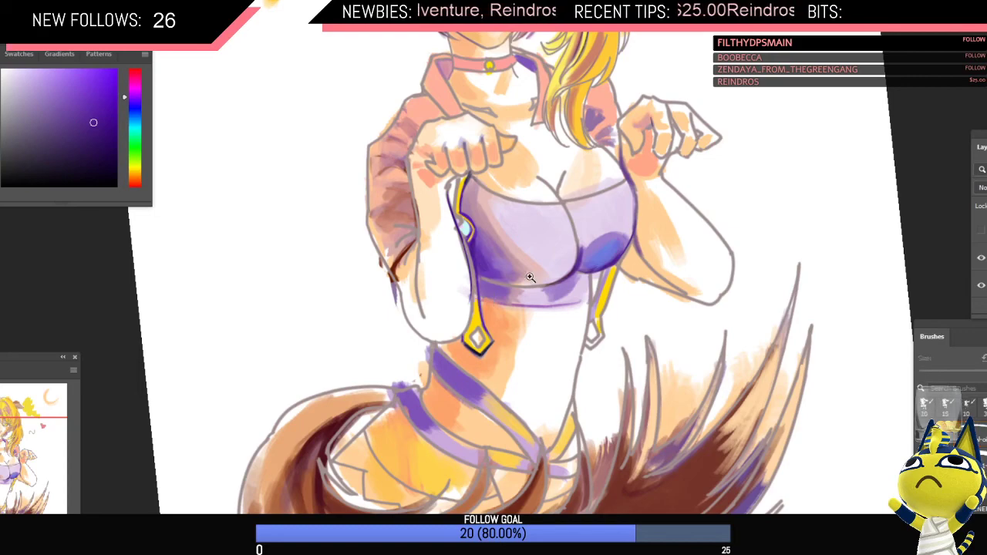
key(ctrl+0)
key(ctrl+shift+h)
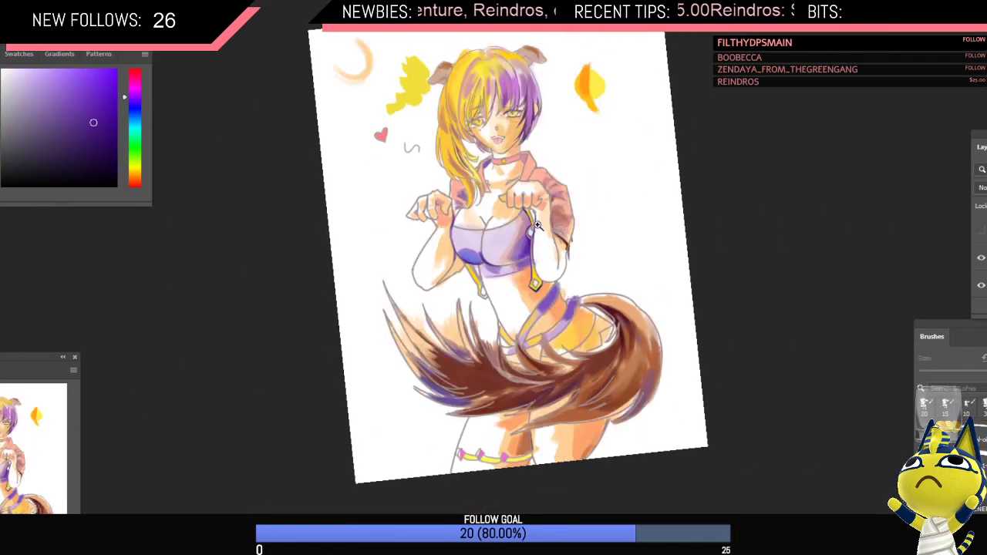
Step: Sample the waist's orange and the top's purple, and touch up the lower band of the top beside the strap
drag(533, 213, 562, 284)
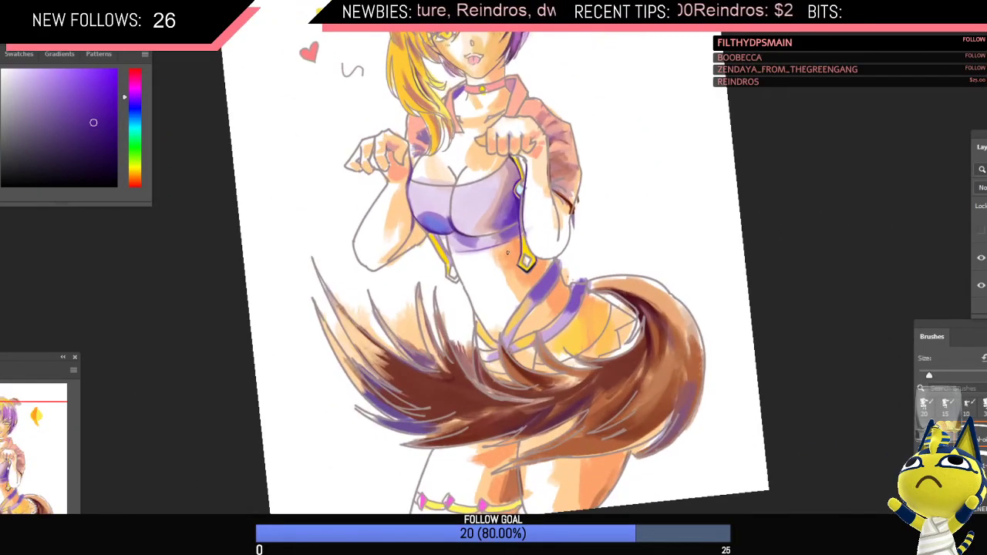
alt+click(510, 287)
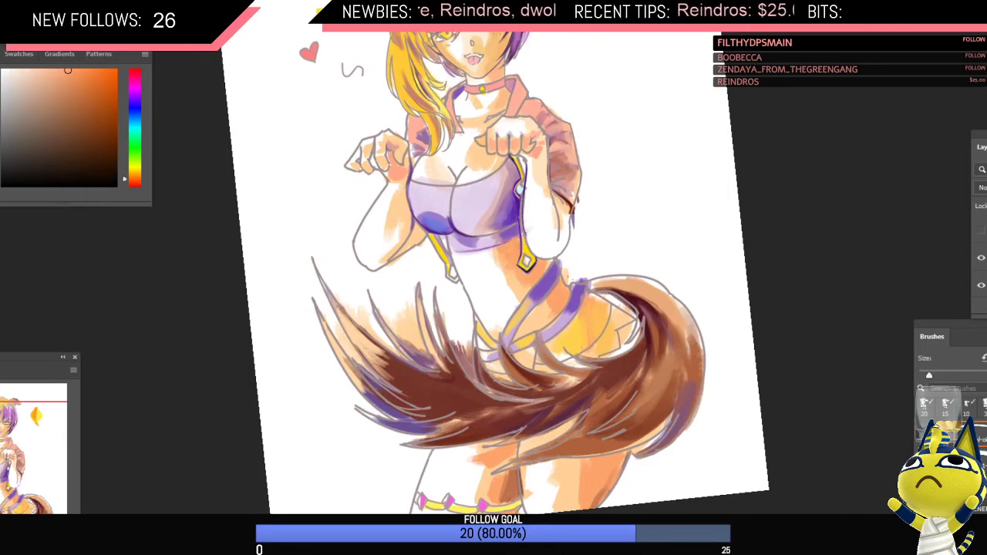
alt+click(452, 255)
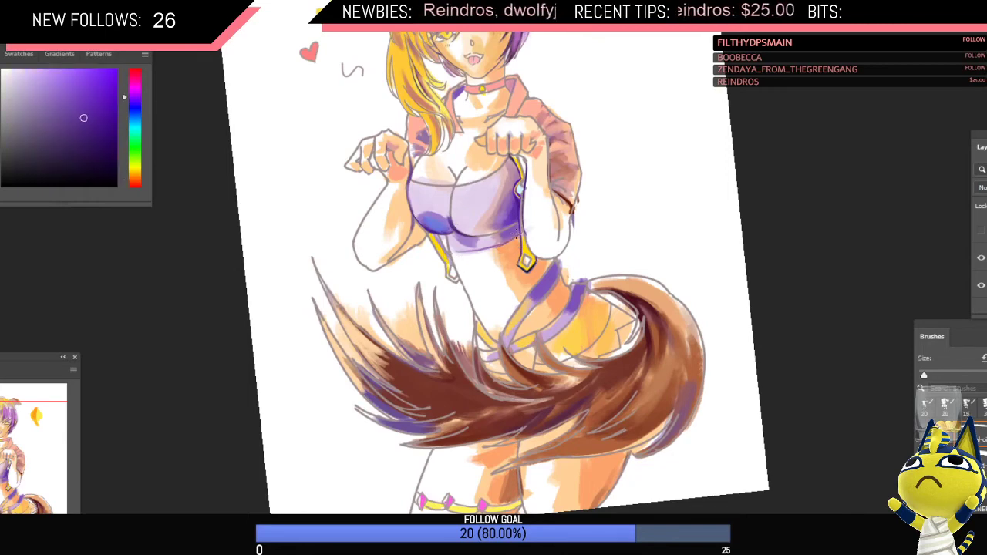
mouse_move(534, 234)
mouse_down()
mouse_move(509, 244)
mouse_move(520, 243)
mouse_move(523, 221)
mouse_up()
key(ctrl+shift+h)
Step: Choose a saturated orange and, with a larger brush, shade the forearm between the jacket sleeve and the purple top
alt+click(422, 59)
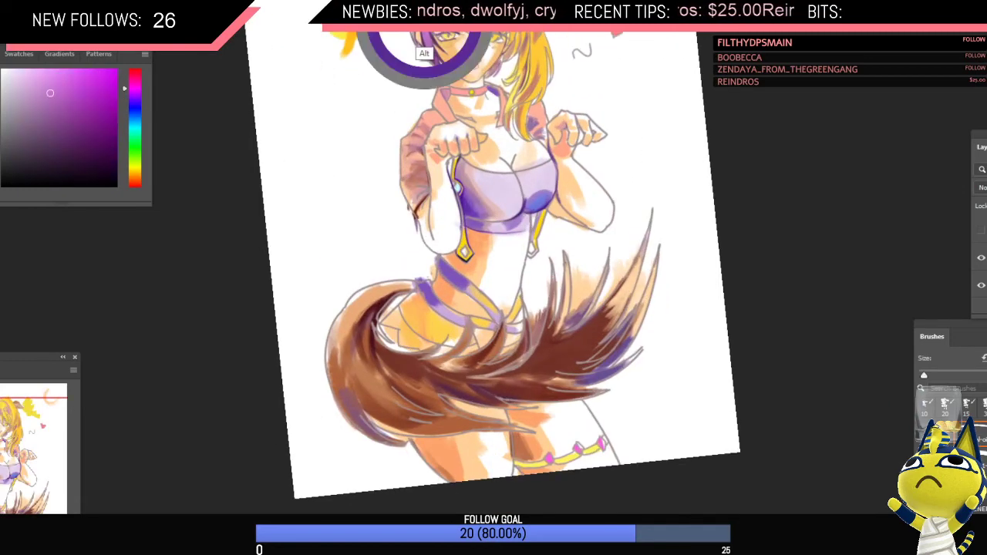
drag(464, 237, 460, 252)
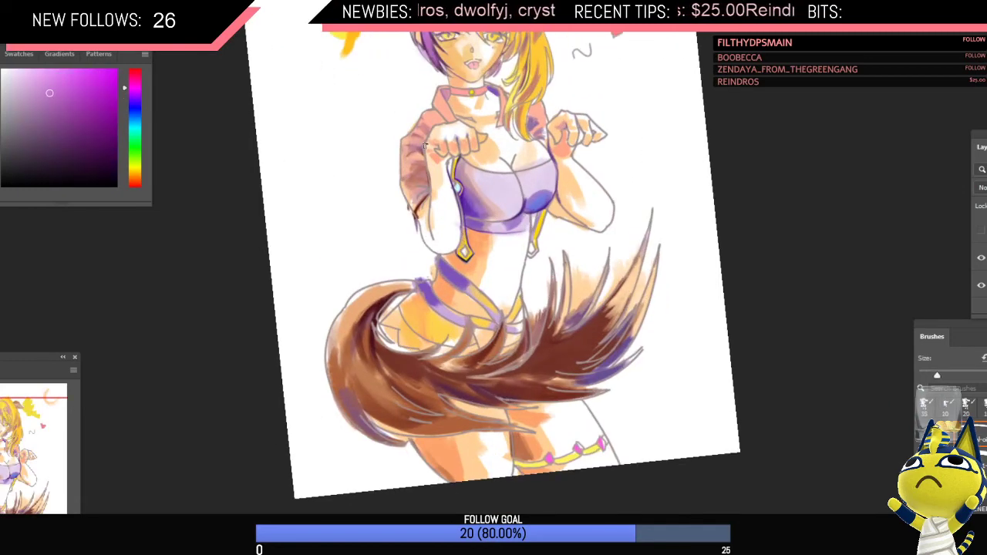
click(116, 114)
click(133, 177)
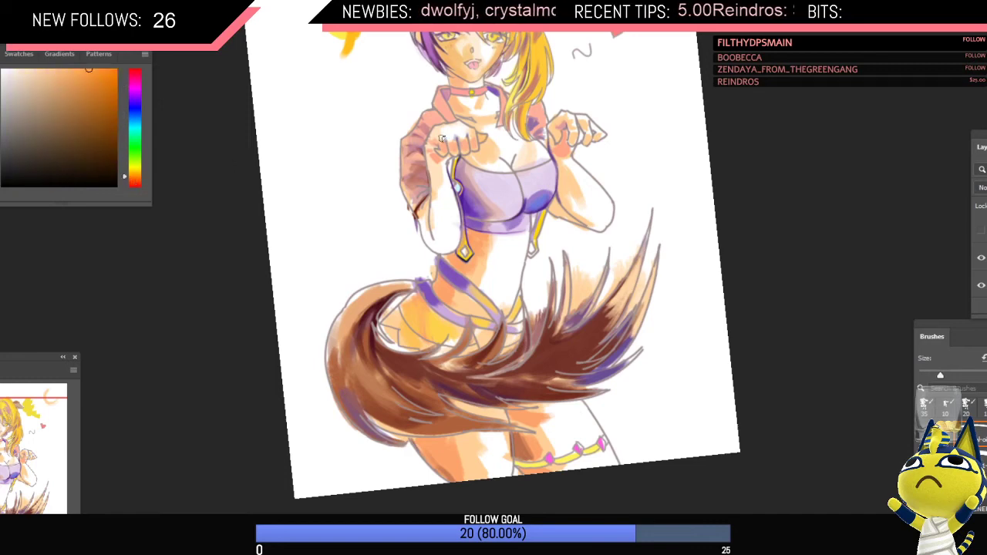
key(bracketright)
drag(437, 167, 438, 193)
key(z)
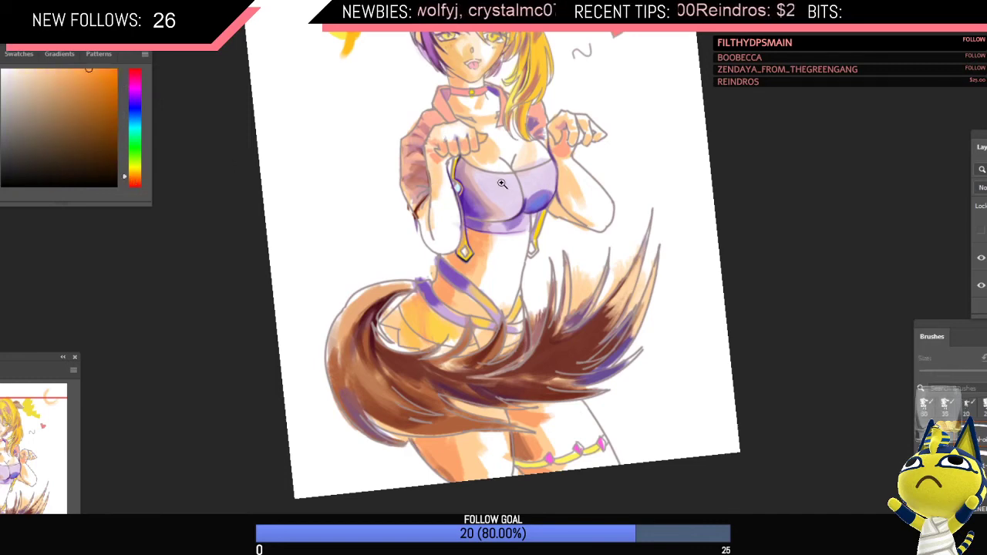
drag(501, 184, 443, 192)
key(ctrl+shift+h)
click(515, 170)
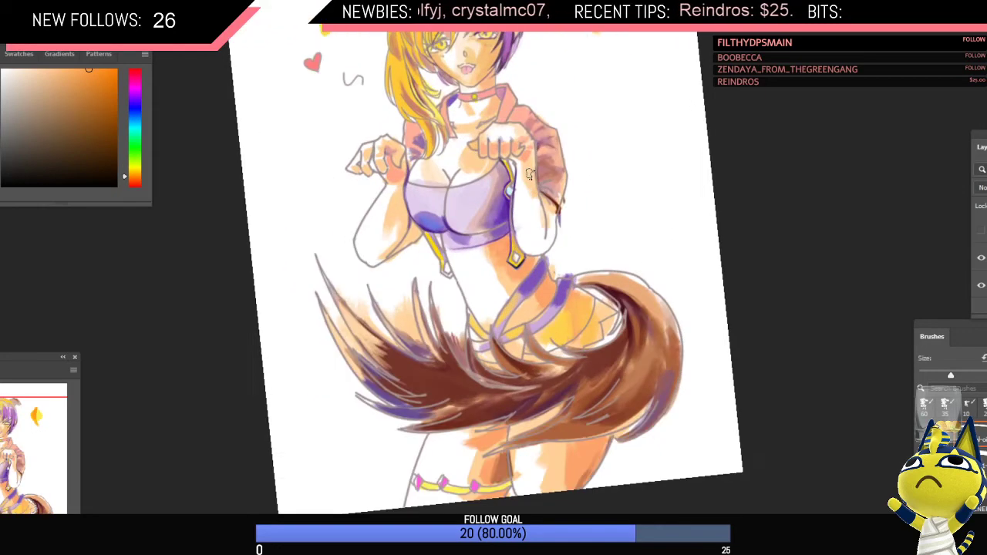
Step: Reduce the brush size, sample a muted peach from the skin, and shade the elbow of the arm below the ponytail
key(bracketleft)
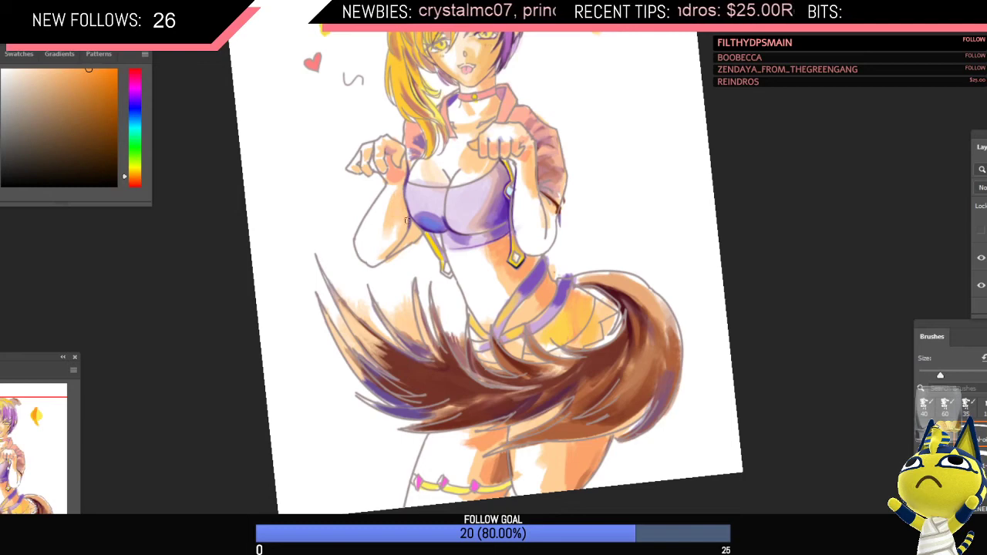
alt+click(425, 231)
alt+click(400, 201)
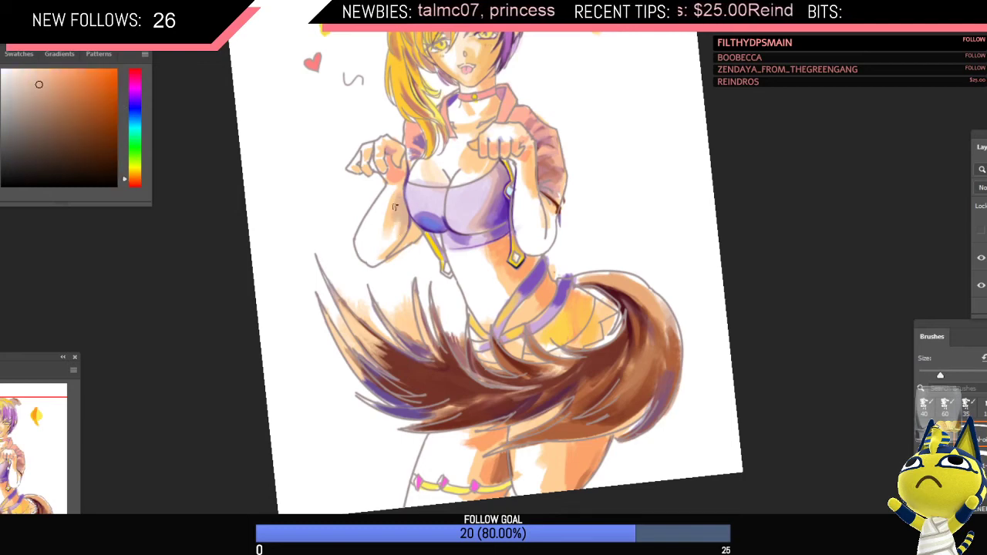
scroll(466, 216, down, 3)
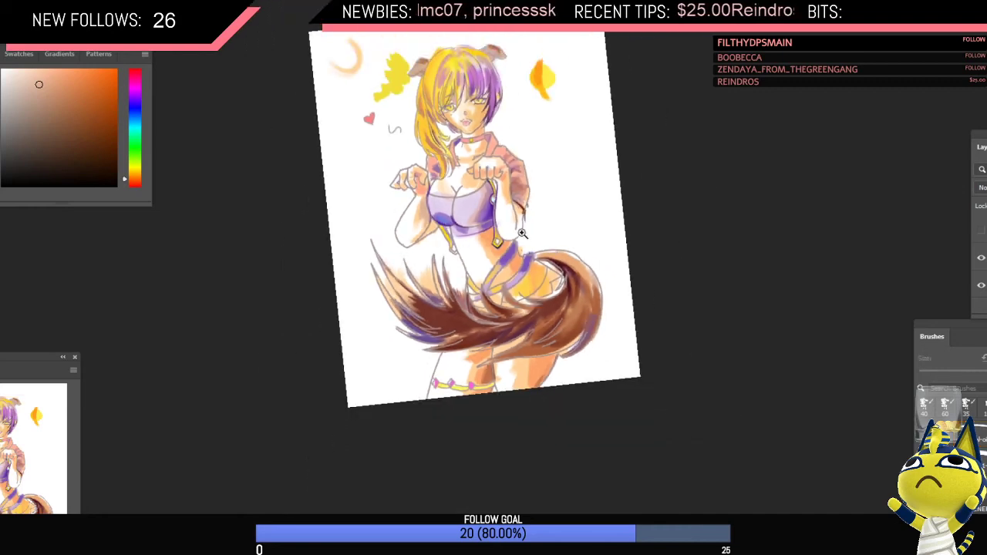
key(ctrl+shift+h)
scroll(530, 200, up, 3)
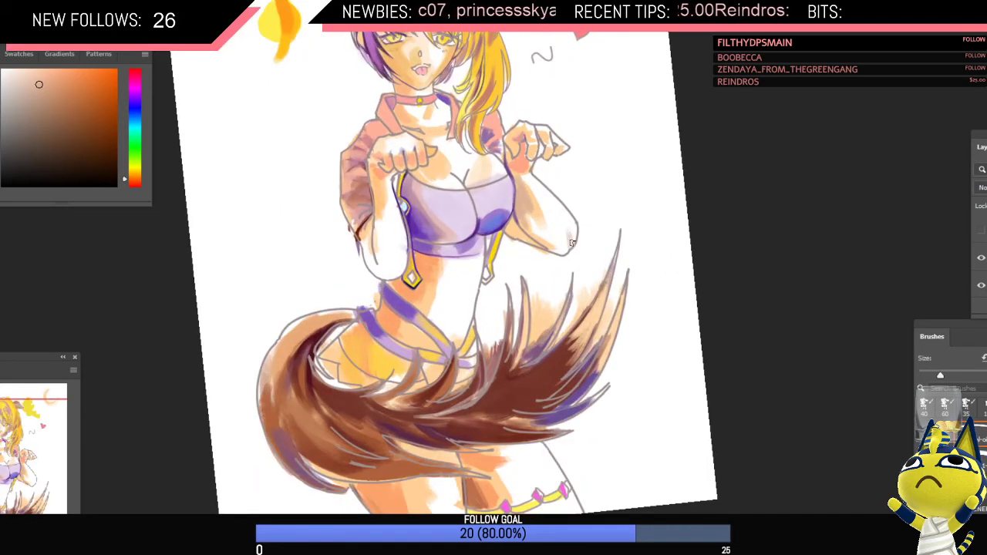
Step: Sample light peach and coral skin tones and layer them along the ponytail-side forearm from the wrist towards the elbow
alt+click(516, 232)
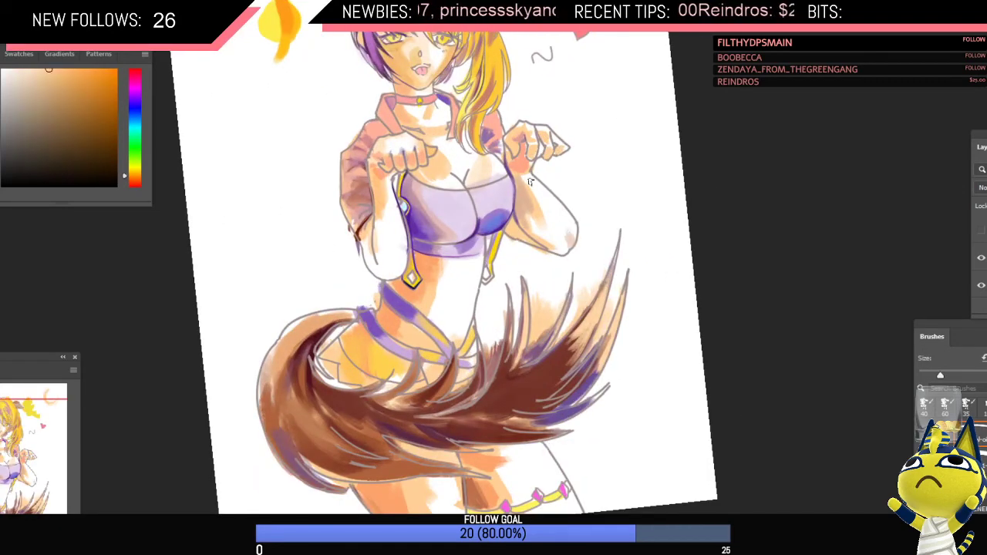
key(ctrl+minus)
key(h)
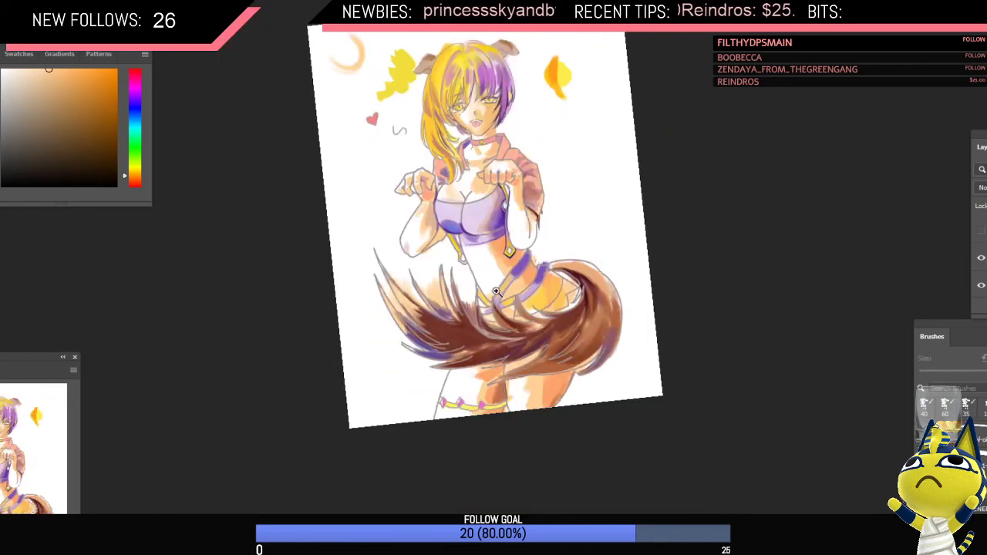
key(ctrl+equal)
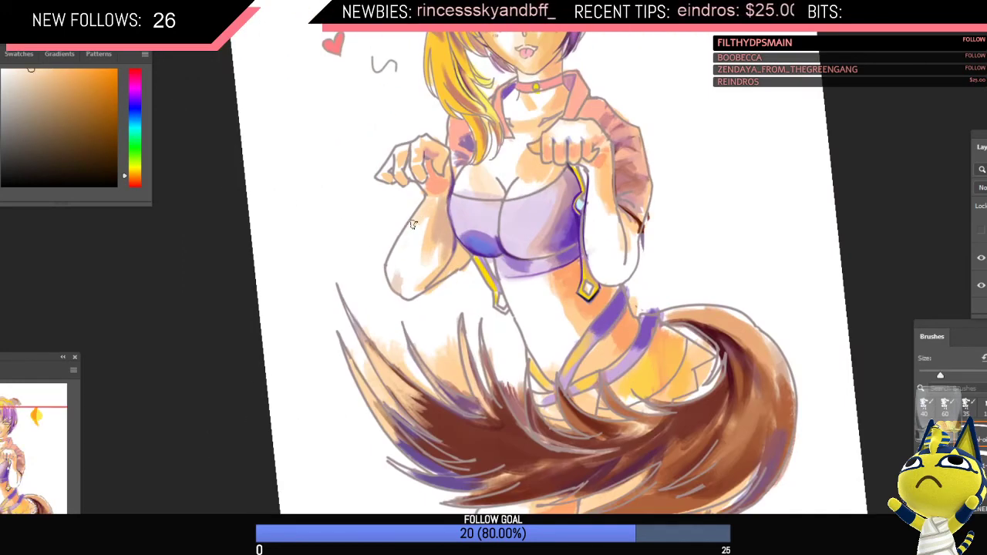
alt+click(440, 176)
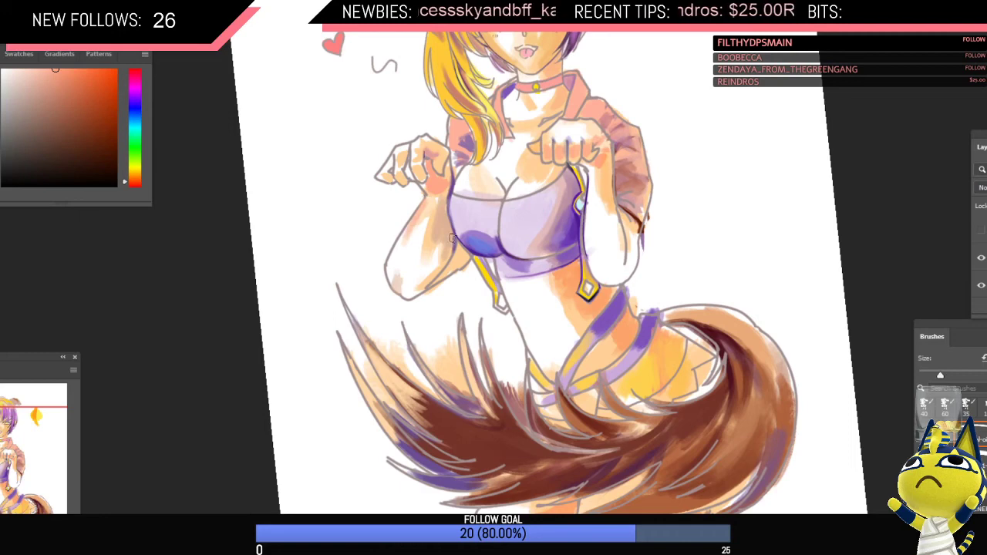
key(ctrl+minus)
key(h)
key(ctrl+equal)
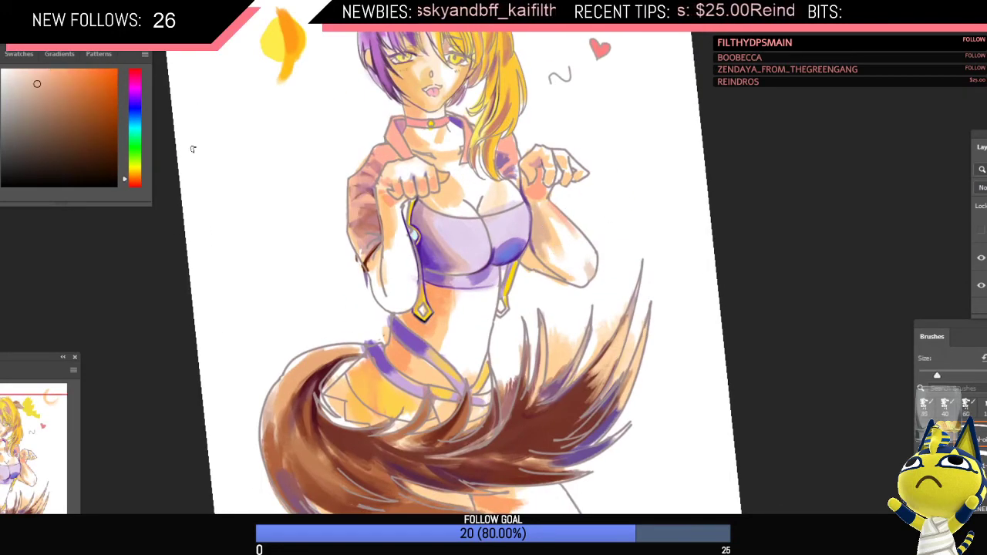
Step: Choose a dark orange-brown and, with a smaller brush, darken the edge where the ponytail-side wrist meets the forearm
click(94, 123)
key(bracketleft)
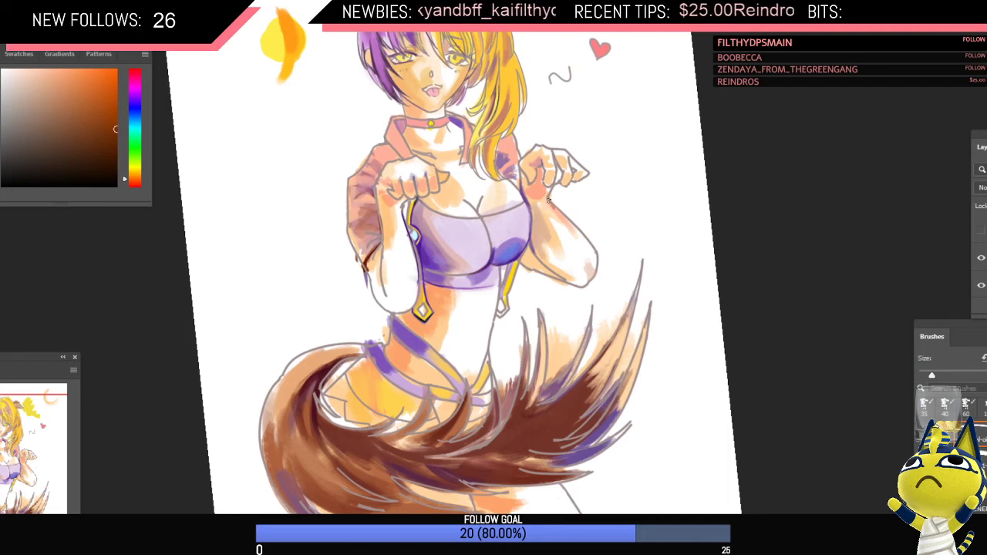
key(ctrl+minus)
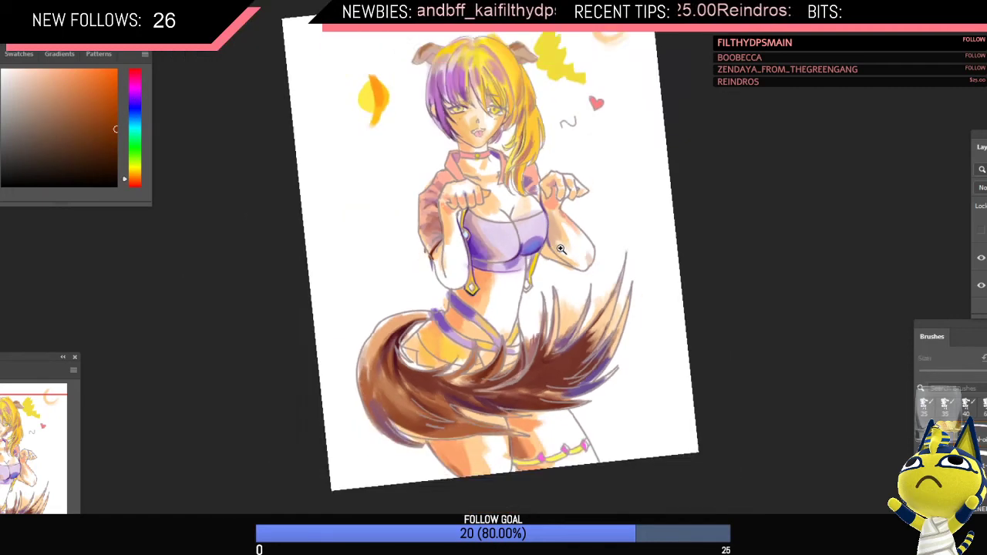
key(r)
drag(630, 149, 672, 204)
key(ctrl+h)
scroll(452, 205, down, 3)
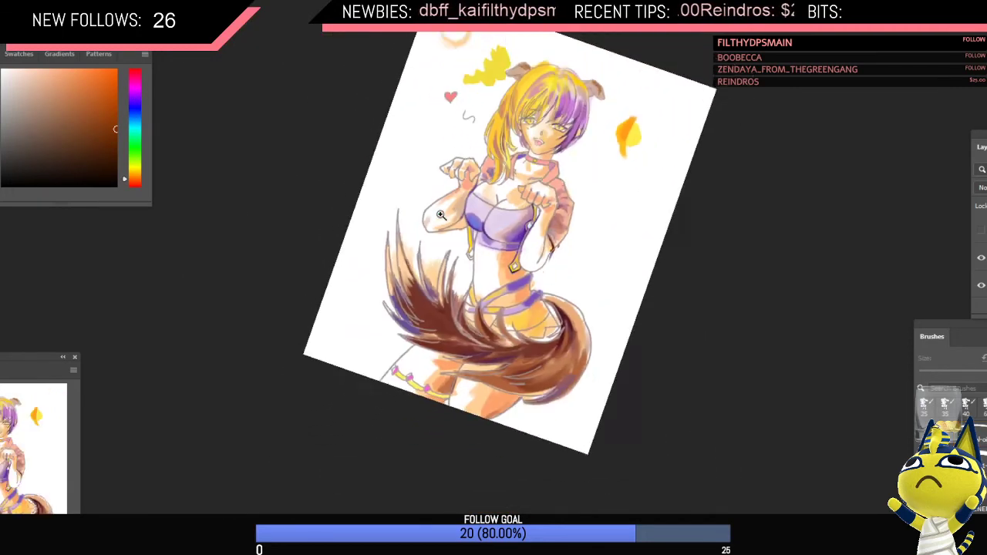
scroll(452, 205, up, 3)
drag(438, 191, 410, 217)
key(b)
scroll(439, 212, up, 4)
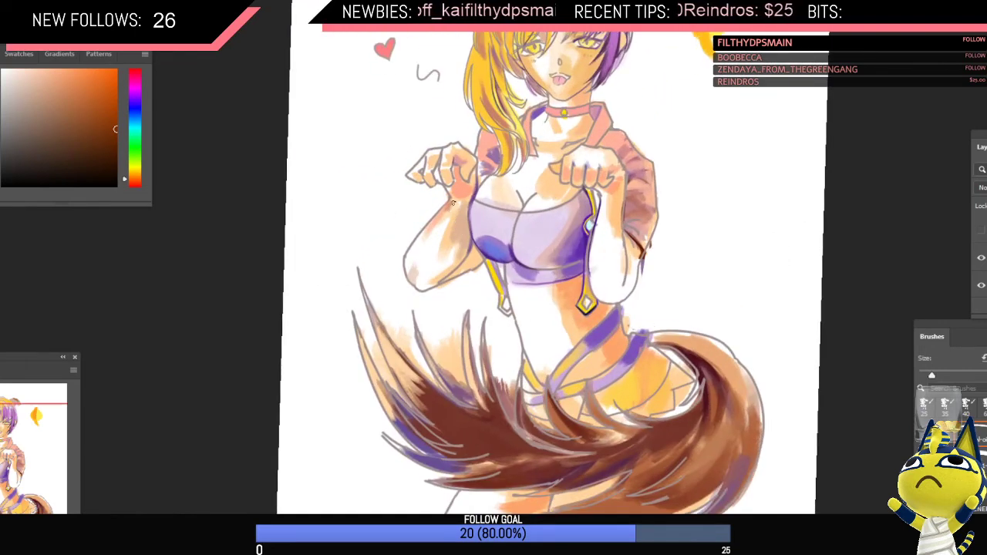
Step: Sample peach, blue and greyish-purple tones around the ponytail-side wrist and blend them where it meets the forearm
alt+click(454, 201)
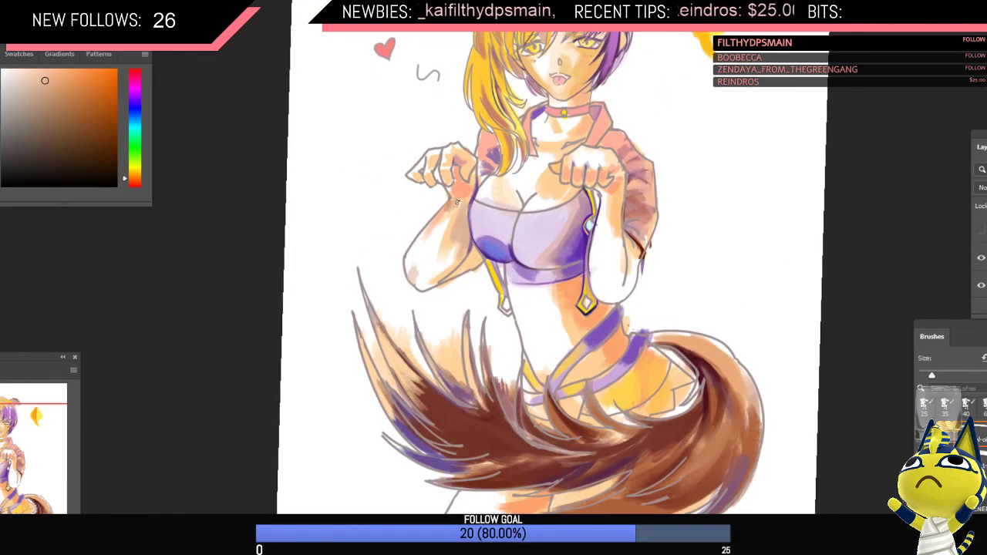
scroll(457, 202, down, 2)
alt+click(456, 203)
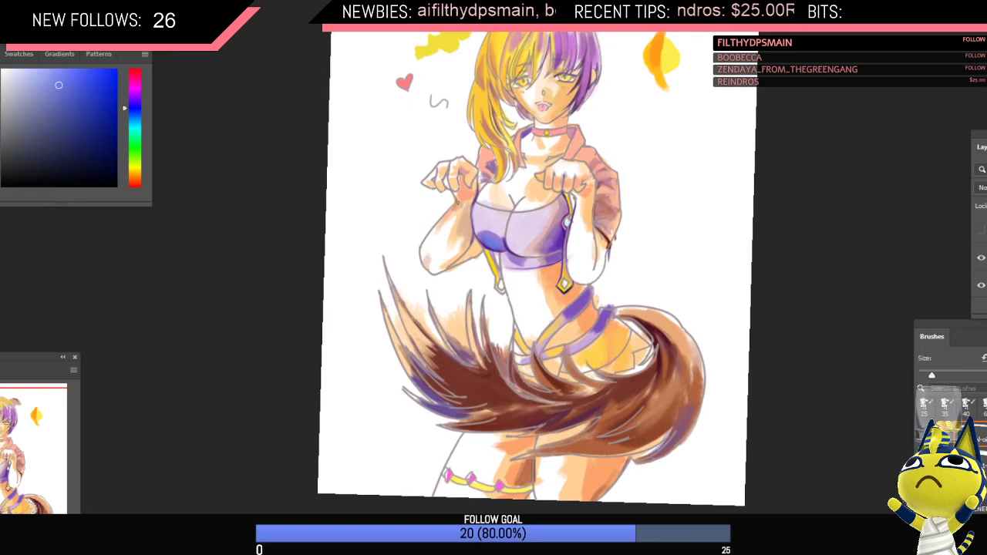
alt+click(459, 205)
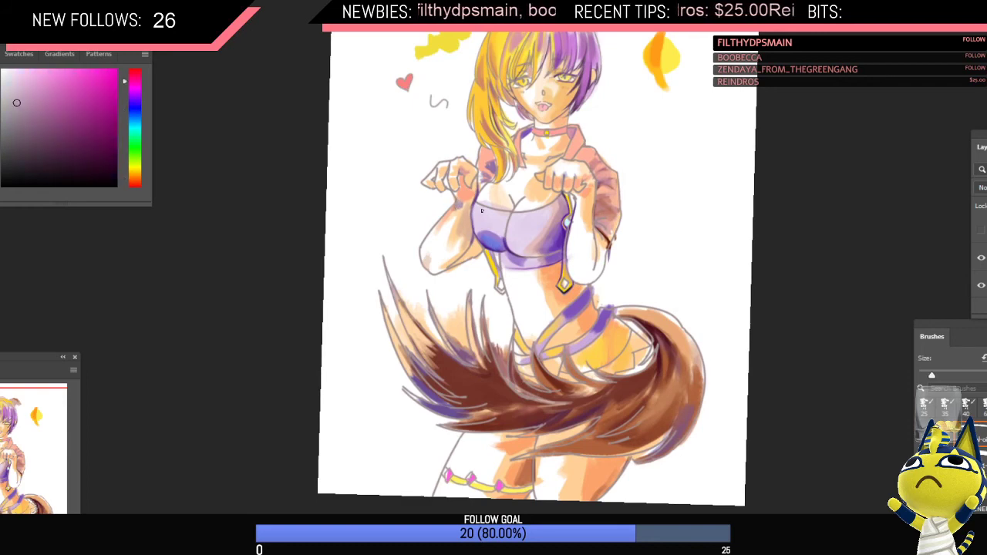
Step: Sample white, paint over the grey outline along the ponytail-side elbow and outer forearm, and mirror the canvas to check it
scroll(482, 210, down, 2)
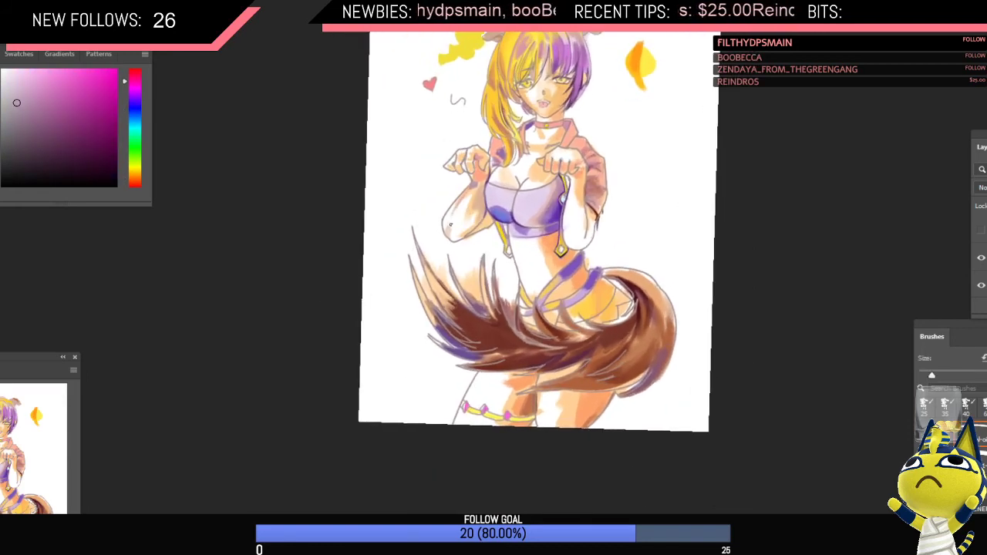
alt+click(441, 217)
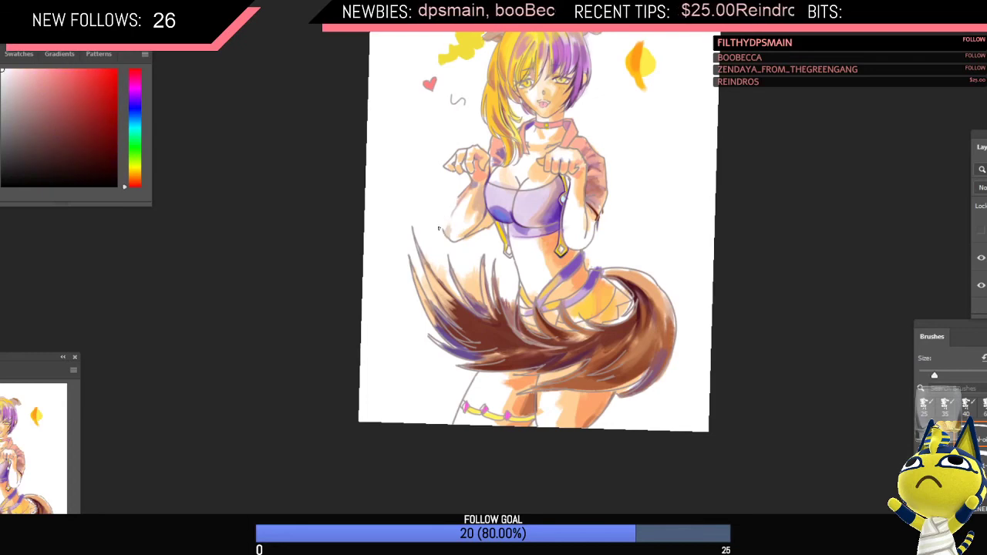
scroll(475, 211, down, 1)
key(ctrl+shift+h)
scroll(609, 210, up, 4)
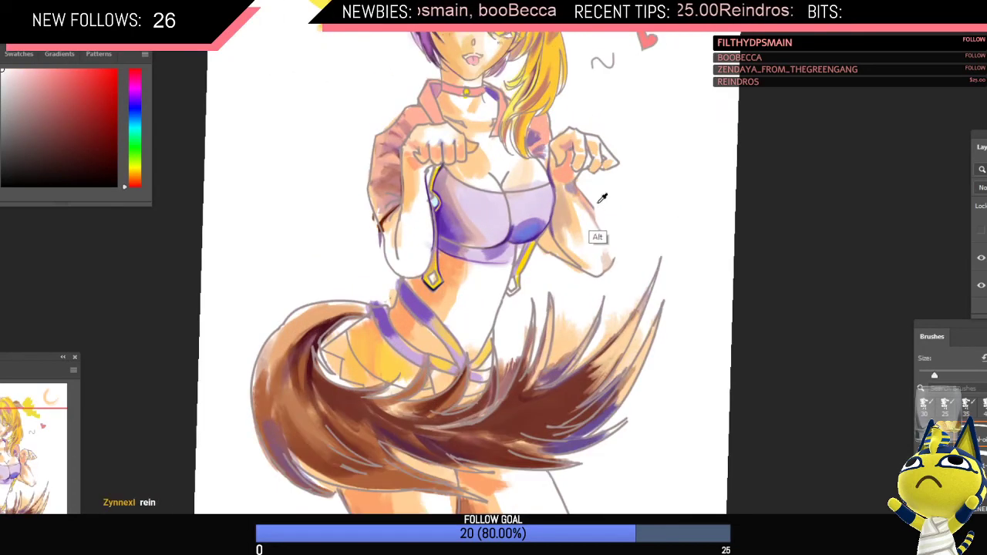
Step: Sample a reddish brown from the tail and, with a smaller brush, redraw the ponytail-side forearm's outer outline down to the elbow
alt+click(567, 392)
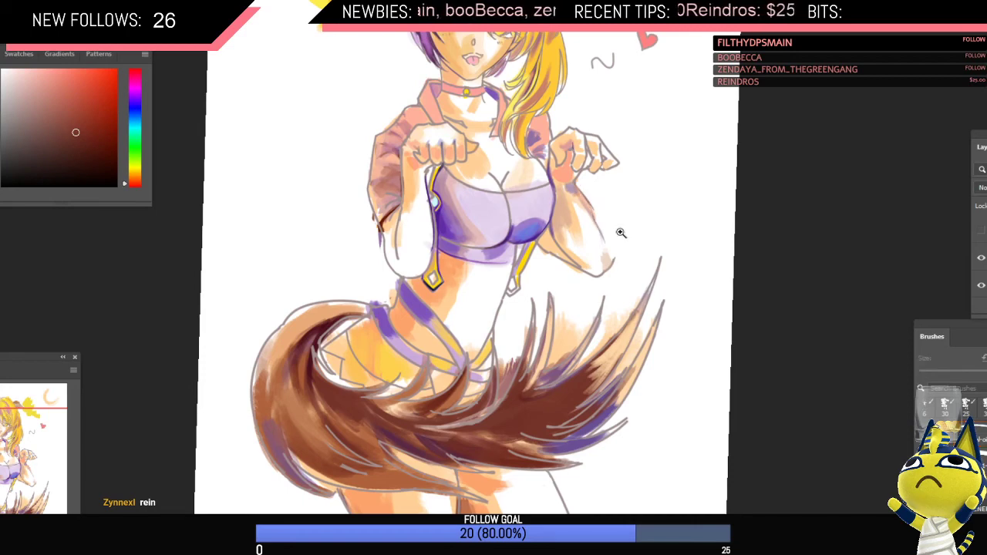
scroll(622, 233, down, 3)
key(h)
scroll(663, 241, up, 1)
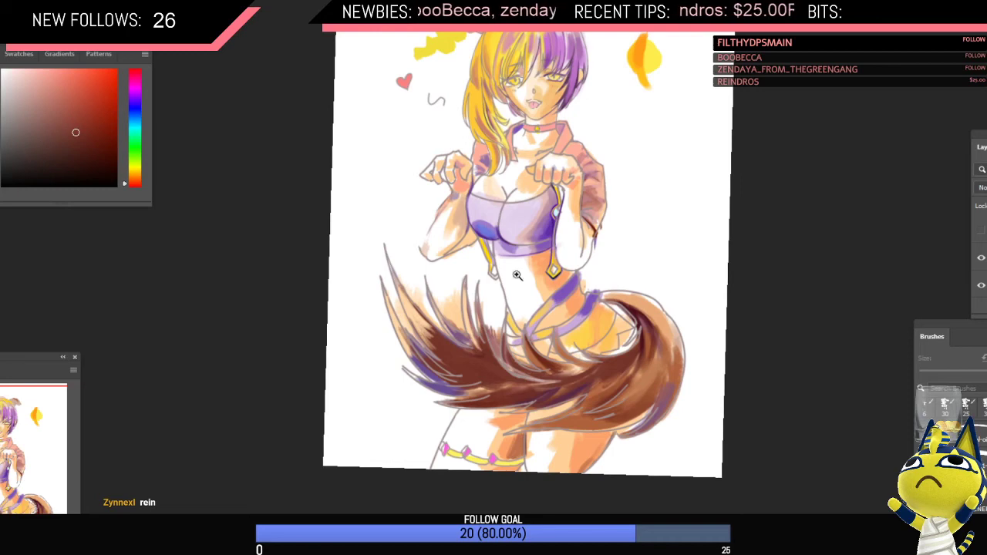
scroll(439, 235, up, 3)
scroll(468, 222, down, 3)
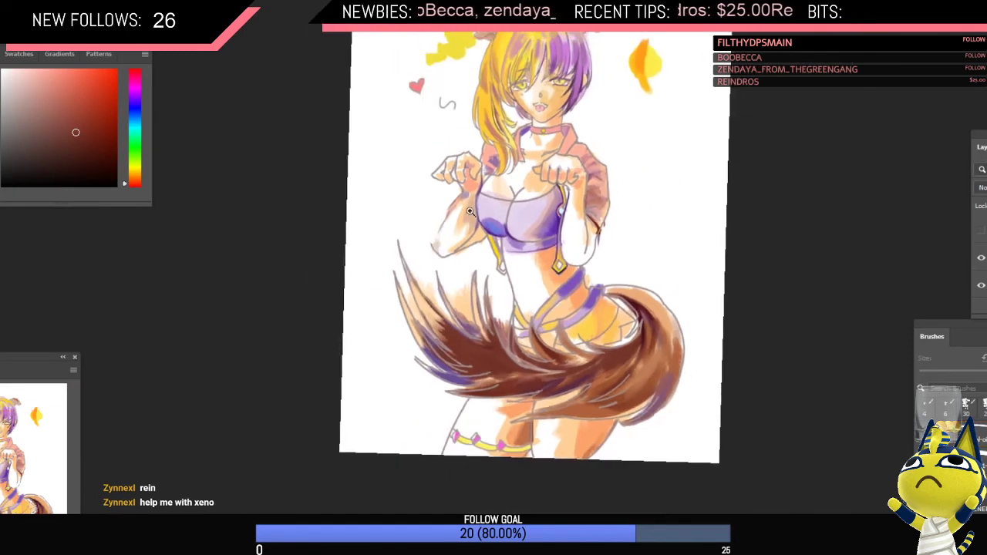
scroll(470, 211, up, 1)
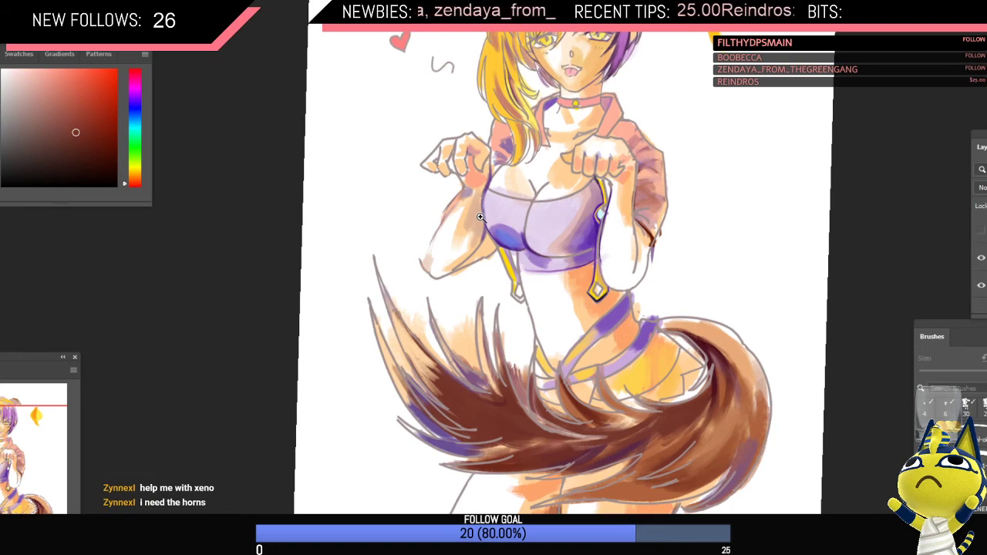
drag(509, 186, 467, 231)
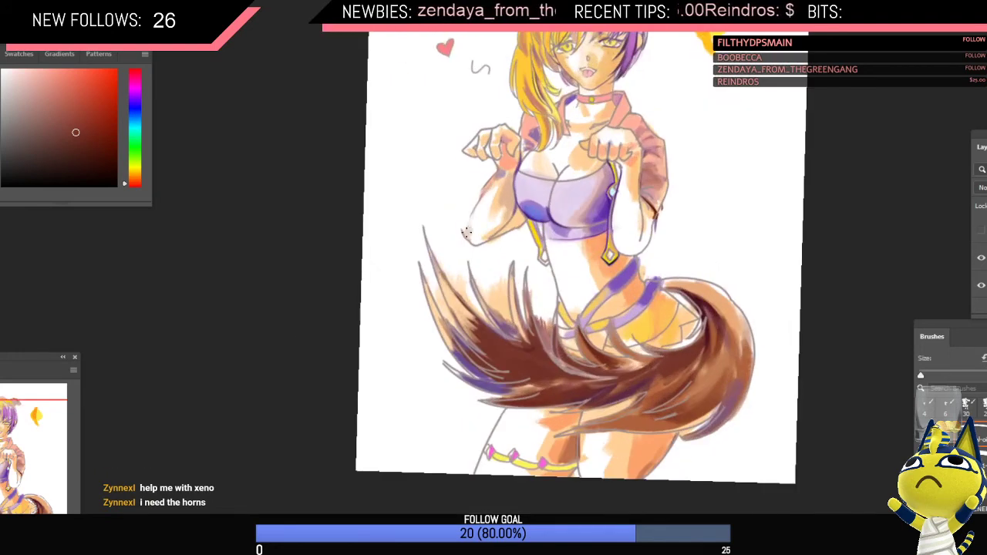
Step: Sample a purple from the top's shadow and add it as an accent along the ponytail-side wrist and forearm edge
alt+click(549, 210)
alt+click(549, 210)
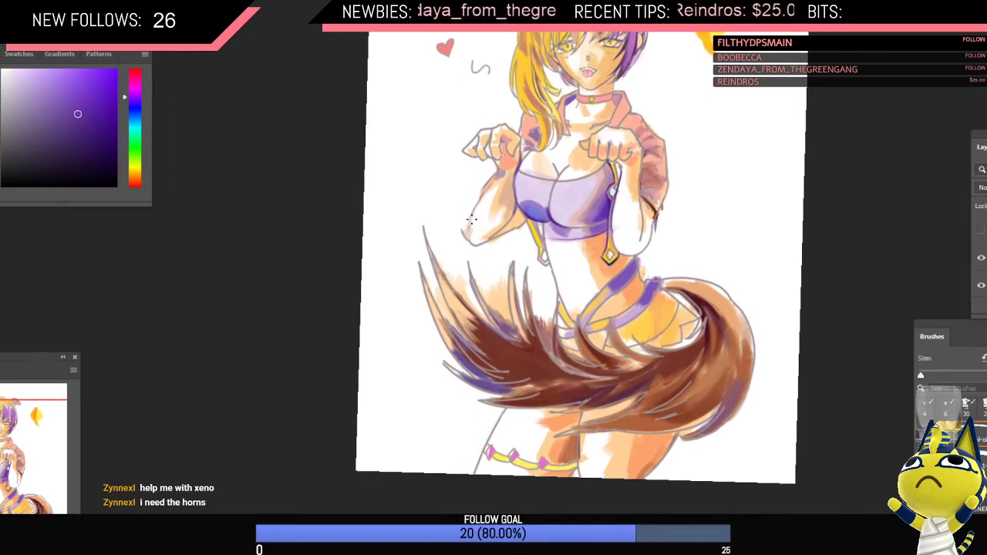
drag(527, 219, 519, 216)
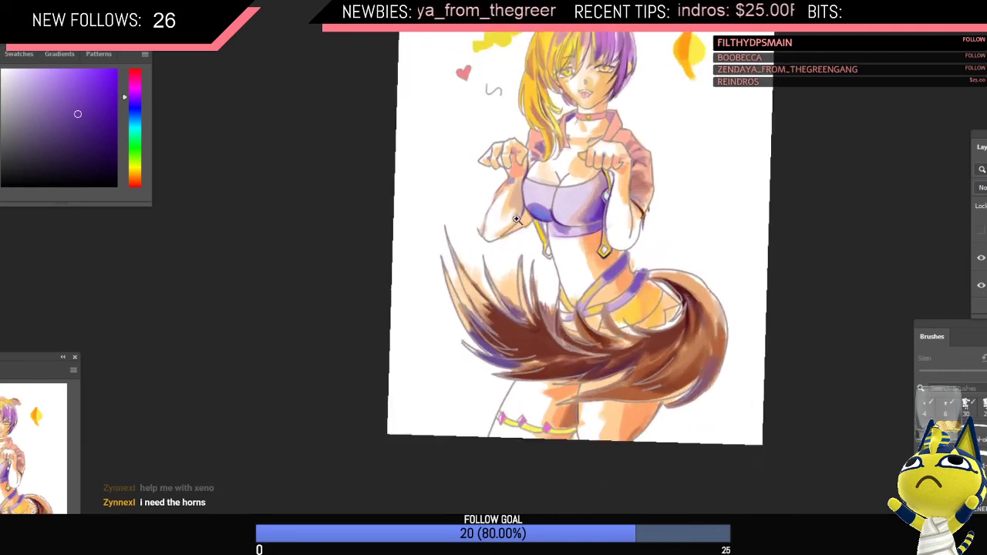
Step: Sample white, mirror the canvas and clean up the outer edge of the ponytail-side forearm and elbow
alt+click(478, 230)
key(ctrl+shift+h)
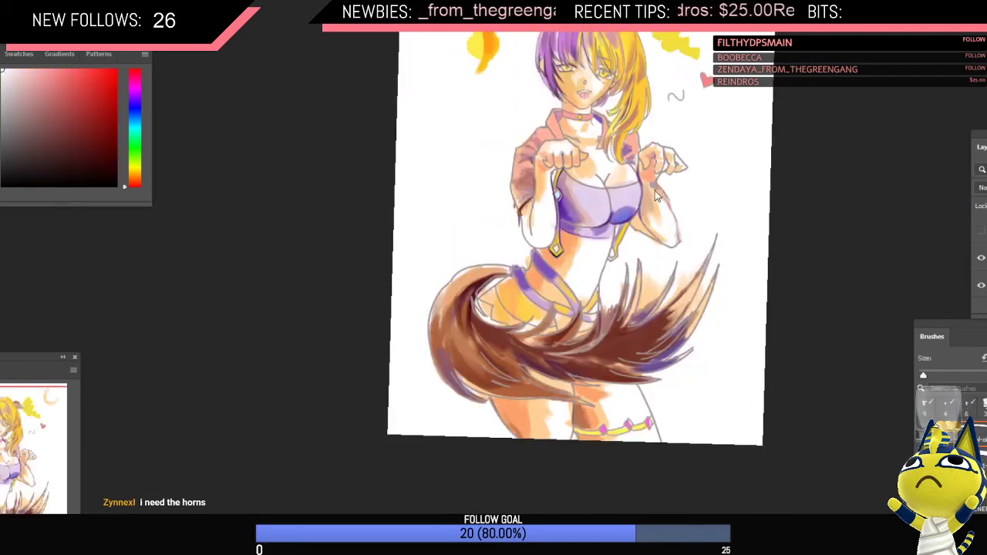
scroll(645, 209, down, 1)
scroll(638, 207, right, 2)
scroll(606, 205, up, 2)
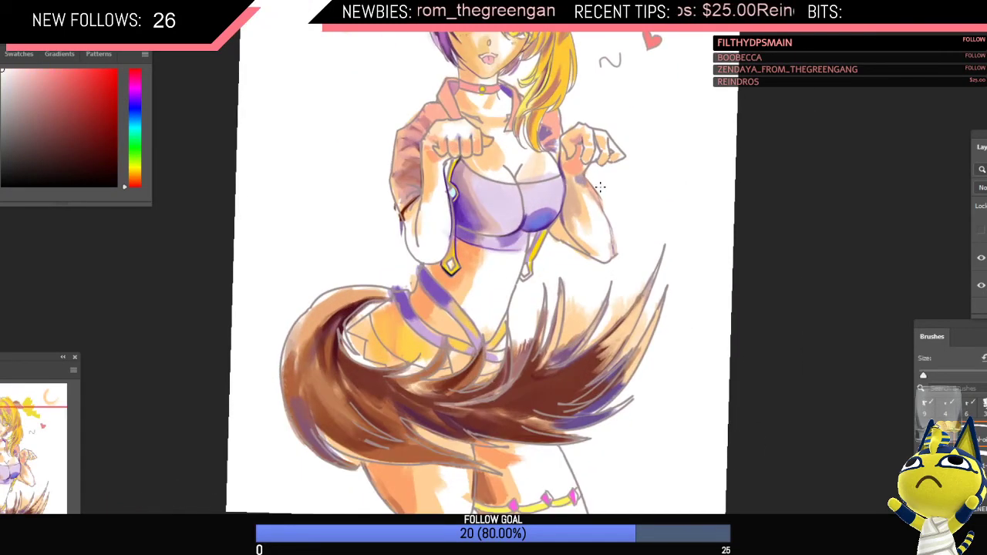
scroll(609, 205, down, 2)
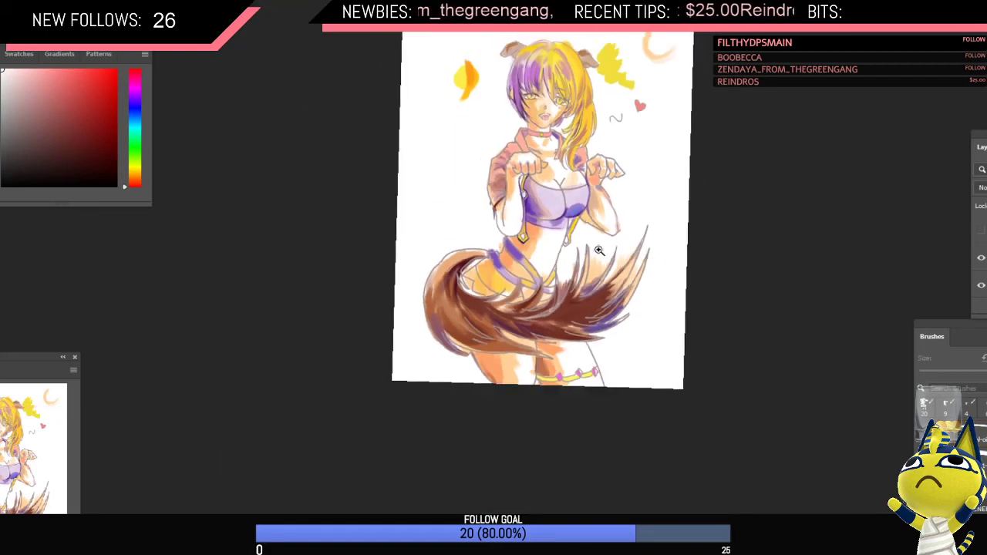
Step: Mirror the canvas back, pick a dark orange-brown and shade the yellow pendant strap hanging below the ponytail-side of the top
key(h)
mouse_move(520, 188)
mouse_down()
mouse_move(550, 183)
mouse_move(524, 163)
mouse_move(477, 188)
mouse_up()
alt+click(666, 229)
drag(548, 200, 538, 210)
mouse_move(547, 216)
mouse_down()
mouse_move(524, 213)
mouse_move(544, 213)
mouse_up()
drag(536, 249, 540, 239)
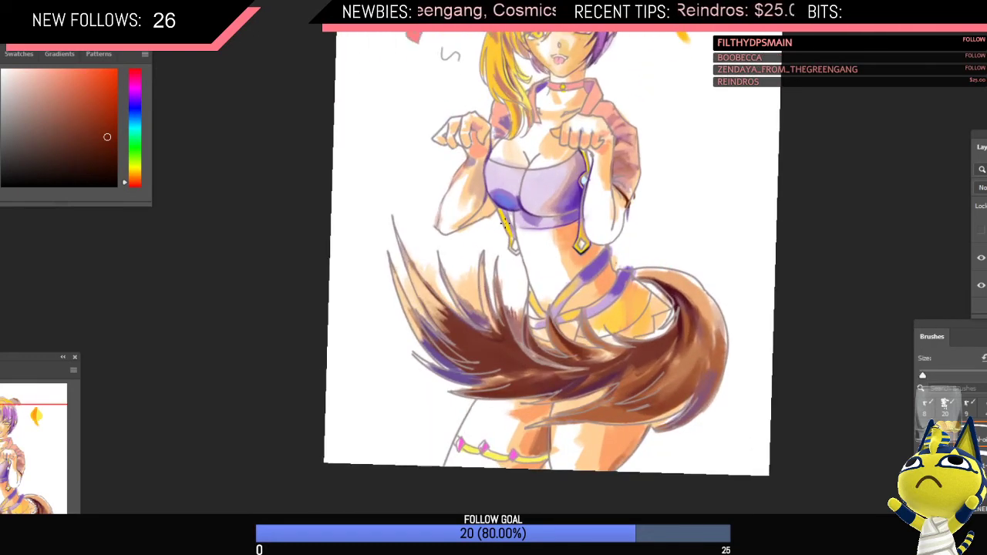
key([)
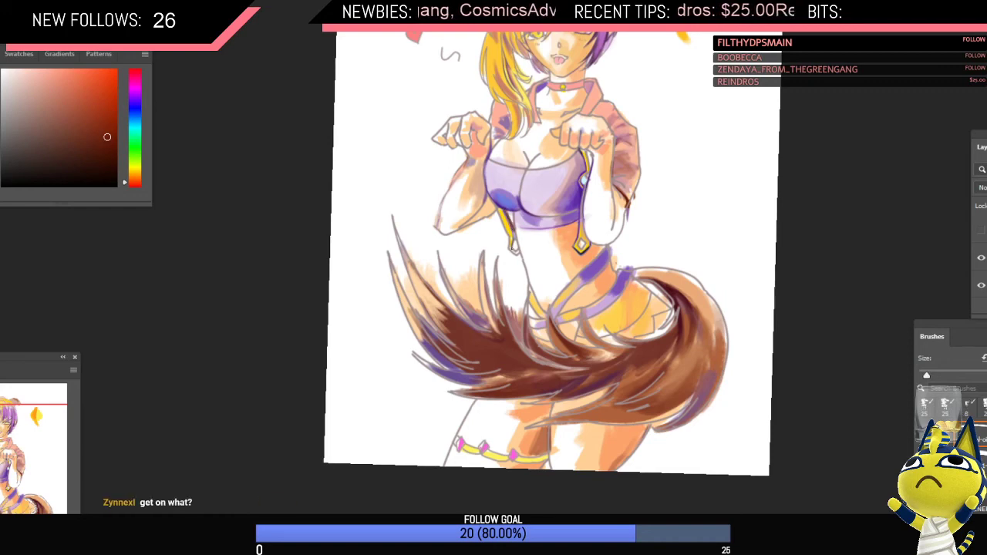
Step: Mirror the canvas and, with a smaller brush, strengthen the ponytail-side elbow's outline in the dark orange-brown
drag(583, 241, 568, 274)
key(ctrl+shift+h)
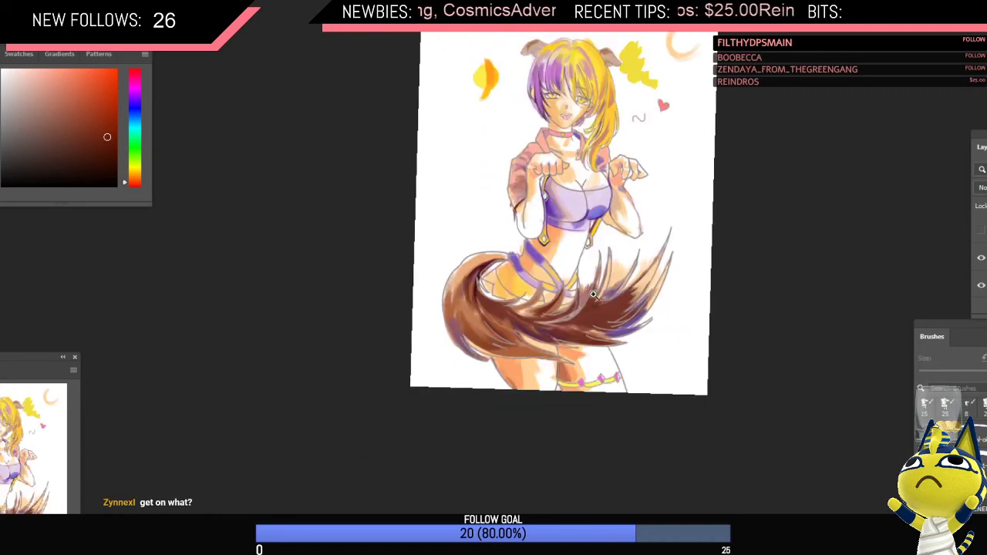
scroll(566, 280, up, 3)
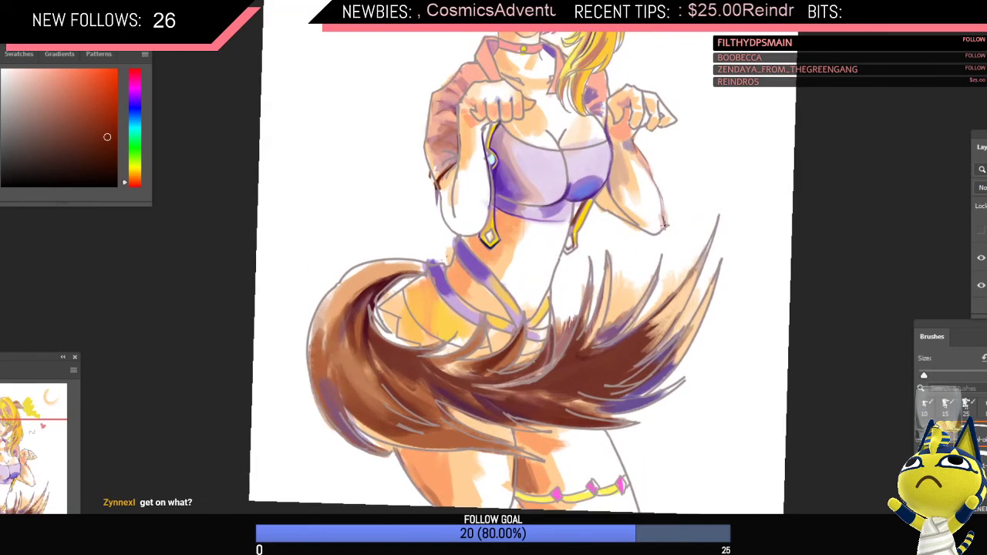
scroll(584, 252, down, 3)
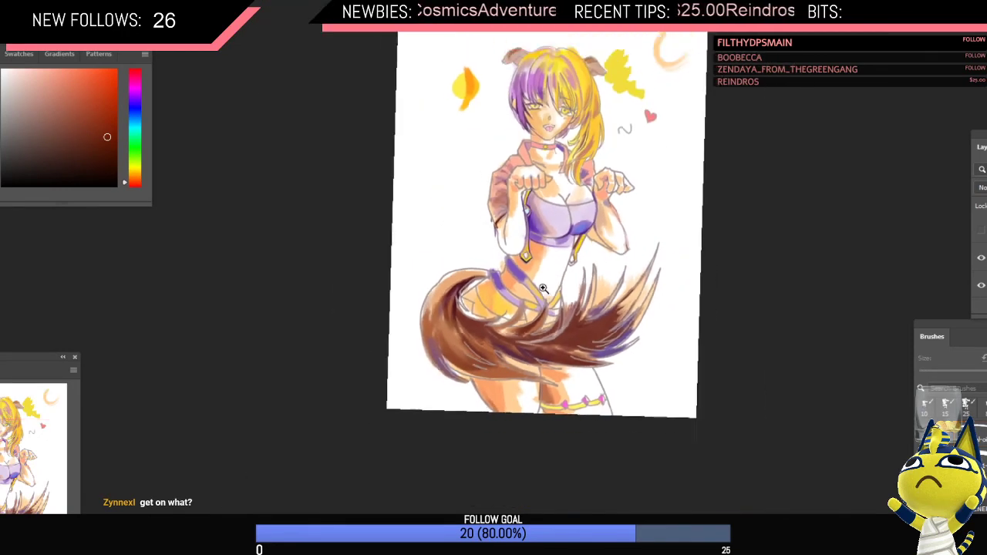
Step: Sample a light pinkish purple from the hair and paint a soft strand through the purple fringe
scroll(486, 118, up, 3)
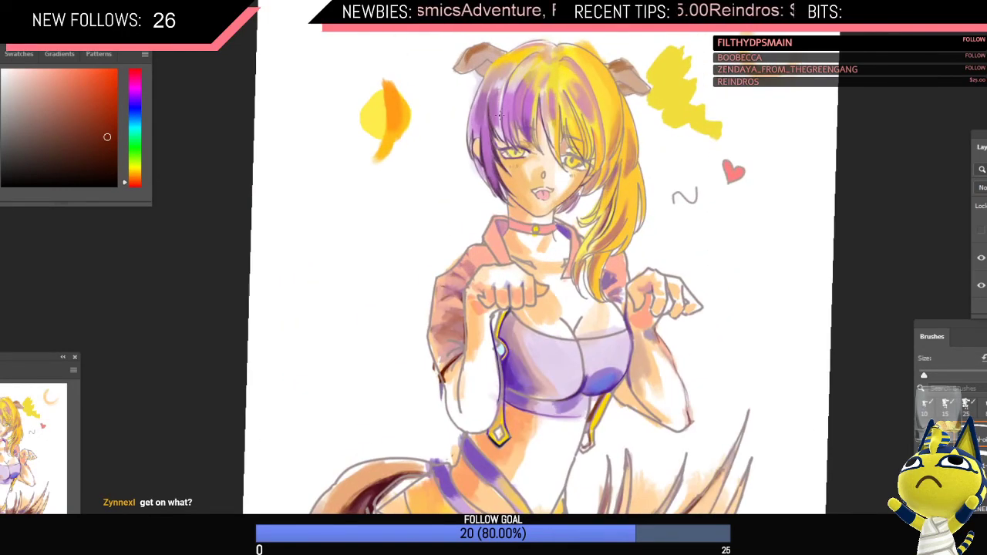
scroll(540, 263, down, 3)
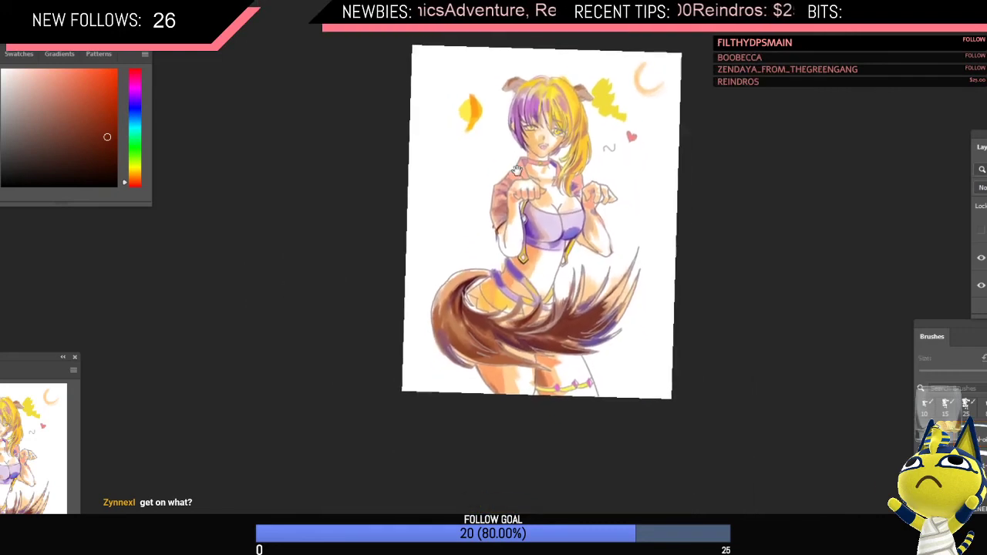
scroll(540, 255, up, 3)
alt+click(498, 116)
drag(502, 92, 502, 116)
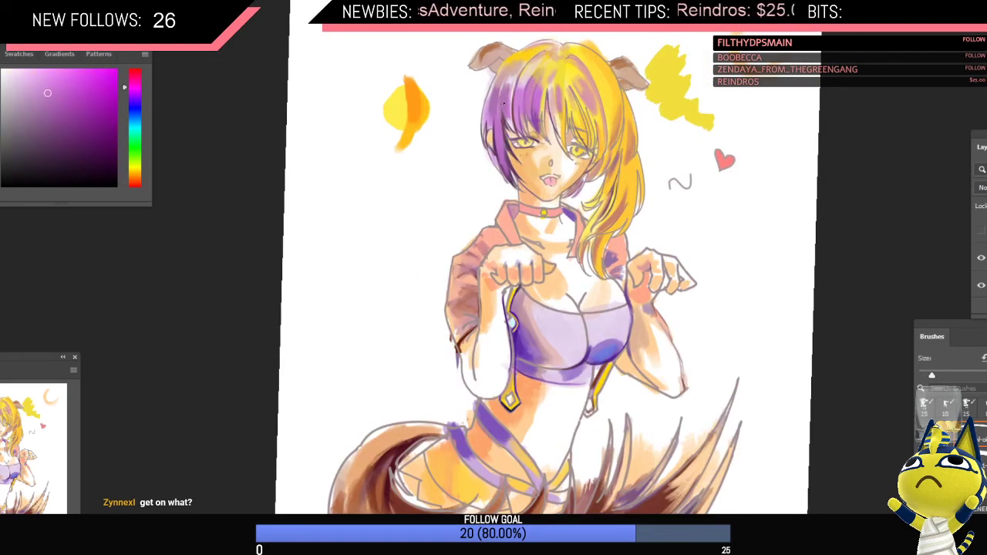
Step: Sample the waist strap's purple, shift it to a saturated violet and darken the upper strap's outer end with a larger brush
scroll(533, 193, down, 3)
drag(514, 204, 510, 168)
alt+click(503, 267)
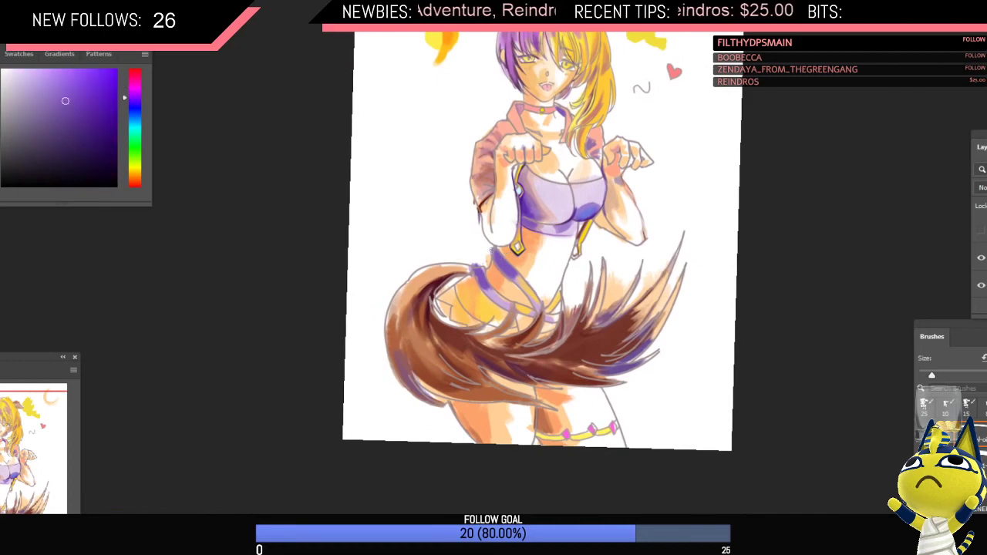
drag(91, 106, 116, 108)
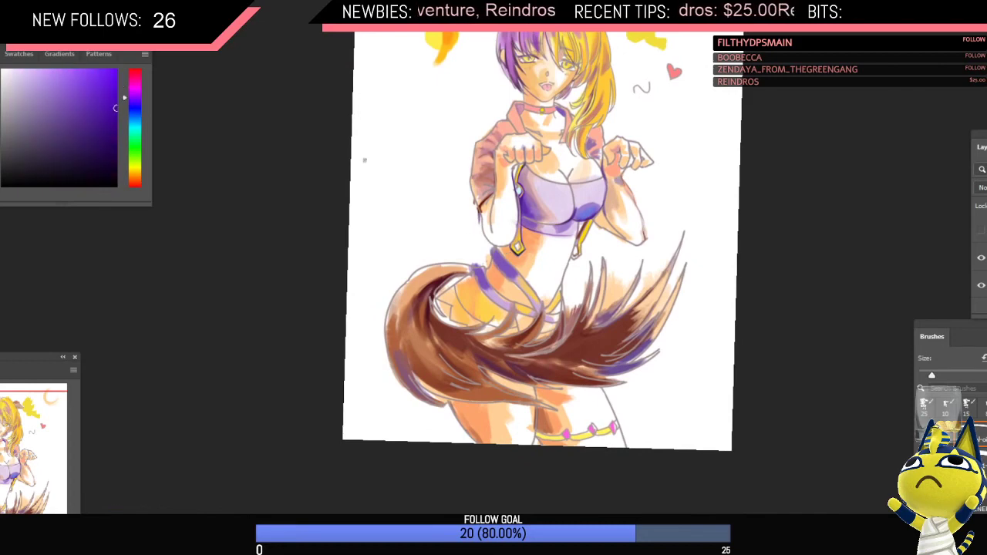
key(bracketright)
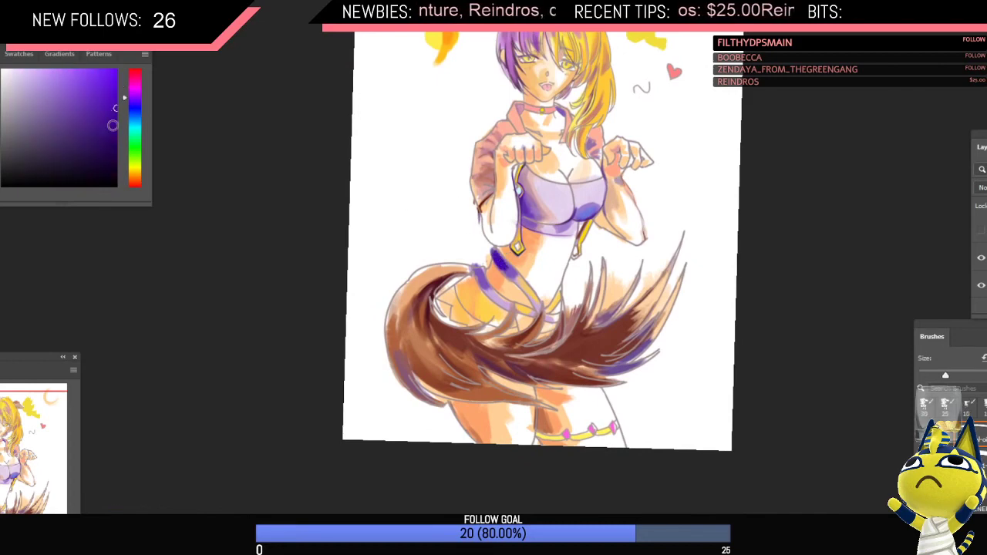
Step: Layer turquoise over the outer ends of both waist straps, then sample and blend the resulting blue, checking in mirrored view
click(136, 129)
click(93, 79)
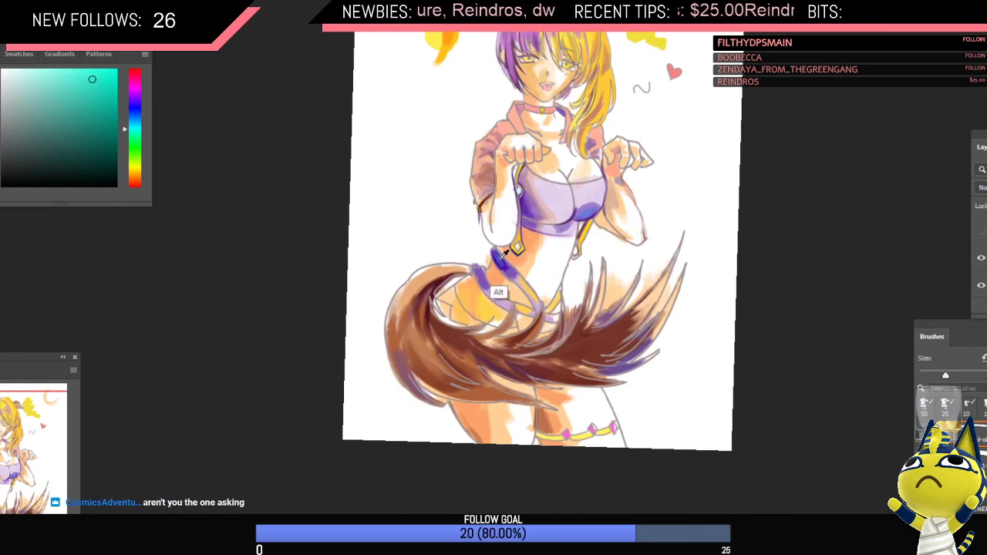
alt+click(497, 258)
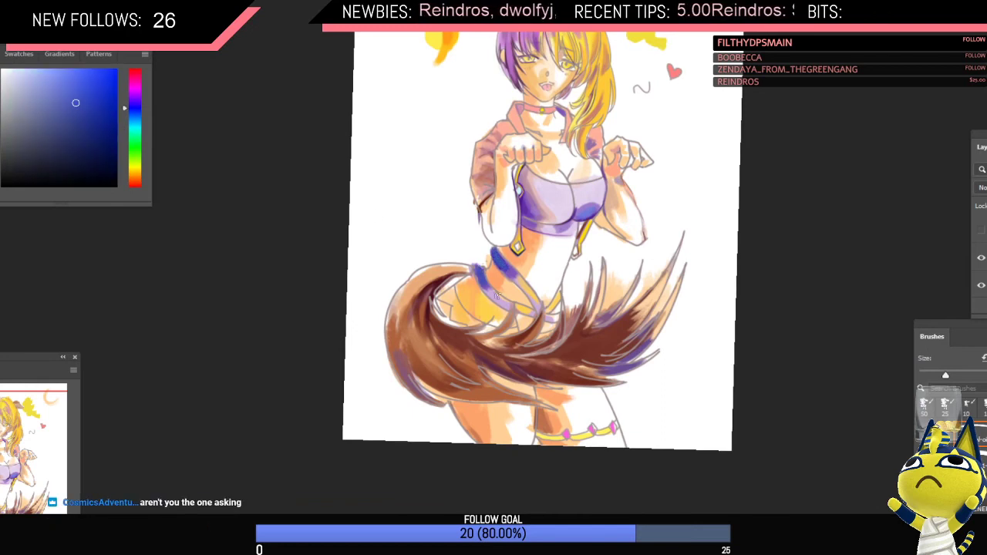
key(ctrl+shift+h)
key(bracketleft)
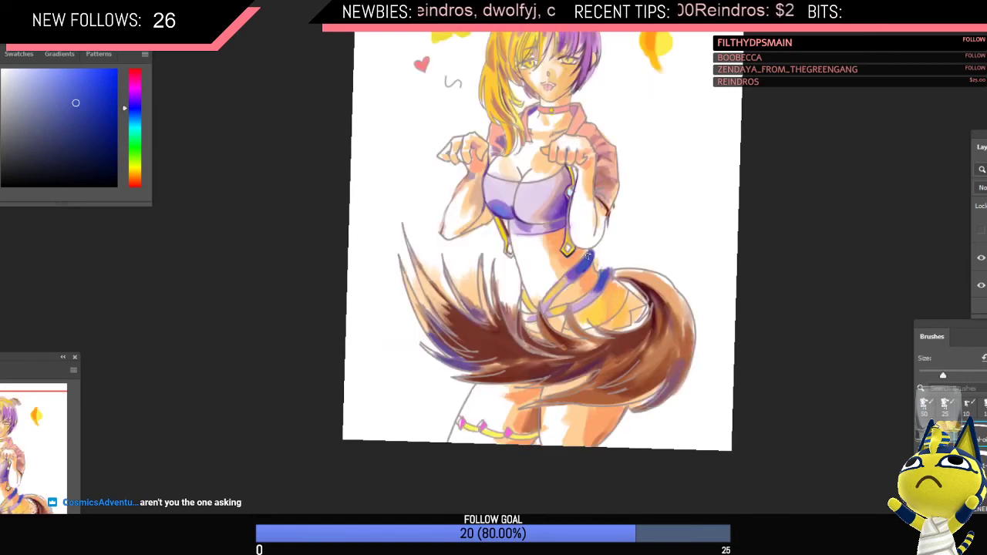
Step: Sample a reddish grey and a dark red and, with a smaller brush, rework the sleeve-side elbow's lower edge above the waist strap
alt+click(600, 254)
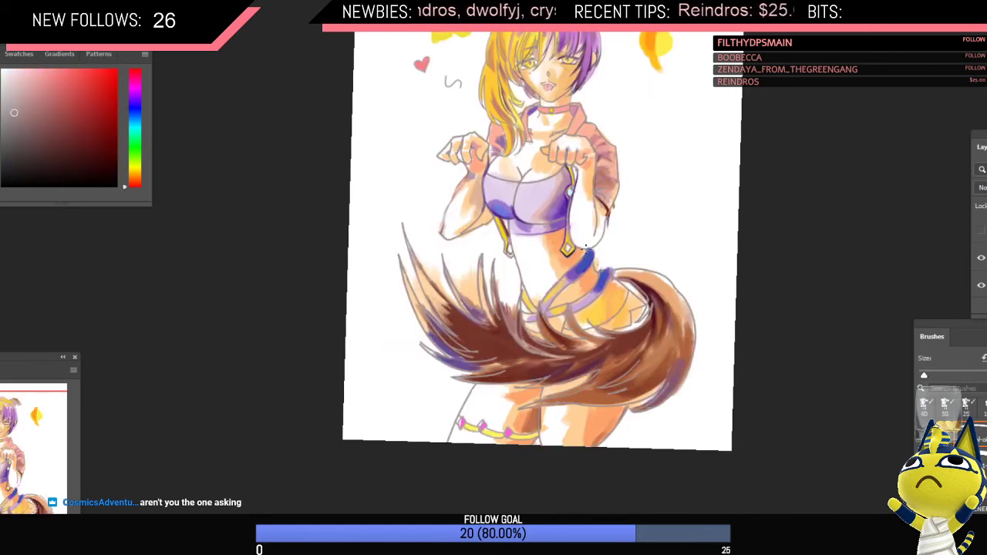
alt+click(644, 295)
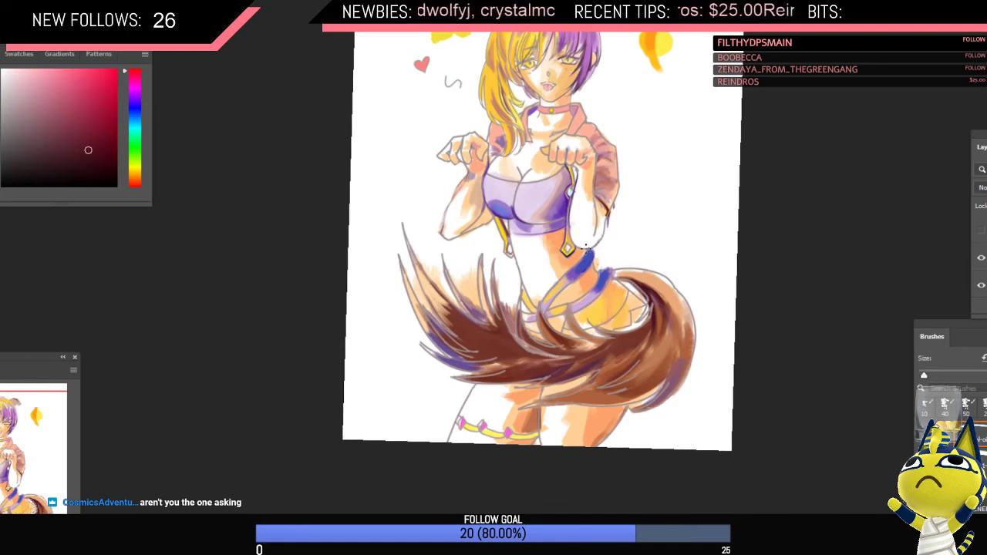
key(z)
alt+click(609, 253)
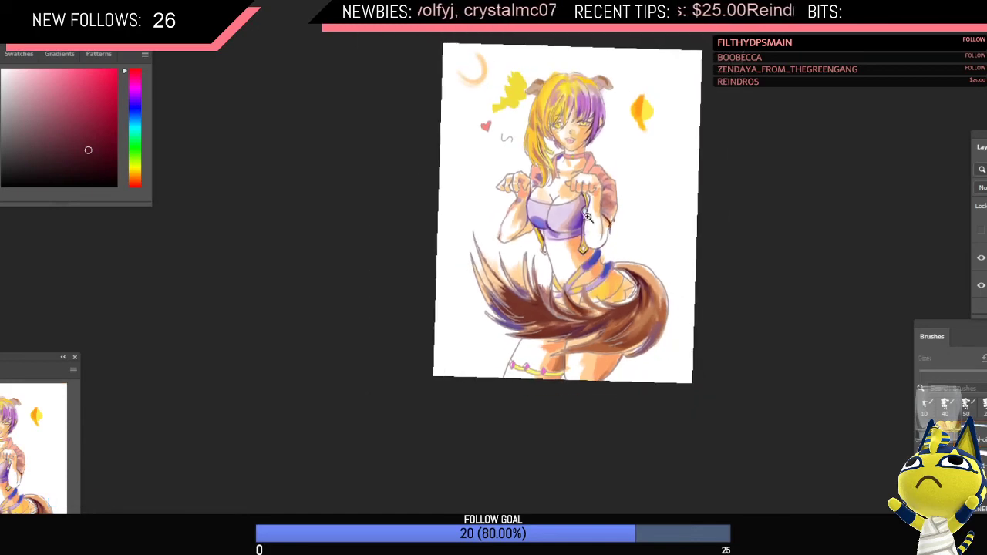
Step: Mirror the canvas, sample white and clean up stray blue paint around the waist strap's upper end below the elbow
key(ctrl+shift+h)
scroll(557, 243, up, 2)
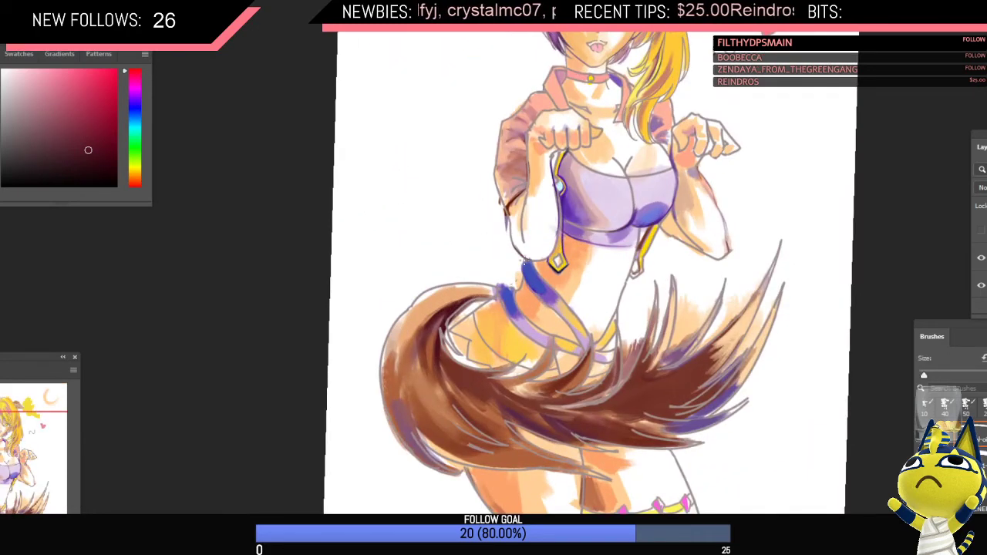
alt+click(530, 256)
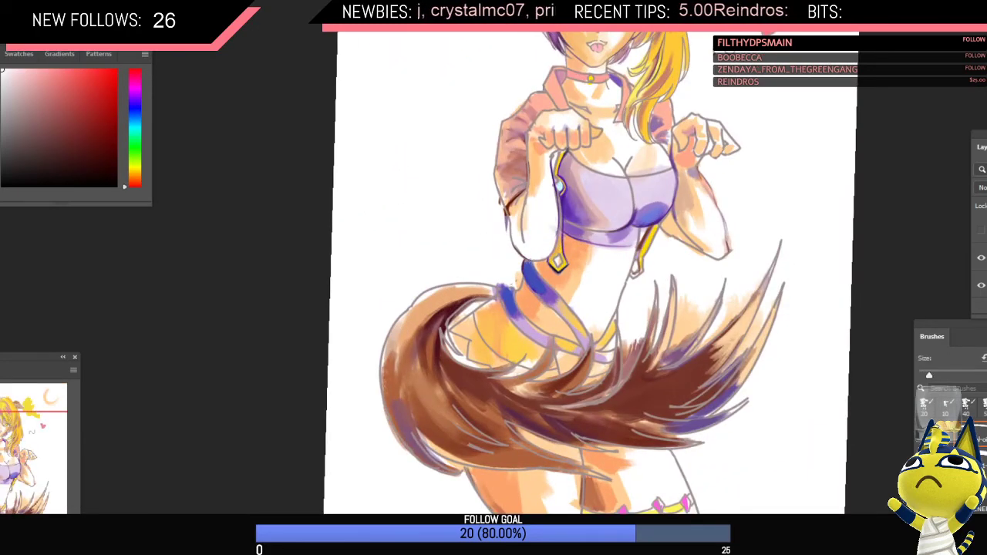
Step: Sample the upper waist strap's pale yellow and extend it along the strap's upper edge toward the blue end with a slightly larger brush
alt+shift+right_click(529, 266)
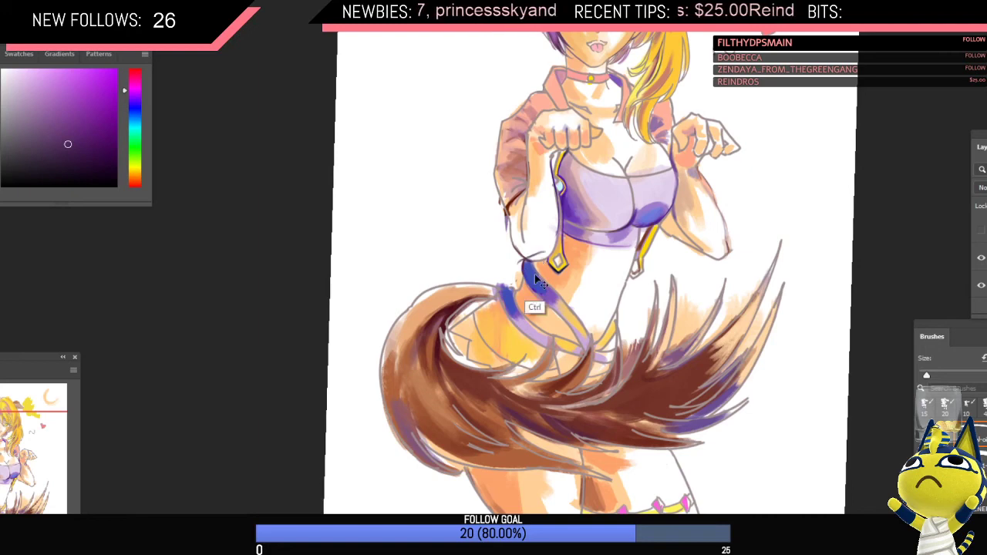
key(ctrl+z)
drag(564, 293, 532, 288)
drag(549, 280, 501, 219)
drag(511, 219, 534, 242)
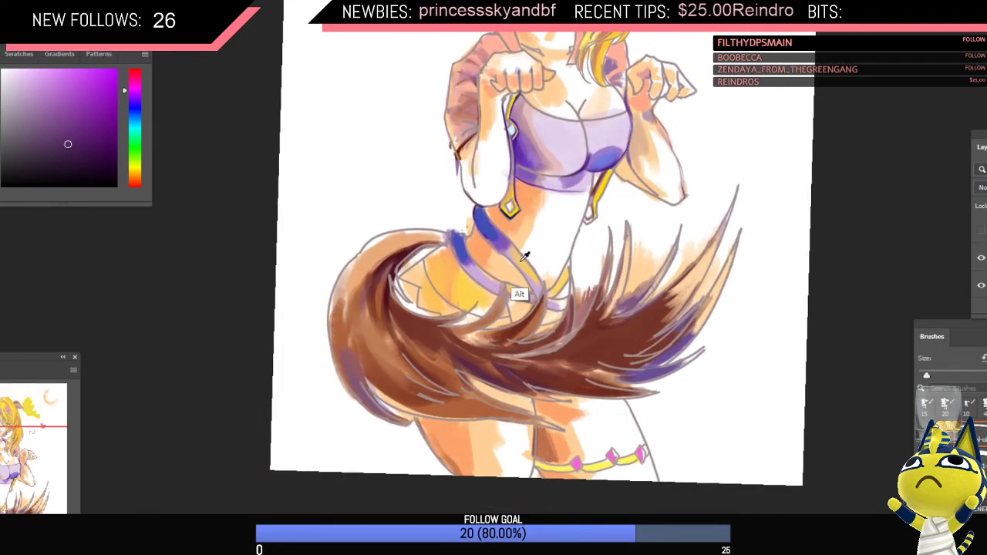
alt+click(519, 288)
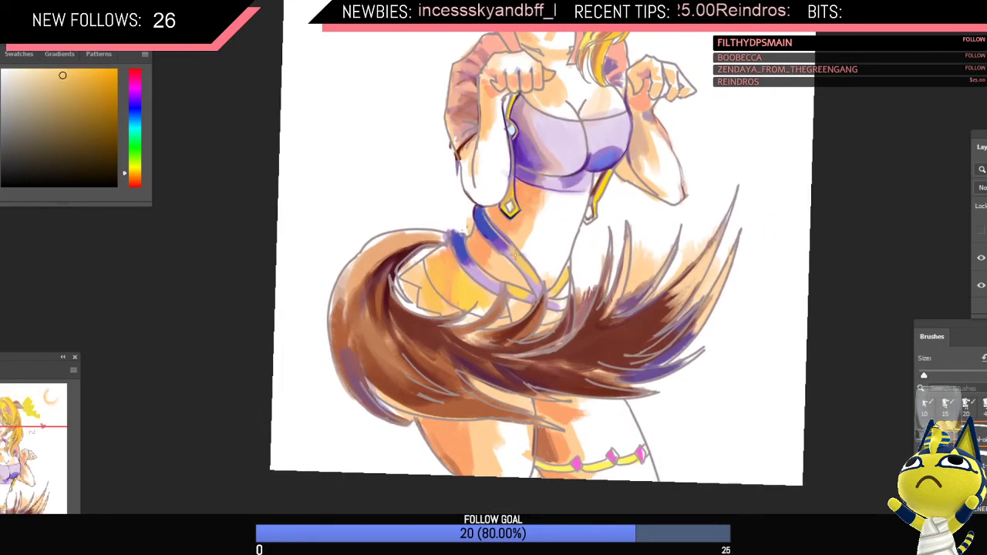
key(bracketright)
drag(493, 223, 515, 257)
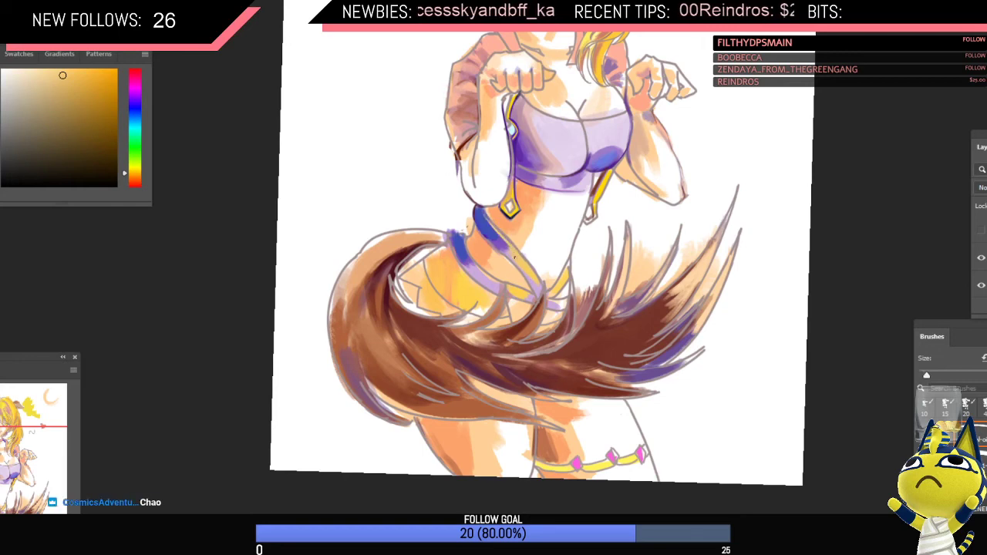
Step: Mirror the canvas, sample a blue and a dark red, and outline the upper waist strap's lower edge with a smaller brush
scroll(551, 246, down, 5)
key(ctrl+shift+h)
scroll(597, 222, up, 7)
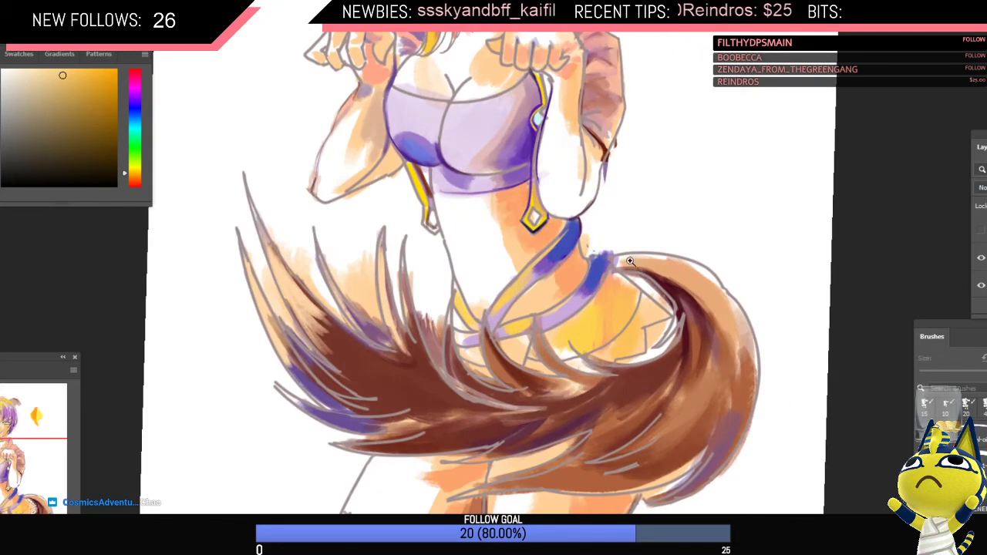
alt+click(571, 241)
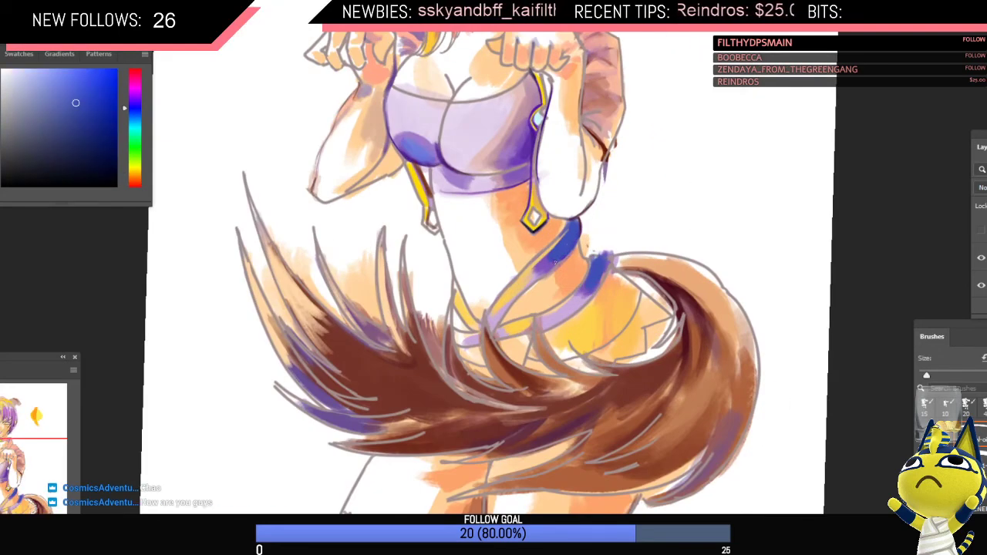
alt+click(669, 282)
key(bracketleft)
key(bracketleft)
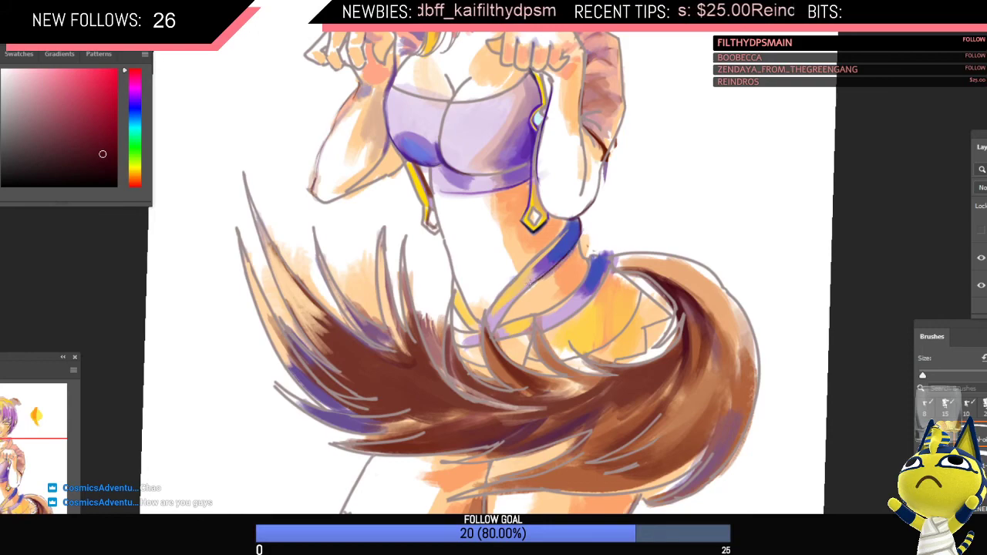
drag(597, 248, 550, 284)
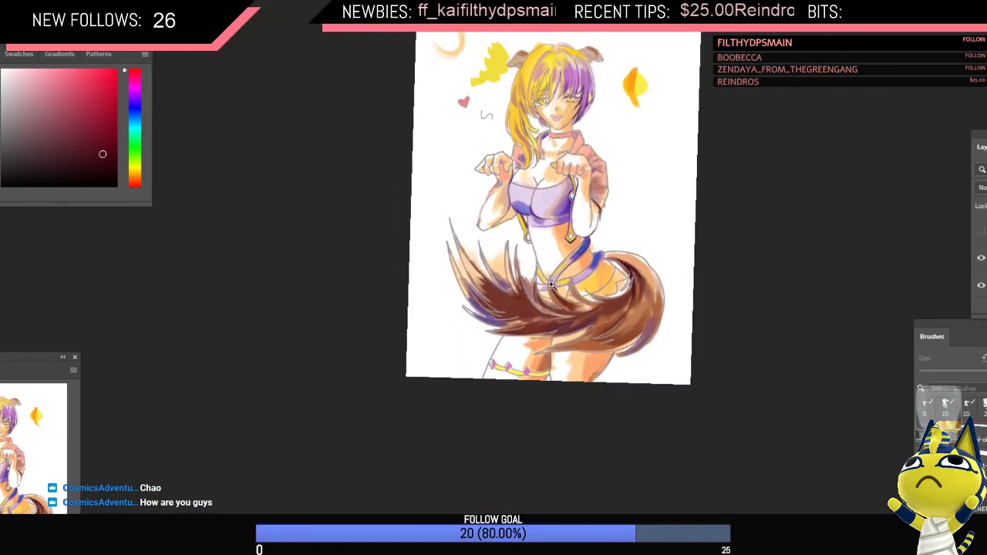
drag(602, 249, 581, 241)
click(634, 255)
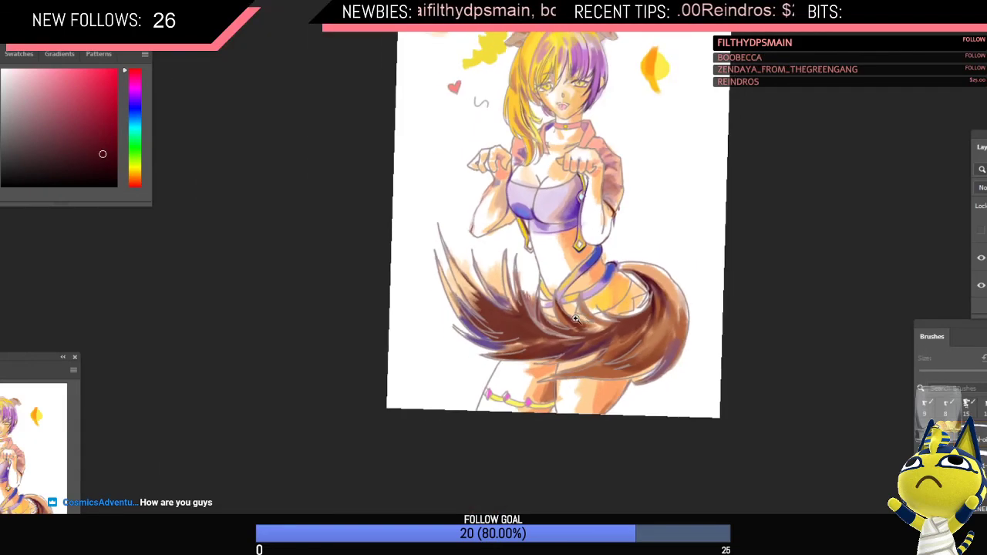
Step: Flip the view back and outline the lower waist strap's outer end in dark red, undoing the first strokes and redrawing with a smaller brush
key(ctrl+shift+h)
drag(503, 265, 526, 265)
click(512, 266)
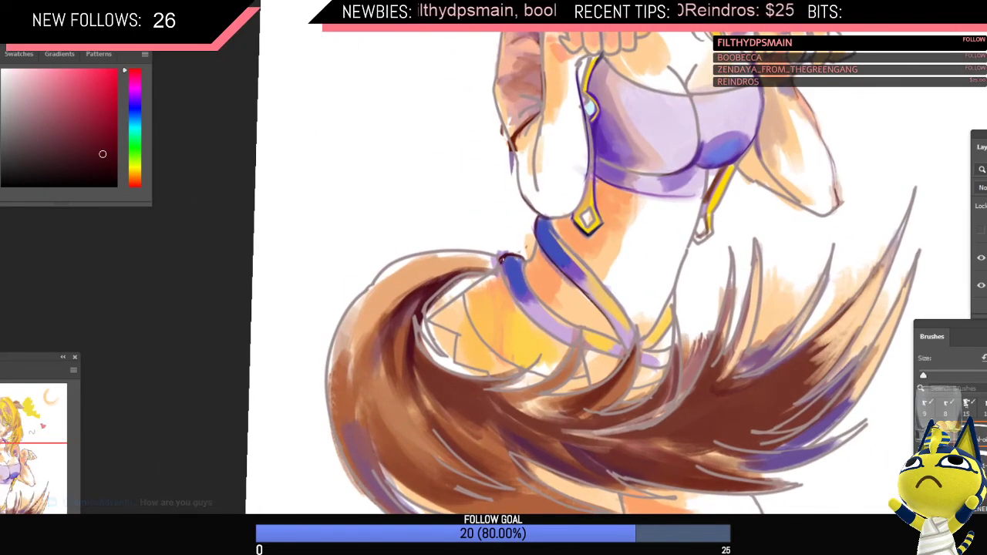
drag(501, 269, 519, 304)
key(ctrl+z)
key(ctrl+z)
key(bracketleft)
drag(500, 268, 524, 314)
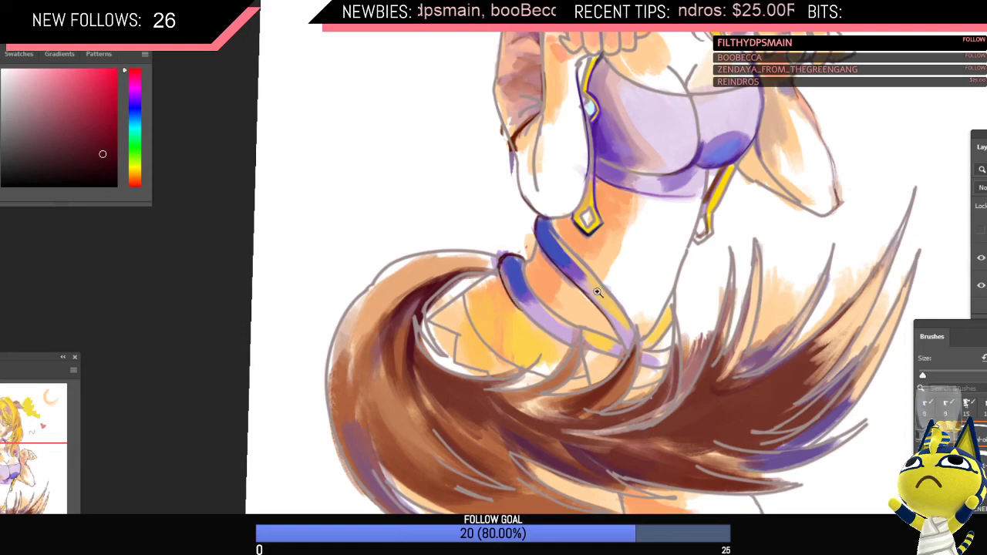
Step: Continue the thin dark red outline along the lower waist strap's bottom edge toward the tail tufts with a finer brush
drag(598, 292, 518, 311)
drag(521, 286, 593, 286)
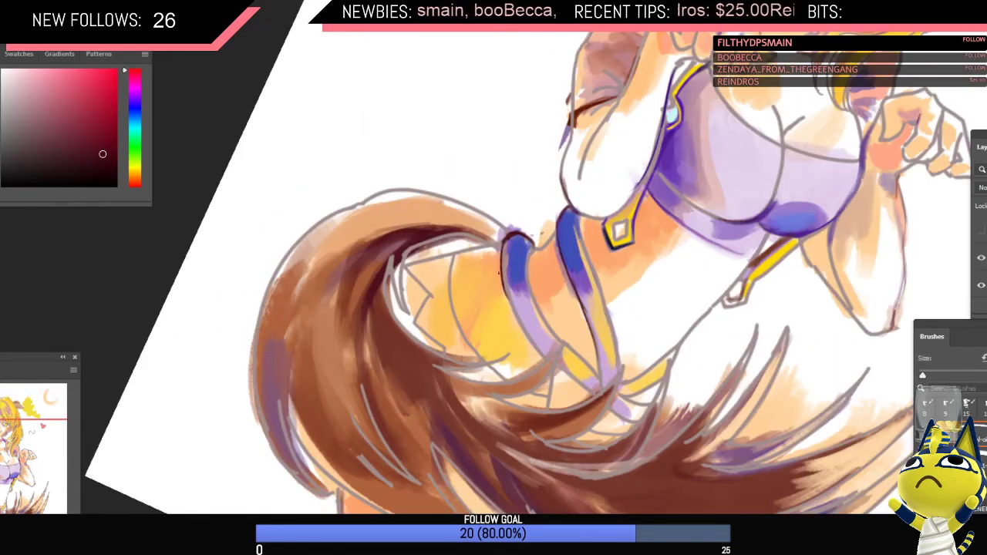
key(bracketleft)
drag(506, 290, 542, 358)
key(ctrl+z)
Step: Sample a skin orange and the pendant outline's dark blue, and outline the waist's outer edge between the two straps
alt+click(539, 369)
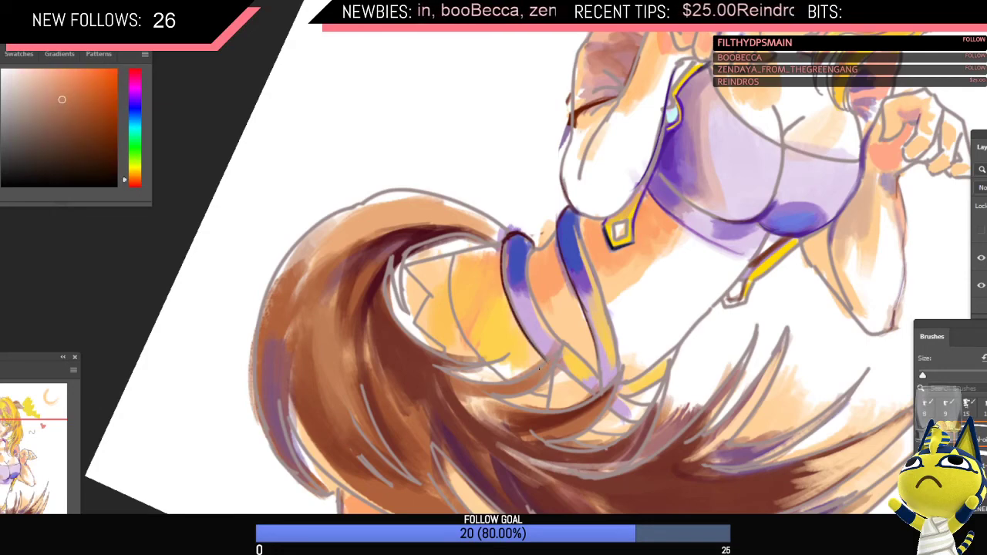
drag(583, 290, 599, 271)
scroll(600, 270, up, 3)
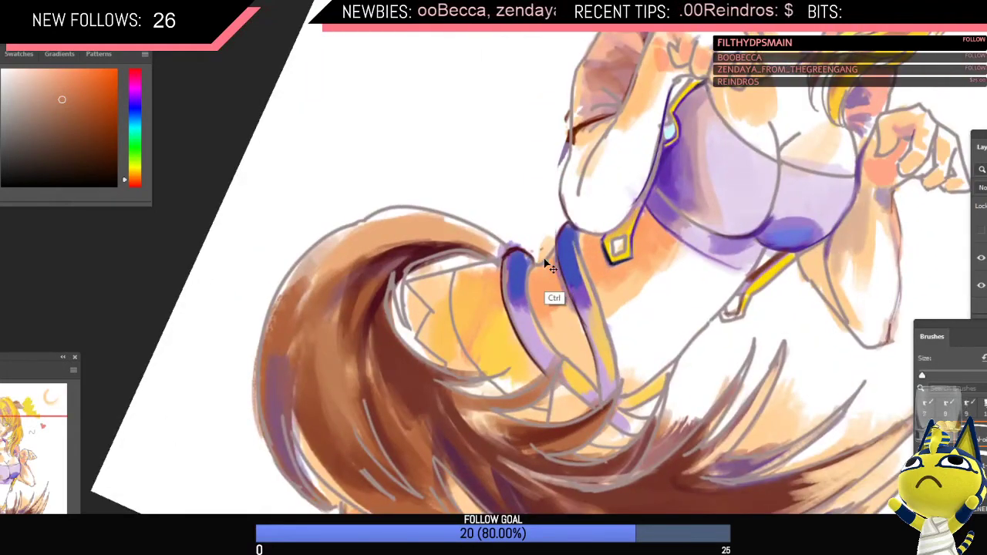
alt+click(606, 246)
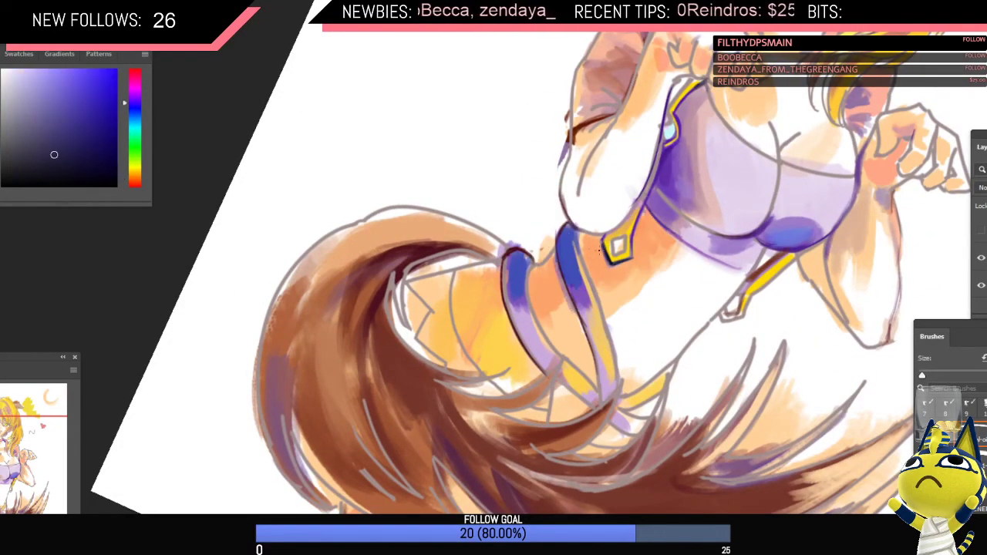
alt+click(605, 252)
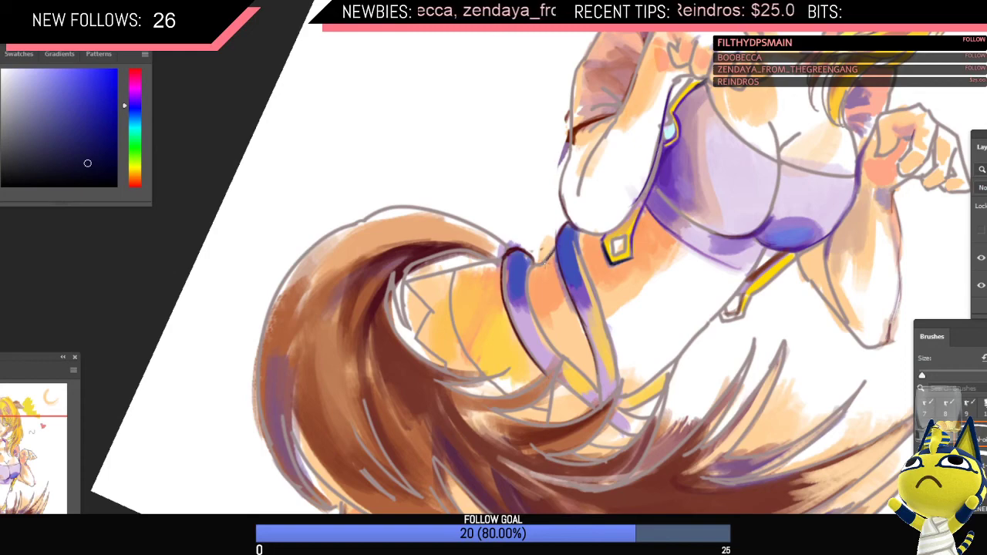
scroll(563, 260, down, 3)
key(r)
drag(557, 233, 534, 228)
Step: Mirror the canvas, sample white and clean up stray paint outside the waist between the two straps
key(ctrl+shift+h)
scroll(676, 246, down, 3)
drag(676, 247, 623, 279)
scroll(621, 270, up, 5)
alt+click(622, 259)
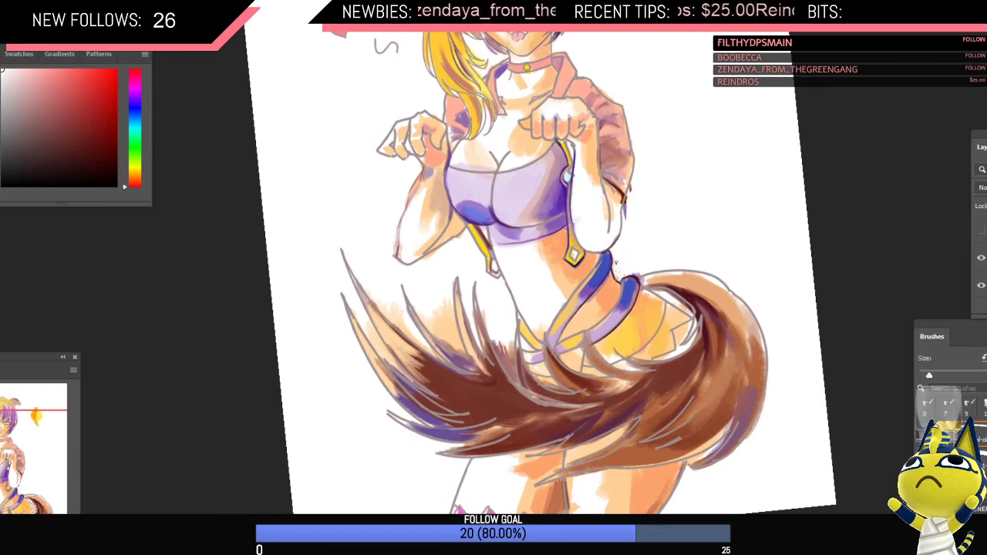
scroll(626, 266, down, 3)
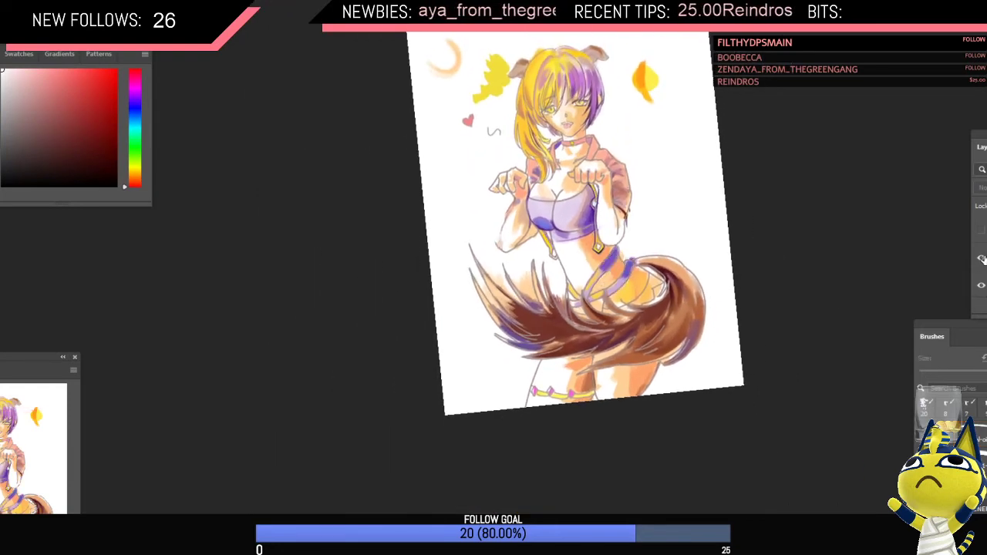
scroll(679, 245, up, 3)
Step: Sample the upper strap's blue, shade the short strap piece at the far hip with it, and restore yellow at its tip
alt+click(621, 273)
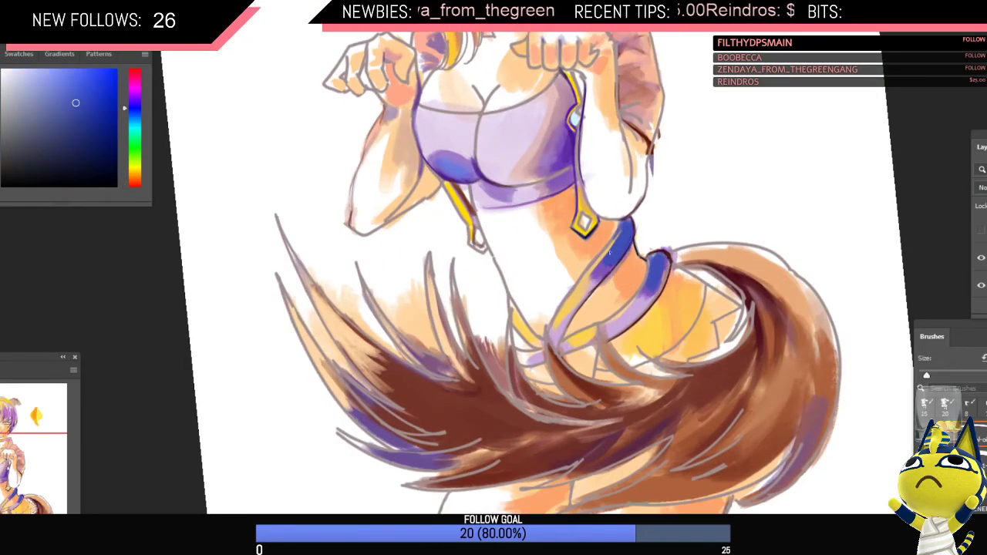
drag(634, 240, 614, 260)
key(r)
drag(577, 327, 614, 325)
drag(581, 275, 587, 306)
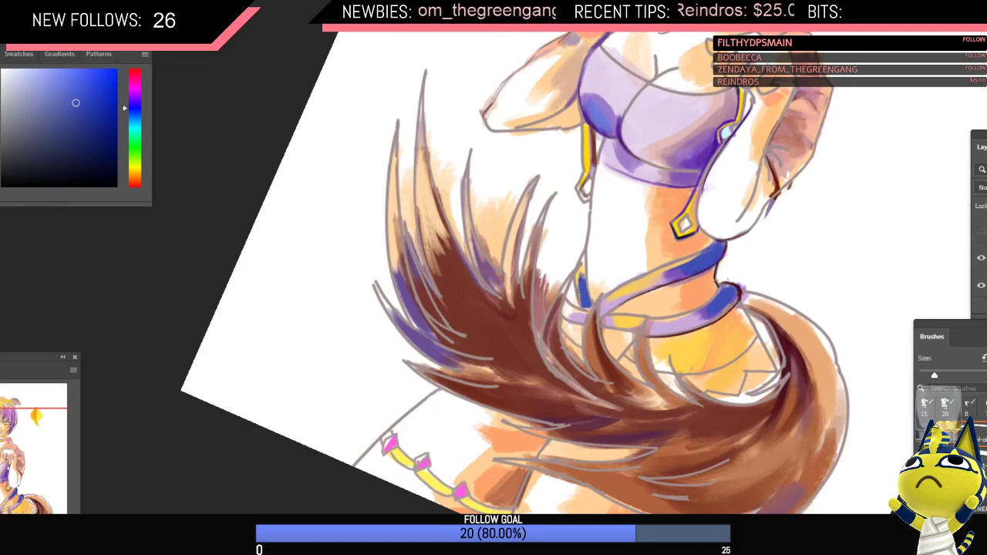
alt+click(582, 271)
drag(580, 271, 600, 306)
Step: Mirror the canvas, sample a blue and the strap's yellow, and add a thin yellow trim beside the blue on the lower strap's outer end
key(ctrl+shift+h)
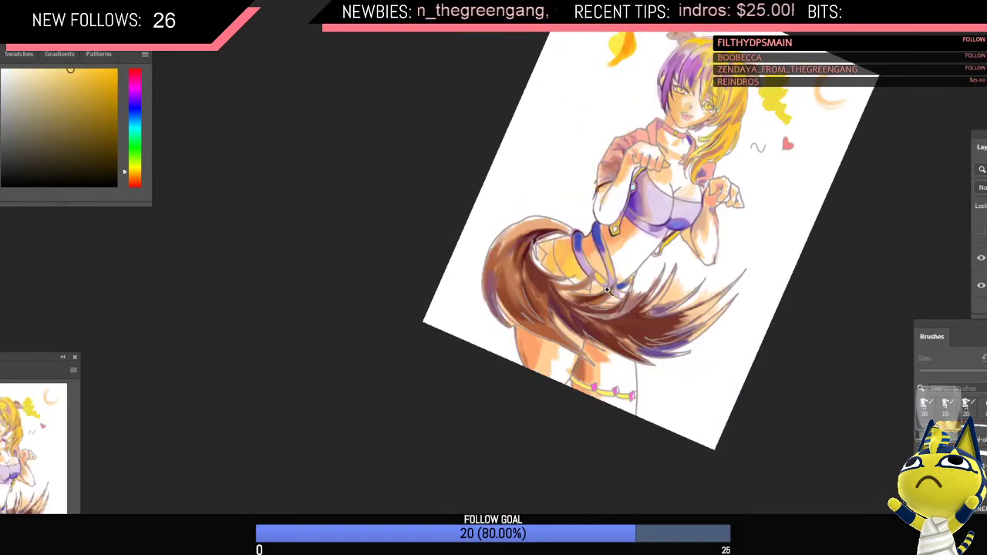
mouse_move(598, 233)
mouse_down()
mouse_move(583, 244)
mouse_move(614, 234)
mouse_up()
alt+click(548, 244)
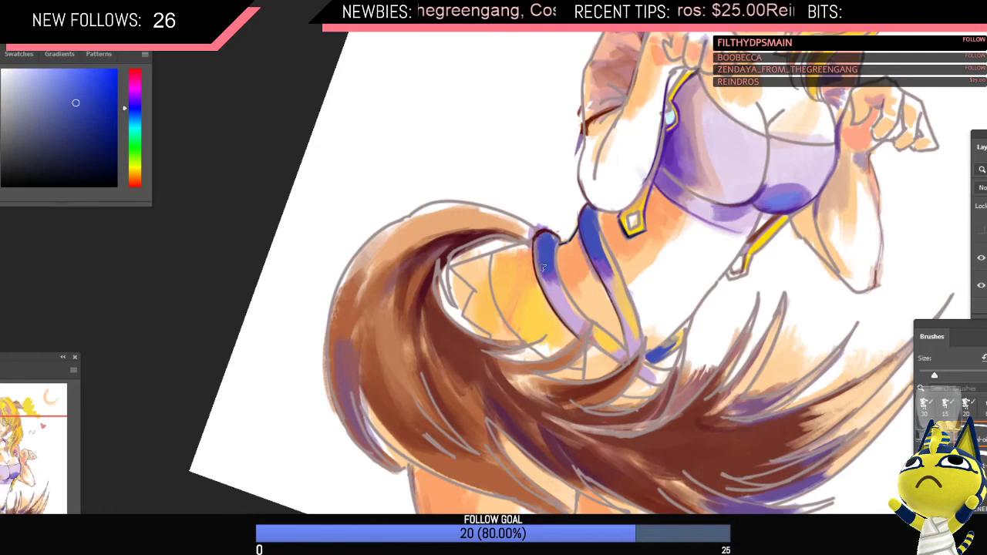
alt+click(601, 337)
key(bracketleft)
key(bracketleft)
key(bracketleft)
key(bracketleft)
key(bracketleft)
drag(554, 243, 559, 266)
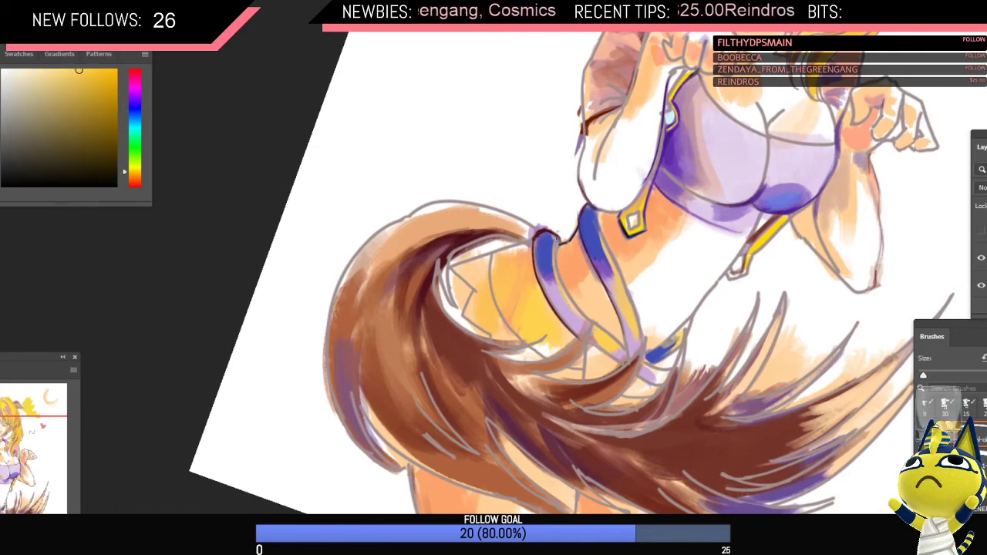
drag(553, 240, 553, 276)
Step: Mirror the canvas, sample a pale yellow-orange and extend the thin trim along the upper strap's top edge beside the blue
drag(608, 254, 560, 239)
key(r)
drag(561, 236, 554, 229)
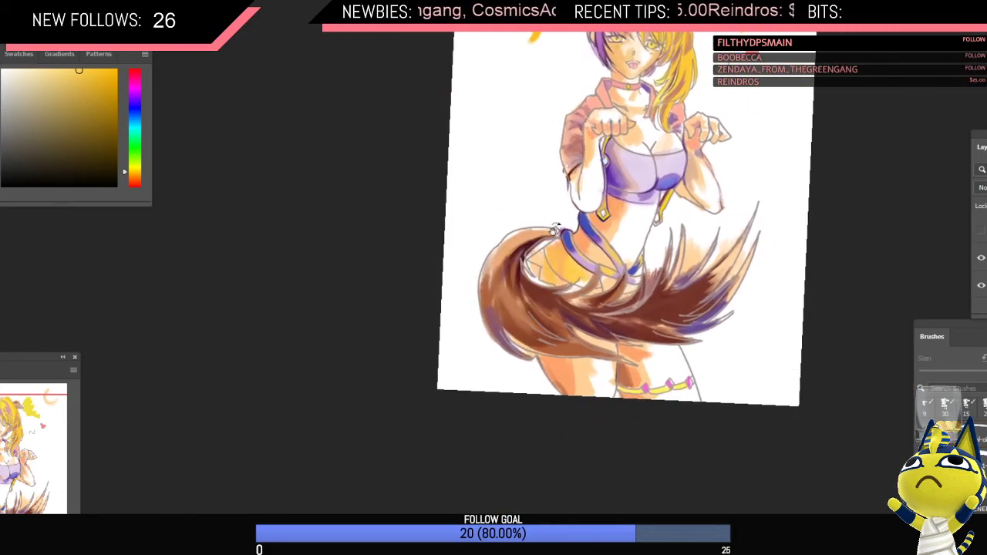
key(ctrl+shift+h)
drag(678, 215, 701, 207)
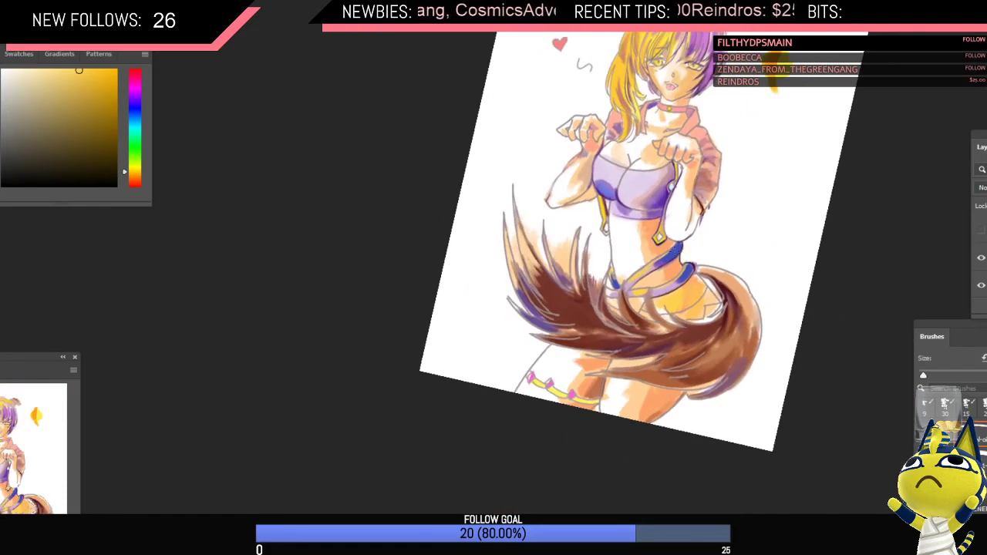
mouse_move(670, 253)
mouse_down()
mouse_move(709, 255)
mouse_move(692, 234)
mouse_up()
alt+click(662, 260)
key(ctrl+z)
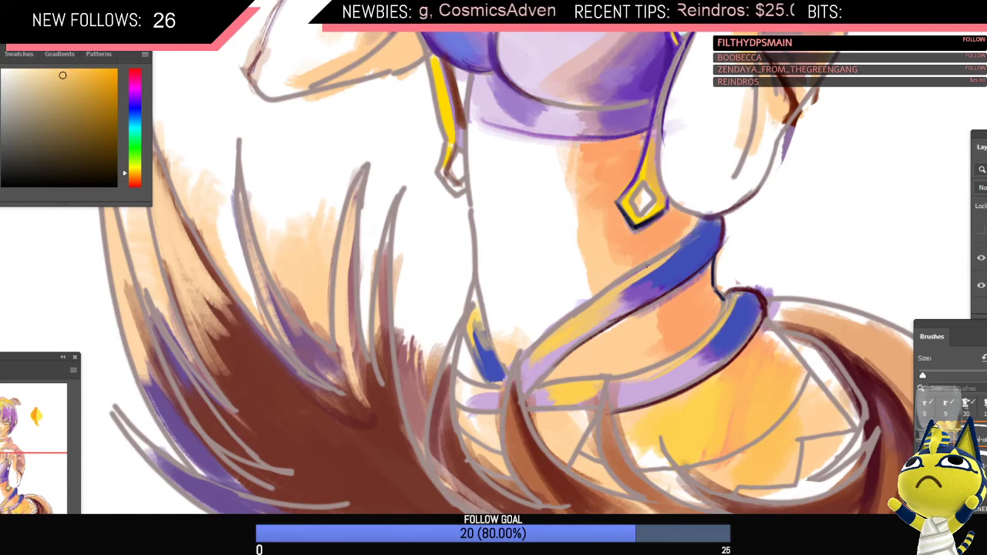
drag(649, 266, 684, 238)
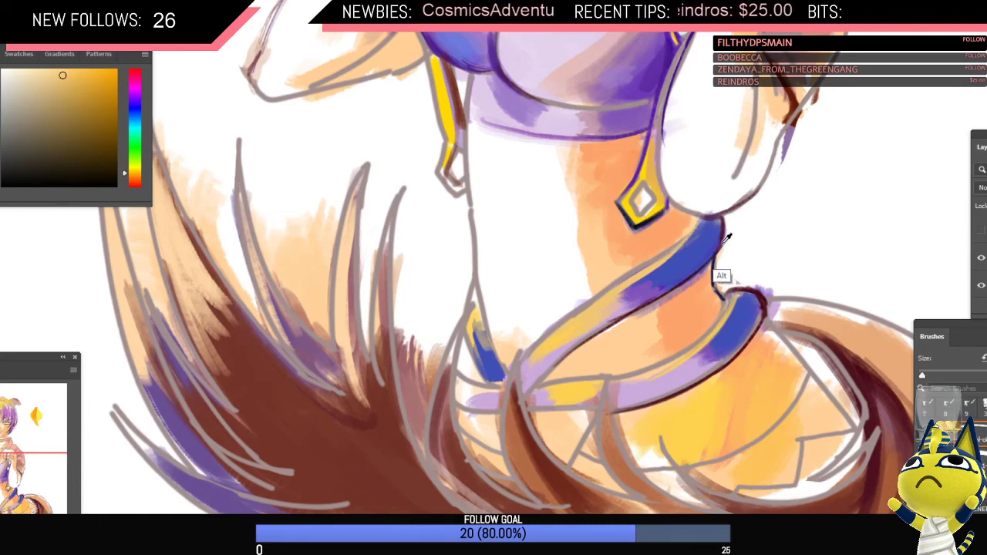
Step: Sample a violet and a dark wine red, and outline the upper strap's top edge near the elbow
alt+click(717, 273)
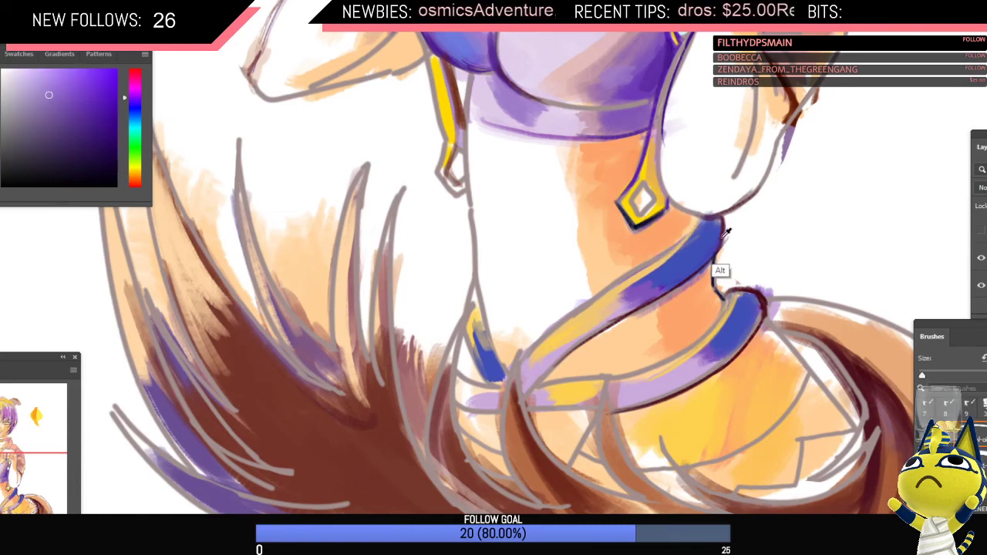
alt+click(716, 270)
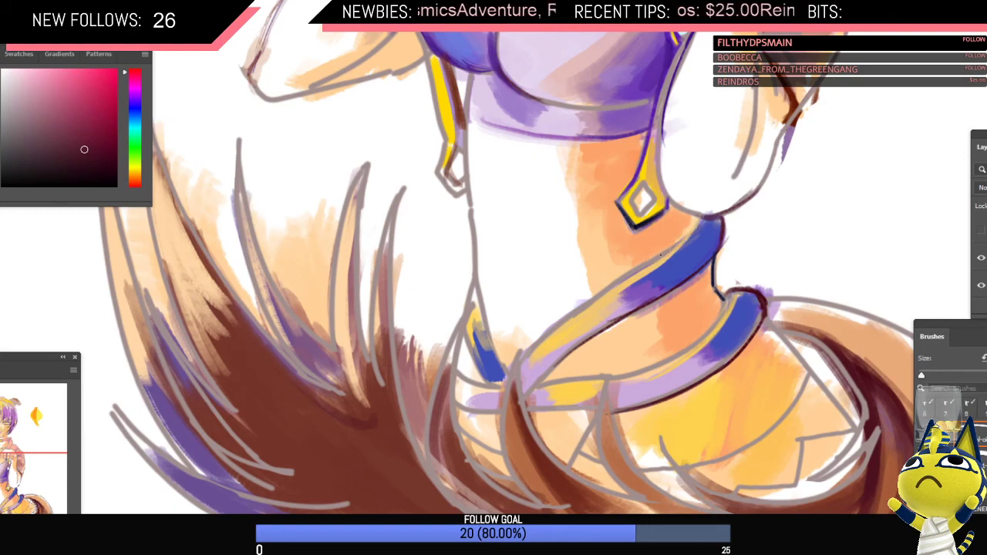
key(ctrl)
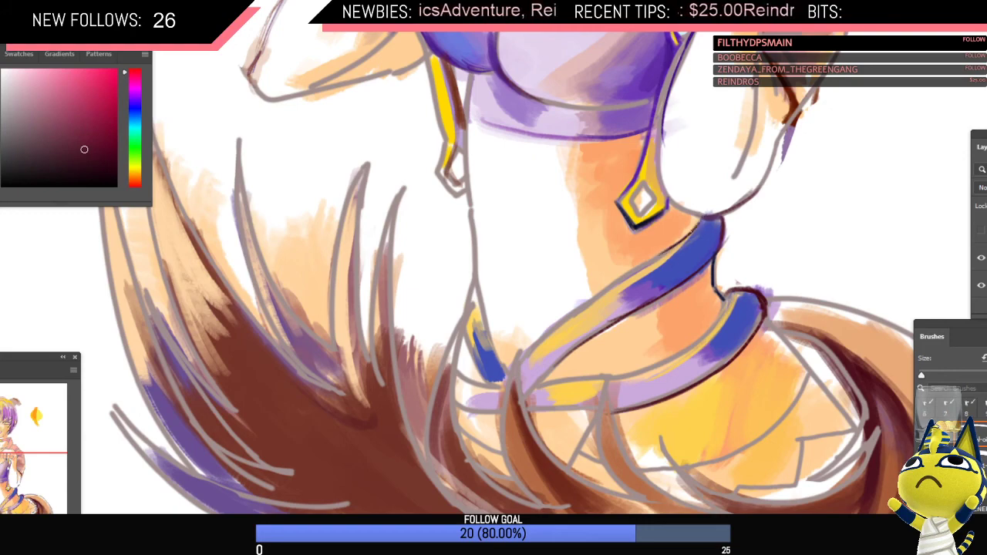
Step: Examine the waist straps and the overall figure at different zoom levels and in mirrored view
key(ctrl+minus)
key(ctrl+minus)
key(ctrl+minus)
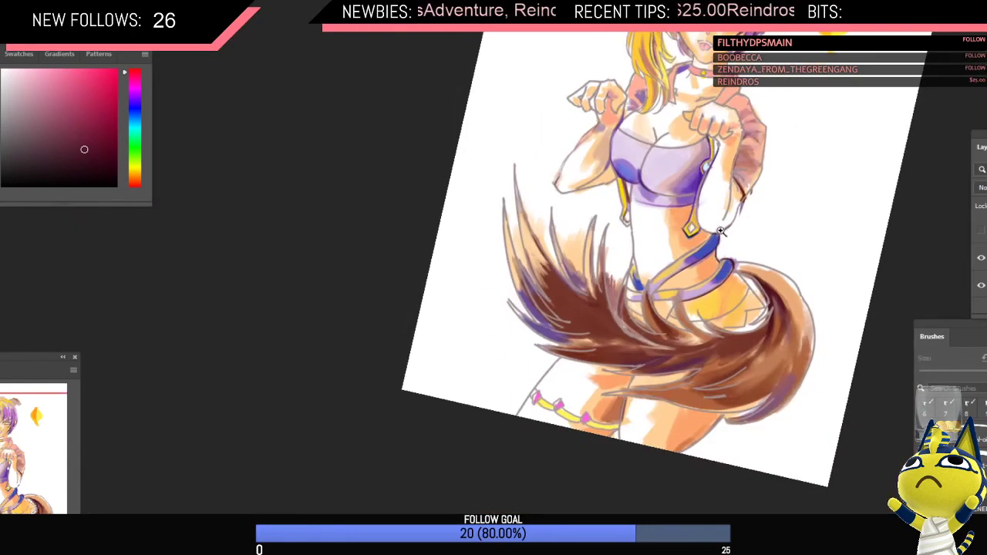
key(ctrl+plus)
key(ctrl+plus)
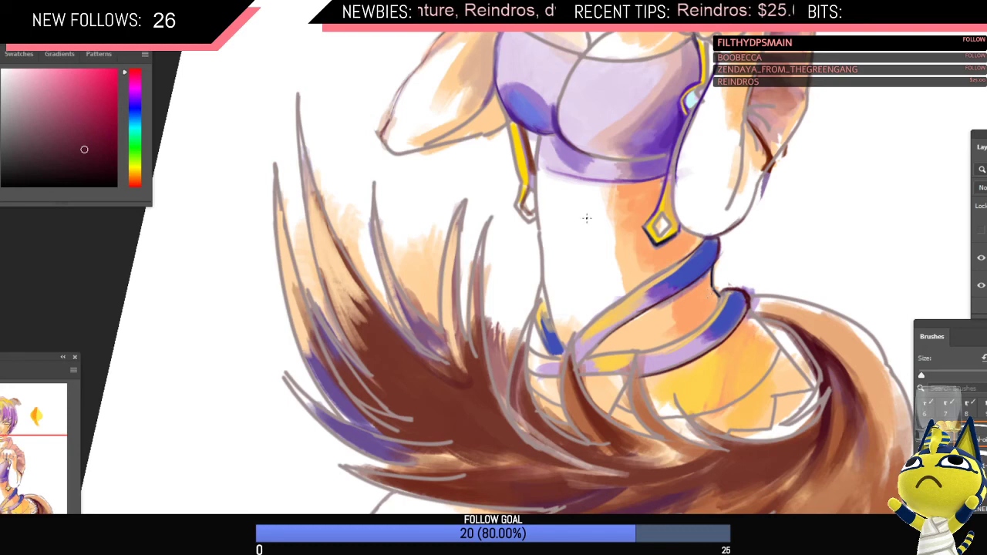
drag(589, 225, 586, 233)
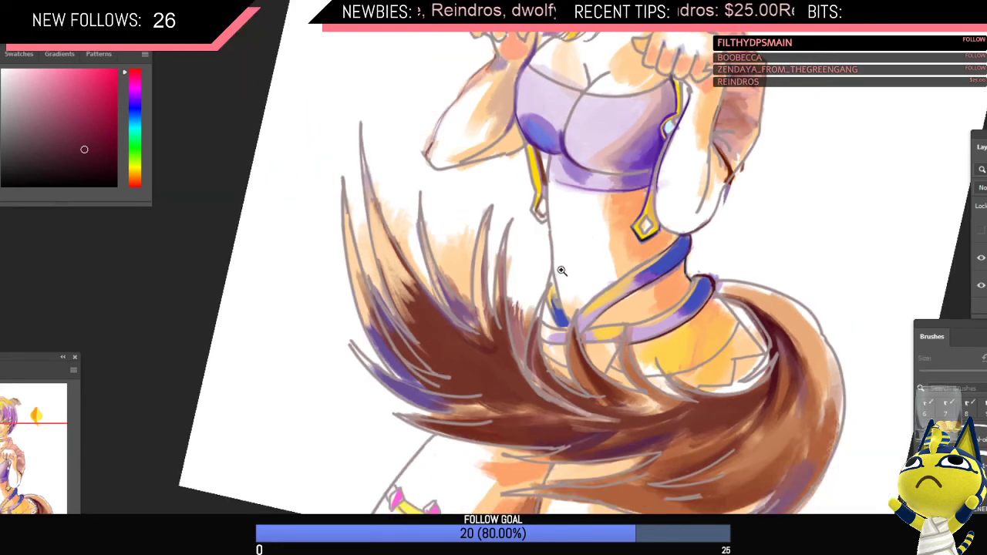
scroll(557, 266, down, 2)
mouse_move(528, 239)
mouse_down()
mouse_move(563, 239)
mouse_move(545, 241)
mouse_up()
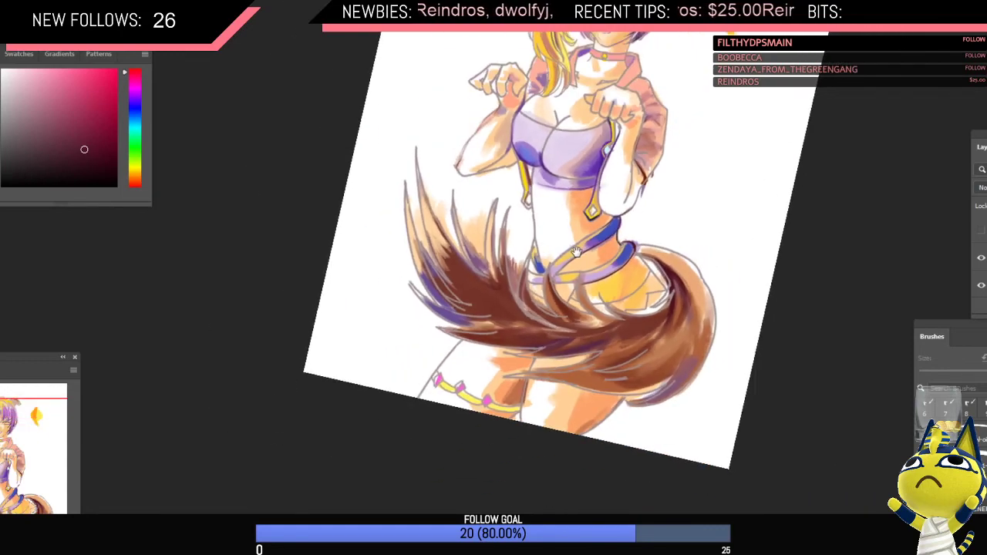
mouse_move(619, 235)
mouse_down()
mouse_move(544, 260)
mouse_move(556, 268)
mouse_up()
scroll(556, 266, down, 2)
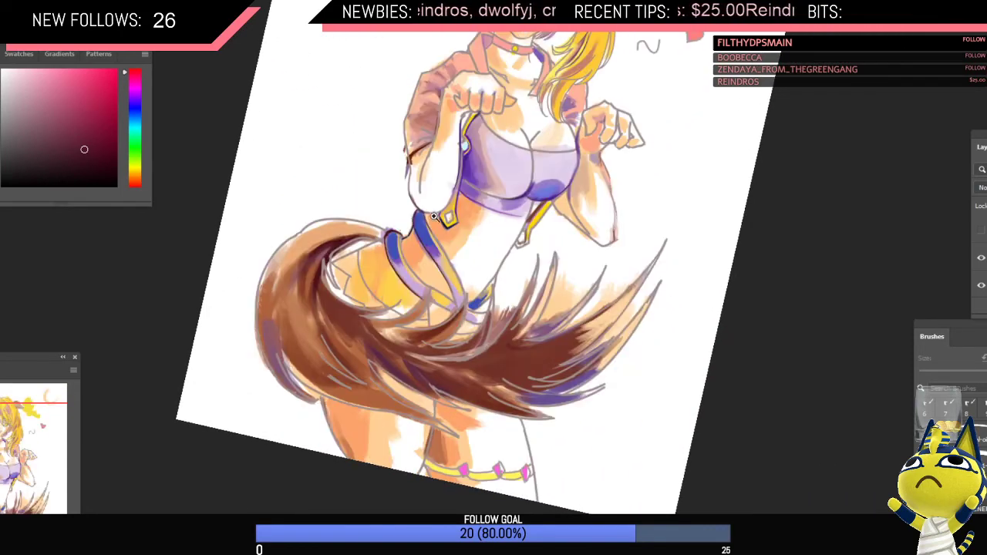
Step: Sample a dark violet from the outlines and darken the outline along the upper waist strap's lower edge
scroll(434, 217, down, 2)
drag(398, 213, 401, 249)
scroll(402, 249, up, 3)
key(d)
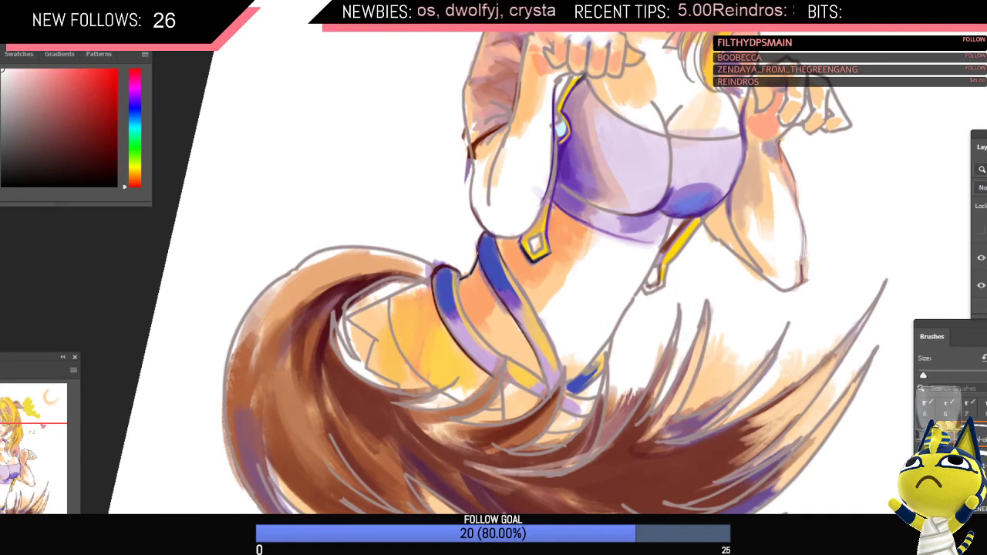
alt+click(472, 271)
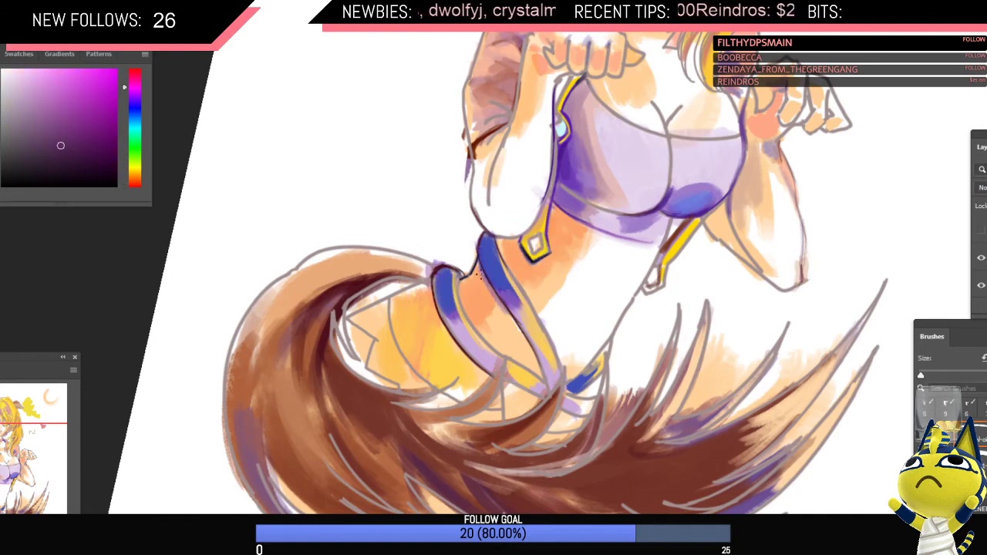
drag(488, 248, 546, 296)
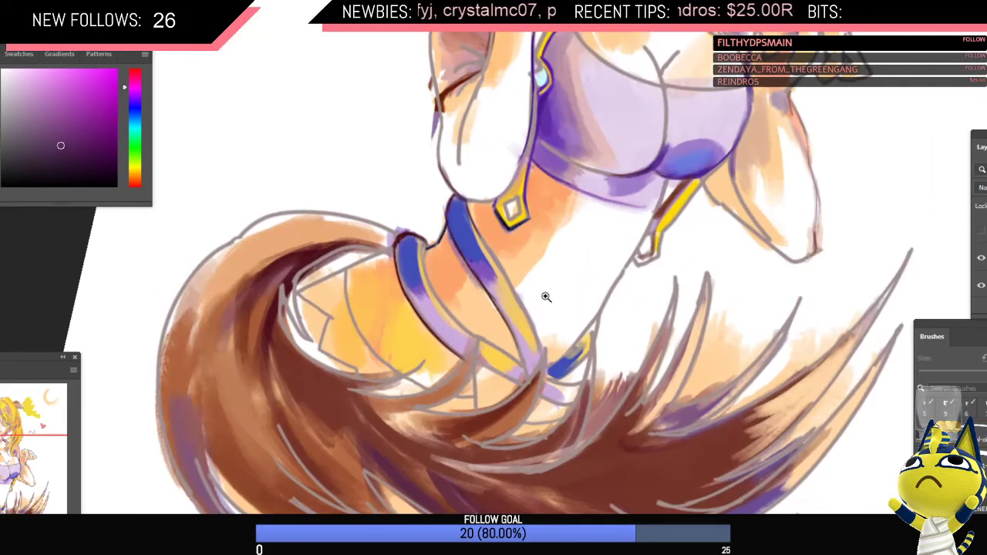
Step: Sample the strap's pale lavender and a dark blue, and refine the upper strap's shading and edge
alt+click(495, 283)
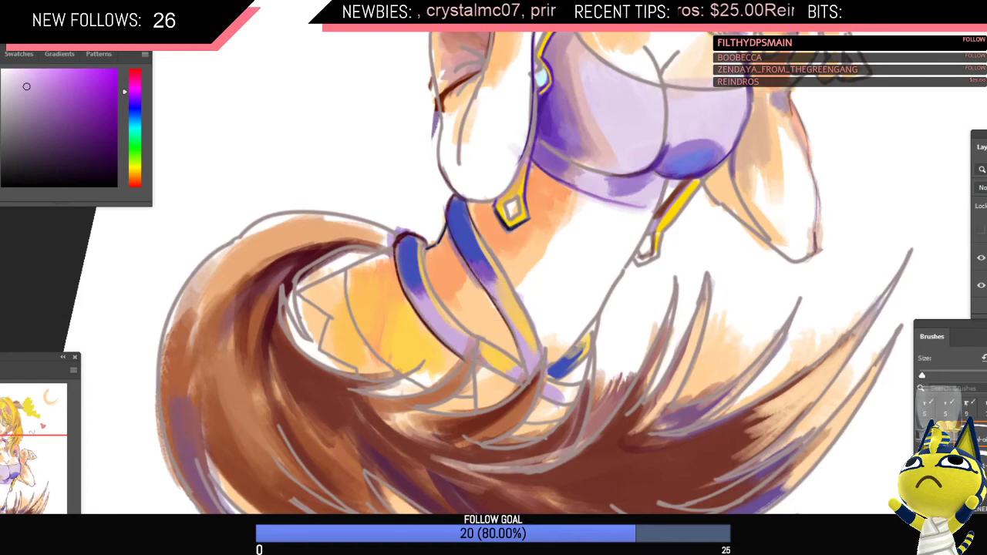
mouse_move(517, 318)
mouse_down()
mouse_move(435, 316)
mouse_move(521, 305)
mouse_up()
alt+click(471, 193)
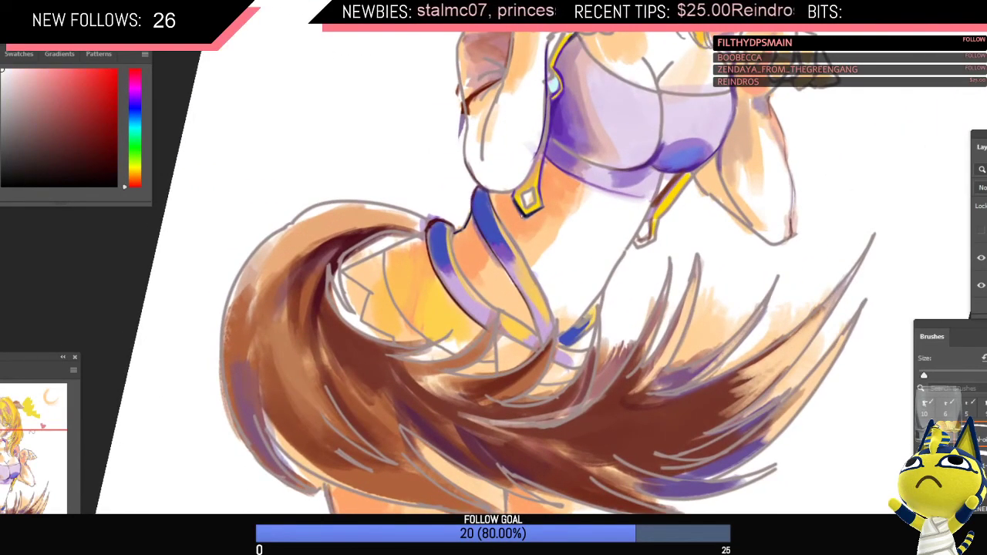
alt+click(522, 247)
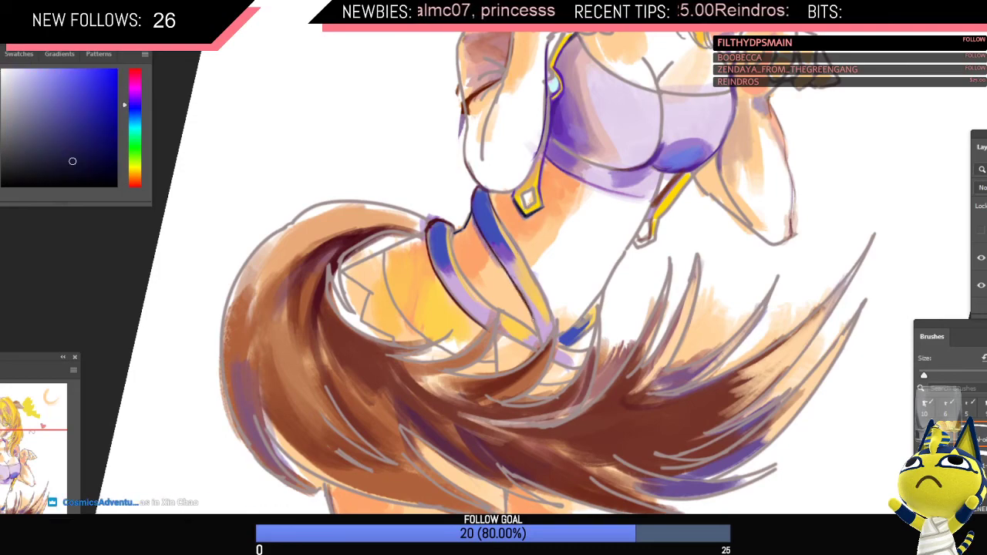
Step: Pick a saturated pink-red and shade the skin between the two waist straps, blending it with sampled salmon and mauve tones
scroll(540, 248, down, 3)
alt+click(540, 245)
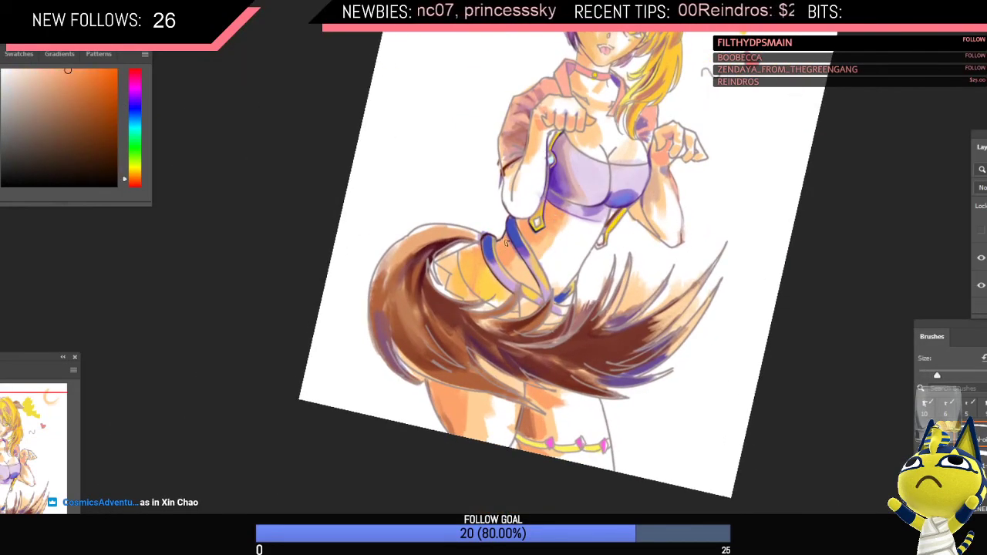
click(137, 74)
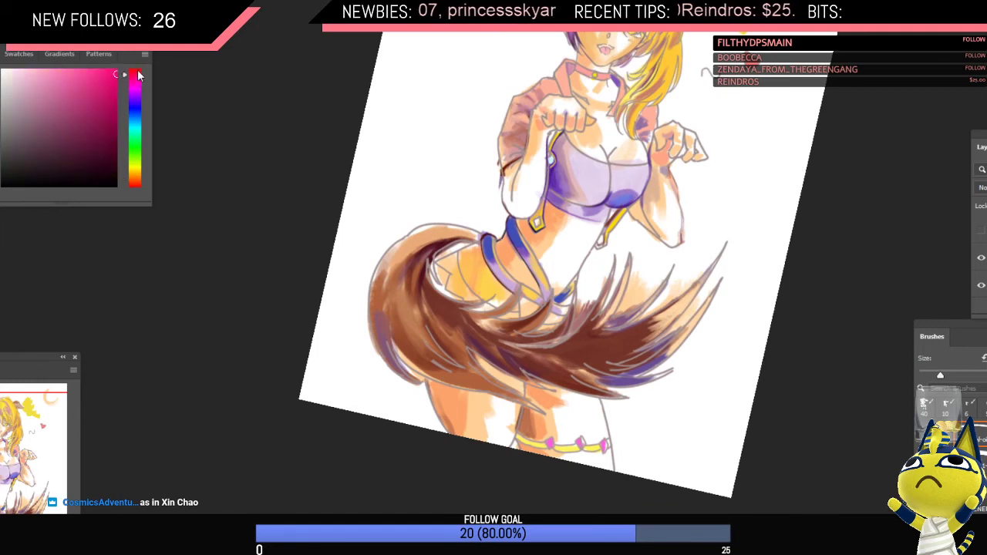
alt+click(505, 240)
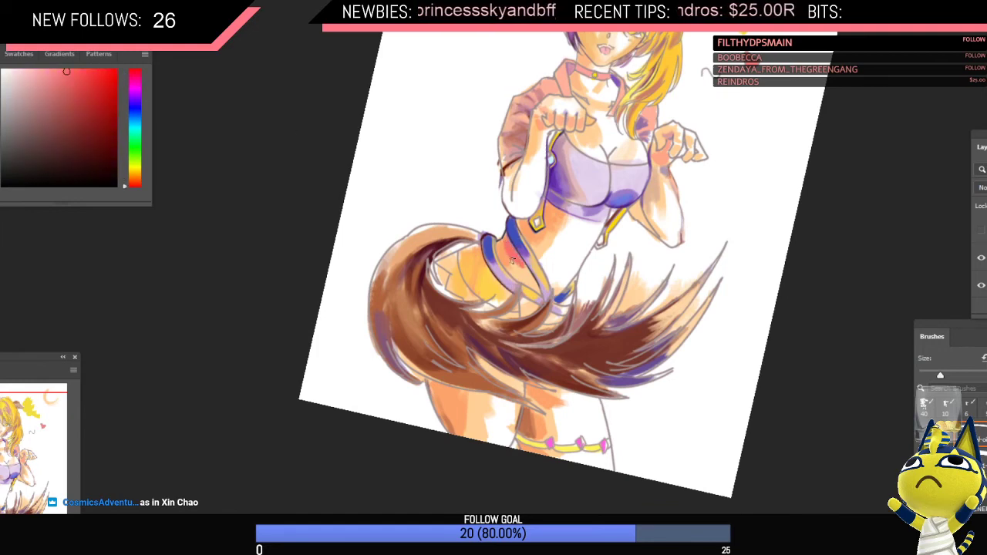
alt+click(509, 239)
alt+click(512, 253)
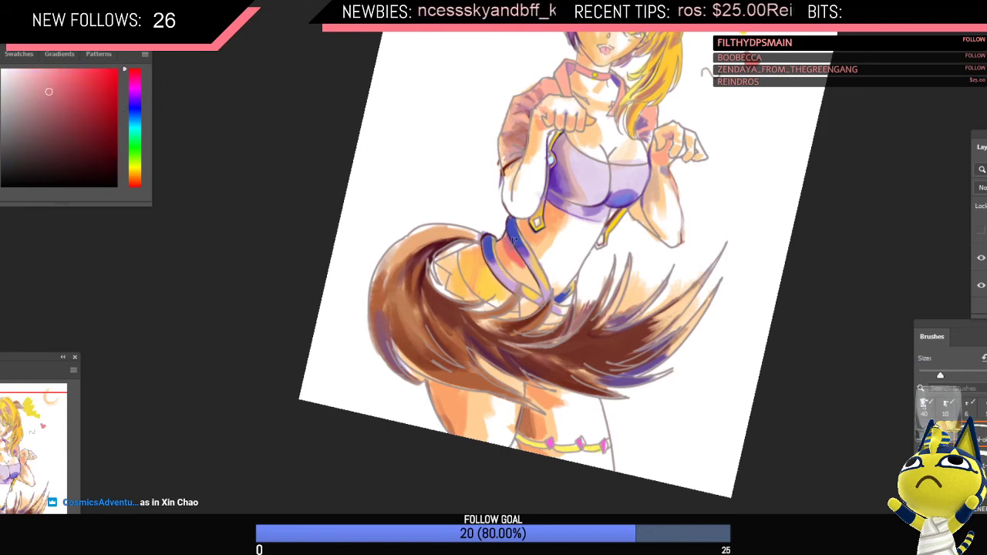
alt+click(509, 245)
alt+click(514, 256)
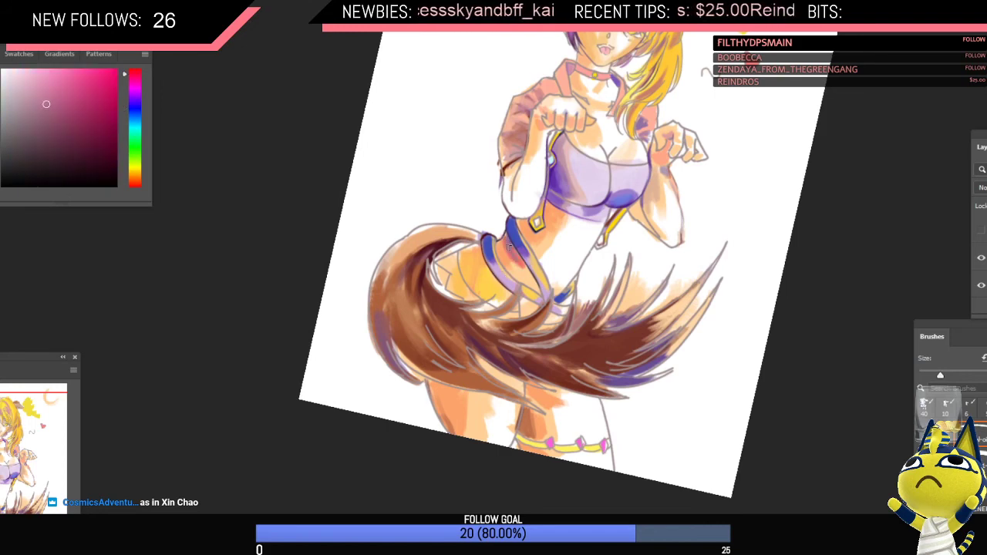
Step: Spread the muted mauve shadow over the skin between the waist straps, checking the figure in mirrored view
scroll(529, 262, down, 3)
key(ctrl+shift+h)
scroll(603, 273, up, 5)
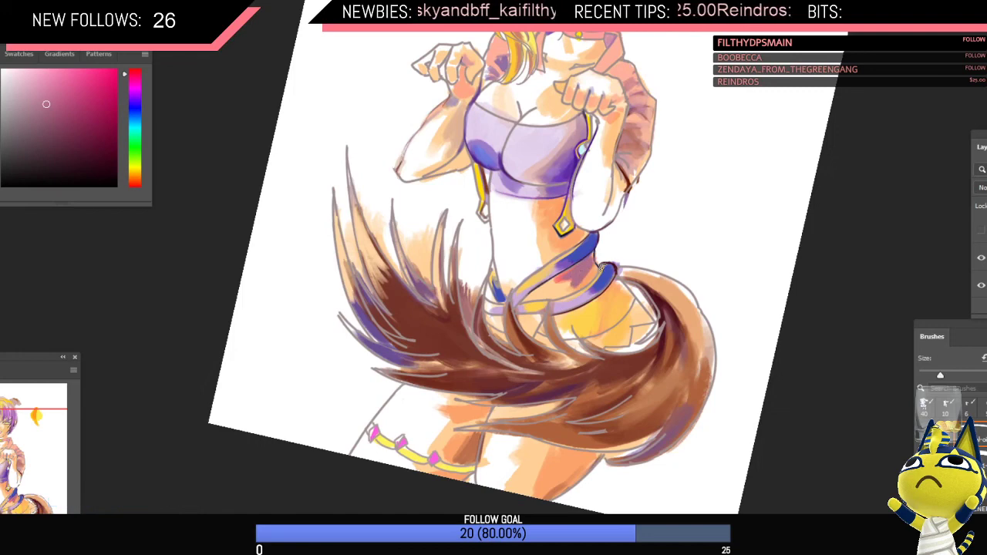
scroll(603, 265, down, 3)
key(ctrl+shift+h)
scroll(537, 248, up, 2)
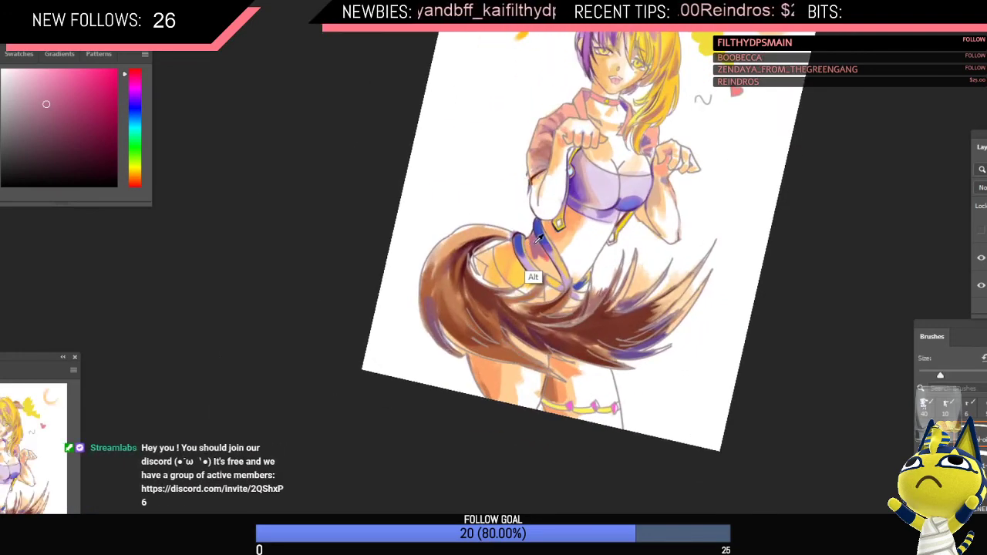
drag(586, 251, 556, 268)
key(ctrl+shift+h)
drag(606, 244, 623, 259)
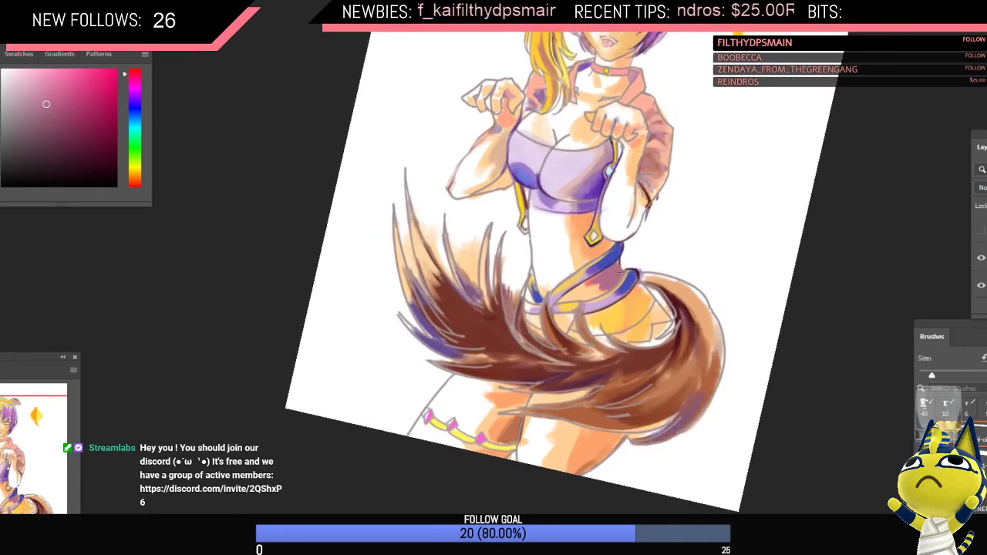
drag(645, 275, 613, 299)
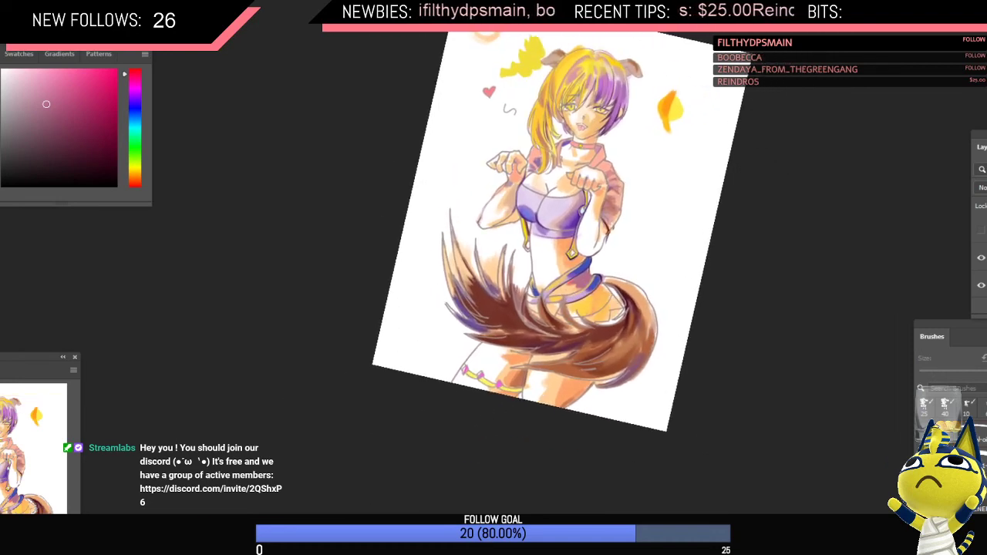
Step: Switch to the YouTube VG/Music playlist and open the Donkey Kong Country 2 Stickerbrush Symphony video
mouse_move(265, 549)
click(225, 512)
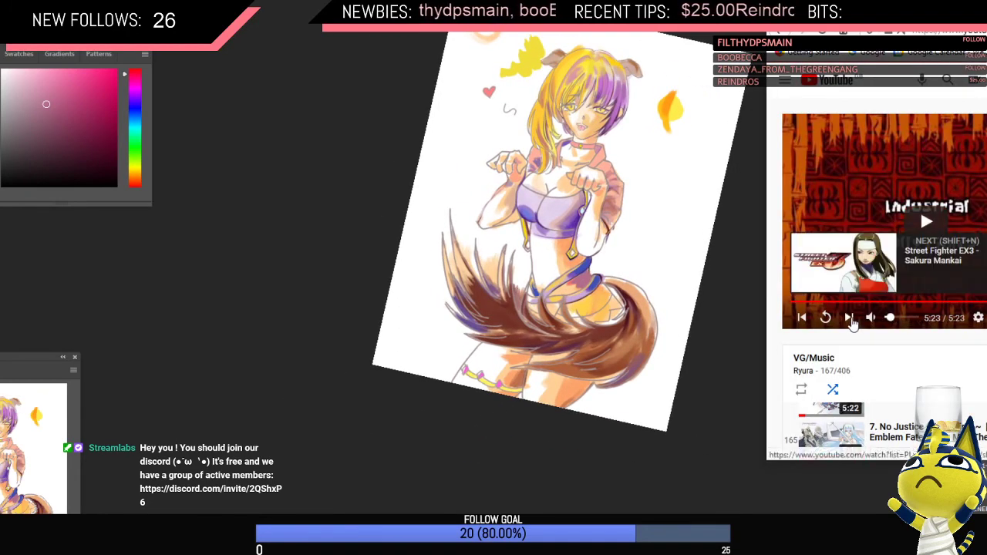
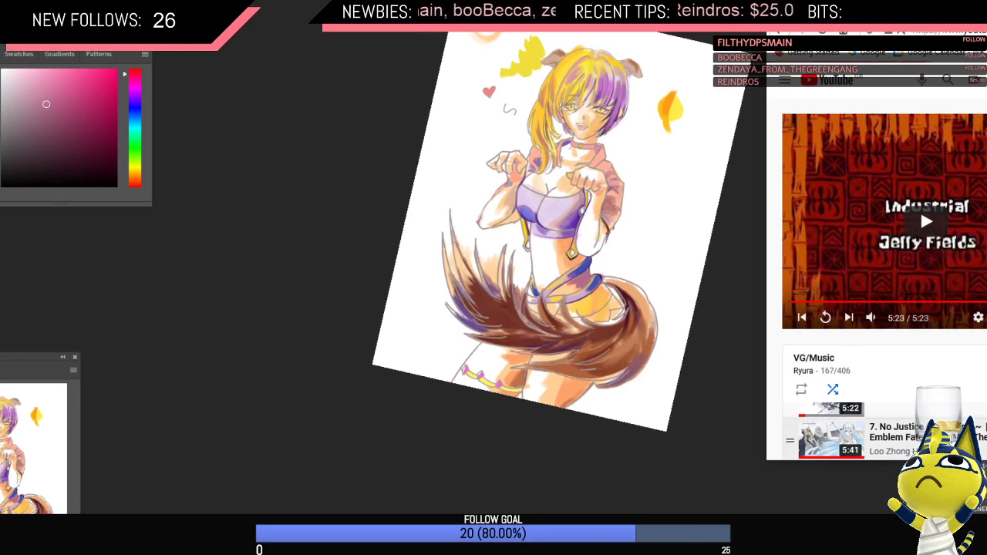
scroll(953, 439, up, 5)
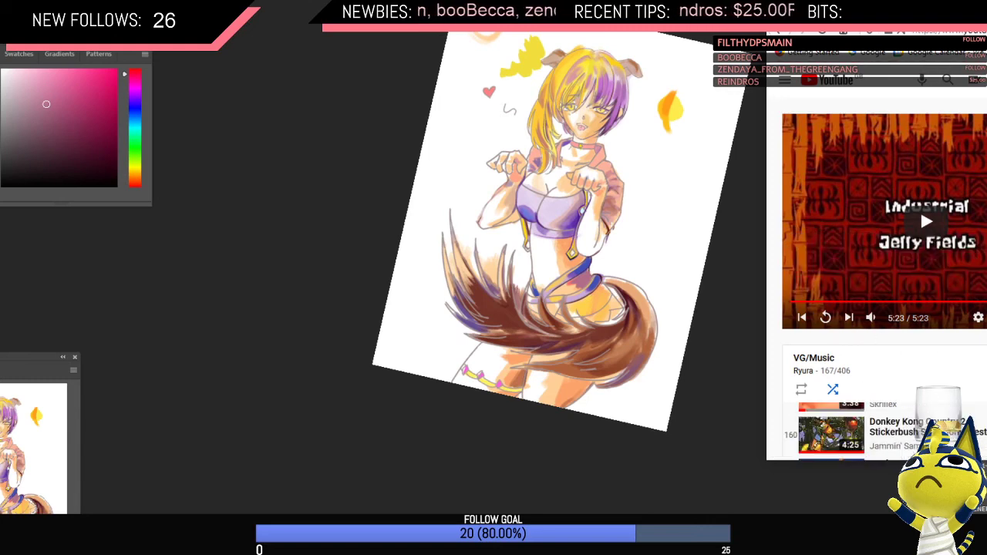
scroll(953, 440, up, 3)
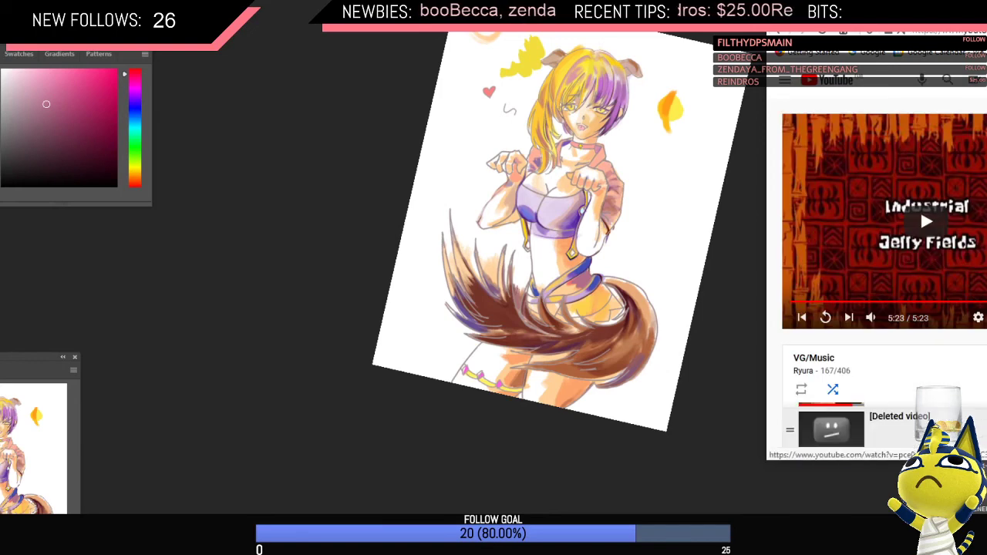
scroll(953, 440, up, 5)
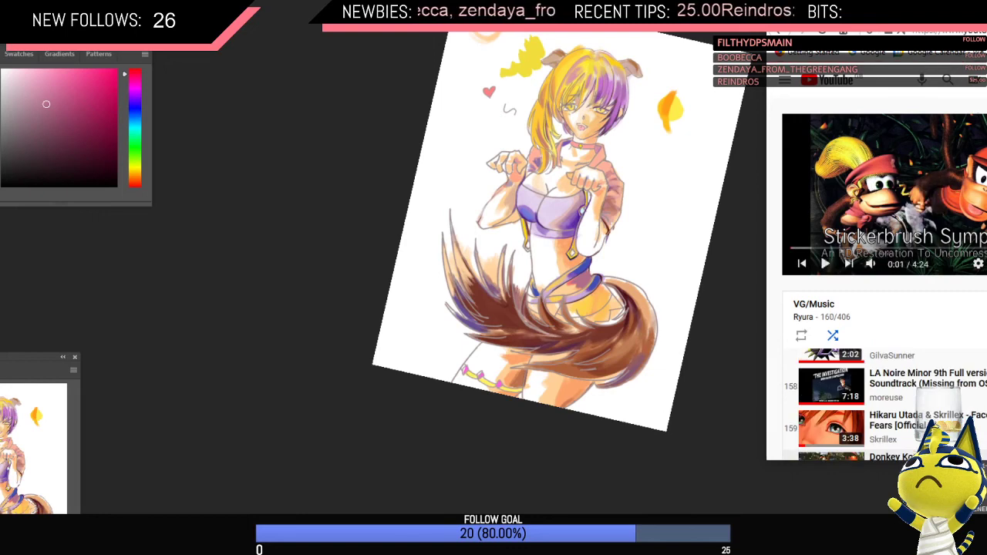
Step: Check the stream chat, open the linked Alec Benjamin video, and return to the illustration in Photoshop
click(318, 506)
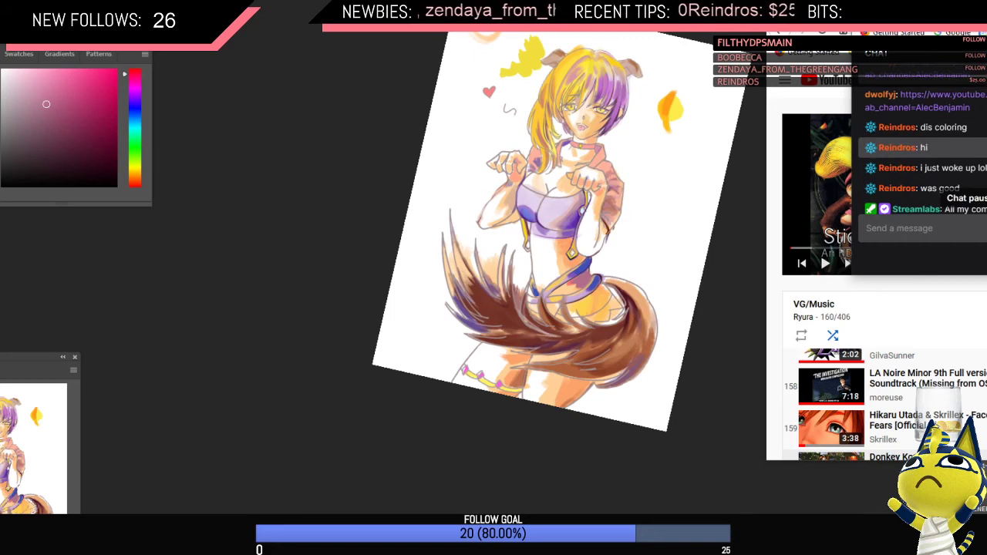
click(979, 97)
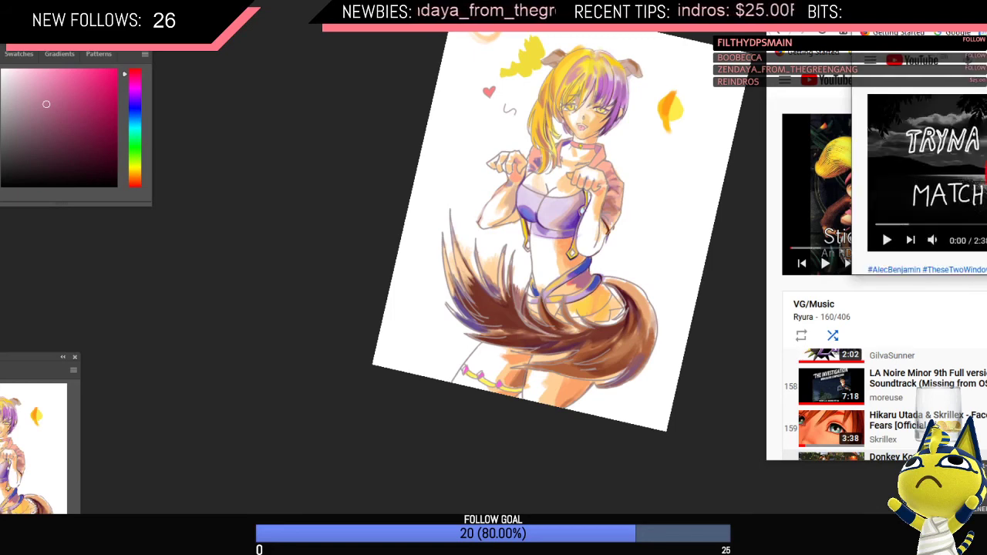
click(700, 227)
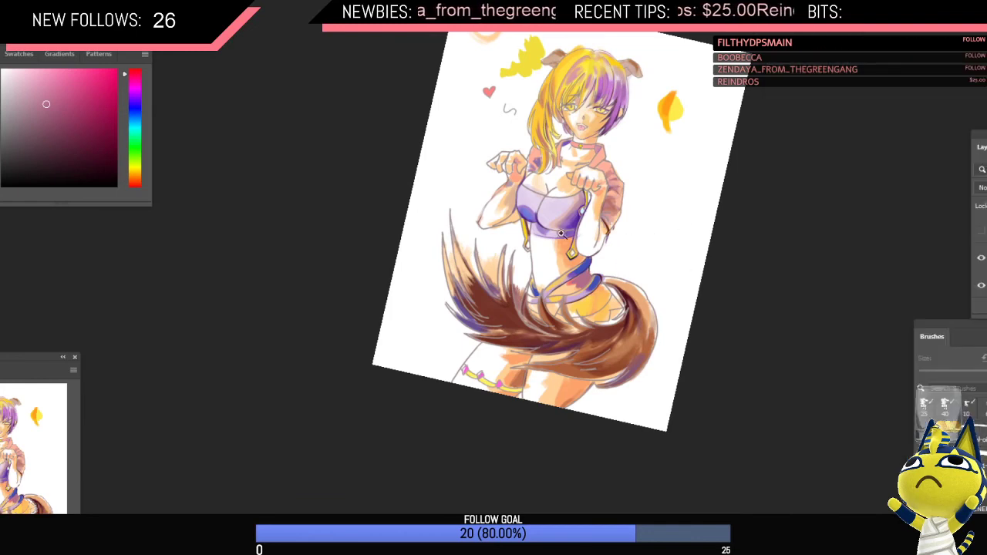
Step: Sample the strap's medium blue and touch up the blue part of the upper strap near the elbow
click(561, 232)
alt+click(621, 291)
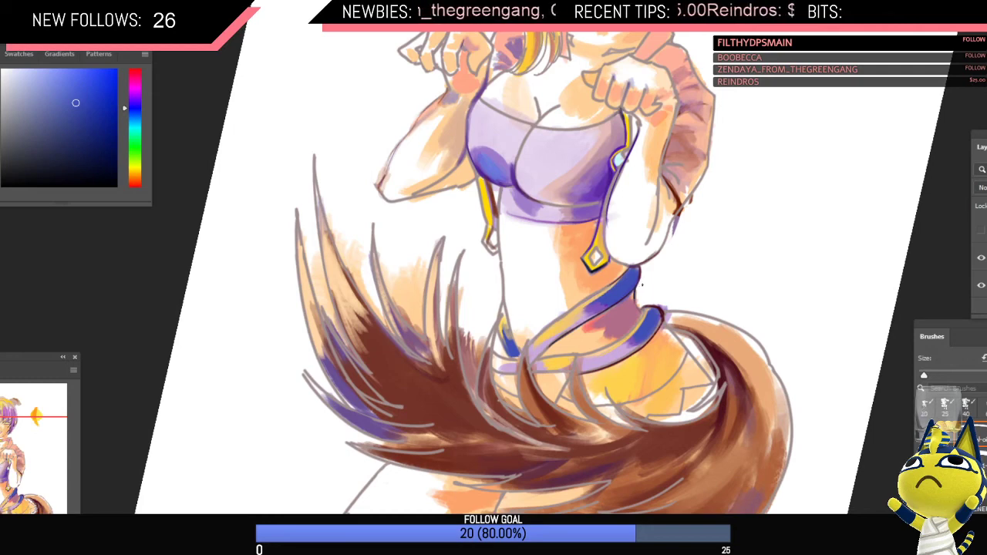
drag(628, 293, 610, 322)
key(ctrl+shift+h)
scroll(584, 263, up, 3)
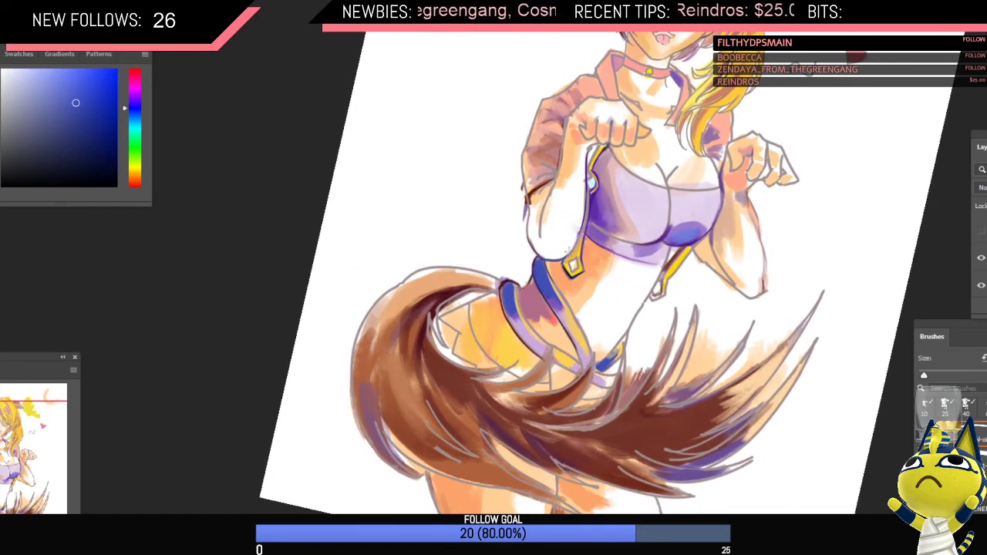
Step: Mirror and rotate the canvas, sample violet and pale lavender, and blend the upper strap's blue into its lavender section
scroll(600, 253, down, 3)
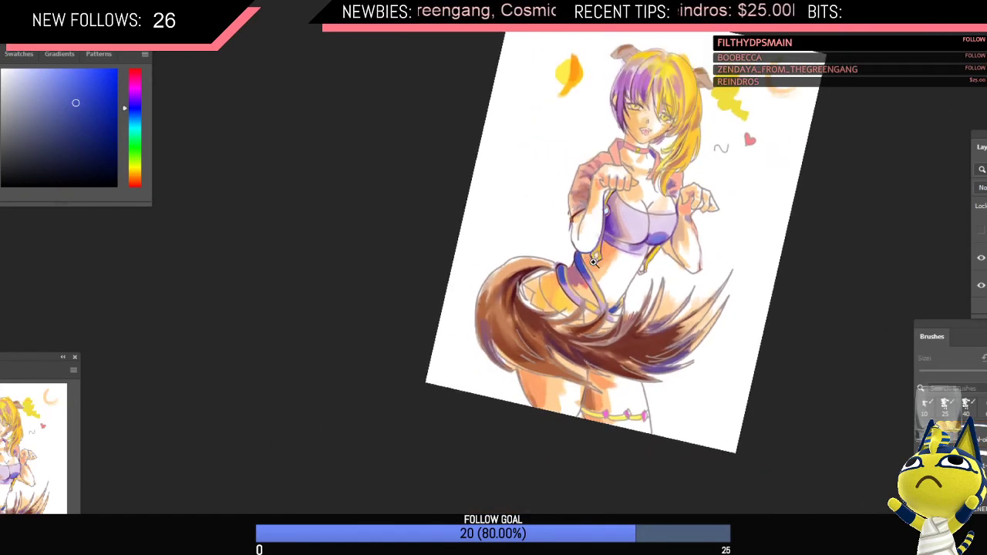
mouse_move(600, 224)
mouse_down()
mouse_move(717, 173)
mouse_move(688, 214)
mouse_move(656, 232)
mouse_move(678, 217)
mouse_move(713, 249)
mouse_up()
drag(629, 325, 665, 322)
alt+click(627, 308)
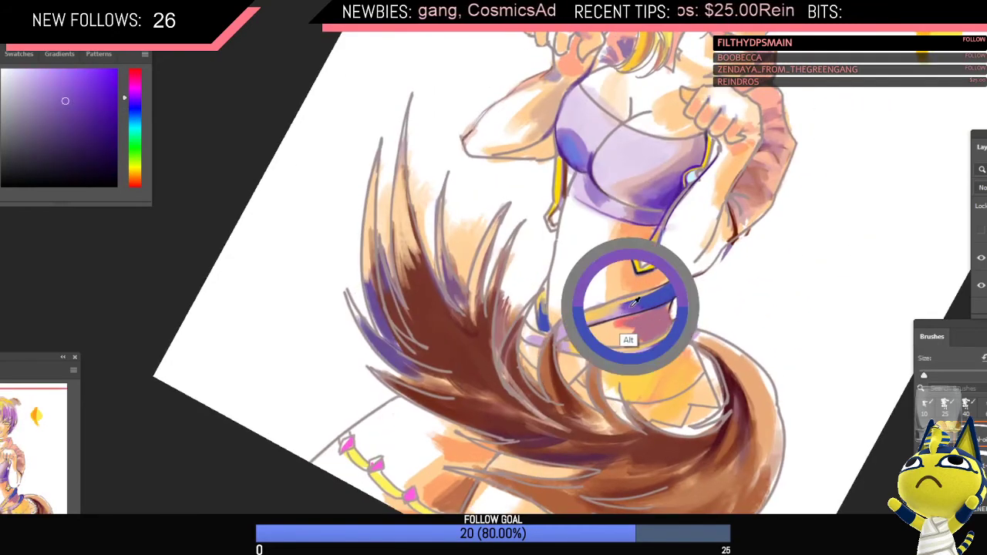
key(bracketright)
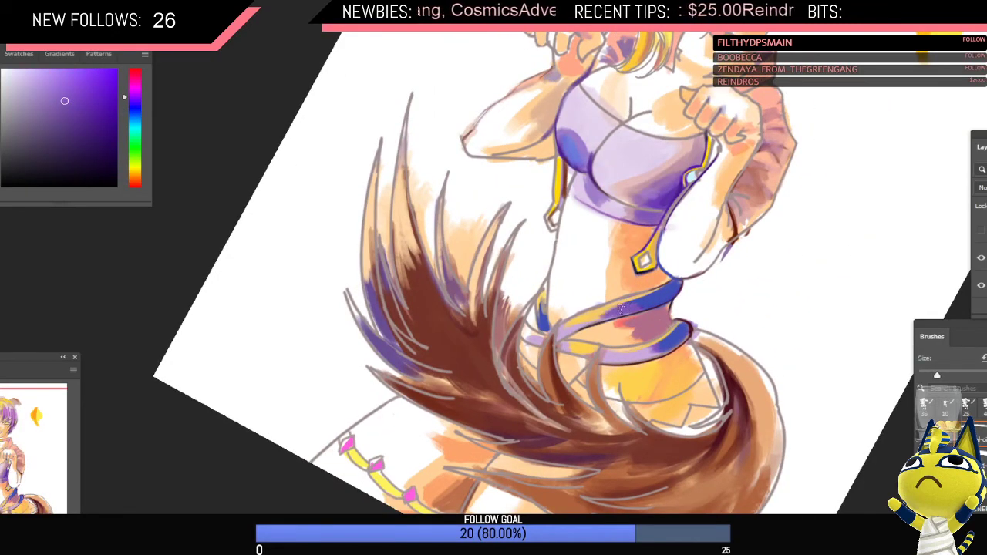
alt+click(585, 357)
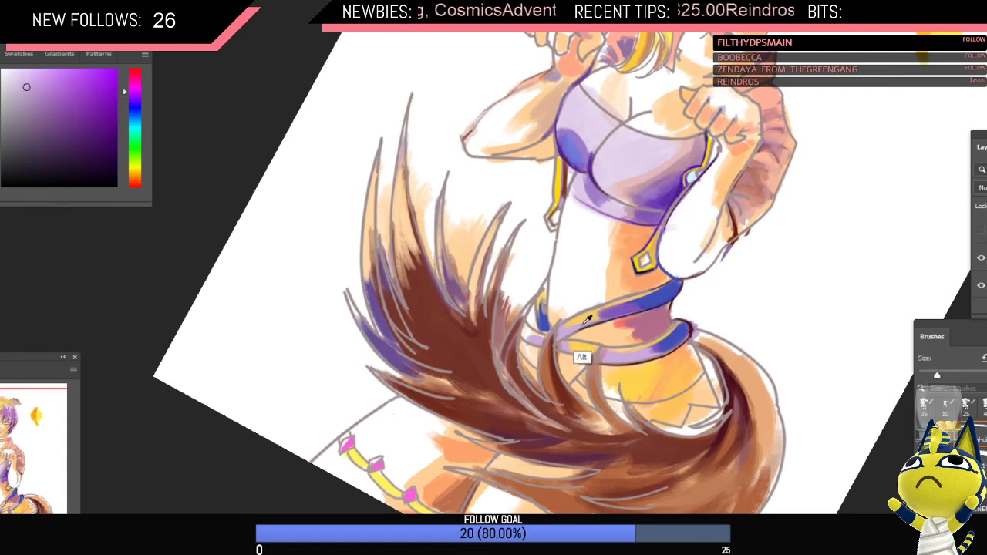
Step: Mirror the canvas back, sample violet and a muted mauve, and soften the lower strap's transition from blue to lavender
drag(652, 297, 622, 267)
scroll(650, 264, up, 4)
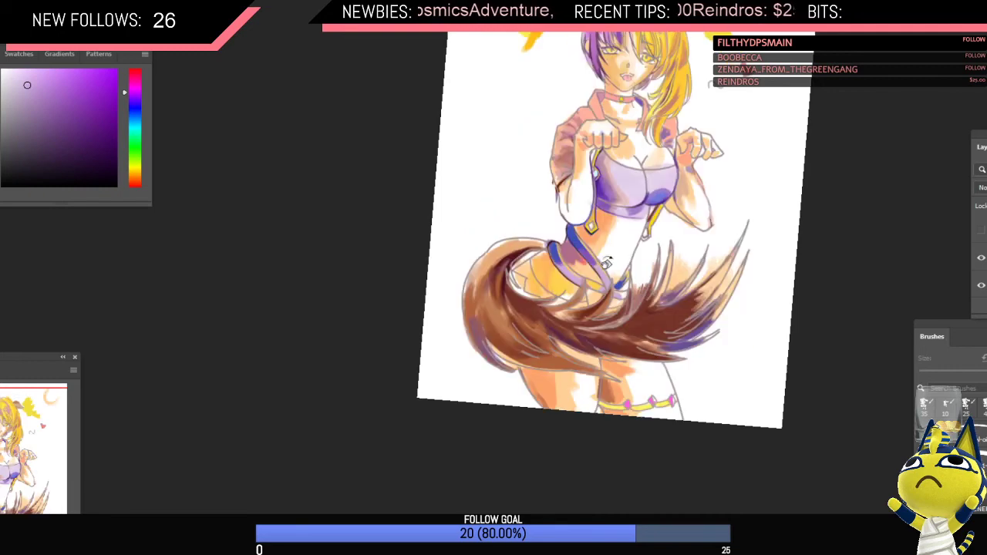
alt+click(559, 259)
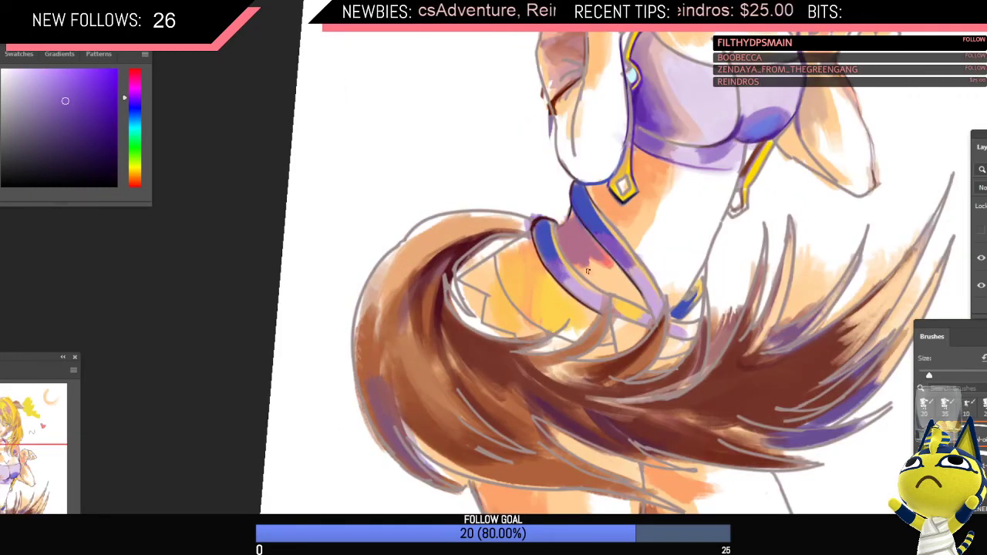
alt+click(602, 251)
key(])
alt+click(565, 263)
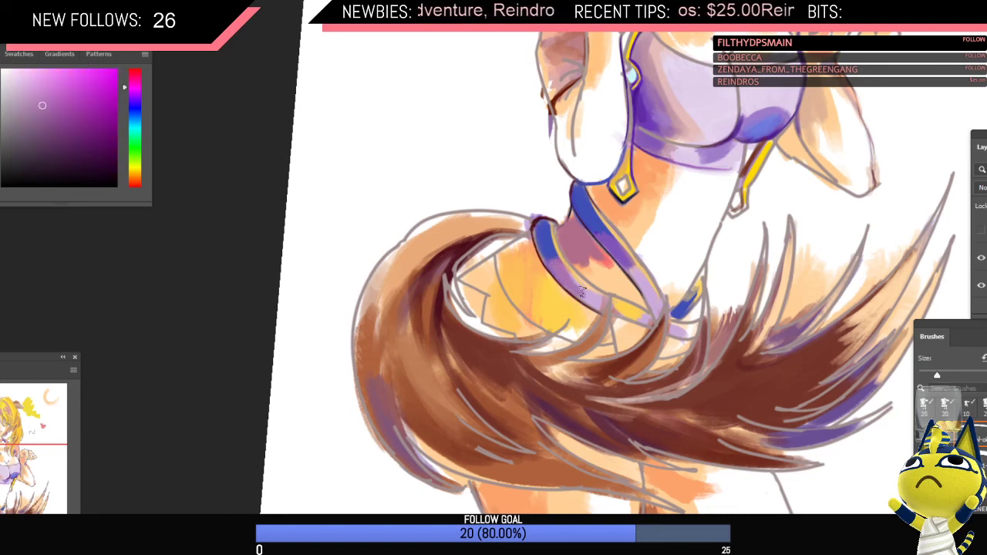
Step: Rotate the canvas and refine the shading along the lower strap's inner edge beside the mauve skin shadow
scroll(586, 277, down, 4)
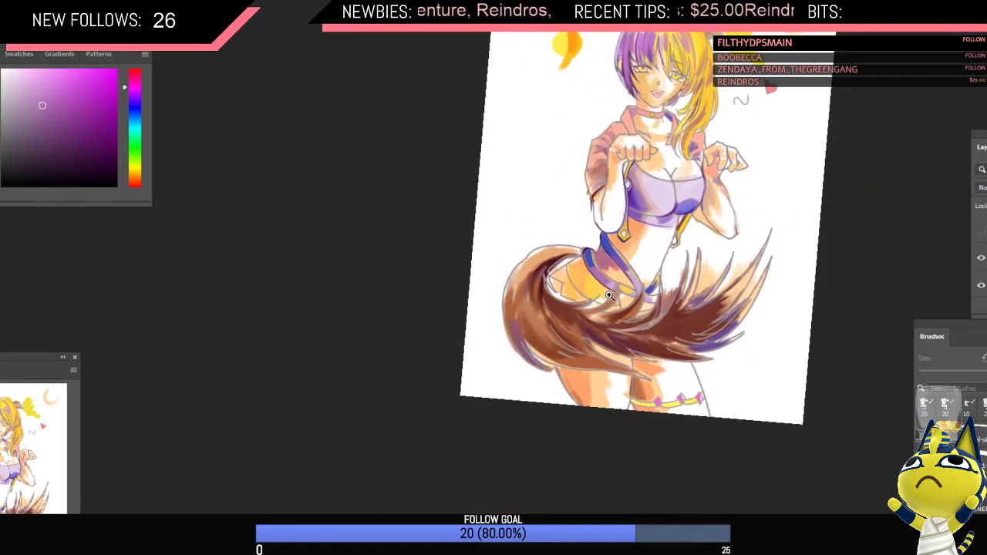
drag(599, 259, 598, 315)
scroll(561, 344, up, 4)
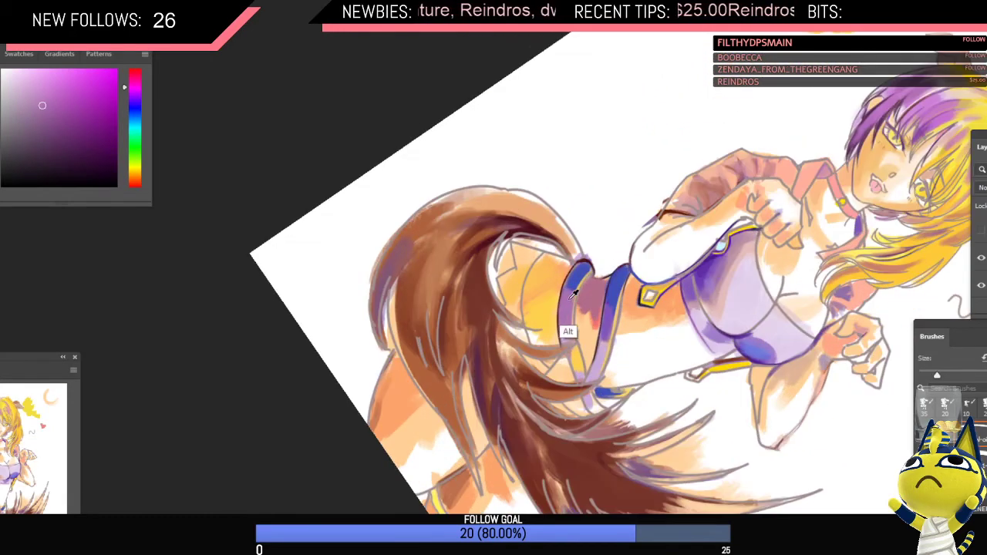
key(b)
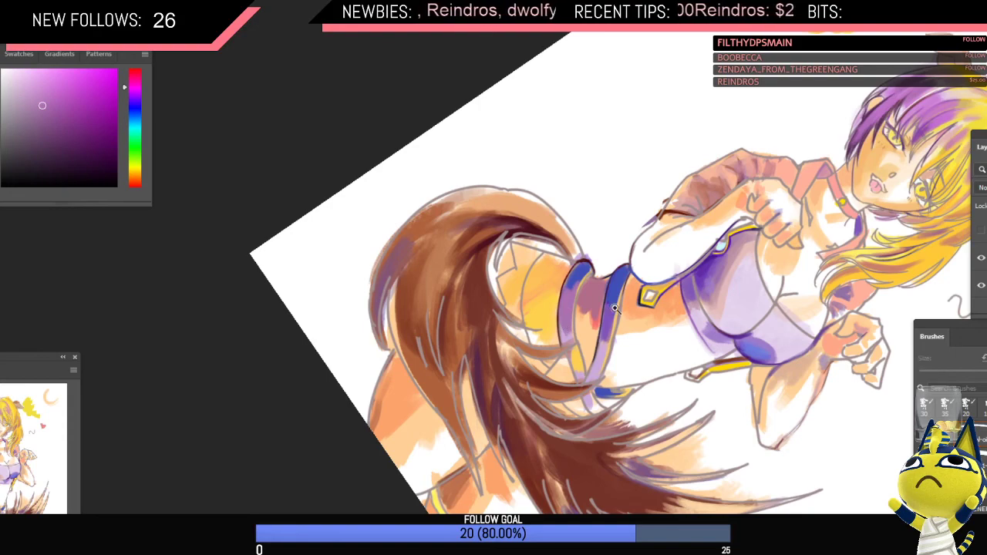
Step: Rotate the canvas, sample peach-orange and mauve, and blend the skin shadow between the two waist straps
drag(615, 309, 595, 308)
drag(596, 307, 593, 262)
drag(594, 263, 580, 229)
scroll(581, 229, up, 3)
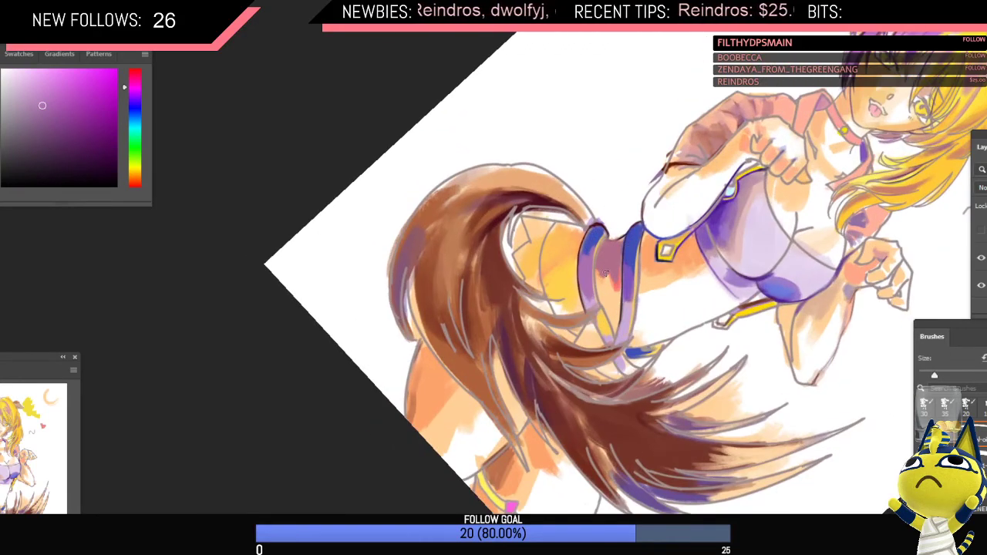
alt+click(603, 322)
alt+click(613, 280)
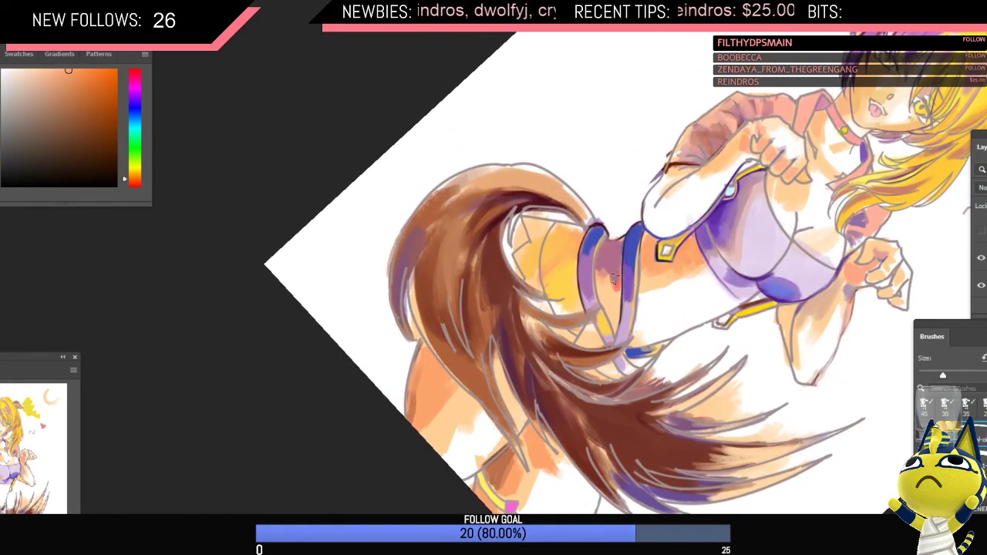
alt+click(623, 281)
alt+click(612, 262)
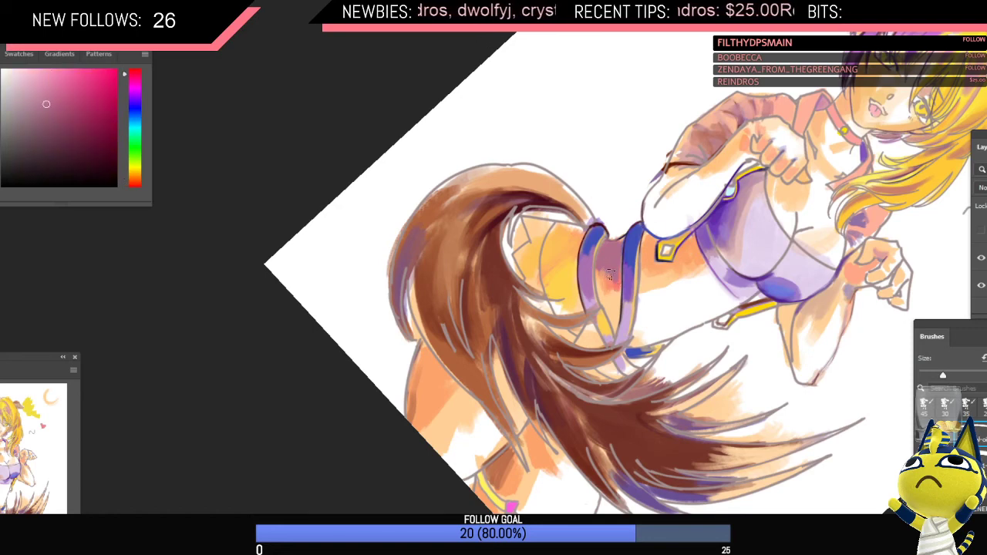
Step: Sample coral orange and mauve, paint shadow patches on the yellow hip area below the lower strap, and mirror the canvas
alt+click(604, 286)
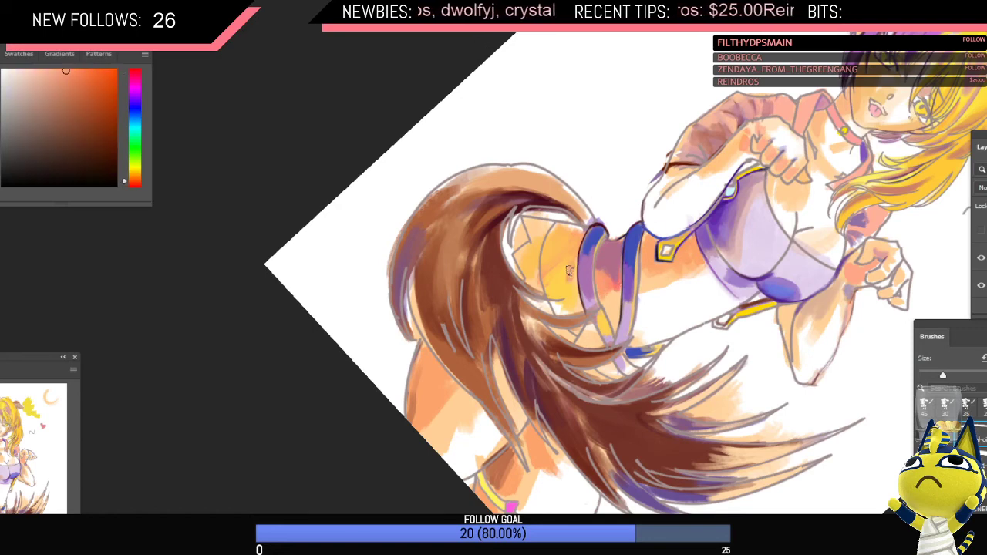
alt+click(605, 259)
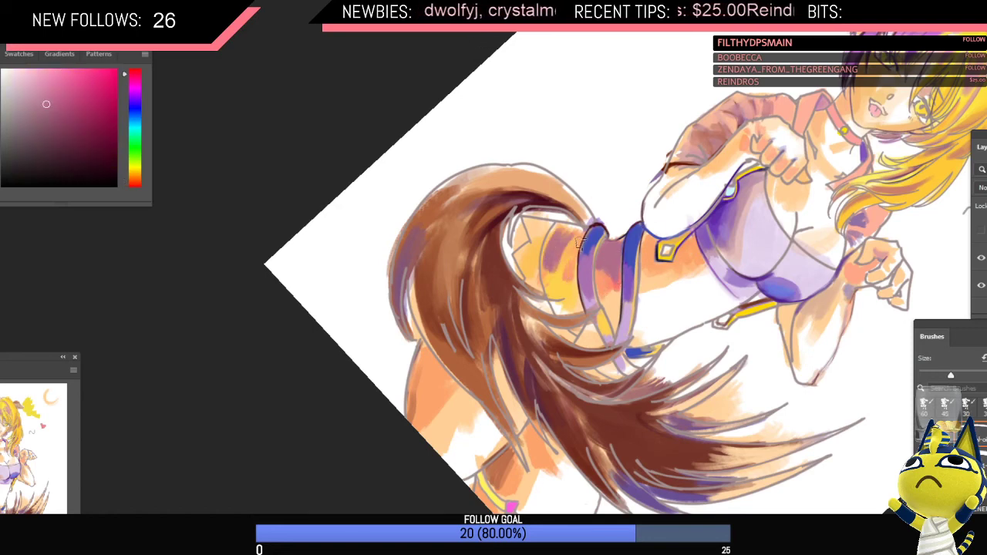
scroll(577, 193, down, 3)
drag(577, 193, 601, 246)
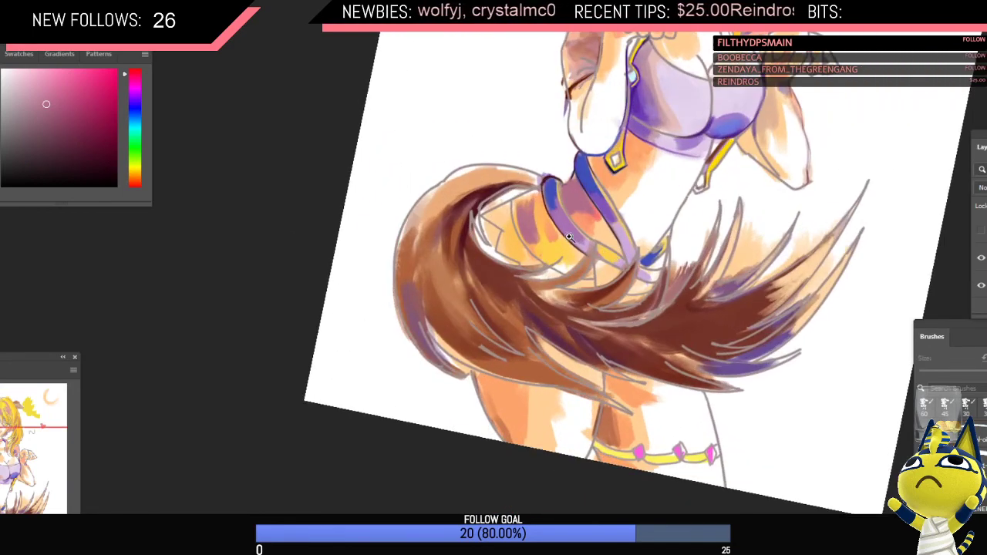
scroll(569, 238, down, 2)
key(ctrl+shift+h)
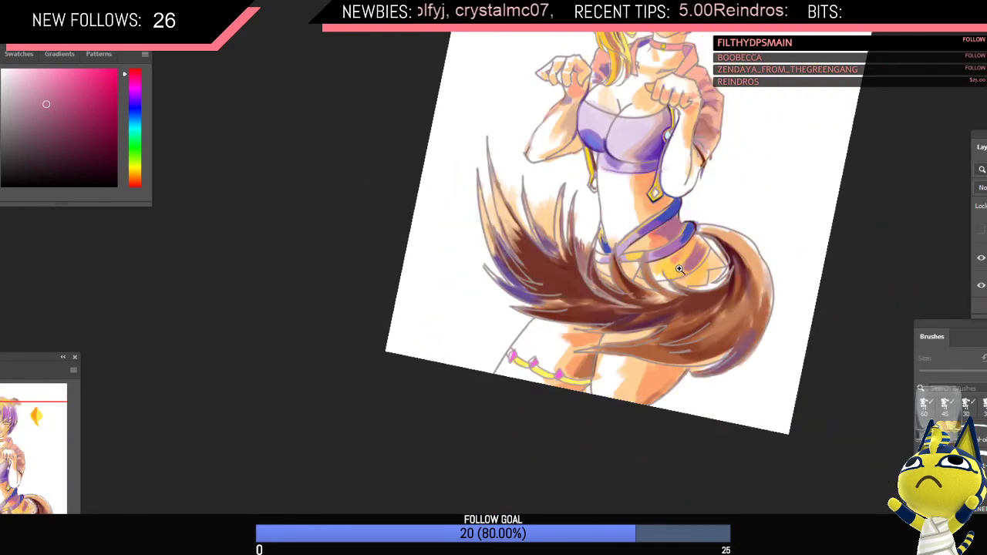
scroll(678, 268, down, 2)
scroll(693, 246, up, 2)
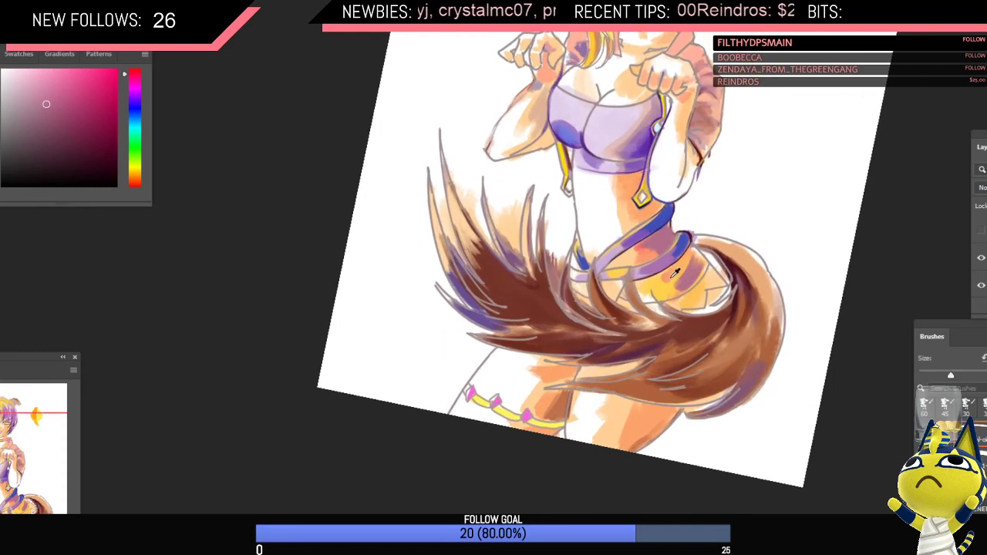
Step: Sample orange, fill the skin patch between the lower strap and the tail tufts, and compare with the hidden layer toggled on and off
alt+click(614, 284)
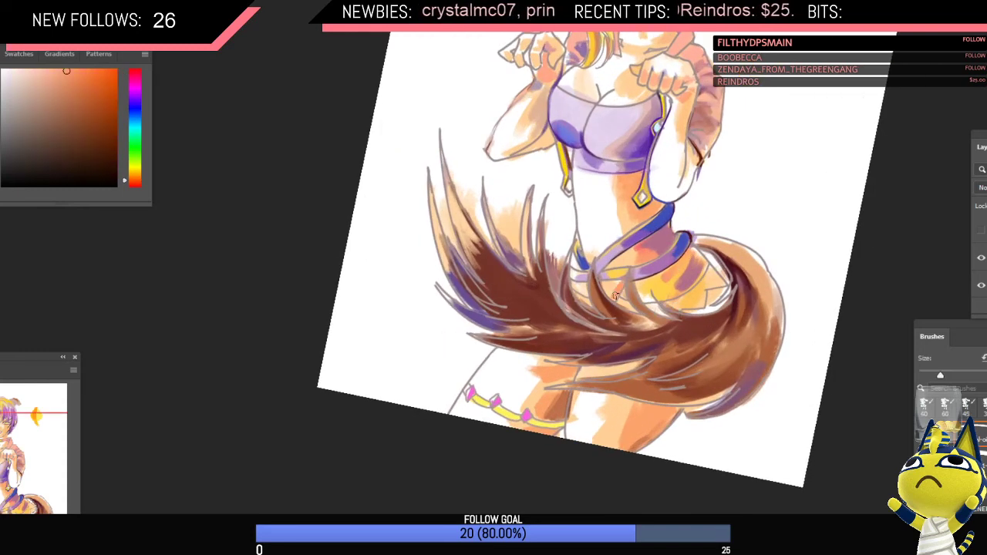
click(981, 230)
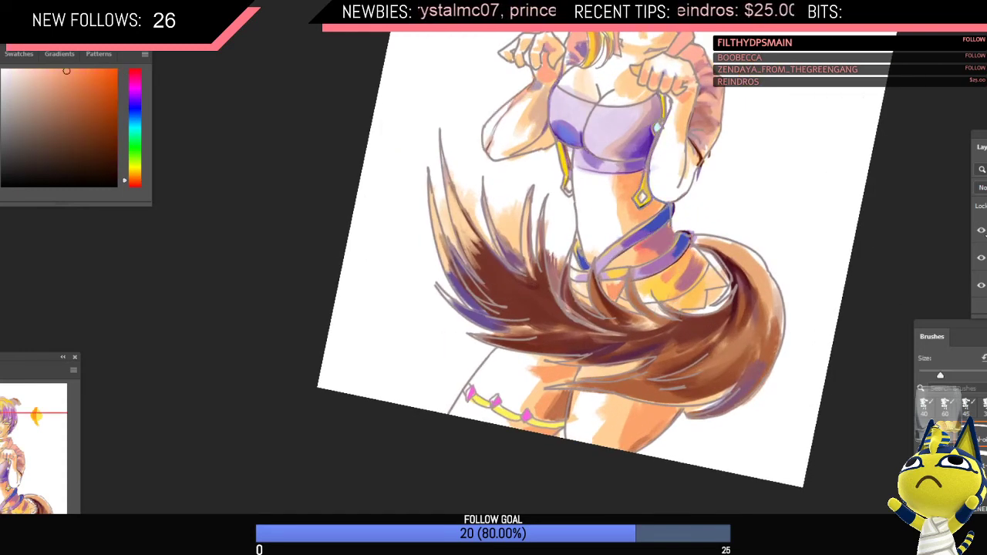
click(980, 234)
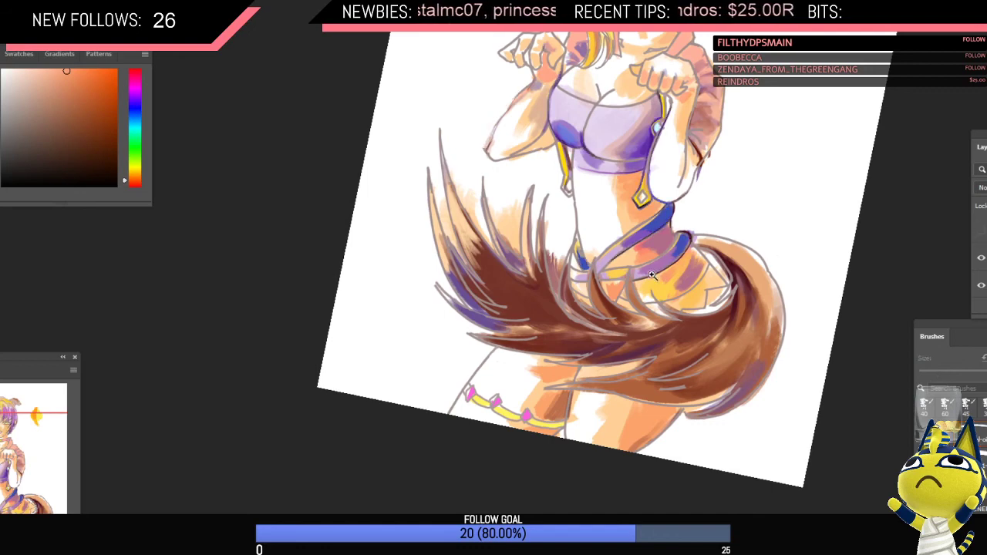
scroll(648, 277, down, 2)
scroll(640, 282, up, 2)
key([)
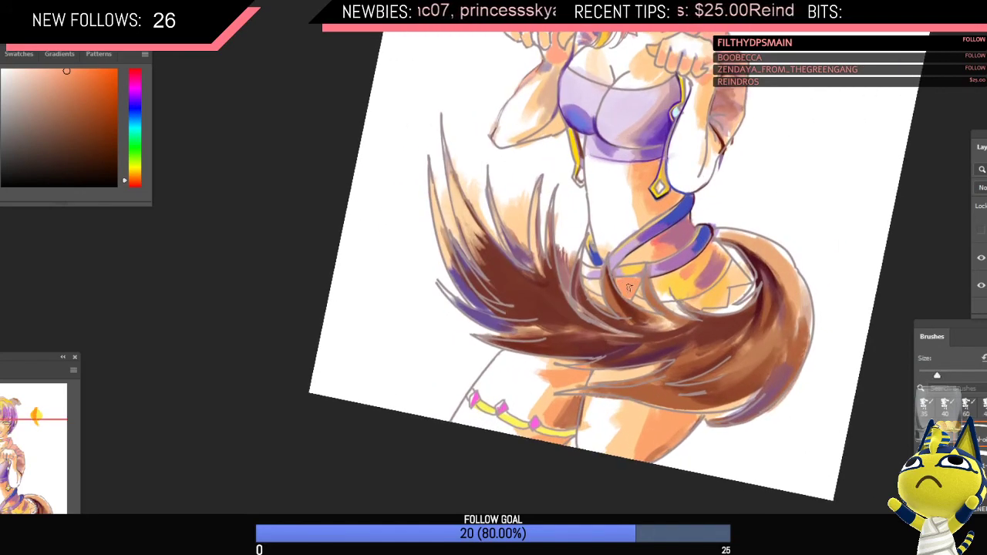
drag(696, 286, 665, 312)
Step: Mirror the canvas, sample violet, and add a thin shadow line with a size 10 brush beneath the lower strap by the tail tuft
key(ctrl+shift+h)
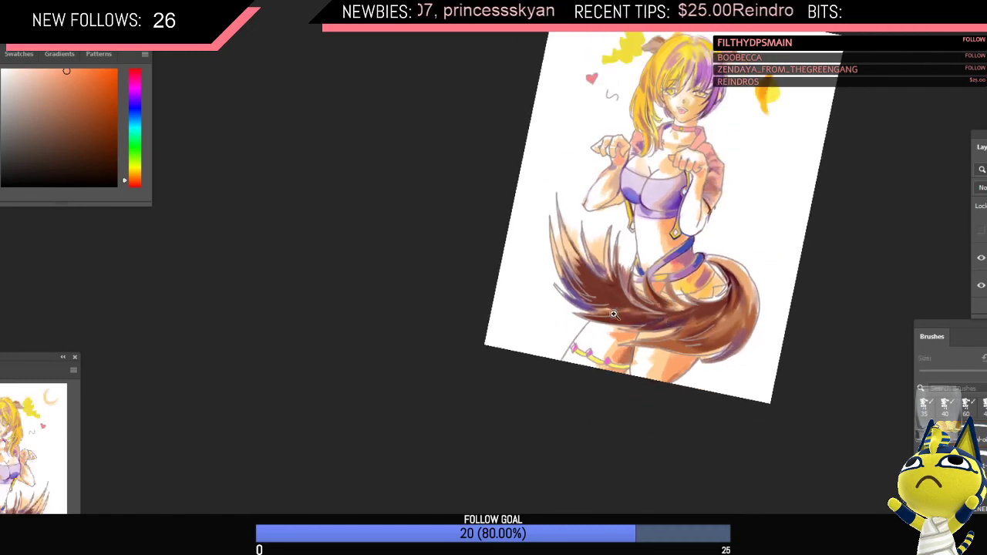
scroll(656, 289, up, 2)
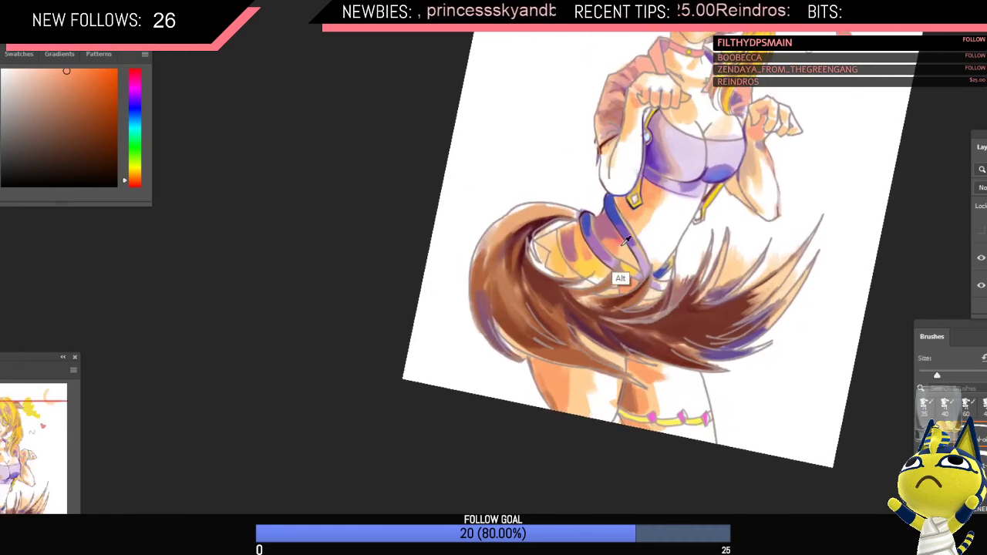
alt+click(625, 293)
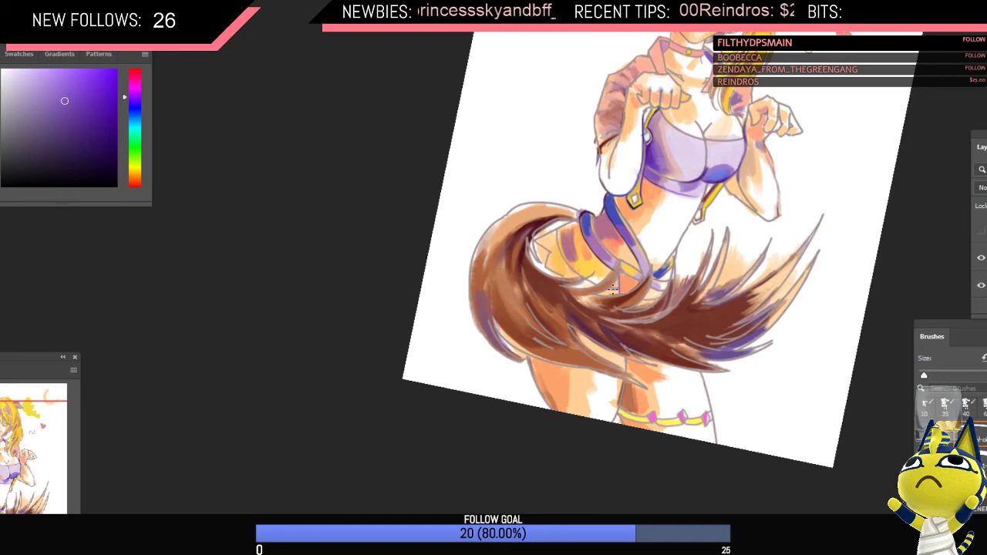
scroll(645, 304, down, 2)
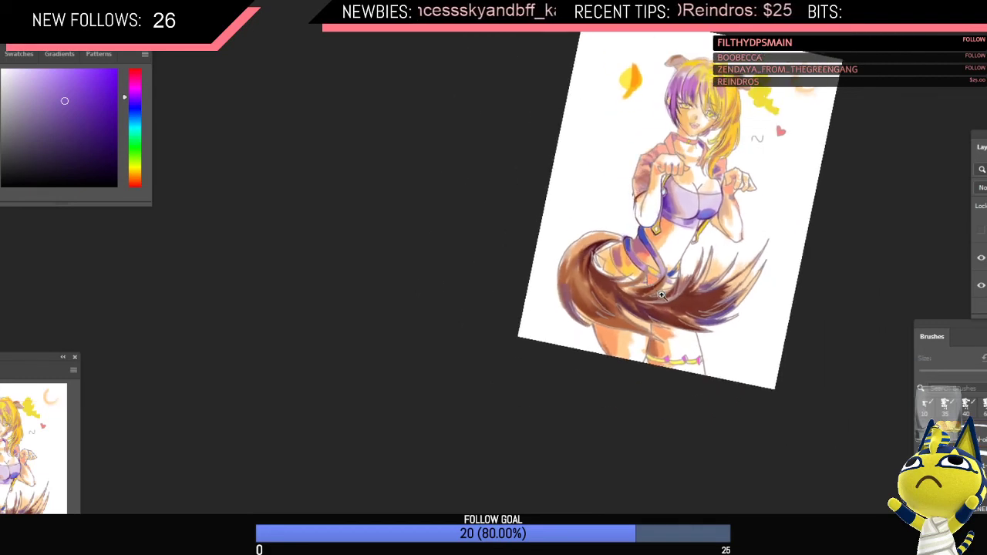
scroll(607, 247, up, 1)
Step: Sample mauve and dark maroon, paint a dark patch inside the tail's curl beside the hip, and mirror the canvas
alt+click(608, 247)
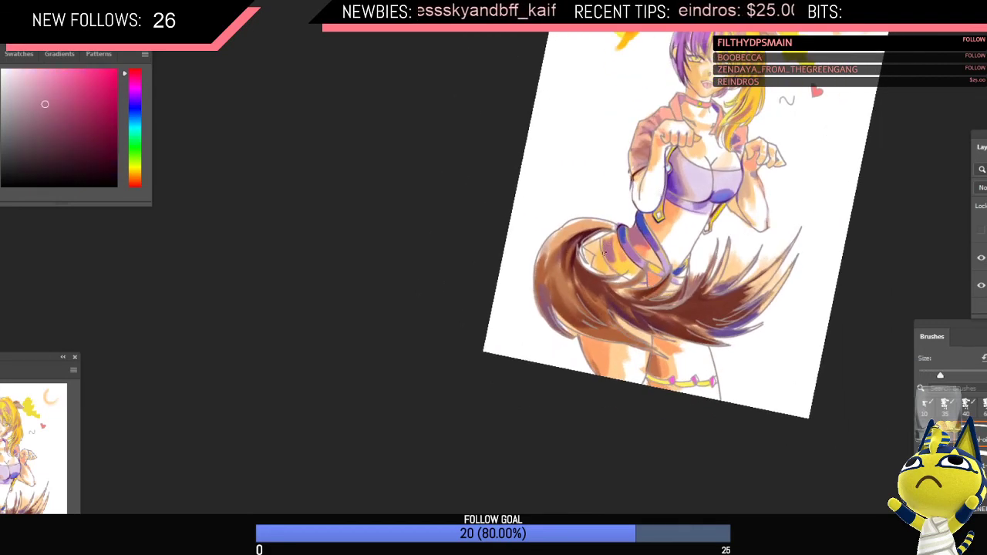
alt+click(586, 233)
drag(590, 262, 584, 247)
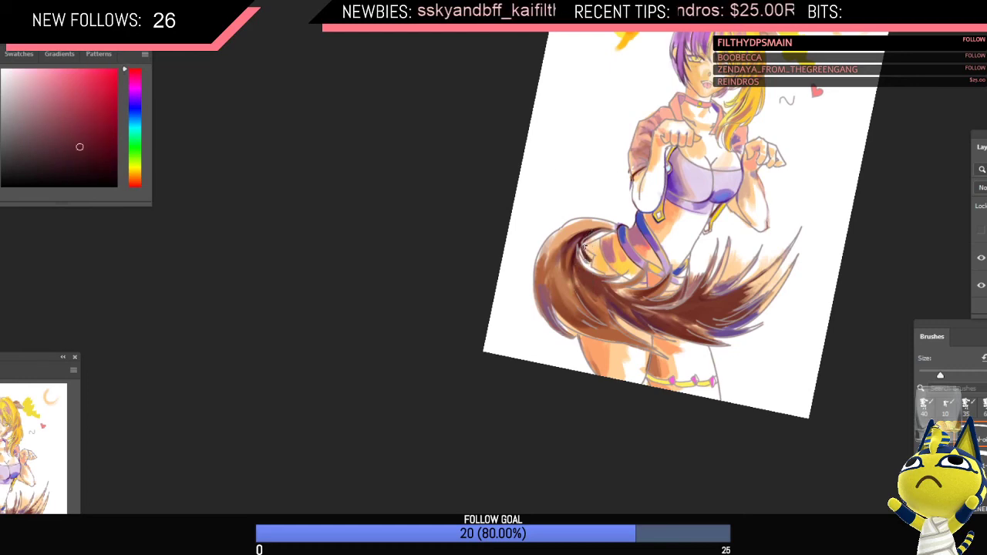
key(ctrl+h)
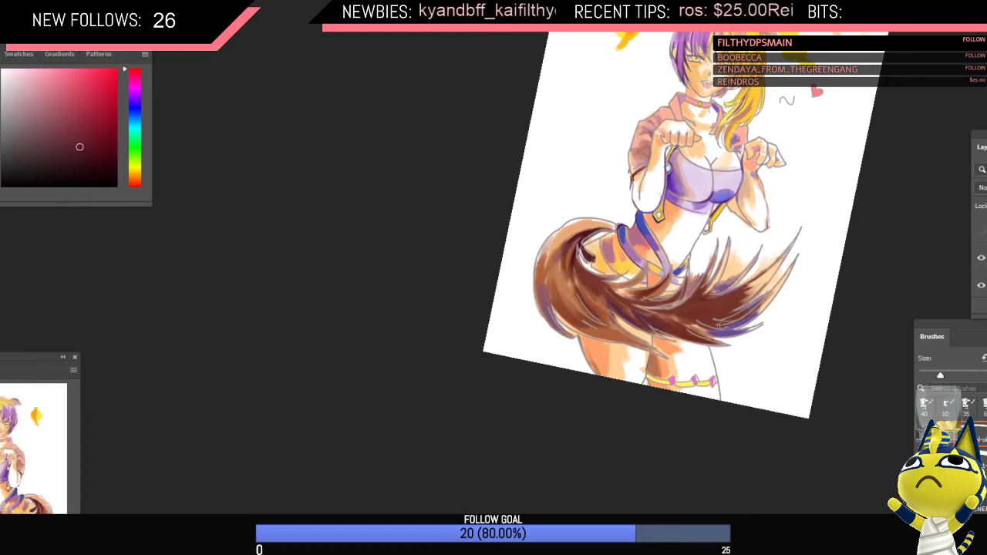
drag(732, 281, 756, 277)
scroll(756, 277, up, 2)
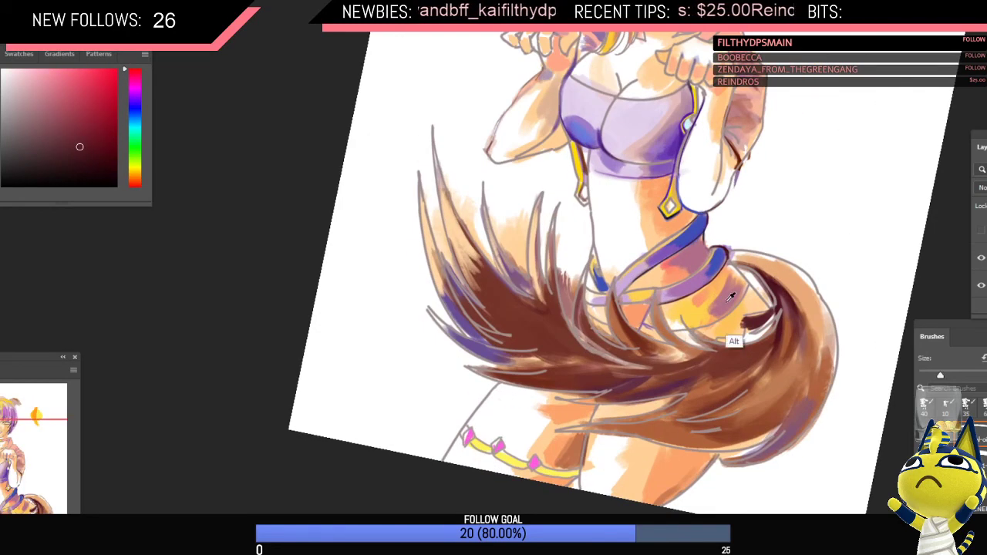
Step: Sample dark maroon, refine the hip's contour beside the tail base with a size 10 brush, and mirror the canvas to check
alt+click(731, 305)
alt+click(761, 320)
key(bracketleft)
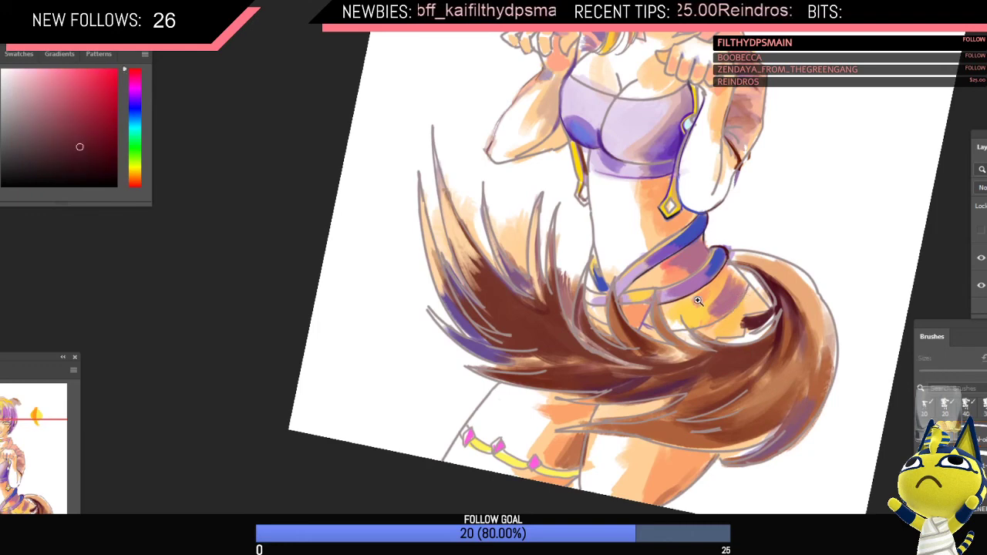
scroll(699, 301, down, 2)
scroll(670, 307, up, 2)
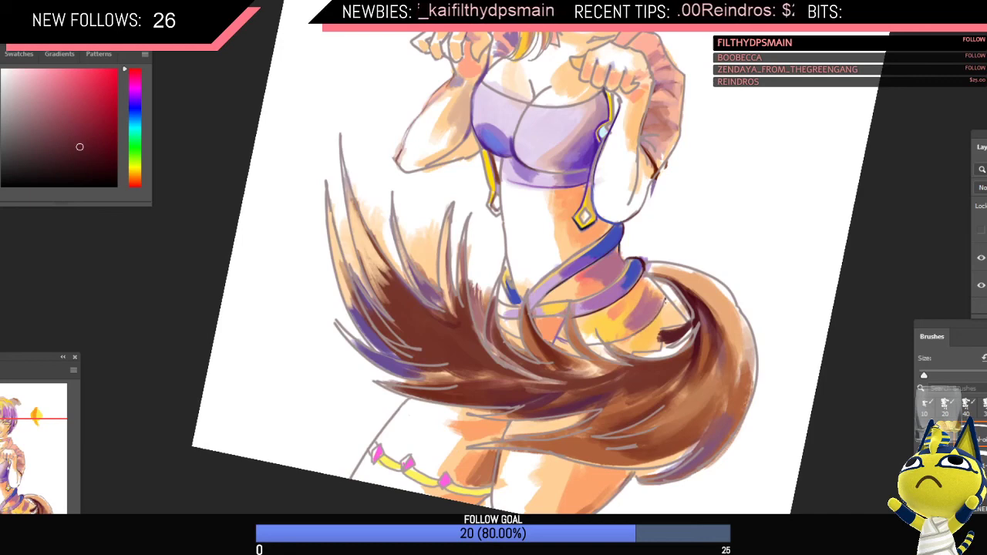
drag(631, 334, 666, 297)
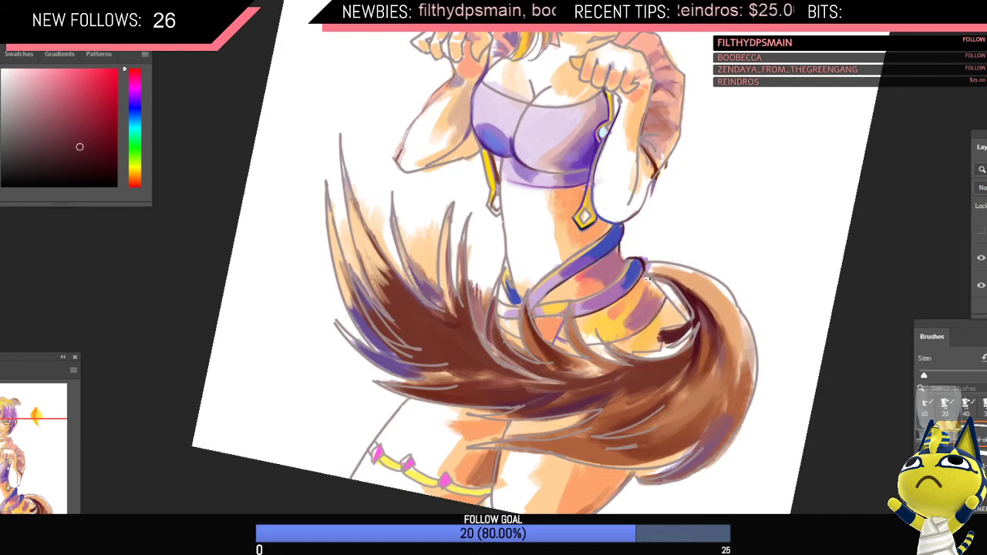
scroll(672, 333, down, 2)
key(ctrl+shift+h)
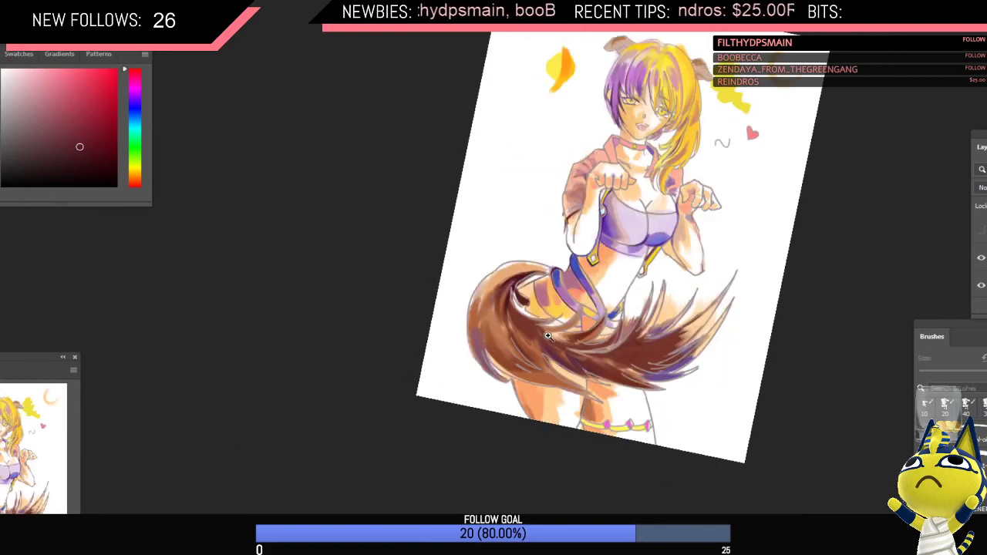
scroll(503, 339, up, 2)
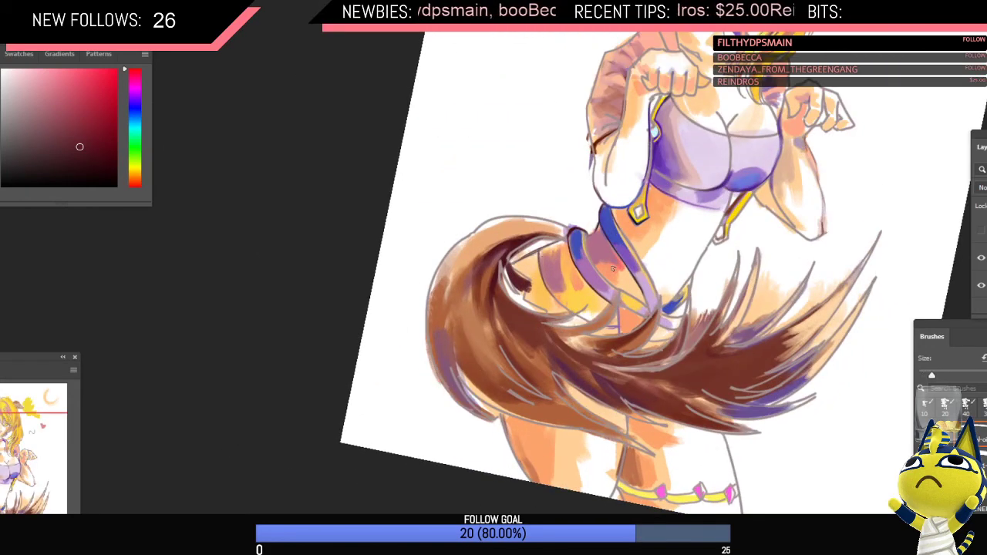
Step: Sample coral red and mauve and shade the edge of the hip beside the tail base, mirroring the canvas between strokes
alt+click(621, 297)
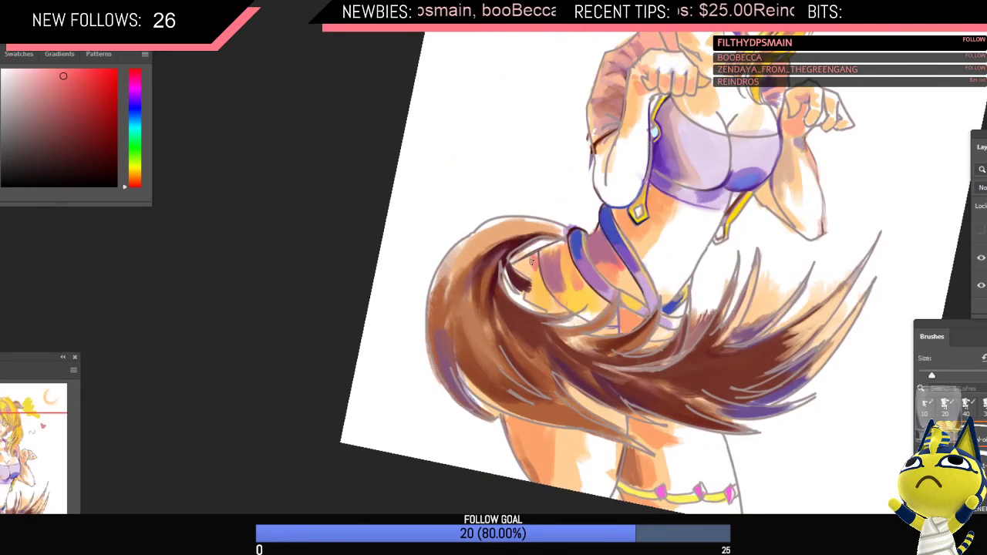
scroll(595, 275, down, 3)
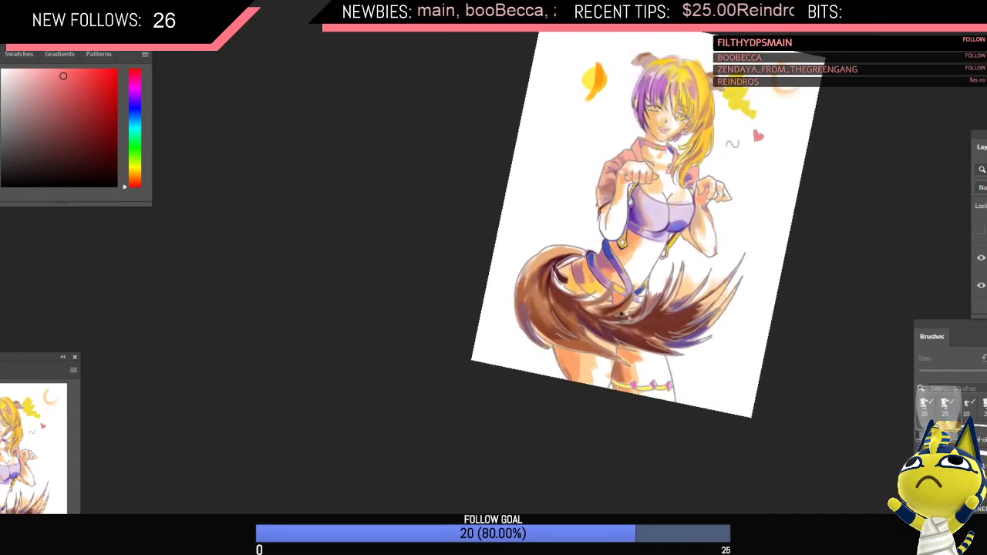
key(h)
scroll(698, 285, up, 3)
alt+click(701, 309)
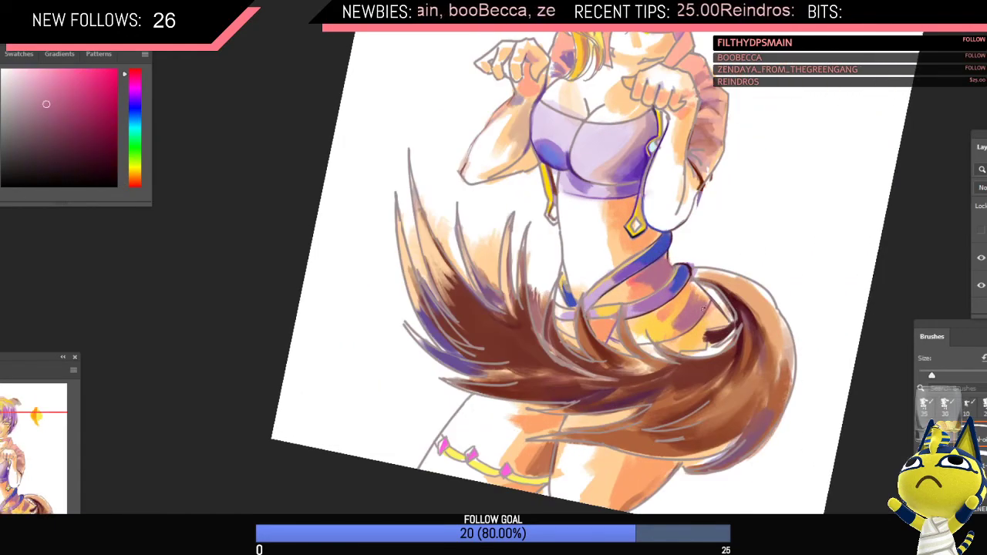
scroll(703, 309, down, 3)
scroll(682, 275, up, 3)
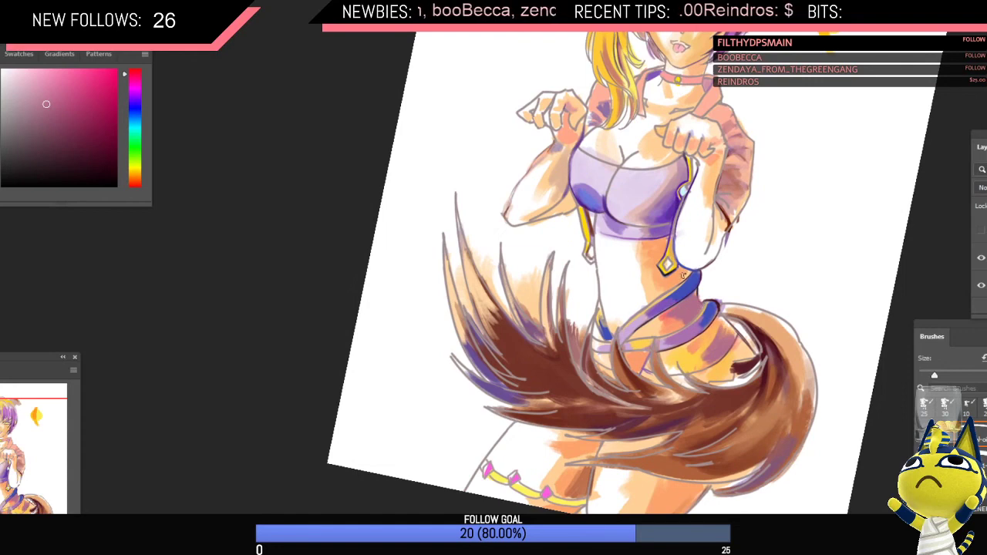
Step: Mirror the canvas, sample yellow, and paint over the hip area's mauve and orange patches with a larger brush
scroll(674, 273, down, 3)
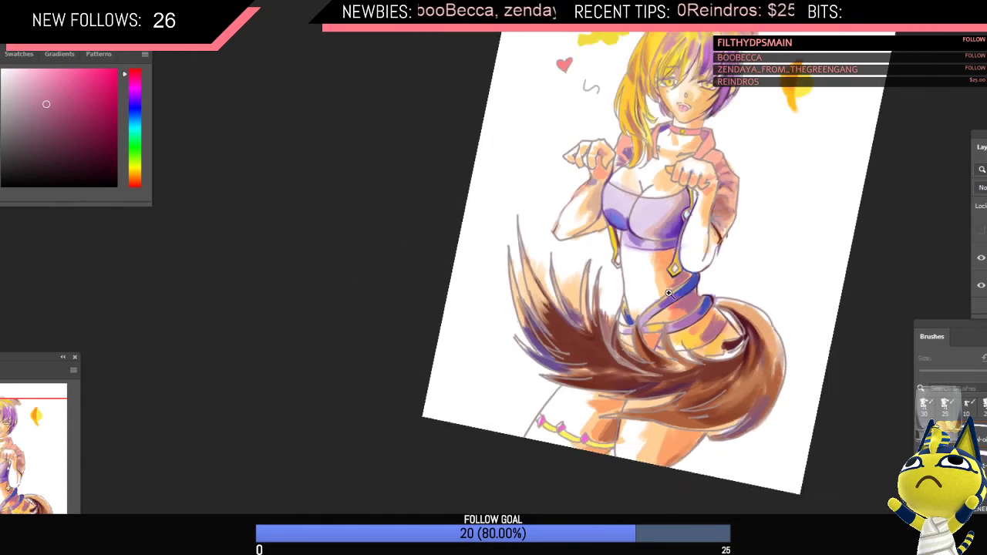
key(h)
scroll(649, 270, up, 3)
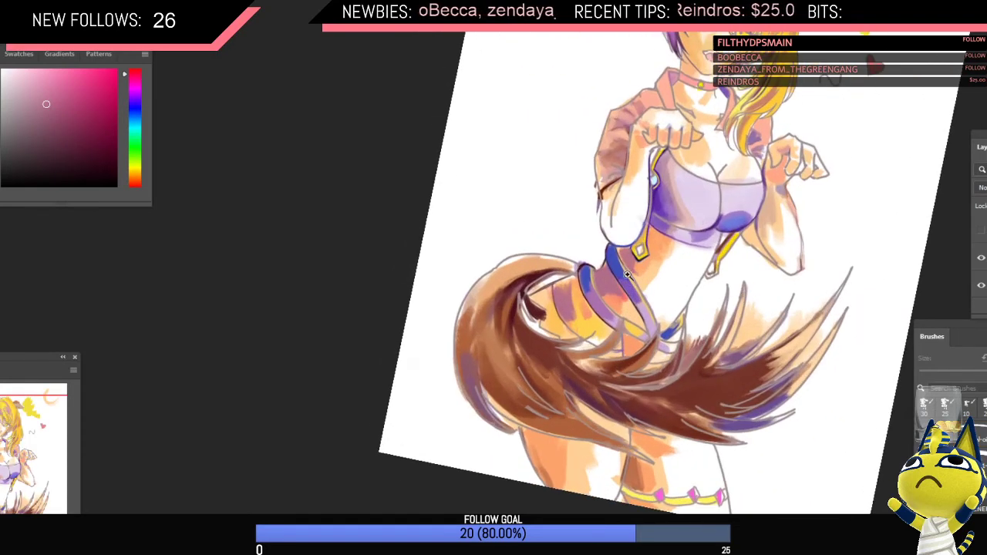
key(])
mouse_move(551, 294)
mouse_down()
mouse_move(569, 329)
mouse_move(583, 298)
mouse_move(594, 324)
mouse_move(569, 283)
mouse_move(569, 323)
mouse_move(606, 336)
mouse_move(595, 340)
mouse_up()
alt+click(593, 324)
key(])
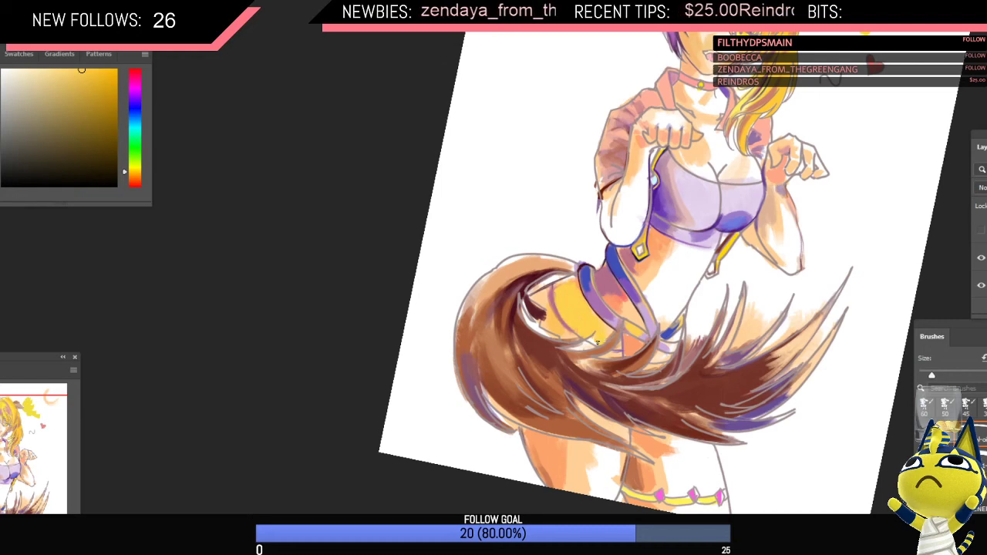
Step: Sample yellow, extend it across the front of the shorts beside the tail fur, and mirror the canvas
alt+click(621, 346)
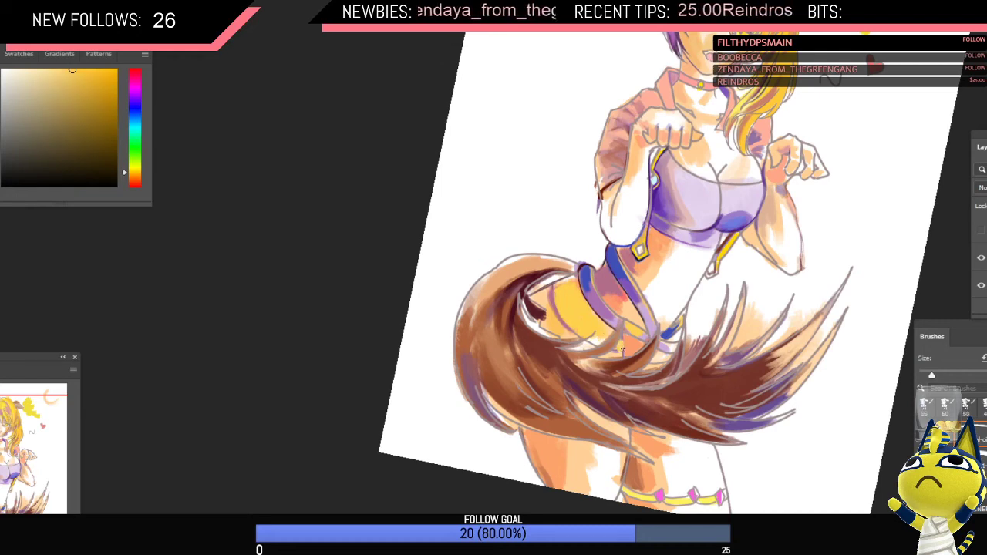
key(z)
drag(679, 346, 657, 372)
key(ctrl+shift+h)
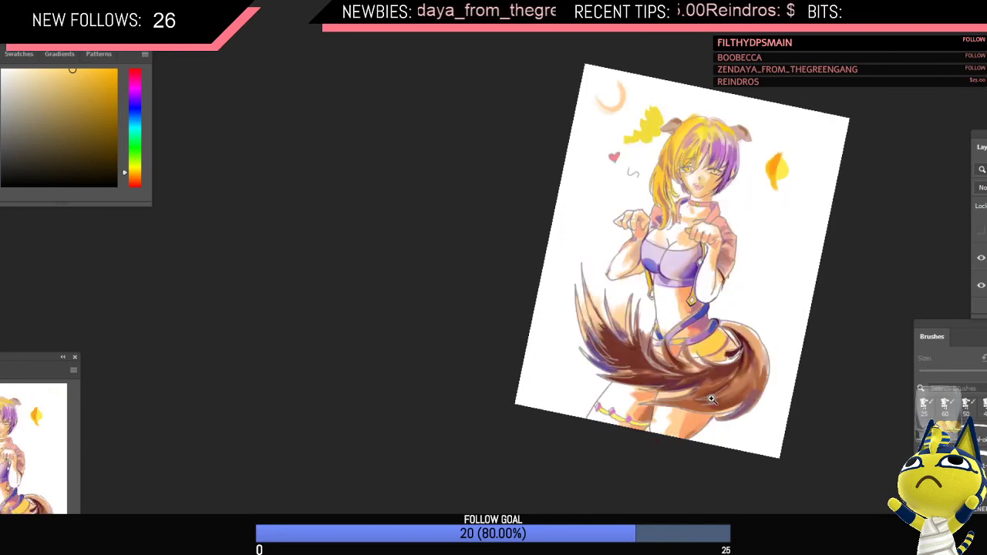
Step: Sample mauve, yellow and blue, touch up the front of the waistband and the shorts beneath it, and mirror the canvas
scroll(703, 361, up, 2)
alt+click(660, 324)
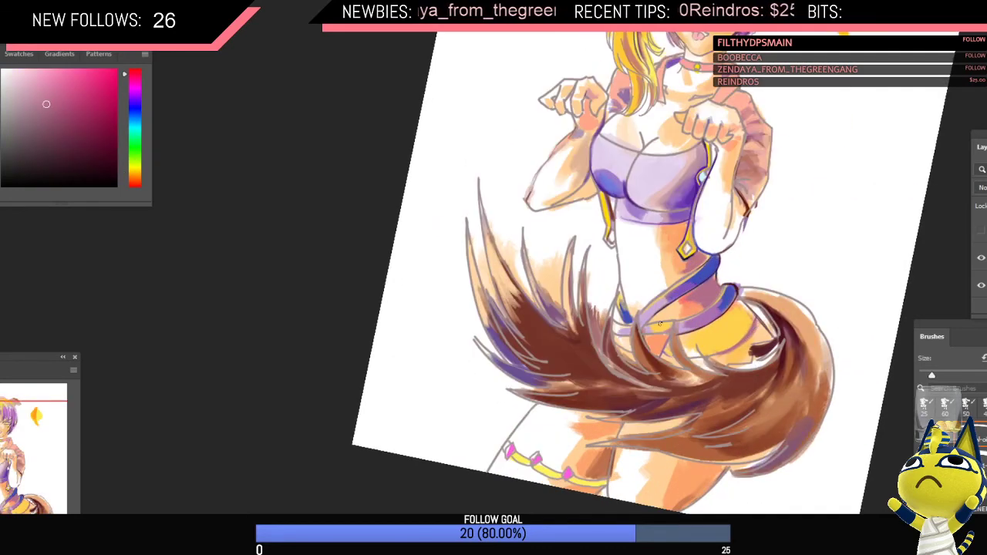
alt+click(657, 342)
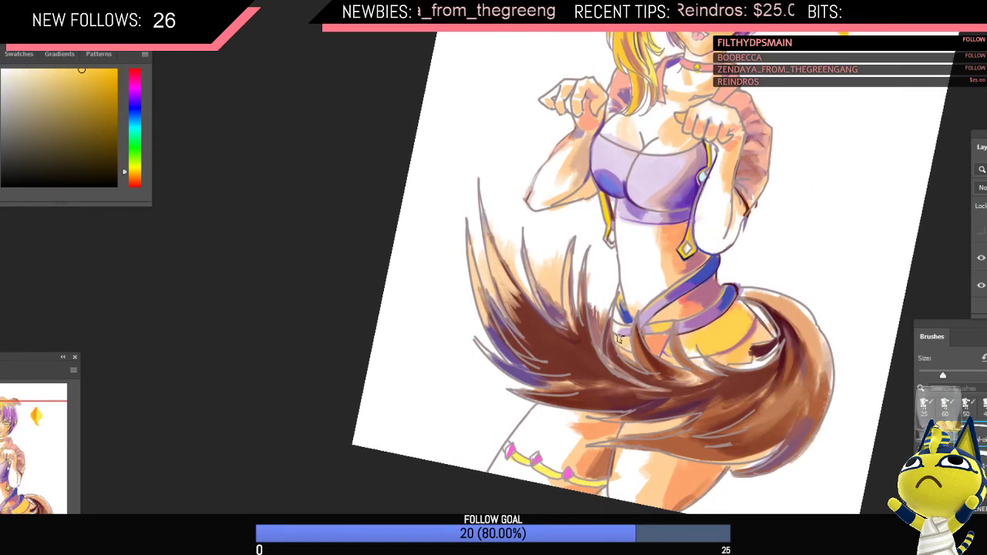
alt+click(621, 332)
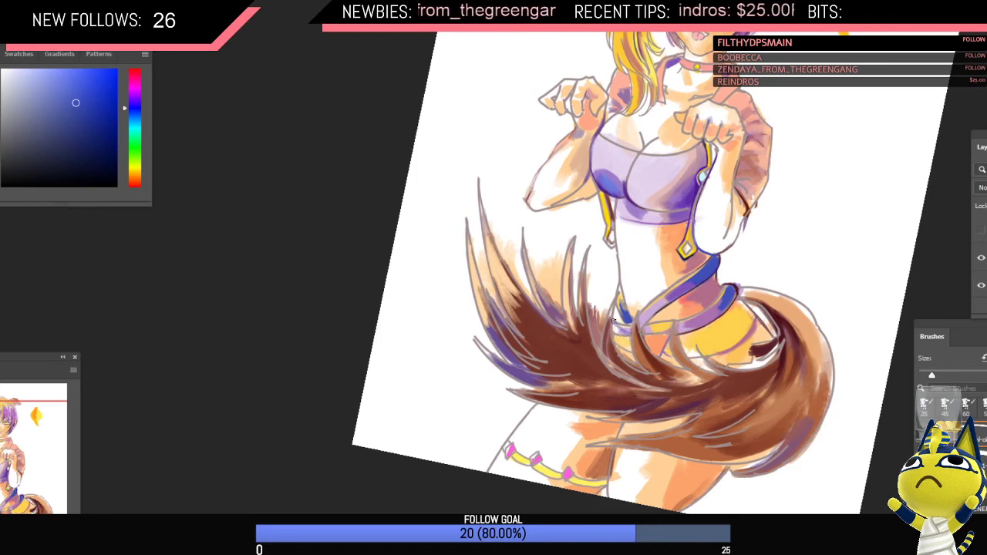
scroll(688, 326, down, 5)
key(ctrl+shift+h)
scroll(615, 317, up, 4)
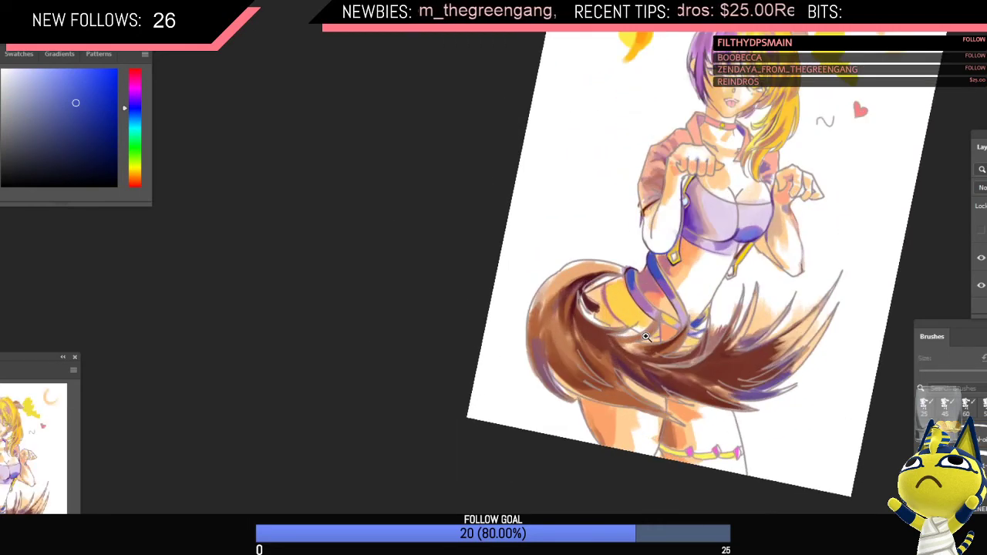
Step: Sample yellow and strap blue, refine the shorts' lower edge by the tail fur with a small brush, and mirror the canvas
alt+click(608, 297)
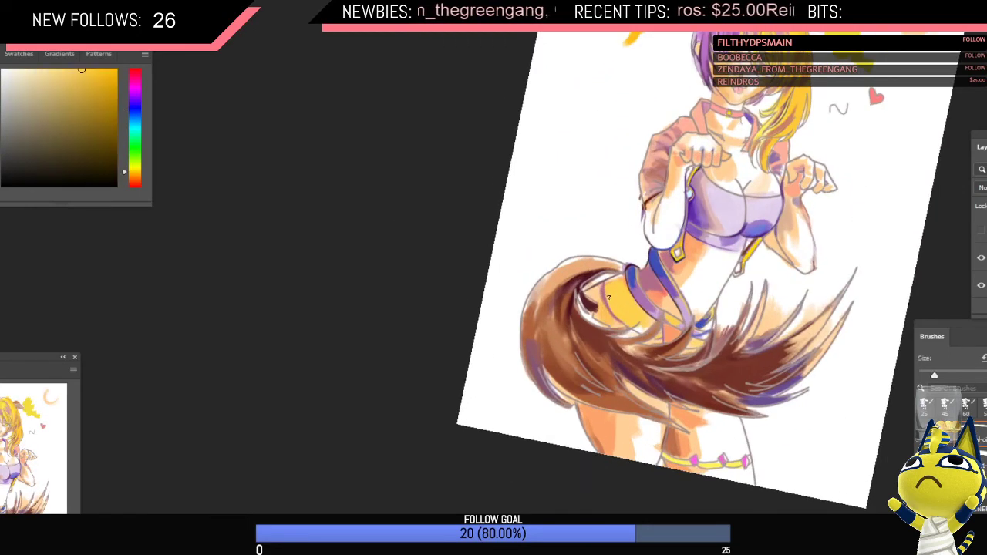
alt+click(658, 269)
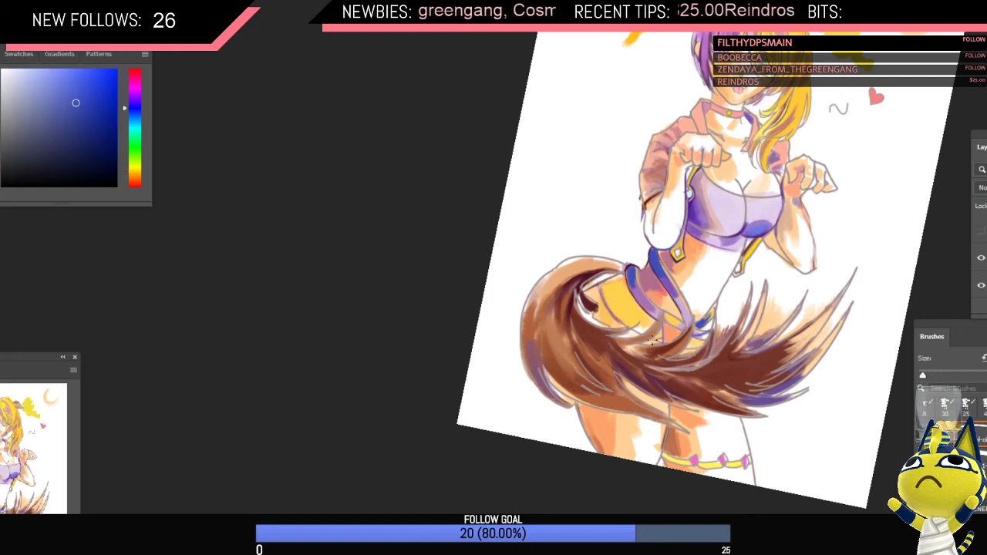
key(ctrl+shift+h)
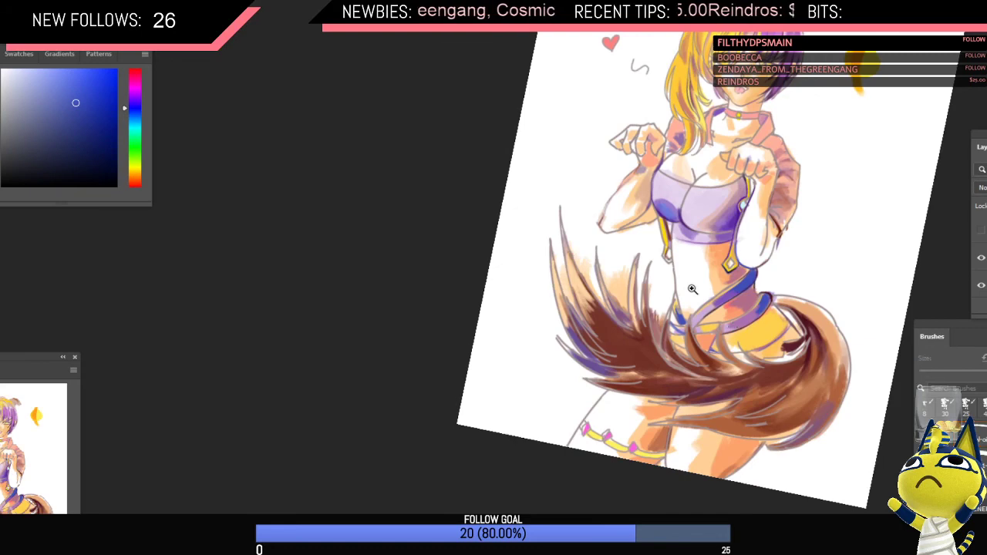
drag(692, 288, 676, 308)
drag(675, 308, 647, 298)
scroll(651, 297, up, 1)
Step: Sample yellow, mauve and coral, paint coral over the skin between the waist straps, and mirror the canvas
alt+click(682, 299)
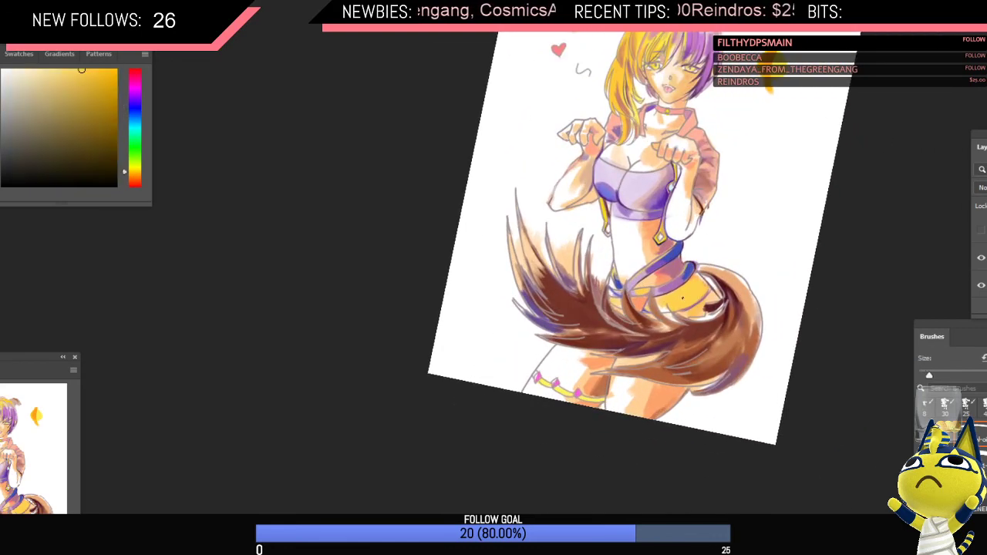
alt+click(674, 273)
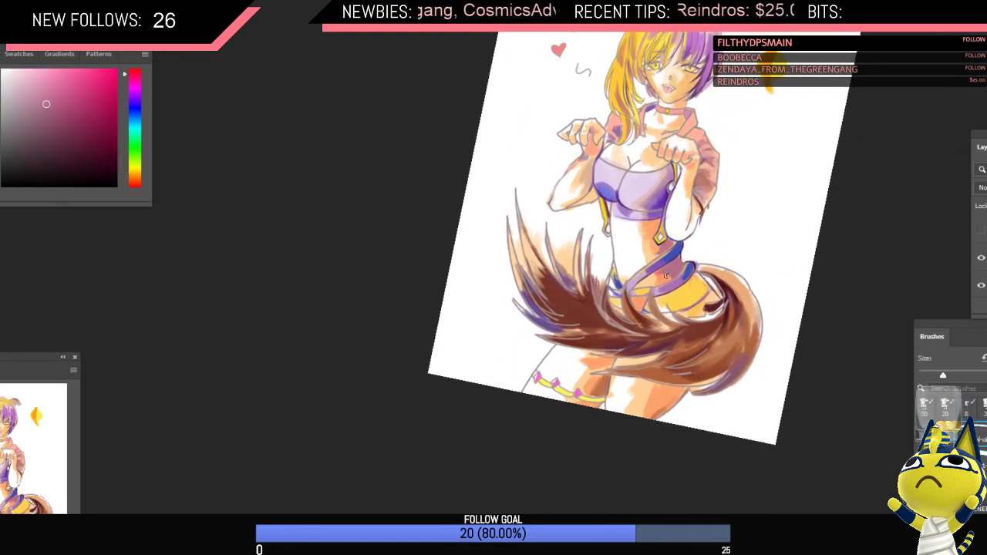
alt+click(659, 313)
drag(657, 275, 654, 273)
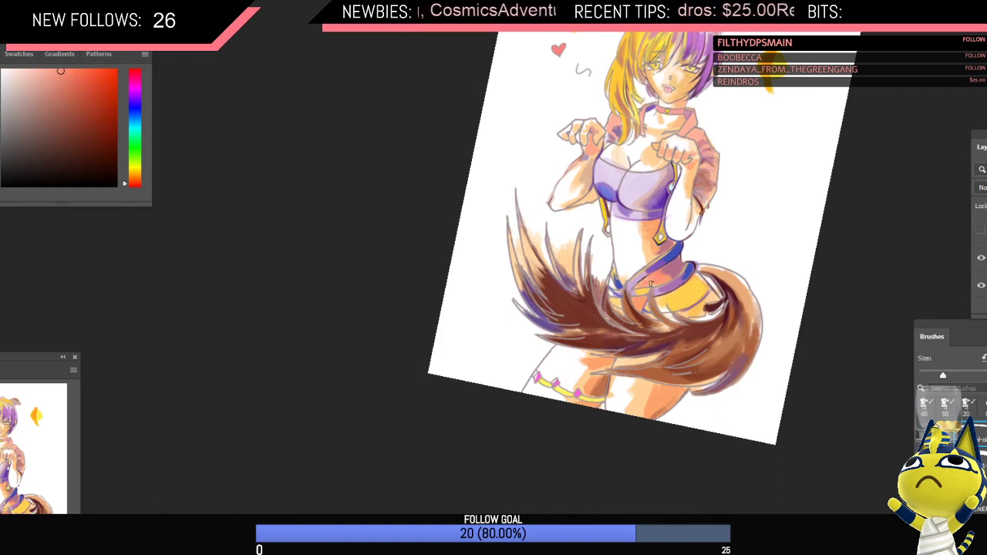
key(ctrl+shift+h)
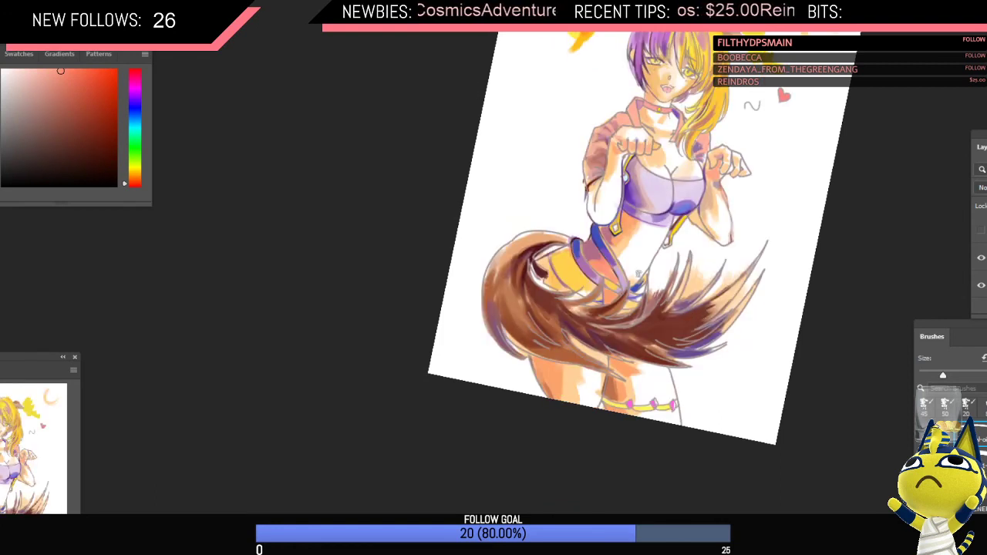
Step: Sample light orange and brush a soft shadow down the middle of the stomach with an enlarged brush
alt+click(617, 284)
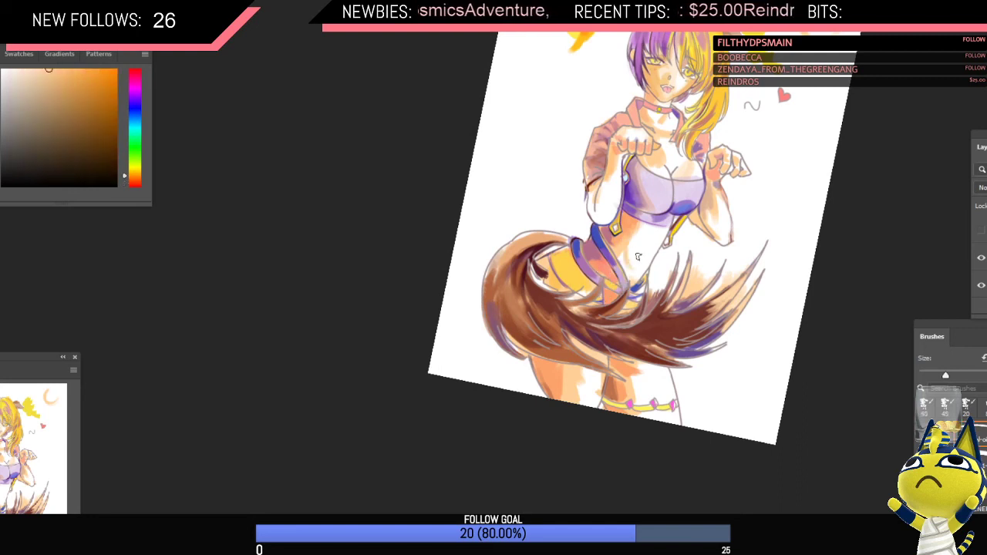
key(bracketright)
key(bracketright)
key(bracketright)
drag(639, 257, 647, 237)
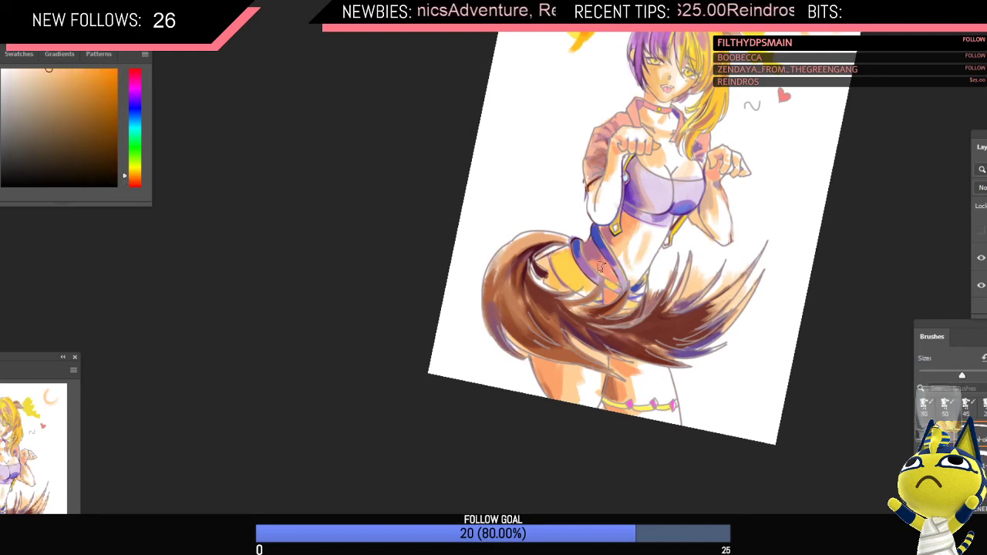
Step: Sample yellow, fill the front of the shorts below the strap with a size 50 brush, and mirror the canvas
alt+click(603, 298)
key(bracketleft)
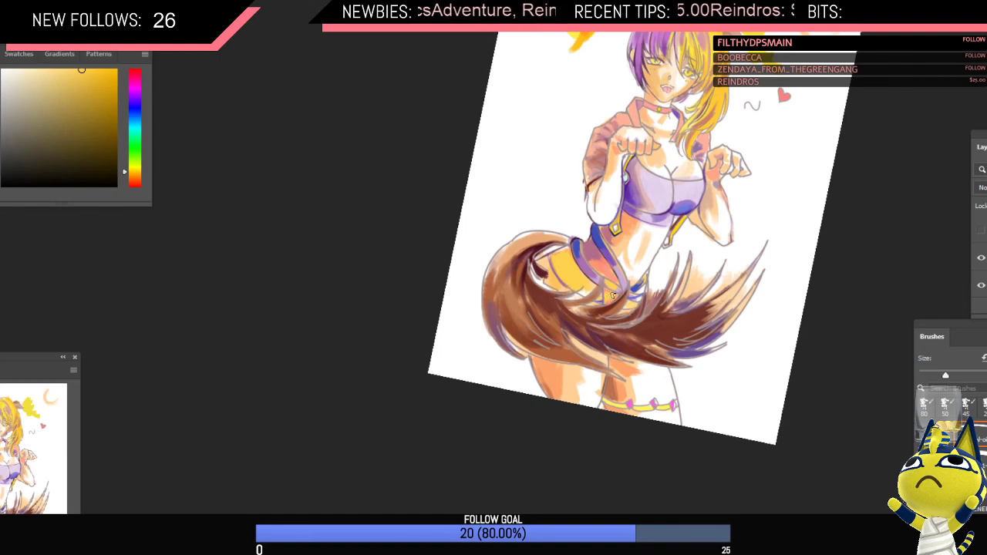
drag(676, 294, 669, 318)
key(ctrl+shift+h)
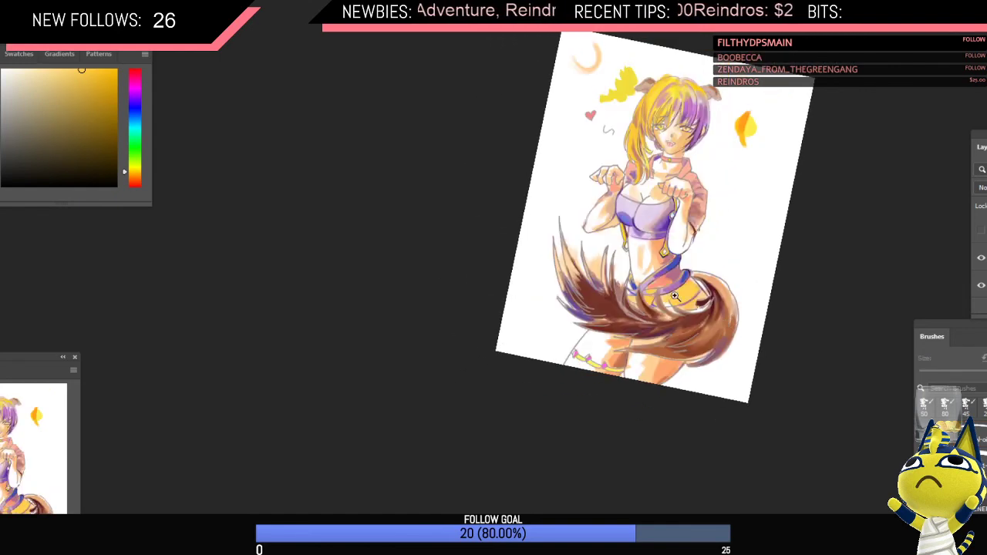
Step: Sample coral and touch up the waist skin, brush light peach over the stomach at size 90, and mirror the canvas
click(675, 295)
alt+click(636, 303)
alt+click(651, 274)
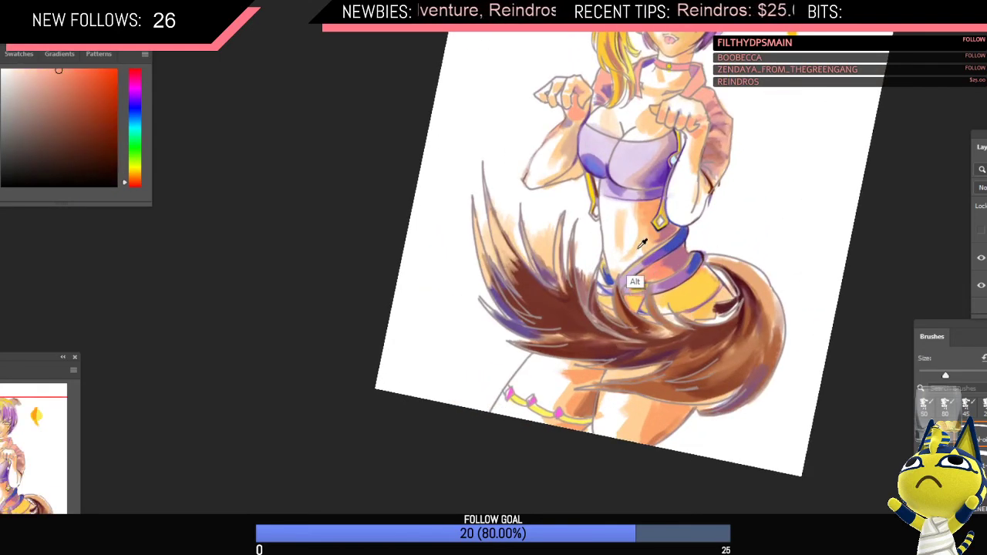
alt+click(641, 243)
key(bracketright)
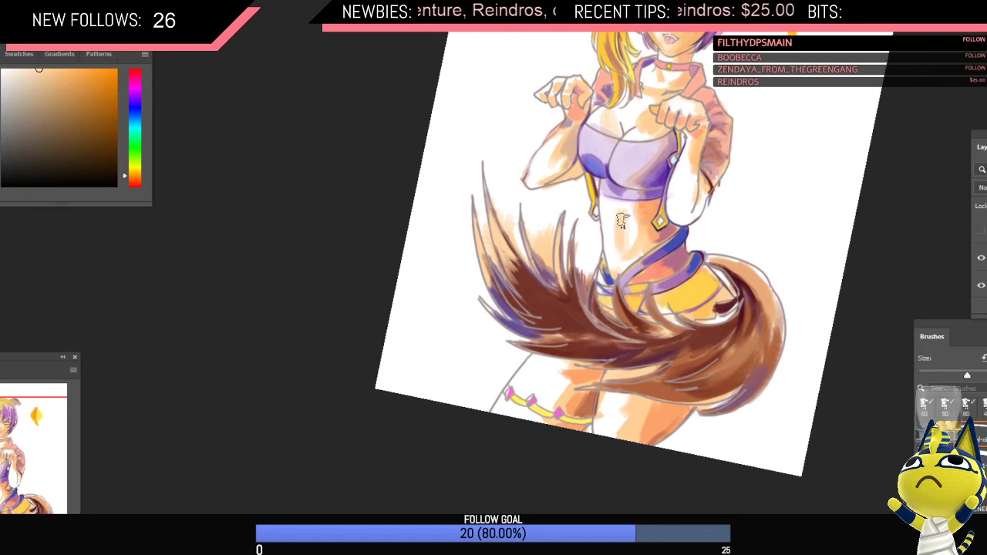
key(ctrl+minus)
key(h)
click(659, 242)
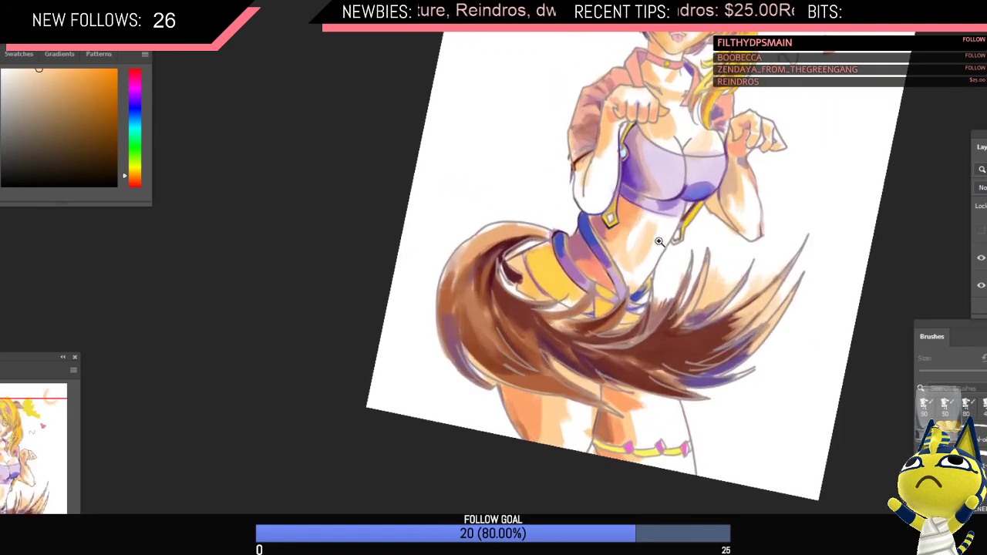
Step: Sample peach and white, soften the stomach shading with a size 70 brush, and mirror the canvas
alt+click(647, 233)
drag(644, 238, 644, 253)
alt+click(662, 278)
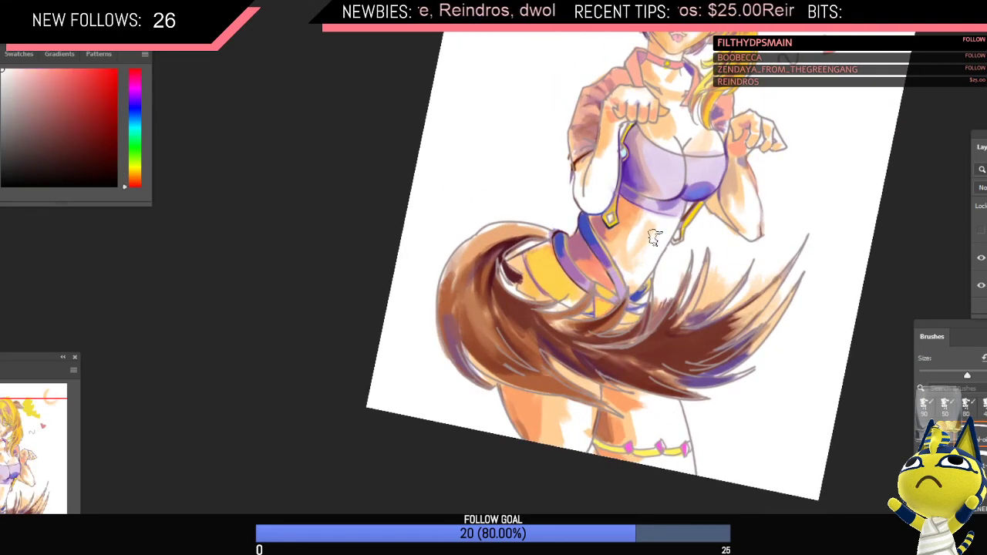
alt+click(634, 258)
key(bracketleft)
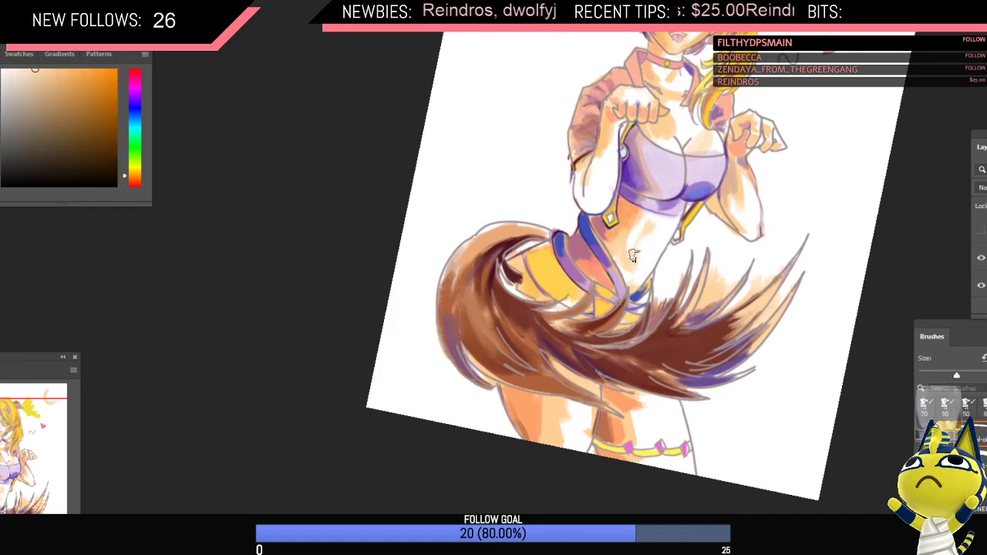
key(h)
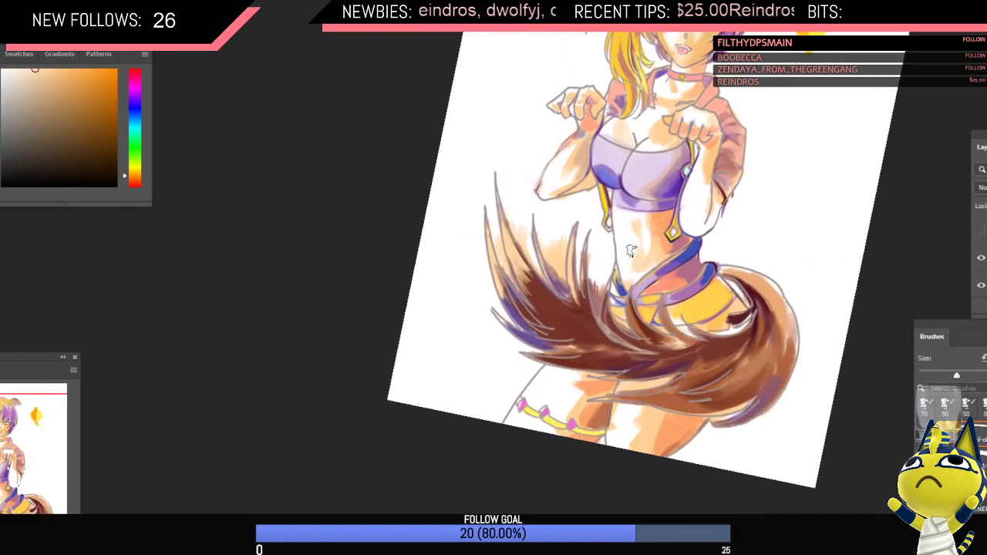
Step: Sample light peach tones, blend the shadow below the top into the stomach, and mirror the canvas repeatedly to compare
alt+click(637, 242)
drag(637, 259, 637, 243)
alt+click(642, 265)
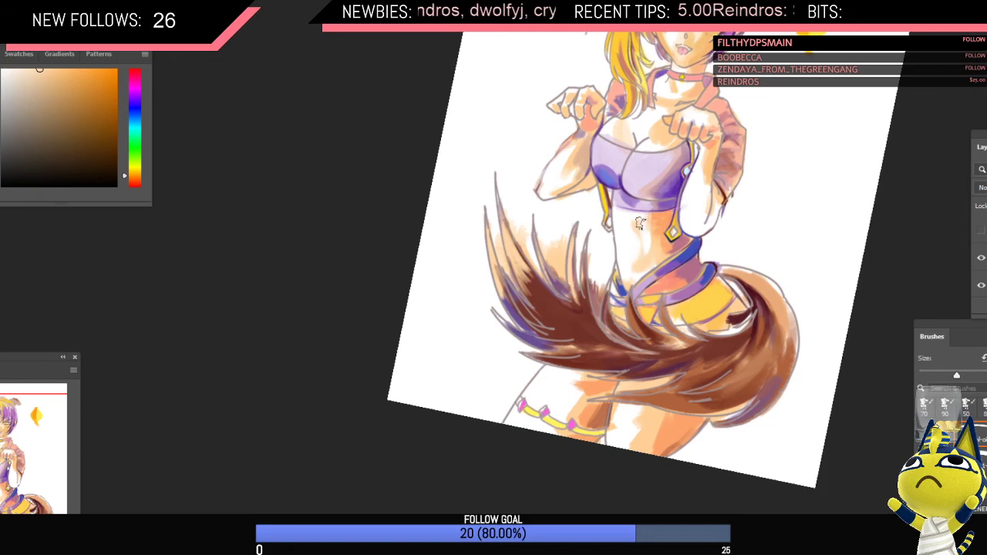
key(ctrl+minus)
key(h)
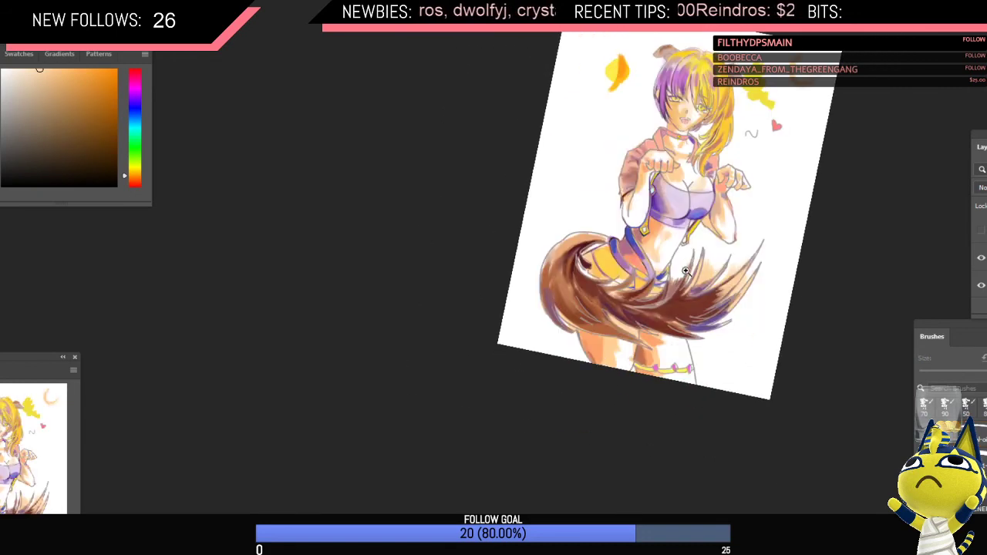
key(ctrl+plus)
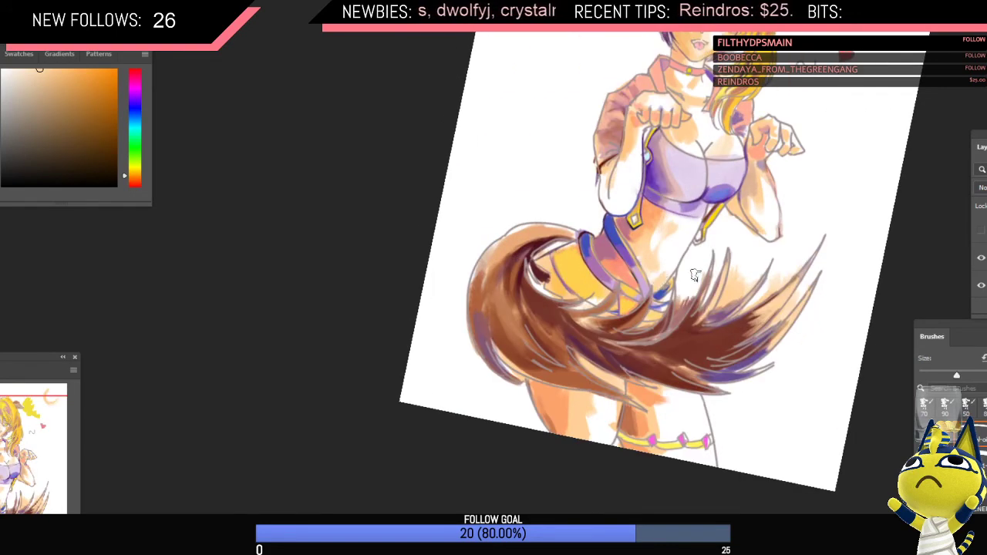
key(ctrl+minus)
key(h)
key(ctrl+plus)
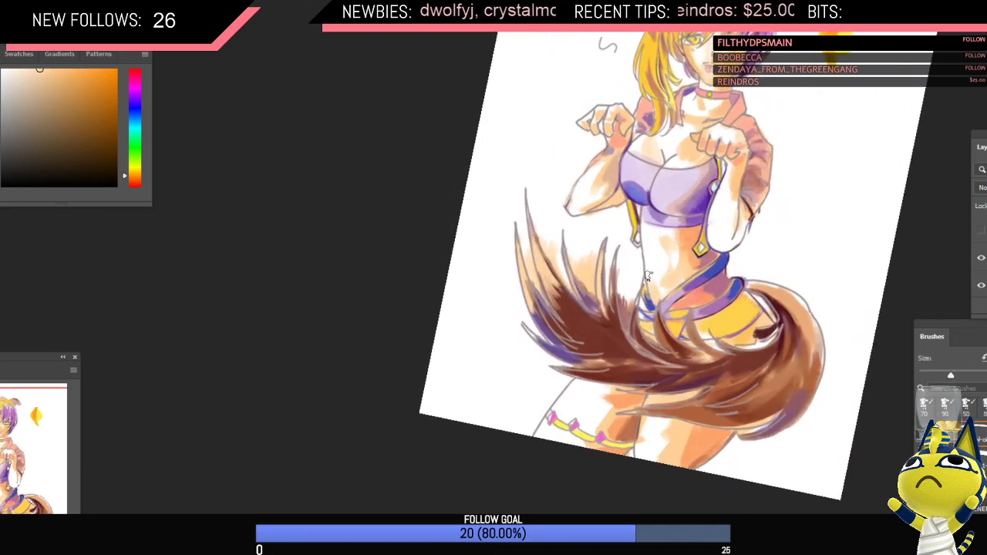
Step: Switch to white, sample orange, and refine the skin along the crossing strap with a size 60 brush, mirroring the canvas to check
key(x)
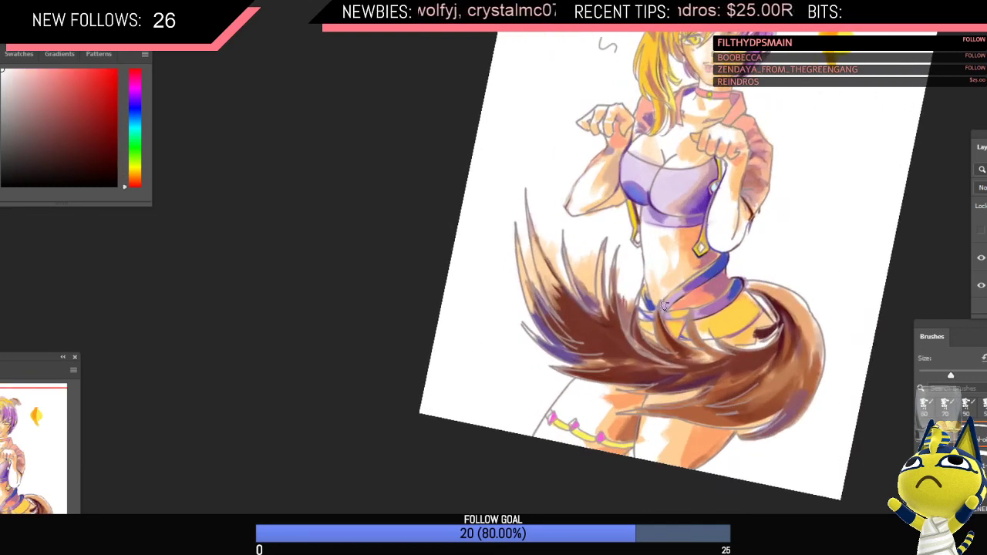
alt+click(662, 297)
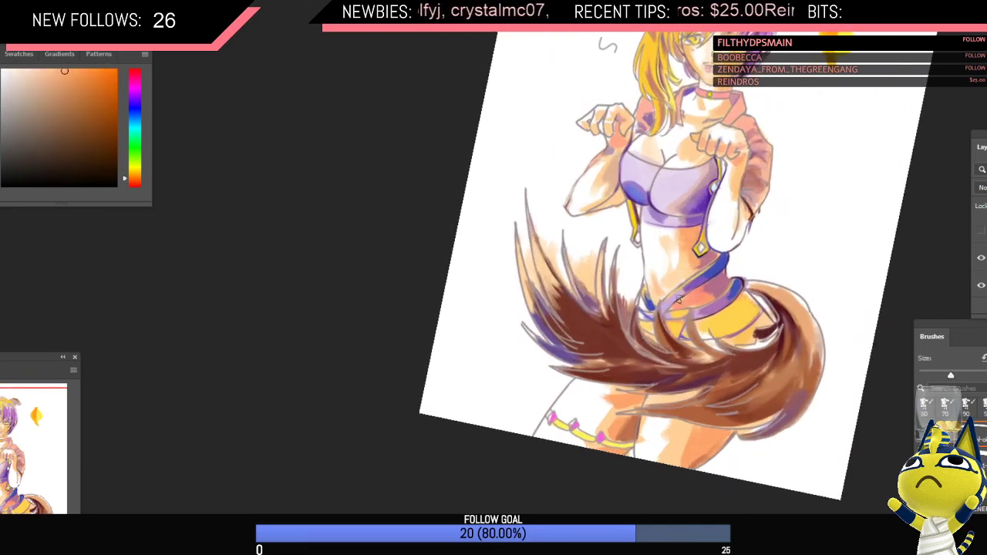
drag(701, 289, 683, 317)
key(ctrl+shift+h)
drag(685, 245, 692, 254)
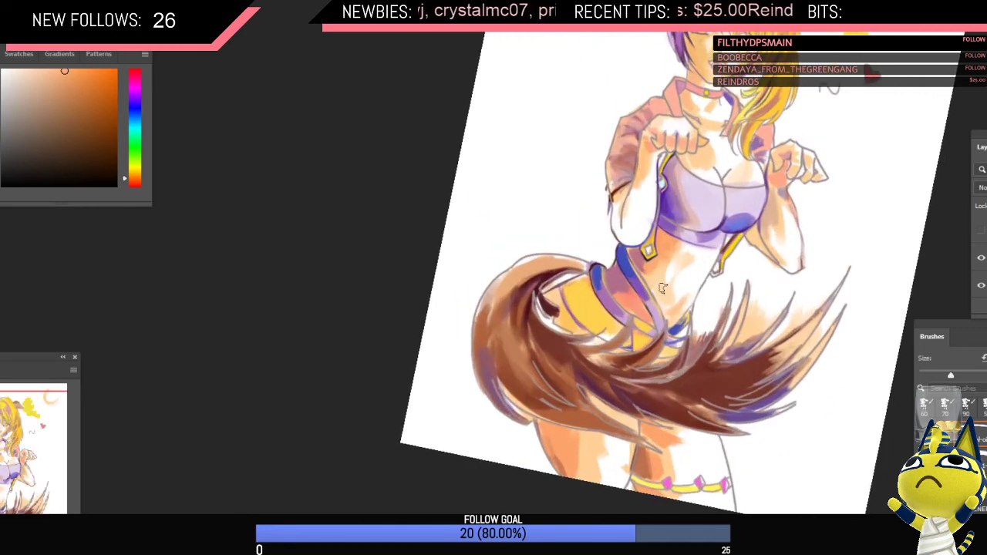
Step: Sample skin orange, undo a stroke, rework the stomach shadow beside the blue strap, and mirror the canvas
drag(659, 313, 668, 324)
alt+click(661, 292)
key(ctrl+z)
alt+click(667, 253)
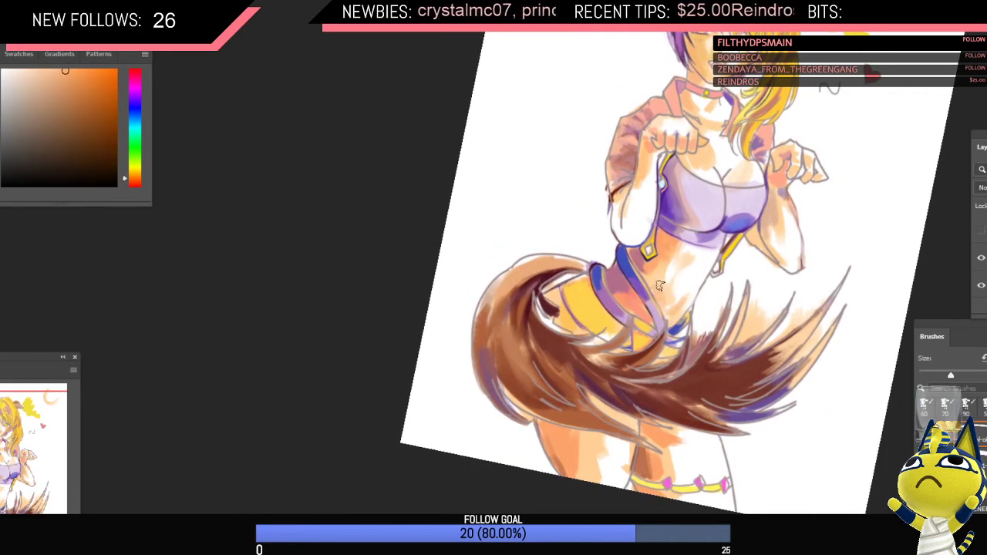
key(ctrl+minus)
click(716, 296)
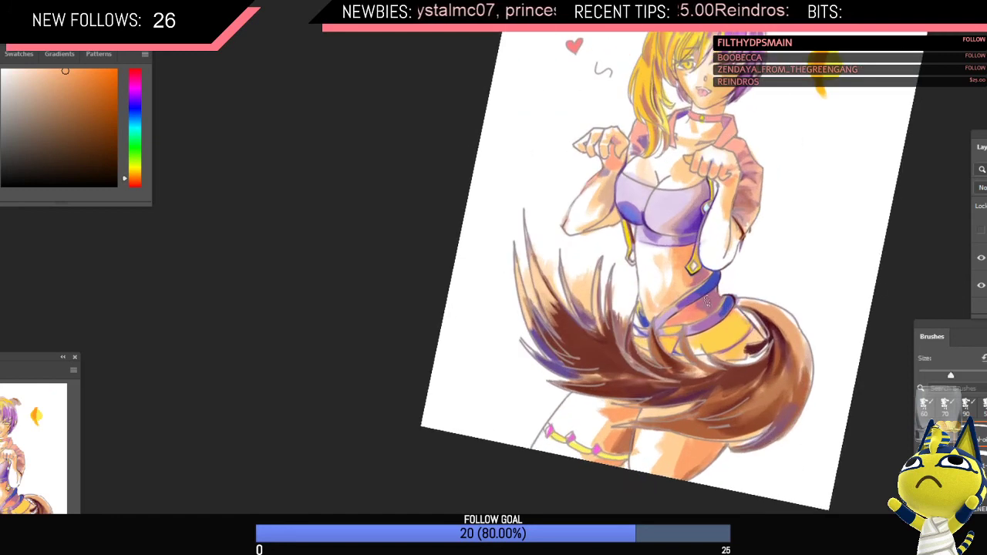
Step: Sample coral and white and touch up the skin patch between the waist straps
alt+click(706, 305)
alt+click(687, 315)
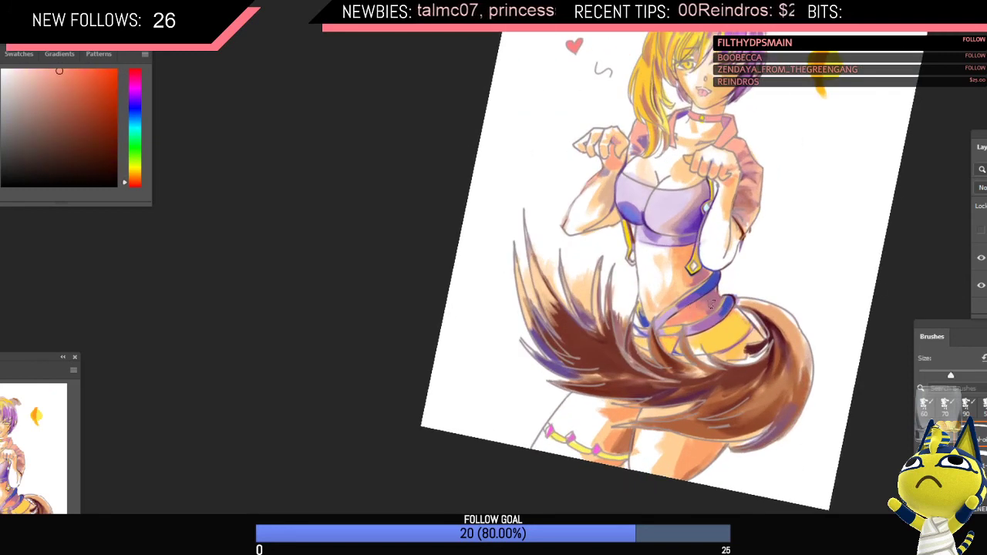
alt+click(661, 281)
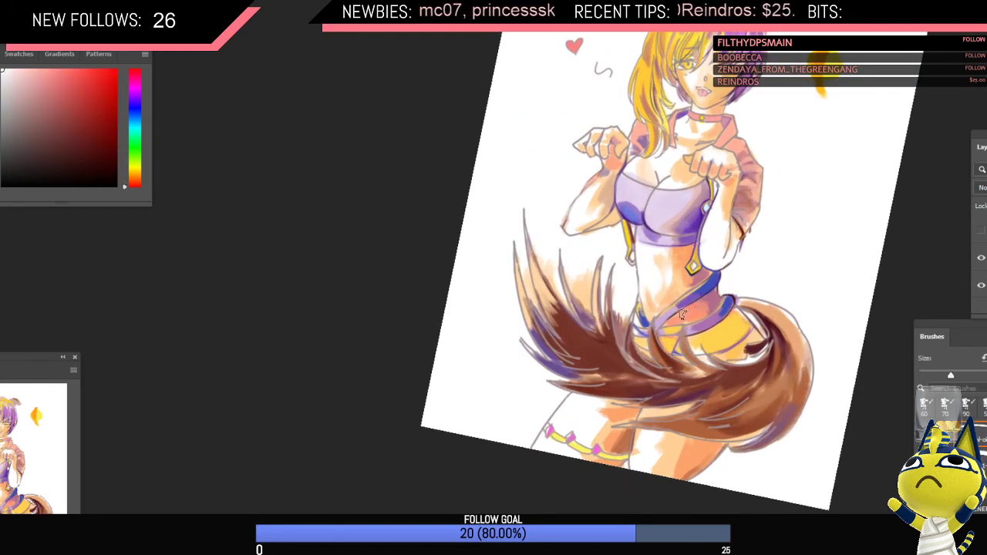
alt+click(705, 317)
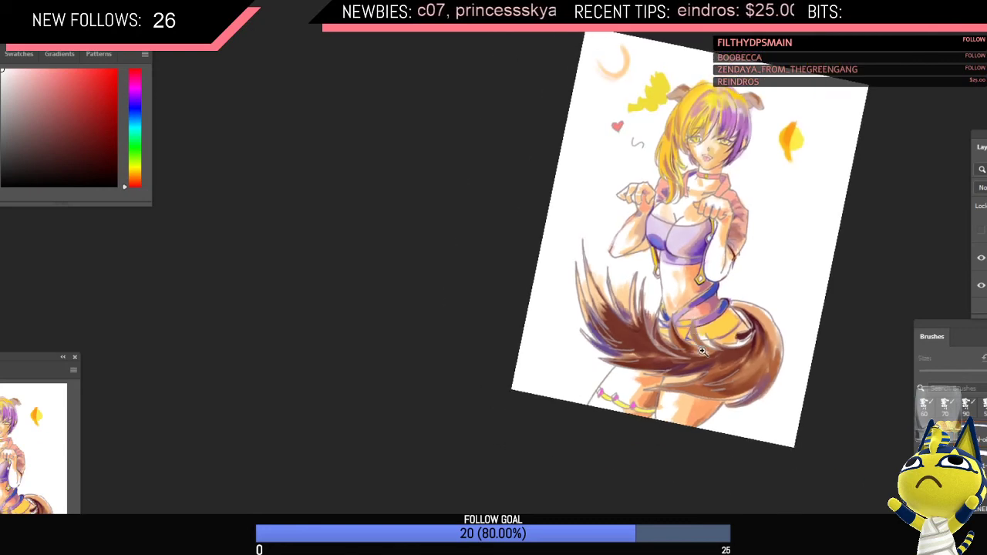
Step: Mirror the canvas and sample a light peach from the skin patch between the waist straps
key(ctrl+shift+h)
click(660, 301)
alt+click(657, 309)
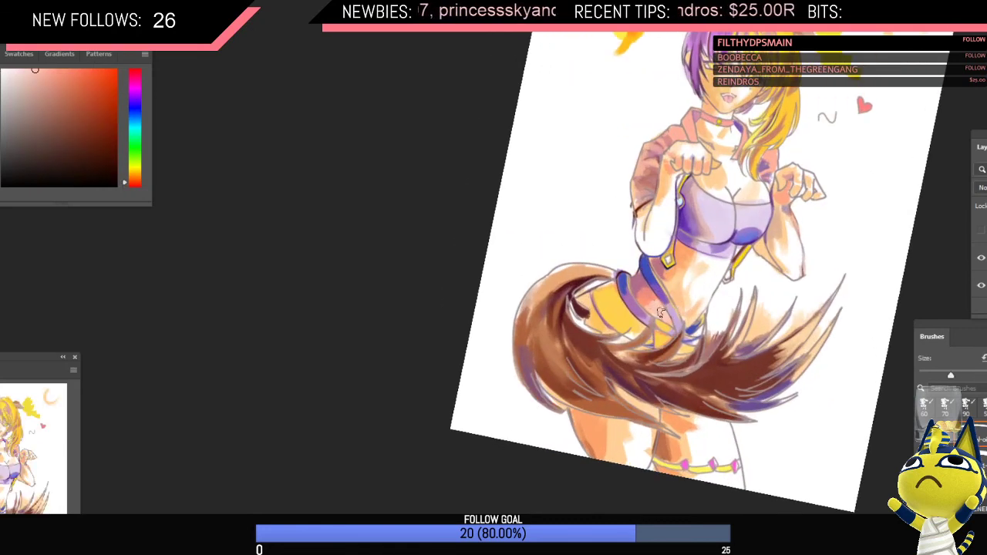
Step: Examine the waist straps, stomach shading and tail both close up and within the whole figure
scroll(667, 323, down, 1)
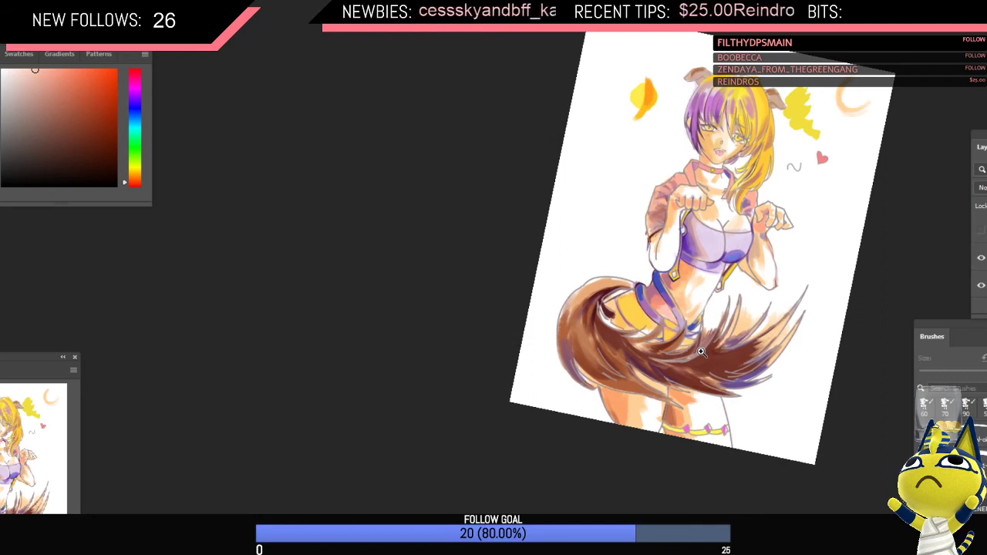
scroll(701, 352, up, 2)
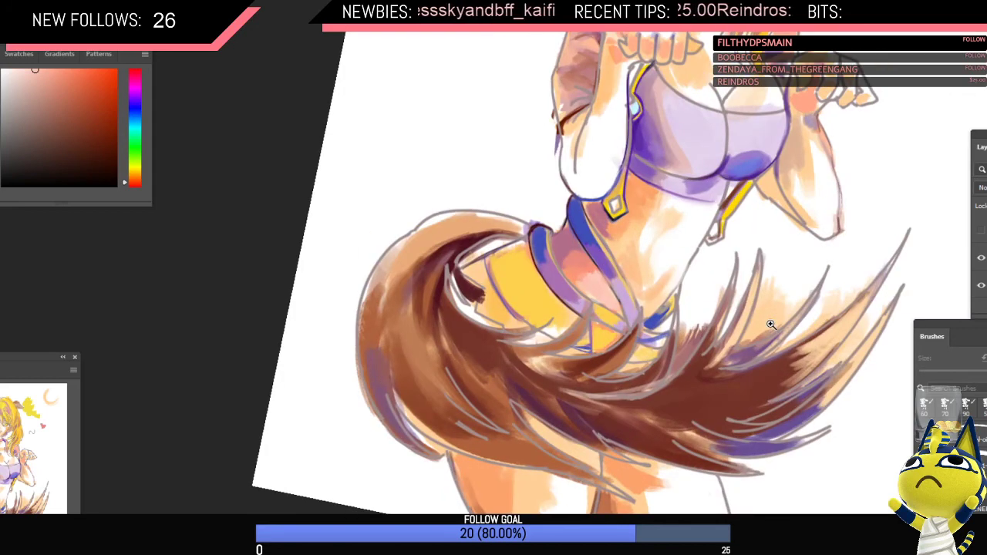
scroll(800, 269, up, 1)
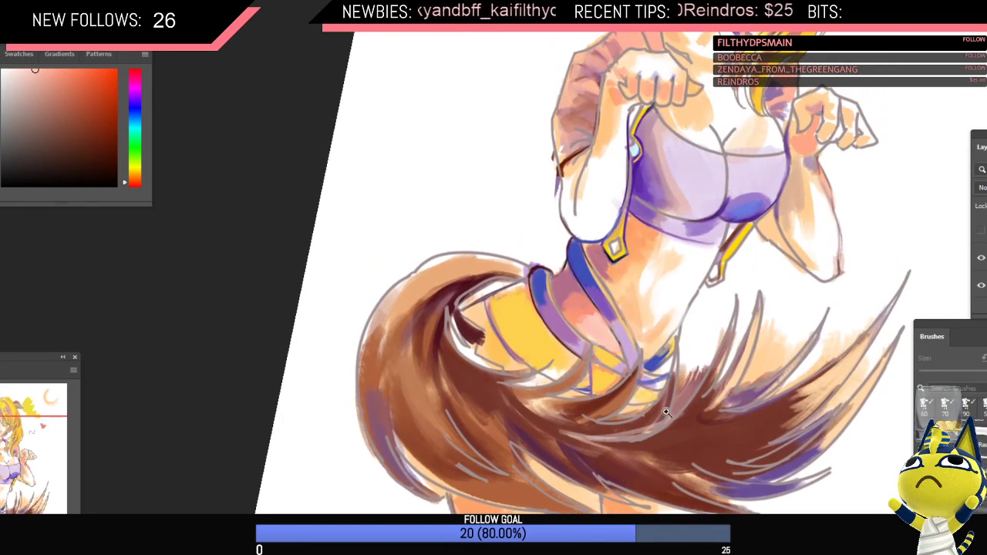
scroll(679, 394, down, 2)
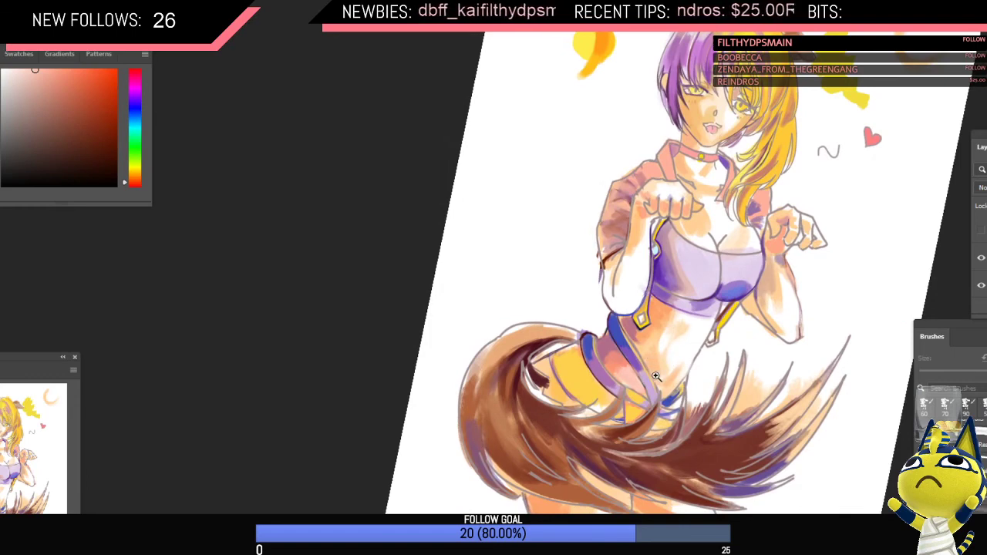
click(624, 352)
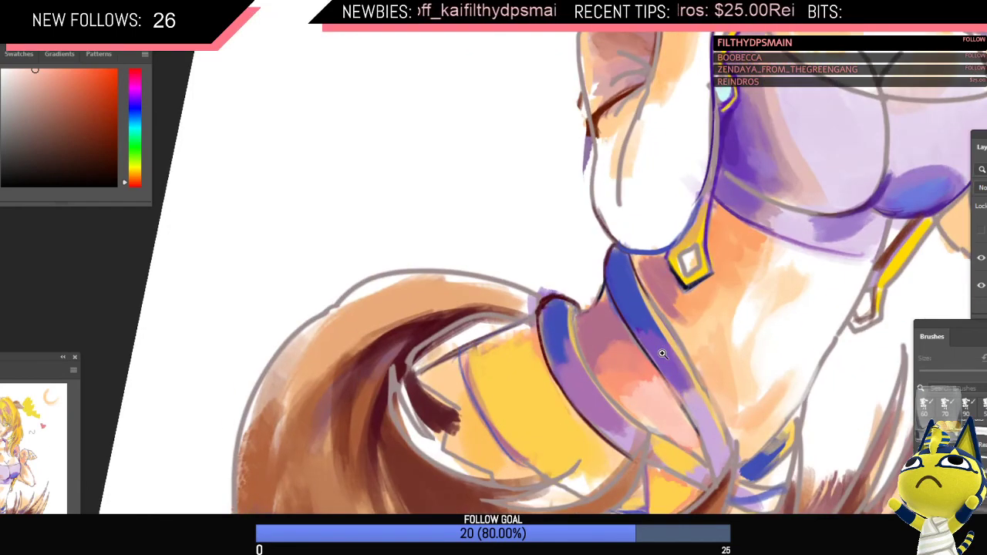
drag(815, 333, 755, 359)
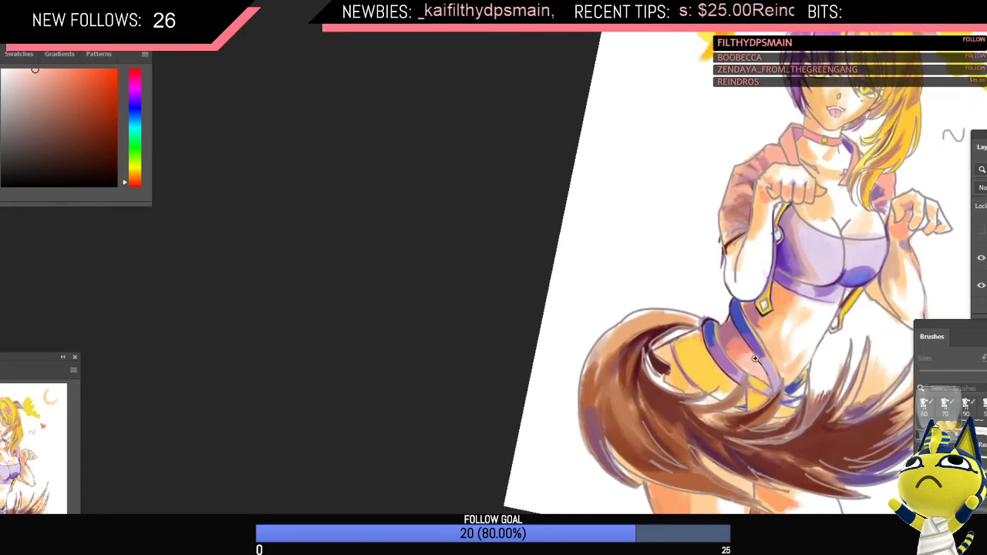
scroll(535, 320, right, 2)
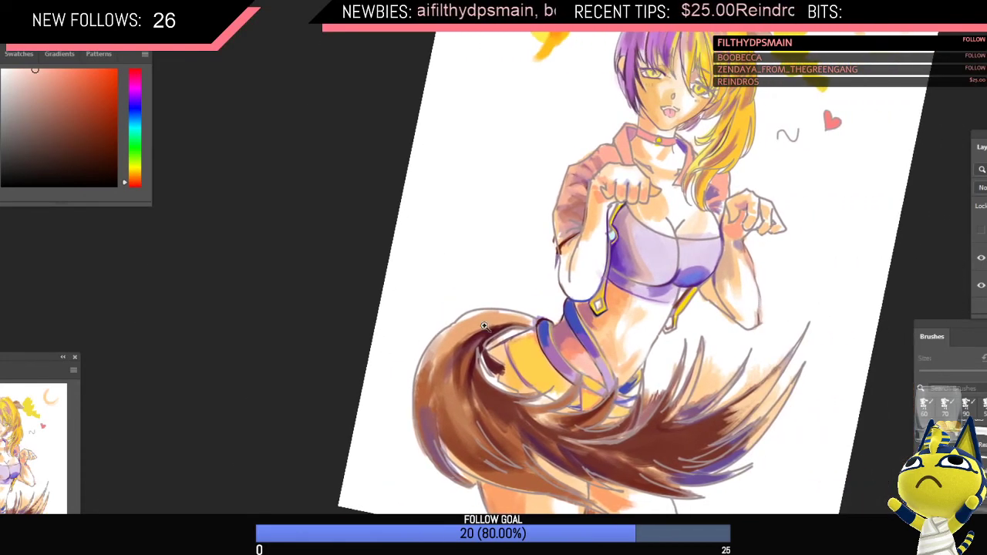
scroll(727, 359, down, 1)
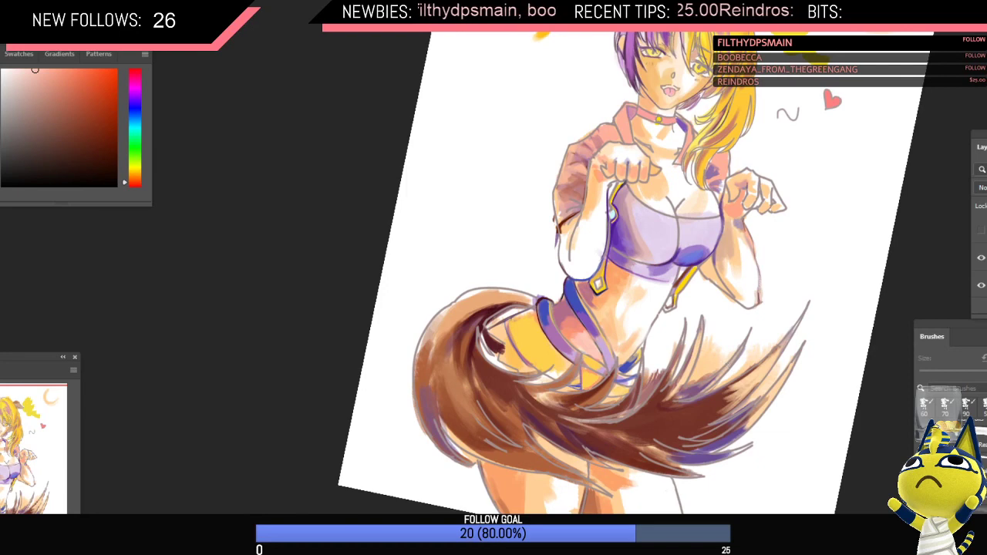
Step: Switch to Discord, lower one voice-call participant's user volume, and return to the illustration
click(731, 532)
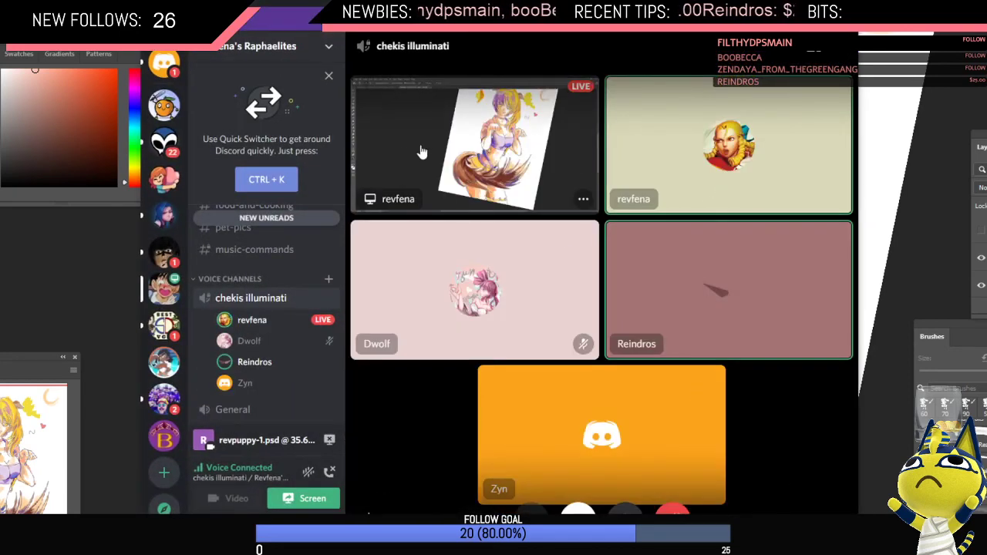
right_click(702, 294)
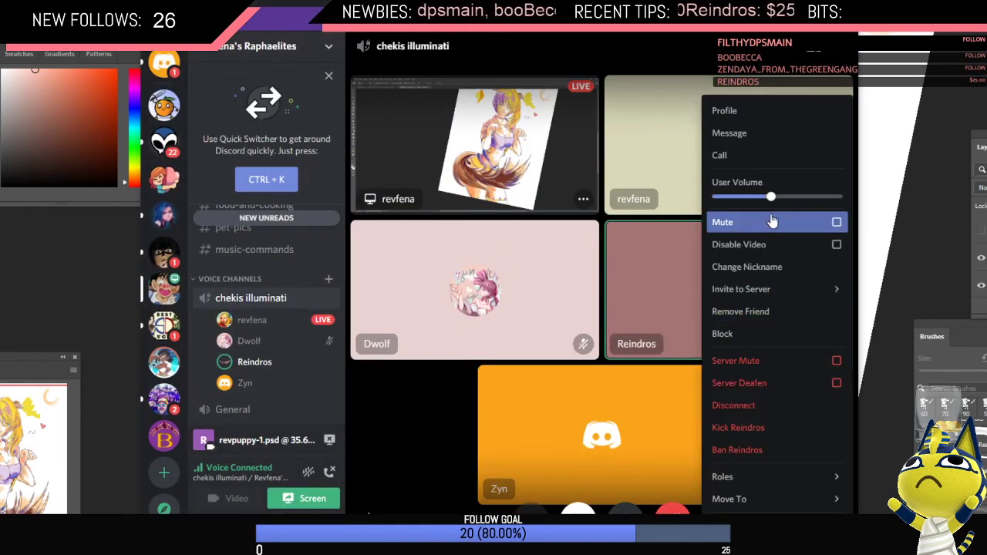
drag(769, 199, 678, 198)
right_click(631, 394)
click(899, 159)
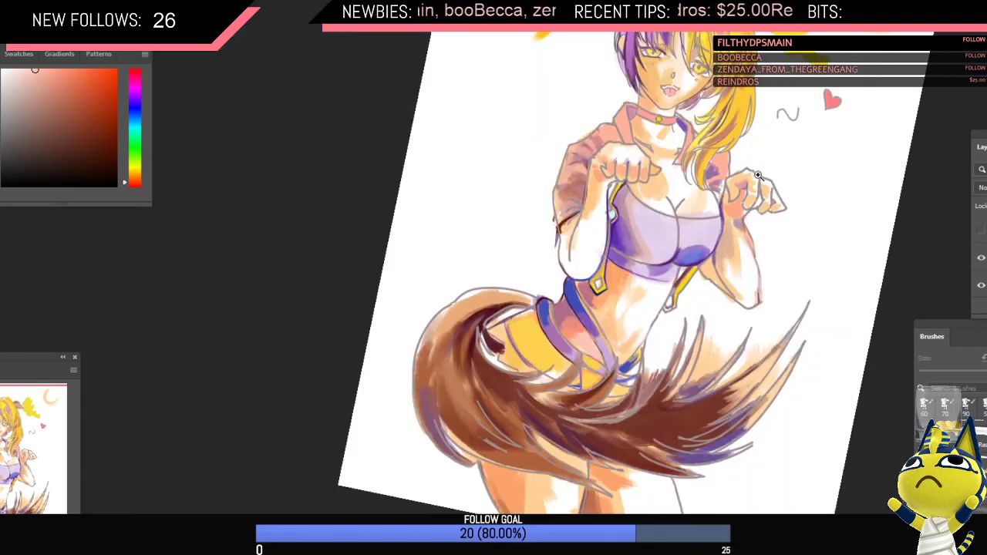
Step: Mirror the canvas, sample white and light orange from the stomach, and touch up the skin beside the waist with a smaller brush
mouse_move(604, 245)
mouse_down()
mouse_move(587, 257)
mouse_move(603, 263)
mouse_move(560, 255)
mouse_move(557, 282)
mouse_move(595, 290)
mouse_up()
key(ctrl+shift+h)
alt+click(559, 321)
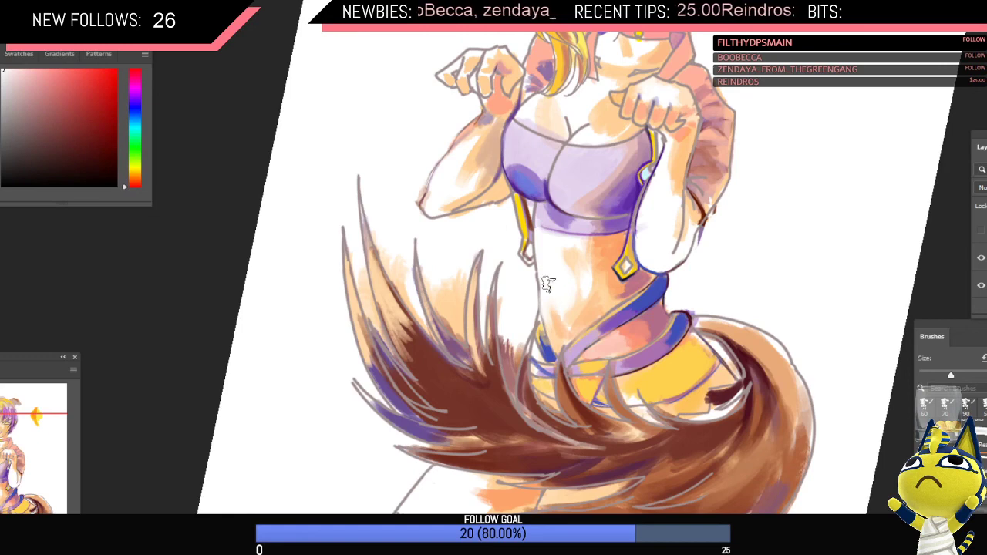
alt+click(560, 325)
key(bracketleft)
key(bracketleft)
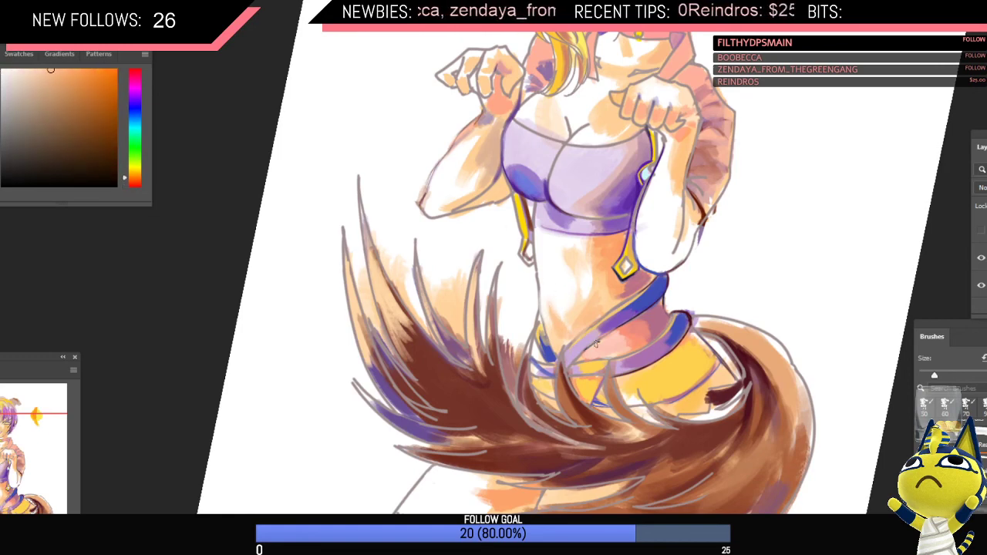
drag(551, 272, 502, 295)
drag(535, 216, 574, 219)
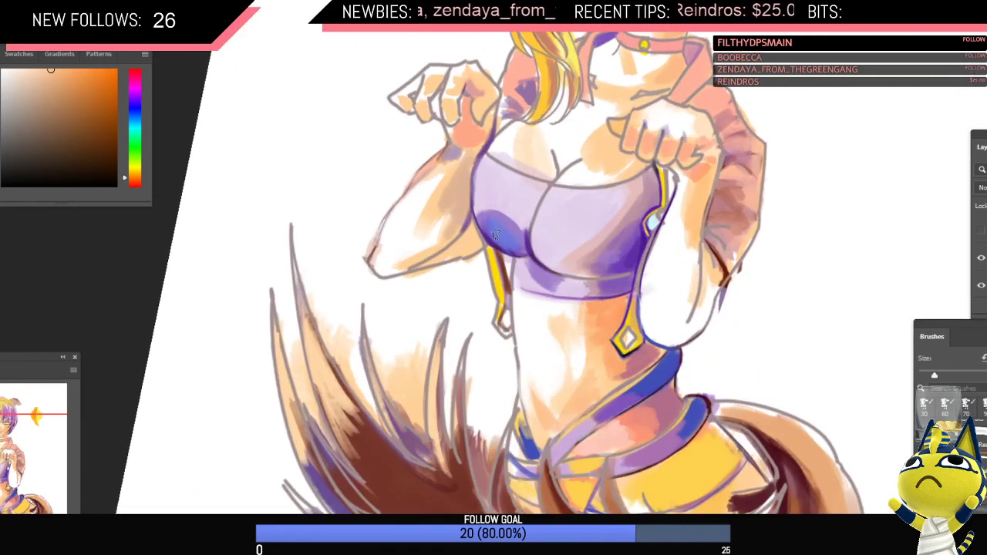
Step: Sample blue from the top, choose a dark blue, define the crease under the bust with a smaller brush, and mirror the canvas
alt+click(492, 233)
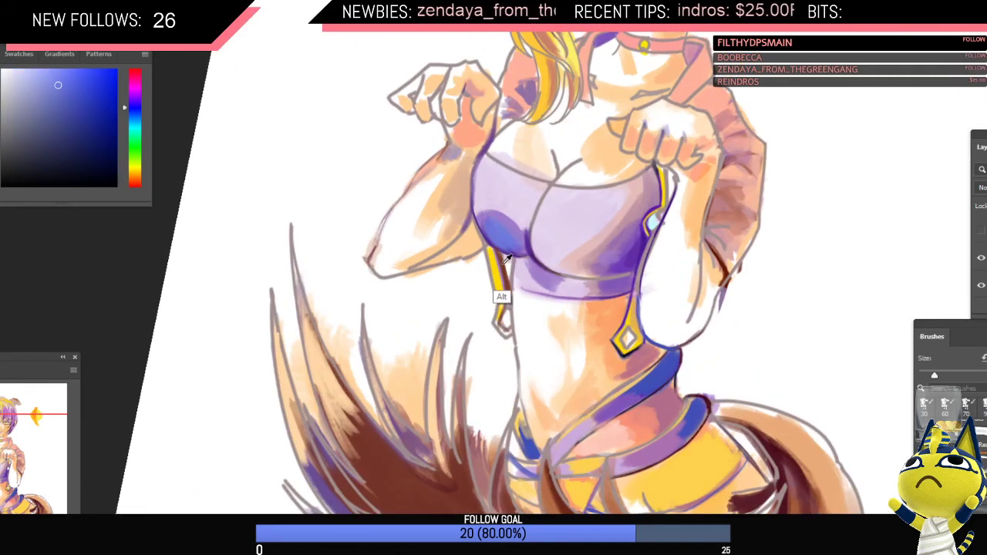
alt+click(501, 264)
key(bracketleft)
mouse_move(482, 229)
mouse_down()
mouse_move(566, 220)
mouse_move(572, 252)
mouse_move(554, 253)
mouse_move(634, 258)
mouse_up()
click(96, 138)
click(133, 104)
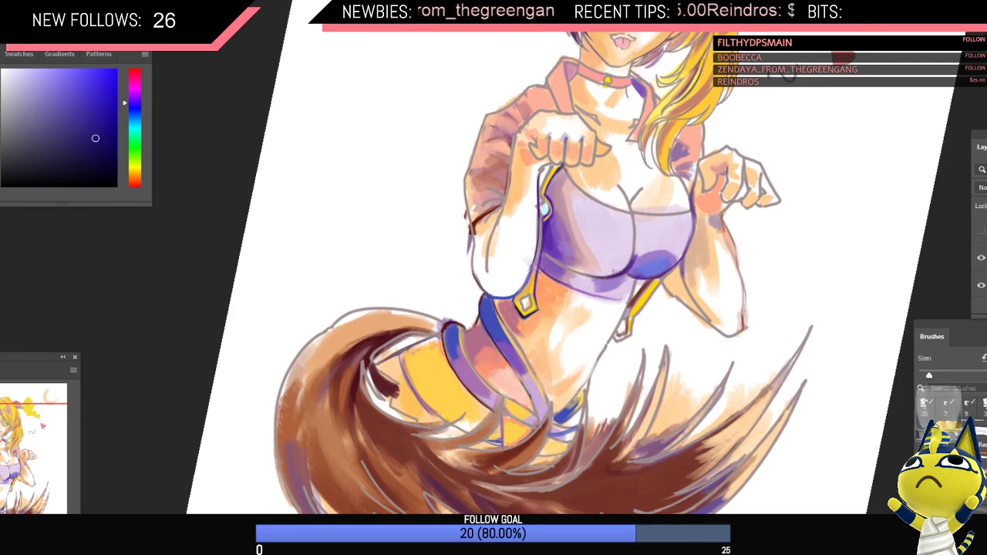
mouse_move(601, 279)
mouse_down()
mouse_move(618, 279)
mouse_move(603, 306)
mouse_up()
key(ctrl+shift+h)
scroll(616, 251, up, 2)
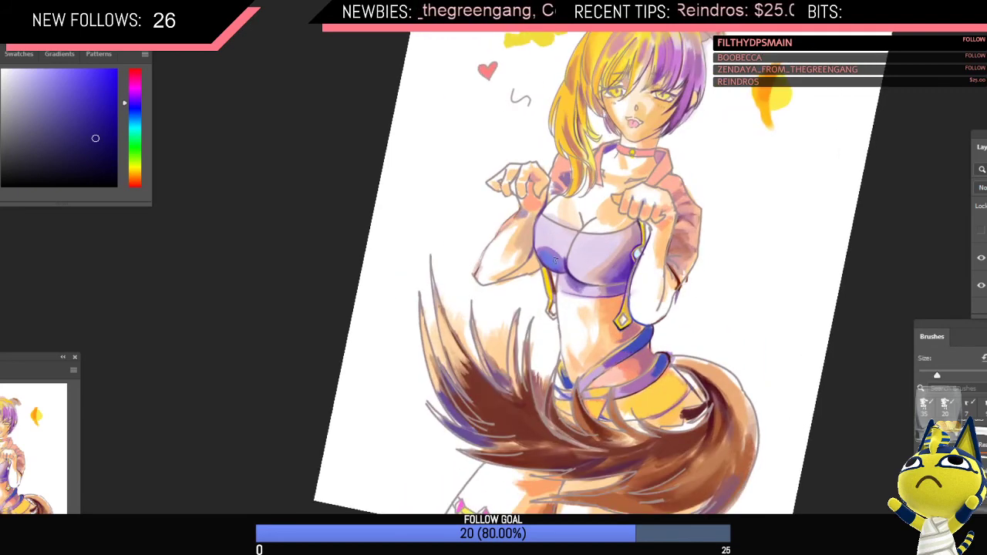
Step: Enlarge the brush, sample skin orange from the chest and stomach, and choose a saturated pink-red to tint the chest skin
key(bracketright)
key(bracketright)
key(bracketright)
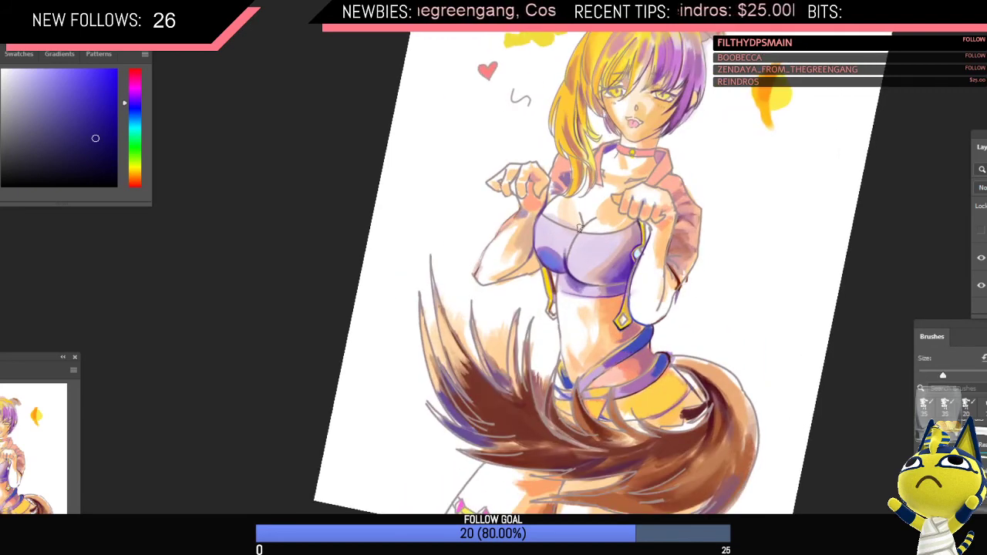
alt+click(608, 223)
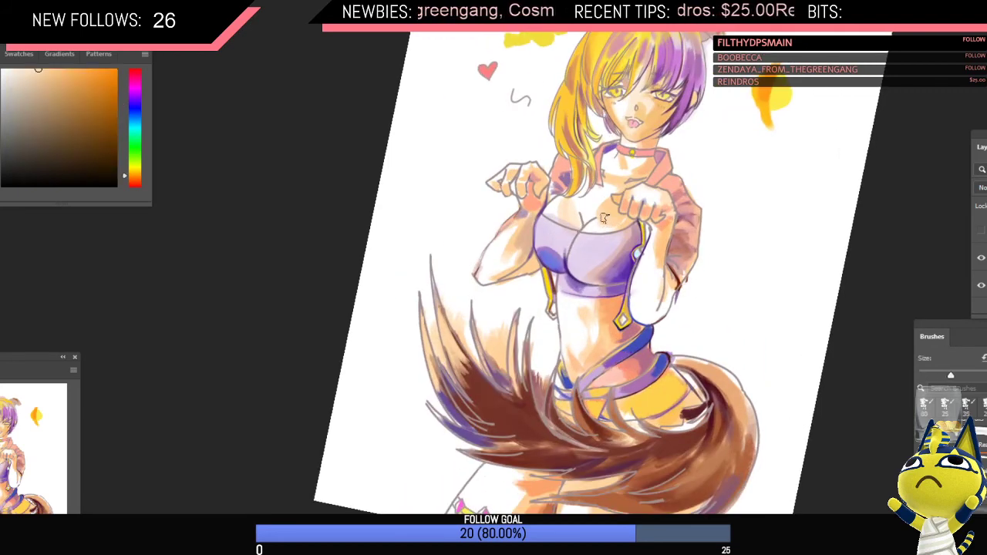
alt+click(607, 224)
alt+click(614, 310)
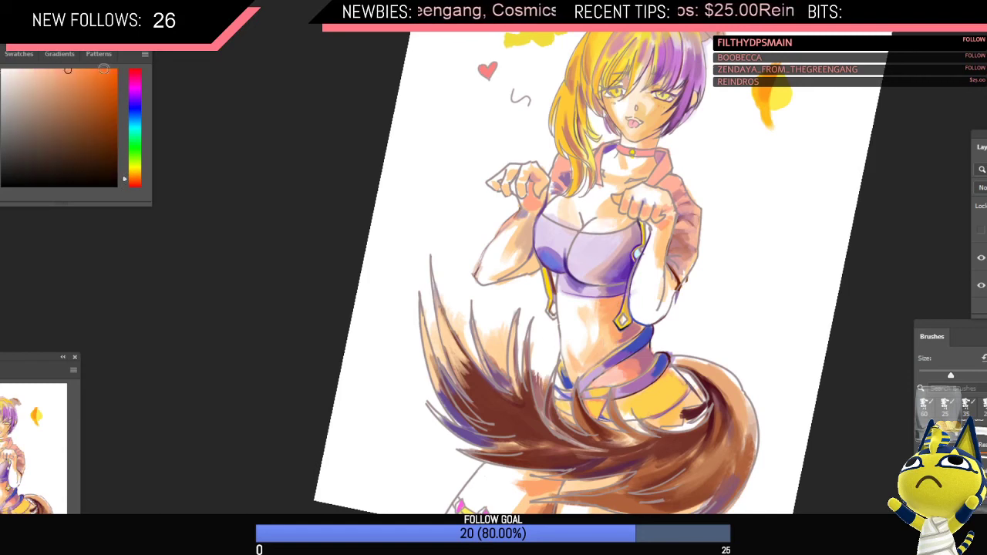
click(104, 71)
click(135, 71)
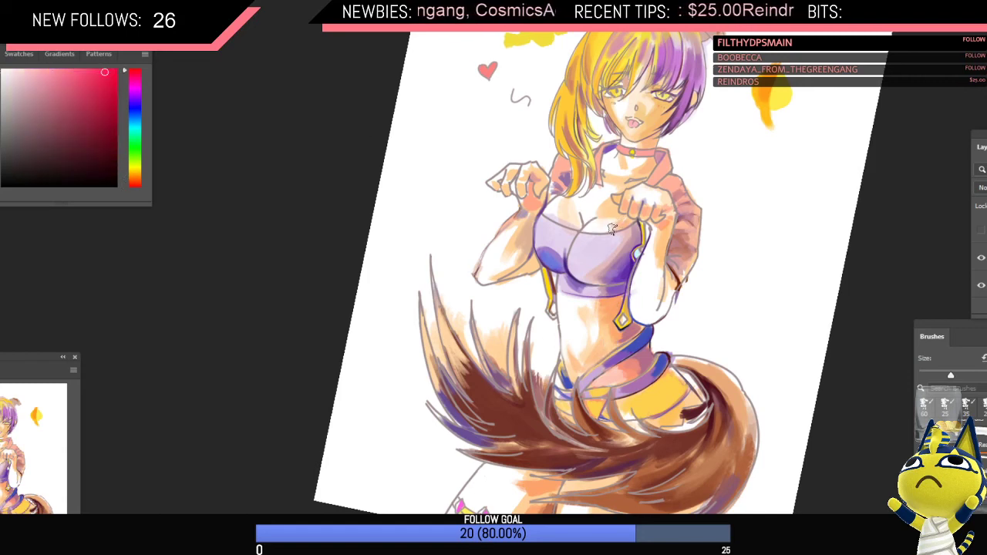
Step: Sample the pink and white skin tones and blend the blush on the chest below the raised hand
alt+click(624, 223)
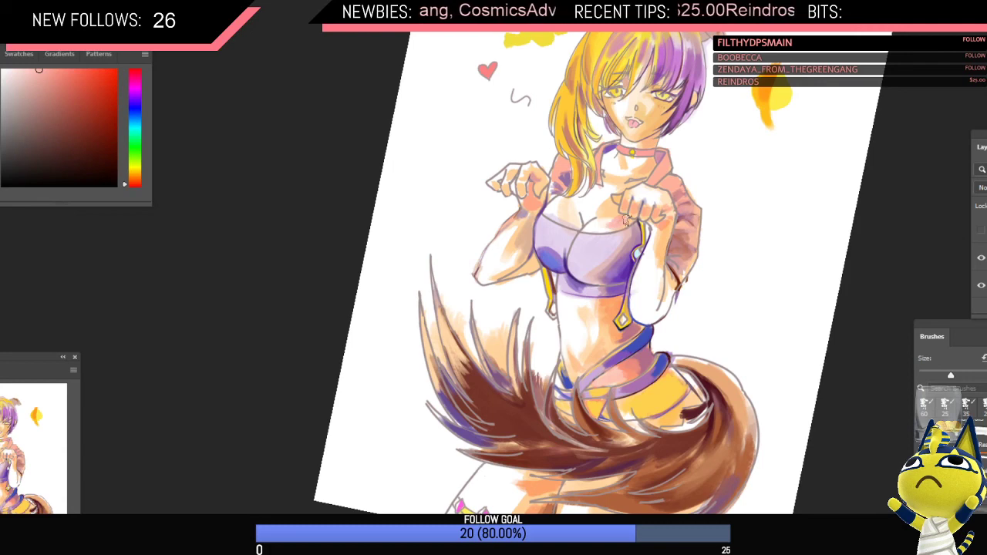
alt+click(607, 223)
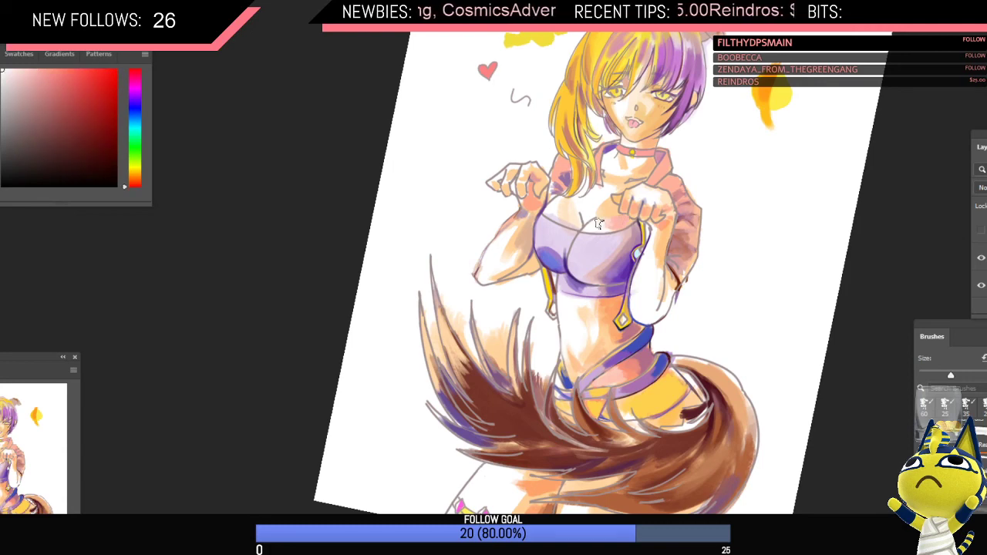
alt+click(622, 225)
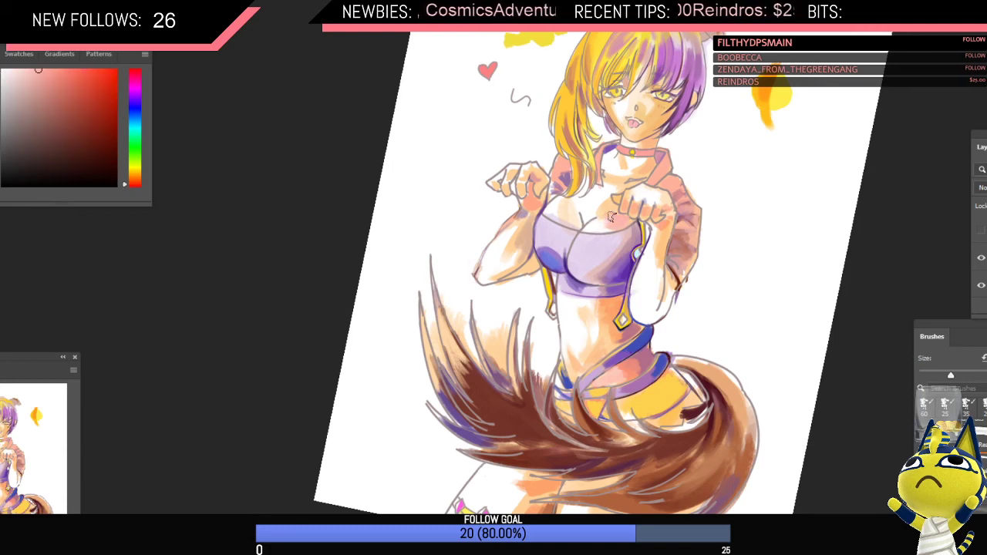
alt+click(596, 223)
alt+click(586, 207)
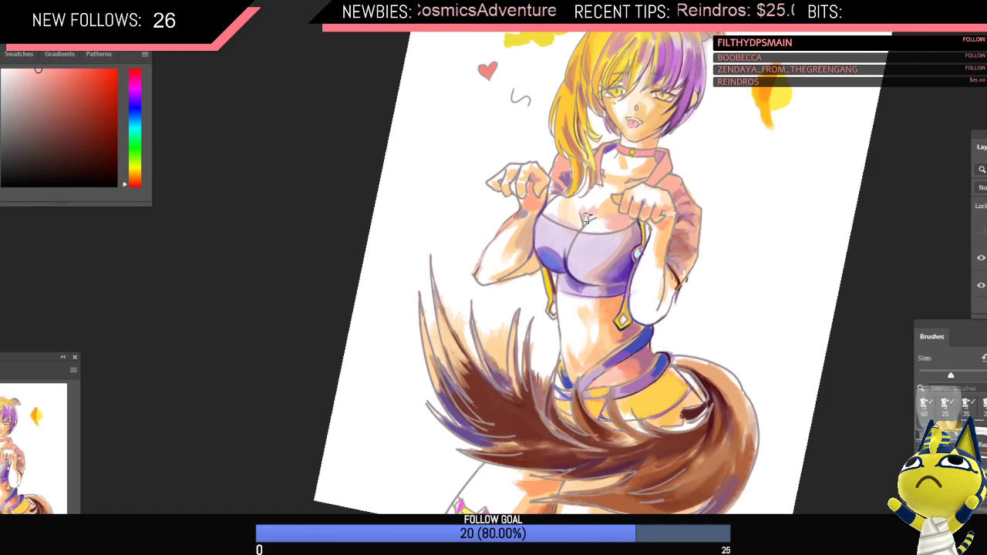
Step: Sample white and light peach tones repeatedly and blend the shadow above the cleavage into the upper chest
alt+click(586, 213)
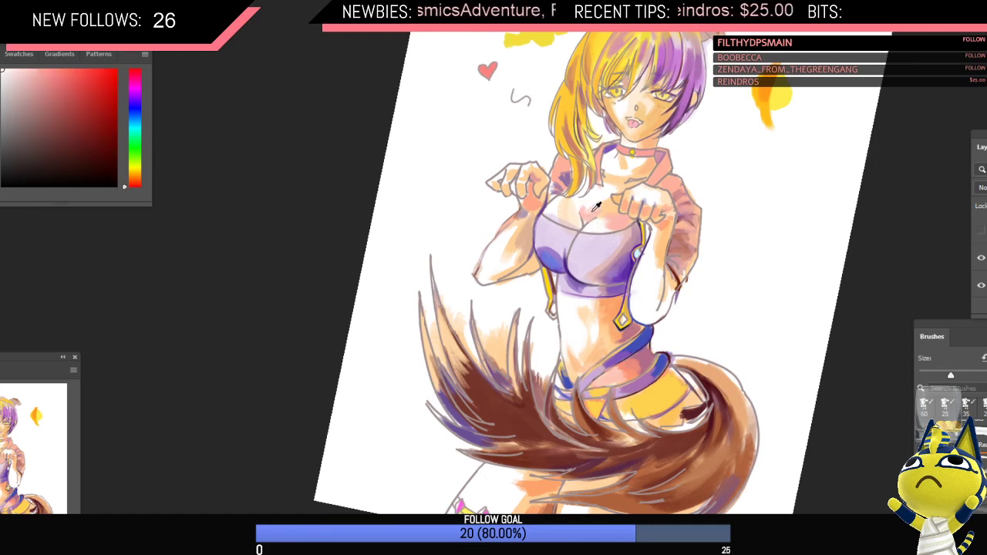
alt+click(608, 207)
alt+click(589, 208)
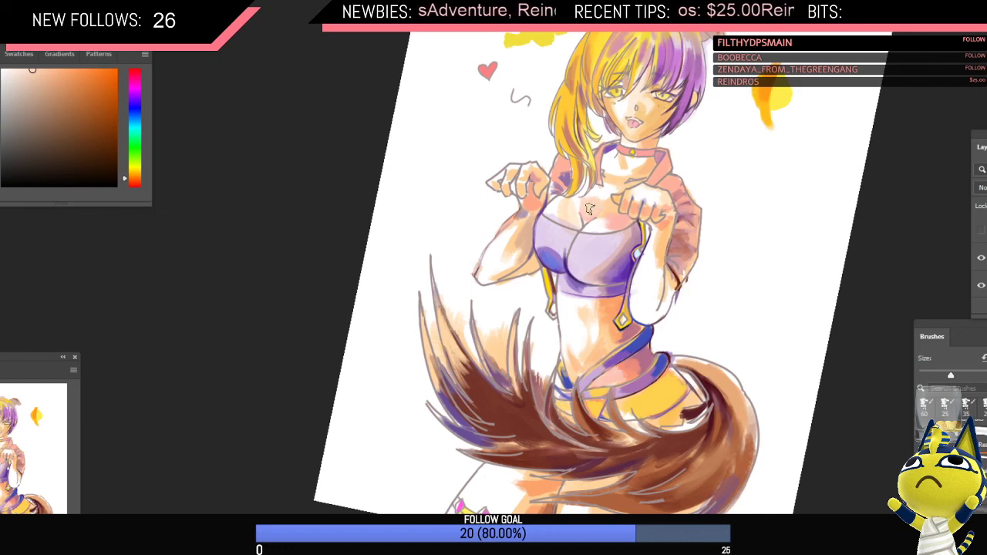
alt+click(590, 208)
alt+click(588, 207)
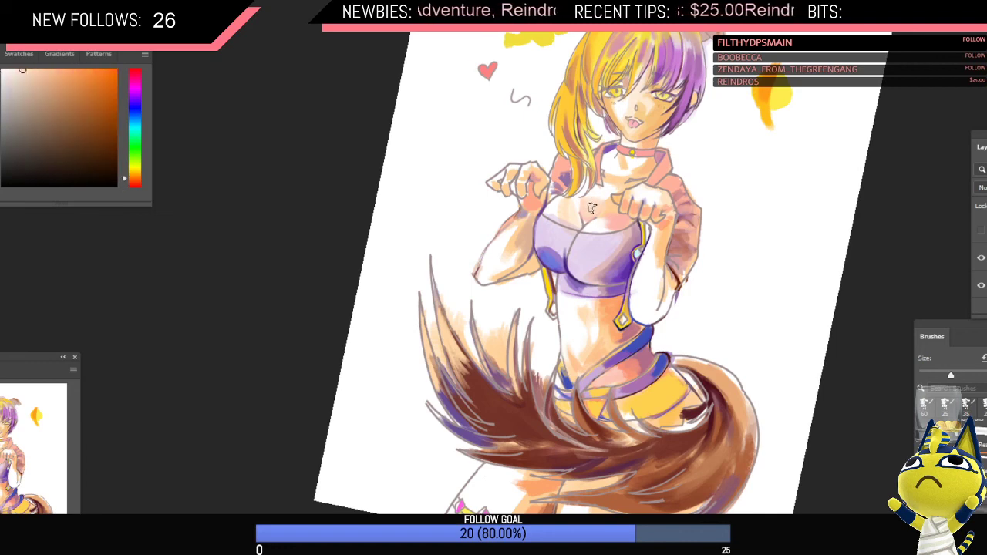
alt+click(587, 206)
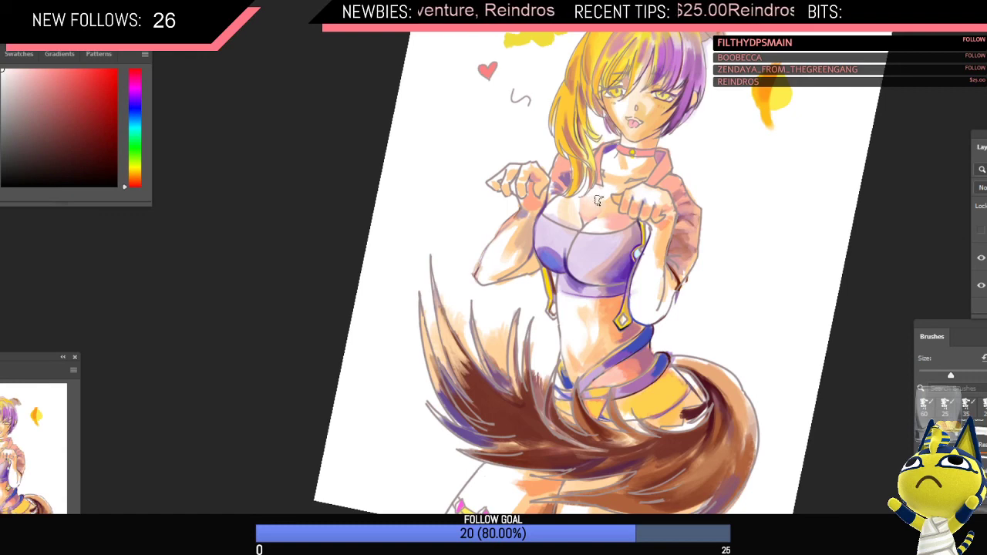
alt+click(587, 203)
drag(628, 214, 614, 258)
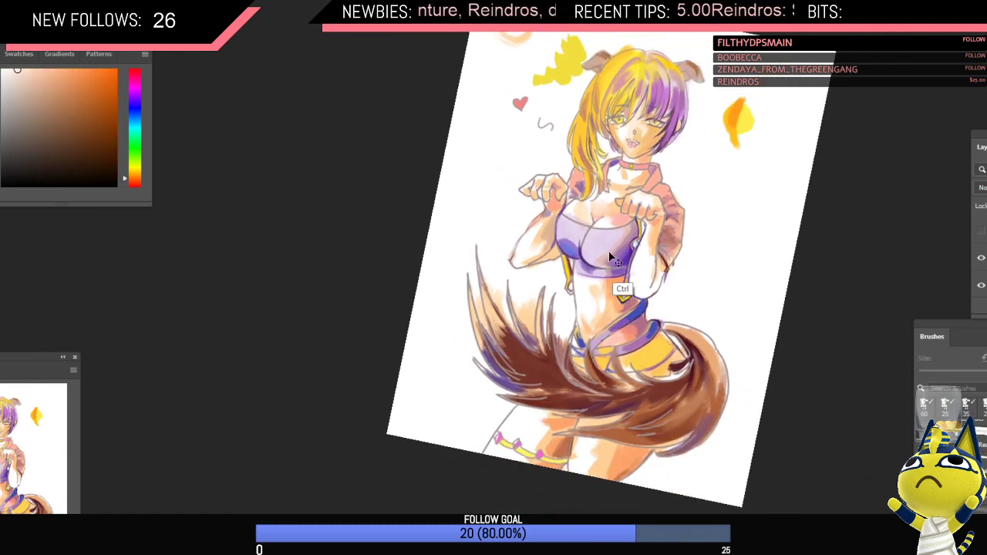
Step: Mirror the canvas, sample a pale peach, and soften the skin between the raised hand and the neckline
key(ctrl+shift+h)
ctrl+click(654, 216)
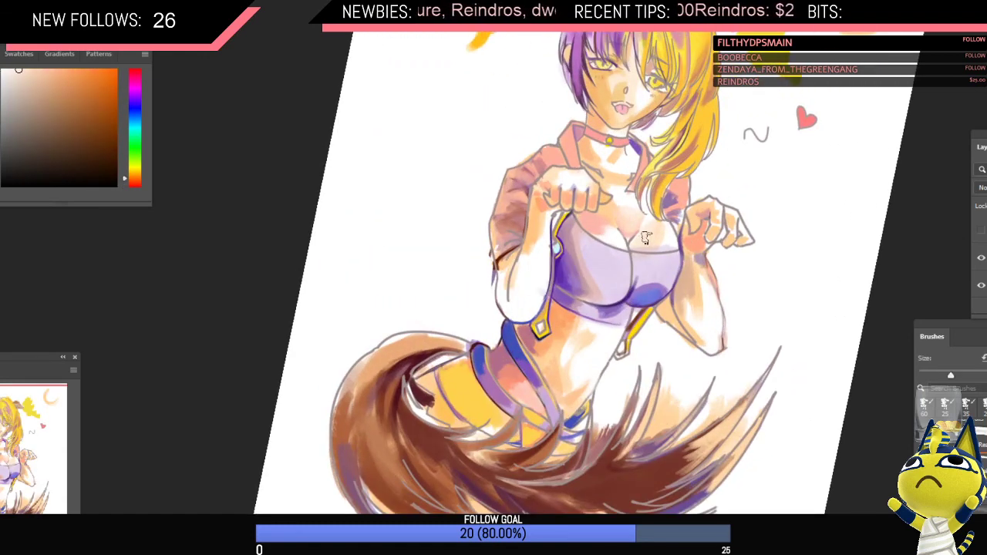
alt+click(624, 211)
drag(611, 191, 619, 199)
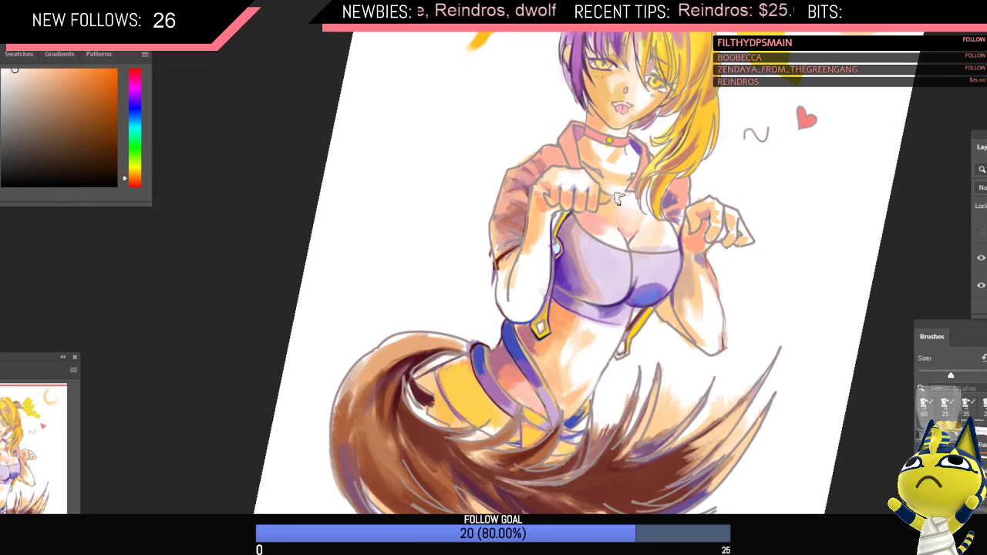
Step: Sample violet tones from the purple top and refine its upper edge beneath the raised hand with a smaller brush, then mirror the canvas
key(bracketleft)
key(bracketleft)
alt+click(610, 239)
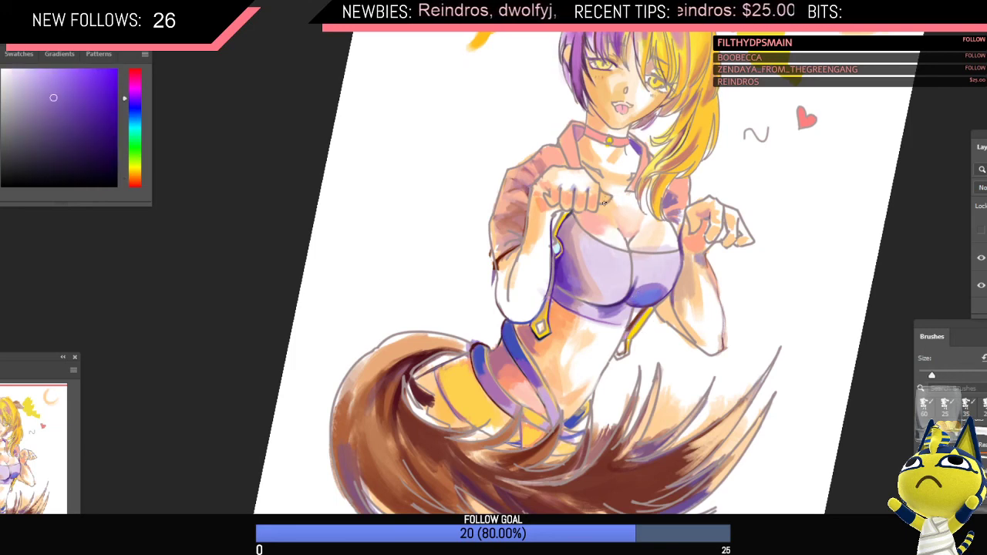
alt+click(632, 294)
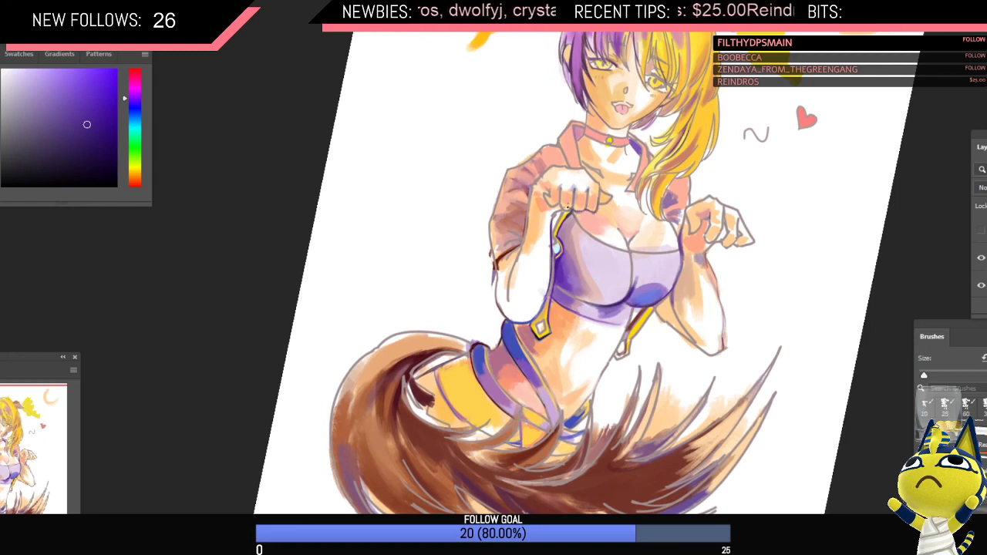
scroll(609, 216, down, 3)
key(F2)
scroll(613, 230, up, 3)
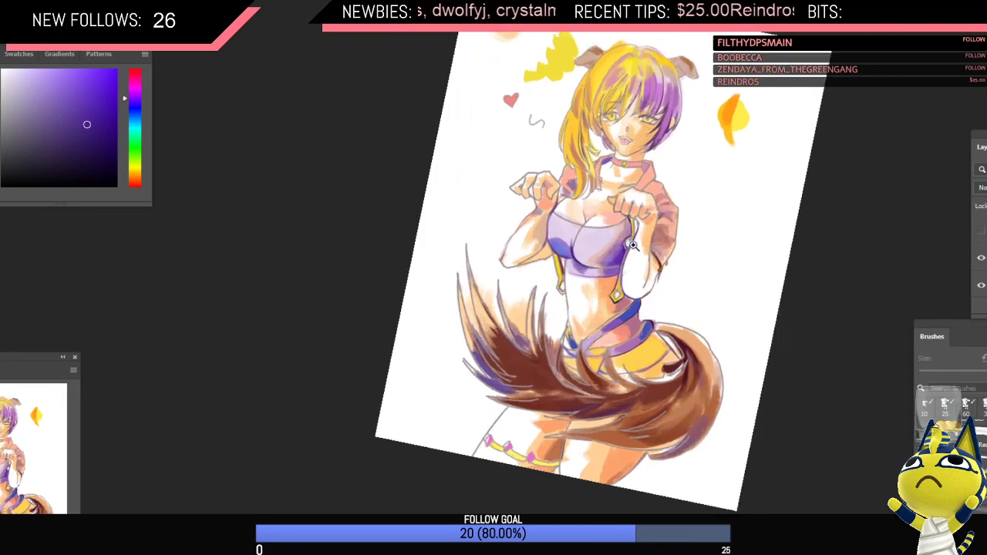
Step: Sample light pink from the chest and pale lilac from the top, and touch up the neckline where they meet
alt+click(615, 196)
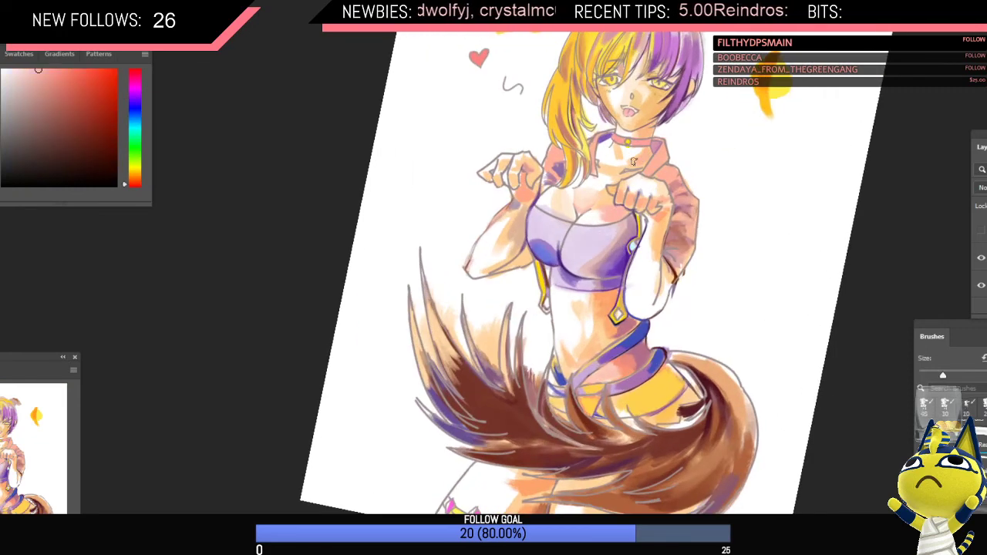
key(h)
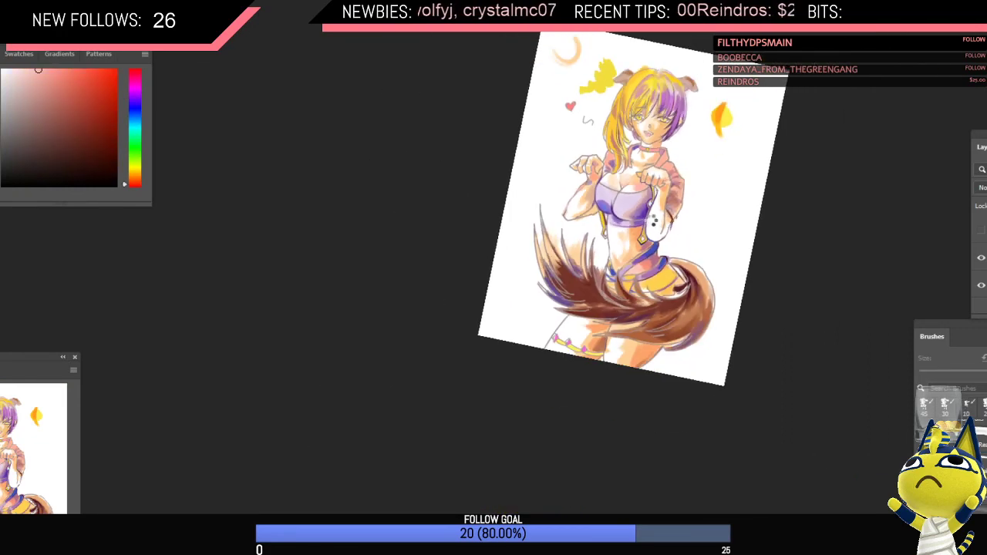
key(bracketleft)
key(bracketleft)
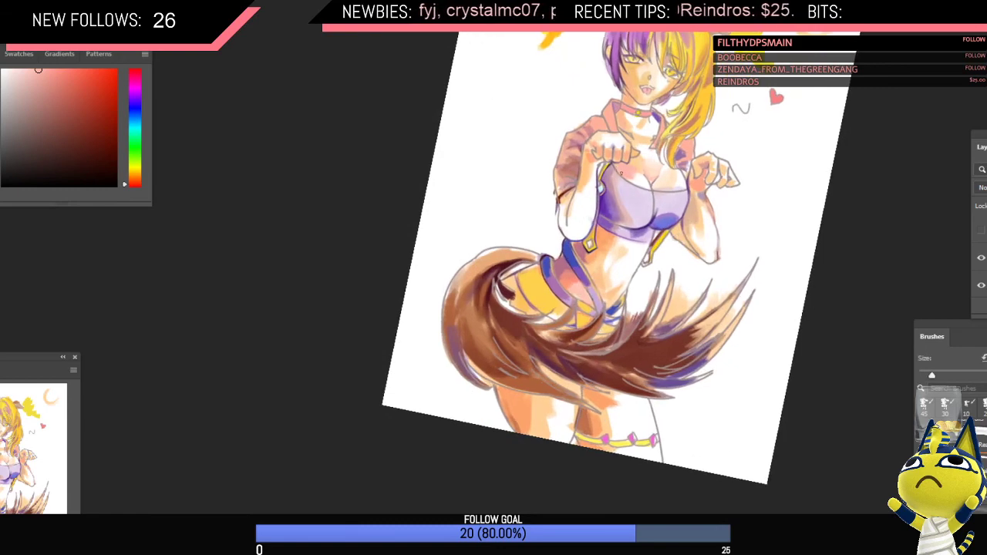
alt+click(642, 232)
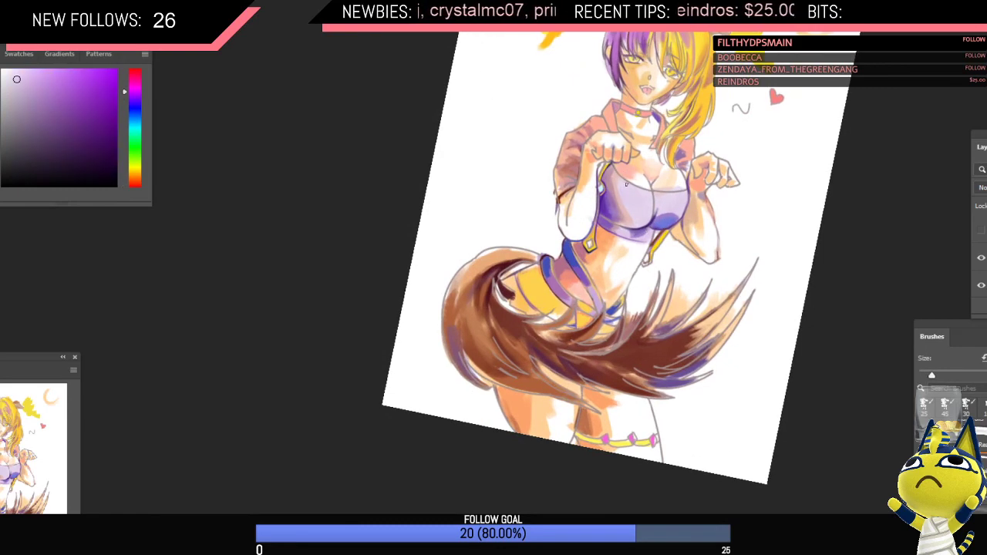
drag(679, 198, 657, 238)
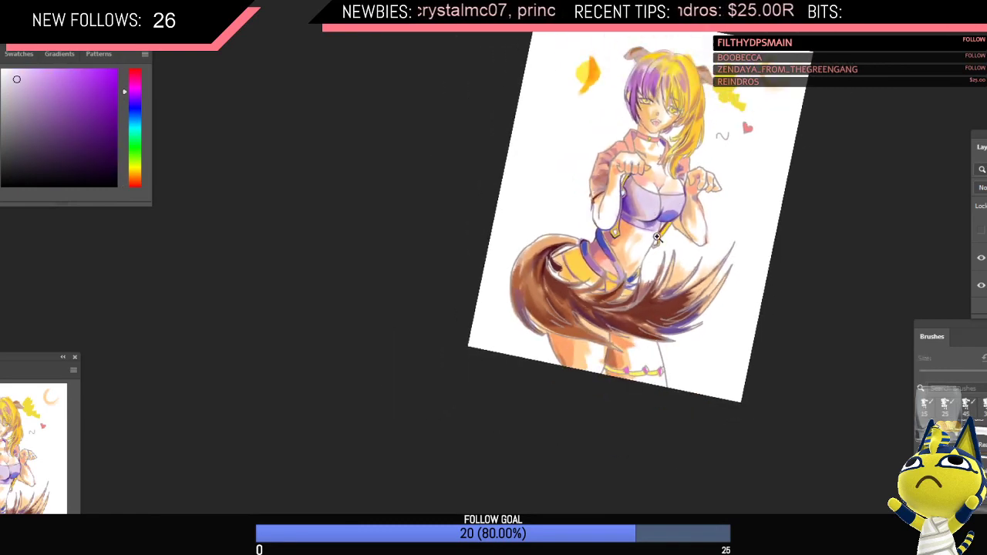
Step: Mirror the canvas and sample the background white to clean up around the bent arm
key(h)
drag(632, 180, 545, 240)
drag(582, 231, 541, 233)
alt+click(491, 210)
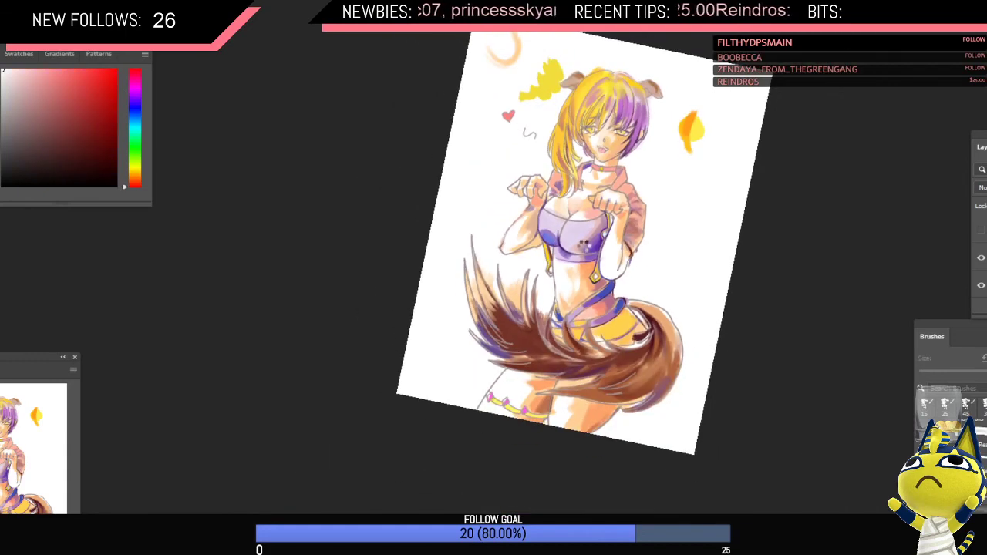
key(ctrl+shift+h)
drag(634, 237, 639, 244)
scroll(570, 186, up, 2)
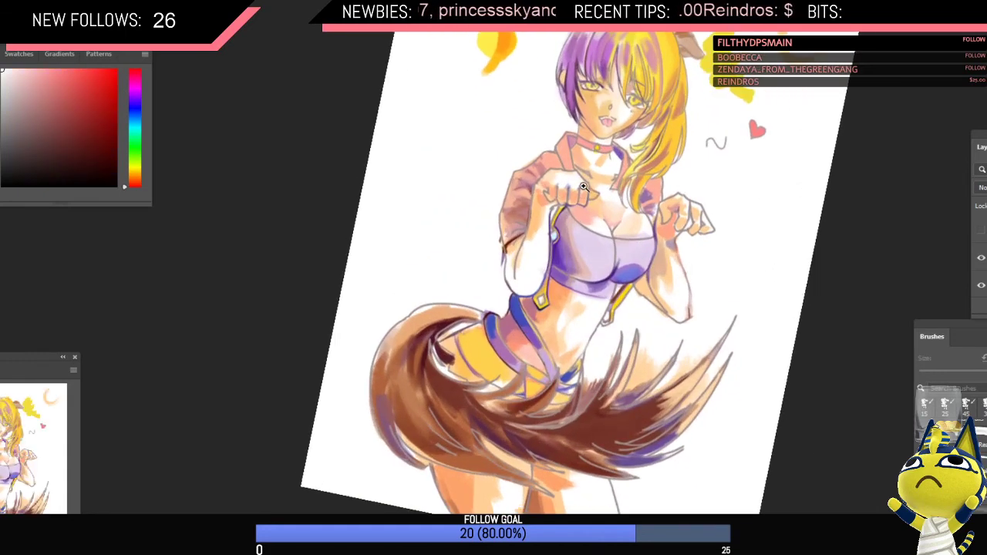
Step: Sample peach tones from the lower sleeve and blend its shading, checking it on the mirrored canvas
alt+click(509, 216)
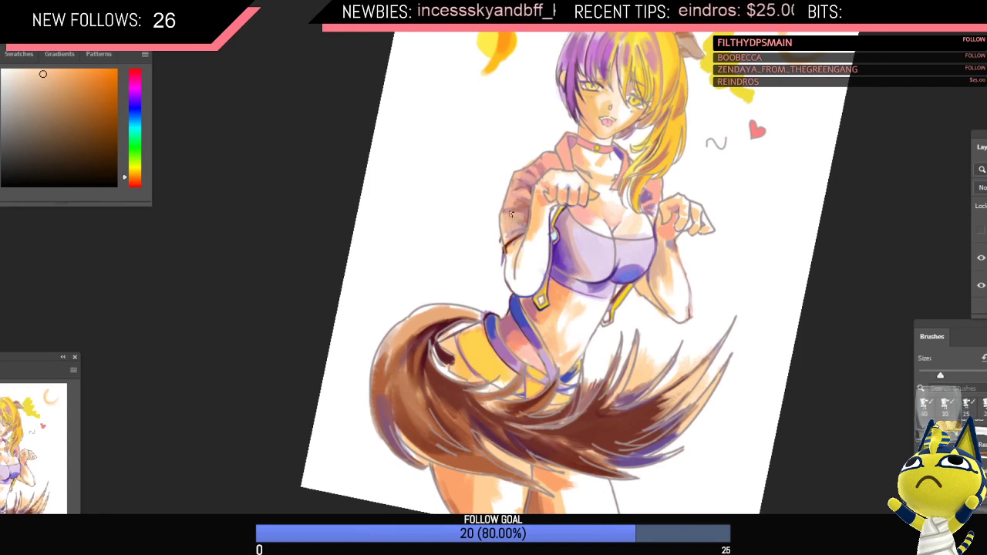
scroll(574, 213, down, 2)
key(ctrl+shift+h)
scroll(645, 242, up, 2)
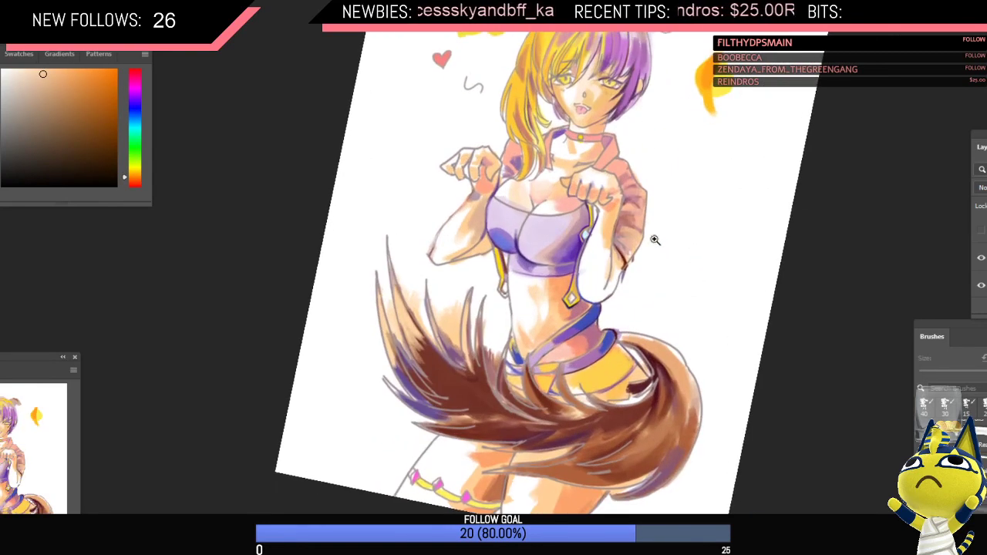
alt+click(631, 237)
Step: Sample a violet tone, shrink the brush to 9, and refine the thin outline along the waist above the belt
scroll(656, 258, down, 2)
drag(656, 256, 672, 209)
scroll(610, 285, up, 2)
alt+click(632, 203)
key([)
key([)
key([)
key([)
key([)
key([)
key([)
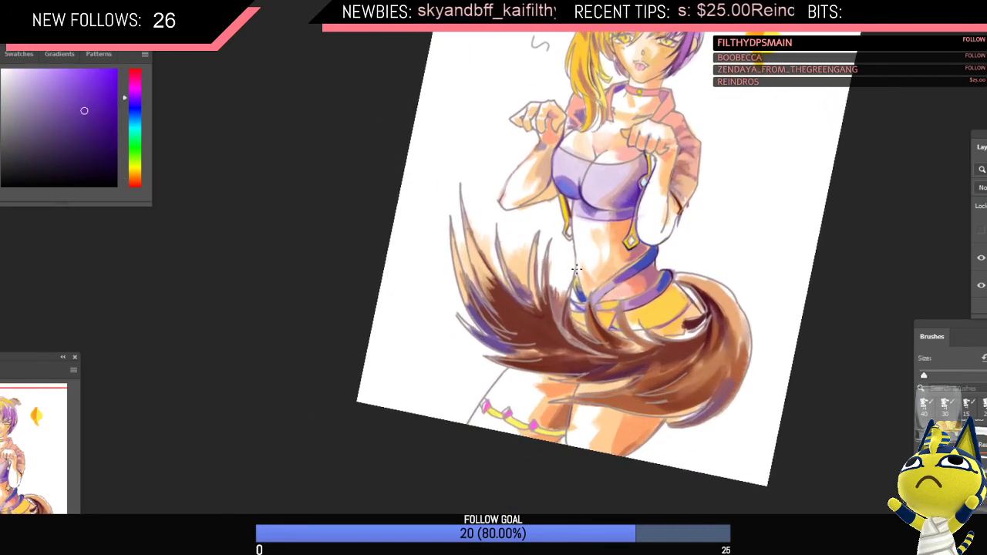
drag(575, 269, 575, 258)
scroll(631, 242, down, 2)
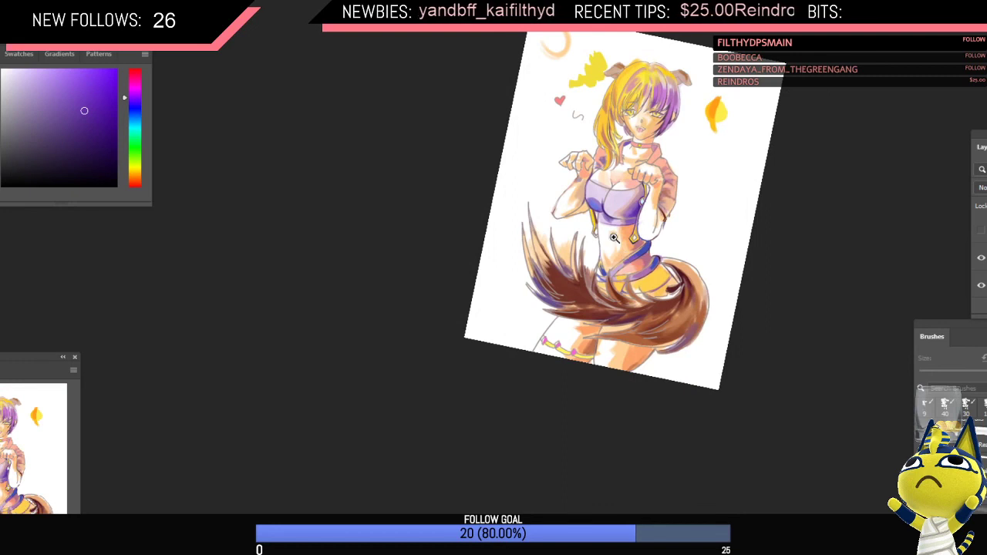
scroll(615, 238, up, 2)
drag(592, 321, 591, 339)
Step: Switch to the YouTube page in the browser and save the Alec Benjamin video to the EXTRA MUSIC playlist
mouse_move(264, 549)
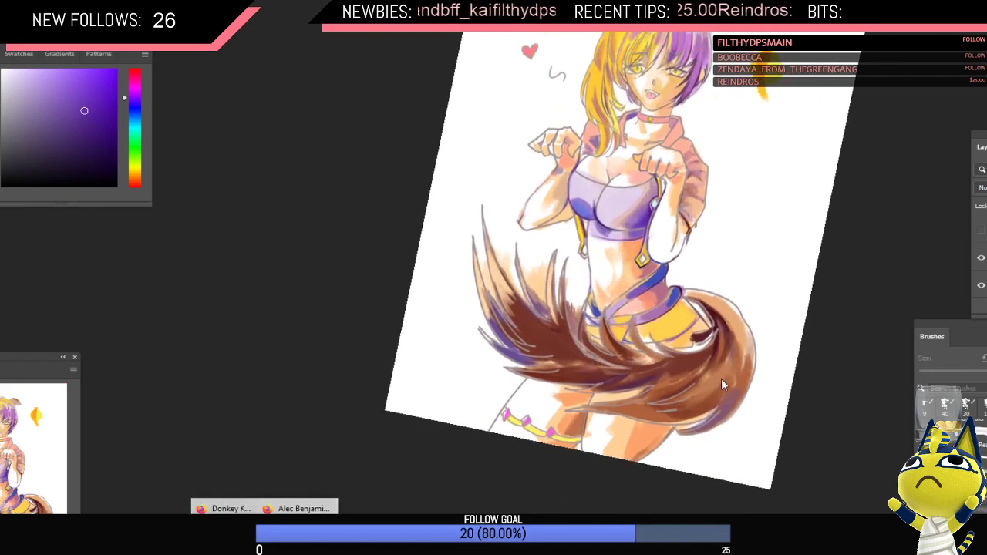
click(298, 532)
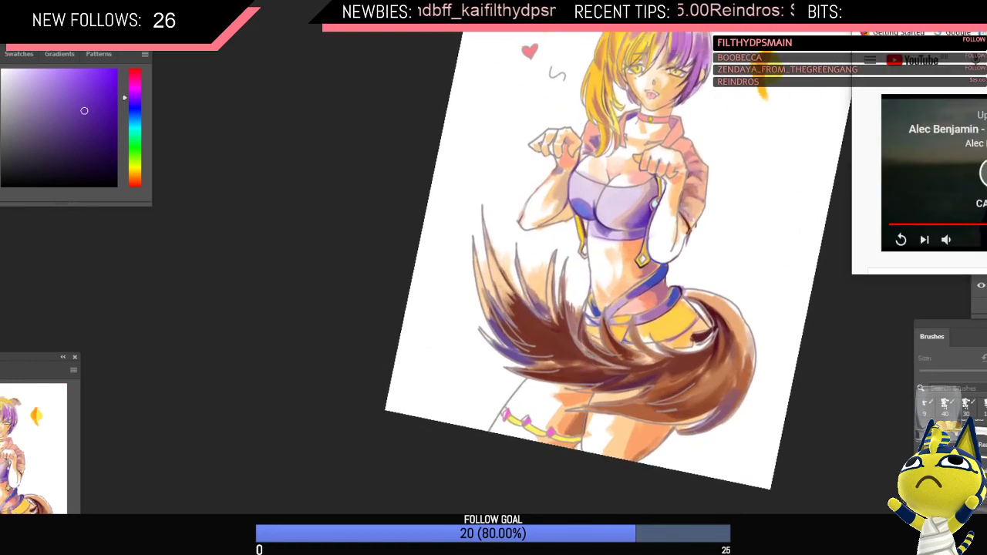
click(891, 240)
scroll(919, 185, down, 3)
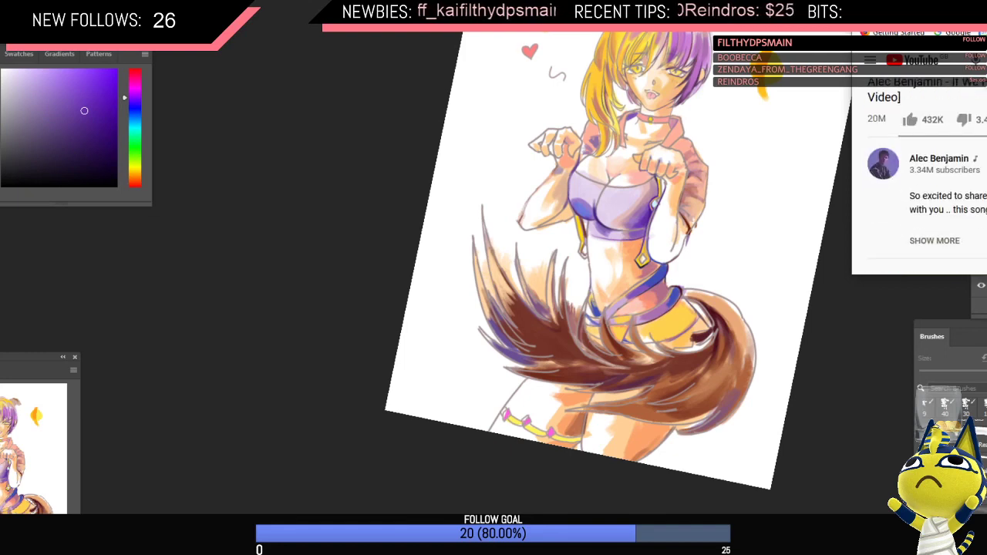
scroll(925, 170, up, 3)
scroll(926, 170, down, 3)
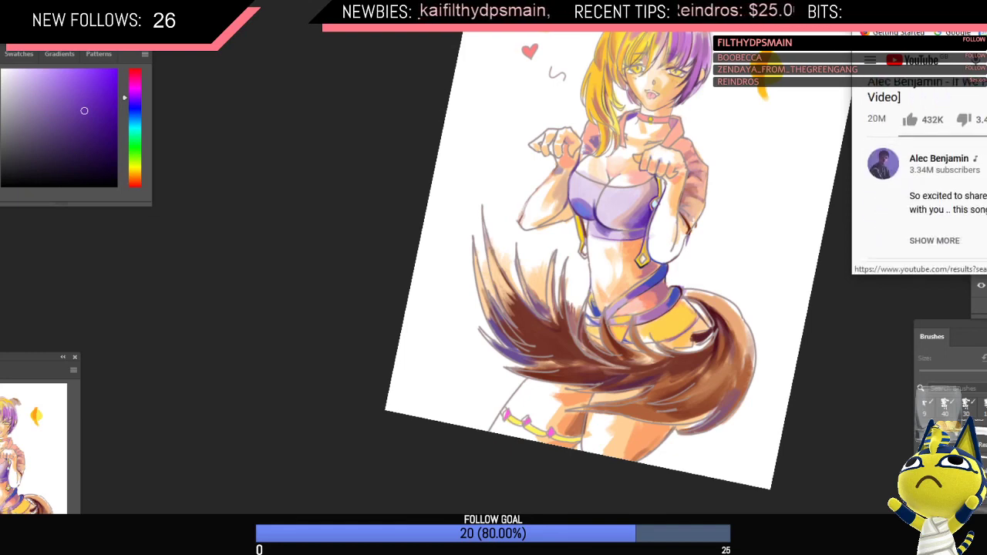
click(986, 120)
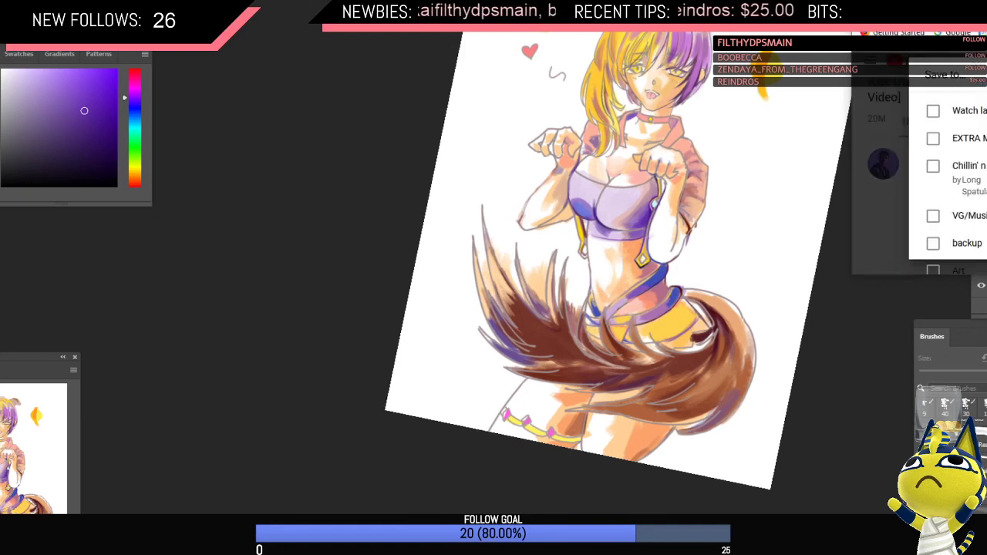
click(933, 139)
key(Escape)
scroll(926, 178, up, 2)
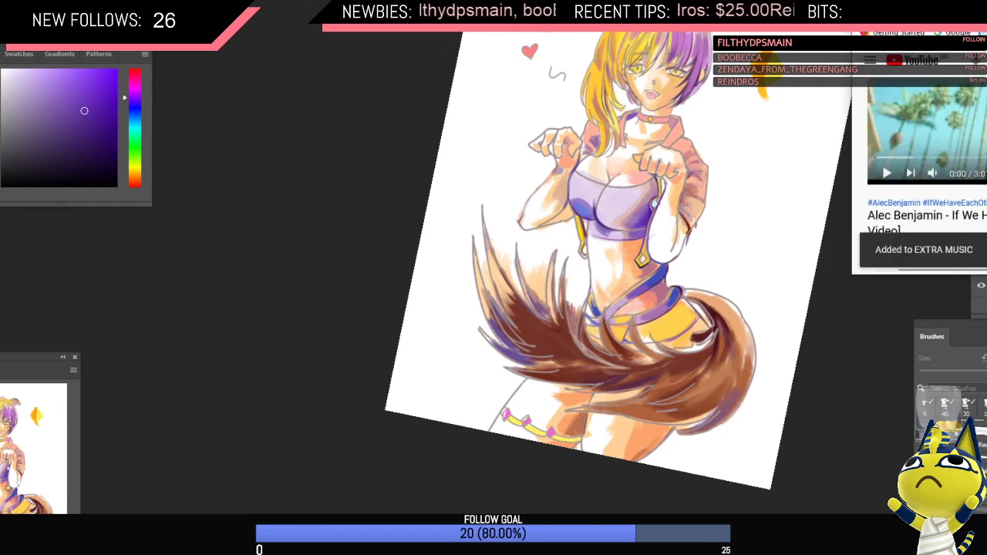
Step: Read the recent Twitch chat messages, check the other browser window, and return to the canvas in Photoshop
key(ctrl+Tab)
scroll(980, 168, down, 5)
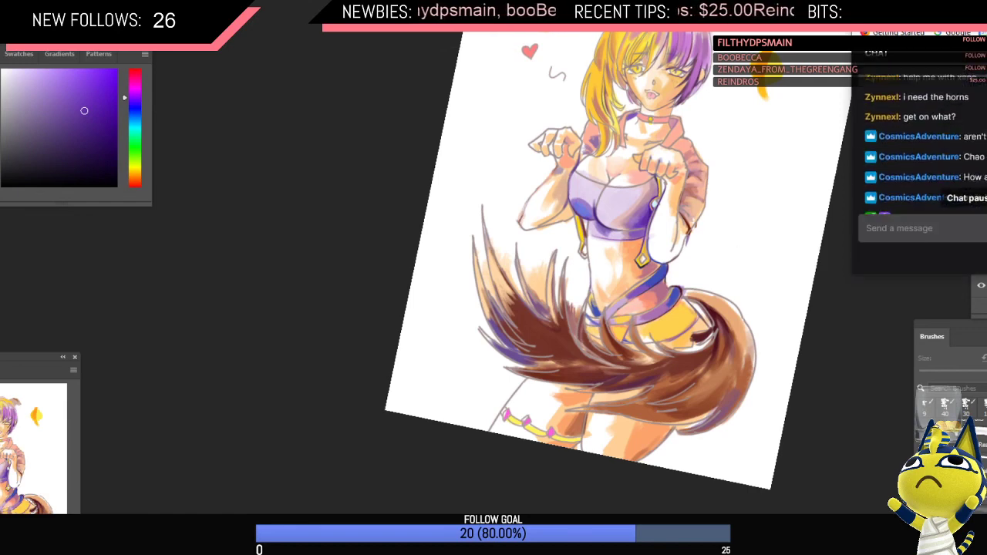
click(640, 303)
click(265, 550)
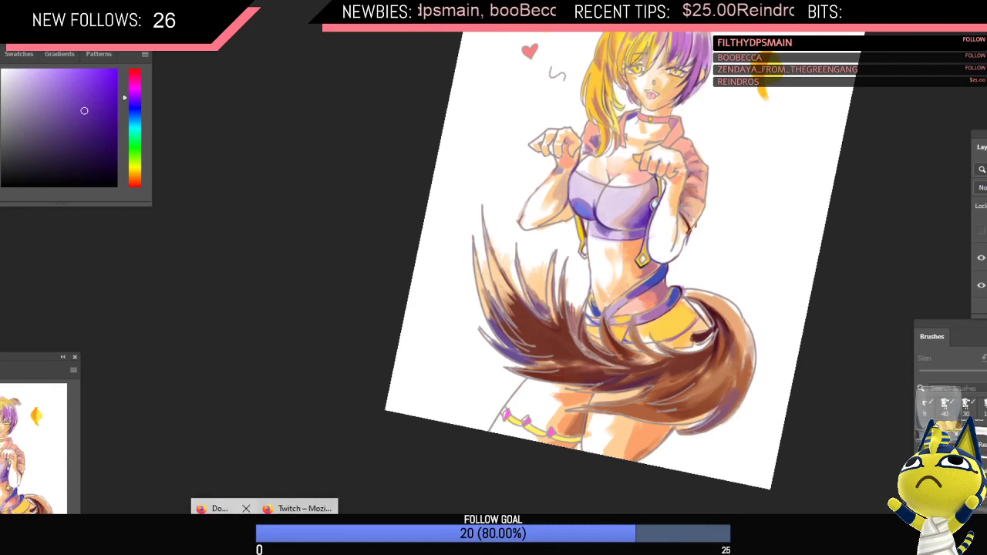
click(226, 532)
click(948, 215)
click(984, 14)
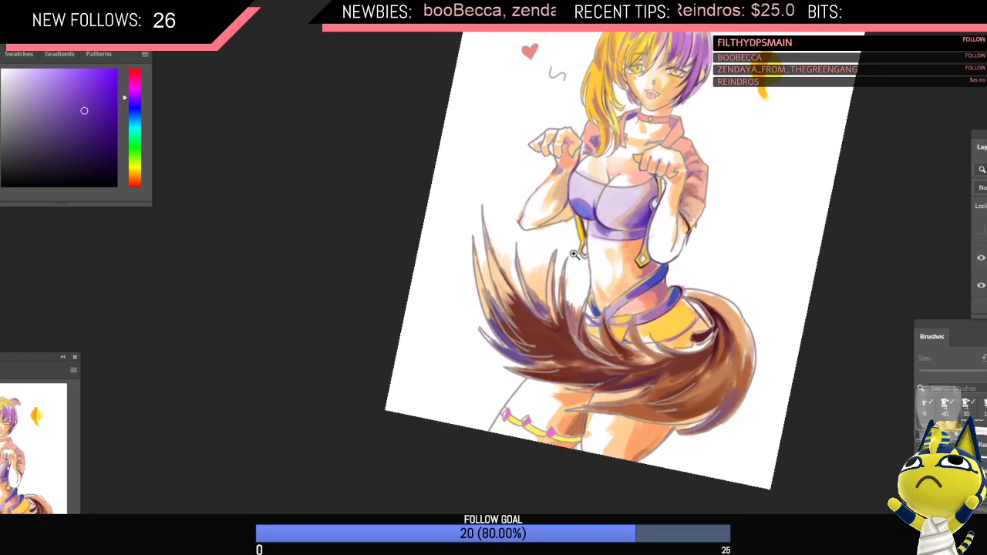
Step: Sample blue from the strap at the waist, fill in its side with a larger brush, and soften its upper end with muted brown
drag(571, 254, 613, 259)
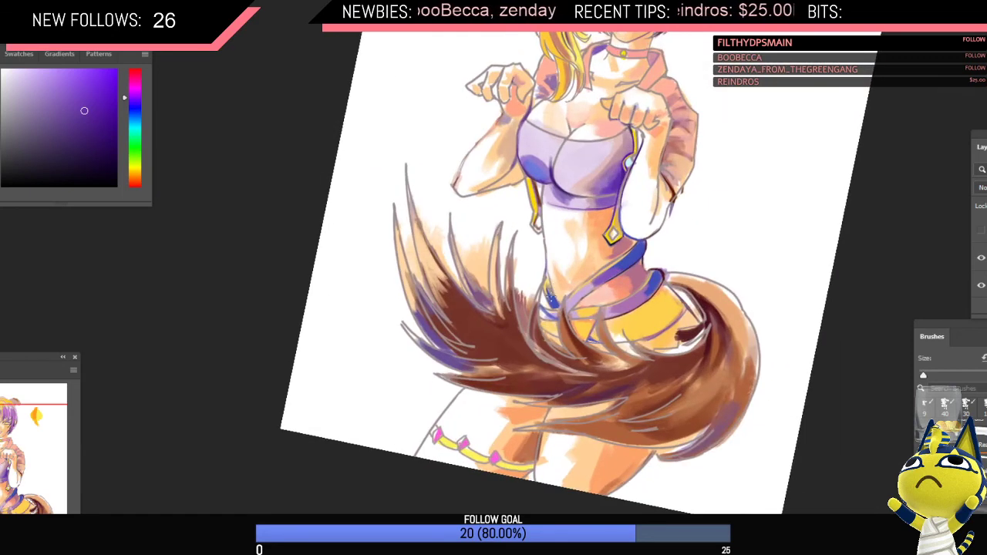
alt+click(553, 297)
key(bracketright)
key(bracketright)
key(bracketright)
drag(545, 285, 548, 299)
key(bracketright)
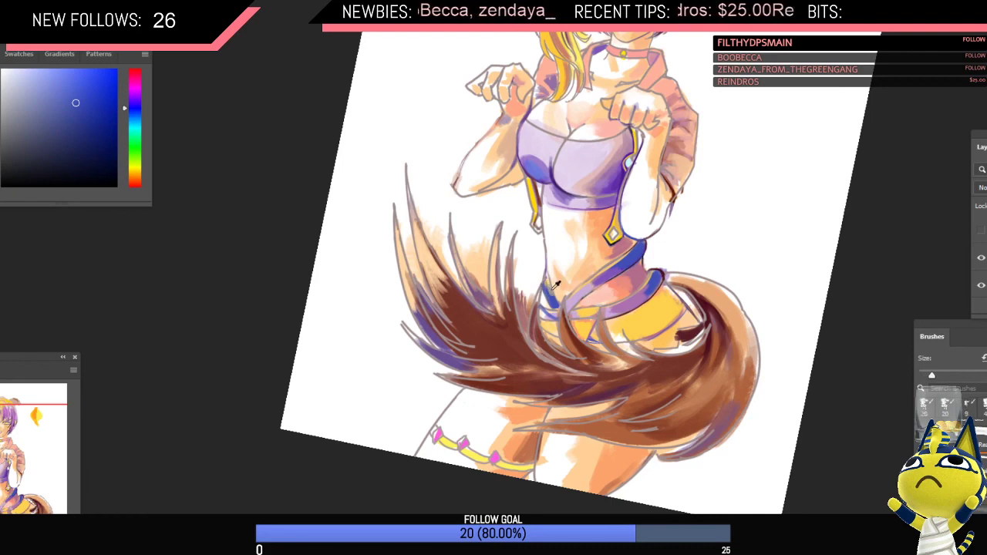
alt+click(549, 284)
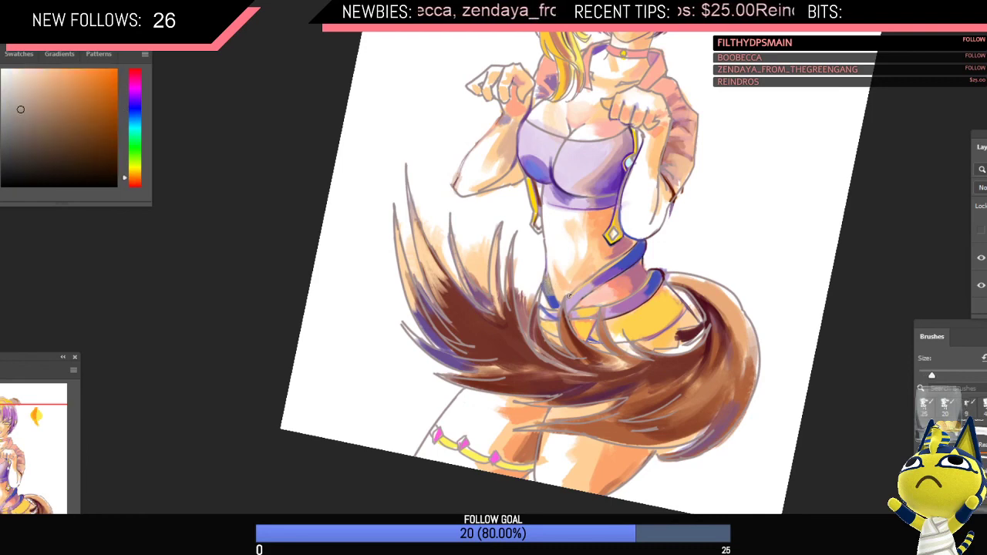
drag(592, 275, 644, 283)
Step: Mirror the canvas, sample the tail's brown, choose a darker saturated red-brown, and line the edge of the blue waist strap with a small brush
key(ctrl+shift+h)
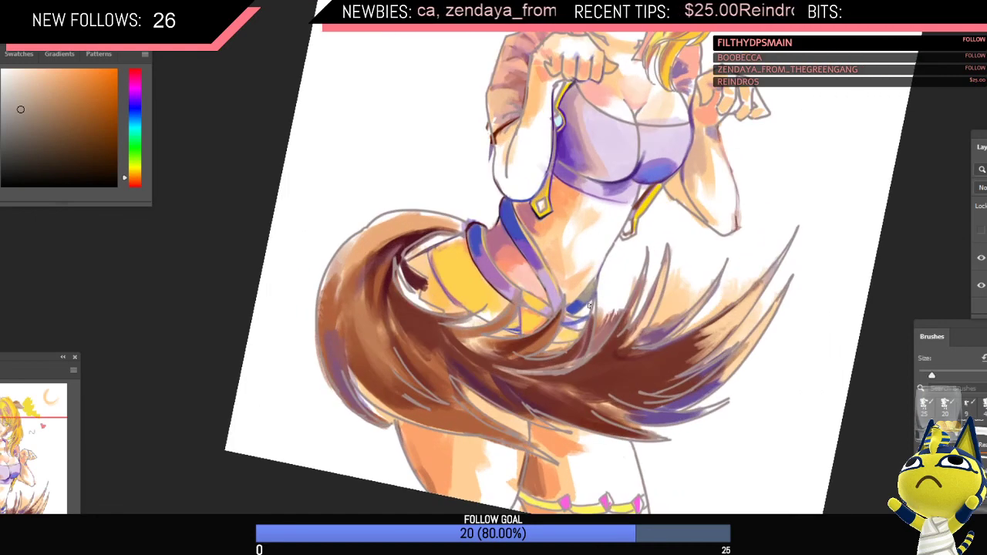
alt+click(582, 300)
alt+click(606, 368)
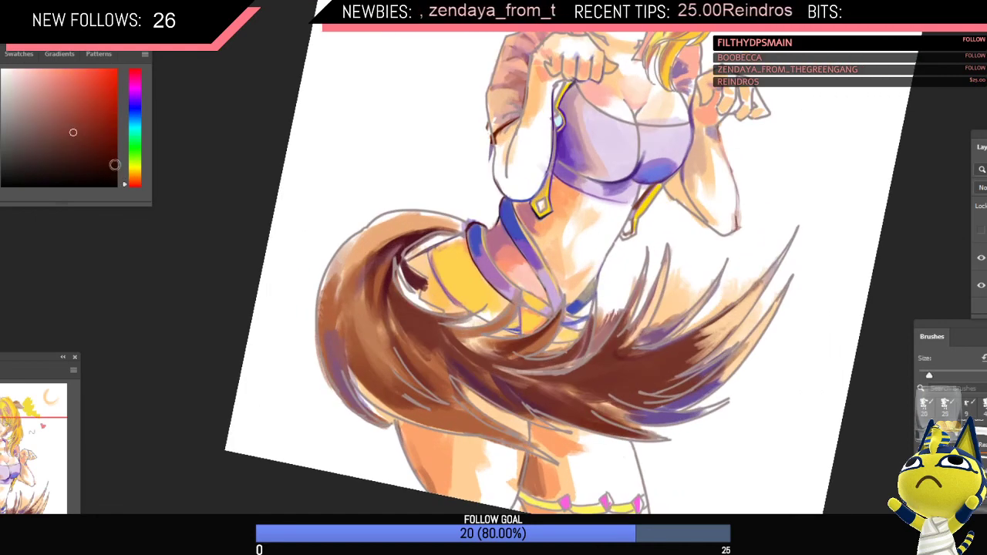
click(115, 165)
key(bracketleft)
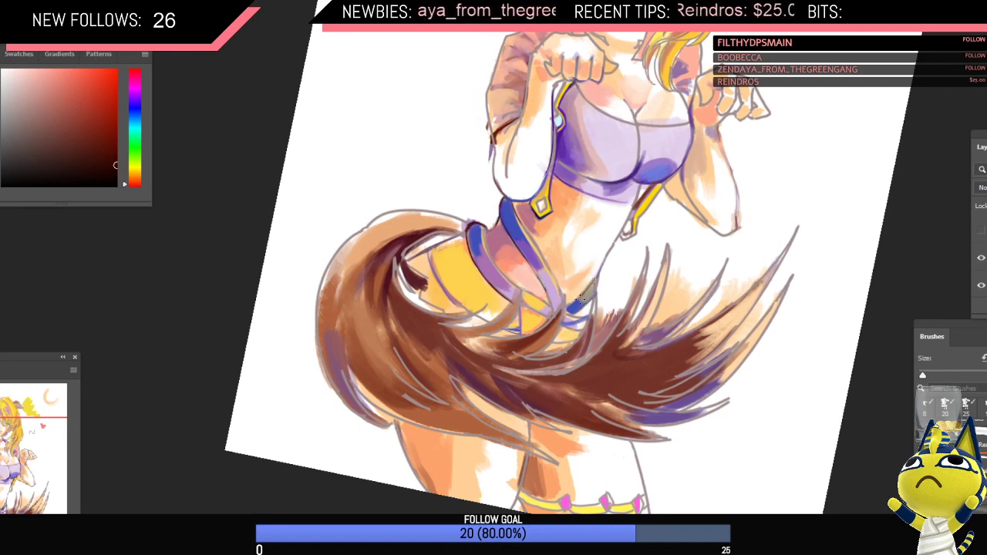
key(ctrl+minus)
key(ctrl+minus)
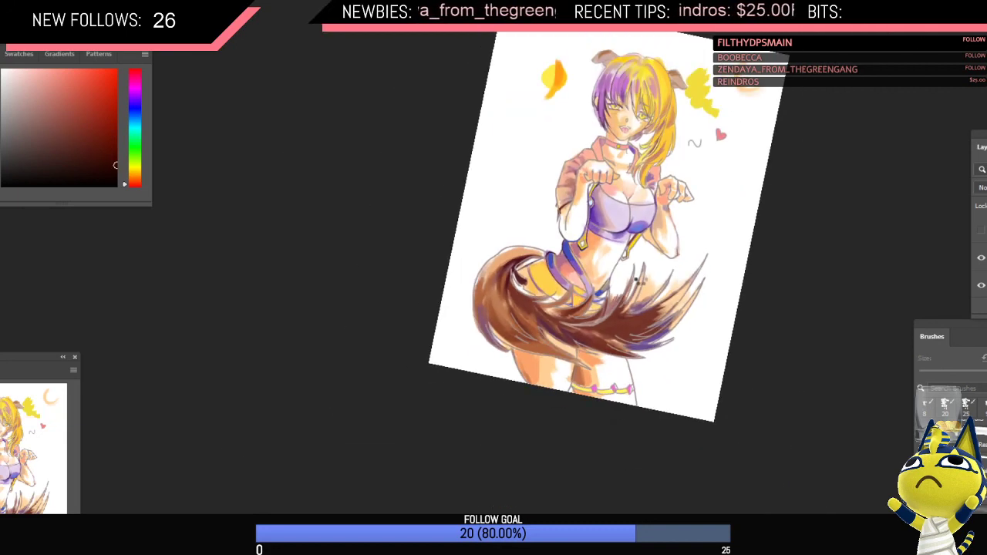
Step: Sample violet from the top and muted pink from the stomach, and blend the shadow beneath the top's lower hem
key(ctrl+shift+h)
scroll(629, 209, up, 3)
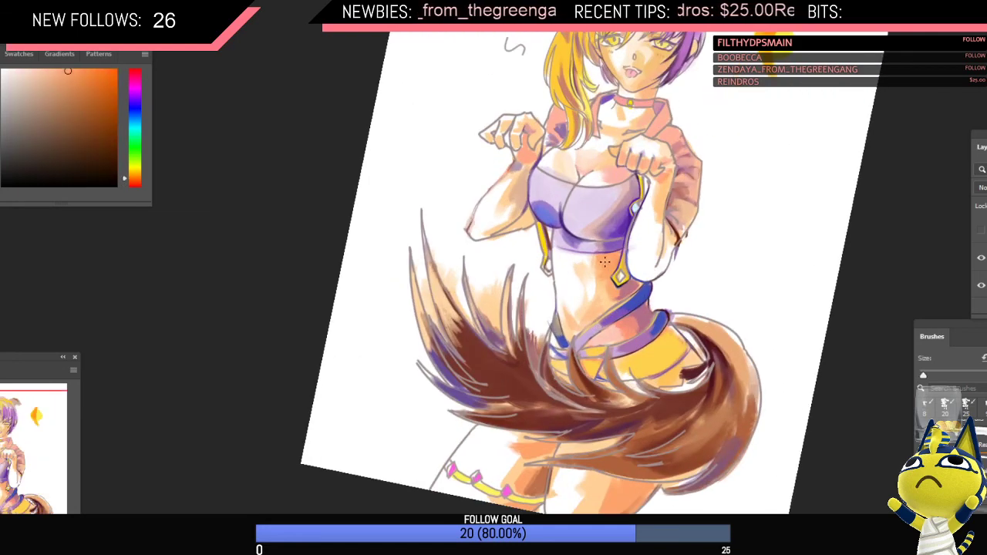
alt+click(626, 224)
alt+click(626, 227)
key(bracketright)
key(bracketright)
key(bracketright)
drag(621, 253, 602, 257)
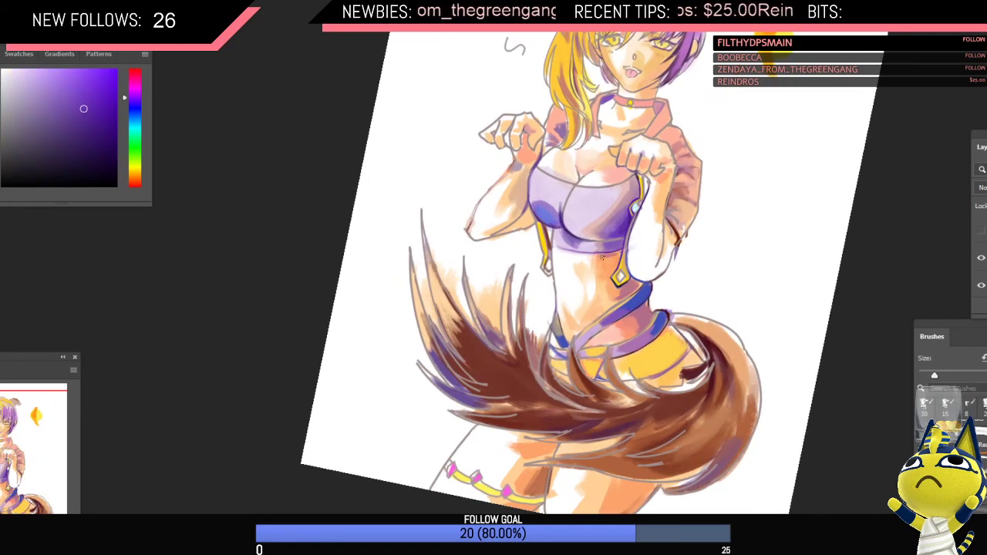
key(bracketleft)
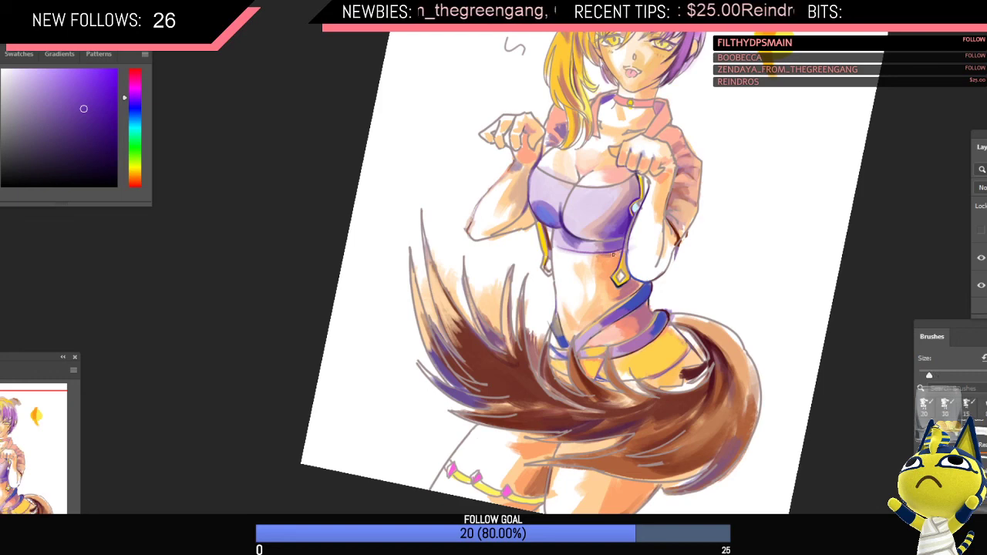
alt+click(611, 256)
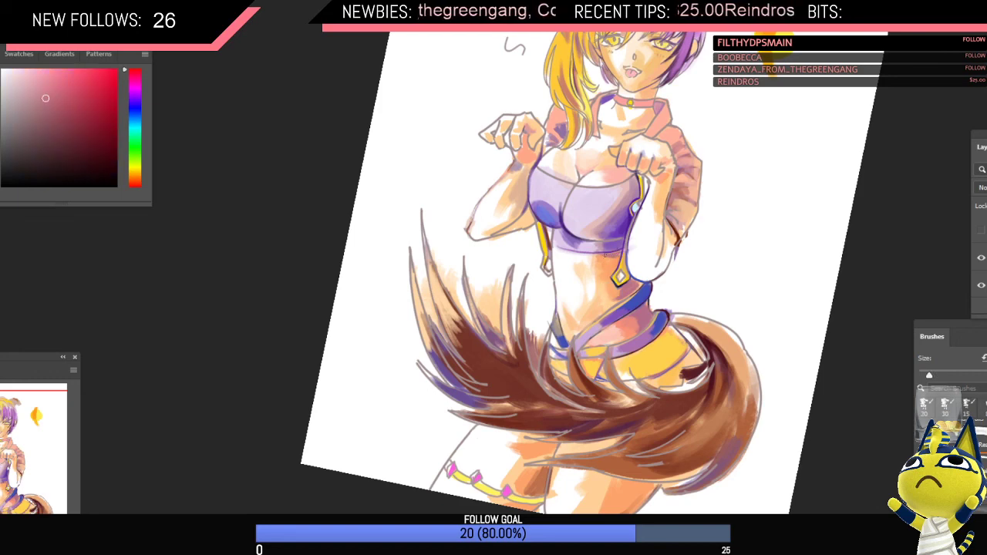
scroll(604, 256, down, 2)
key(ctrl+shift+h)
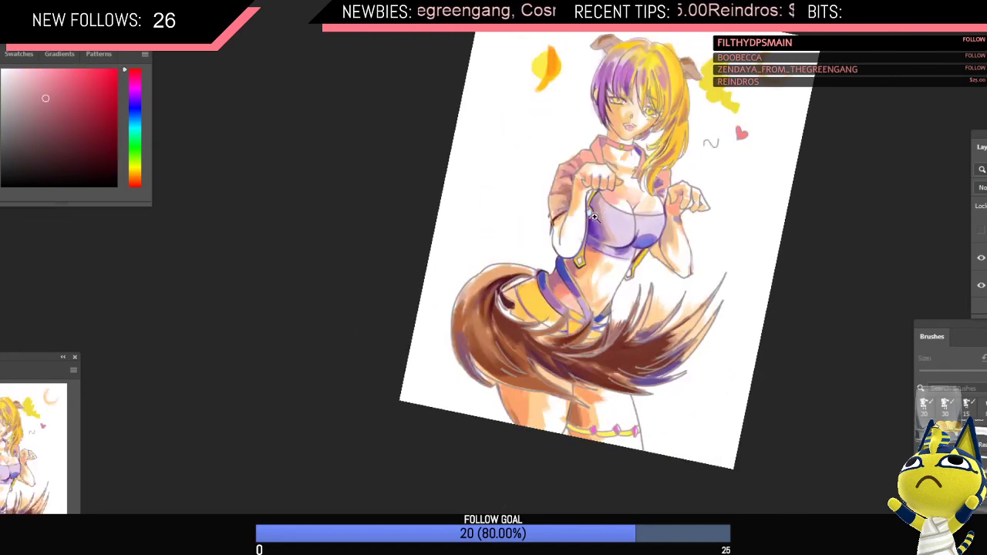
Step: Sample violet from the top, touch up its lower hem, and mirror the canvas
scroll(611, 248, up, 3)
alt+click(598, 261)
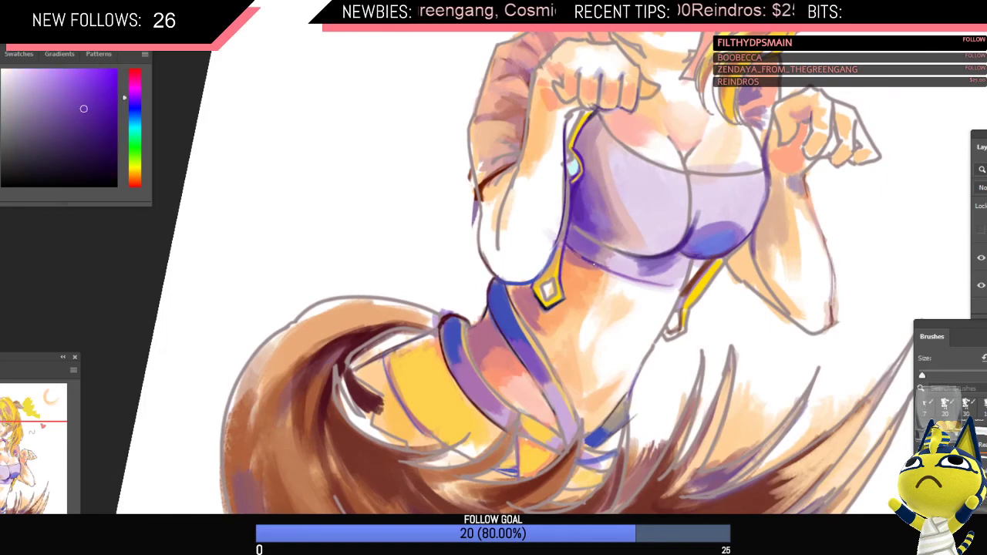
key(z)
drag(633, 217, 590, 298)
key(h)
drag(635, 85, 700, 116)
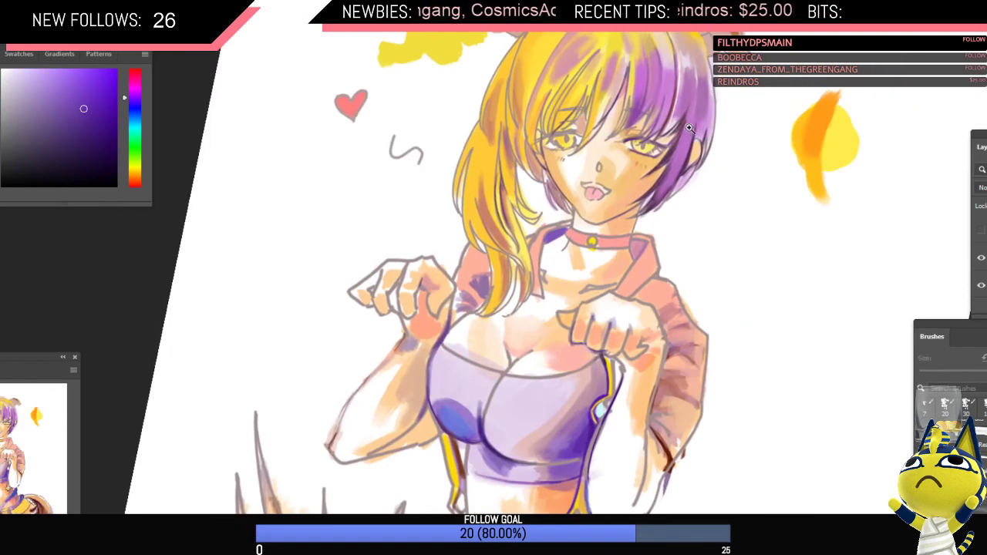
Step: Sample purple from the hair, choose a more saturated purple-red, and accent the strands beside the eye with a slightly larger brush
alt+click(683, 114)
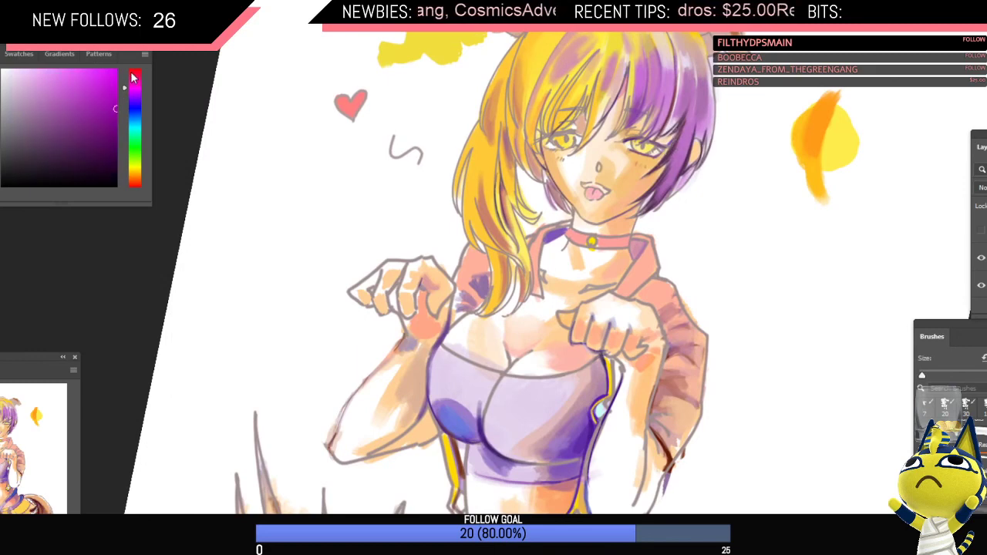
click(134, 72)
click(116, 108)
key(bracketright)
drag(662, 139, 671, 143)
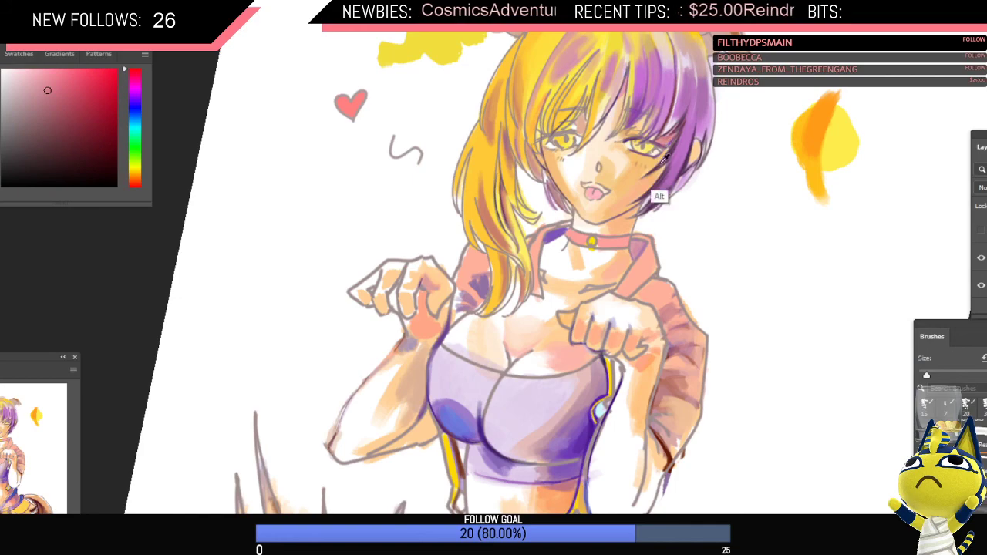
alt+click(662, 163)
drag(696, 119, 642, 168)
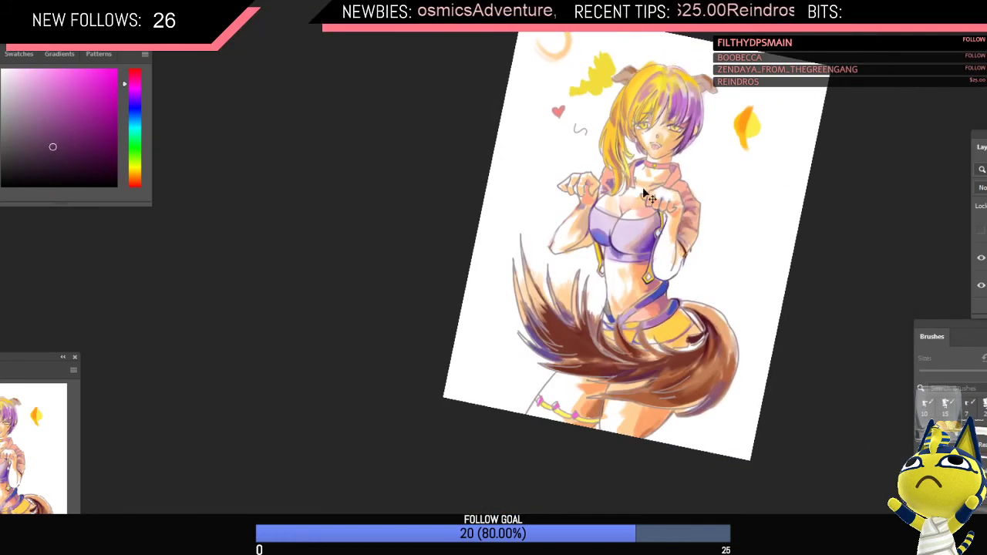
Step: Mirror the canvas, sample the hair's purple, choose a deep saturated blue, and darken the purple strands near the ear
key(ctrl+shift+h)
drag(672, 111, 705, 116)
mouse_move(663, 147)
mouse_down()
mouse_move(628, 156)
mouse_move(645, 143)
mouse_up()
alt+click(566, 141)
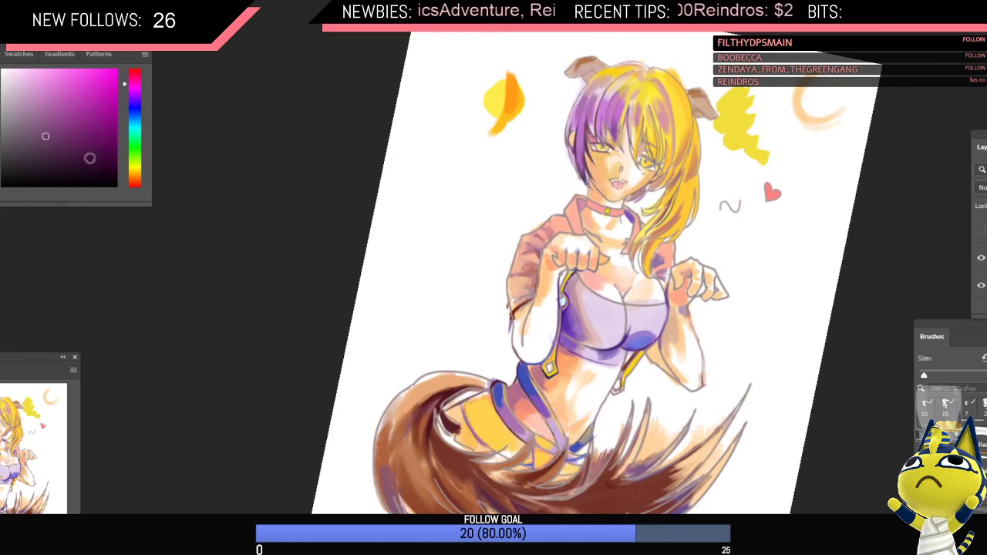
drag(92, 159, 117, 164)
alt+click(652, 106)
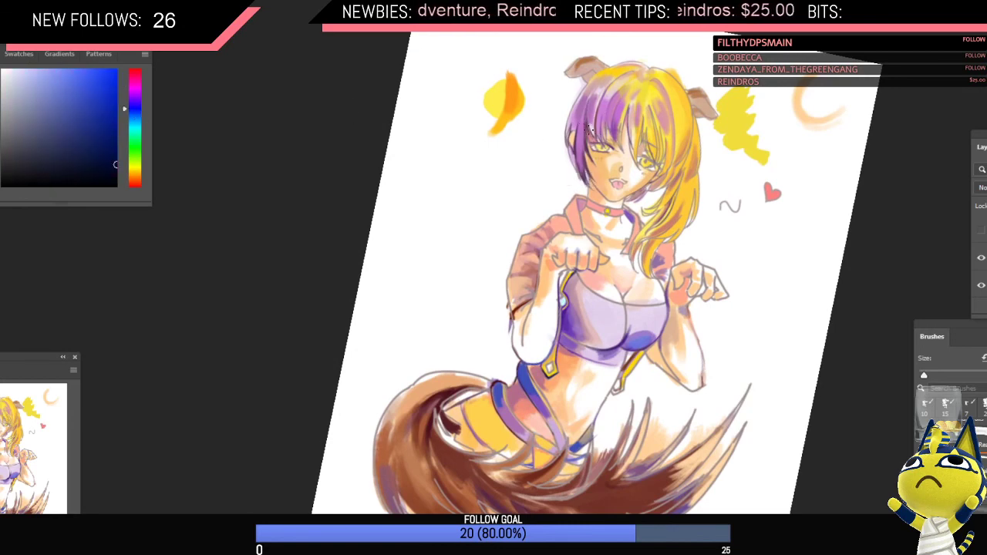
mouse_move(590, 102)
mouse_down()
mouse_move(589, 134)
mouse_move(614, 148)
mouse_up()
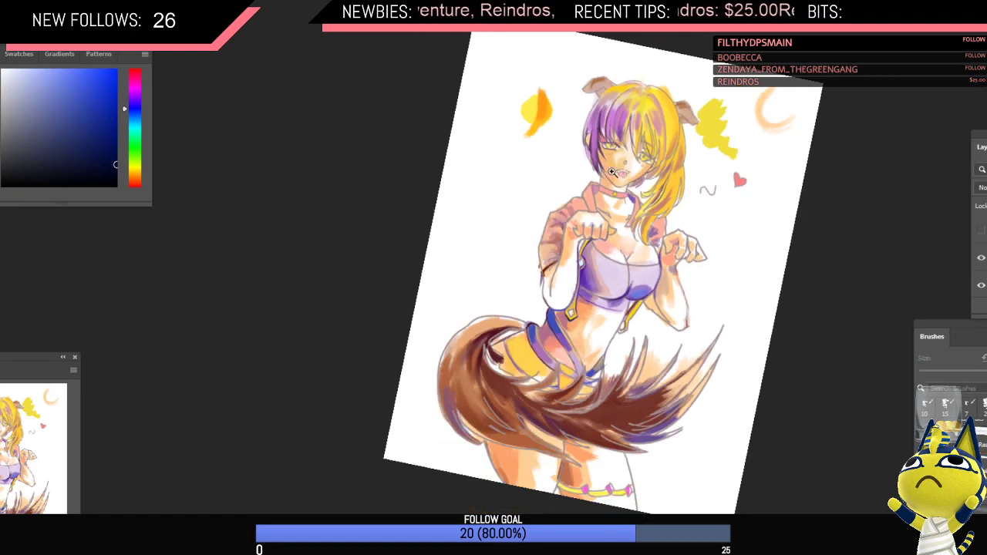
Step: Examine the face and the purple side of the hair in the mirrored view at several magnifications
key(ctrl+shift+h)
drag(662, 125, 665, 114)
scroll(665, 114, up, 3)
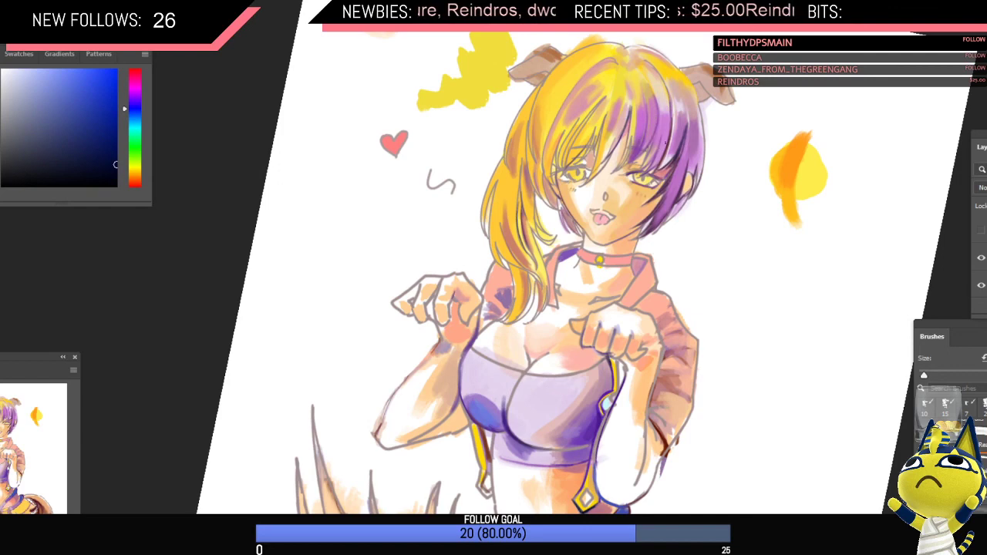
drag(669, 145, 634, 143)
drag(698, 123, 712, 117)
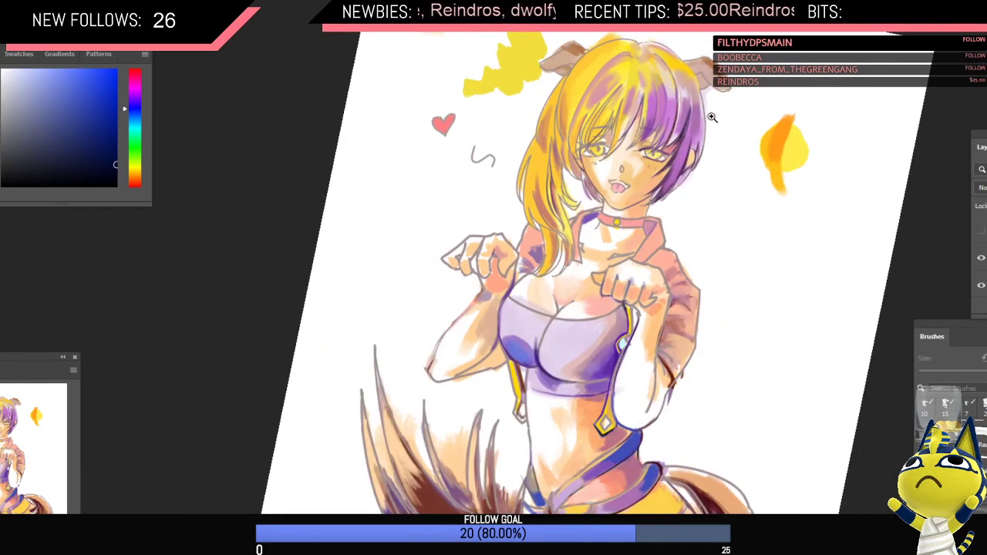
key(b)
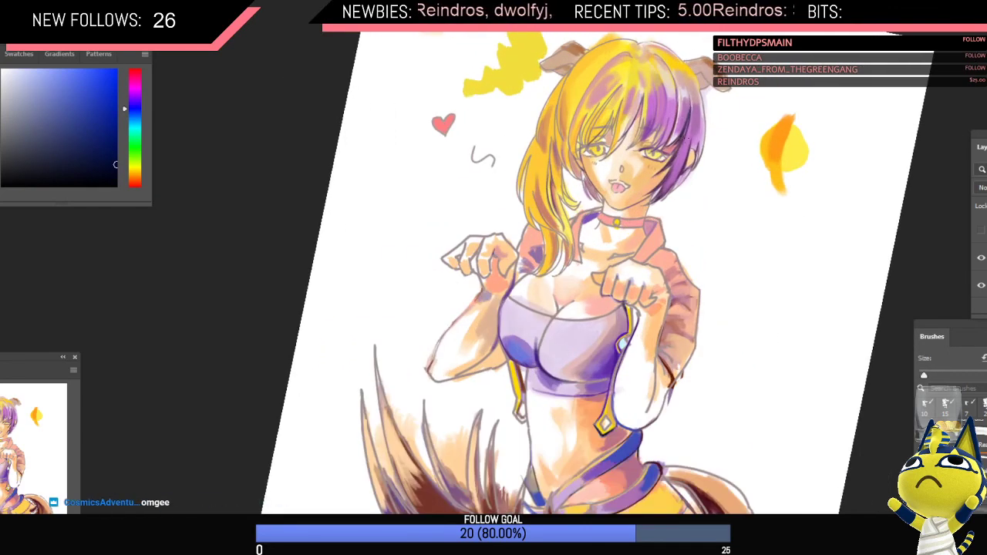
key(z)
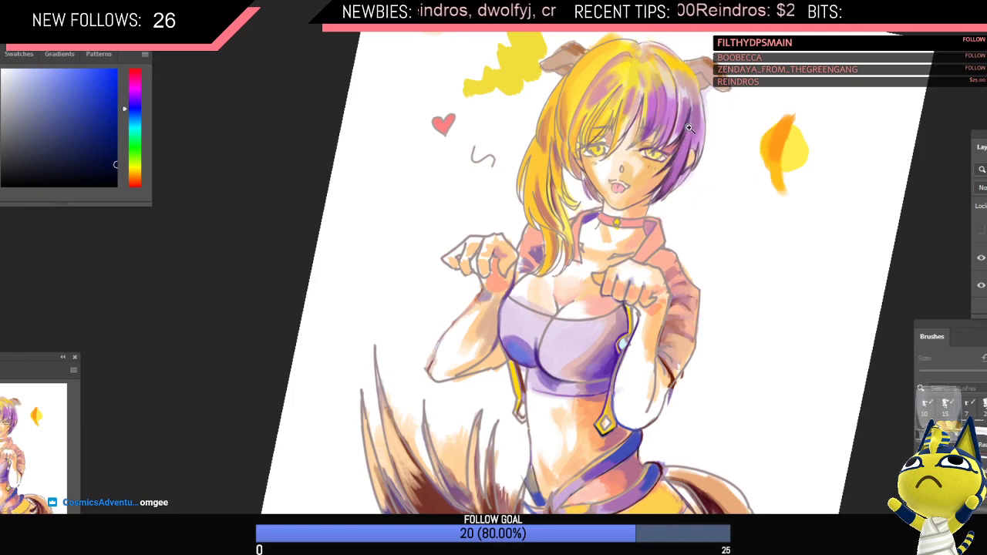
key(b)
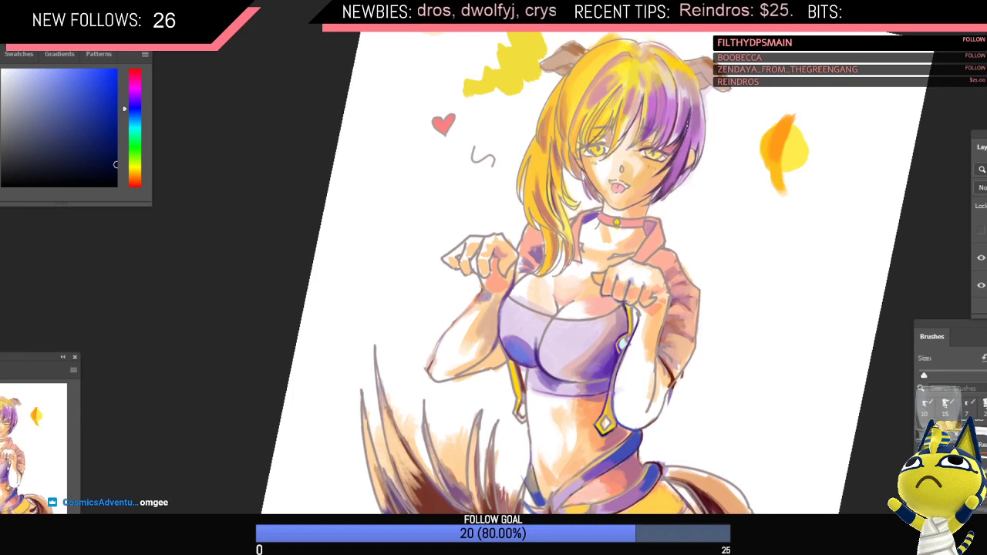
key(ctrl+space)
drag(686, 161, 659, 209)
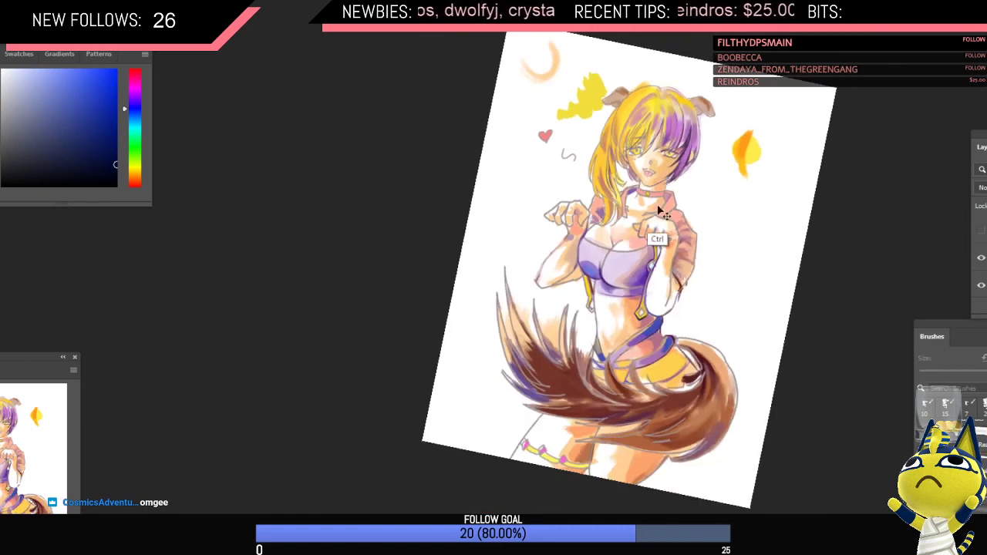
Step: Mirror the canvas, sample light and dark purples from the hair, and blend the strands above the ear
key(ctrl+shift+h)
key(ctrl+space)
drag(638, 105, 669, 126)
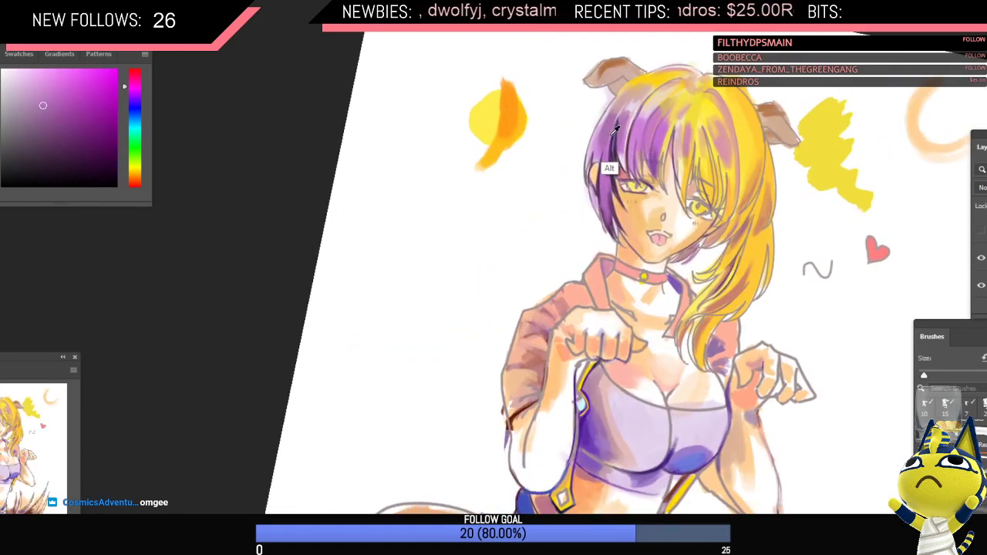
alt+click(609, 169)
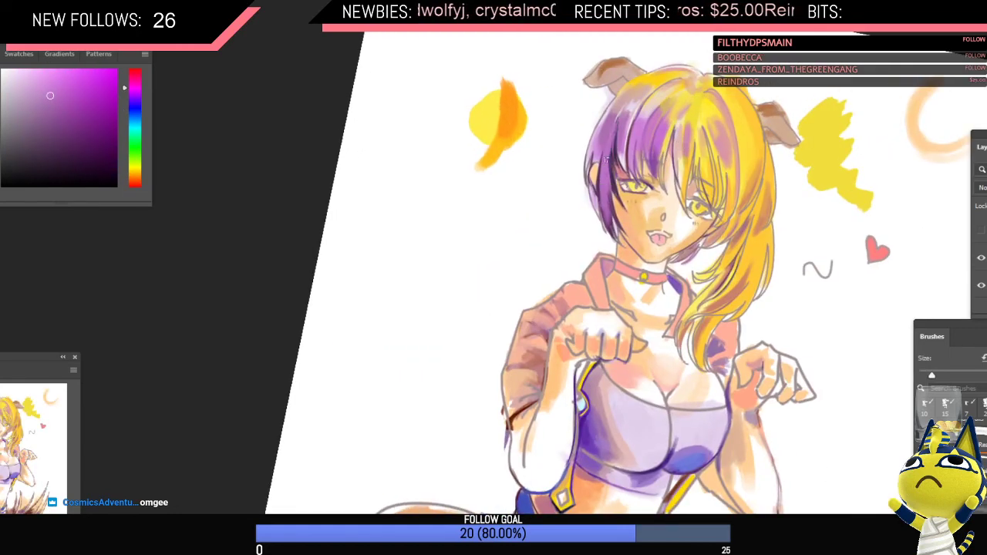
alt+click(612, 209)
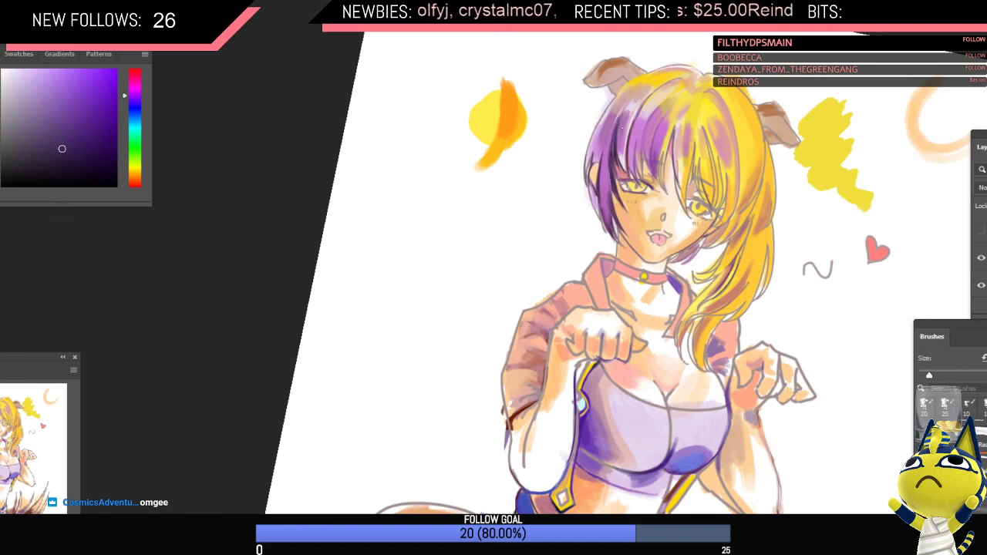
Step: Mirror the canvas, sample purples from the hair, and refine the strands beside the ear with a smaller brush
key(ctrl+0)
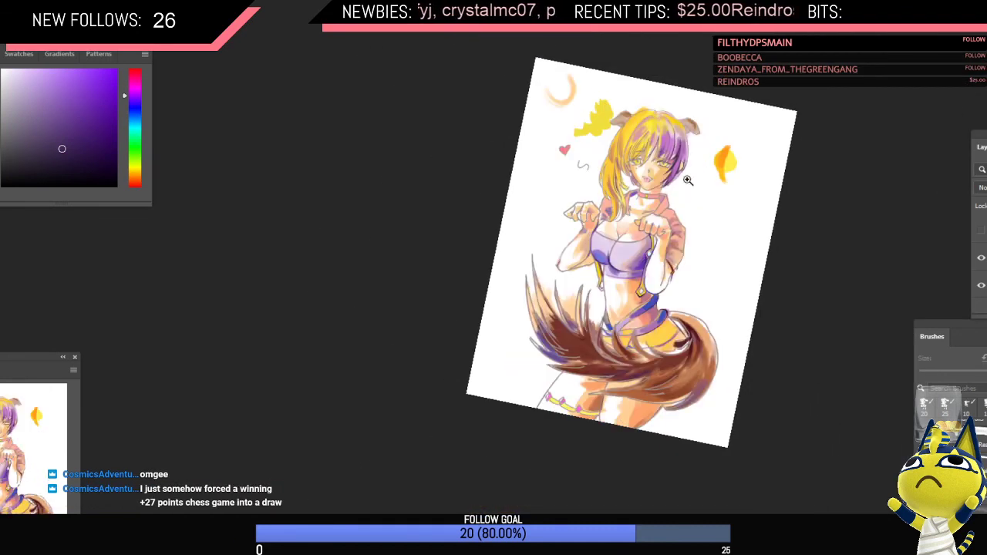
scroll(671, 189, up, 4)
alt+click(690, 164)
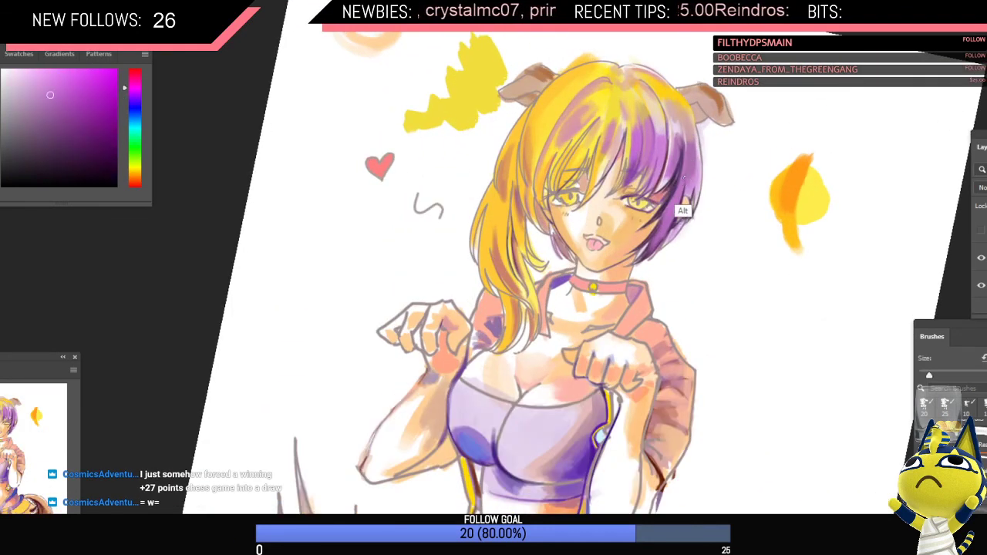
drag(682, 150, 679, 174)
alt+click(670, 197)
key([)
alt+click(681, 149)
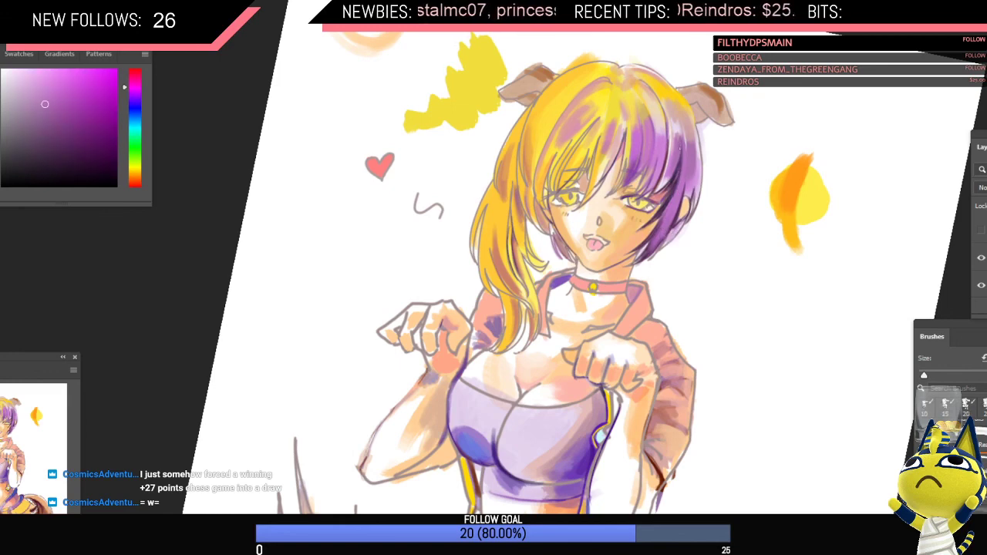
Step: Sample violet from the top and skin tones from the stomach, and shade the lower stomach above the waist strap with a larger brush
scroll(706, 189, down, 5)
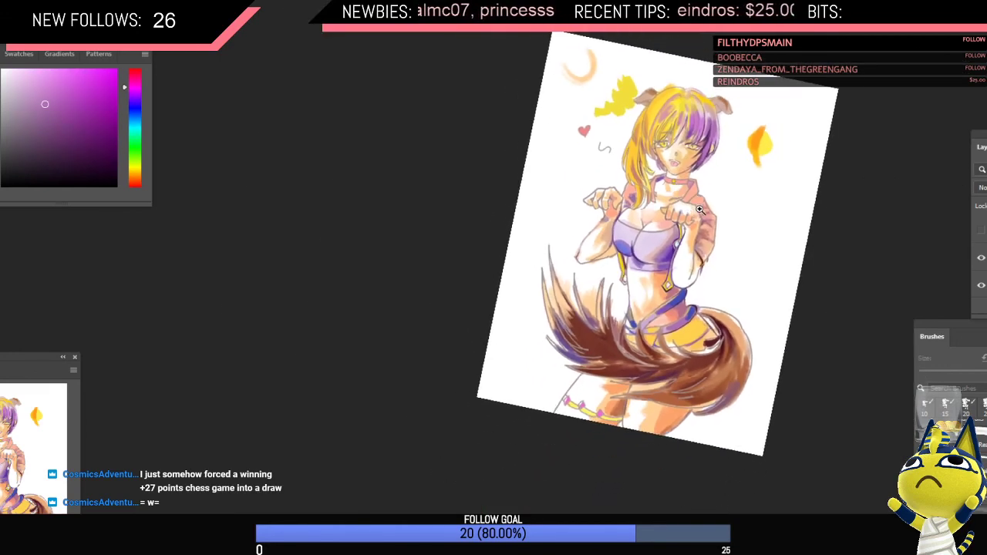
scroll(691, 213, up, 2)
alt+click(650, 290)
key(bracketright)
key(bracketright)
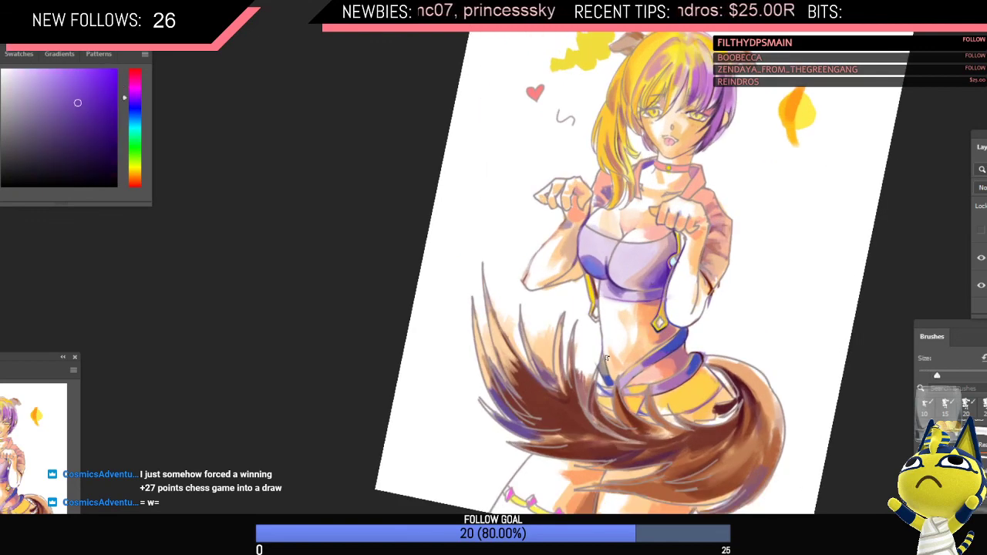
alt+click(610, 369)
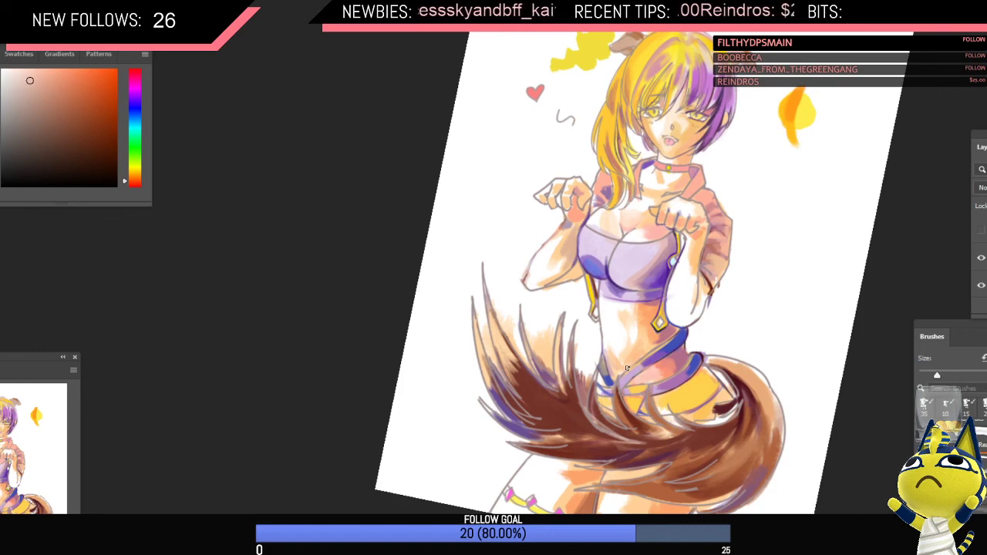
alt+click(660, 281)
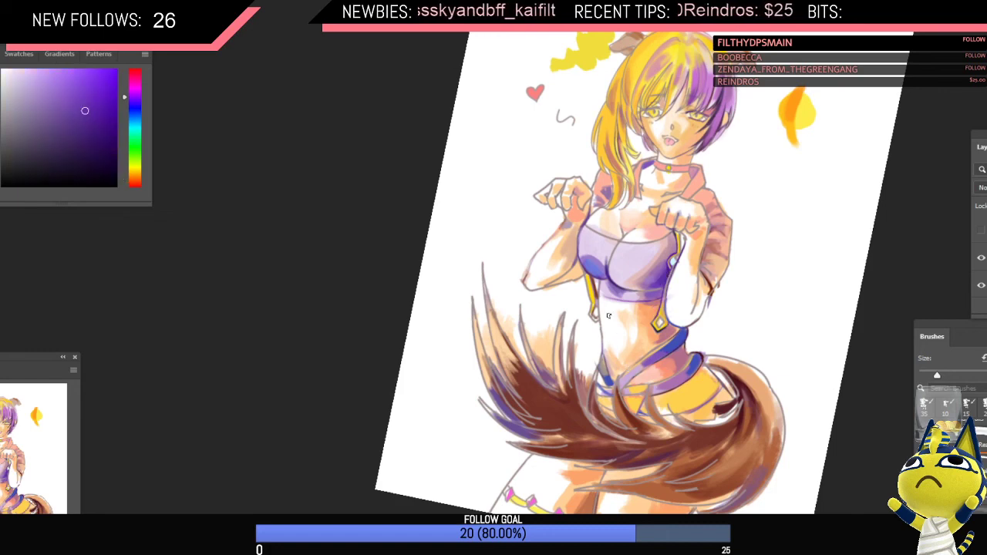
drag(606, 352, 615, 372)
alt+click(606, 355)
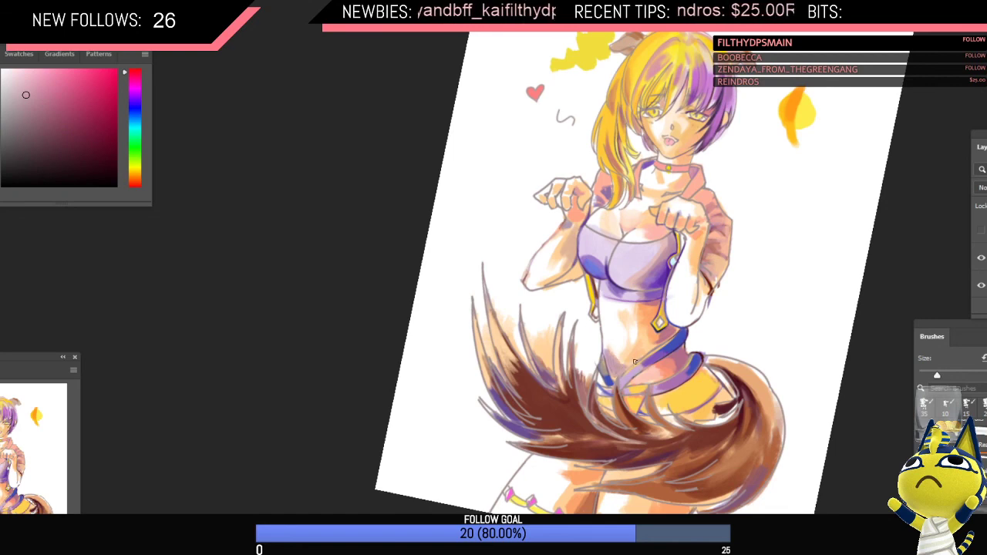
Step: Mirror the canvas, sample muted pink from the lower stomach, and blend its shadow beside the strap
scroll(669, 352, down, 2)
key(ctrl+shift+h)
scroll(640, 361, up, 3)
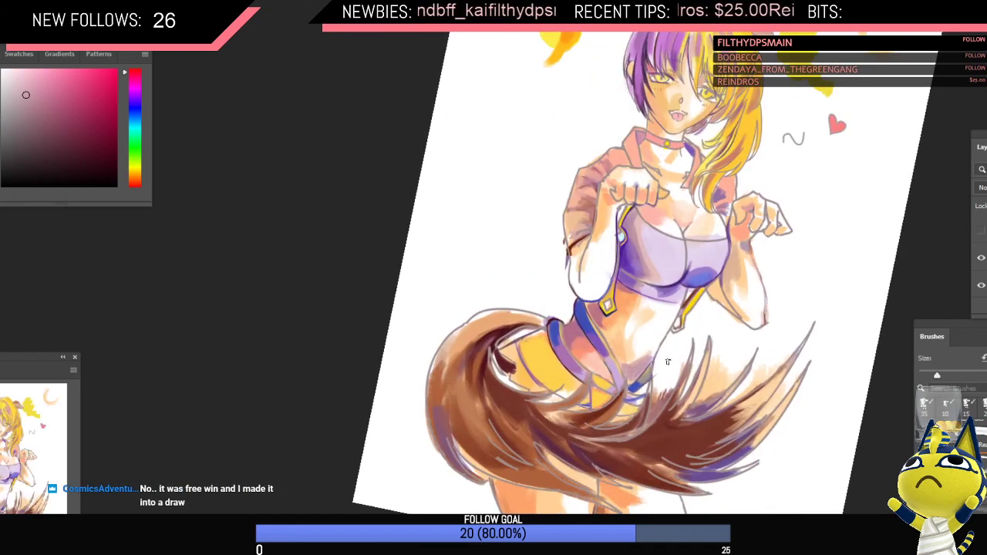
alt+click(637, 364)
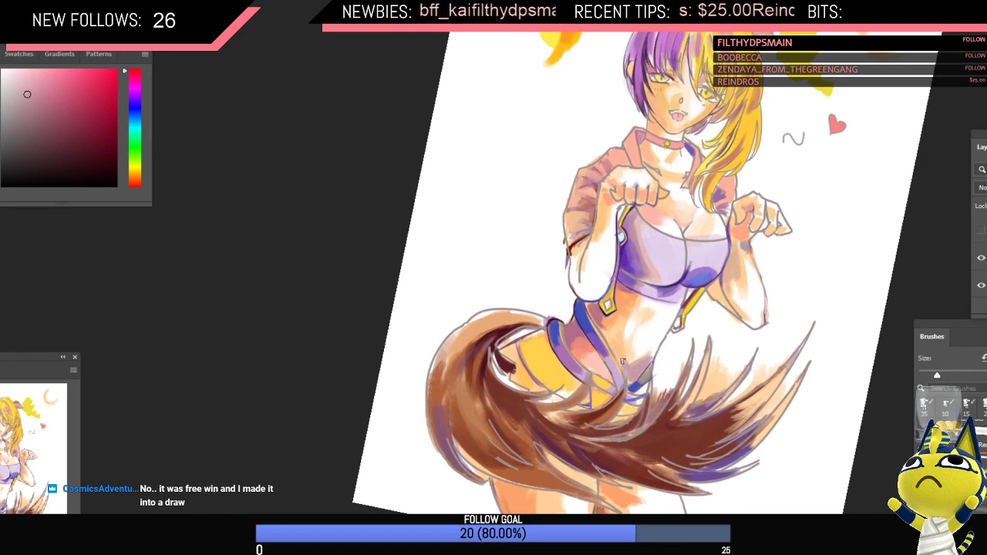
Step: Sample purple from the top, choose a deep saturated blue, and line the lower stomach's edge at the waist with a small brush
alt+click(725, 266)
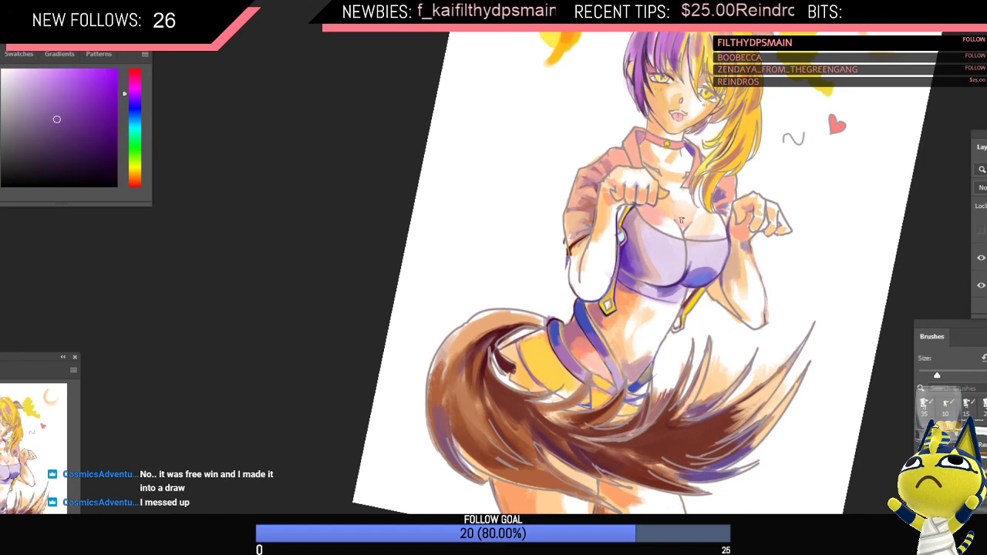
drag(112, 159, 105, 158)
click(136, 107)
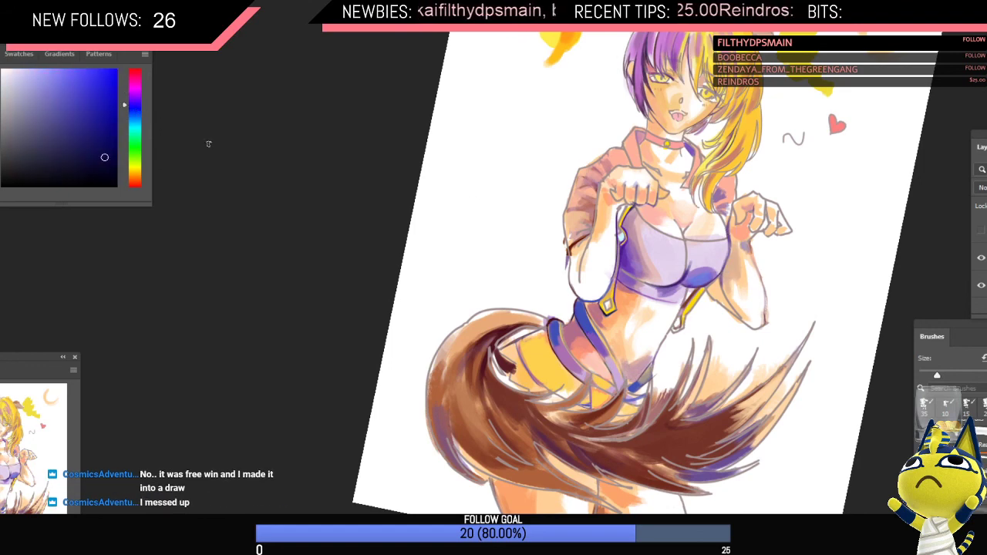
key(bracketleft)
key(bracketleft)
key(bracketleft)
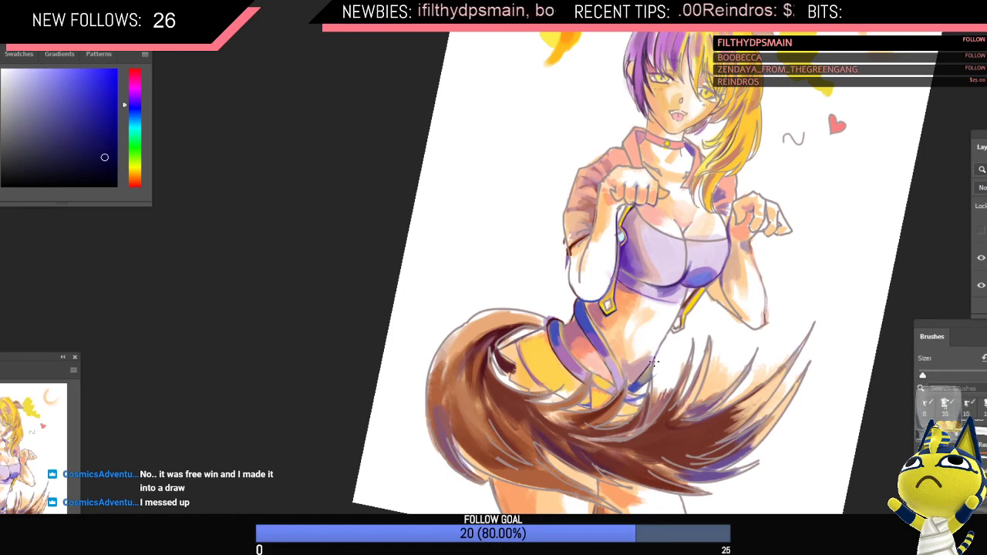
mouse_move(632, 387)
mouse_down()
mouse_move(659, 357)
mouse_move(642, 429)
mouse_up()
Step: Mirror the canvas and continue the deep blue outline along the waist above the tail
key(ctrl+shift+h)
key(ctrl+plus)
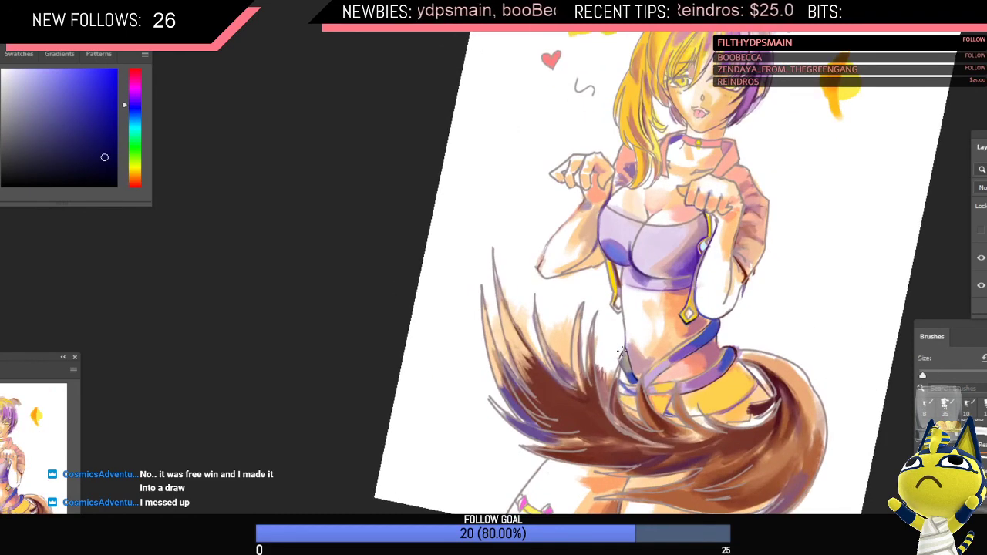
key(ctrl+minus)
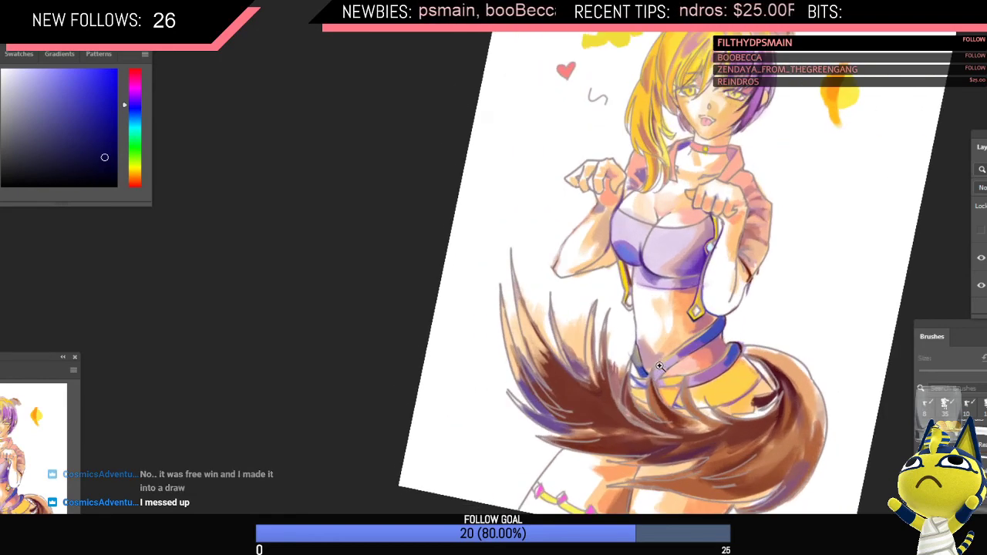
key(ctrl+plus)
mouse_move(634, 345)
mouse_down()
mouse_move(627, 364)
mouse_move(653, 397)
mouse_move(648, 424)
mouse_up()
Step: Mirror the canvas, line the choker's upper edge on the neck in deep blue, and mirror the canvas back
key(ctrl+shift+h)
drag(718, 158, 754, 203)
drag(589, 194, 623, 217)
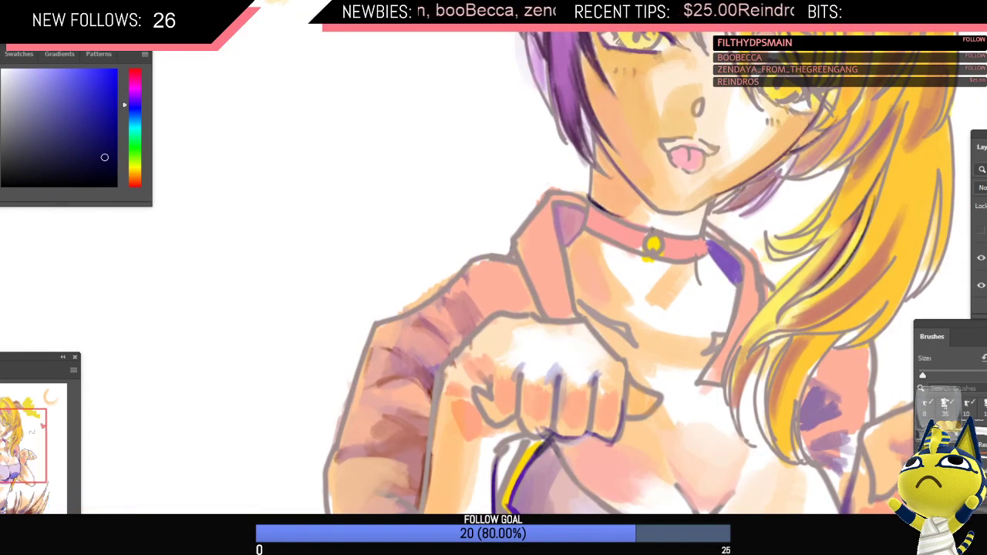
mouse_move(687, 220)
mouse_down()
mouse_move(693, 241)
mouse_move(687, 221)
mouse_up()
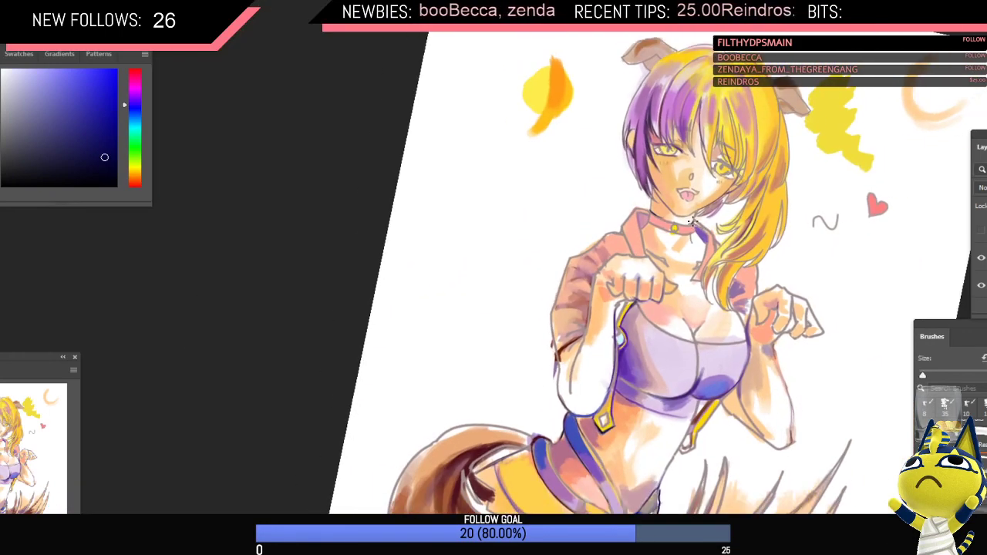
key(ctrl+minus)
key(ctrl+shift+h)
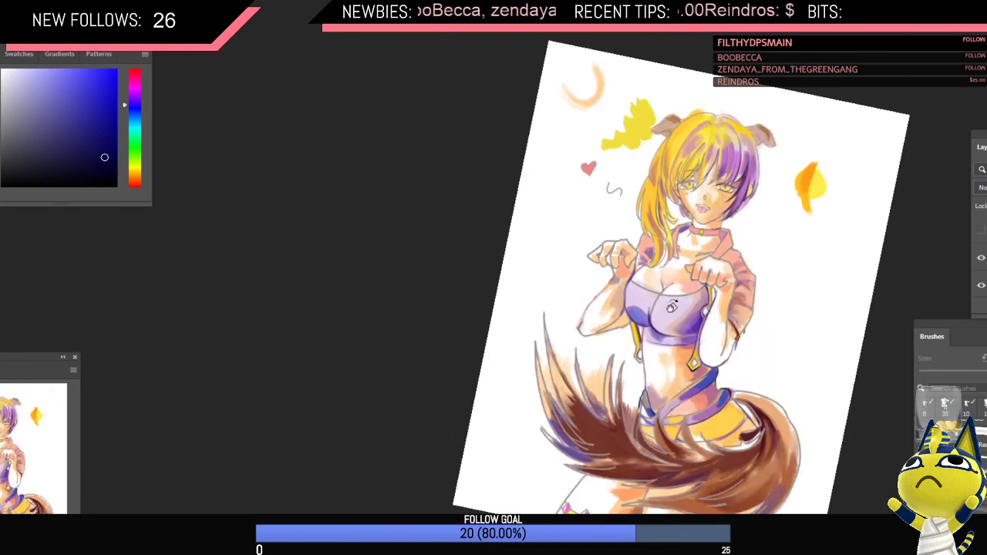
Step: Handwrite "THANKS FOR WATCHING" in deep blue on the blank canvas beside the girl's shoulder
drag(672, 306, 615, 247)
key(ctrl+plus)
key(ctrl+plus)
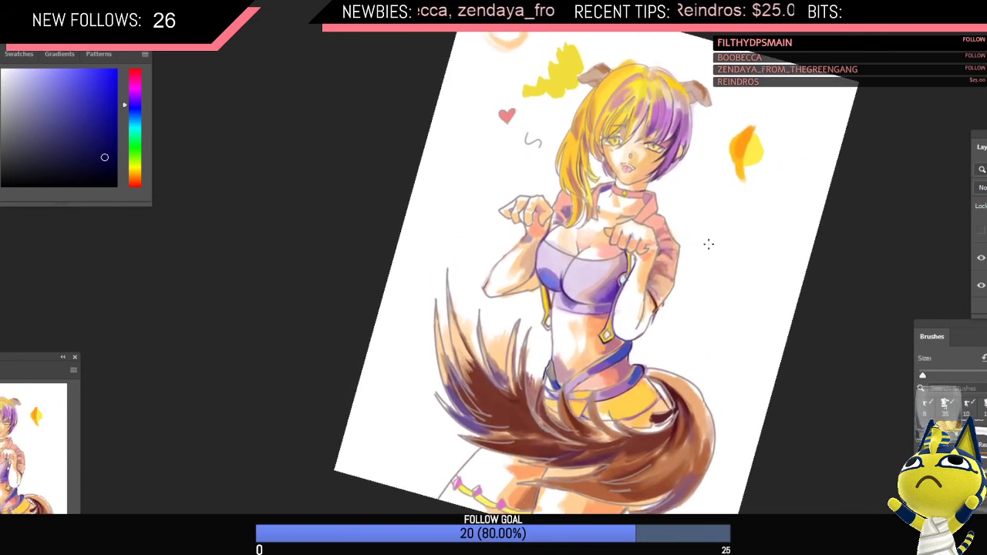
mouse_move(692, 191)
mouse_down()
mouse_move(689, 210)
mouse_move(700, 187)
mouse_up()
mouse_move(698, 189)
mouse_down()
mouse_move(697, 206)
mouse_move(707, 195)
mouse_up()
mouse_move(707, 186)
mouse_down()
mouse_move(704, 204)
mouse_move(734, 186)
mouse_move(737, 199)
mouse_up()
click(722, 197)
drag(746, 185, 746, 199)
drag(757, 185, 750, 199)
mouse_move(689, 218)
mouse_down()
mouse_move(702, 216)
mouse_move(689, 232)
mouse_up()
drag(689, 225, 704, 218)
mouse_move(714, 215)
mouse_down()
mouse_move(715, 225)
mouse_move(728, 224)
mouse_move(714, 233)
mouse_up()
drag(719, 231, 720, 240)
mouse_move(723, 232)
mouse_down()
mouse_move(734, 232)
mouse_move(728, 249)
mouse_up()
drag(742, 232, 742, 244)
mouse_move(741, 236)
mouse_down()
mouse_move(752, 226)
mouse_move(756, 241)
mouse_up()
mouse_move(758, 239)
mouse_down()
mouse_move(762, 228)
mouse_move(770, 240)
mouse_up()
drag(770, 241, 778, 236)
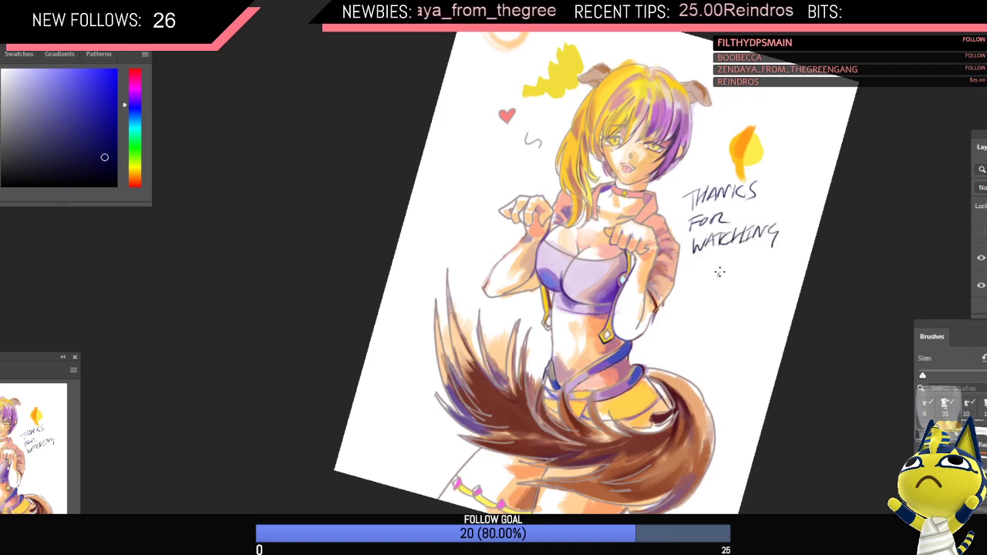
Step: Draw a small heart beneath the handwritten message and sign it with the artist's name
drag(718, 272, 754, 267)
drag(682, 316, 709, 321)
click(709, 319)
drag(705, 313, 725, 310)
drag(717, 309, 739, 308)
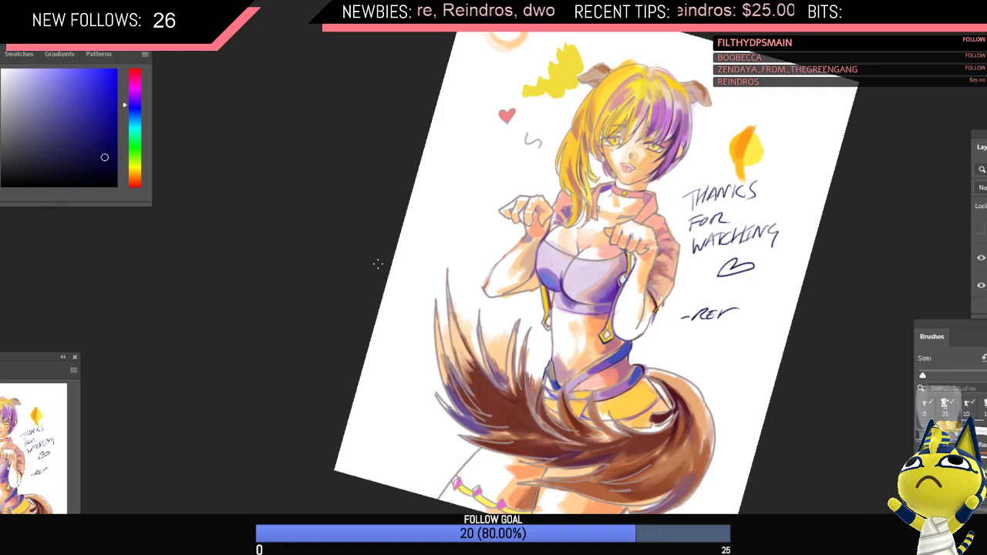
scroll(382, 299, down, 3)
scroll(381, 296, up, 3)
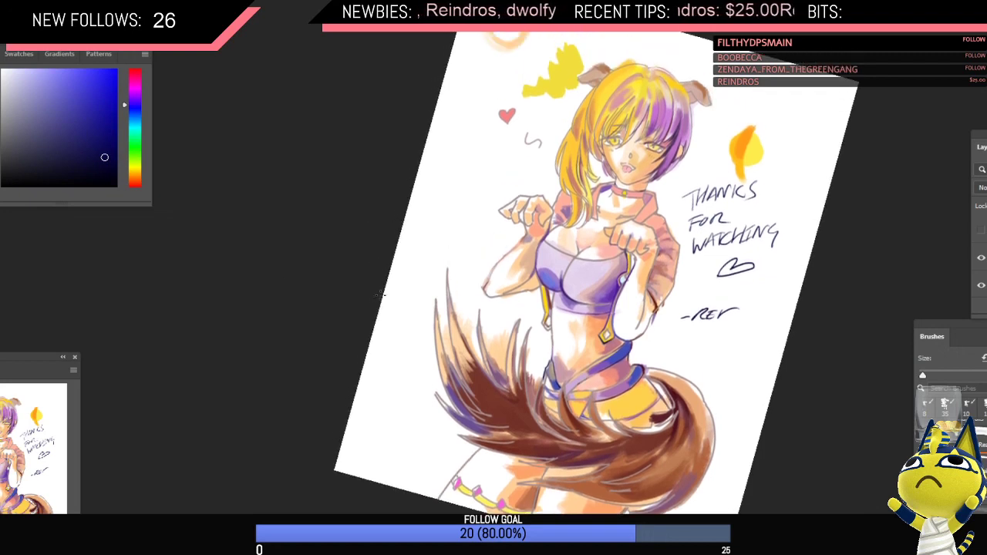